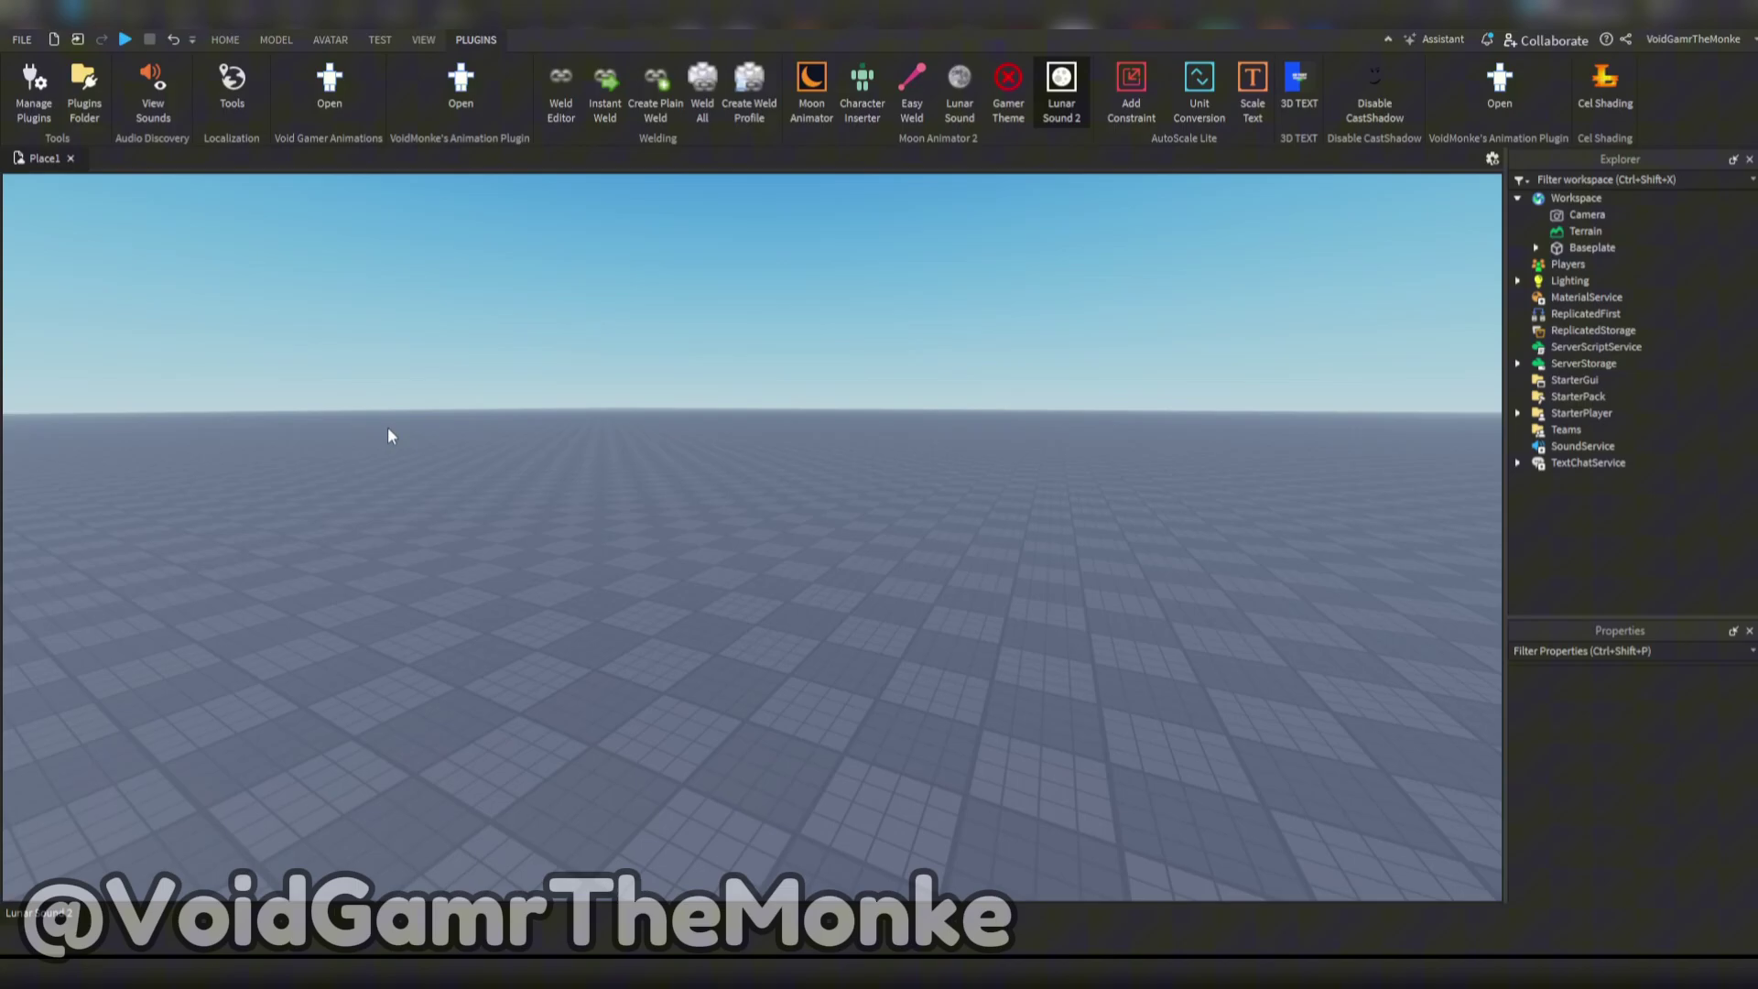
key("w")
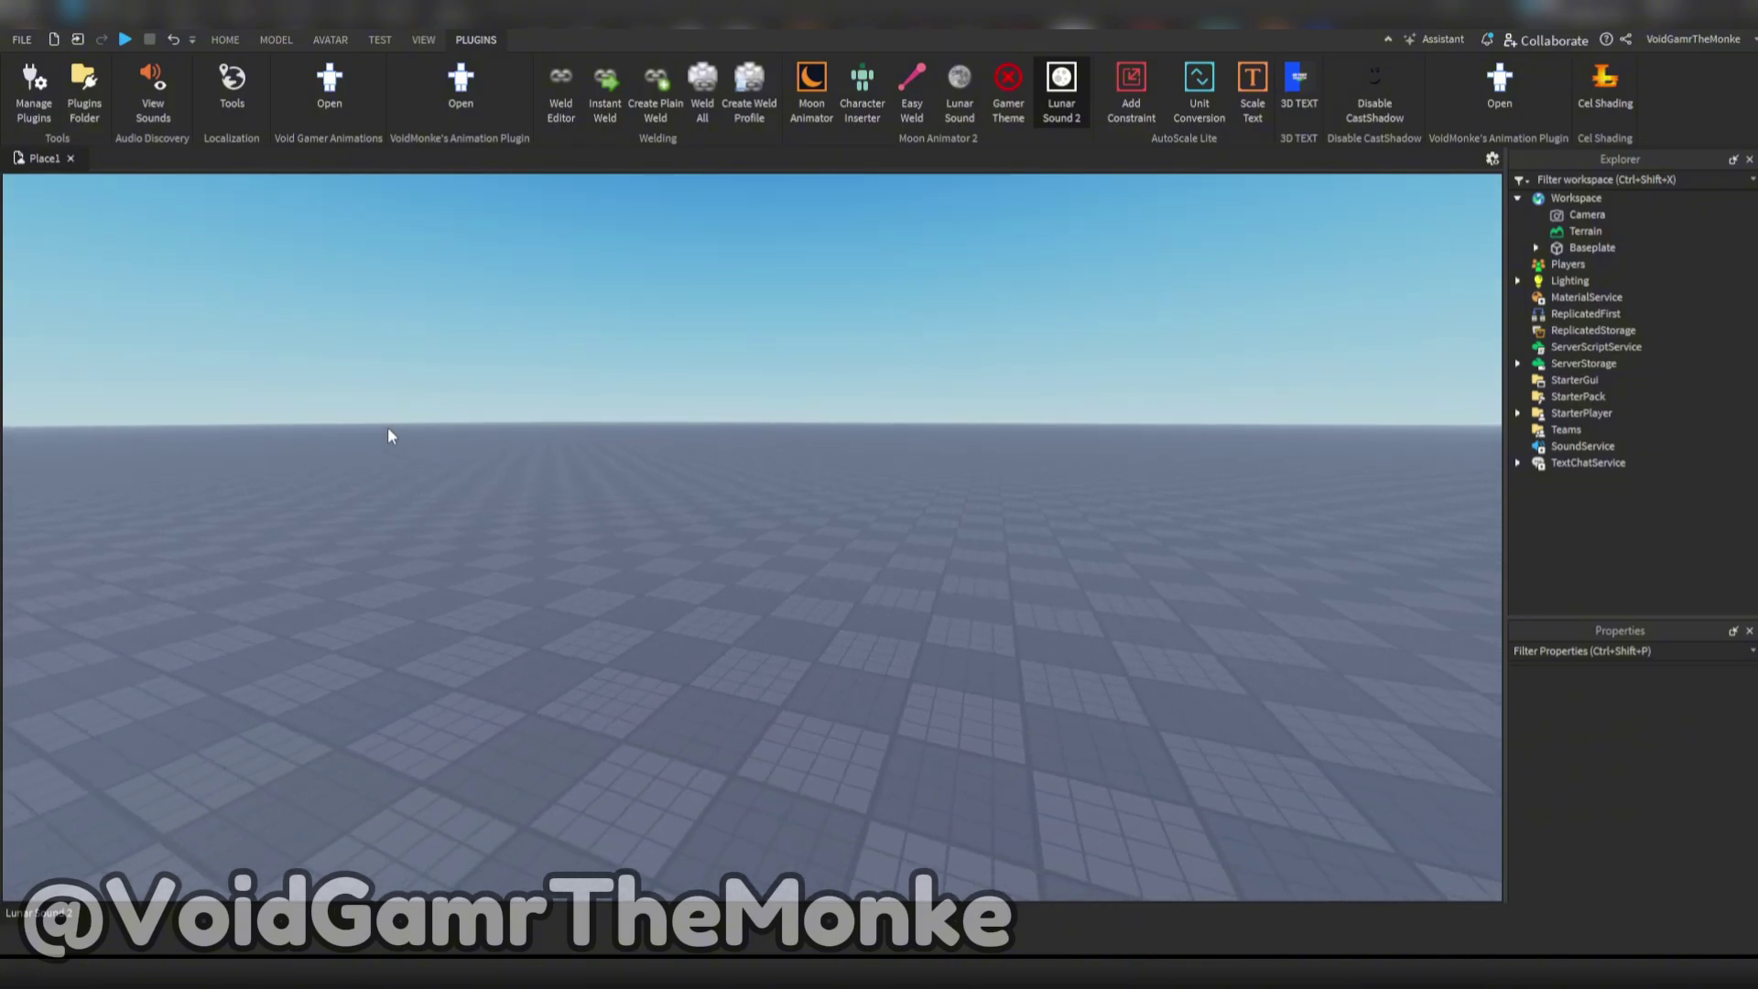
right_click_drag(387, 427, 388, 430)
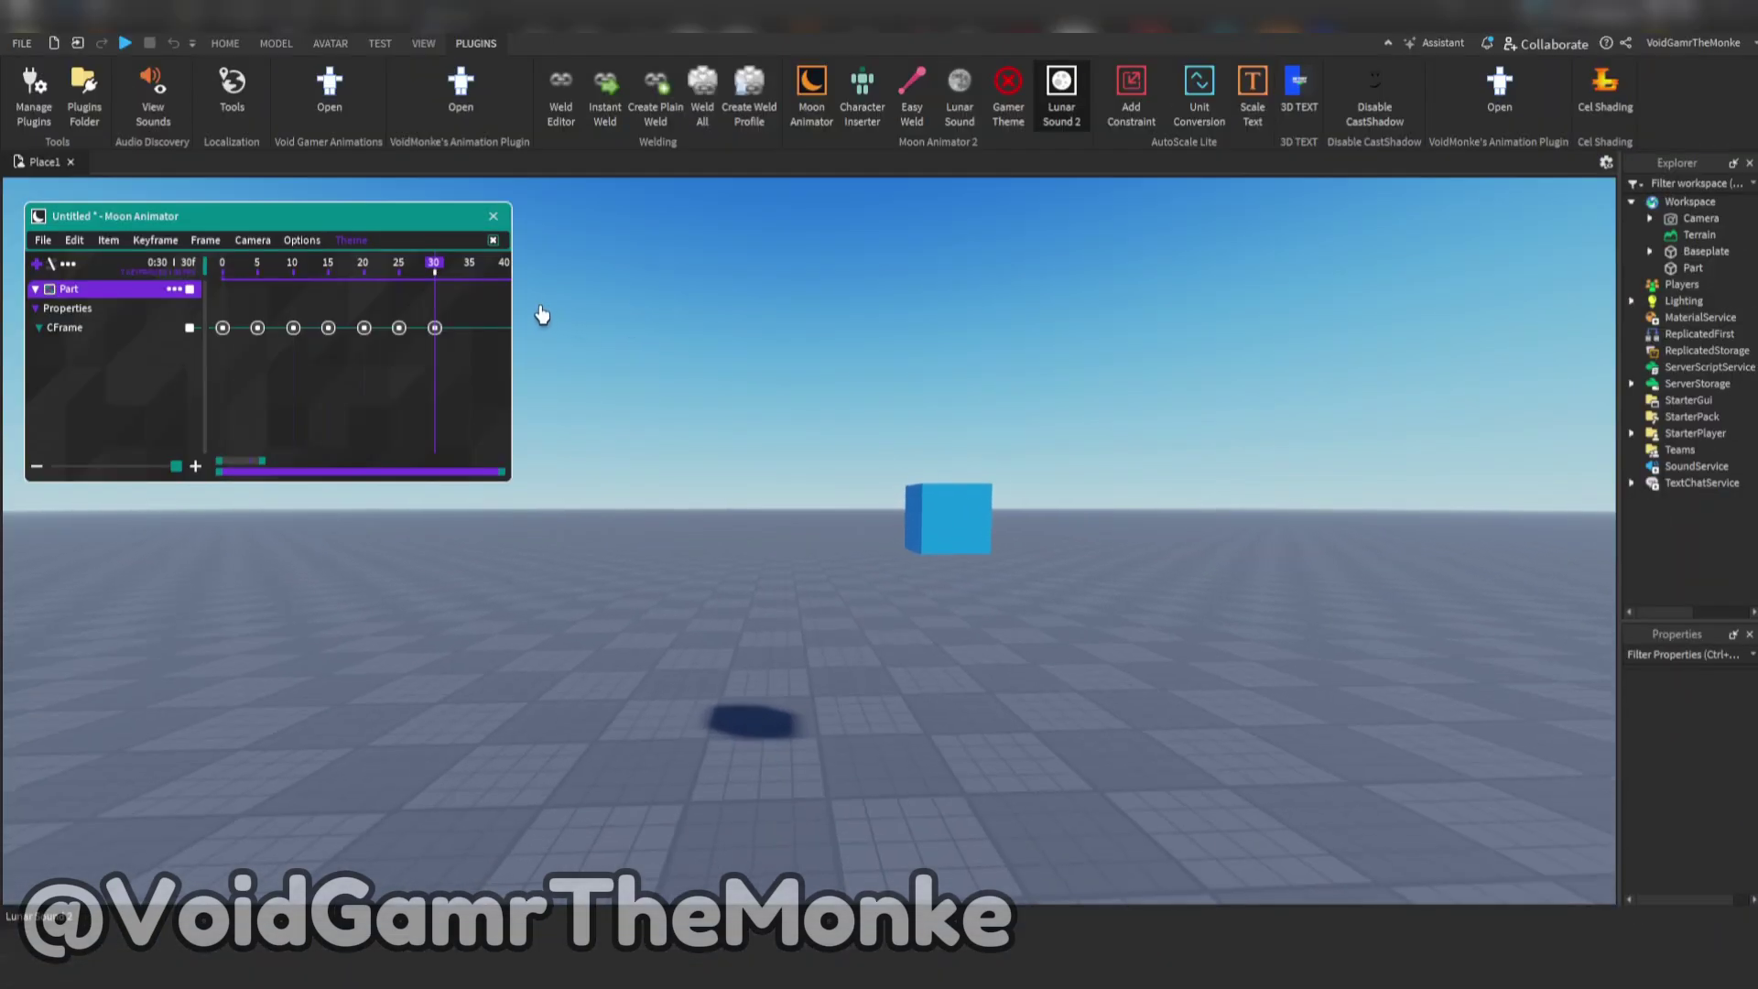
Step: Play the block's animation from frame 0, stop the playhead at frame 16 and inspect the block
left_click_drag(434, 263, 152, 270)
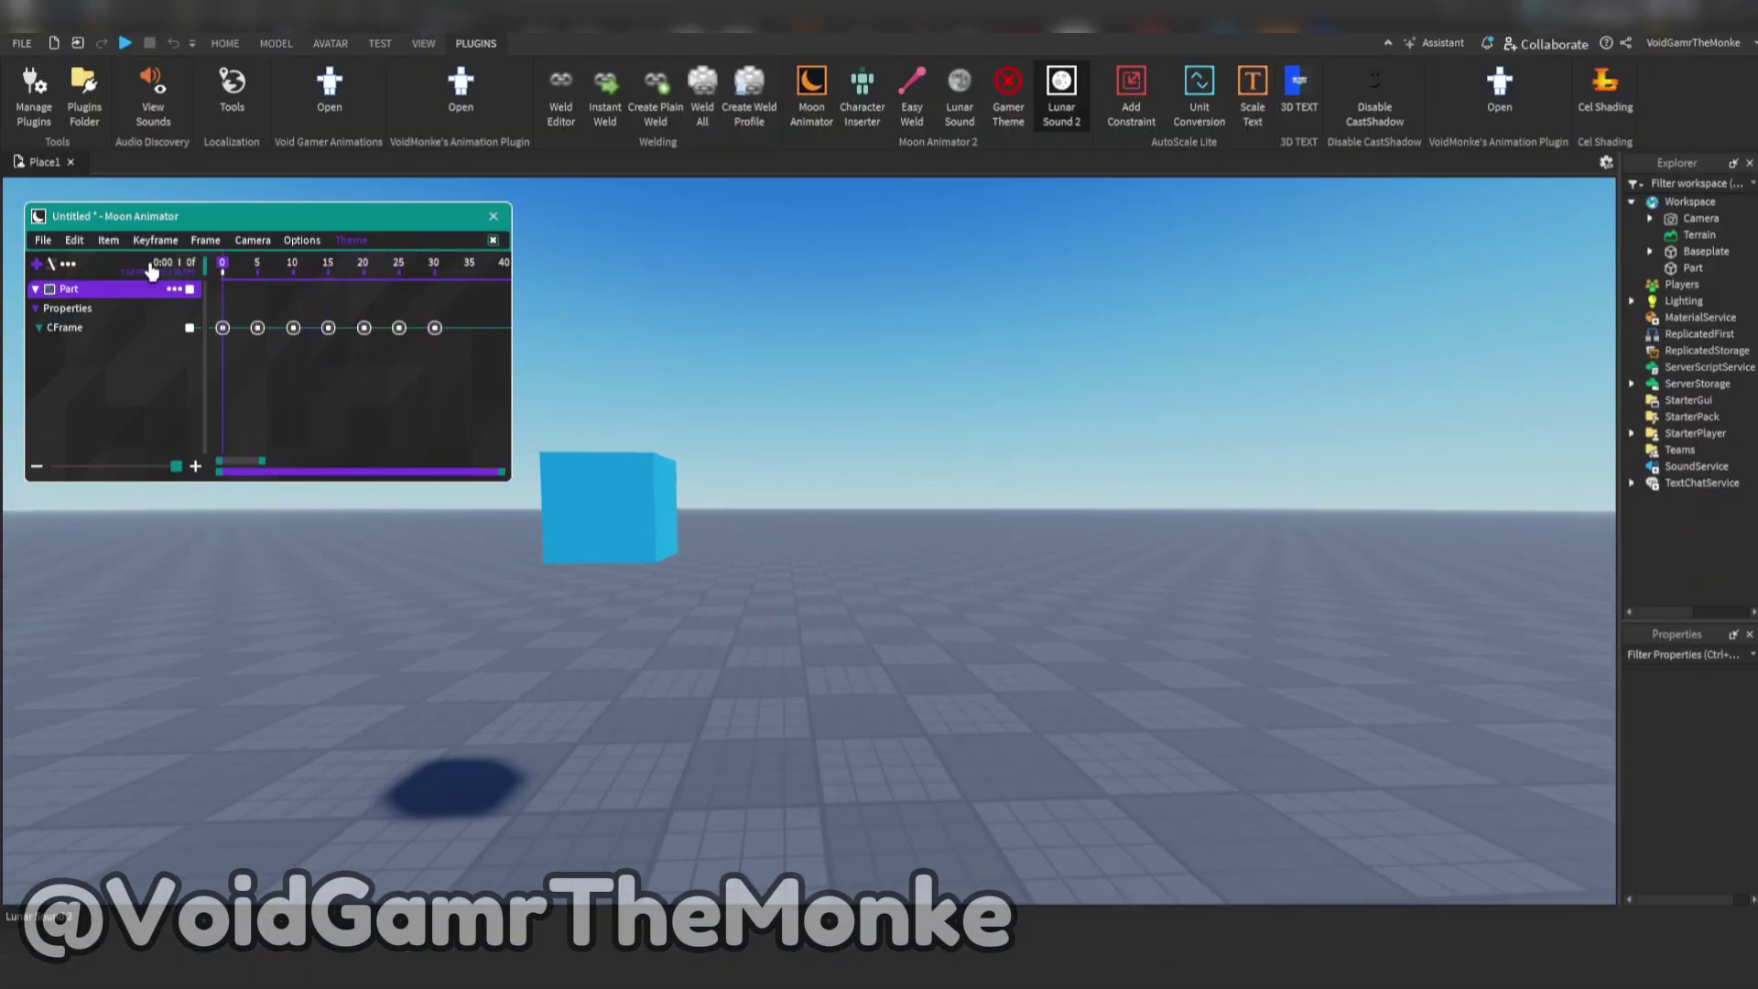
key("space")
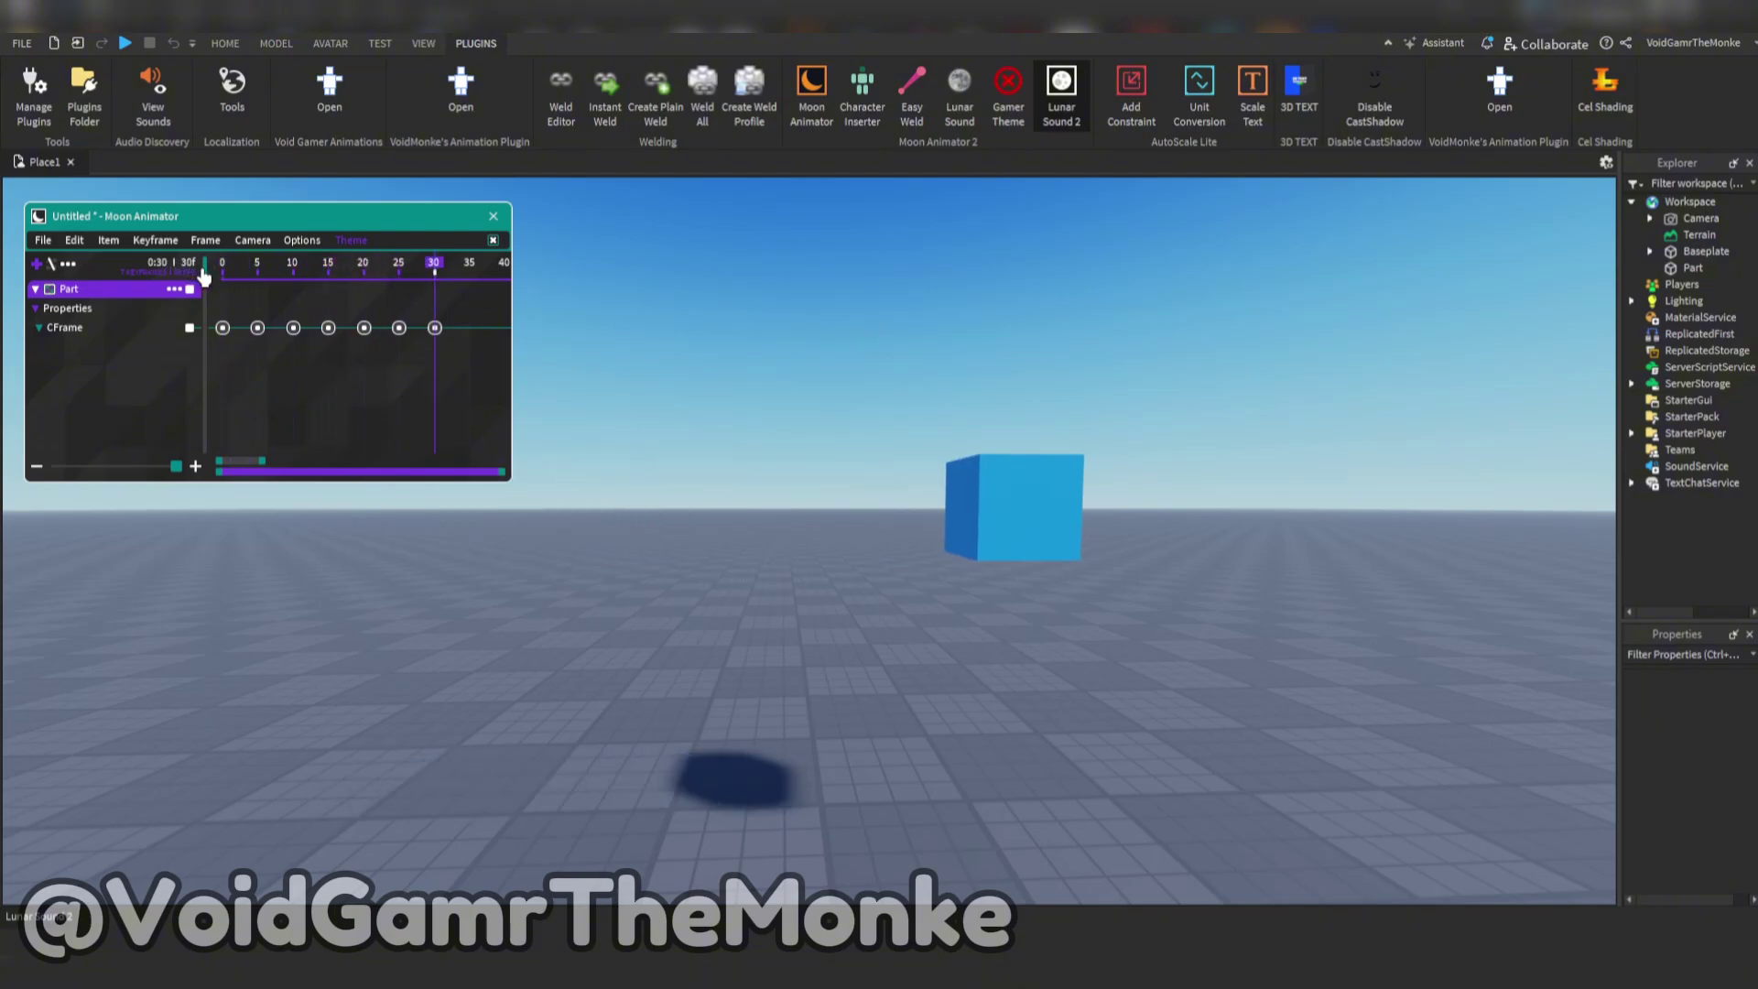
key("s")
left_click_drag(369, 275, 334, 268)
left_click(329, 328)
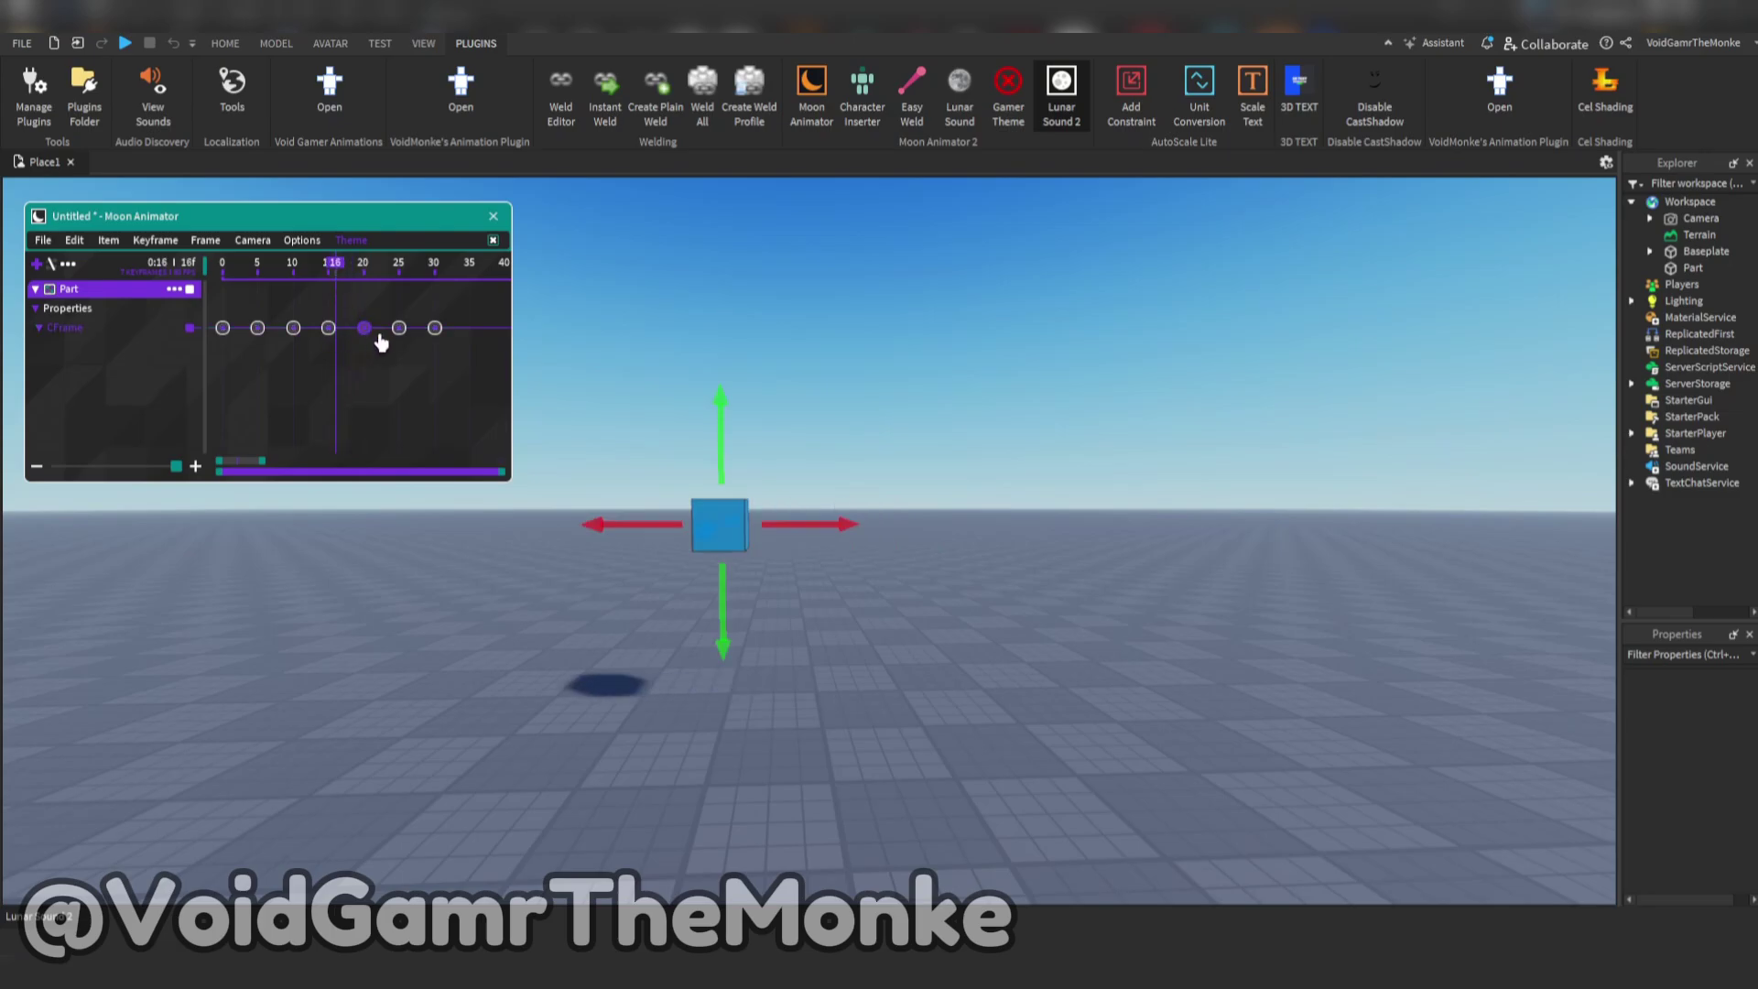
left_click(698, 352)
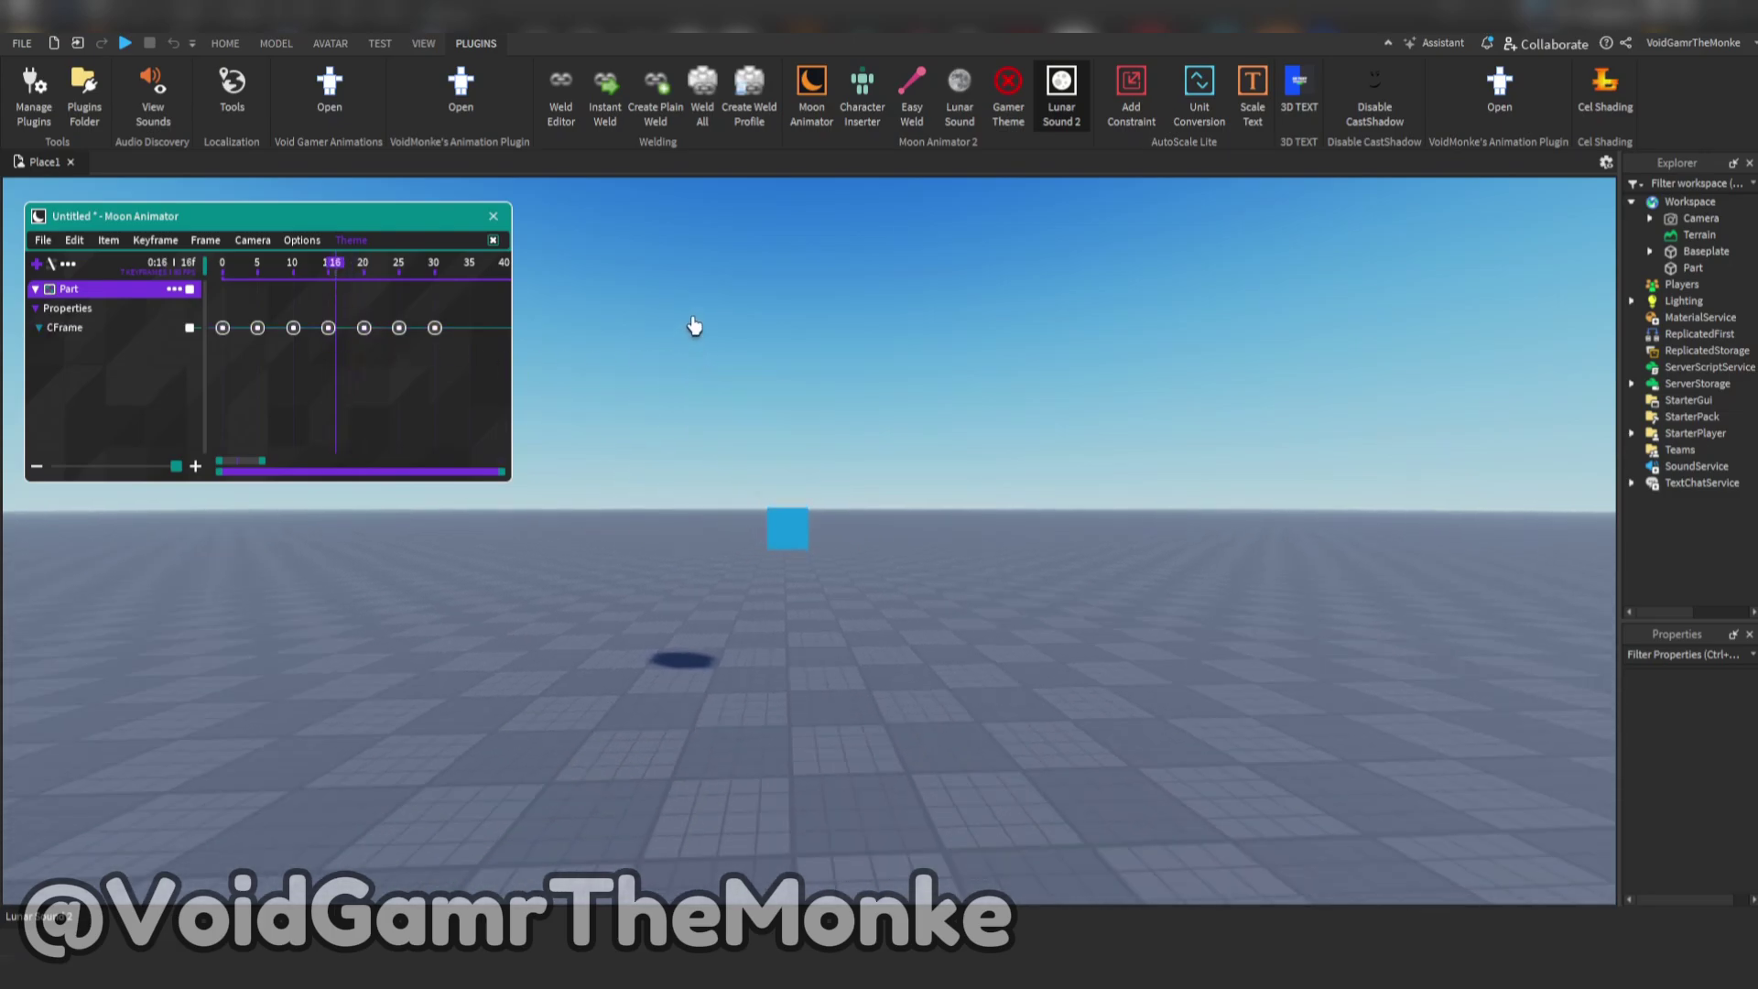
key("w")
mouse_move(695, 326)
right_mouse_down()
mouse_move(746, 322)
mouse_move(695, 326)
right_mouse_up()
key("s")
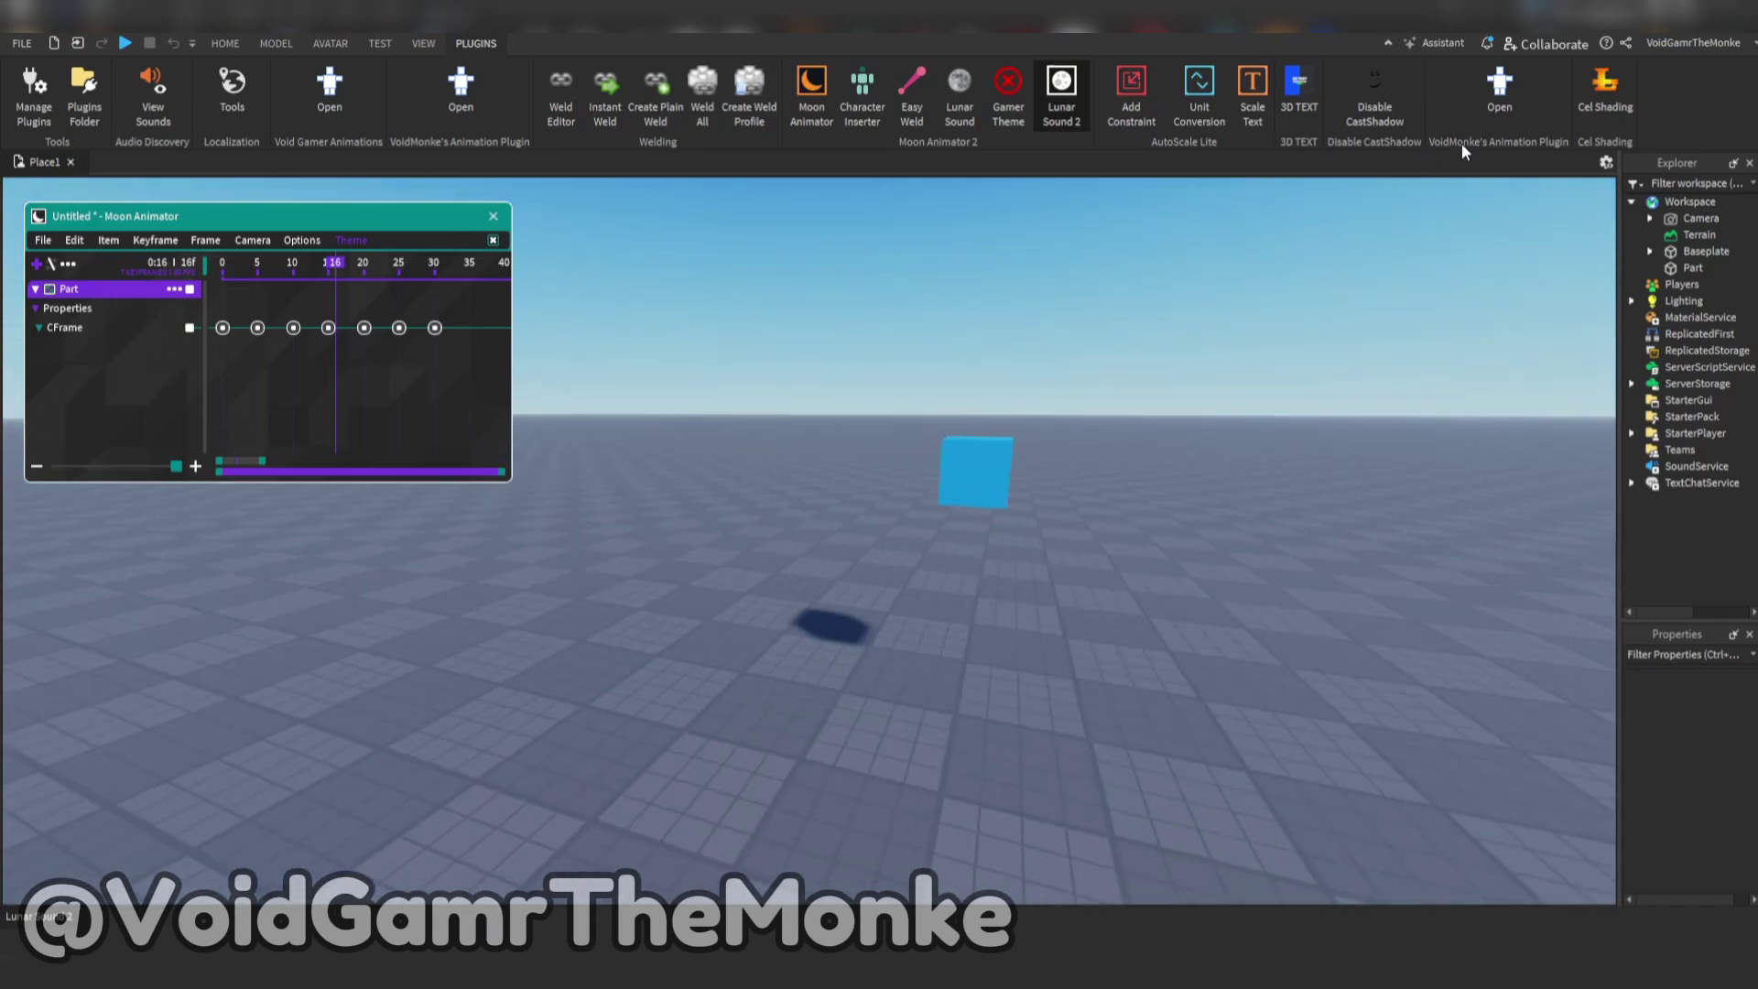
Step: Look at the insertion options of VoidMonke's Animation Plugin and close it
left_click(1500, 92)
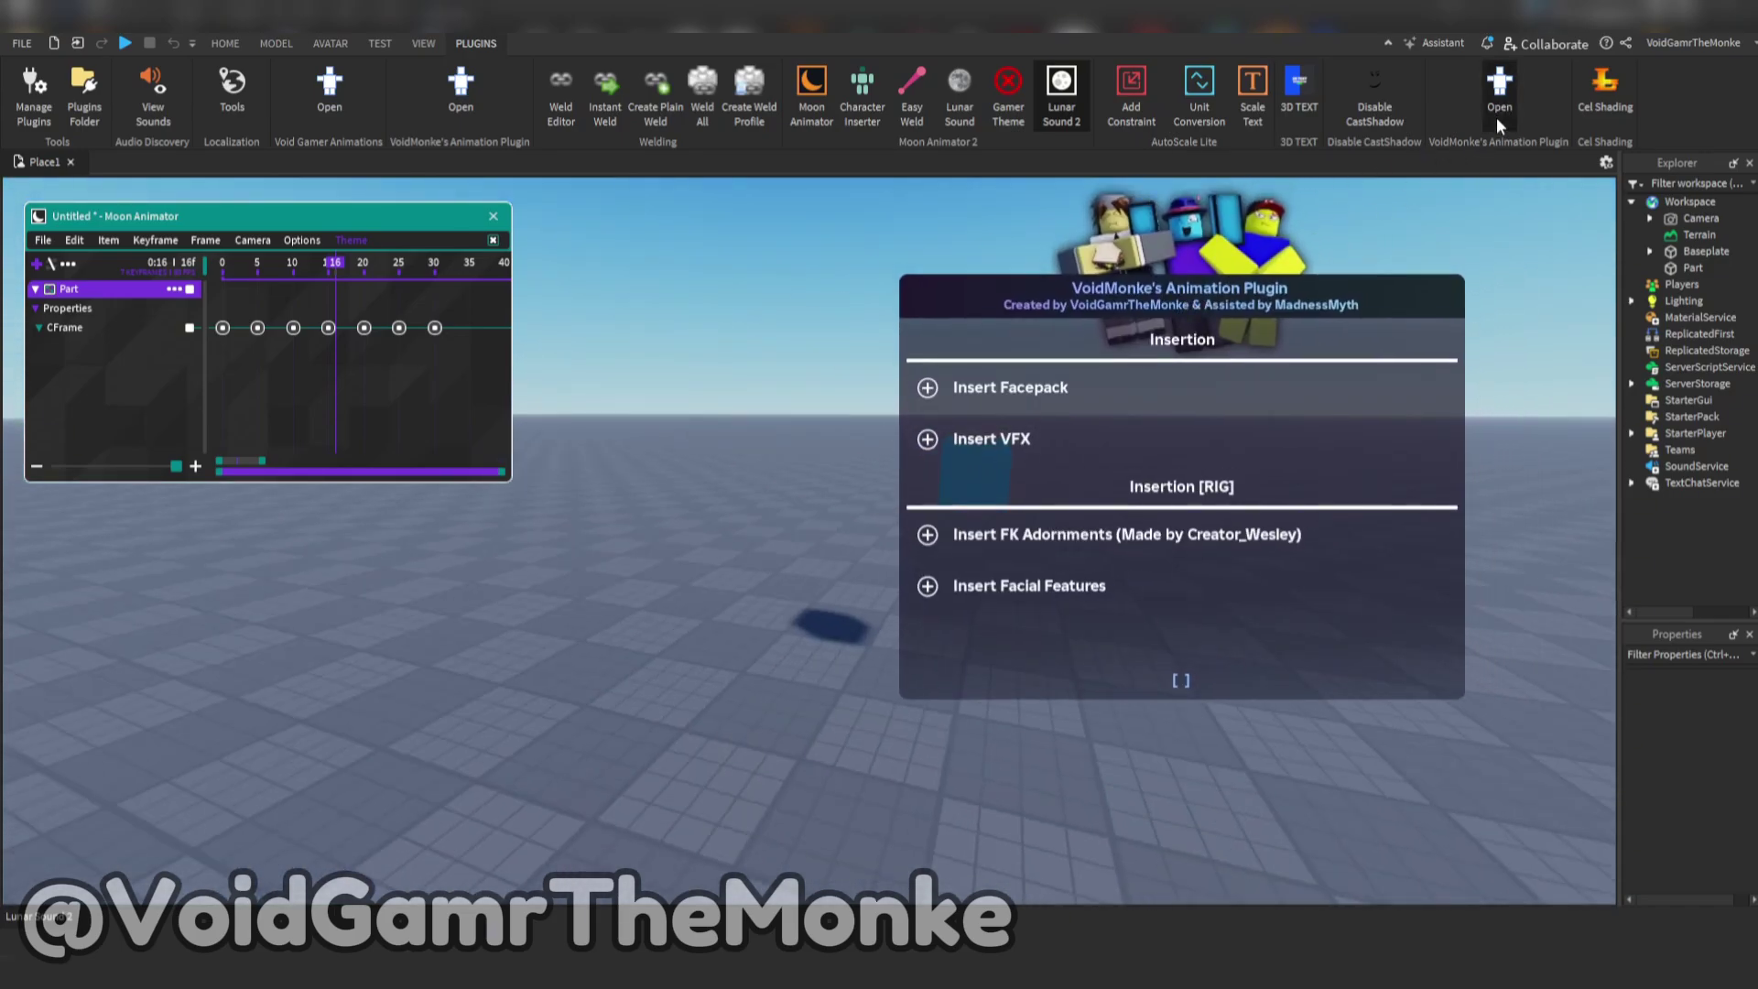
left_click(1496, 117)
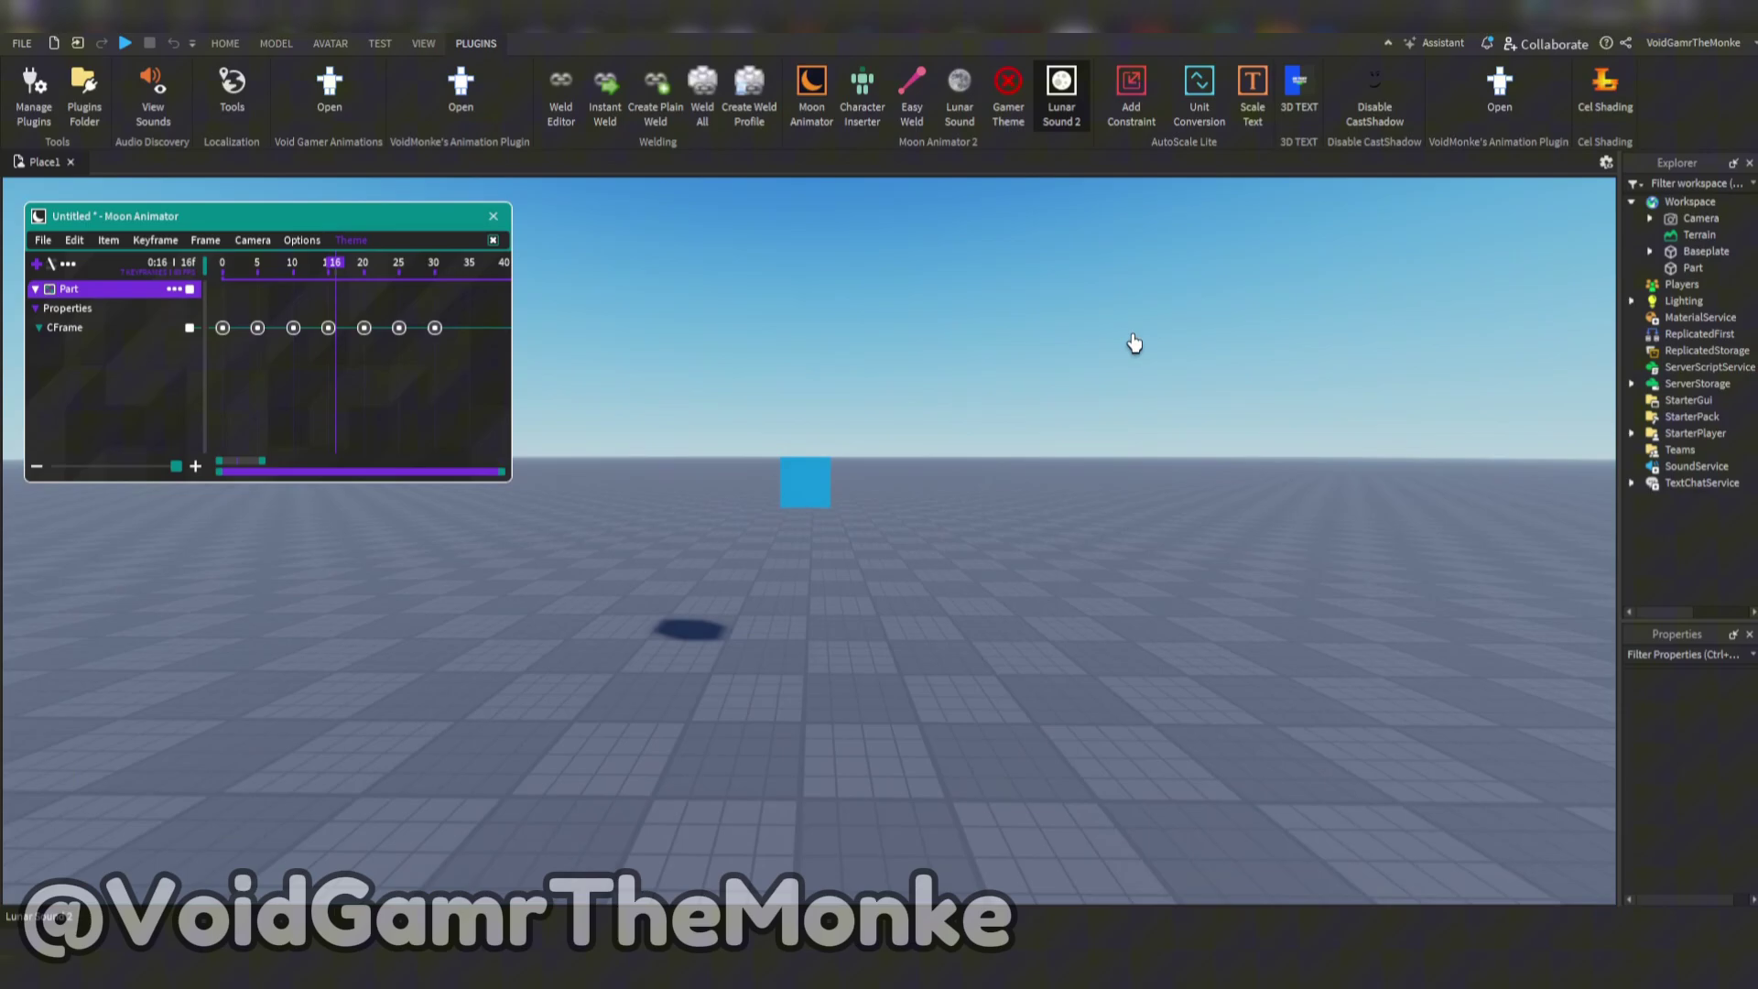
Step: Paste the copied Smear5 mesh into the workspace near the blue block
right_click_drag(1132, 337, 1120, 380)
key("ctrl+v")
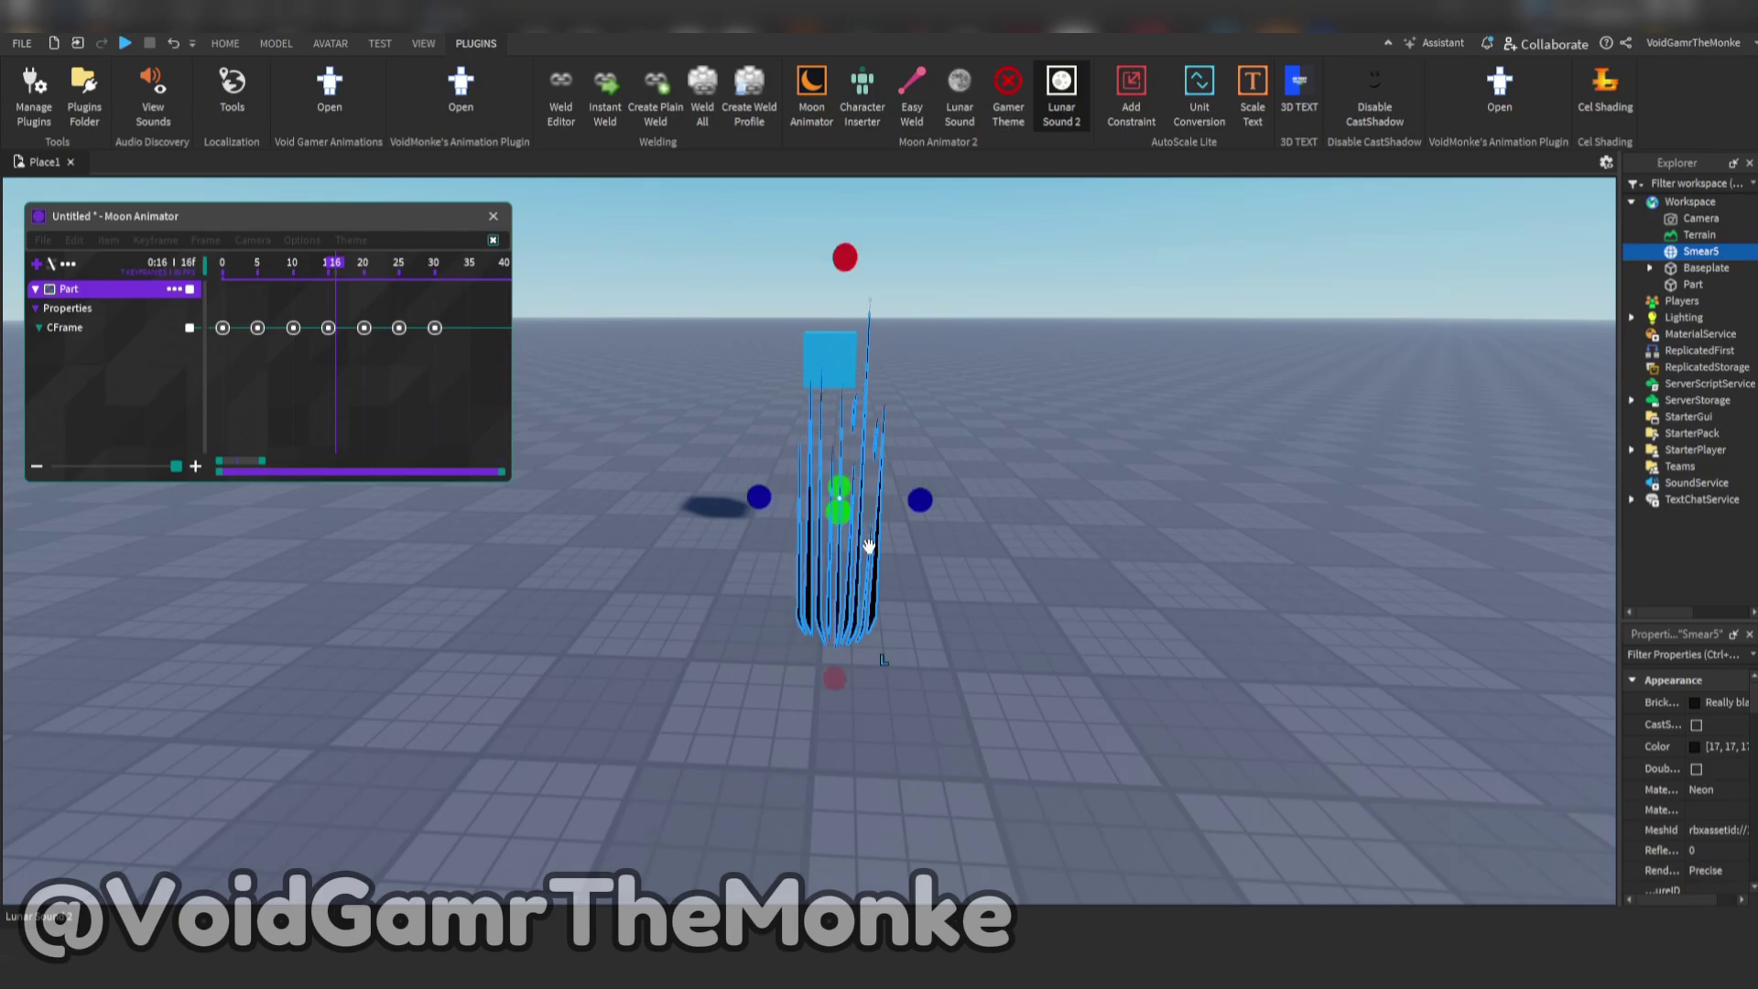
scroll(833, 560, "up", 2)
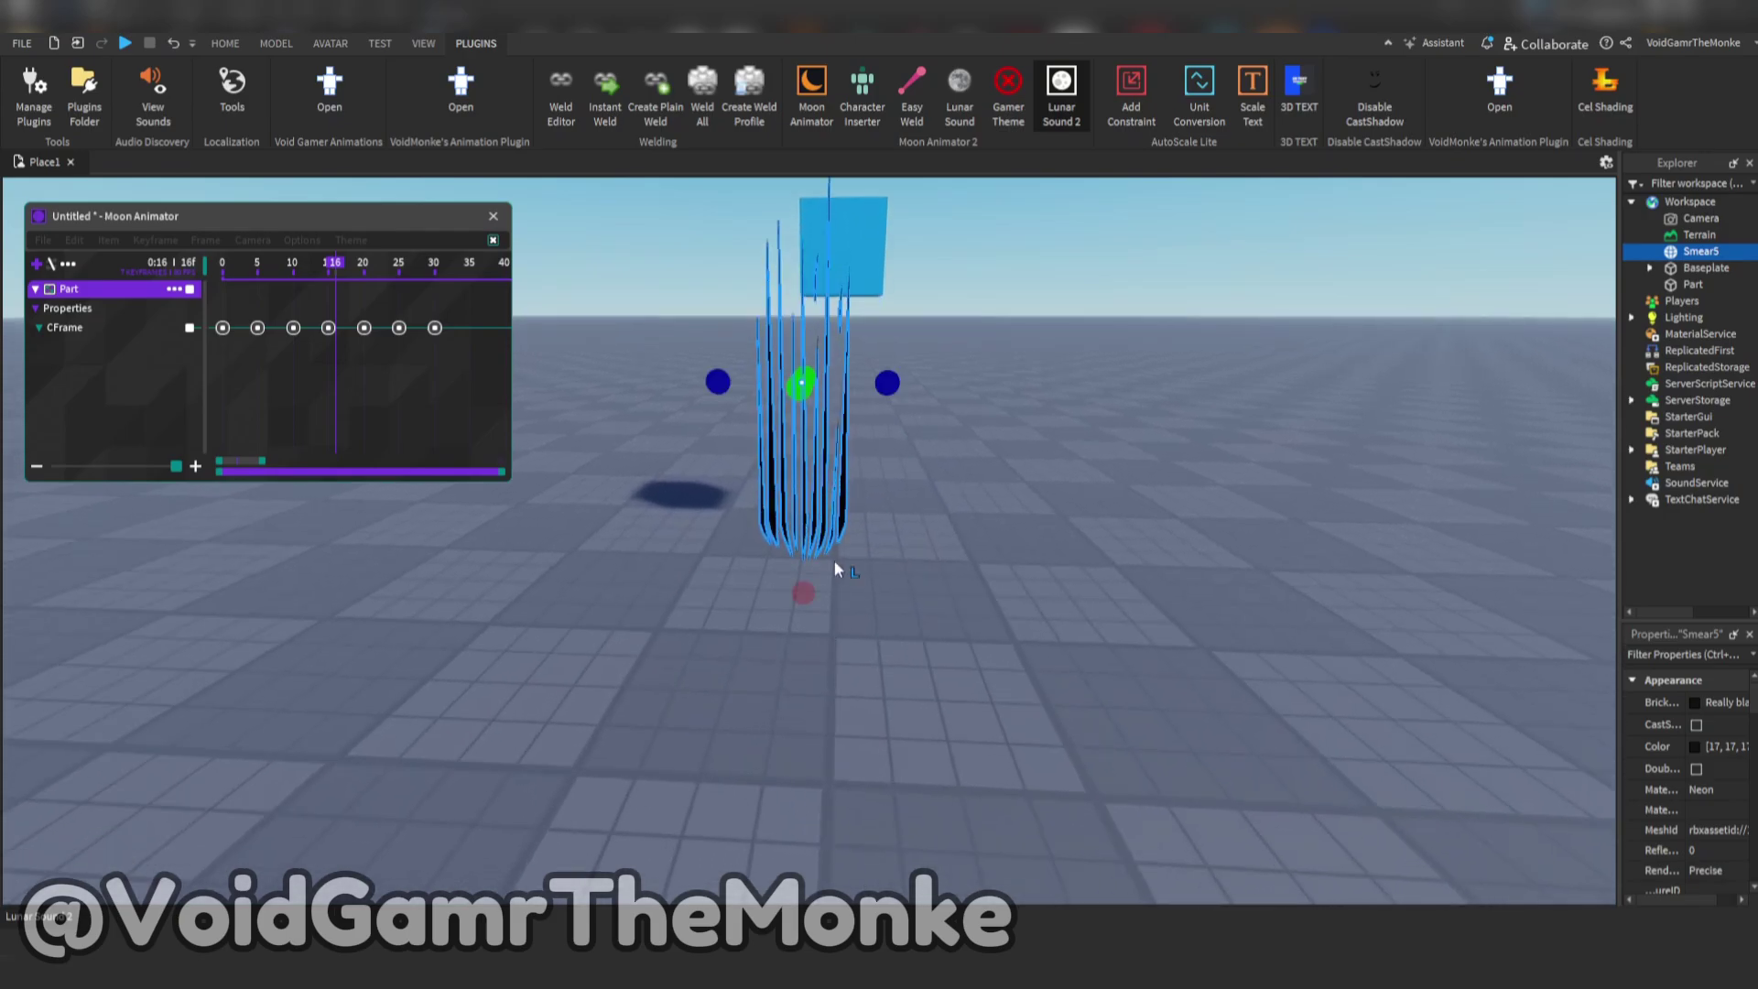
Step: Rotate the Smear5 mesh so its streaks lie horizontally and raise it about 6.5 studs around the blue block
key("ctrl+4")
mouse_move(883, 468)
left_mouse_down()
mouse_move(940, 395)
mouse_move(841, 305)
mouse_move(951, 309)
mouse_move(881, 414)
mouse_move(832, 545)
mouse_move(769, 581)
mouse_move(746, 487)
mouse_move(745, 230)
left_mouse_up()
scroll(762, 549, "up", 2)
scroll(869, 498, "down", 3)
key("ctrl+2")
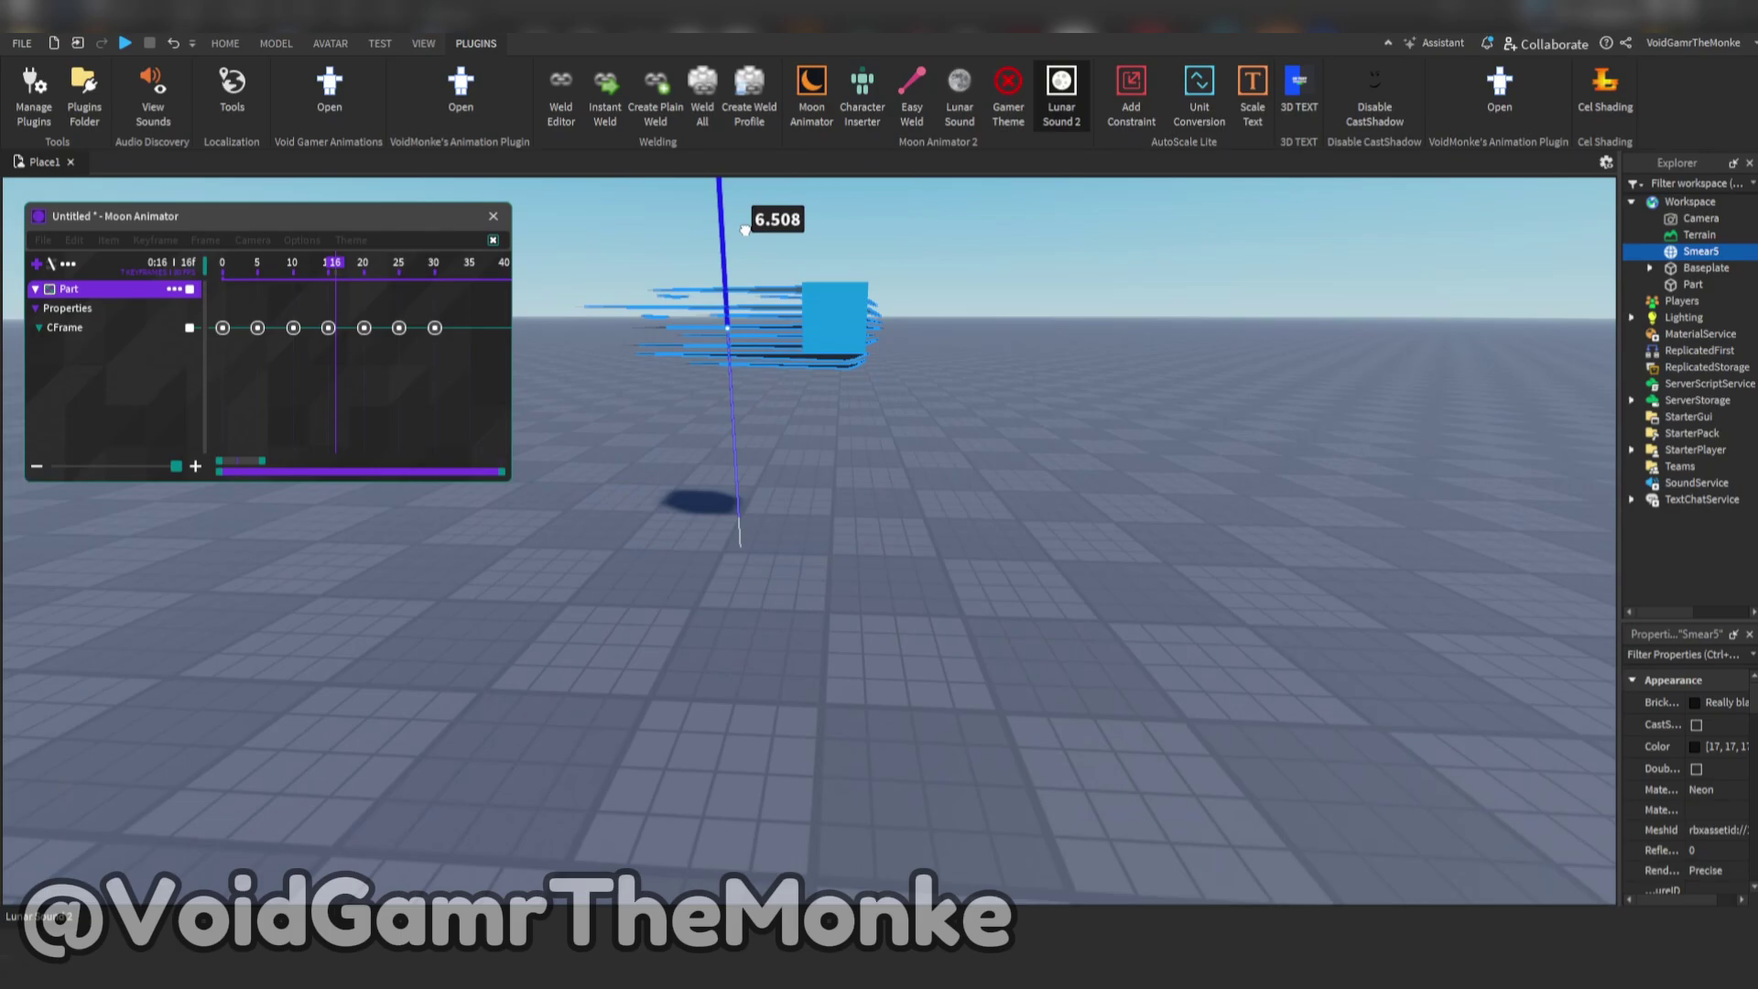
Step: Widen the properties area and set the Smear5 mesh's BrickColor to Bright blue
scroll(981, 278, "up", 3)
right_click_drag(980, 279, 1038, 302)
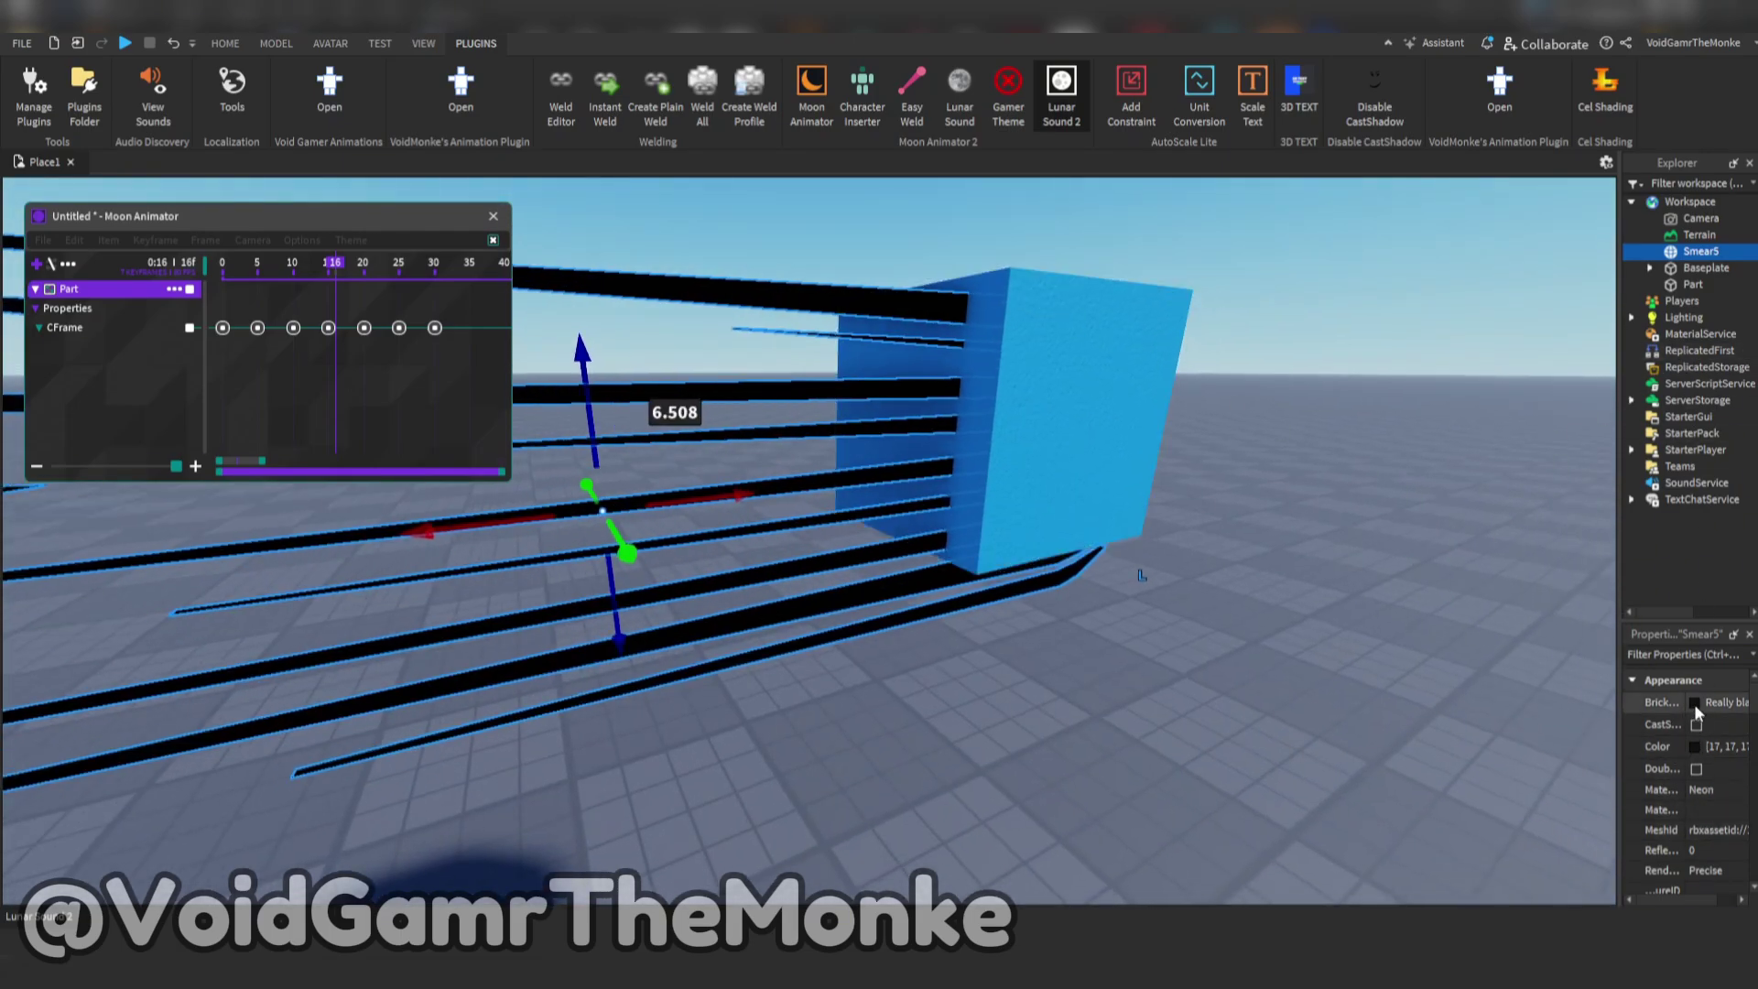
mouse_move(1620, 730)
left_mouse_down()
mouse_move(1492, 723)
mouse_move(1604, 728)
left_mouse_up()
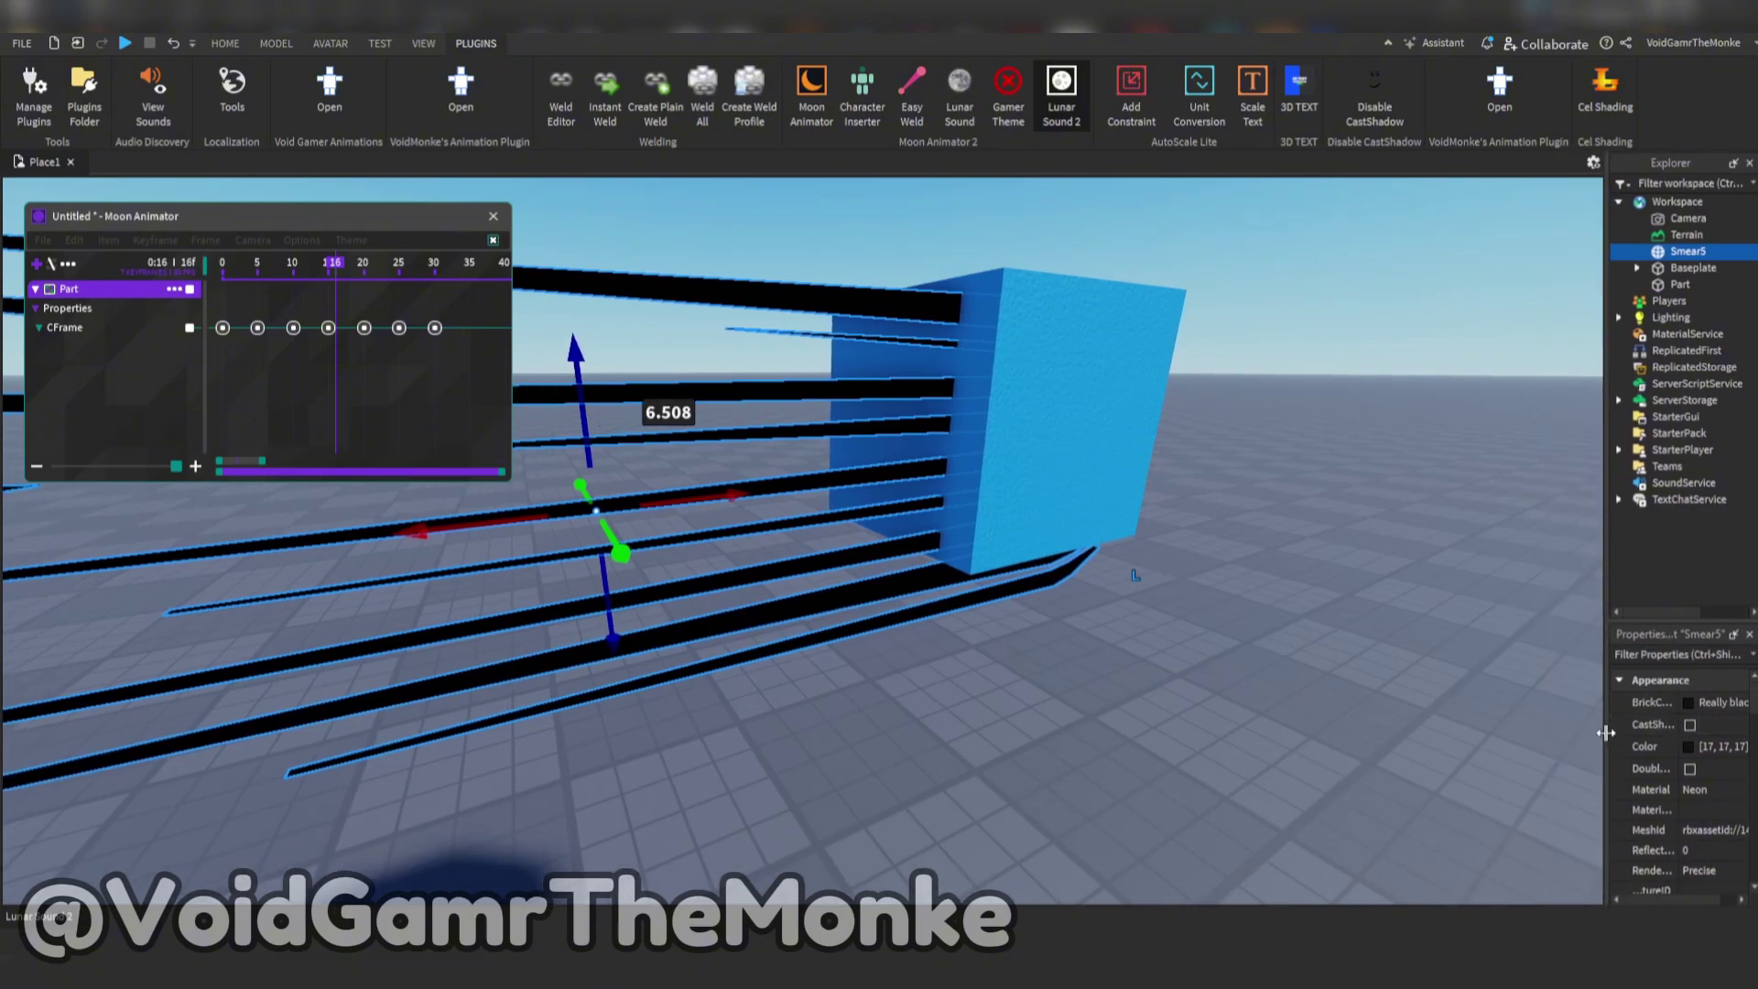
left_click_drag(1605, 732, 1483, 732)
left_click(1622, 703)
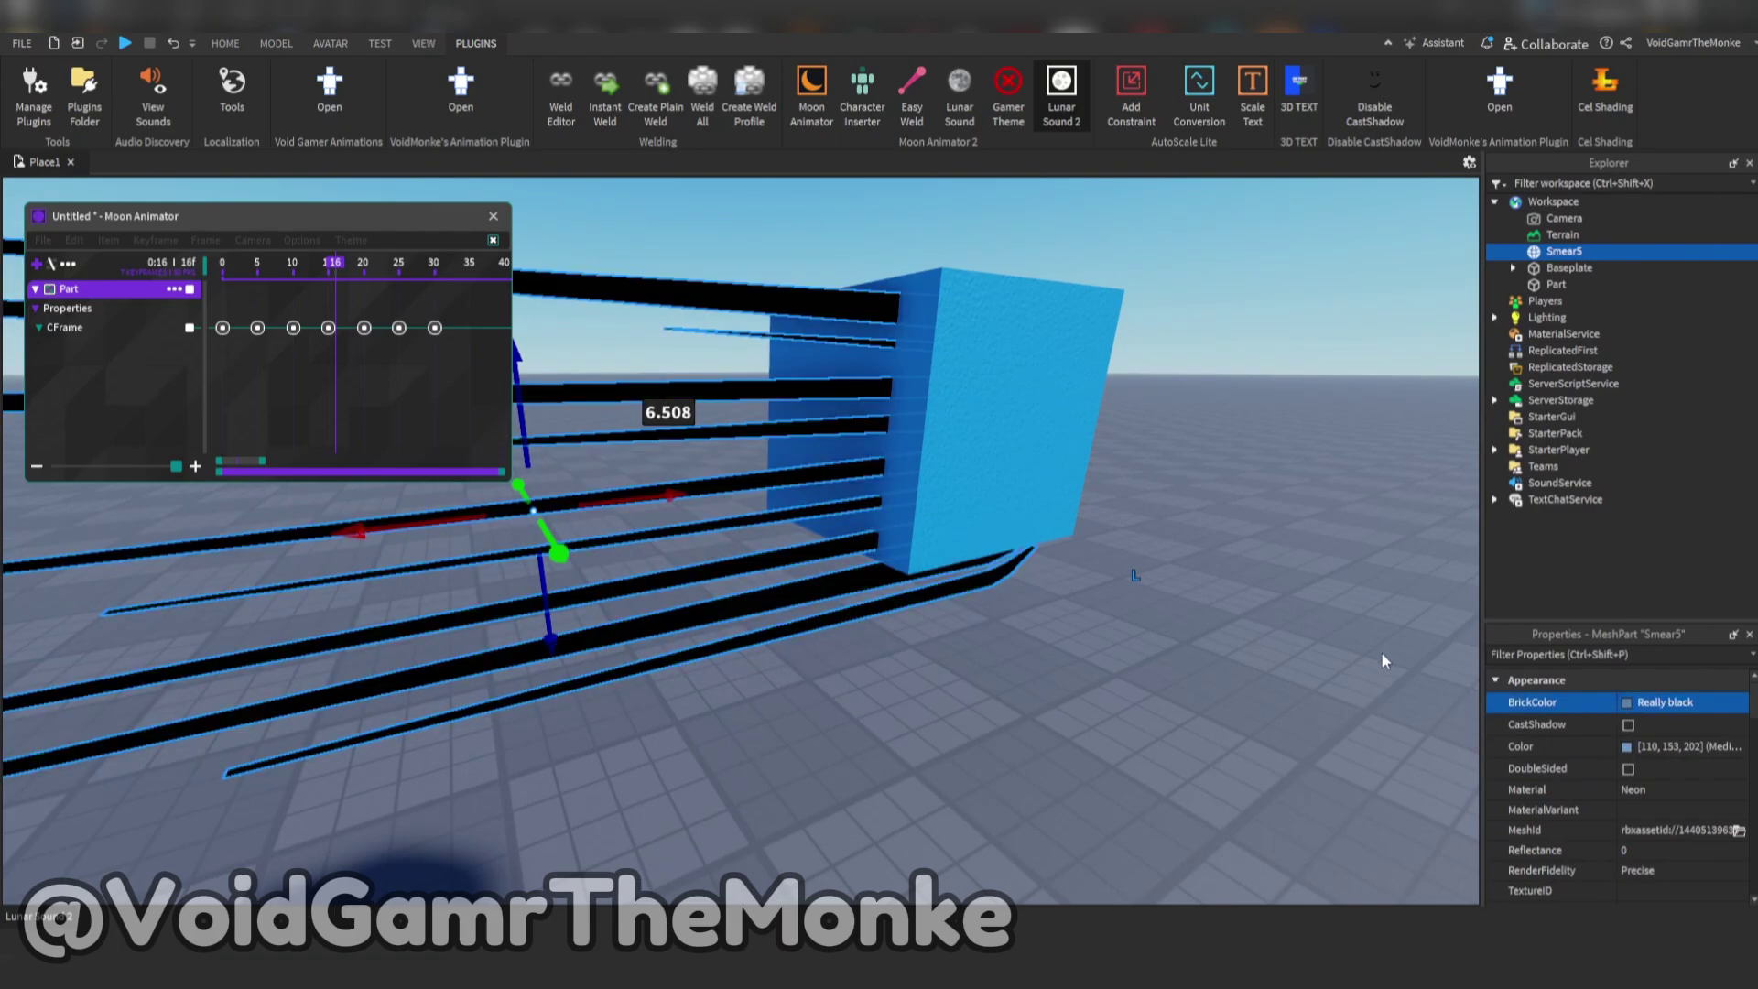
key("Down")
key("Down")
key("Down")
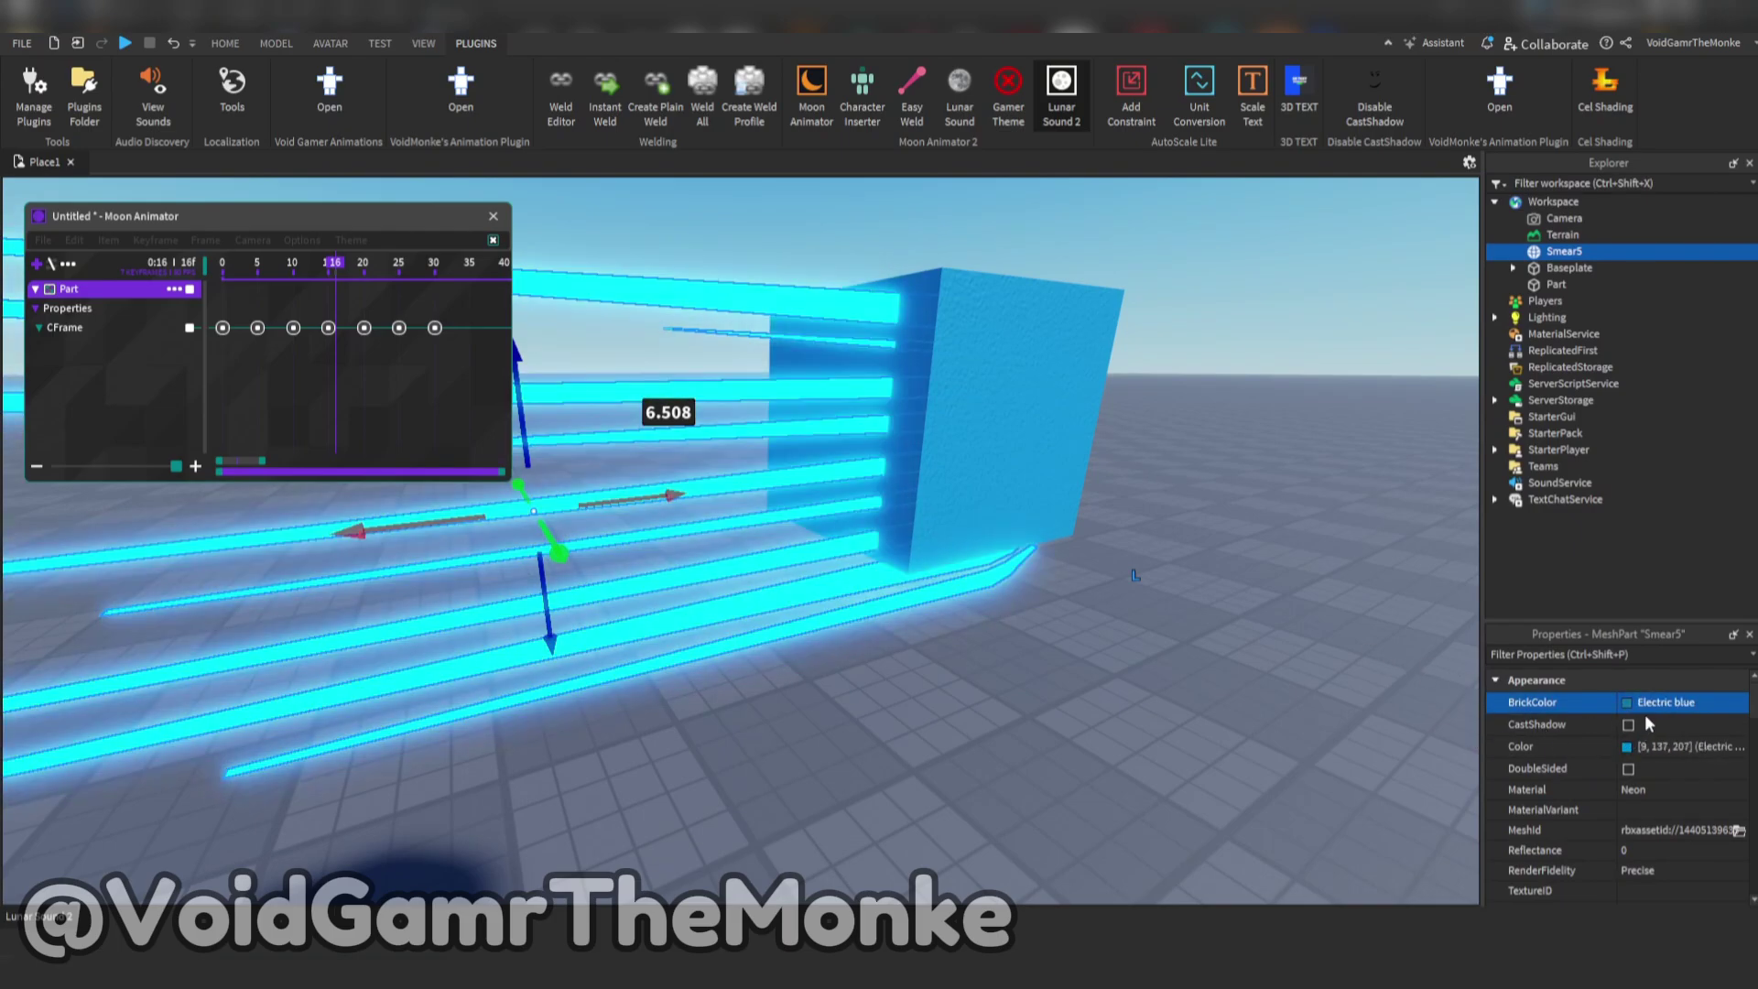
key("Down")
key("Down")
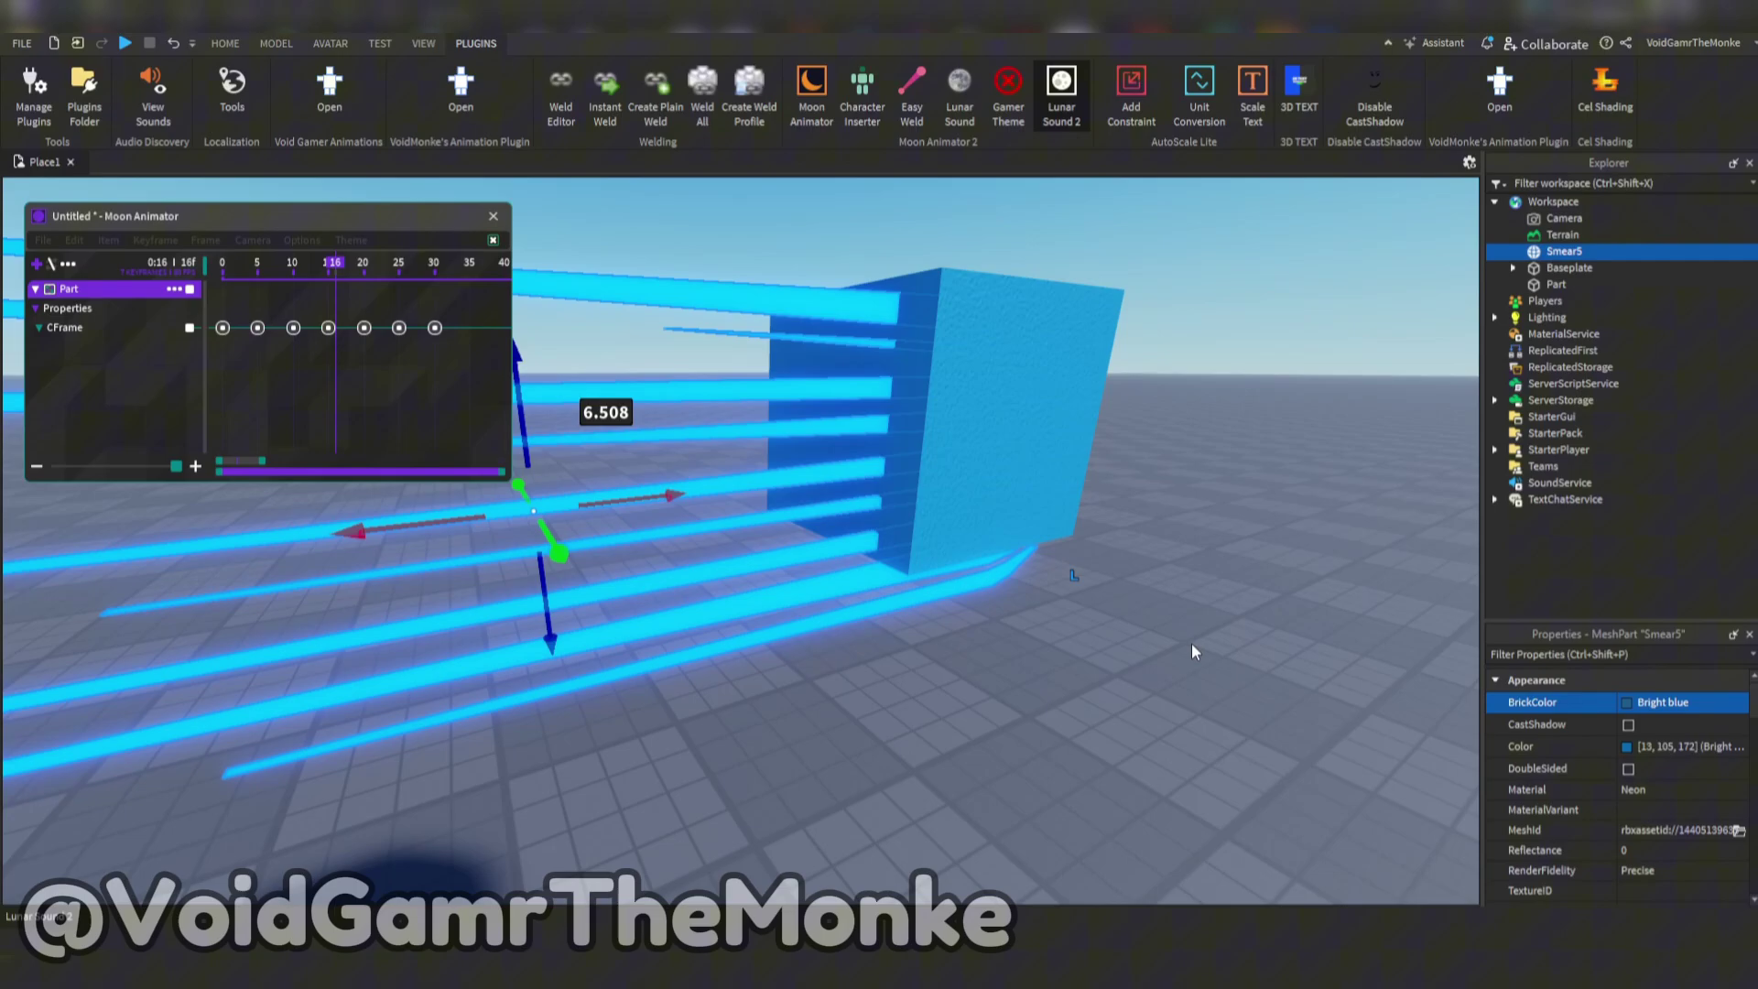
Step: Fine-tune the smear's position vertically and horizontally so its curved front sits just ahead of the blue block
right_click_drag(1192, 645, 1193, 647)
scroll(1192, 644, "down", 5)
left_click(1202, 635)
scroll(872, 574, "up", 2)
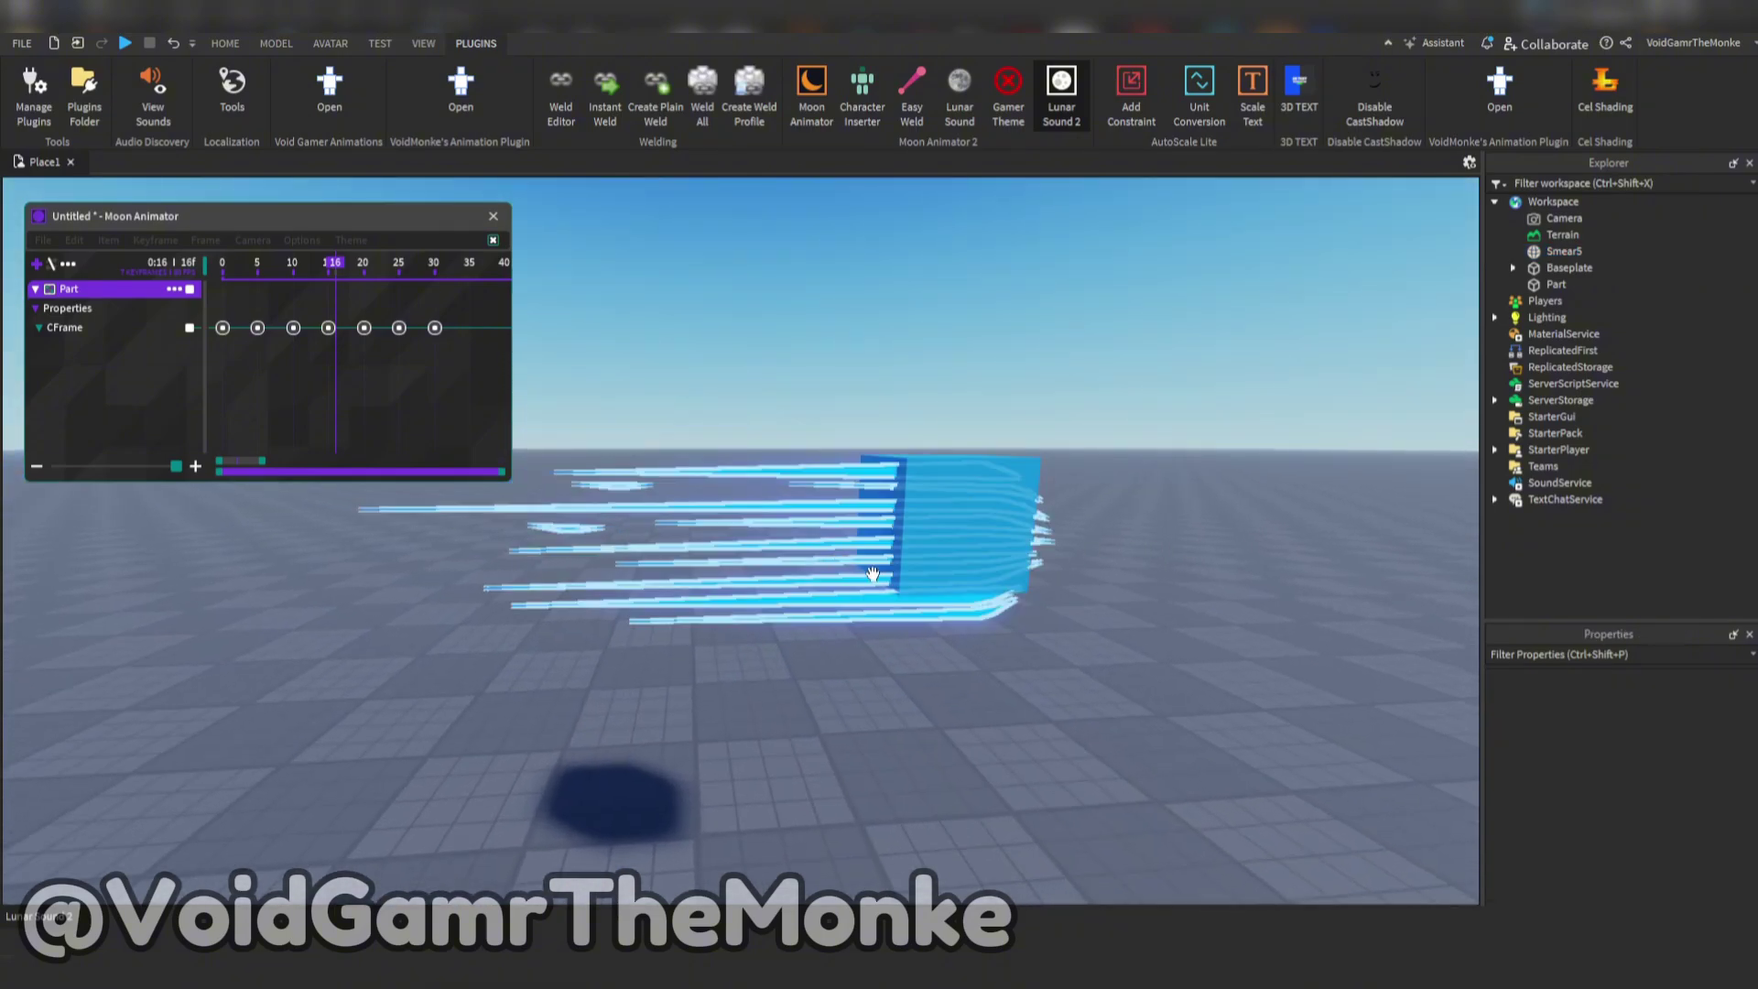
left_click(810, 538)
scroll(813, 538, "down", 3)
left_click(941, 509)
right_click_drag(941, 509, 821, 509)
scroll(821, 509, "up", 2)
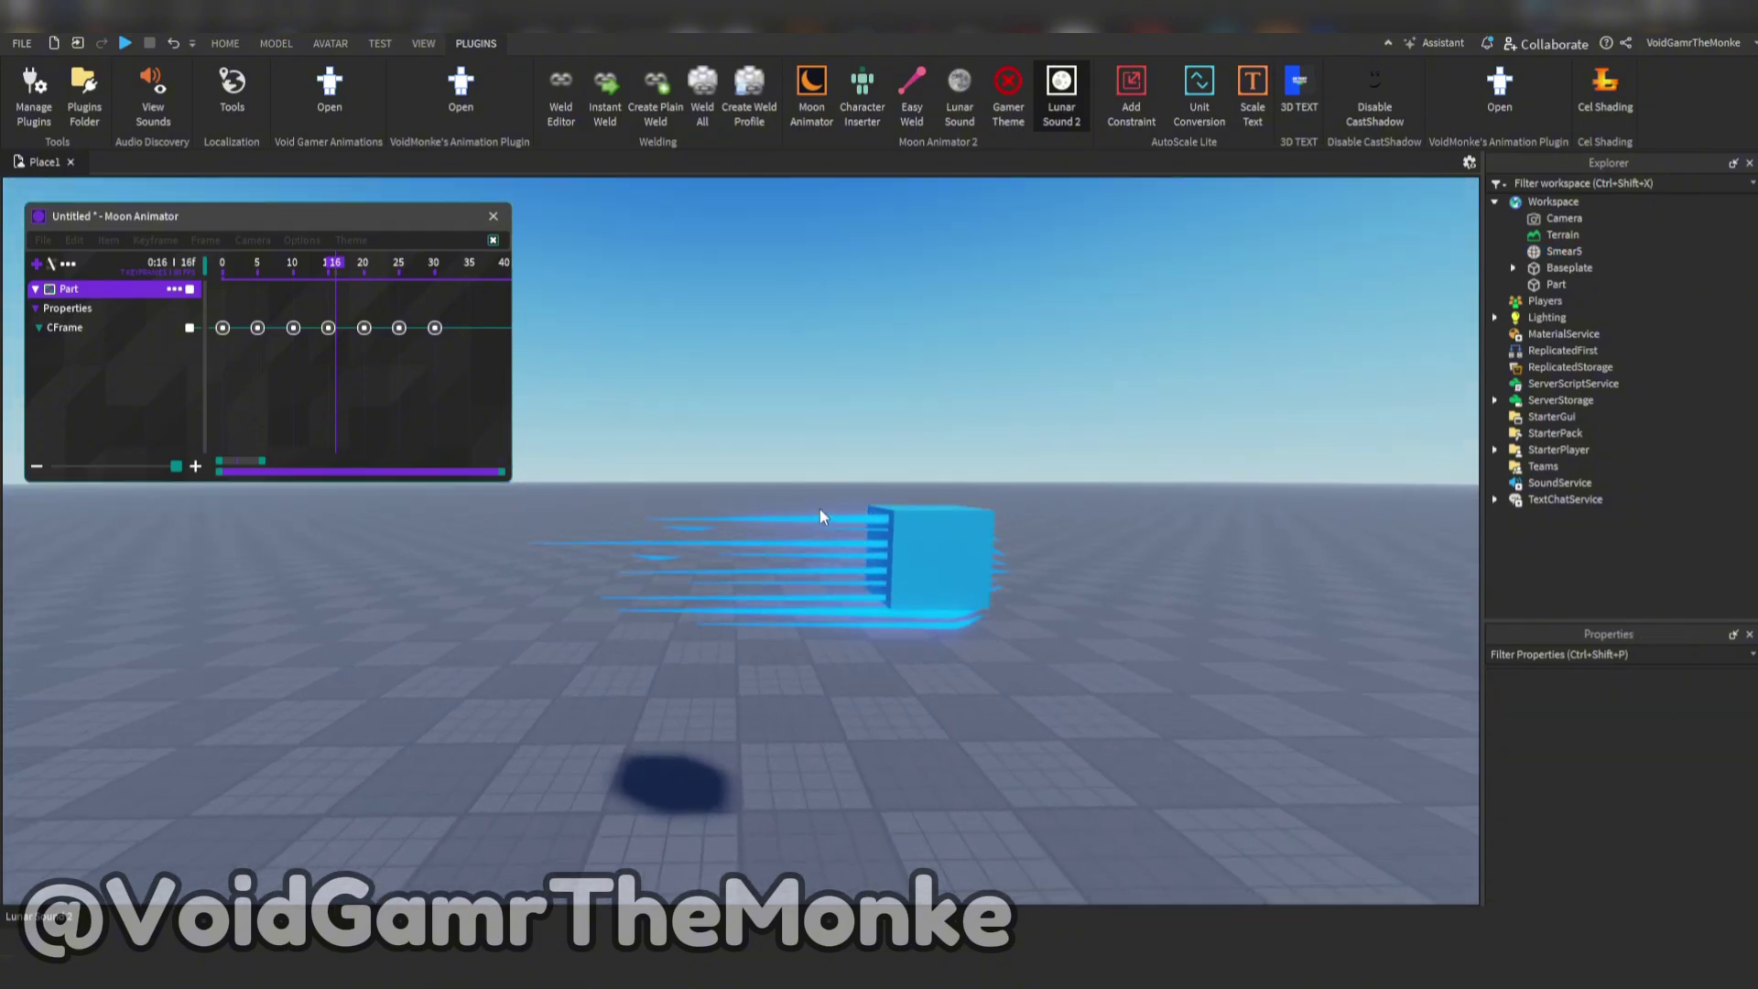
left_click(820, 517)
scroll(805, 515, "down", 2)
left_click_drag(758, 508, 758, 499)
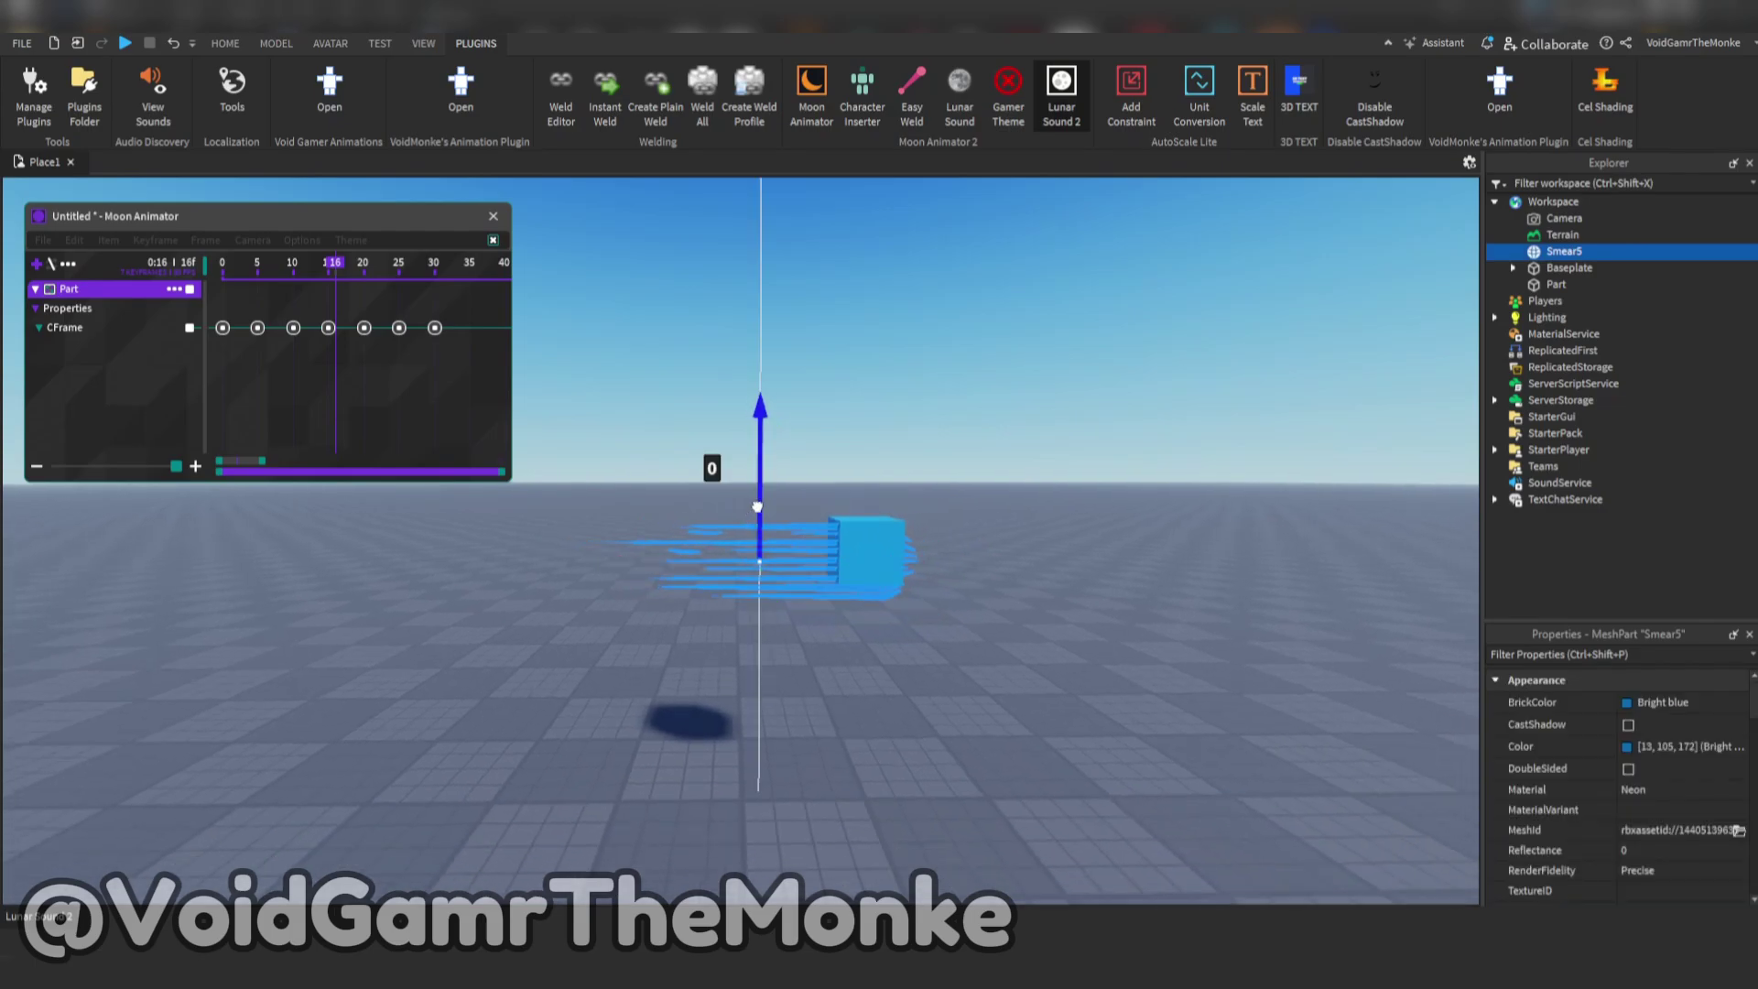
left_click_drag(682, 552, 671, 553)
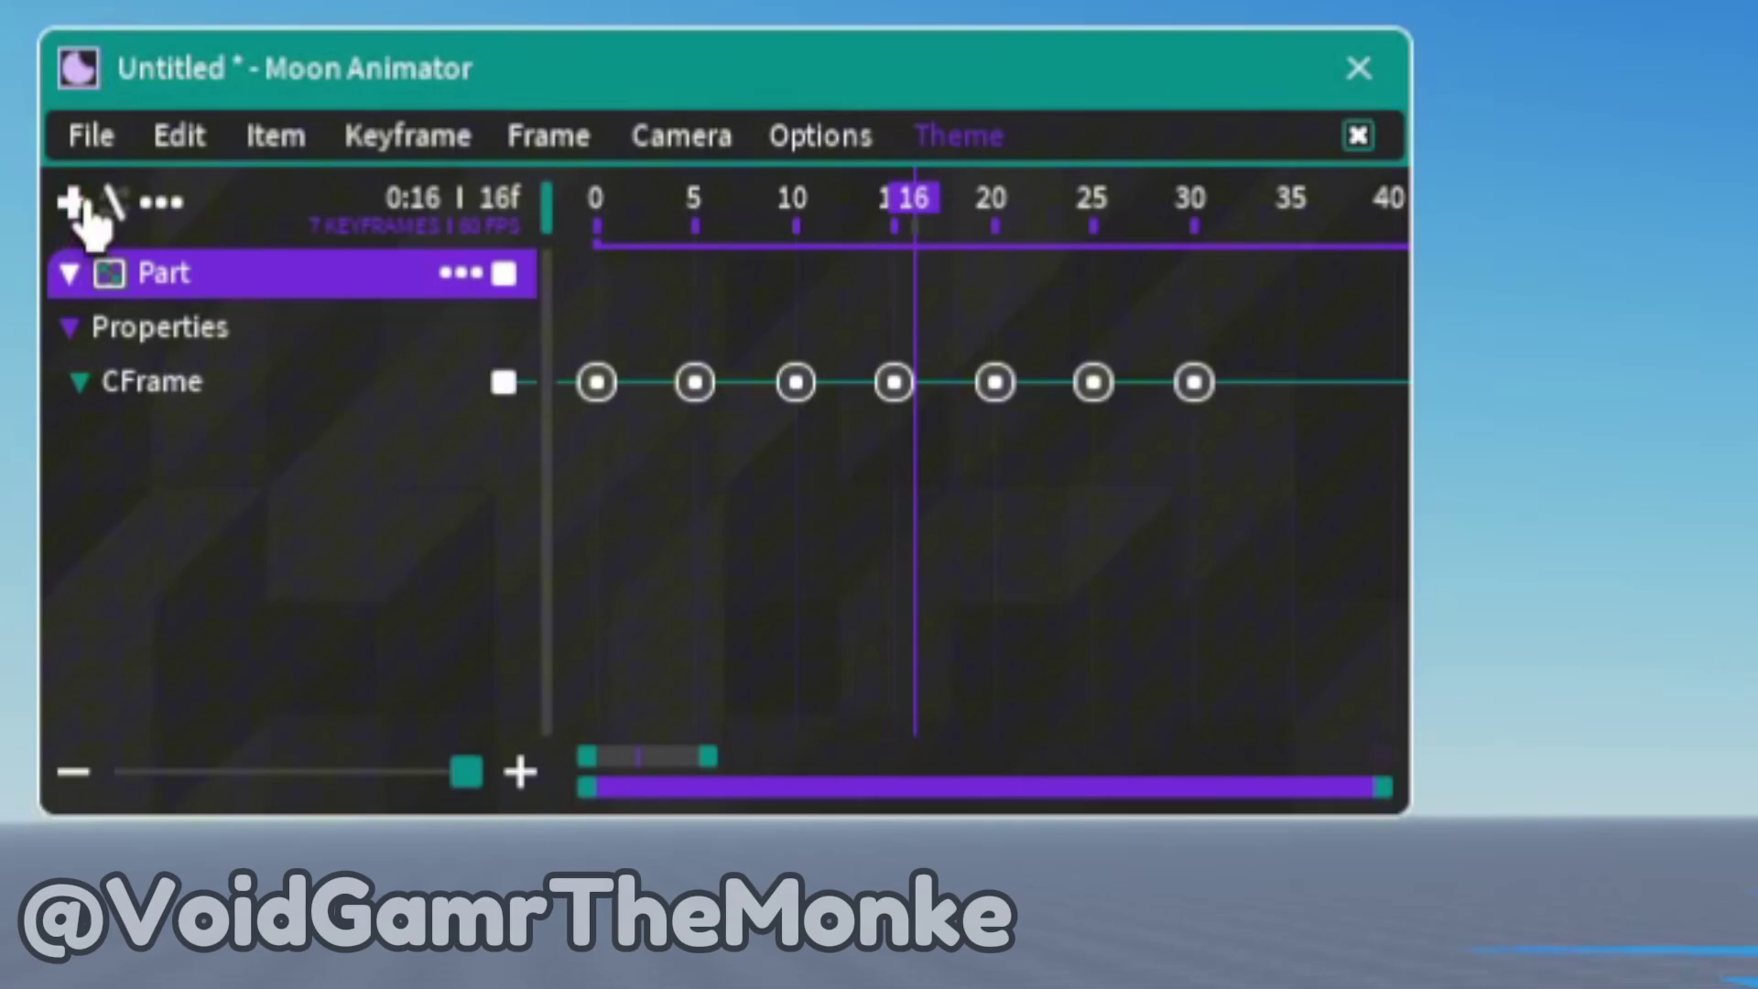
Step: Add Smear5 to the Moon Animator timeline with the CFrame, Size and Transparency properties
left_click(56, 186)
left_click(1684, 985)
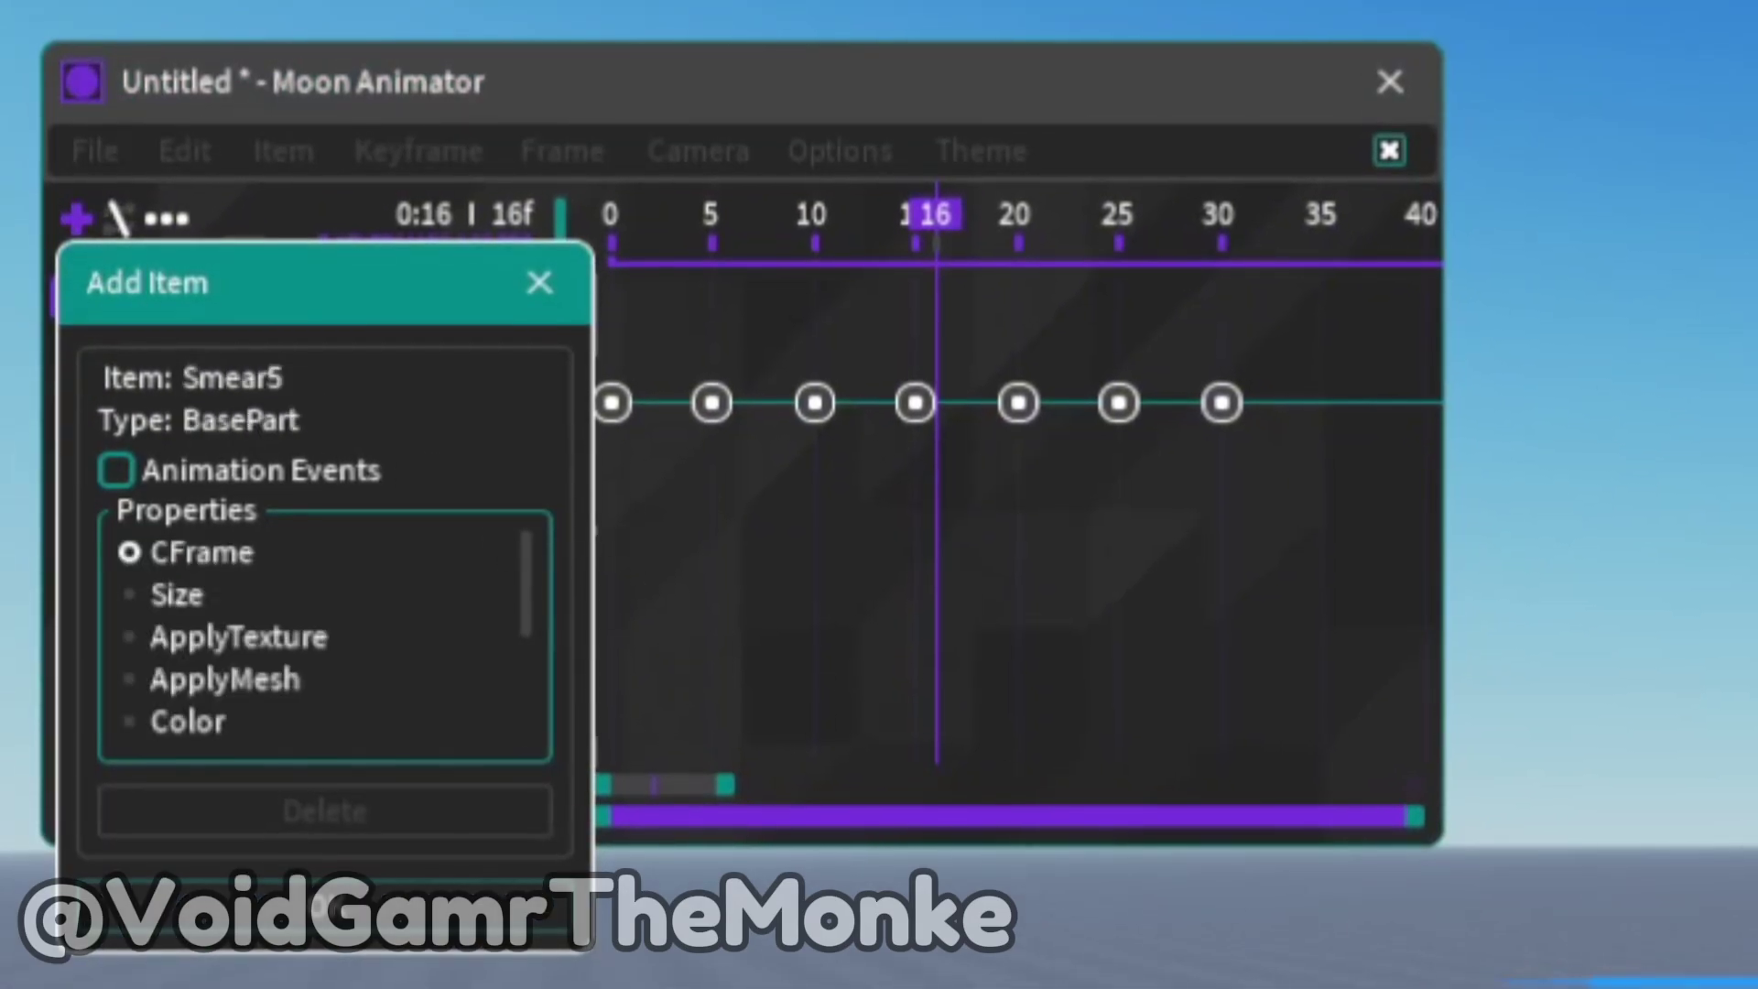
left_click(156, 589)
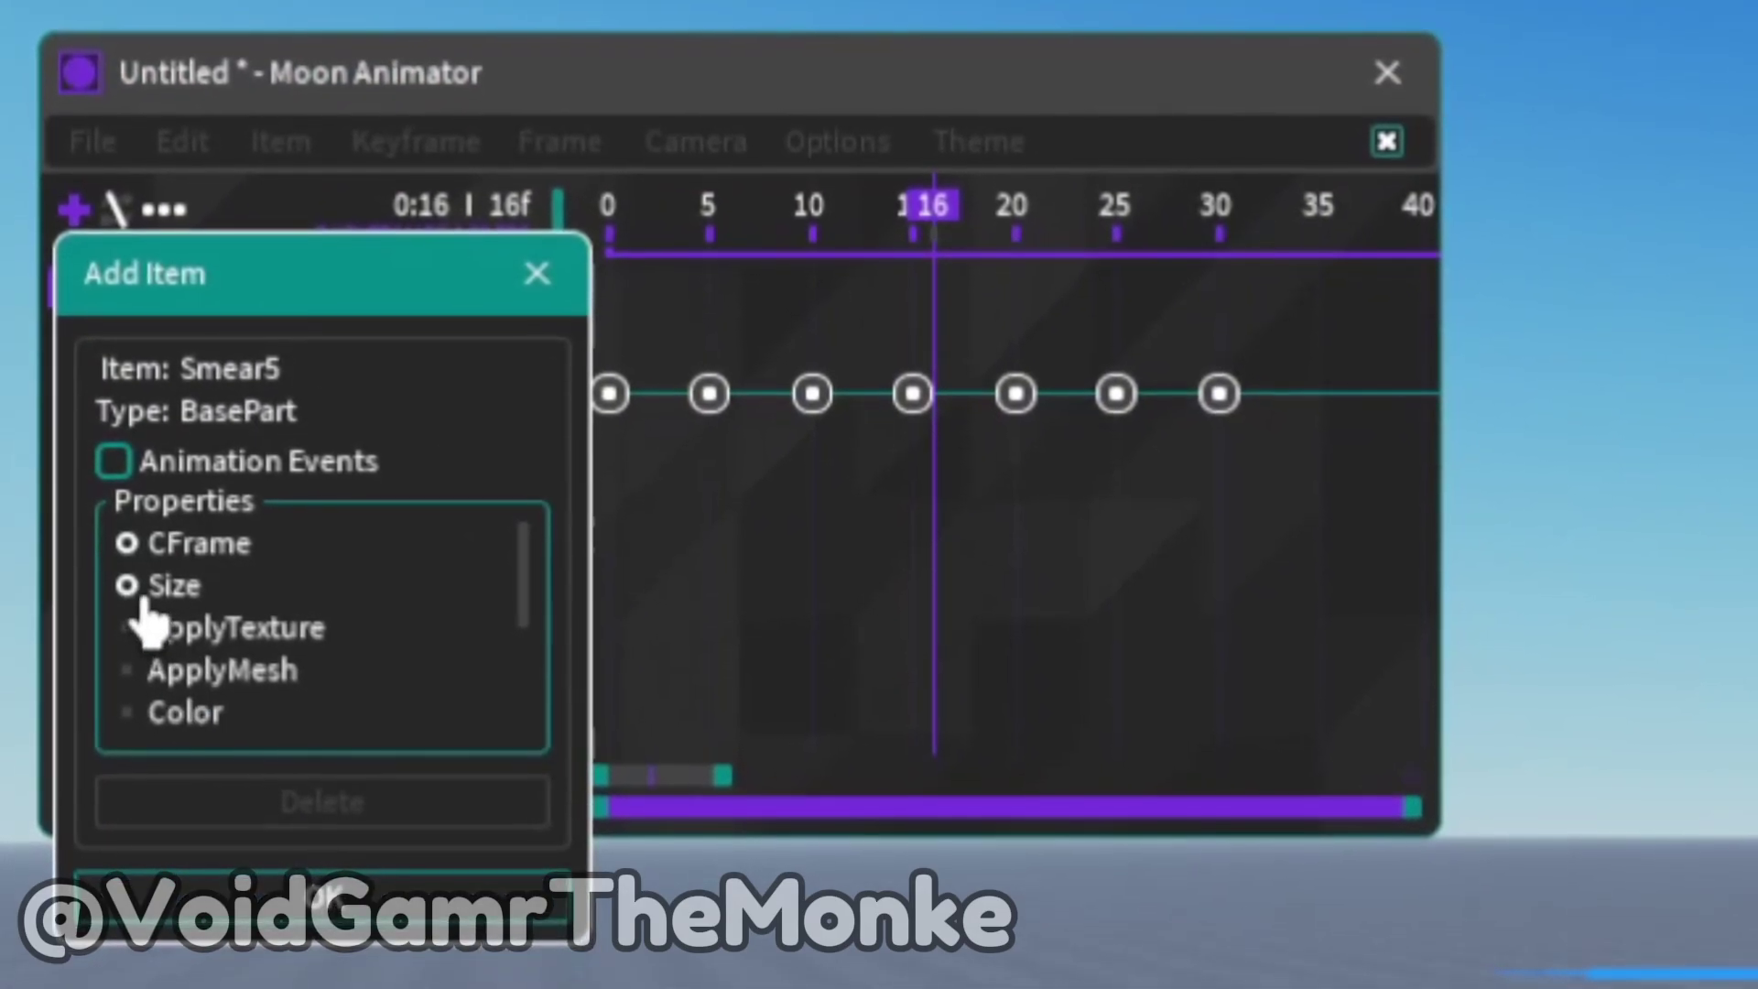
scroll(183, 640, "down", 2)
left_click(197, 671)
left_click(371, 897)
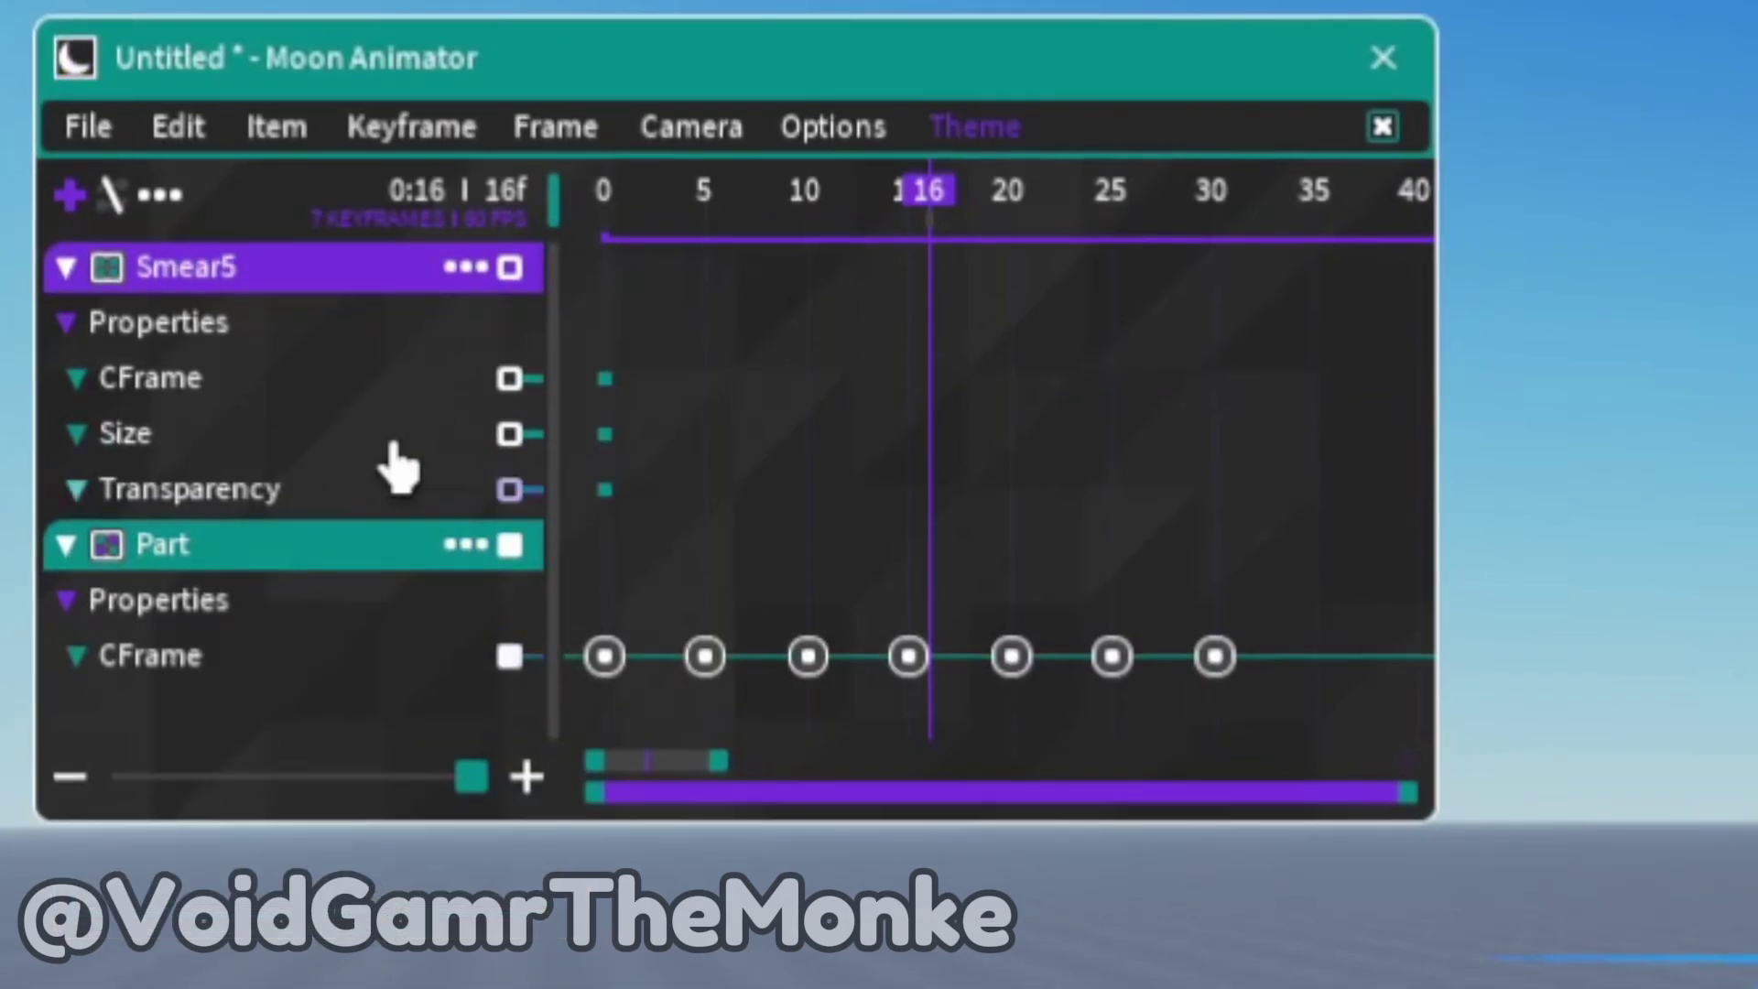
Step: Add keyframes at frame 0 on Smear5's CFrame, Size and Transparency tracks
left_click_drag(925, 194, 595, 197)
key("plus")
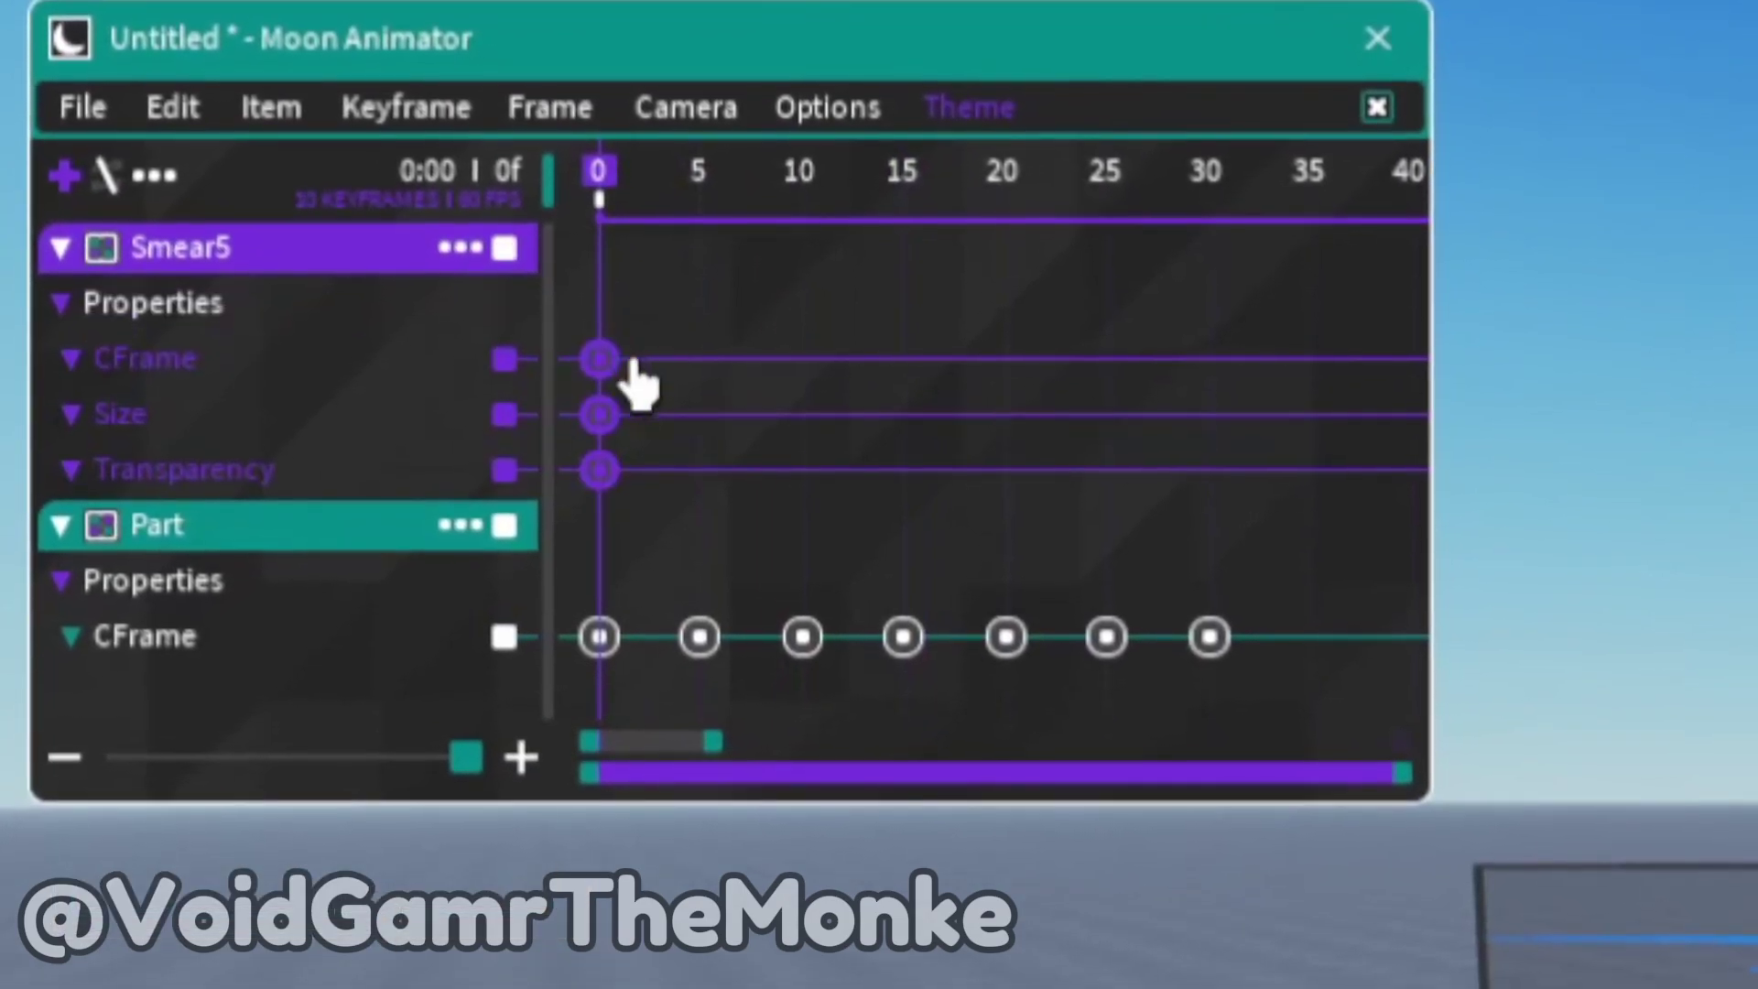
left_click(632, 368)
Step: Set Smear5's Transparency keyframe at frame 0 to 1 with the None ease style
left_click(596, 458)
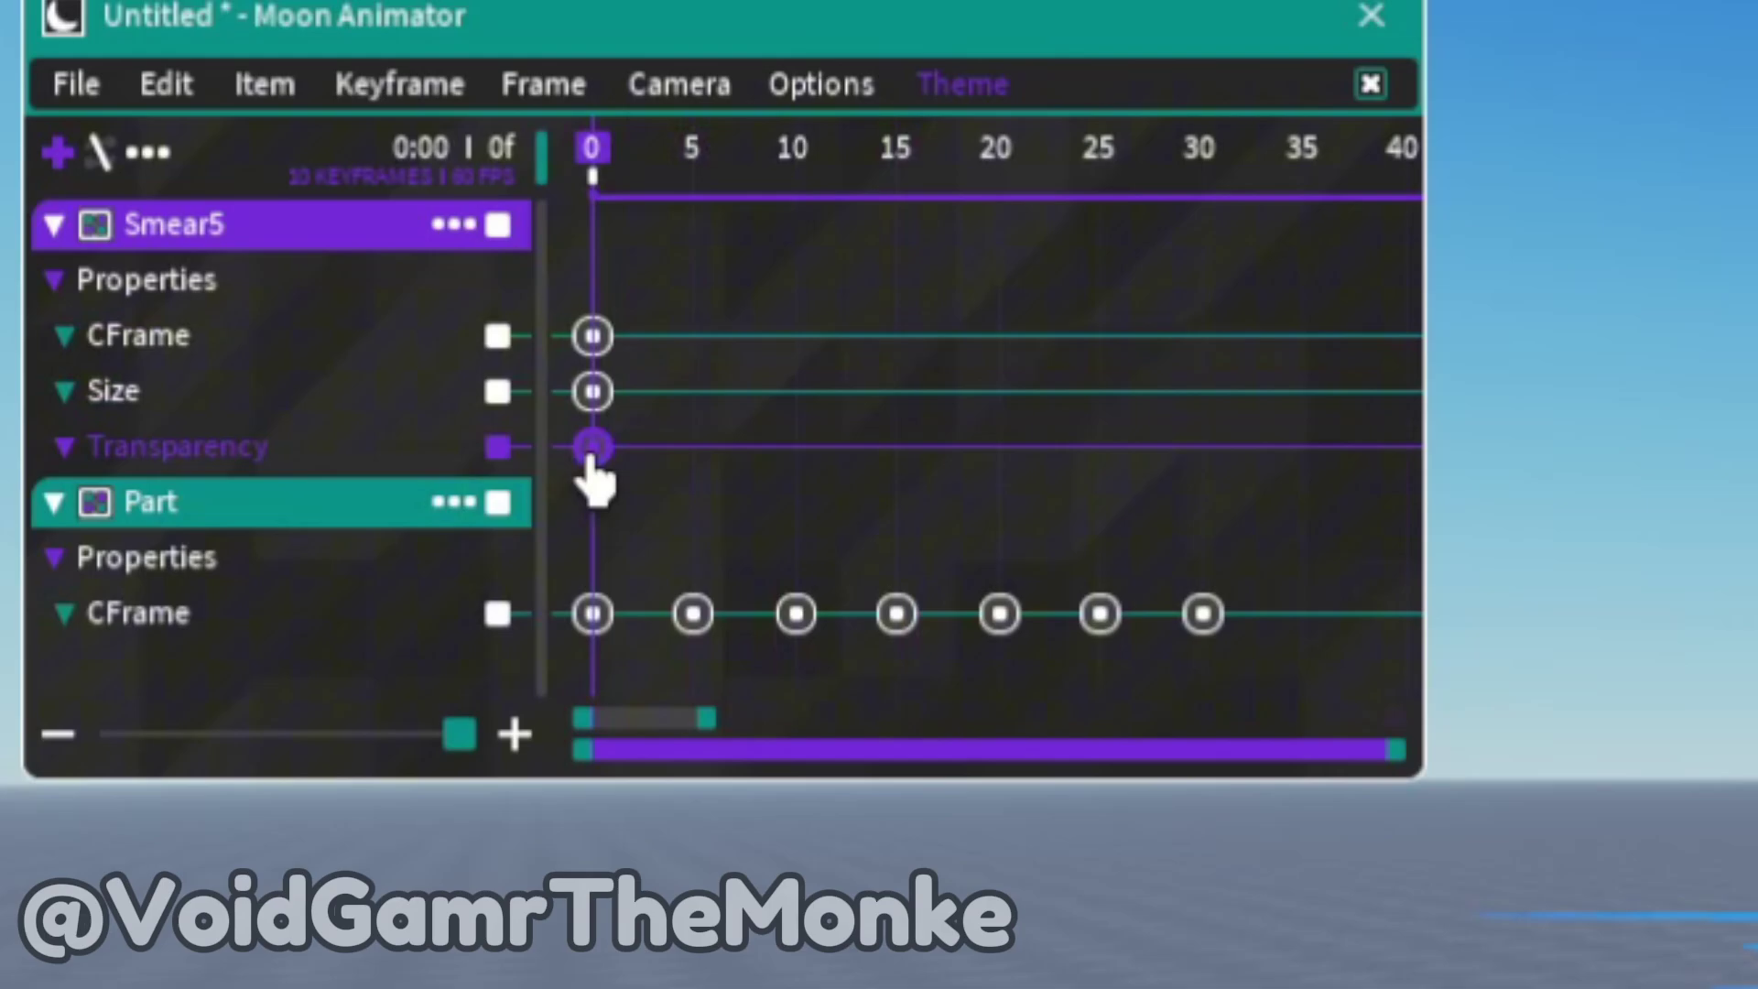
key("7")
left_click(771, 635)
key("BackSpace")
type("1")
left_click(769, 724)
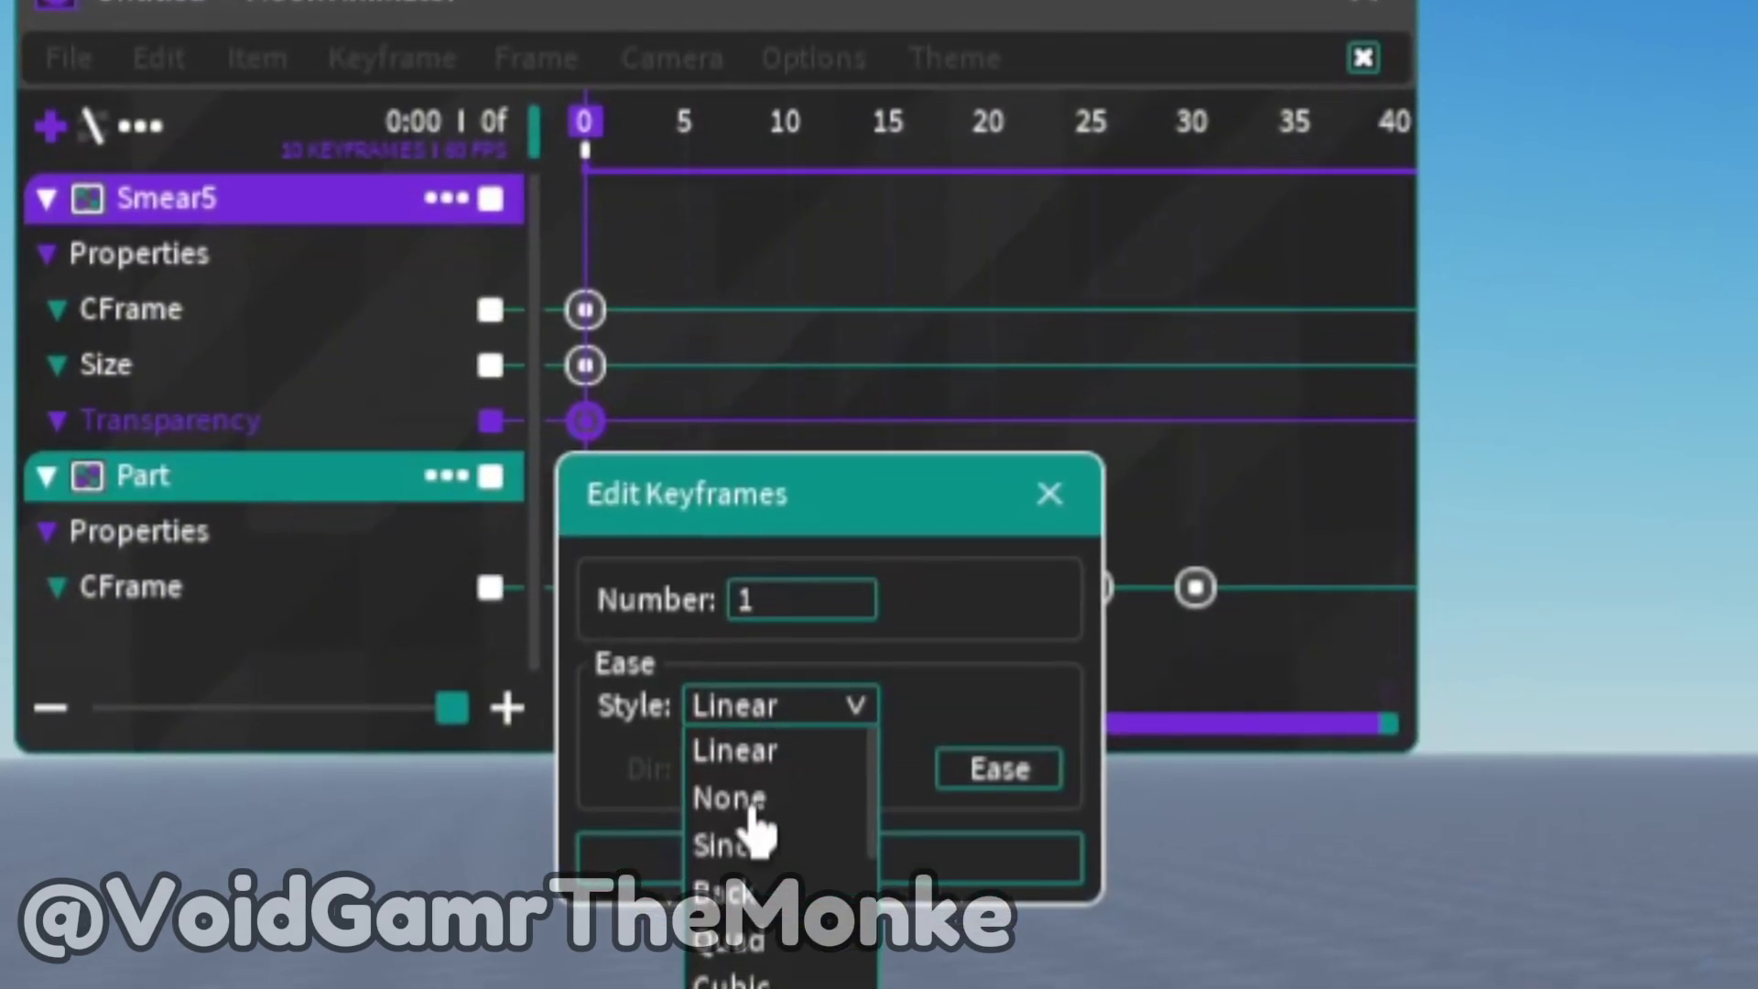
left_click(732, 801)
left_click(810, 865)
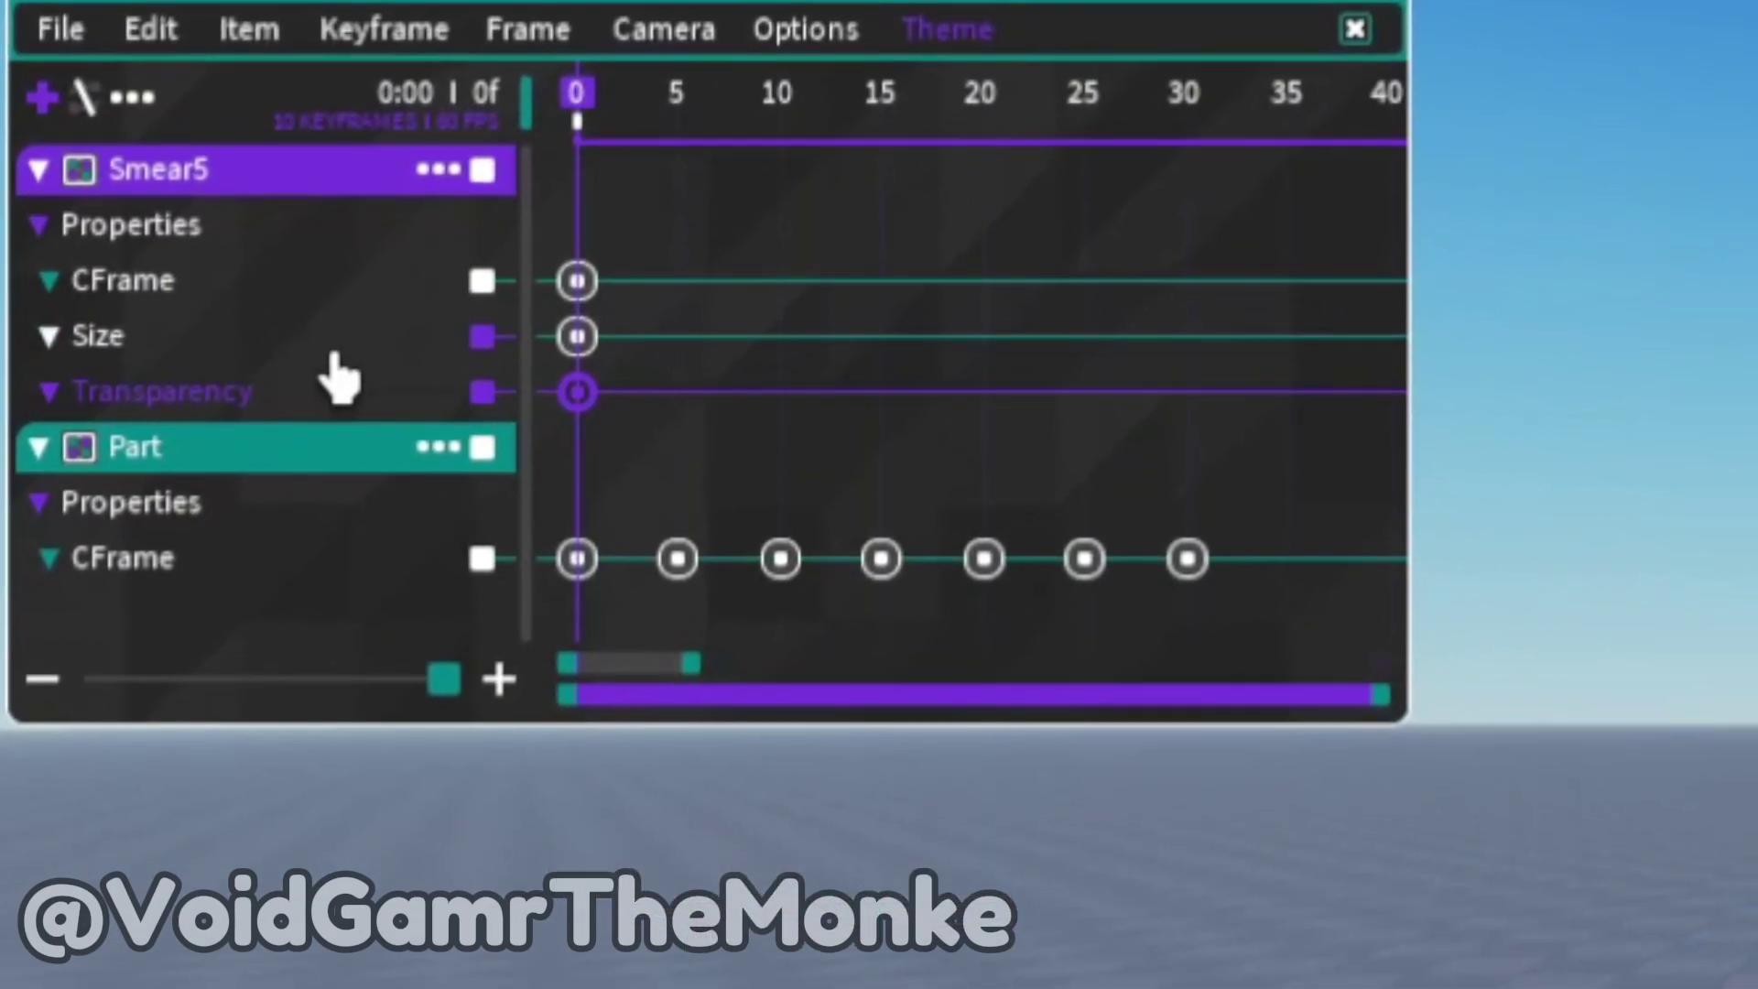
Step: Set the ease style of Smear5's CFrame and Size keyframes at frame 0 to None
left_click_drag(640, 260, 520, 391)
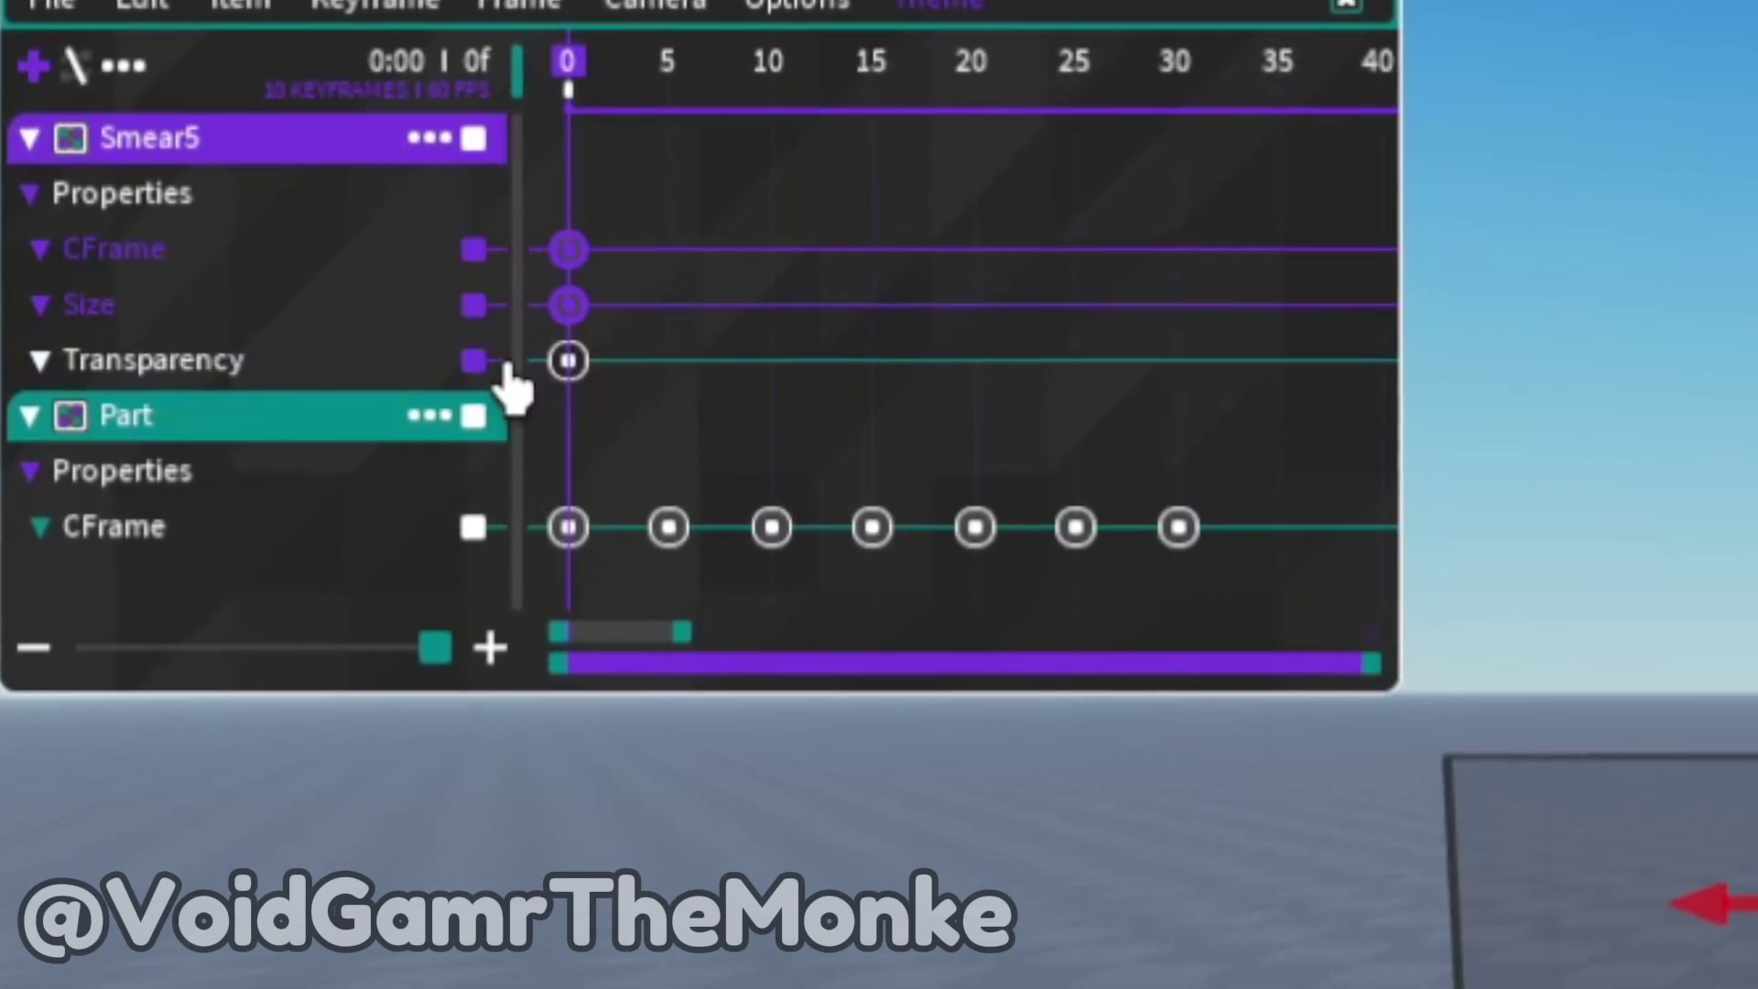
right_click(624, 540)
left_click(920, 847)
left_click(838, 914)
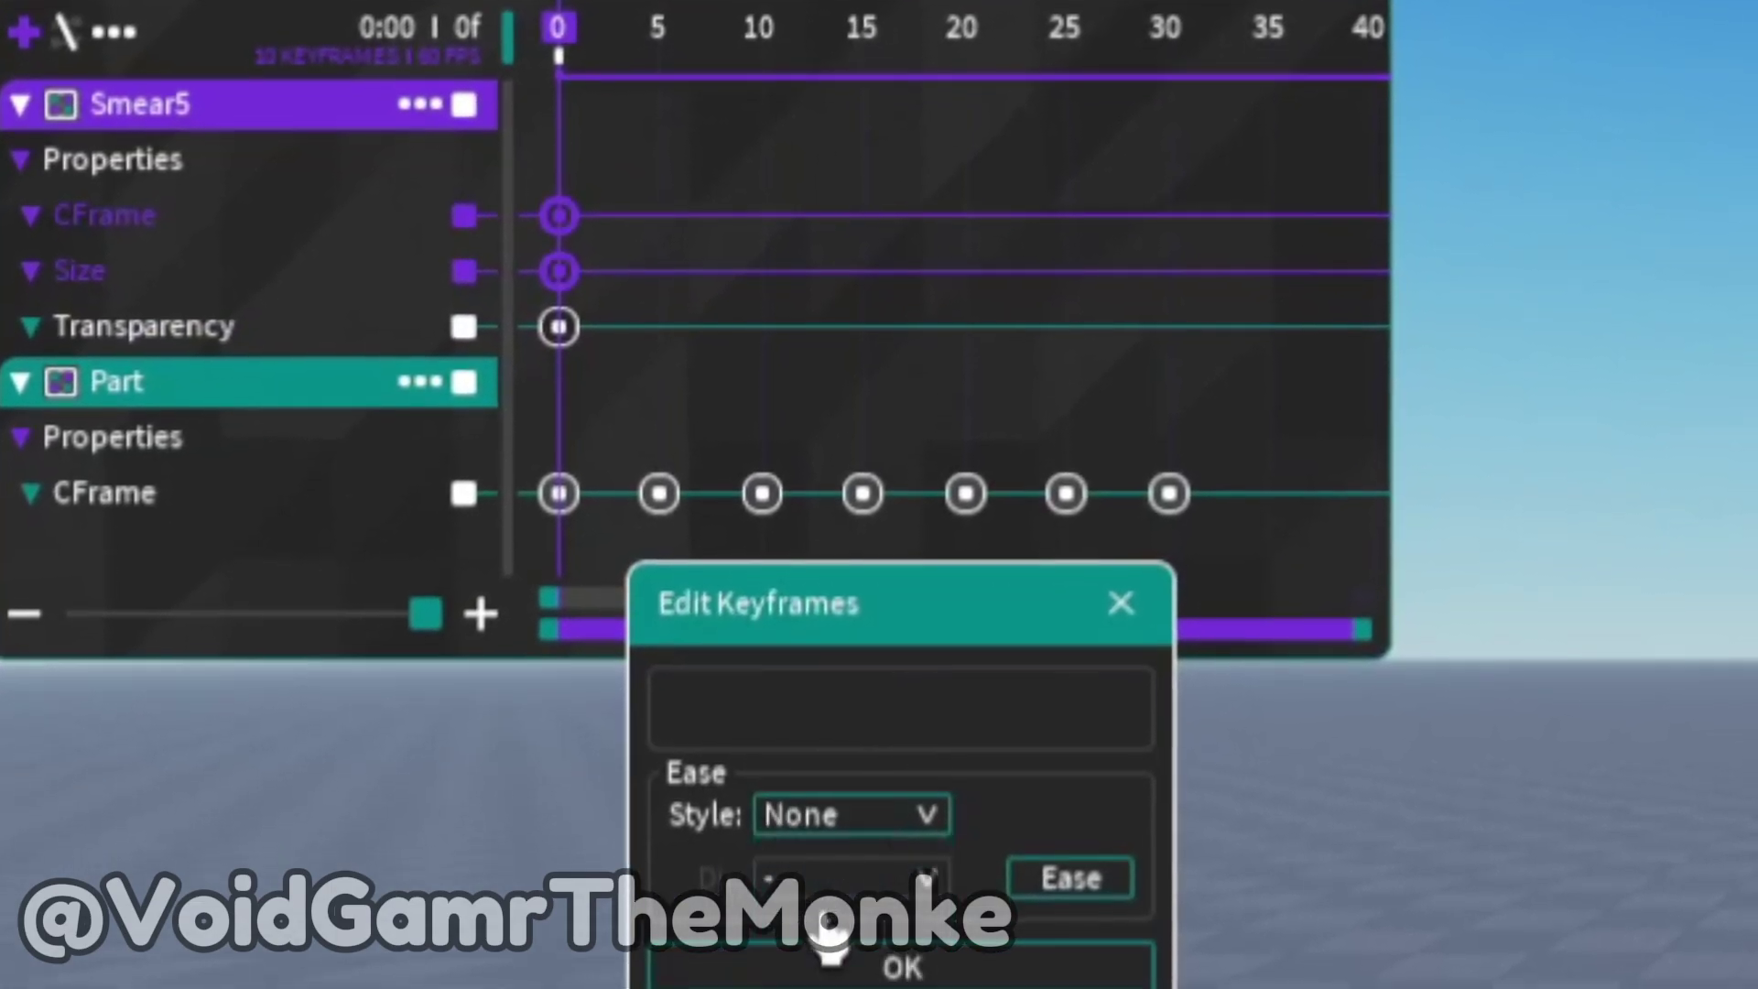
left_click(846, 966)
left_click(650, 316)
Step: Add a Transparency keyframe for Smear5 at frame 15 and set its value to 0
left_click(552, 190)
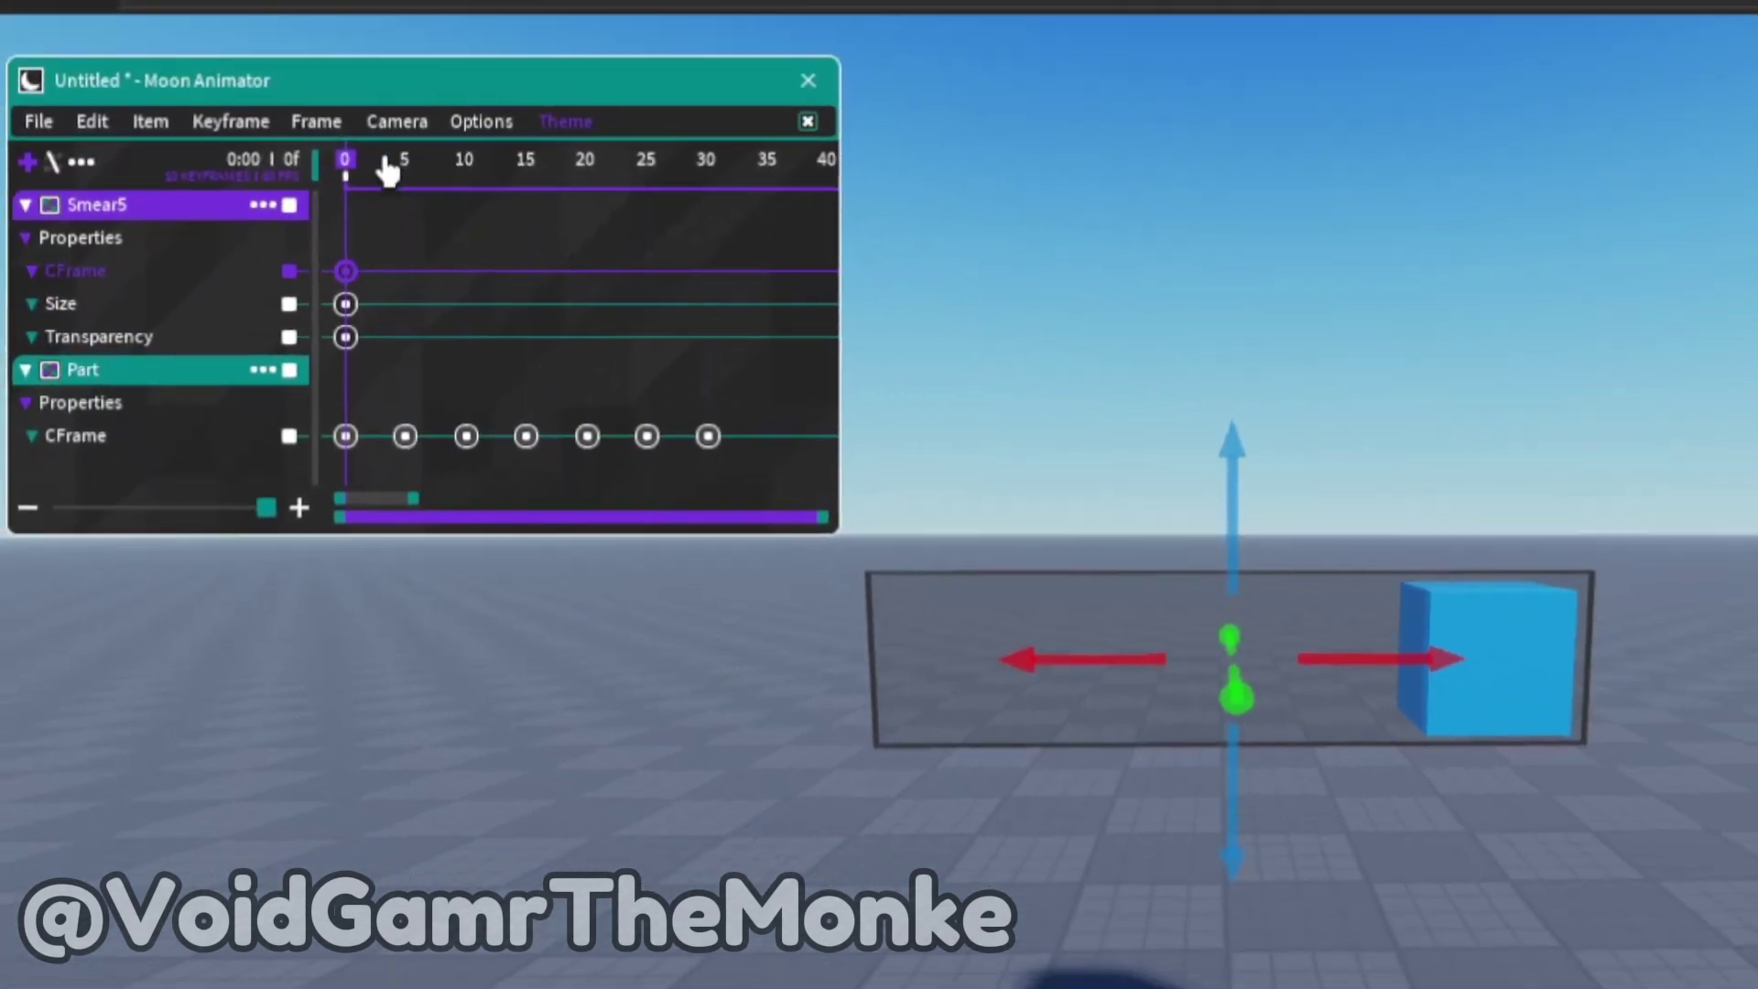
left_click(585, 24)
left_click_drag(250, 259, 327, 293)
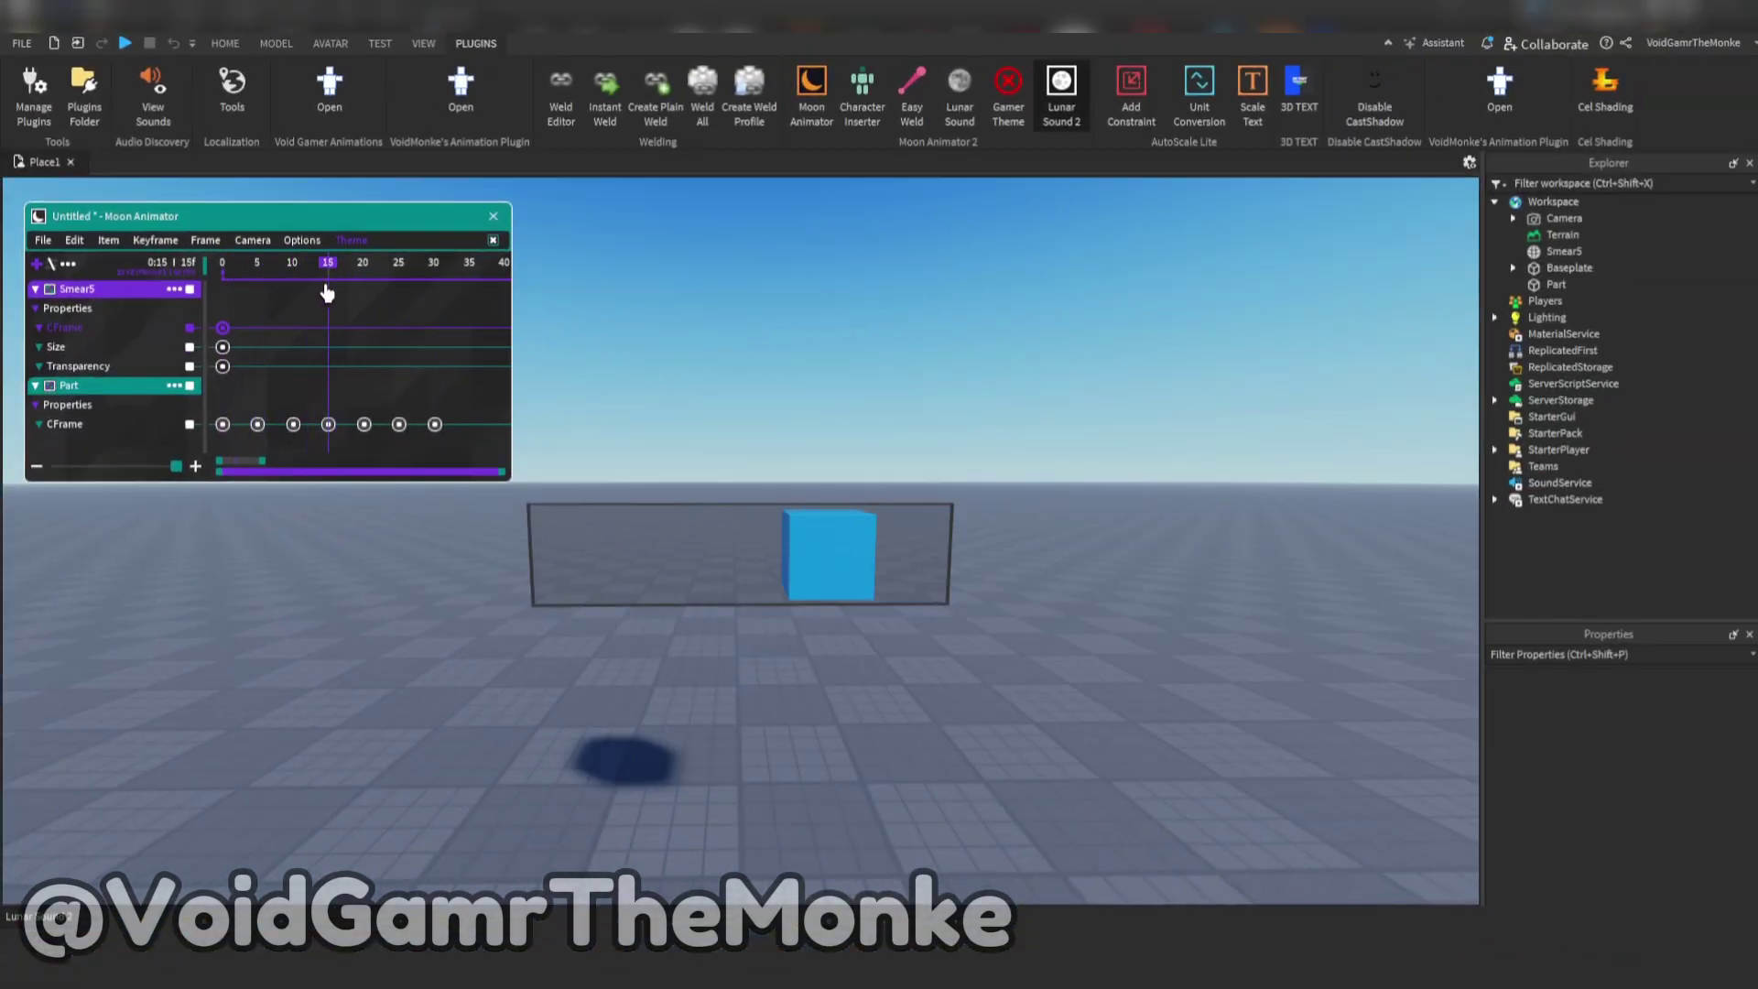
left_click(127, 368)
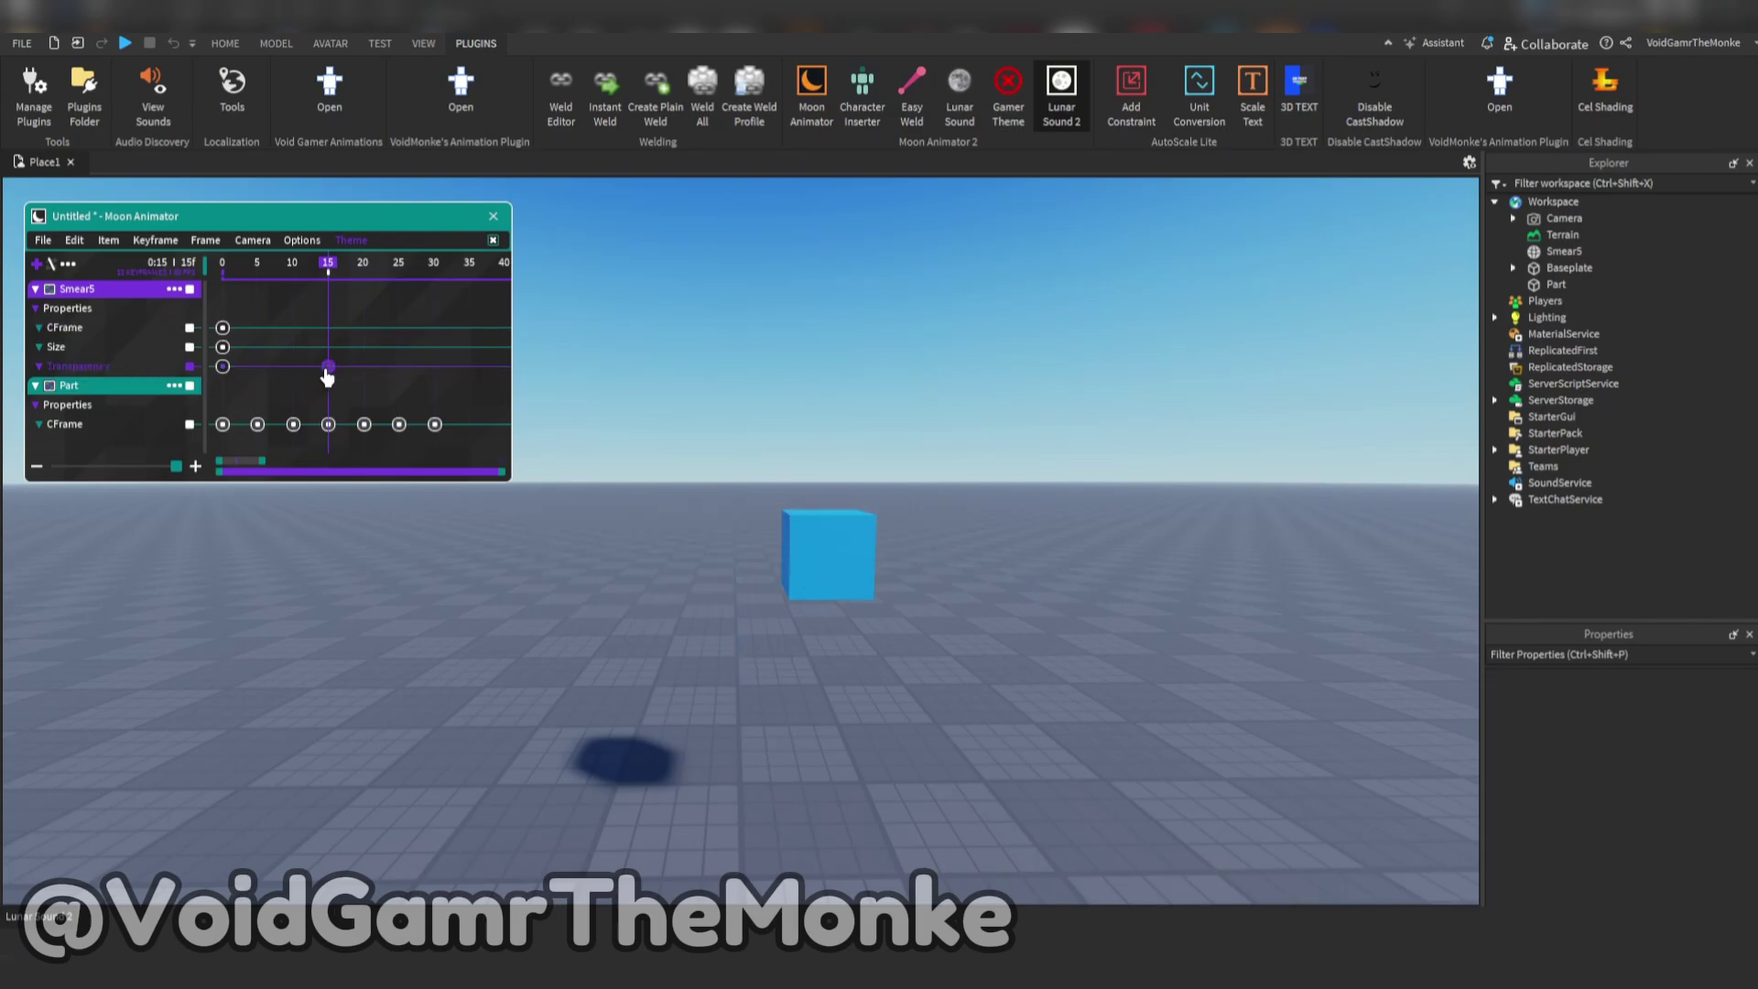
double_click(327, 368)
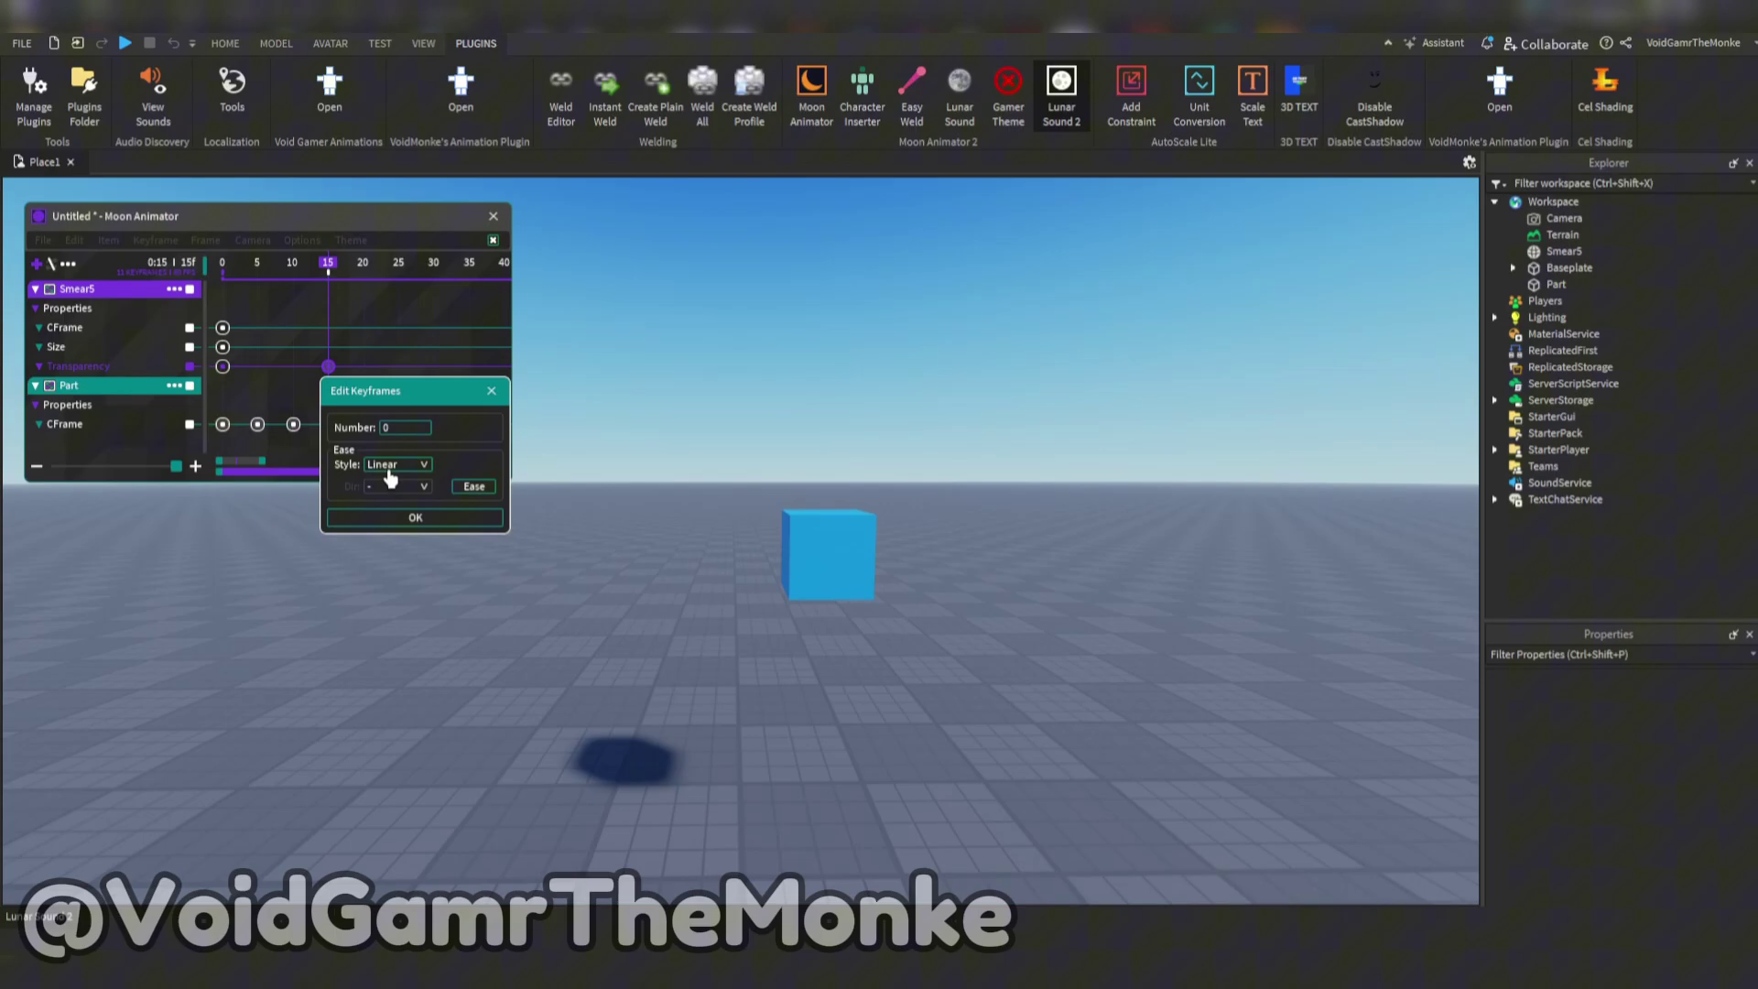
left_click(415, 517)
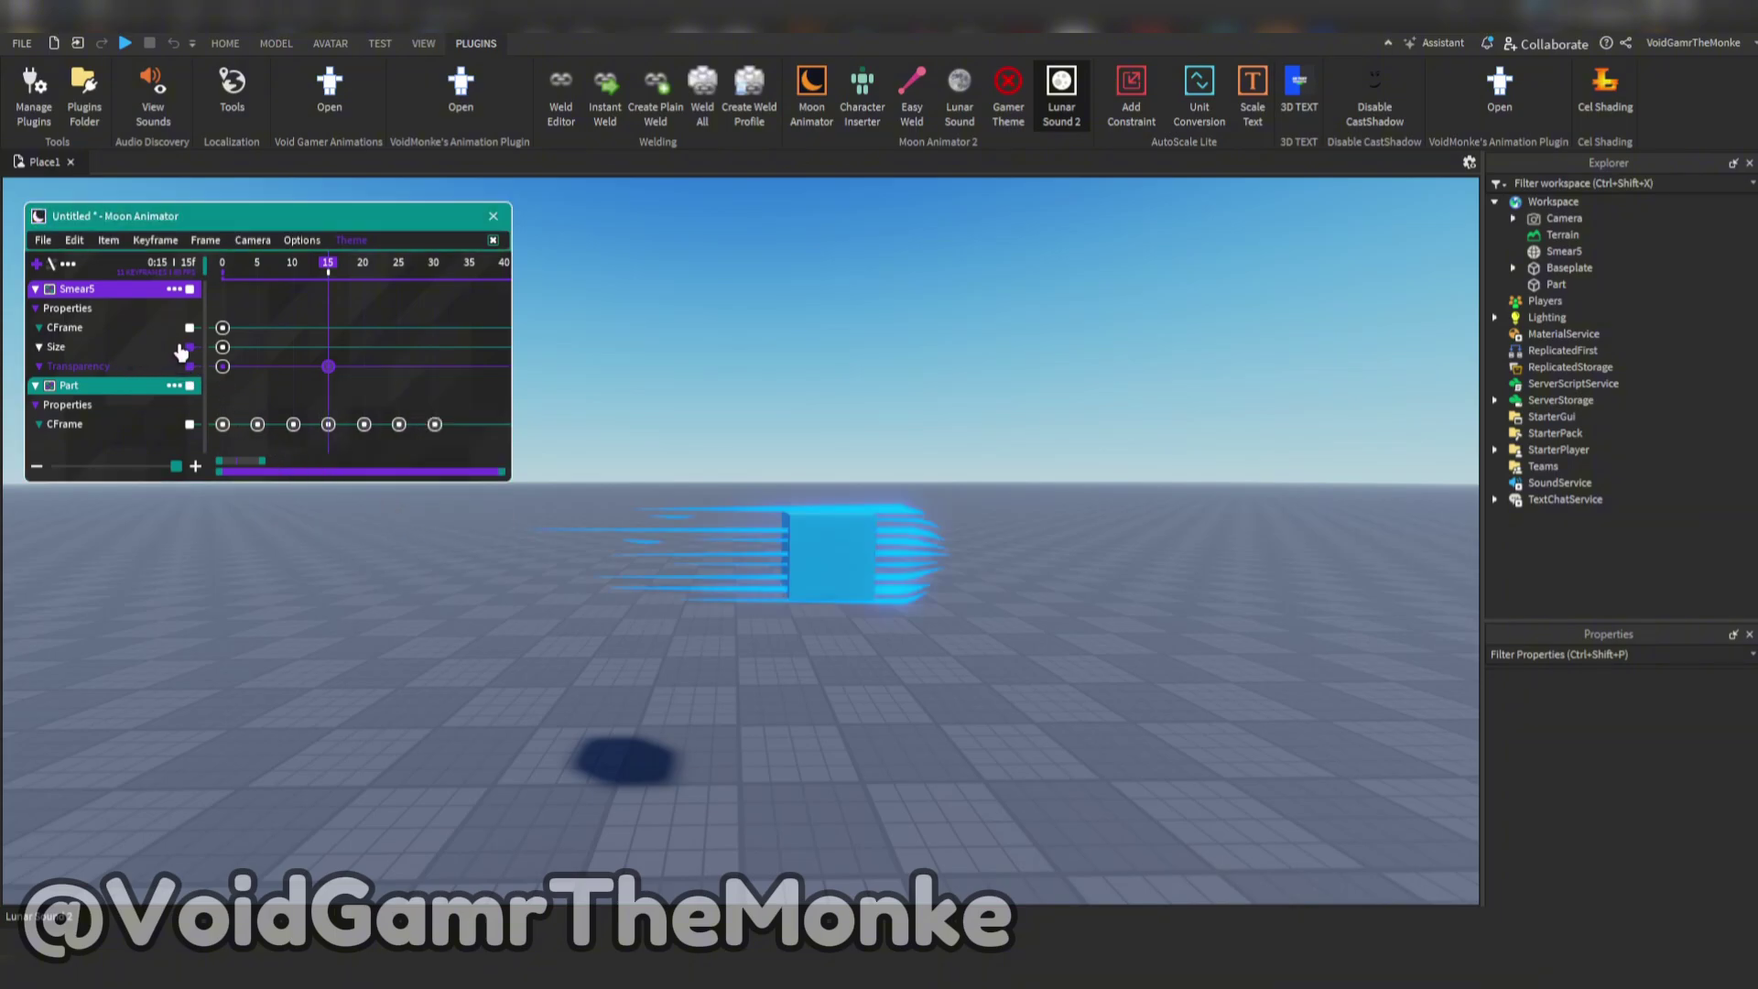
Step: Shorten Smear5's trailing side, extend its front slightly past the block, and add a Size keyframe at frame 15
left_click(847, 552)
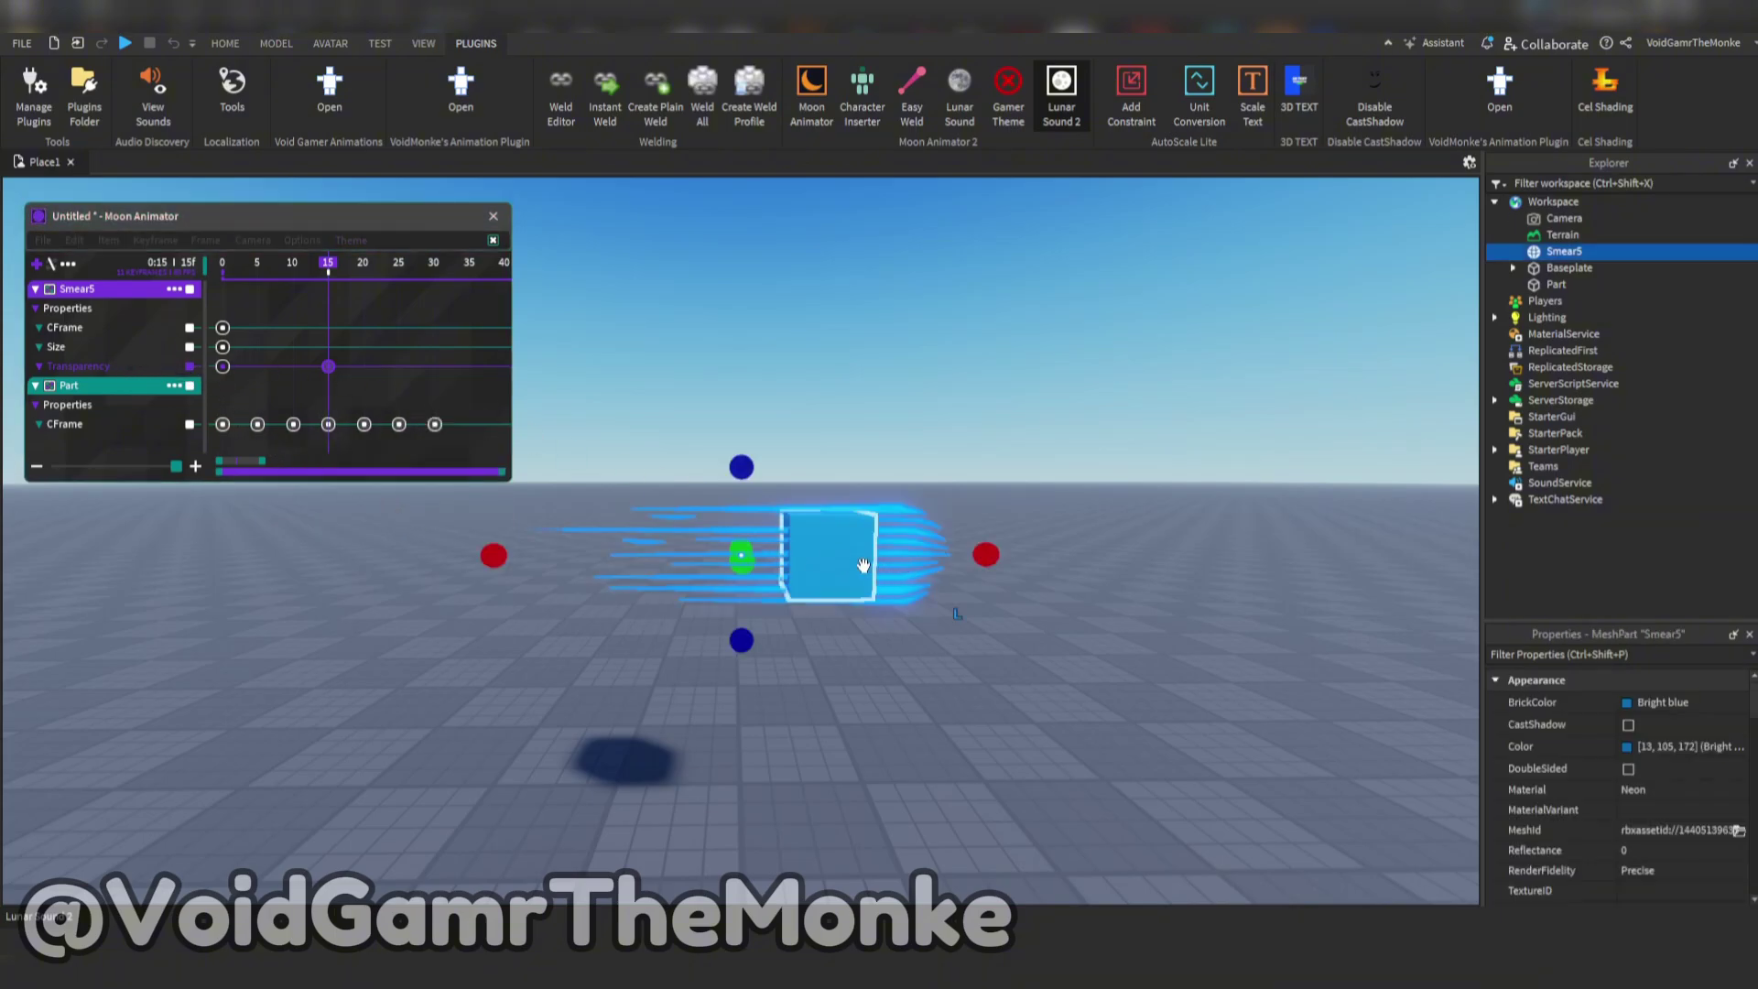
left_click_drag(495, 555, 710, 557)
mouse_move(980, 553)
left_mouse_down()
mouse_move(998, 556)
mouse_move(954, 560)
left_mouse_up()
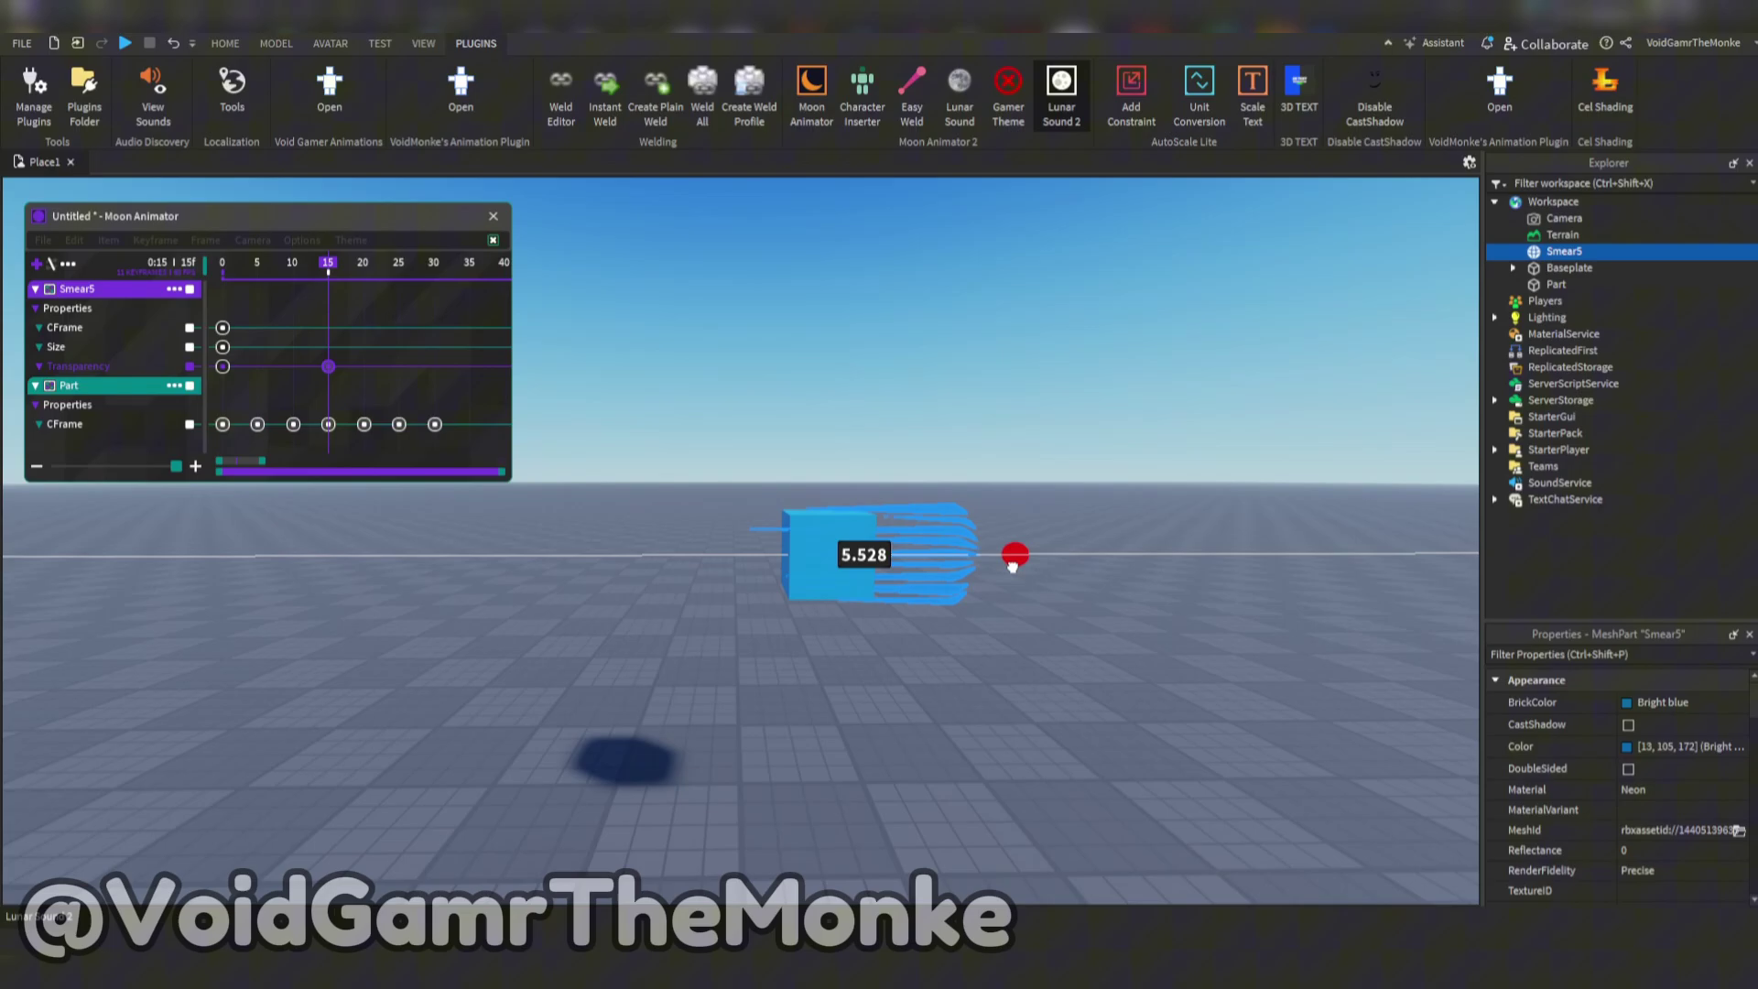
left_click_drag(1029, 563, 1030, 558)
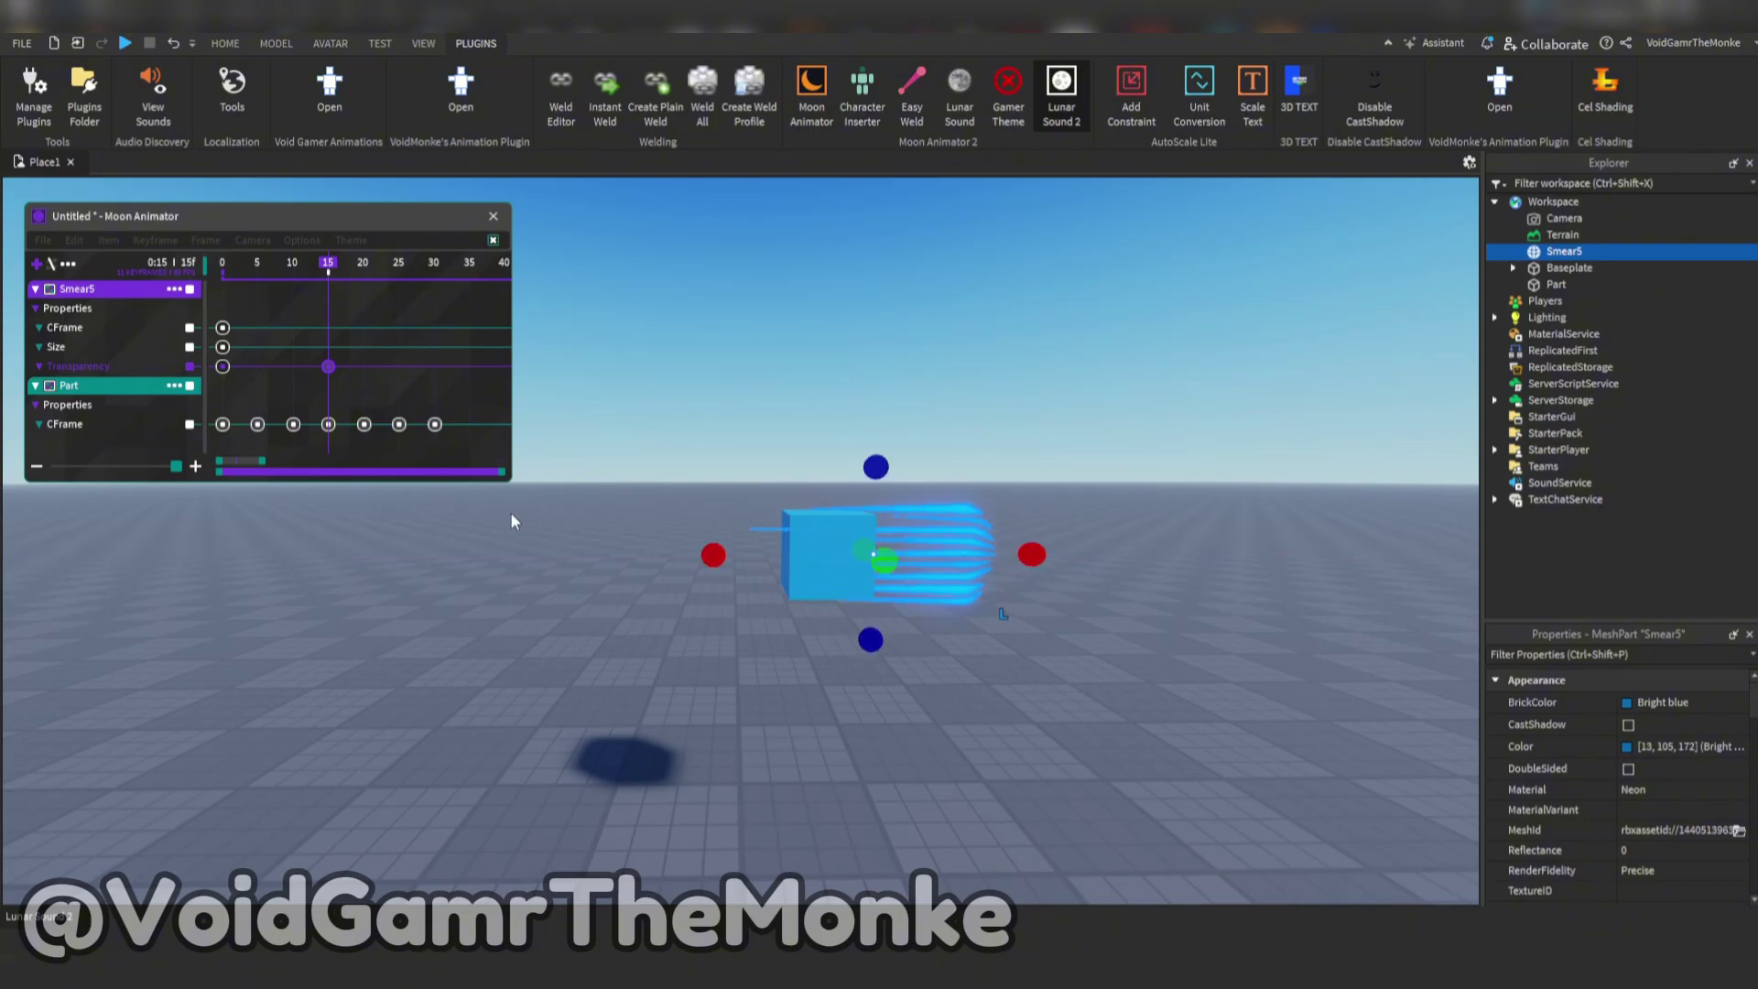
left_click(113, 352)
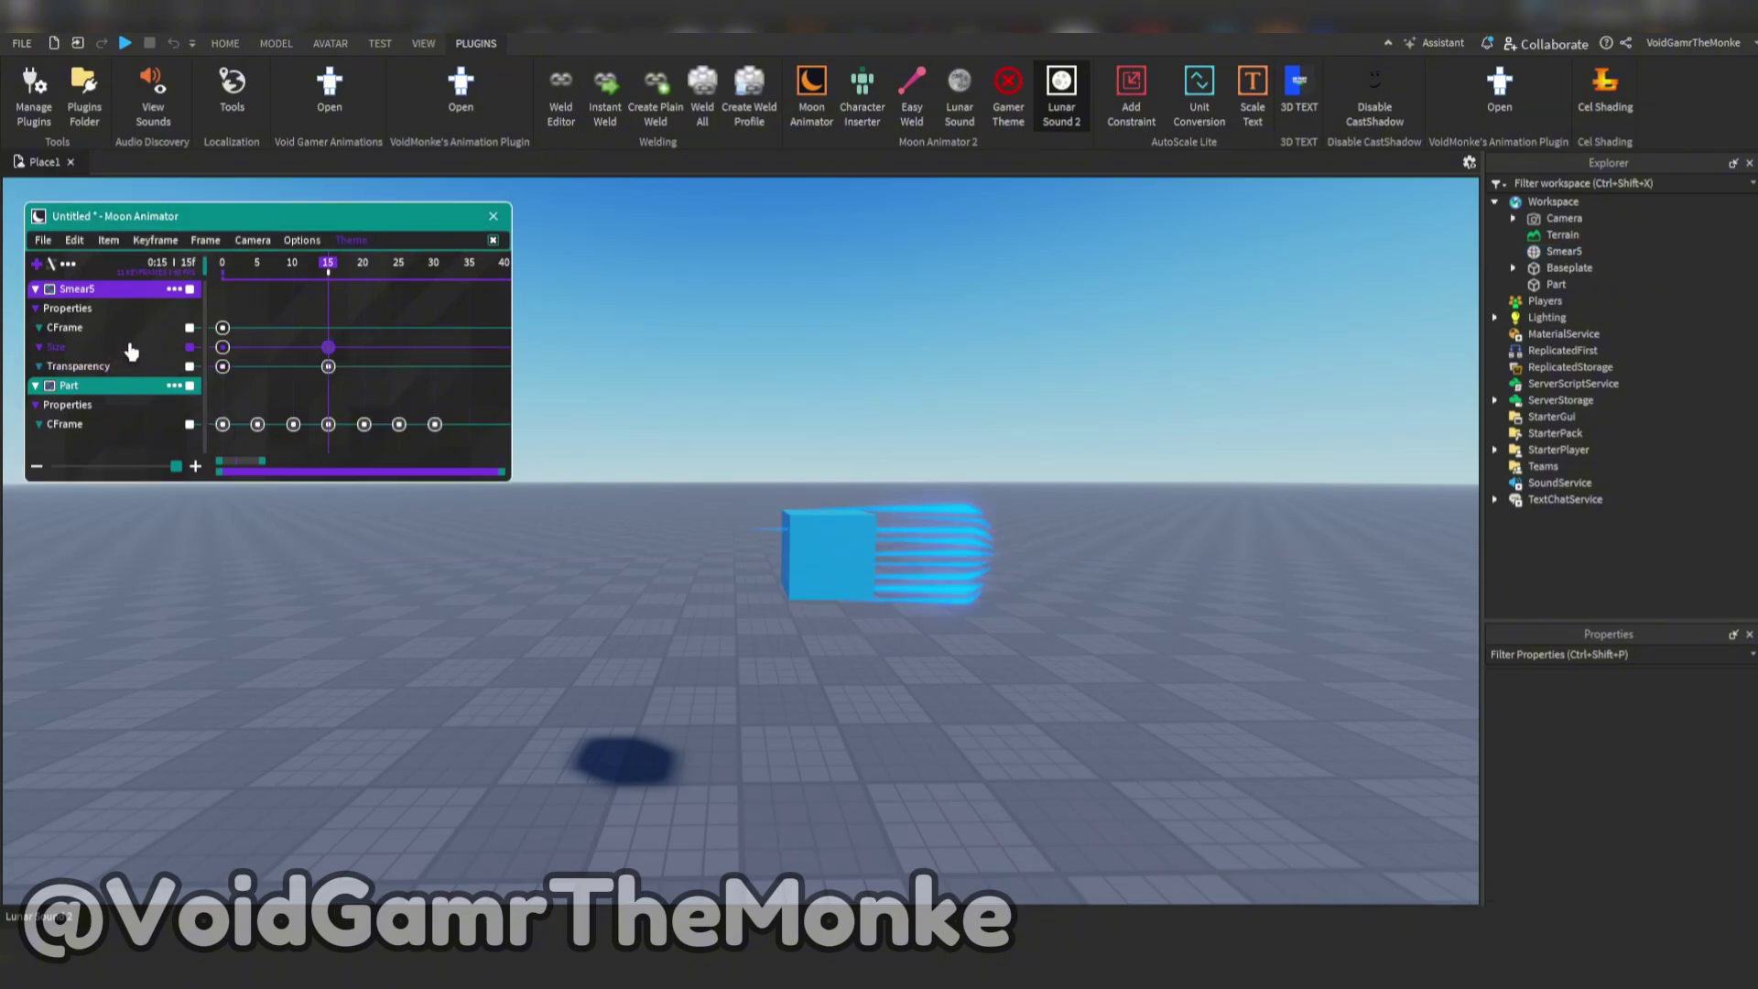
Step: Stretch Smear5 lengthwise towards the block at frame 20 and add a Size keyframe there
mouse_move(325, 272)
left_mouse_down()
mouse_move(298, 275)
mouse_move(345, 279)
mouse_move(316, 289)
left_mouse_up()
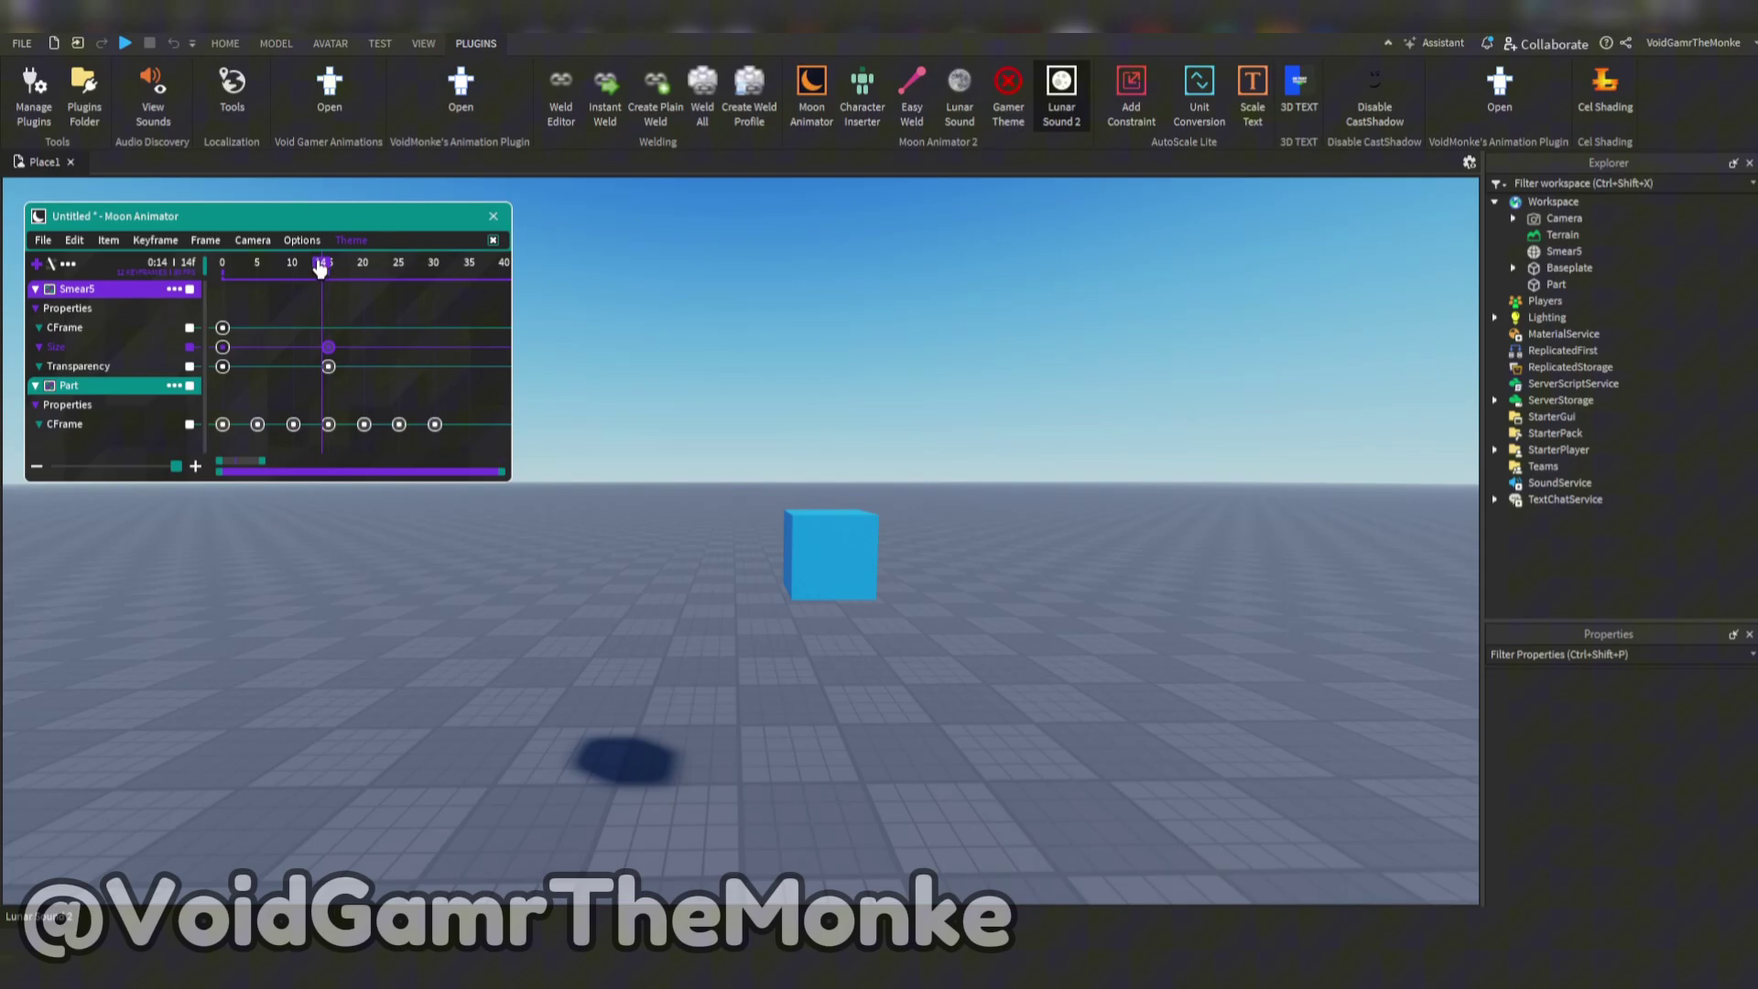
left_click_drag(320, 266, 365, 284)
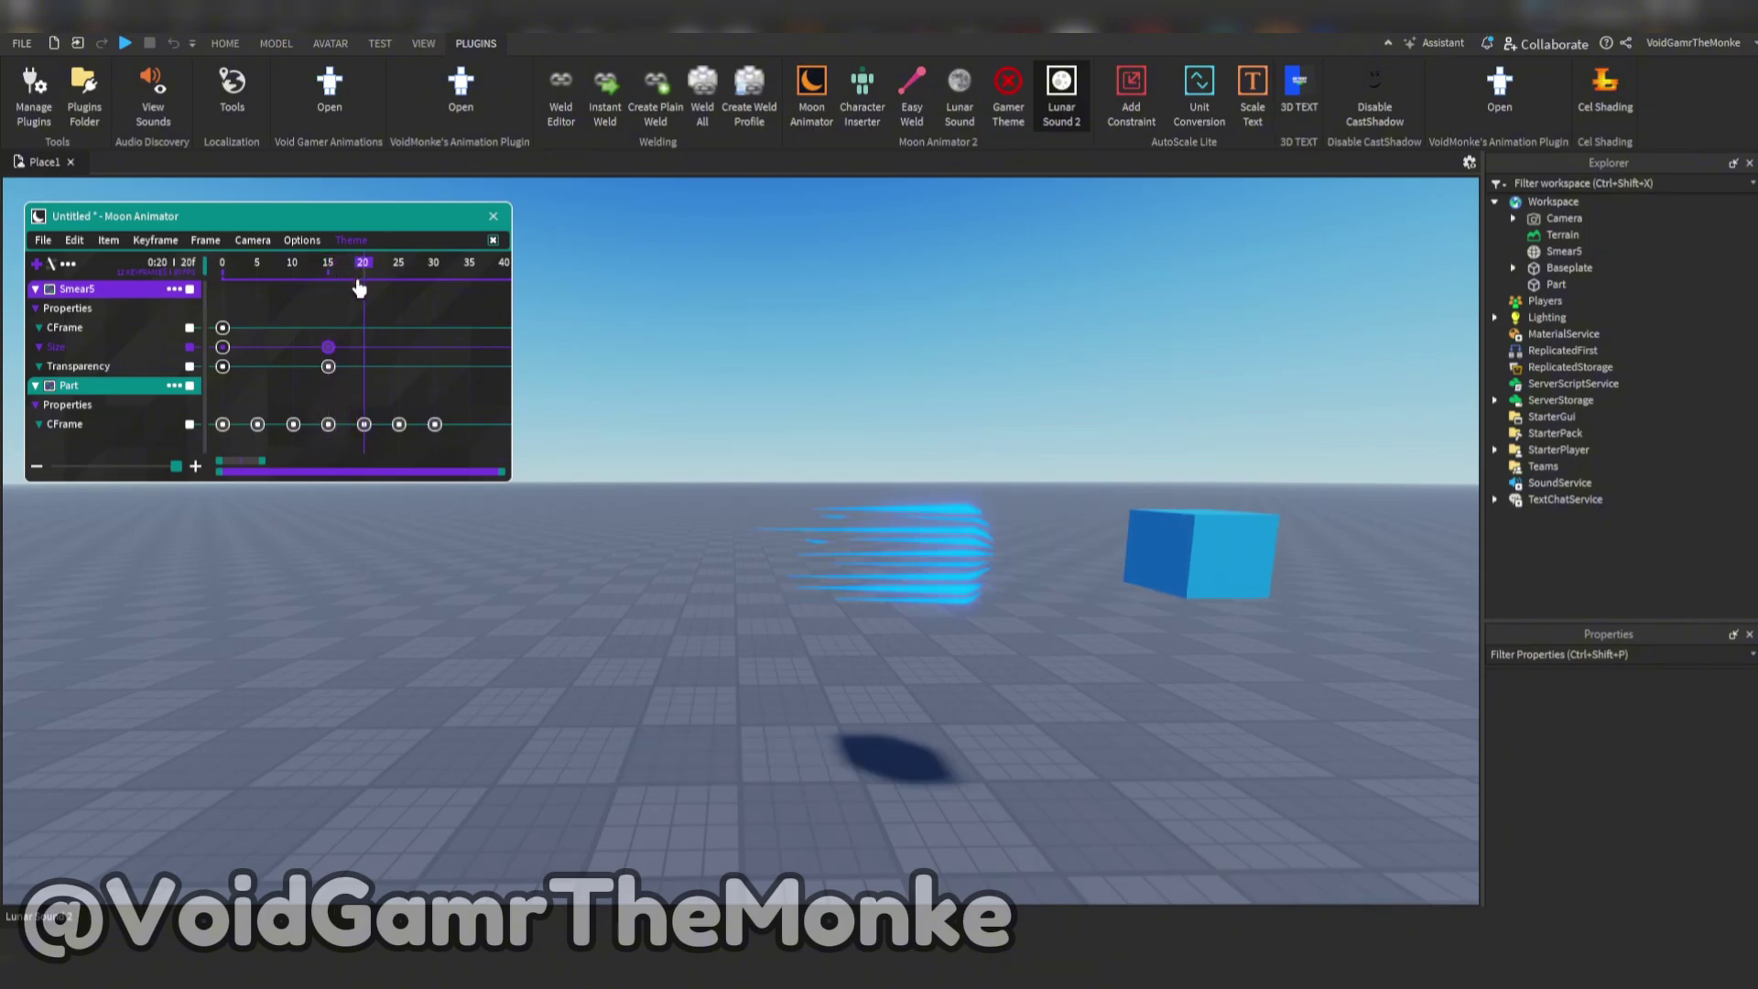
key("d")
left_click(628, 557)
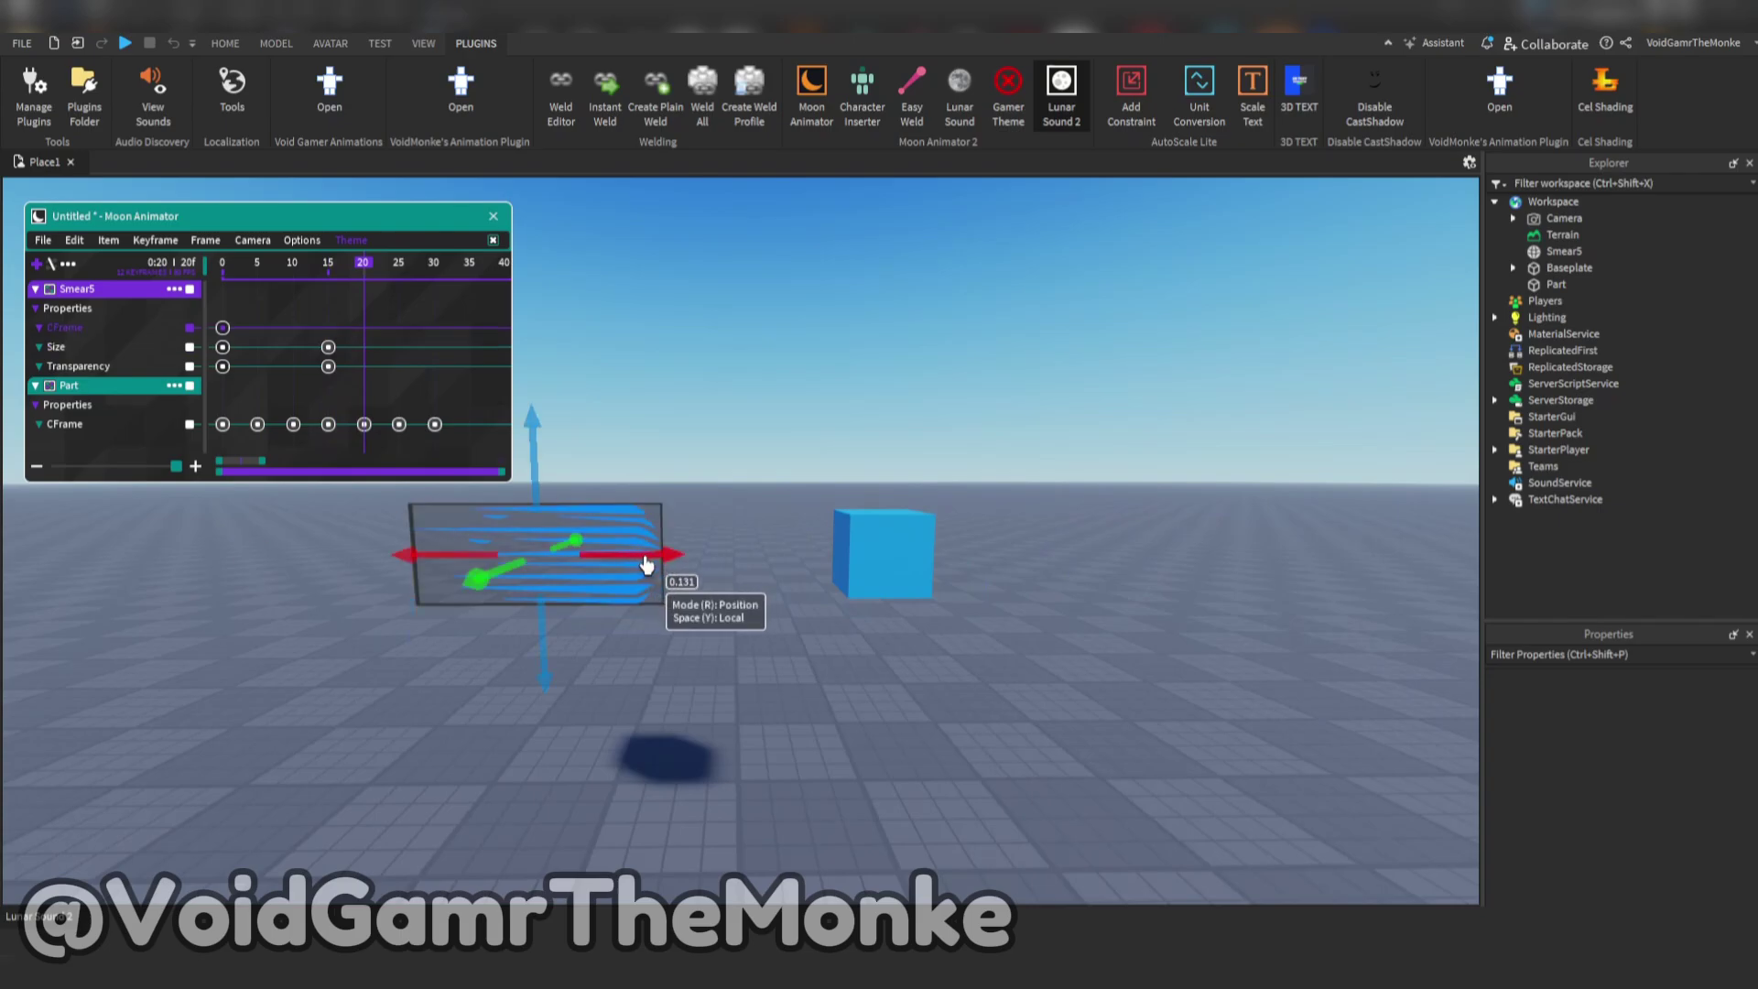
key("ctrl+3")
left_click(641, 544)
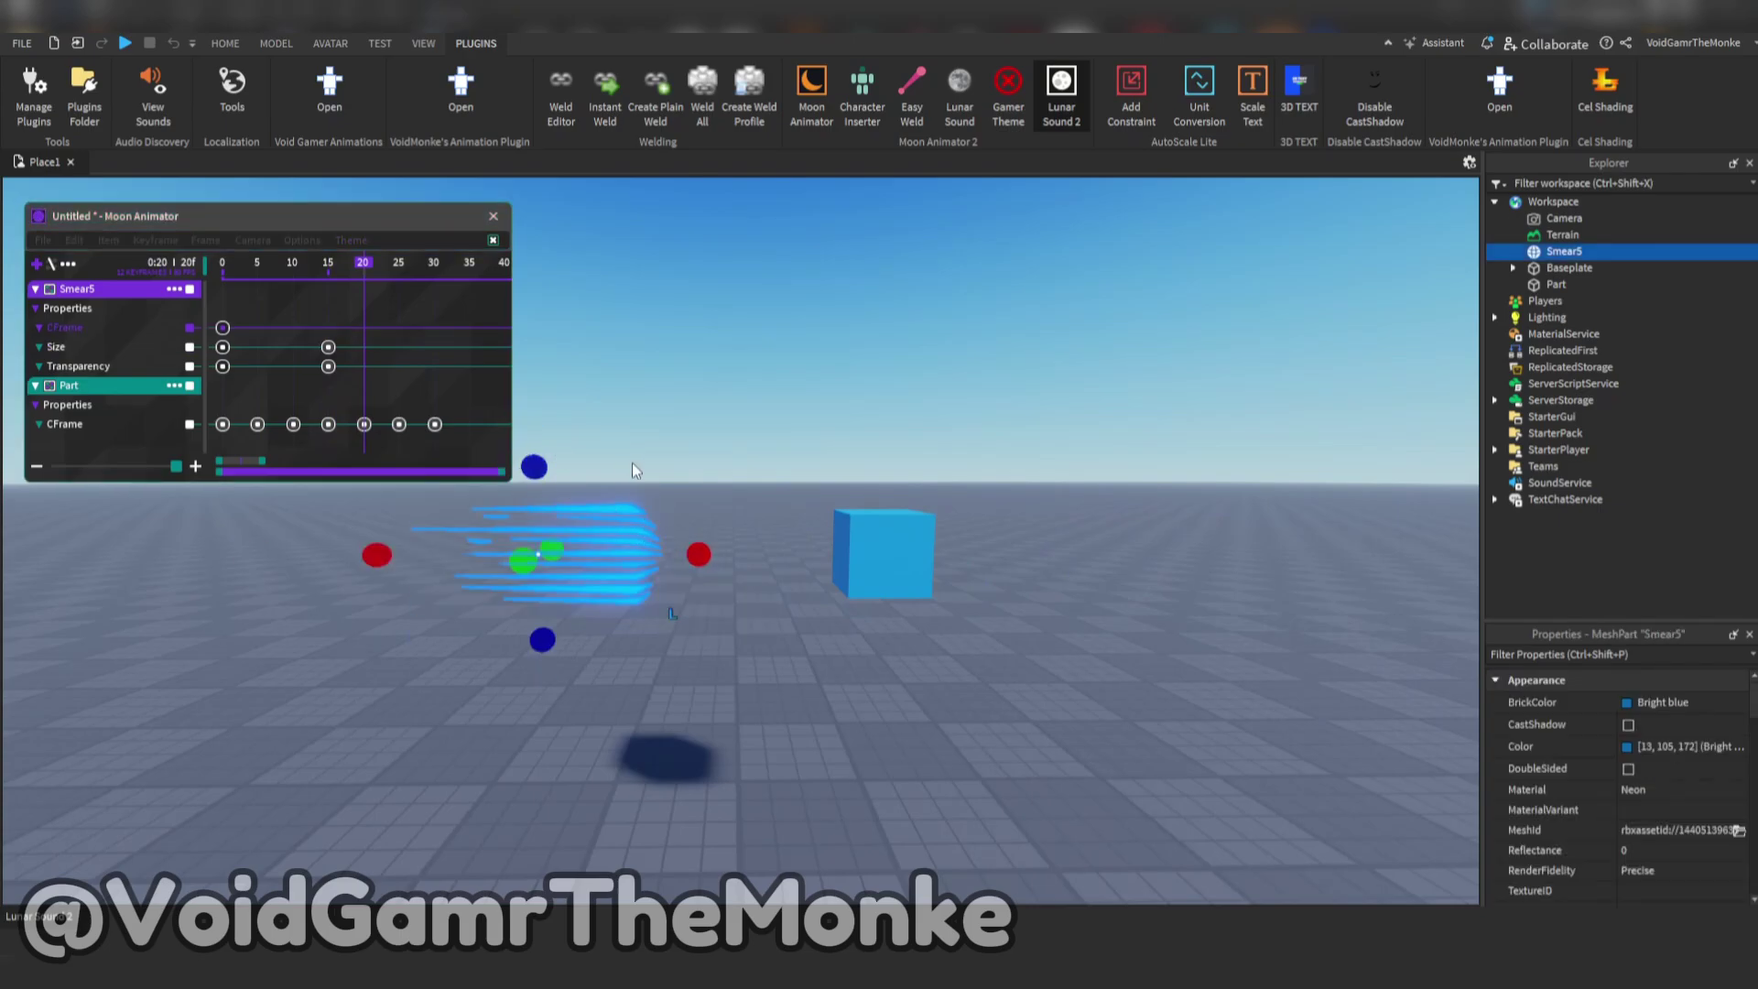
key("a")
key("w")
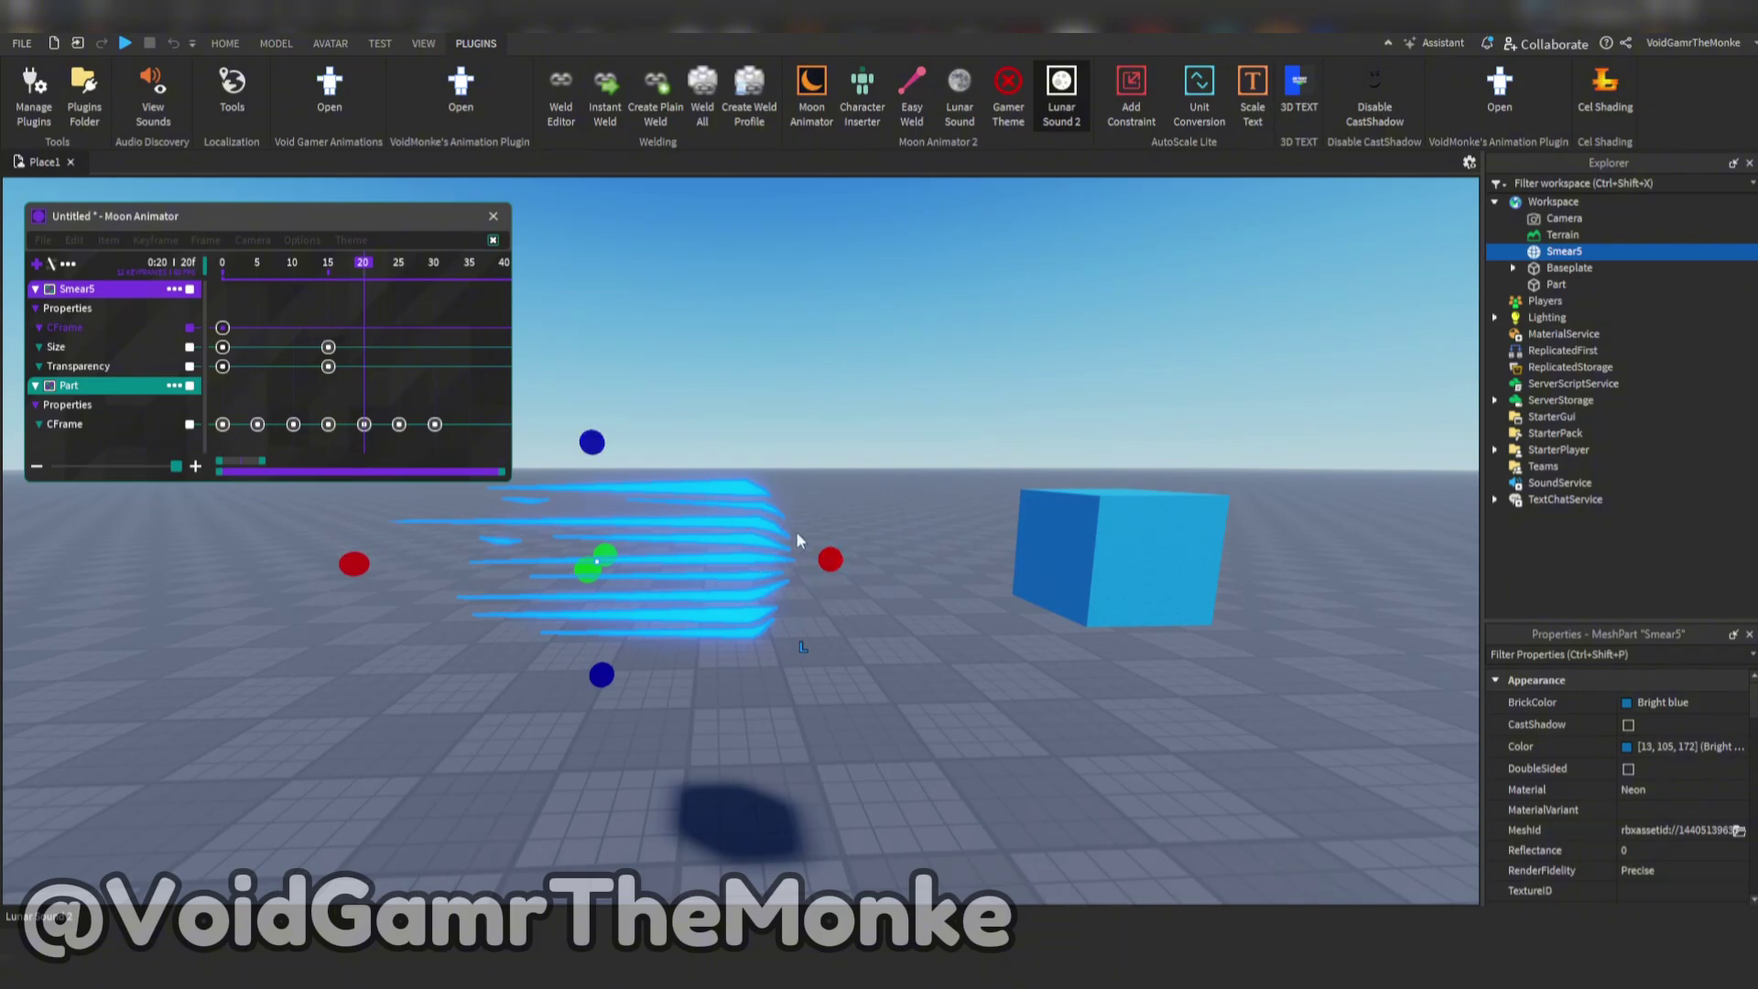
mouse_move(827, 558)
left_mouse_down()
mouse_move(812, 562)
mouse_move(855, 565)
left_mouse_up()
scroll(851, 565, "down", 3)
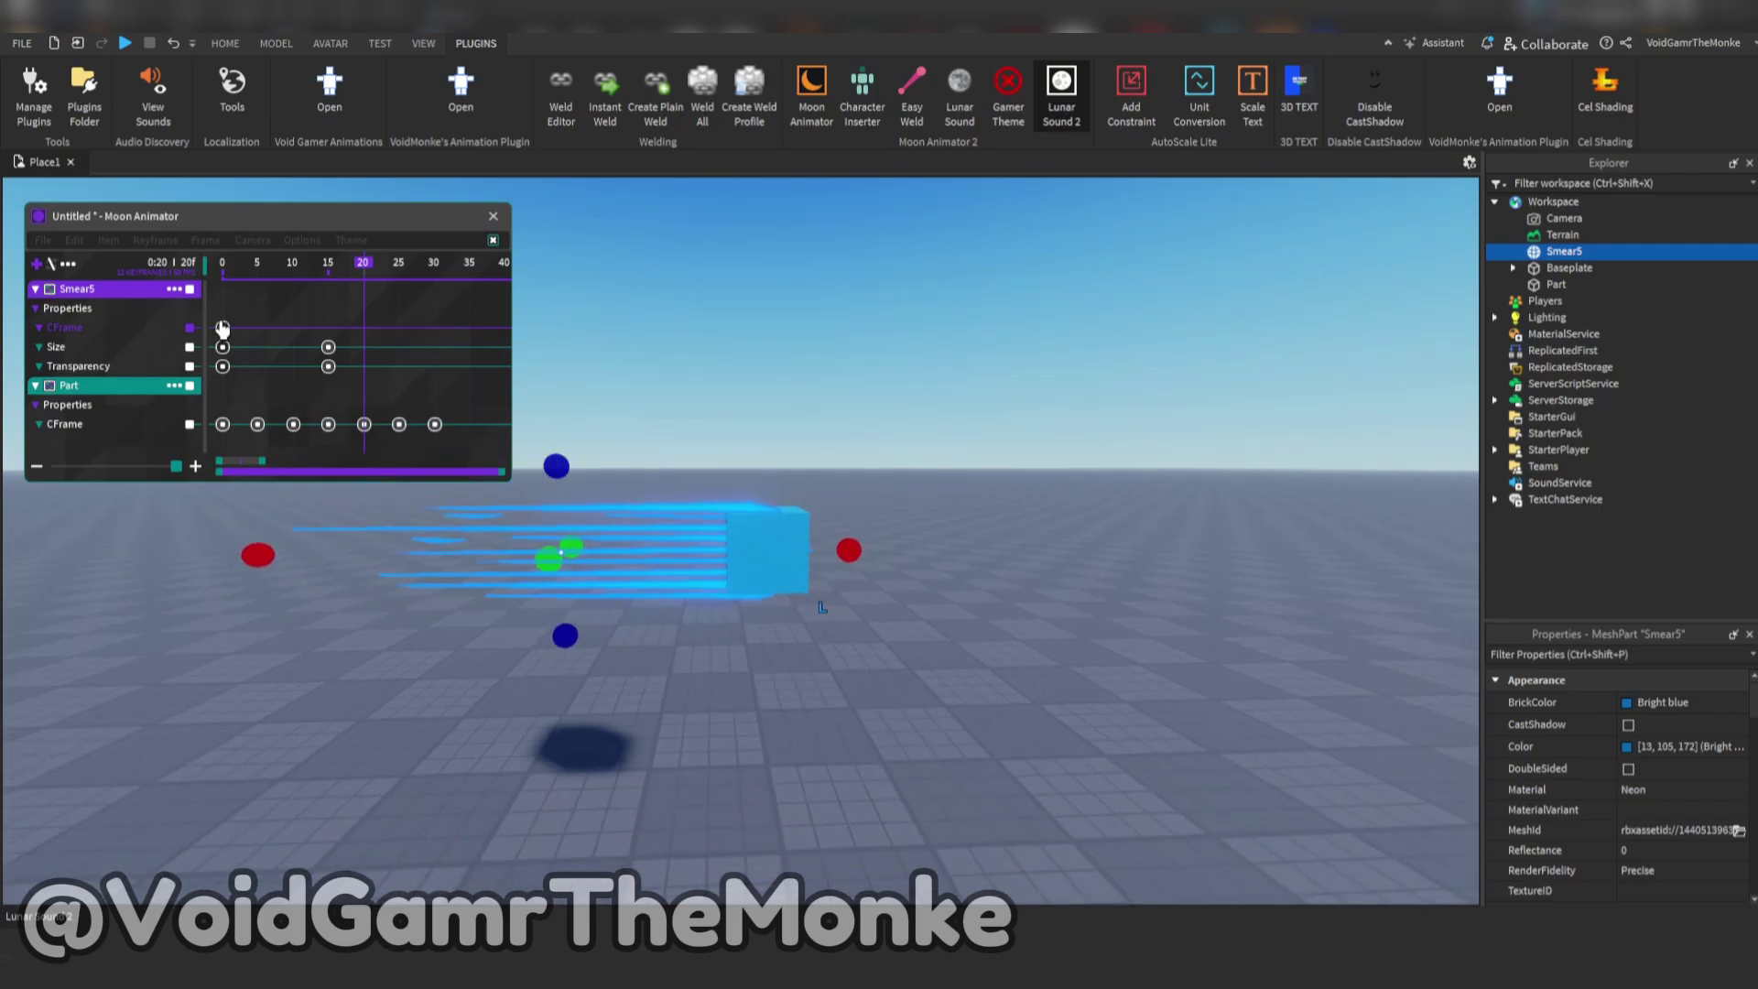
left_click(136, 357)
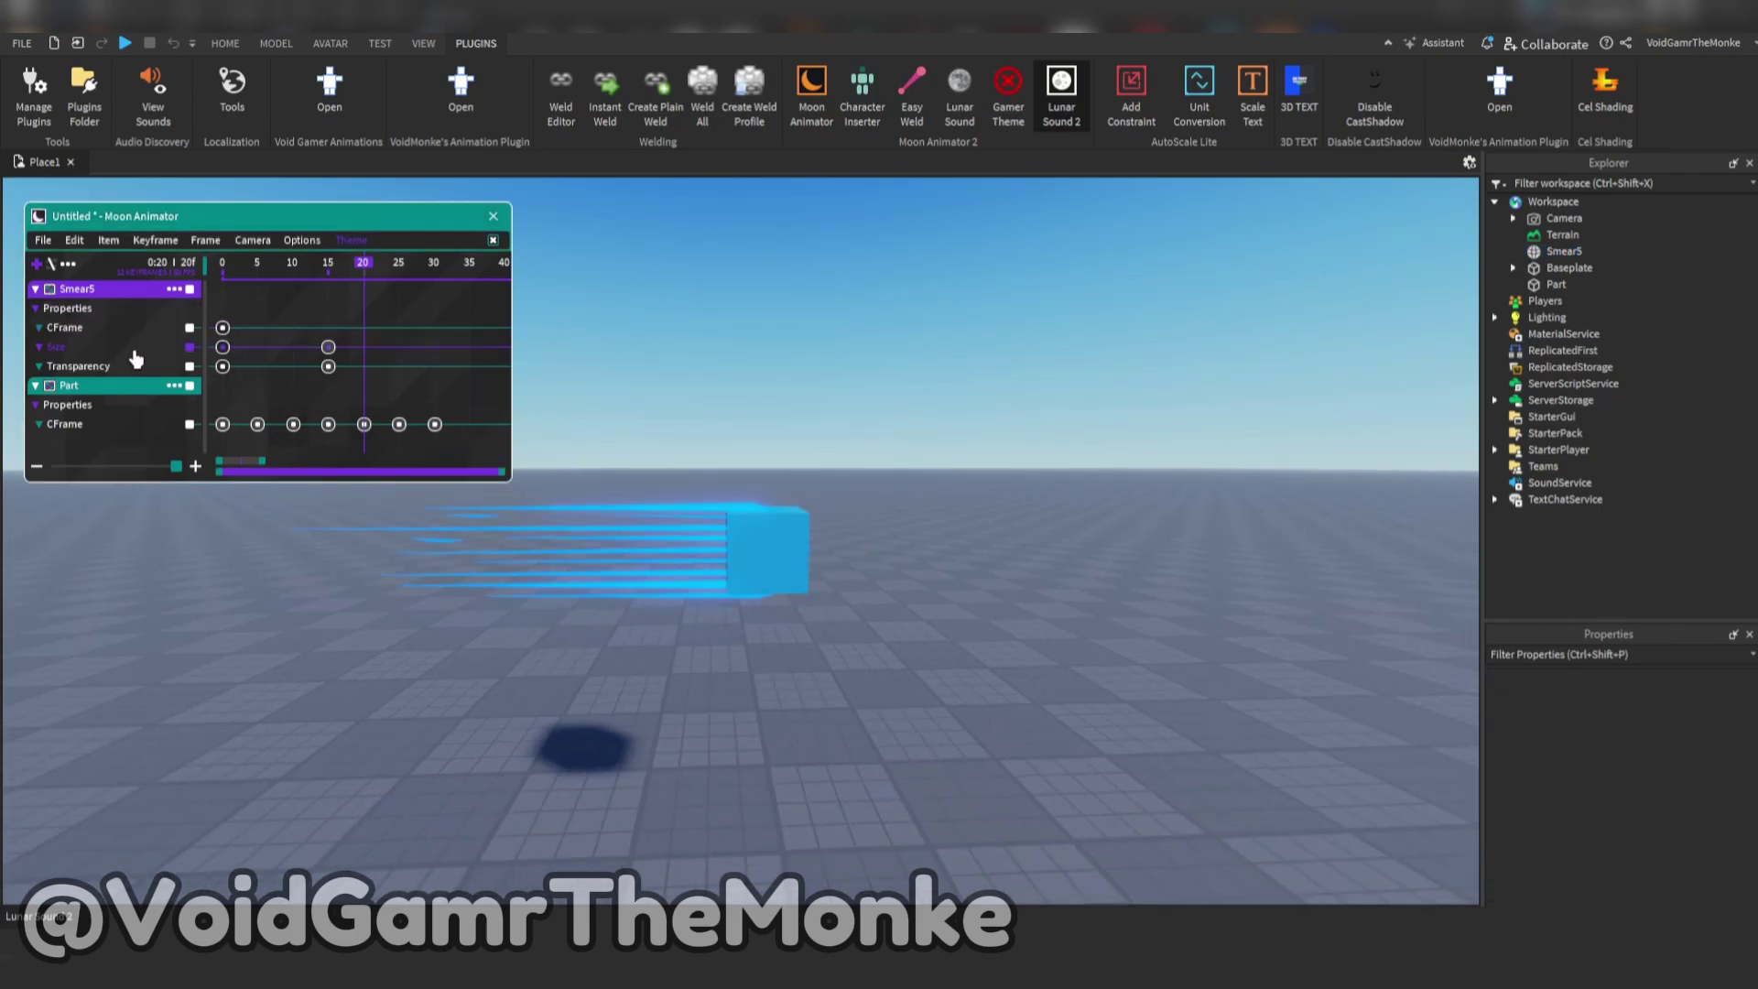
Step: Play the animation from the start to check the smear's size change
key("space")
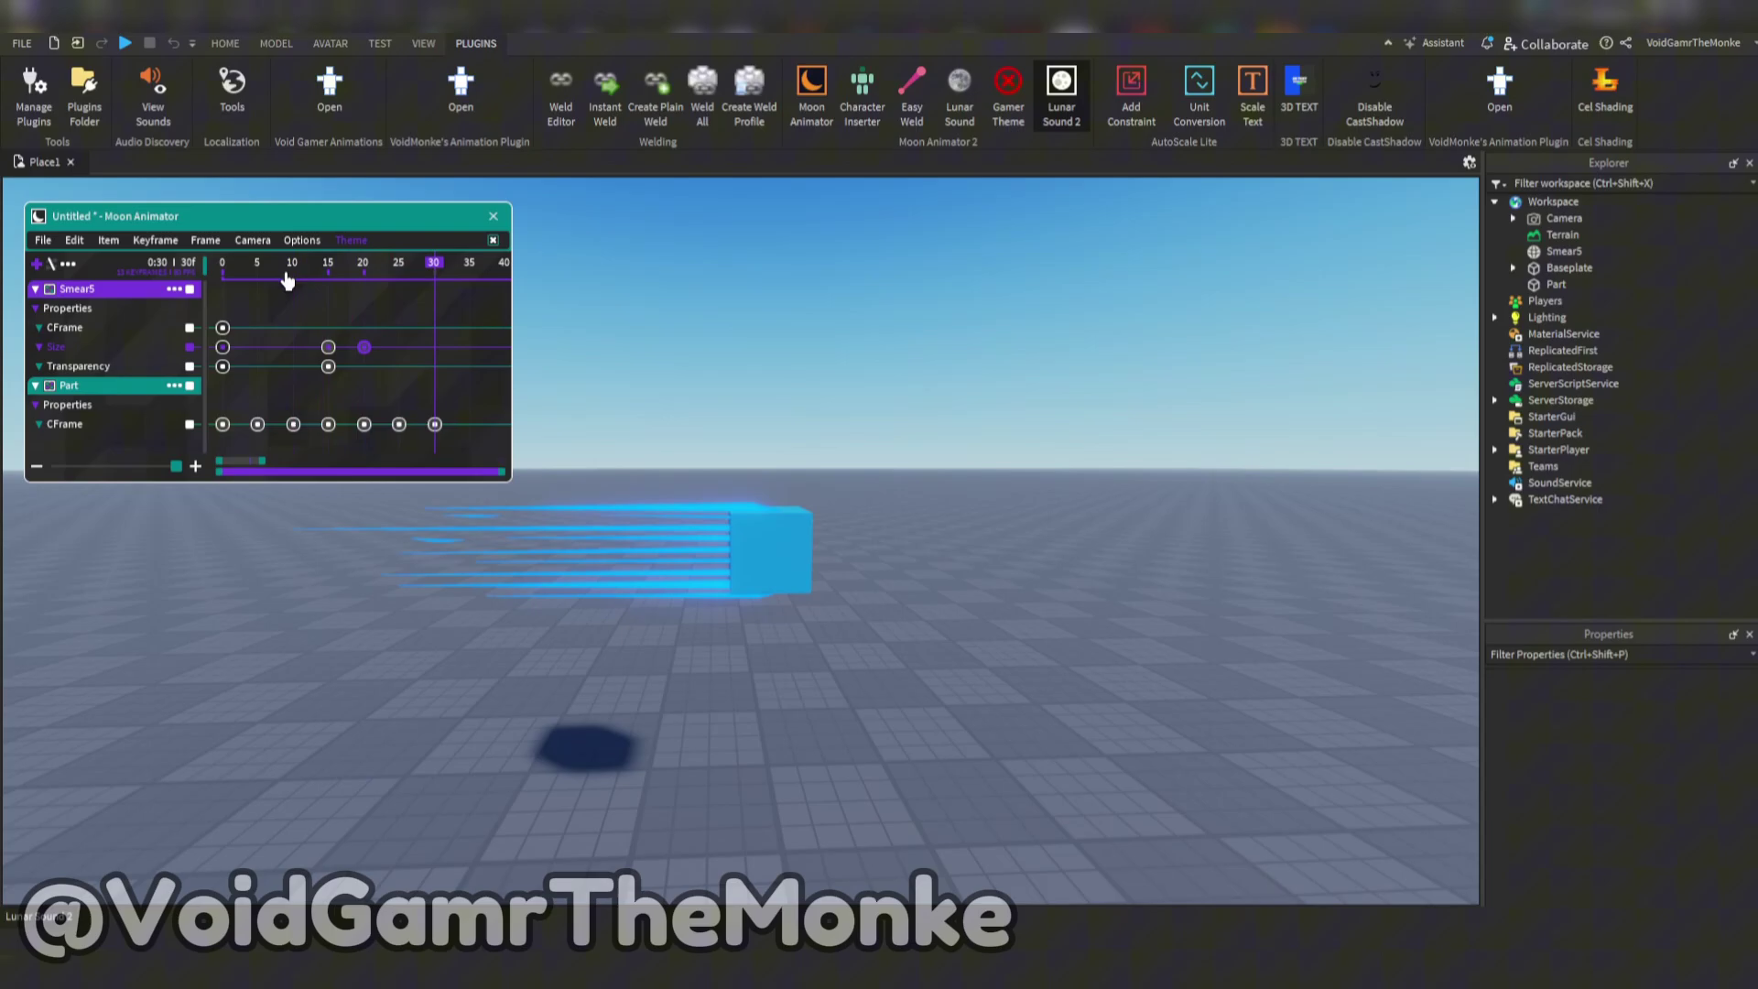
left_click_drag(323, 273, 212, 285)
key("space")
Step: Move Smear5 back along its length over the block at frame 15 to keyframe its position
left_click_drag(362, 268, 330, 289)
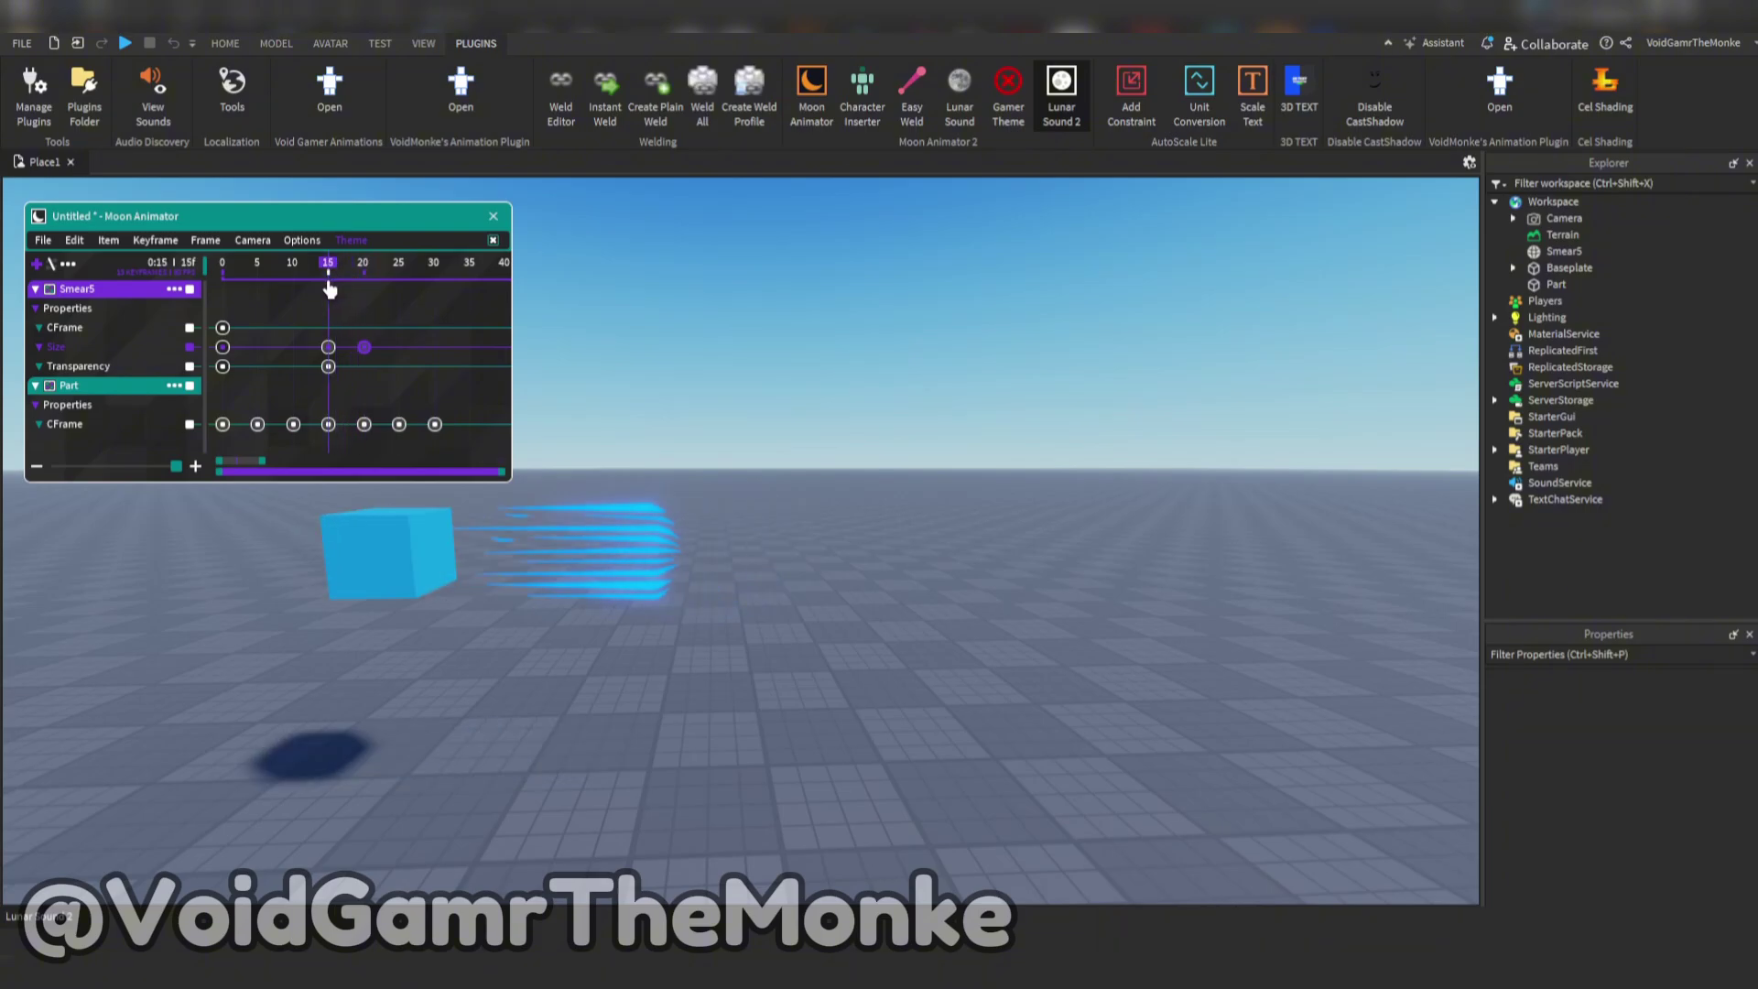
left_click(606, 522)
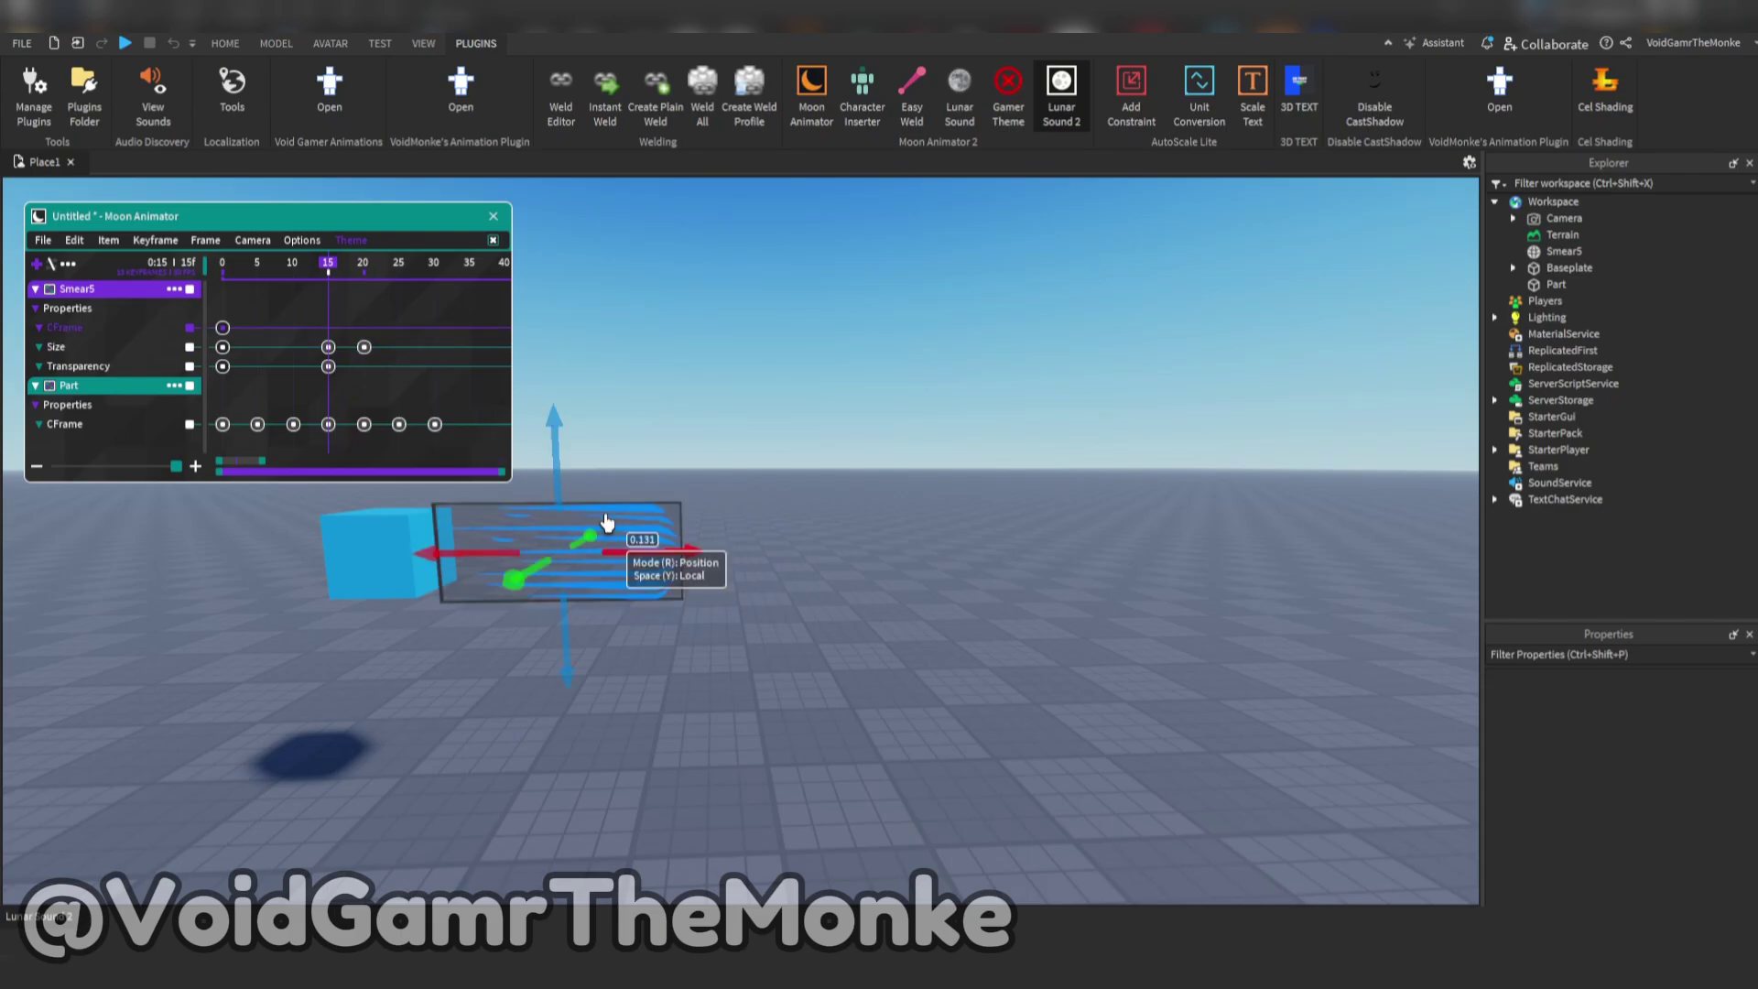
key("a")
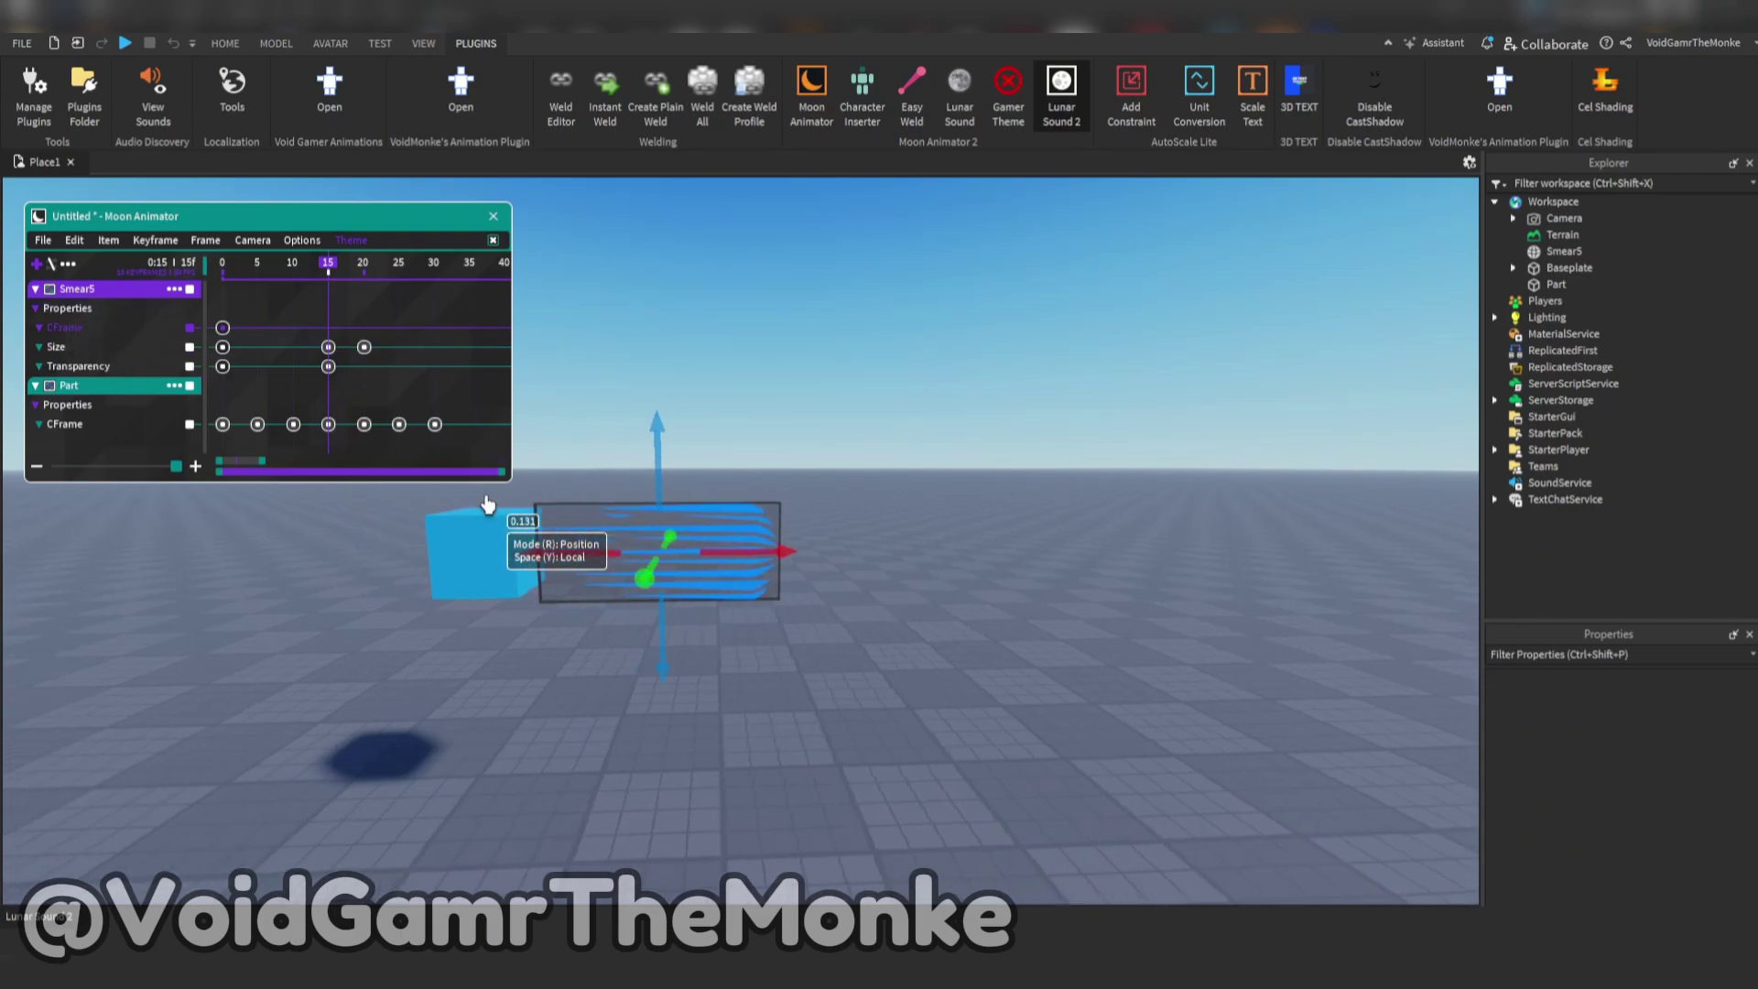
key("w")
left_click_drag(723, 569, 469, 575)
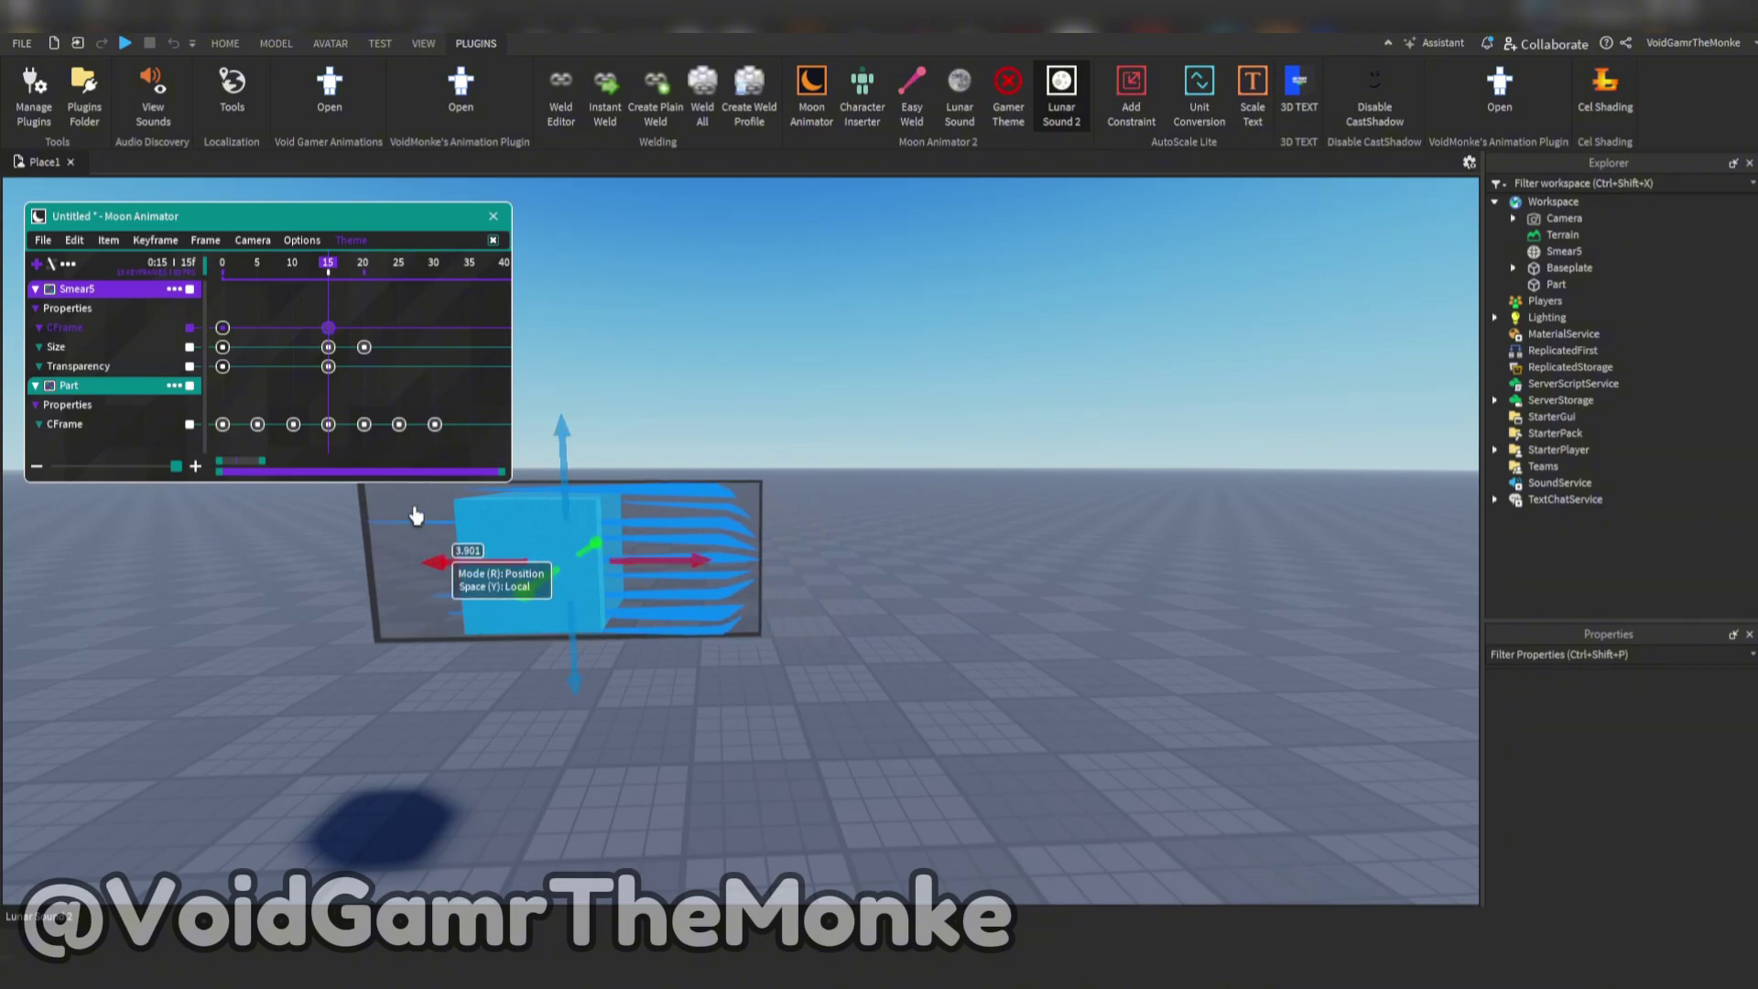
Step: Using an onion skin of Part from frame 15, move Smear5 at frame 20 so it spans back from the block
left_click(364, 266)
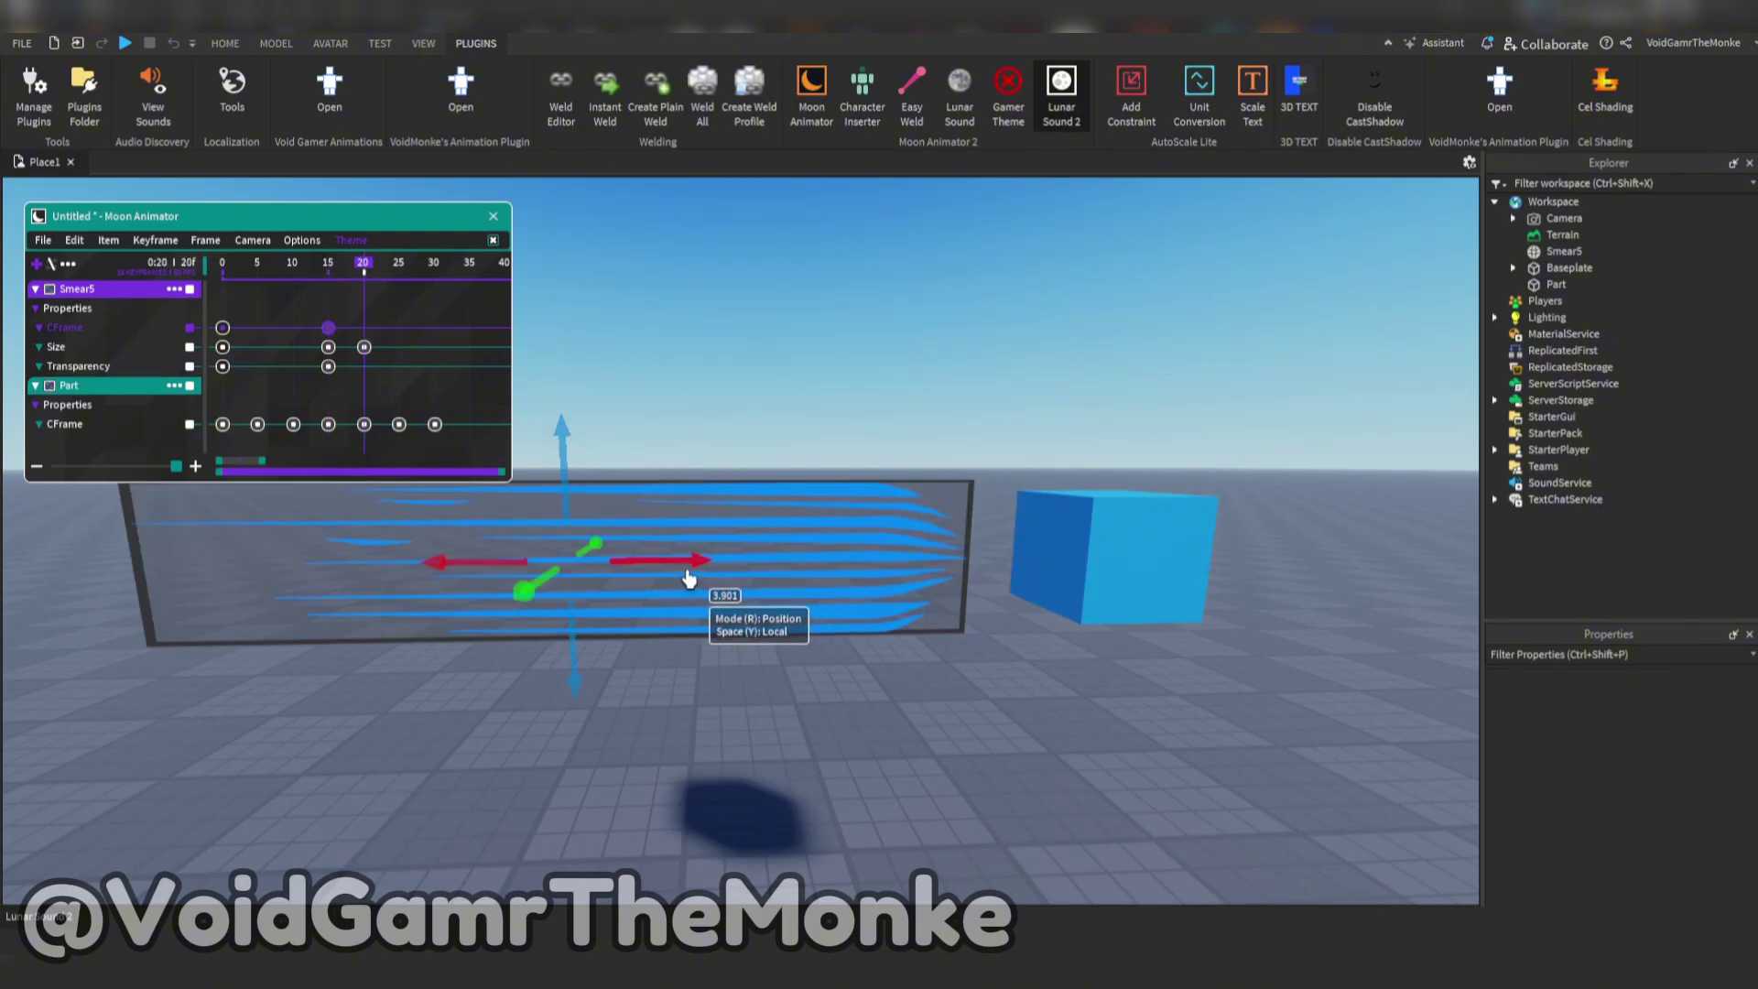
left_click(329, 267)
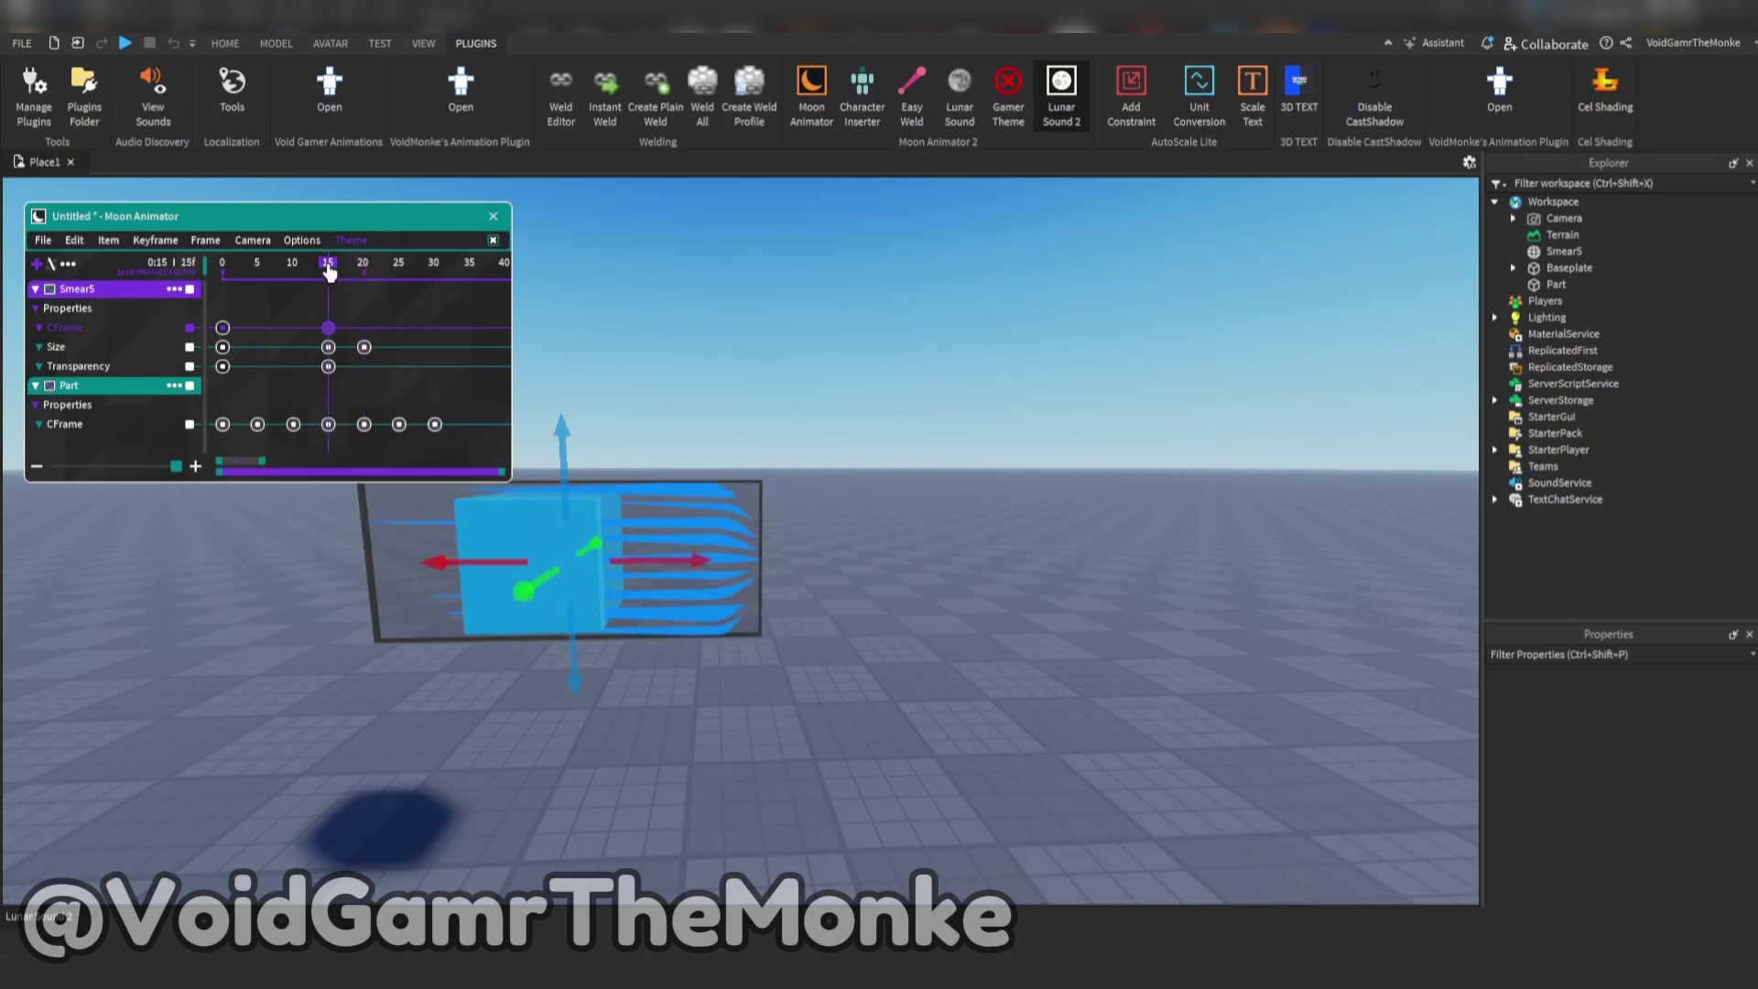
left_click(119, 396)
key("b")
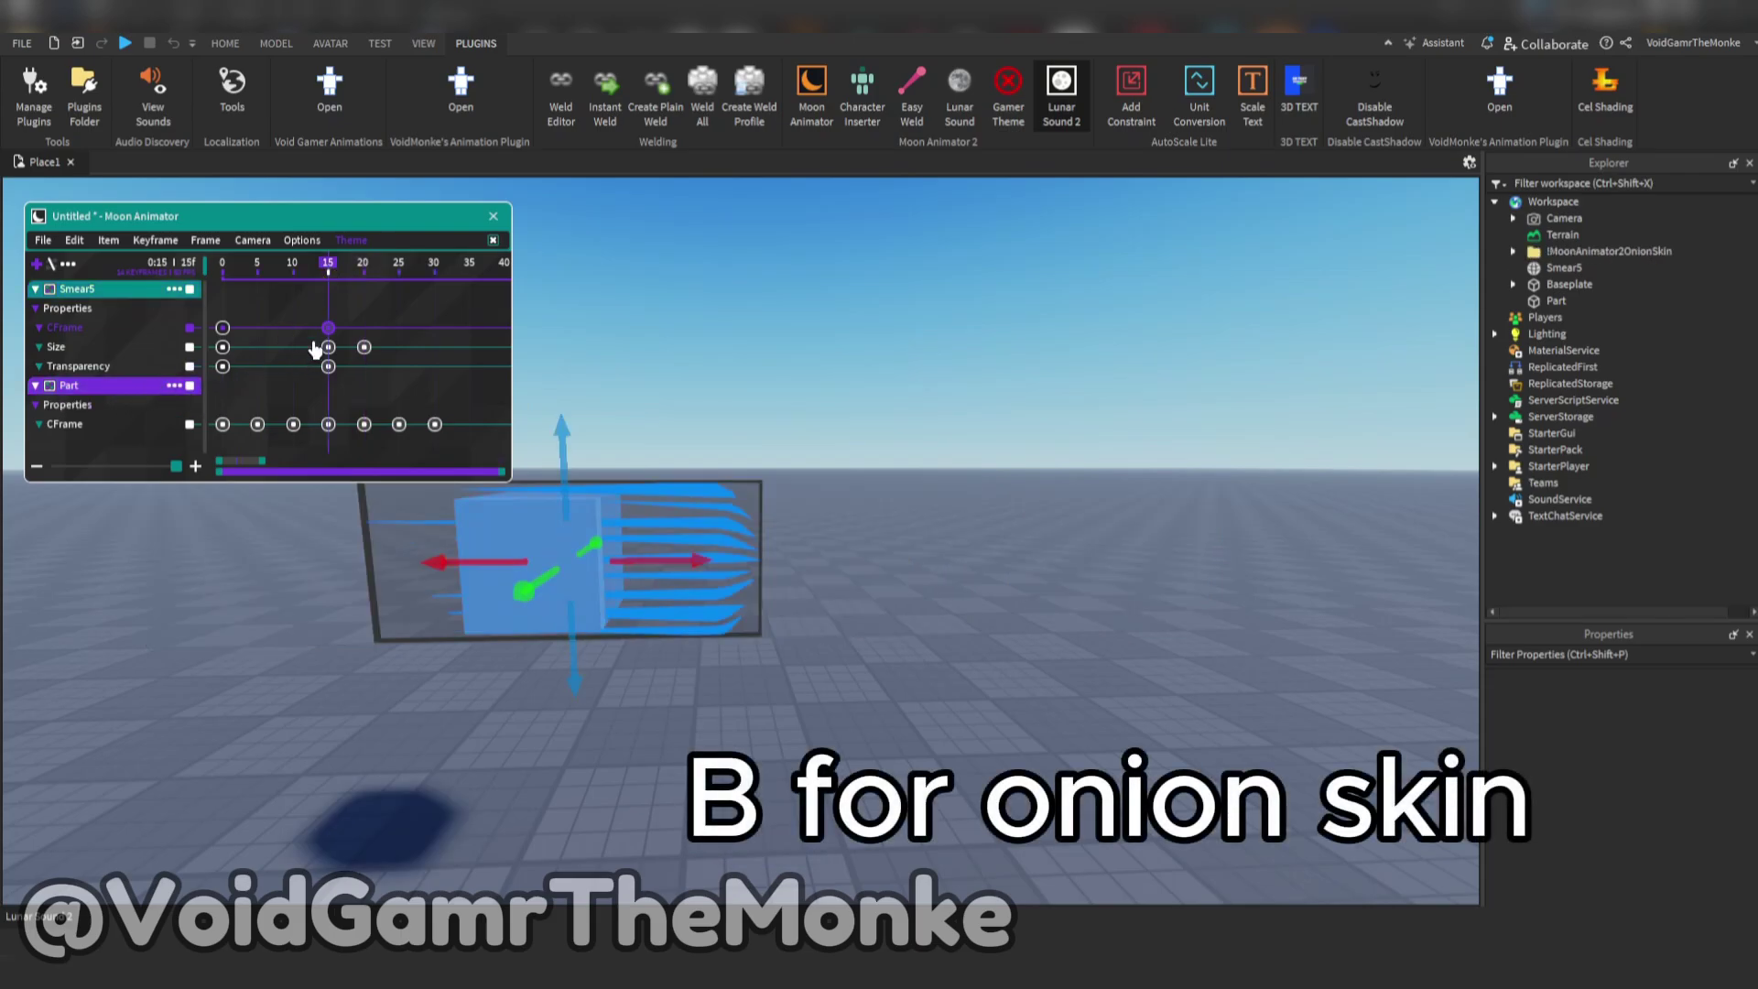
left_click(364, 266)
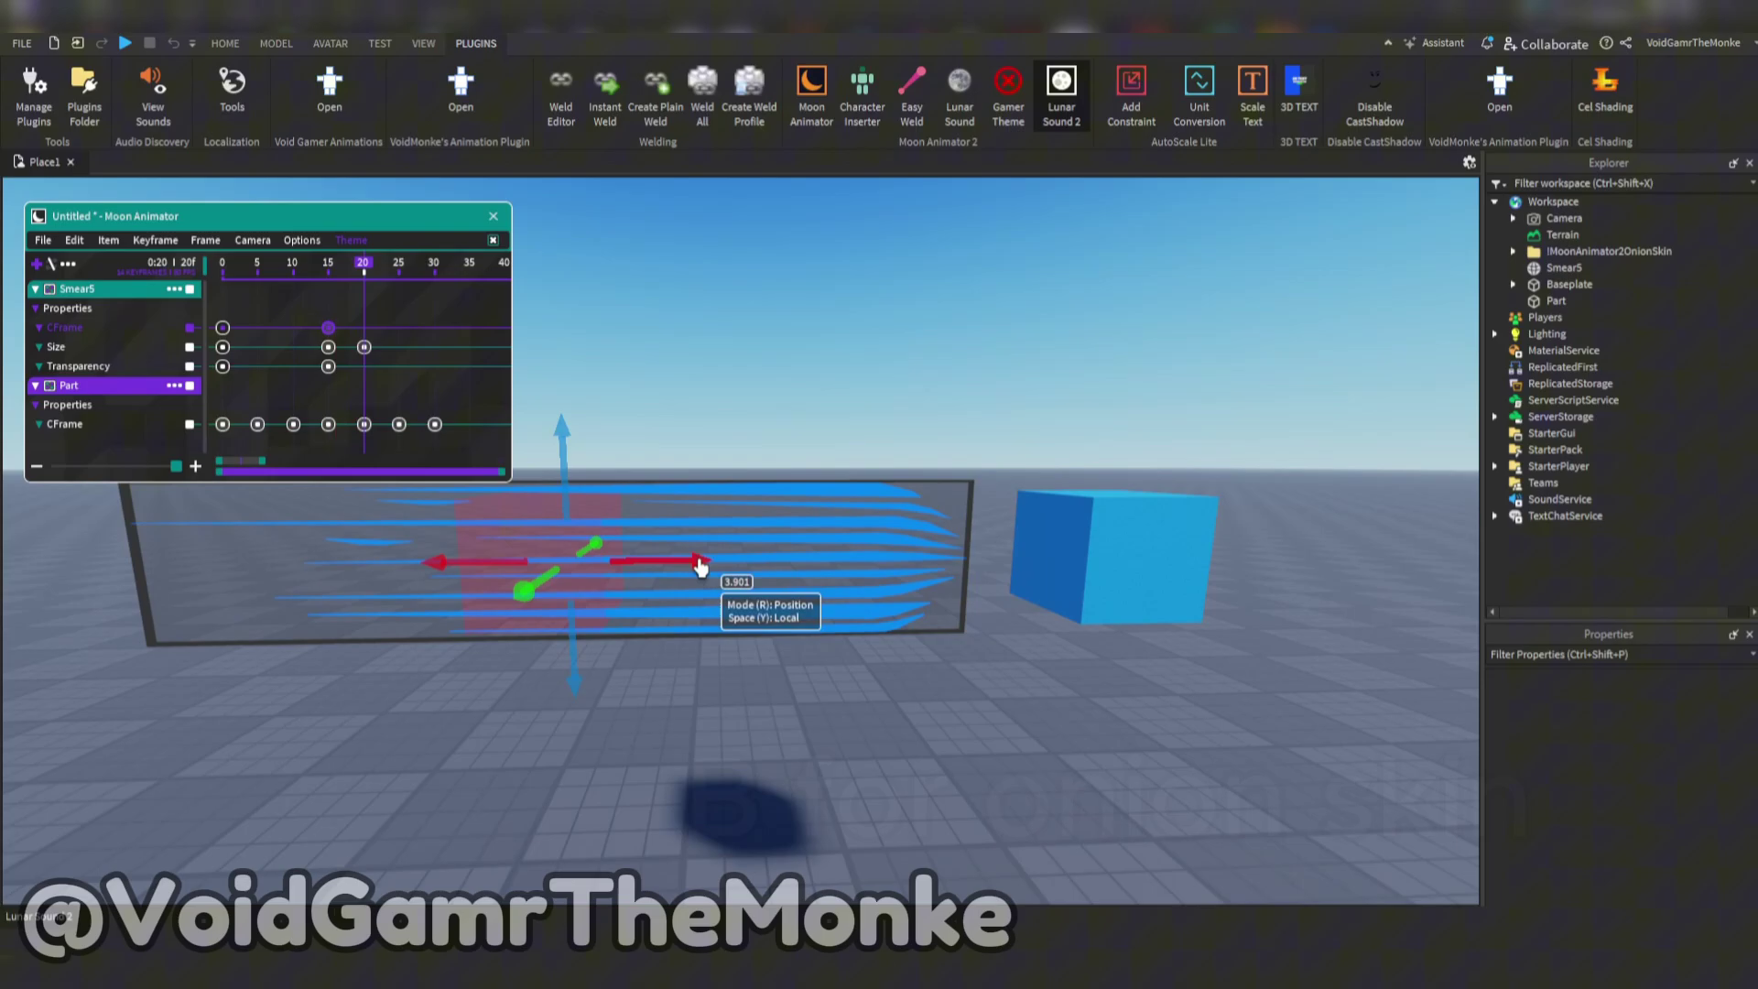
left_click_drag(670, 569, 867, 596)
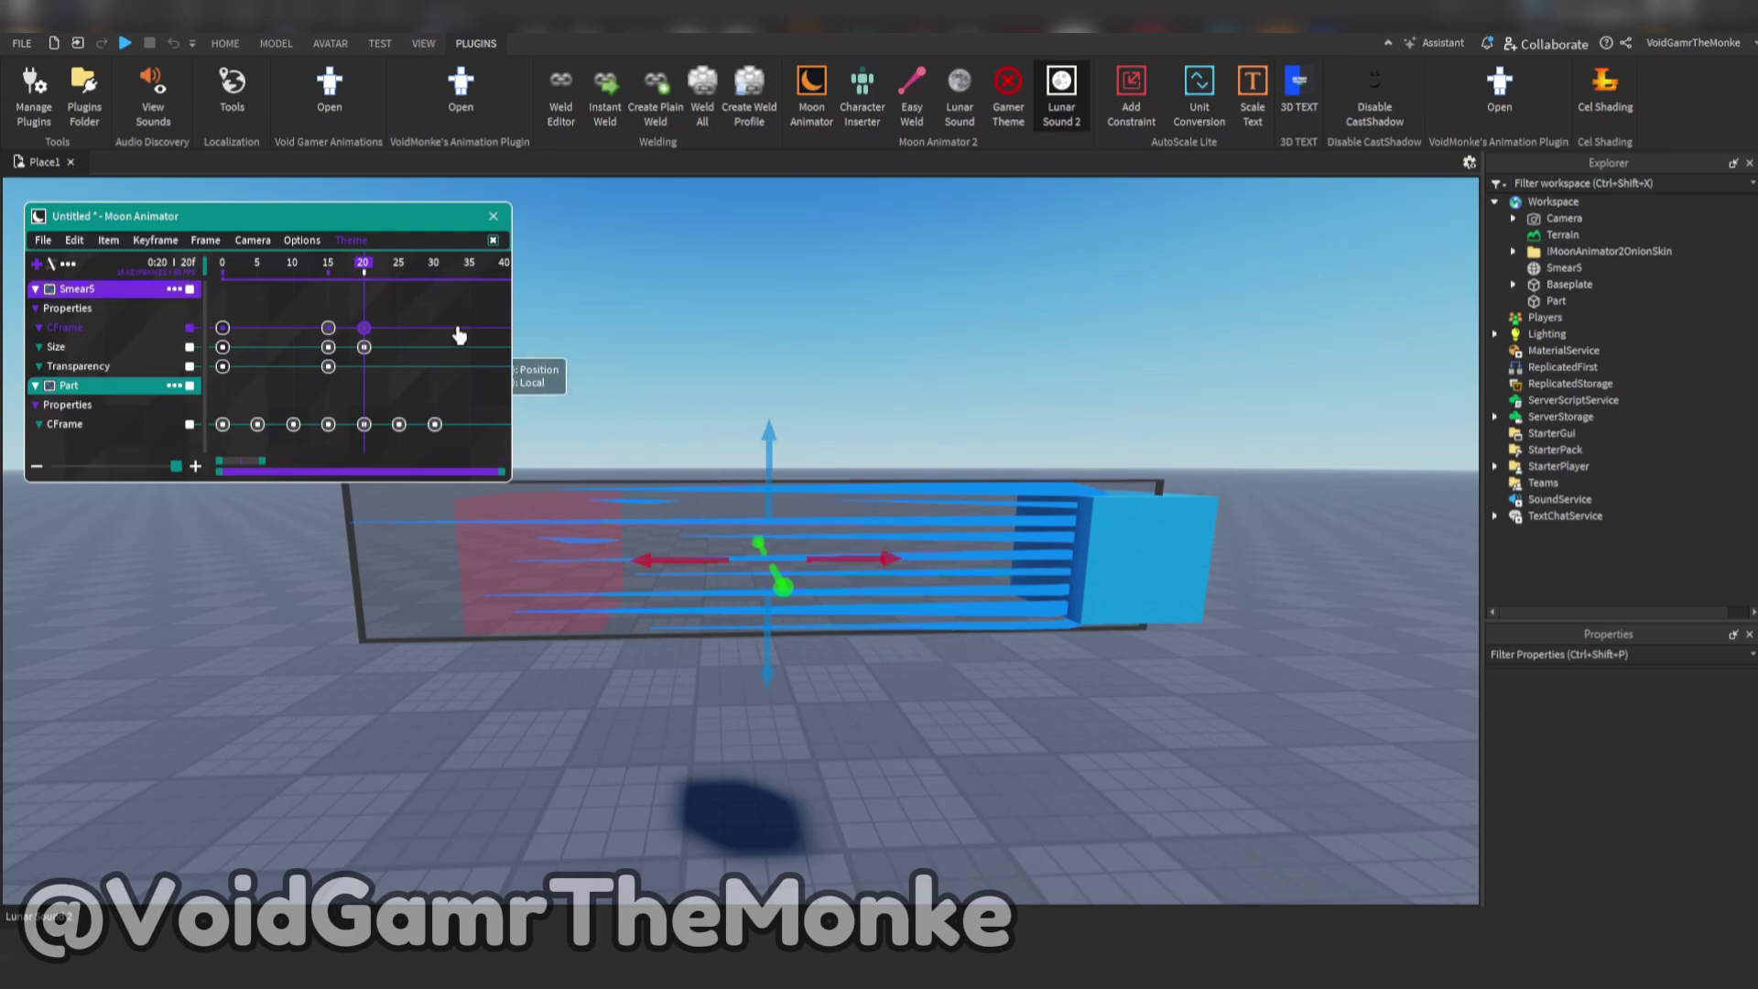
left_click(120, 388)
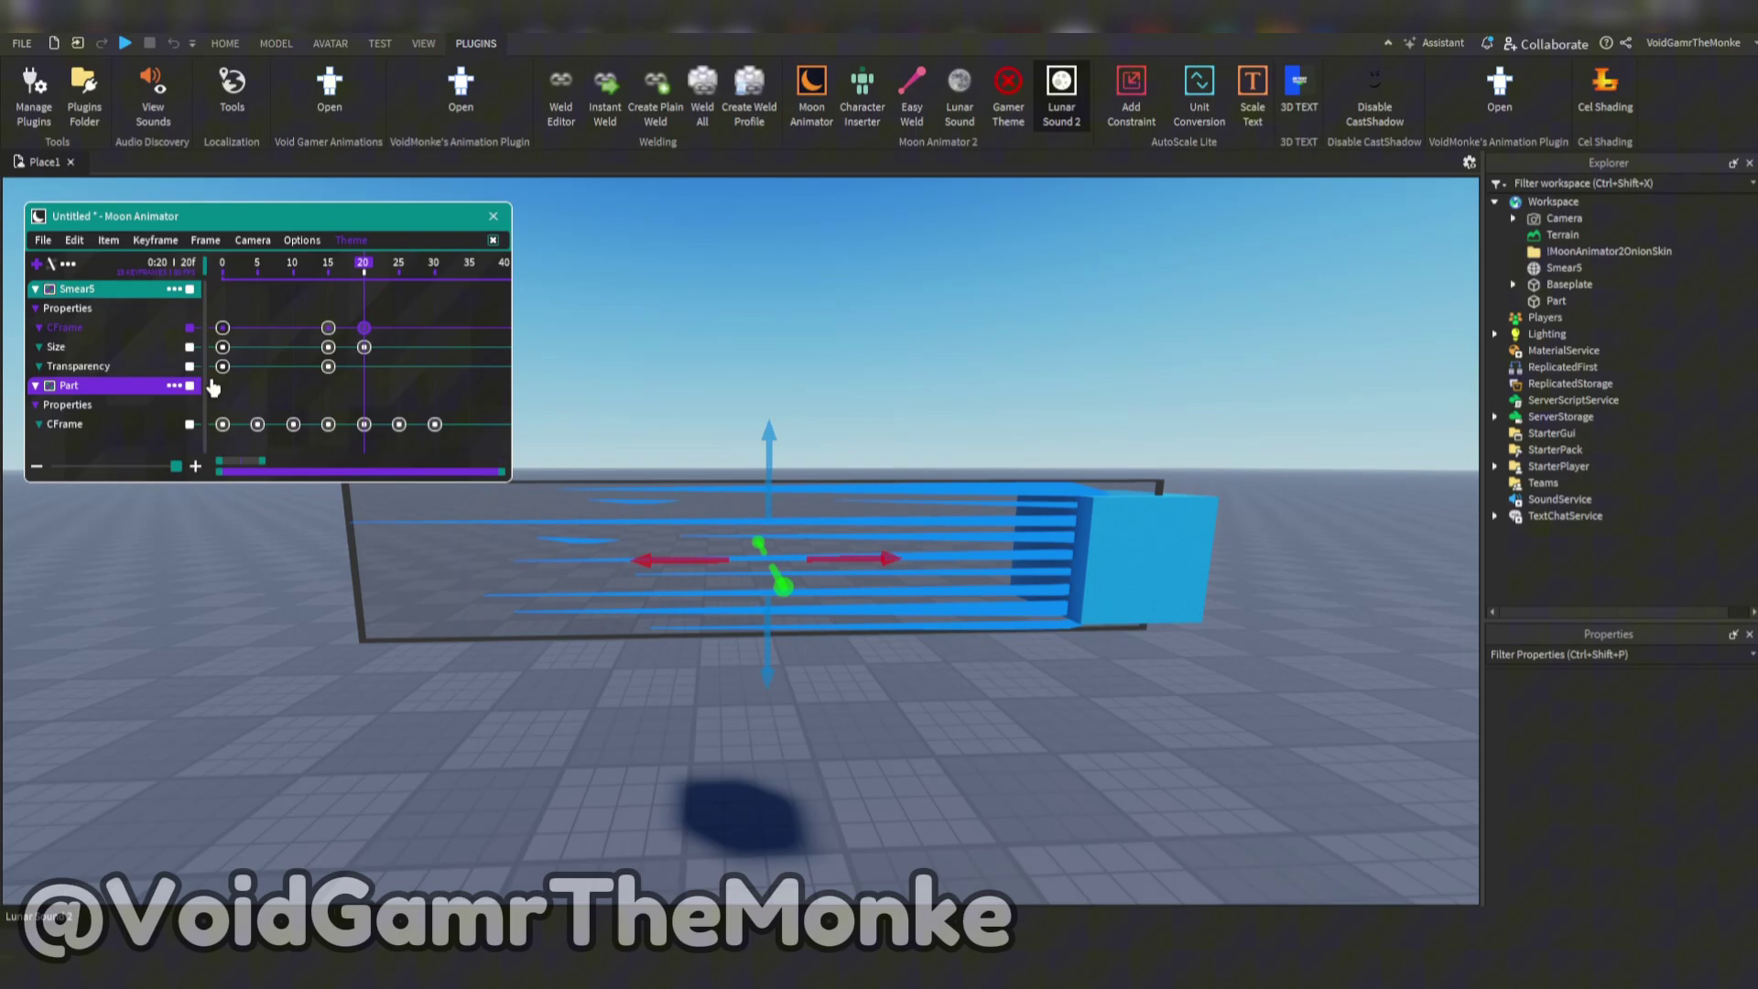
Step: Add a Transparency keyframe for Smear5 with value 1 and place it at frame 25
left_click(126, 373)
key("equal")
right_click(363, 371)
type("1")
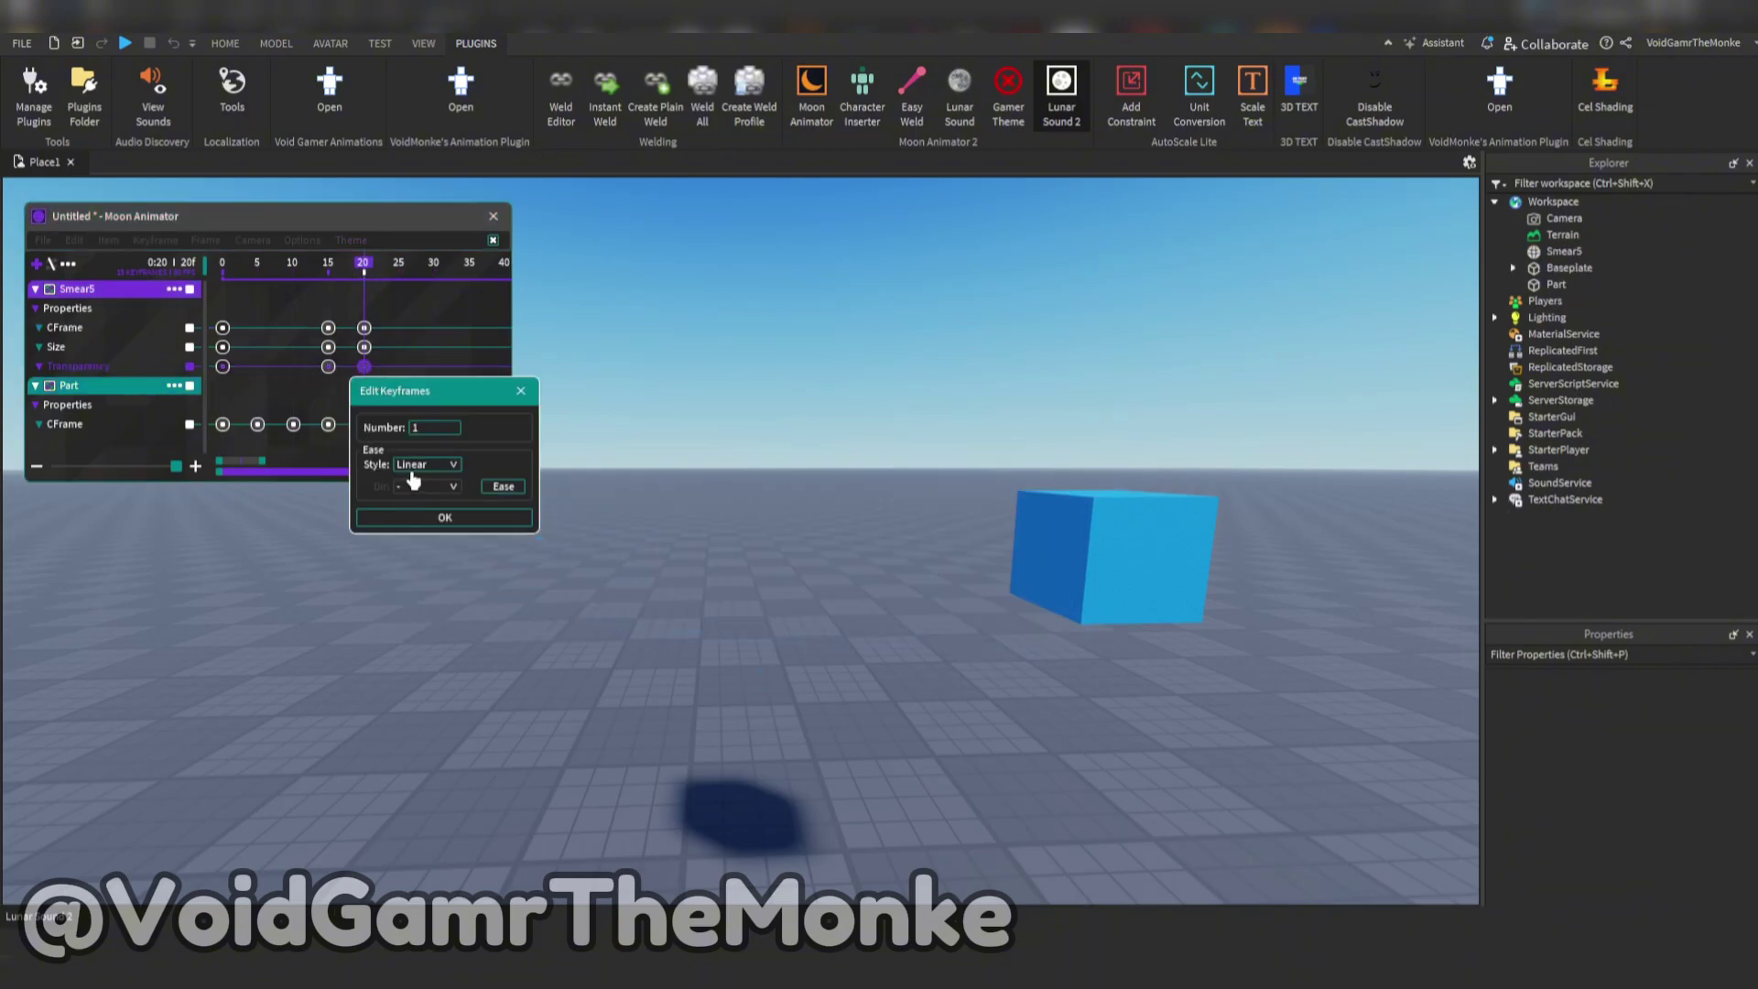
left_click(410, 499)
left_click(412, 517)
left_click_drag(384, 373, 400, 371)
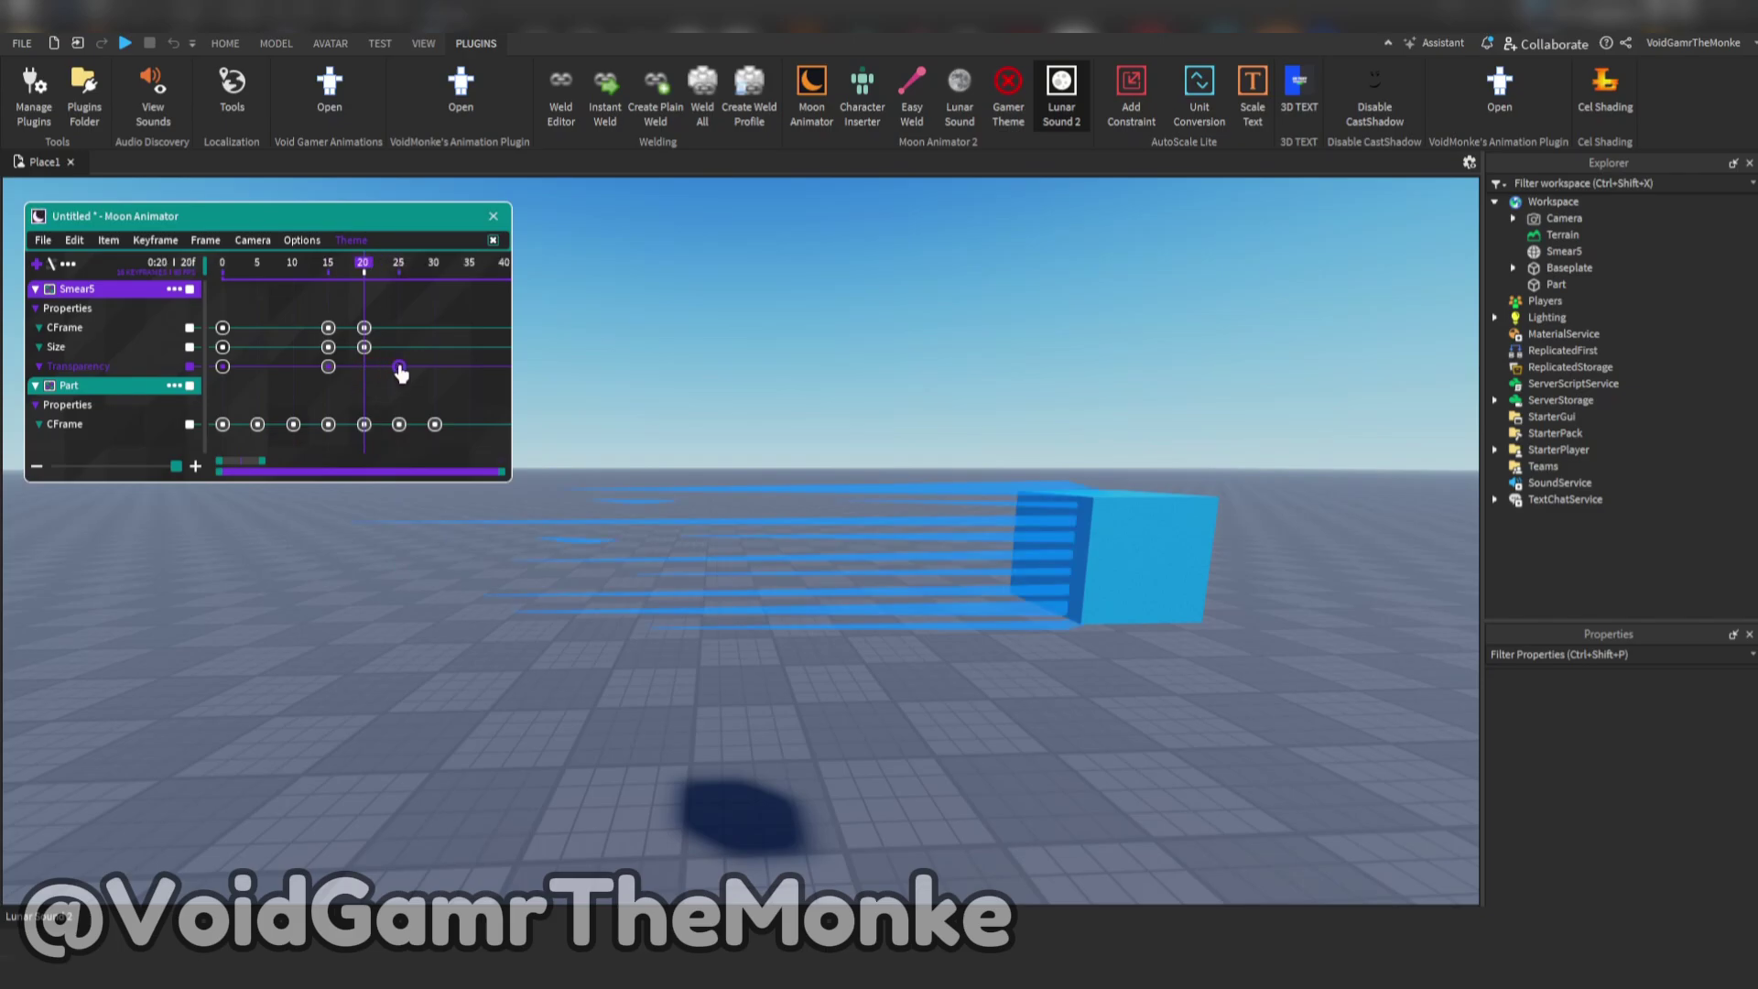
Step: Replay the finished block animation from several camera distances and examine how the smear follows the movement
left_click_drag(386, 275, 224, 267)
key("space")
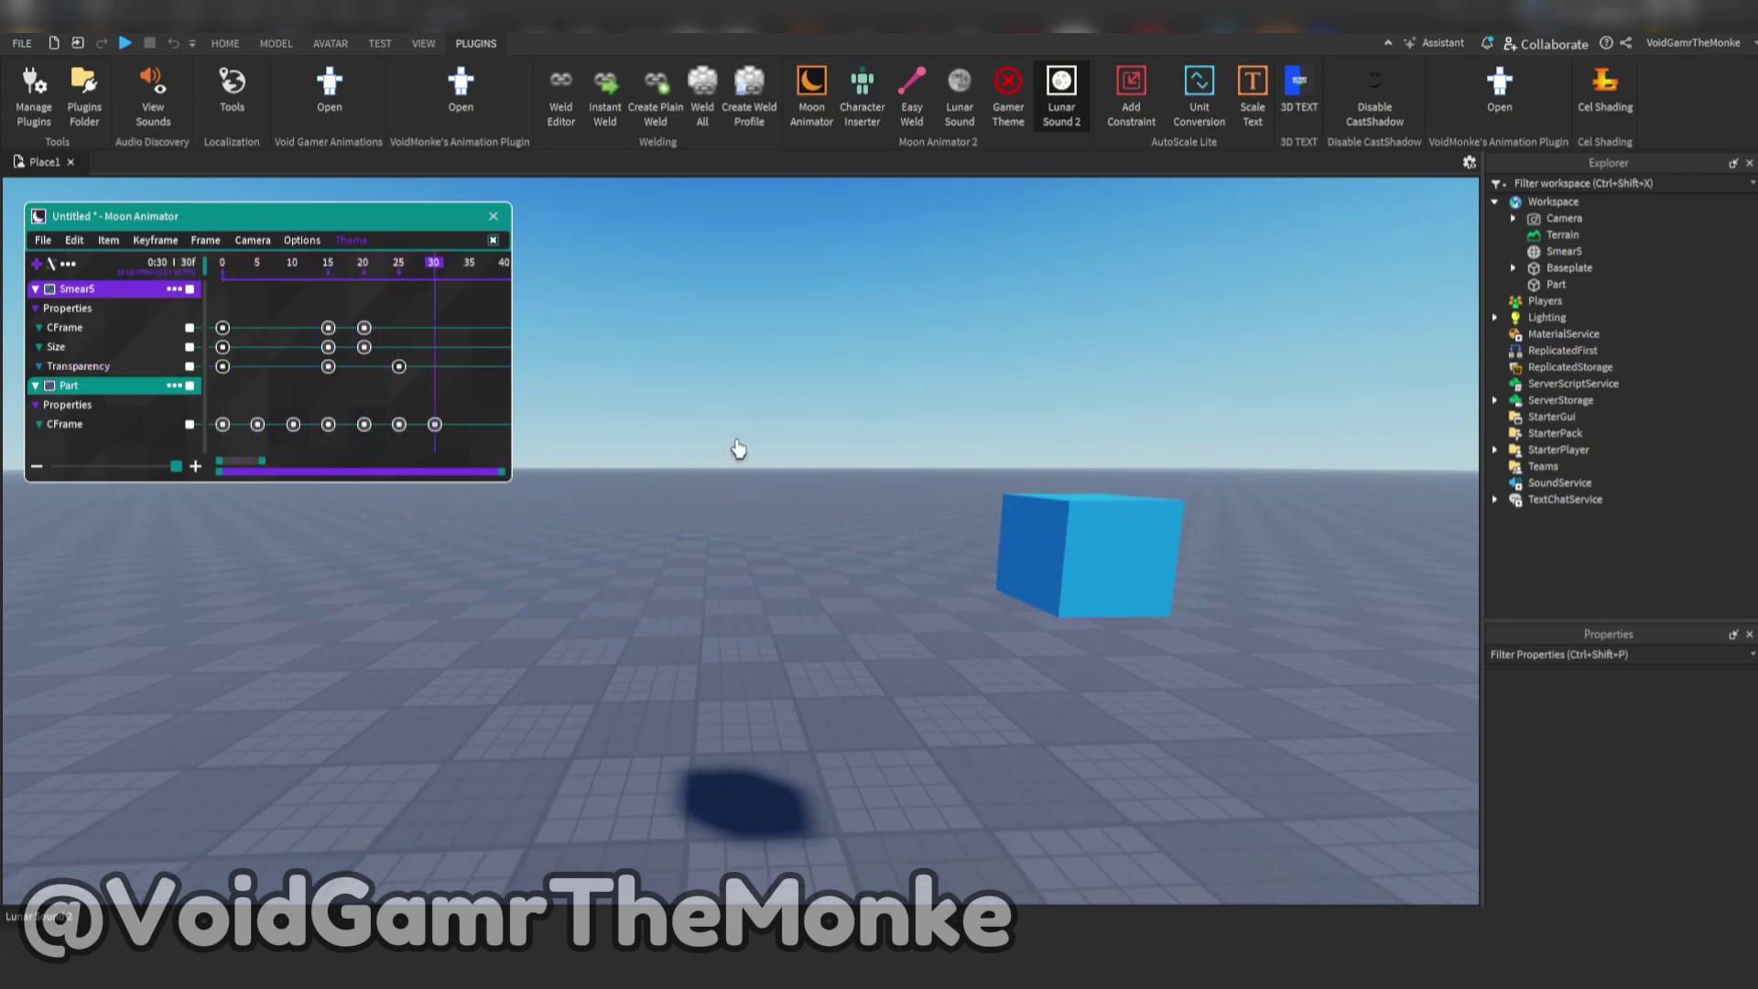
scroll(739, 449, "down", 3)
right_click_drag(739, 449, 739, 448)
key("q")
key("space")
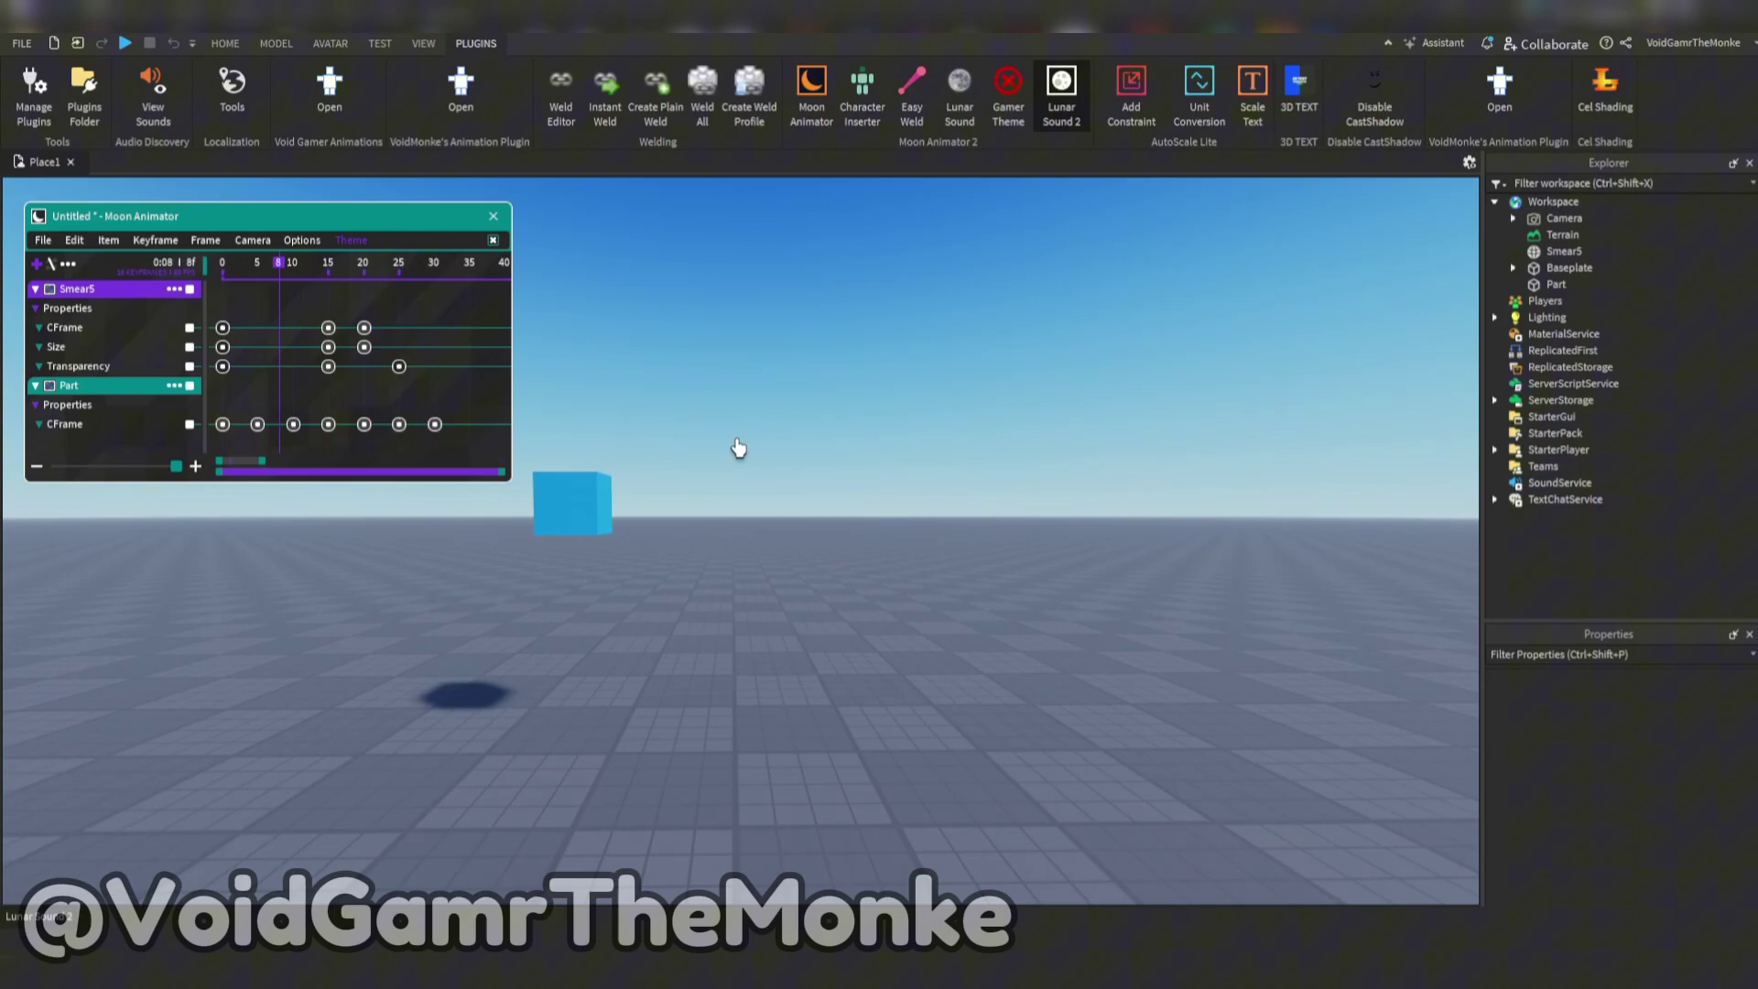
key("space")
key("w")
right_click_drag(739, 448, 739, 448)
key("space")
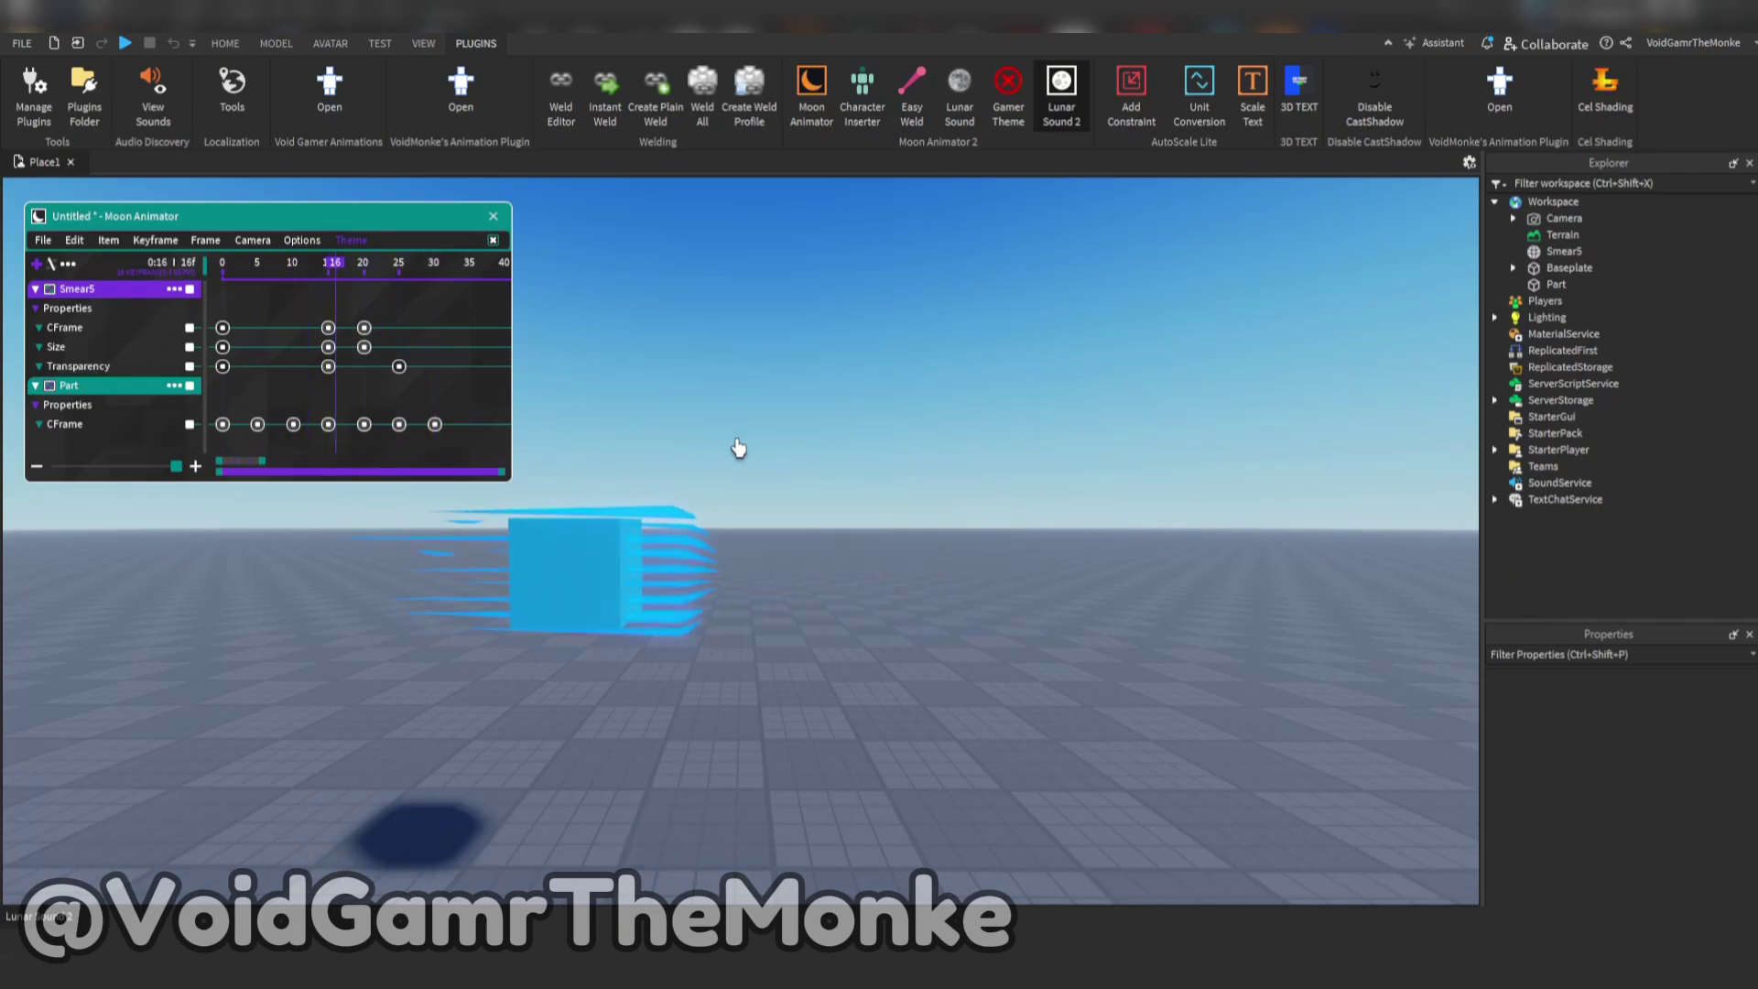
mouse_move(358, 281)
left_mouse_down()
mouse_move(188, 285)
mouse_move(263, 302)
mouse_move(411, 265)
mouse_move(275, 289)
mouse_move(381, 321)
mouse_move(184, 332)
left_mouse_up()
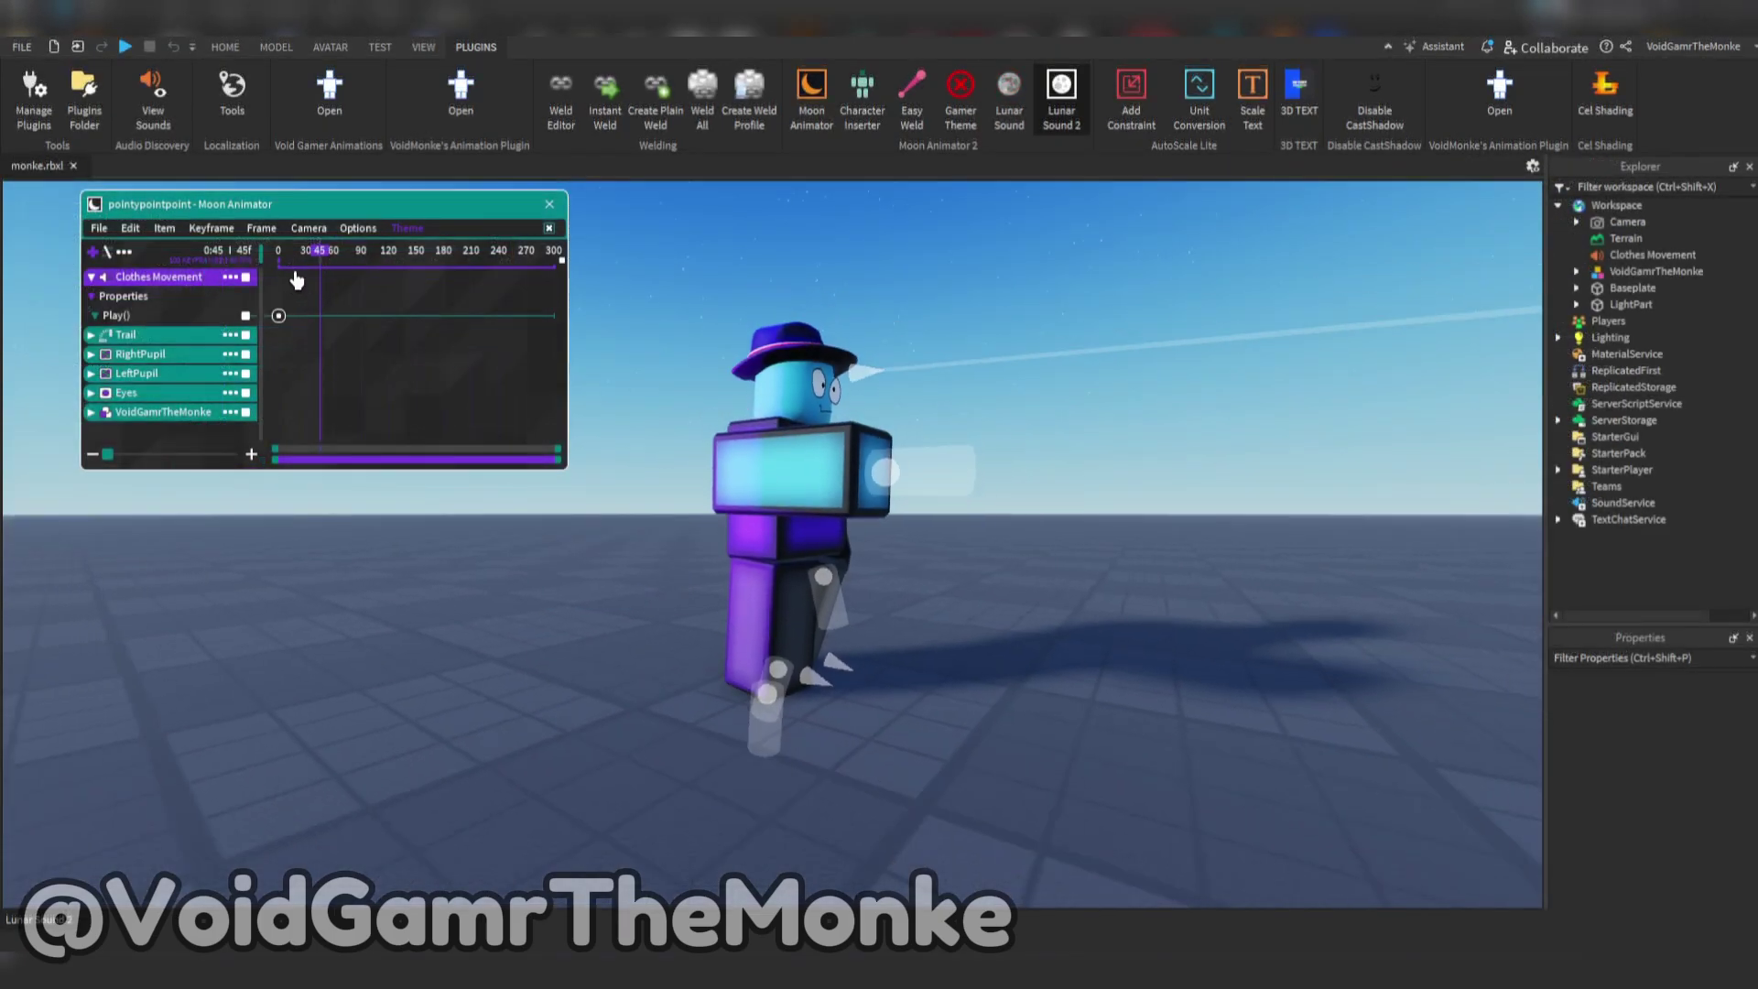
Step: Play the pointypointpoint animation from the start and show the Trail's Enabled and Transparency keyframe tracks
left_click_drag(305, 264, 272, 287)
key("space")
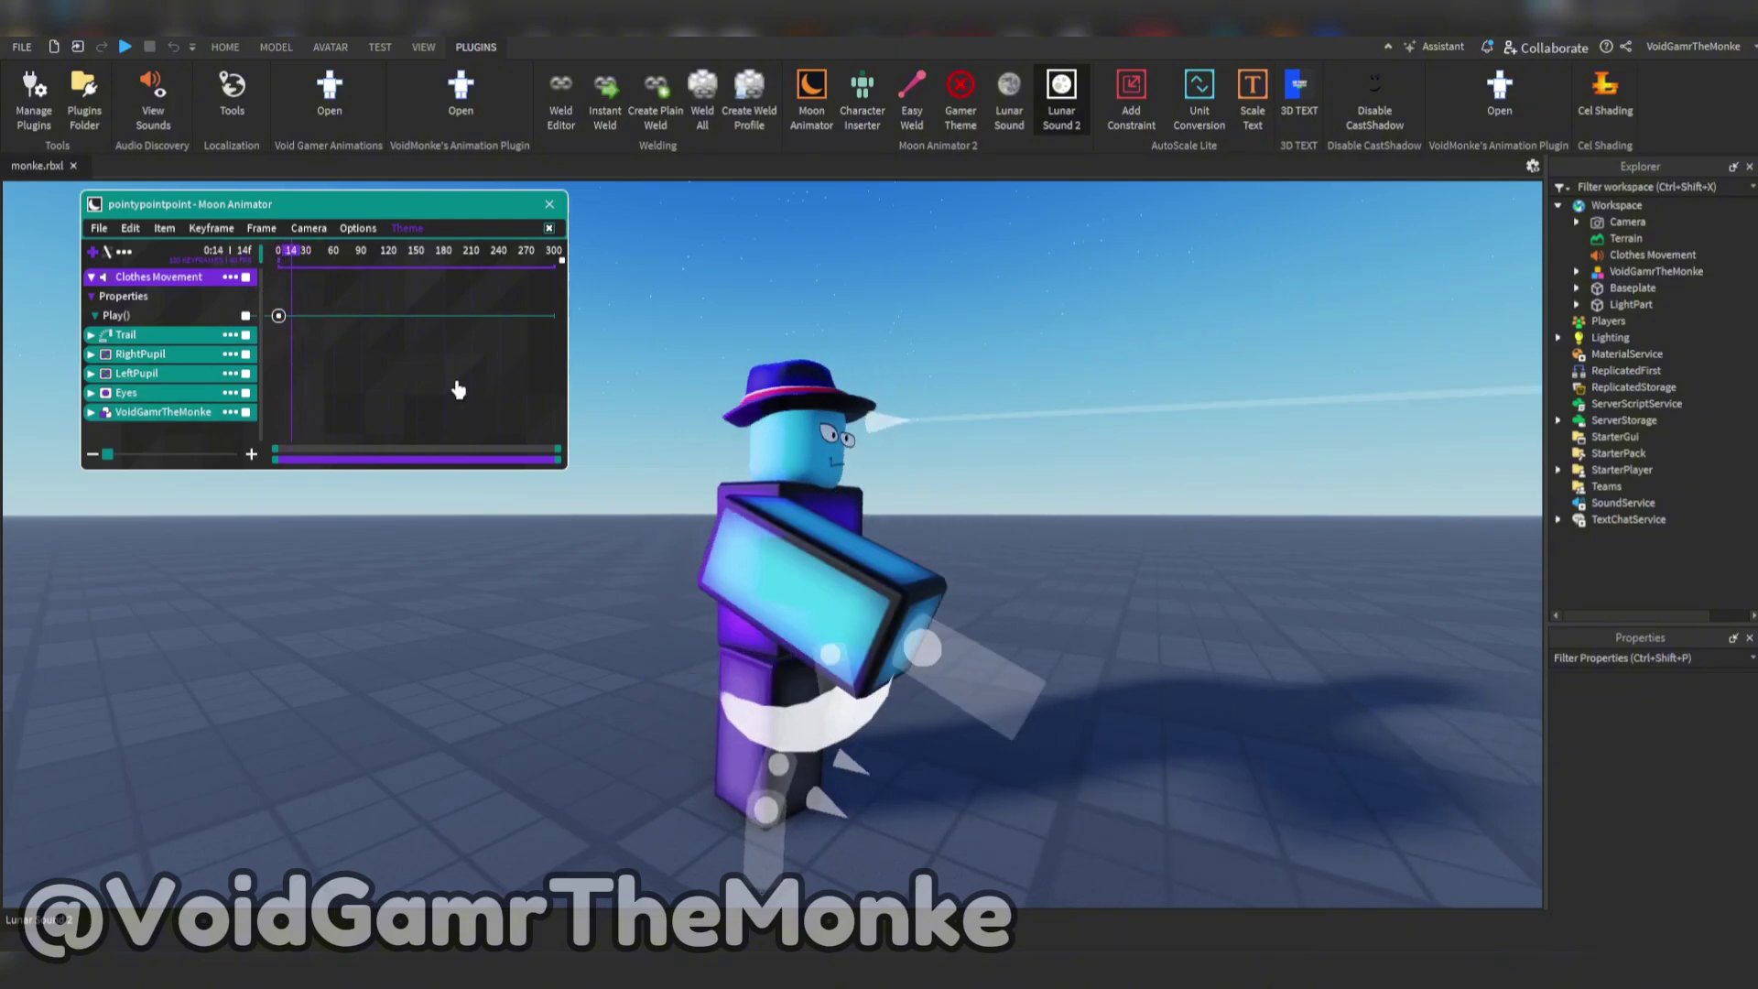
scroll(577, 425, "down", 4)
scroll(615, 427, "up", 3)
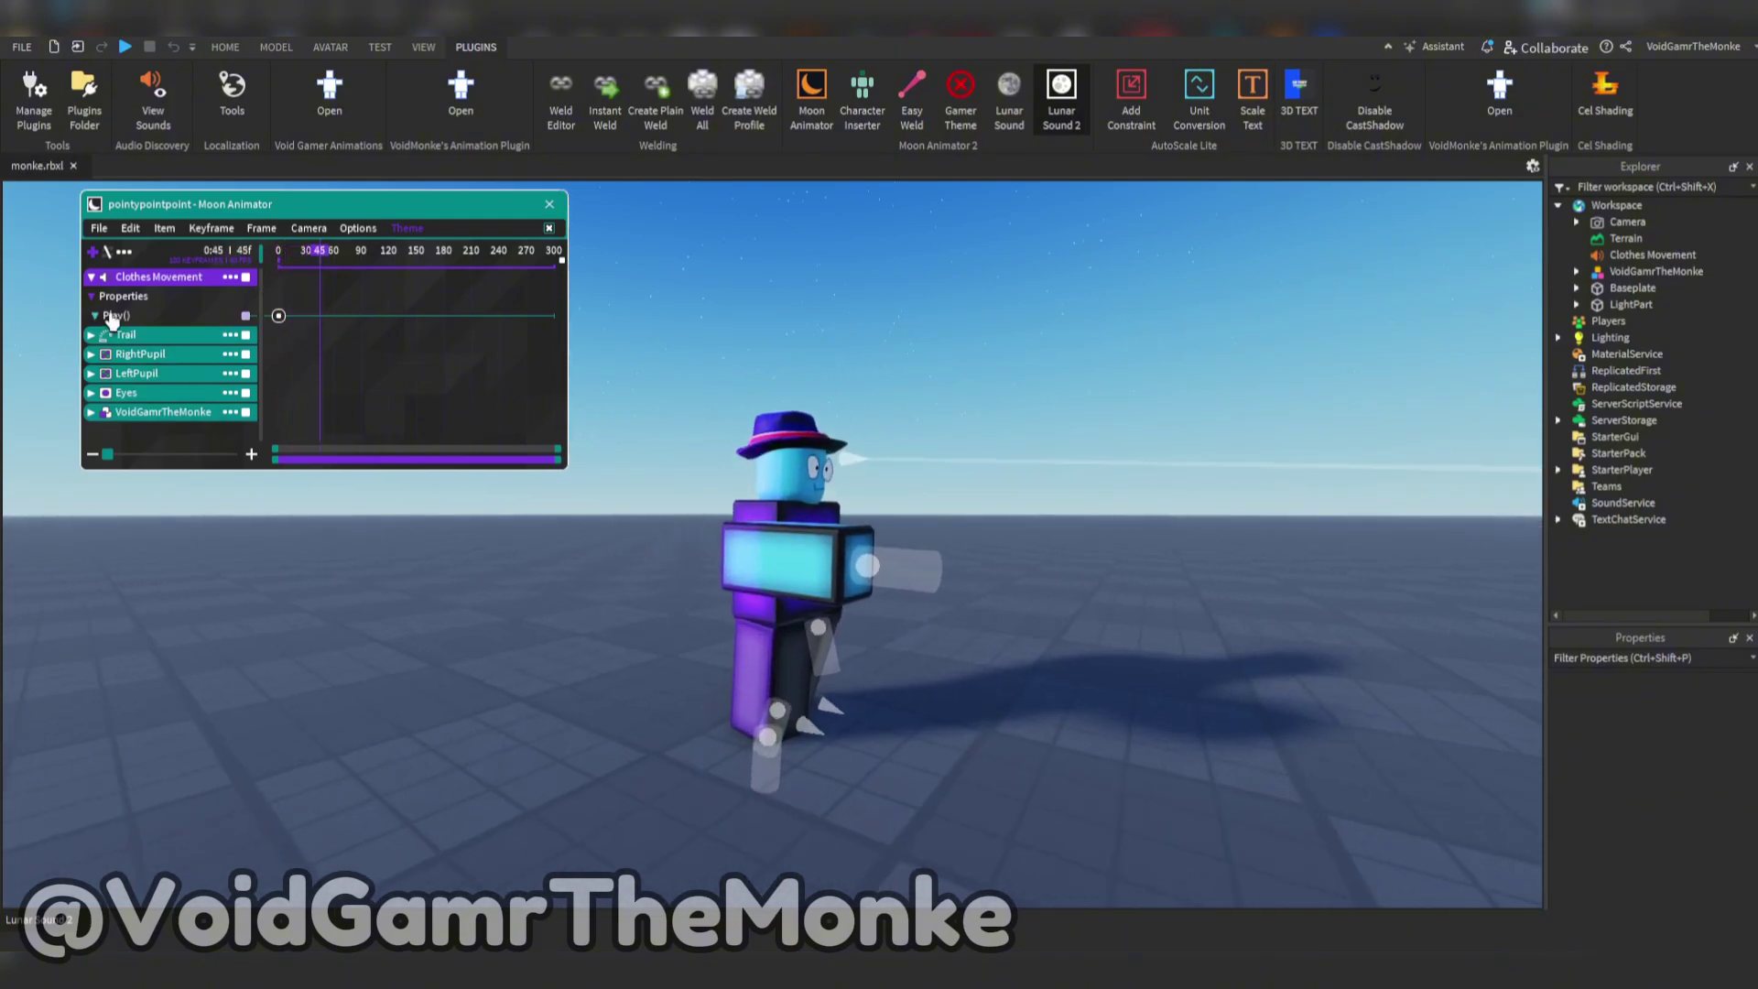
left_click(91, 278)
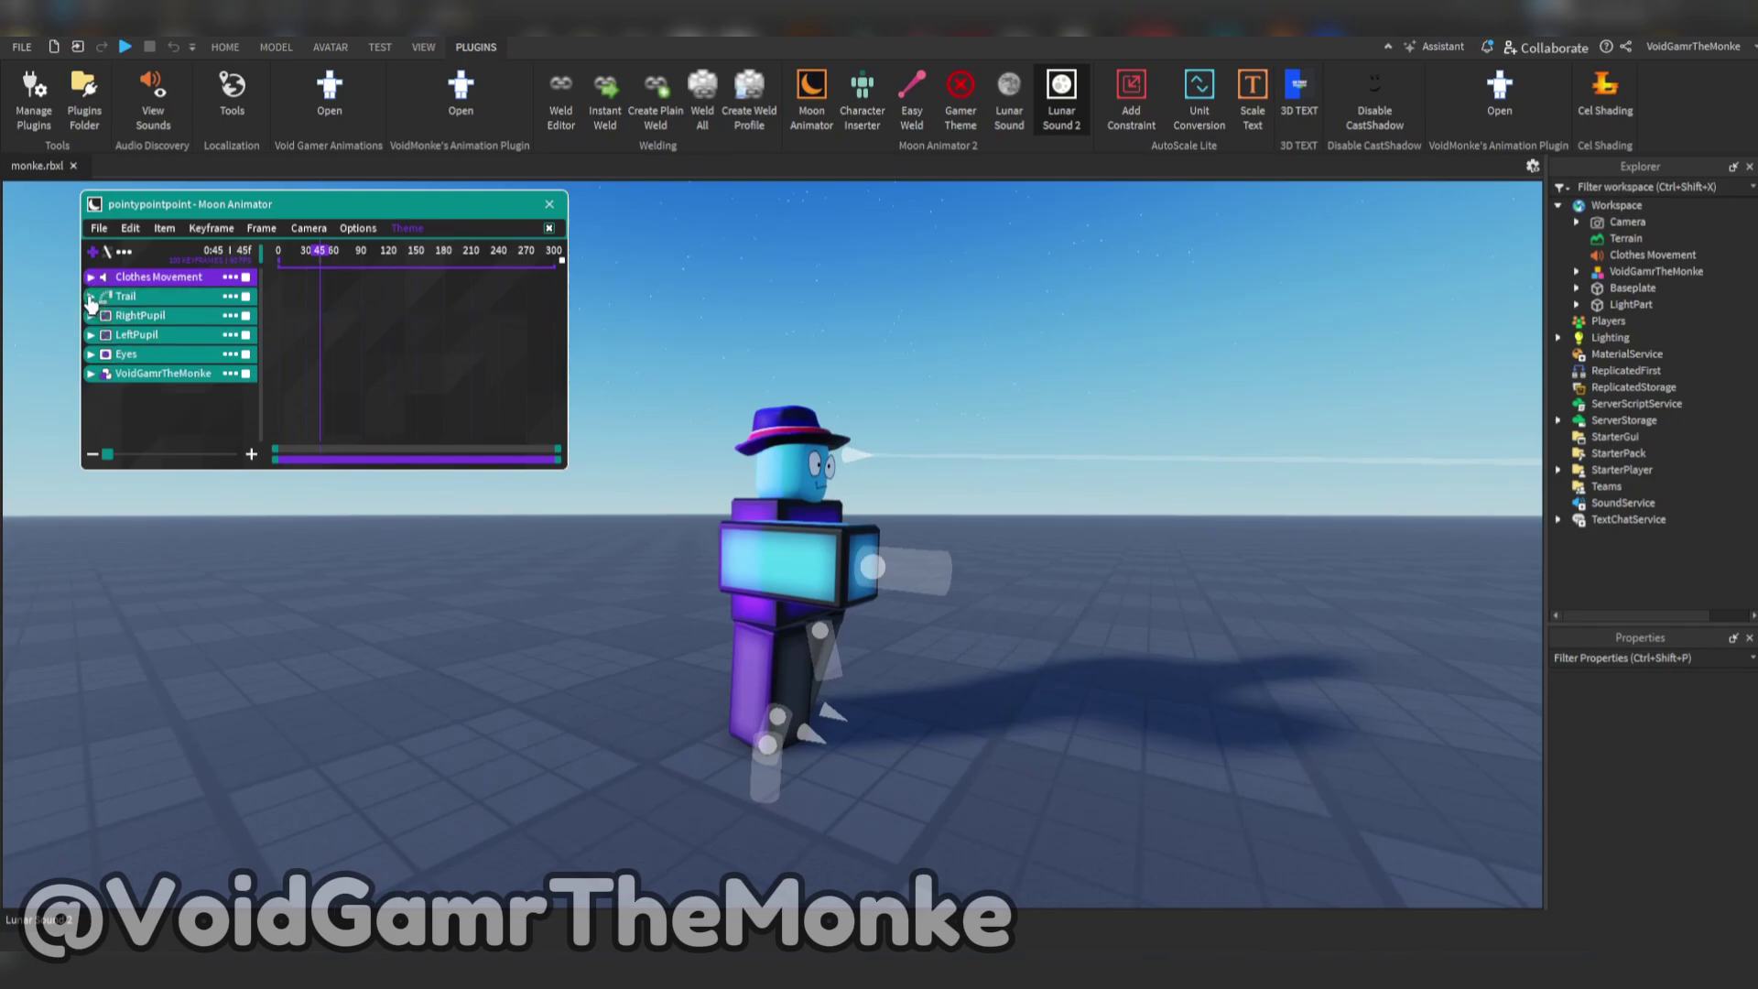
left_click(91, 297)
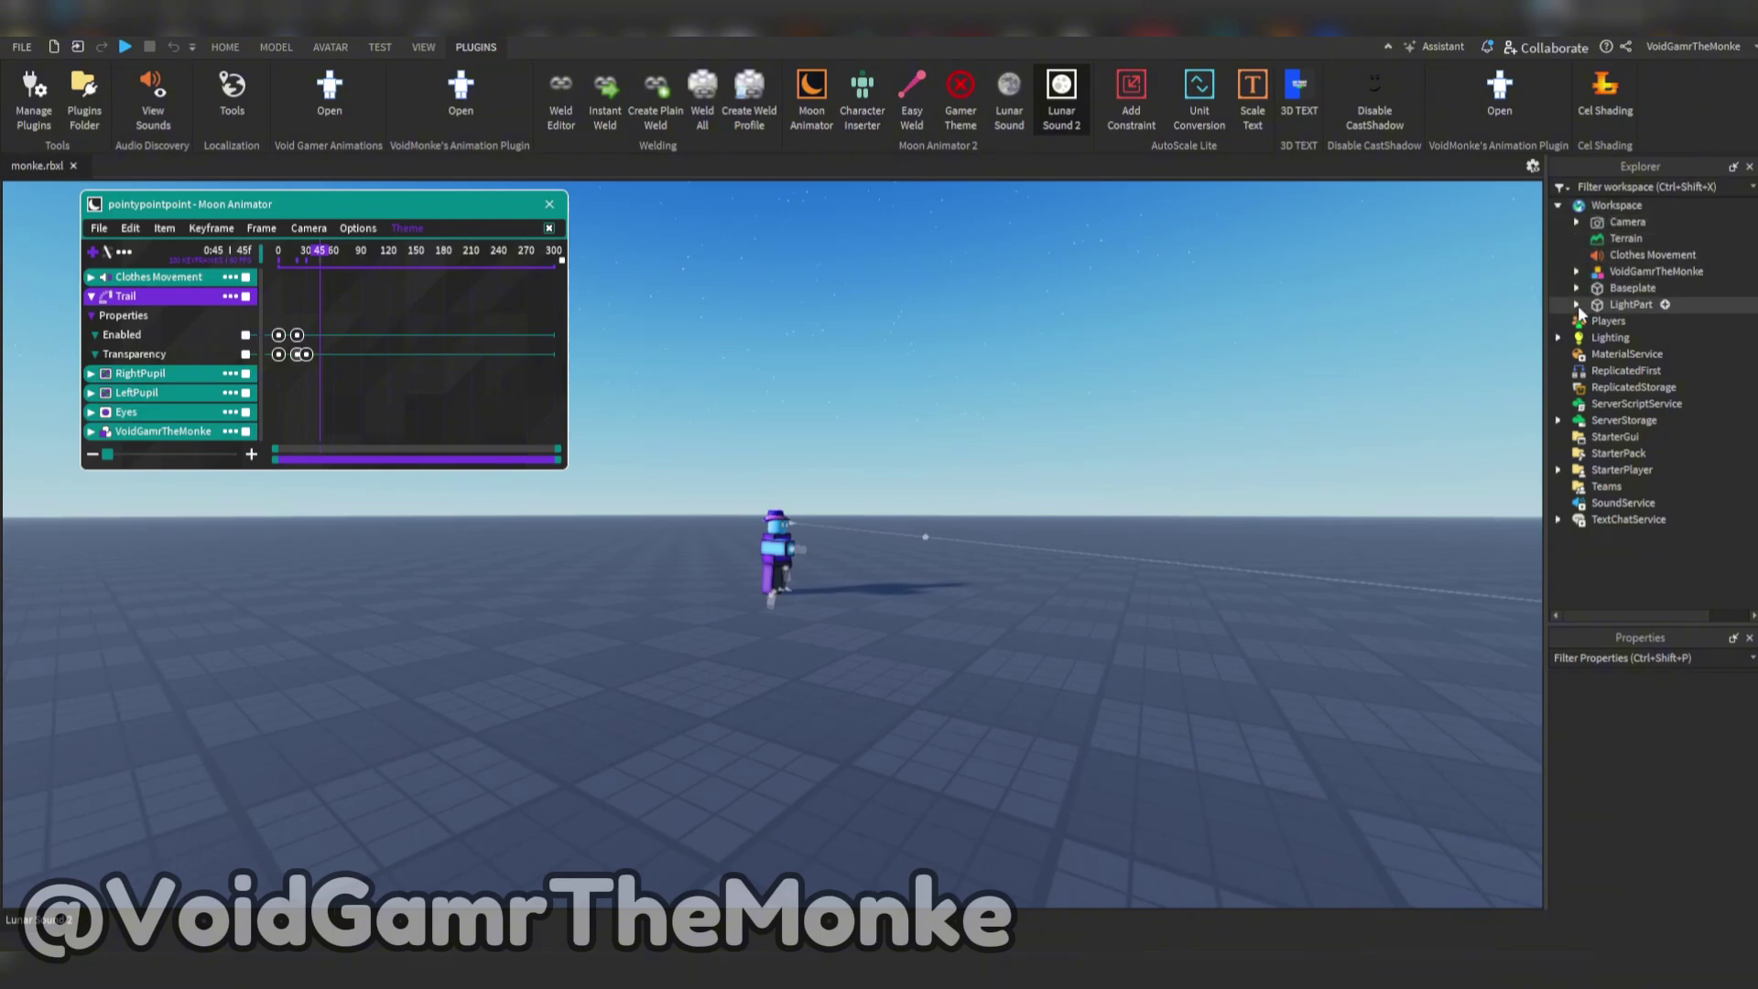
Step: Select the attachments Att0 and Att1 inside the character's Right Arm
left_click(1575, 306)
left_click(1578, 304)
left_click(1576, 272)
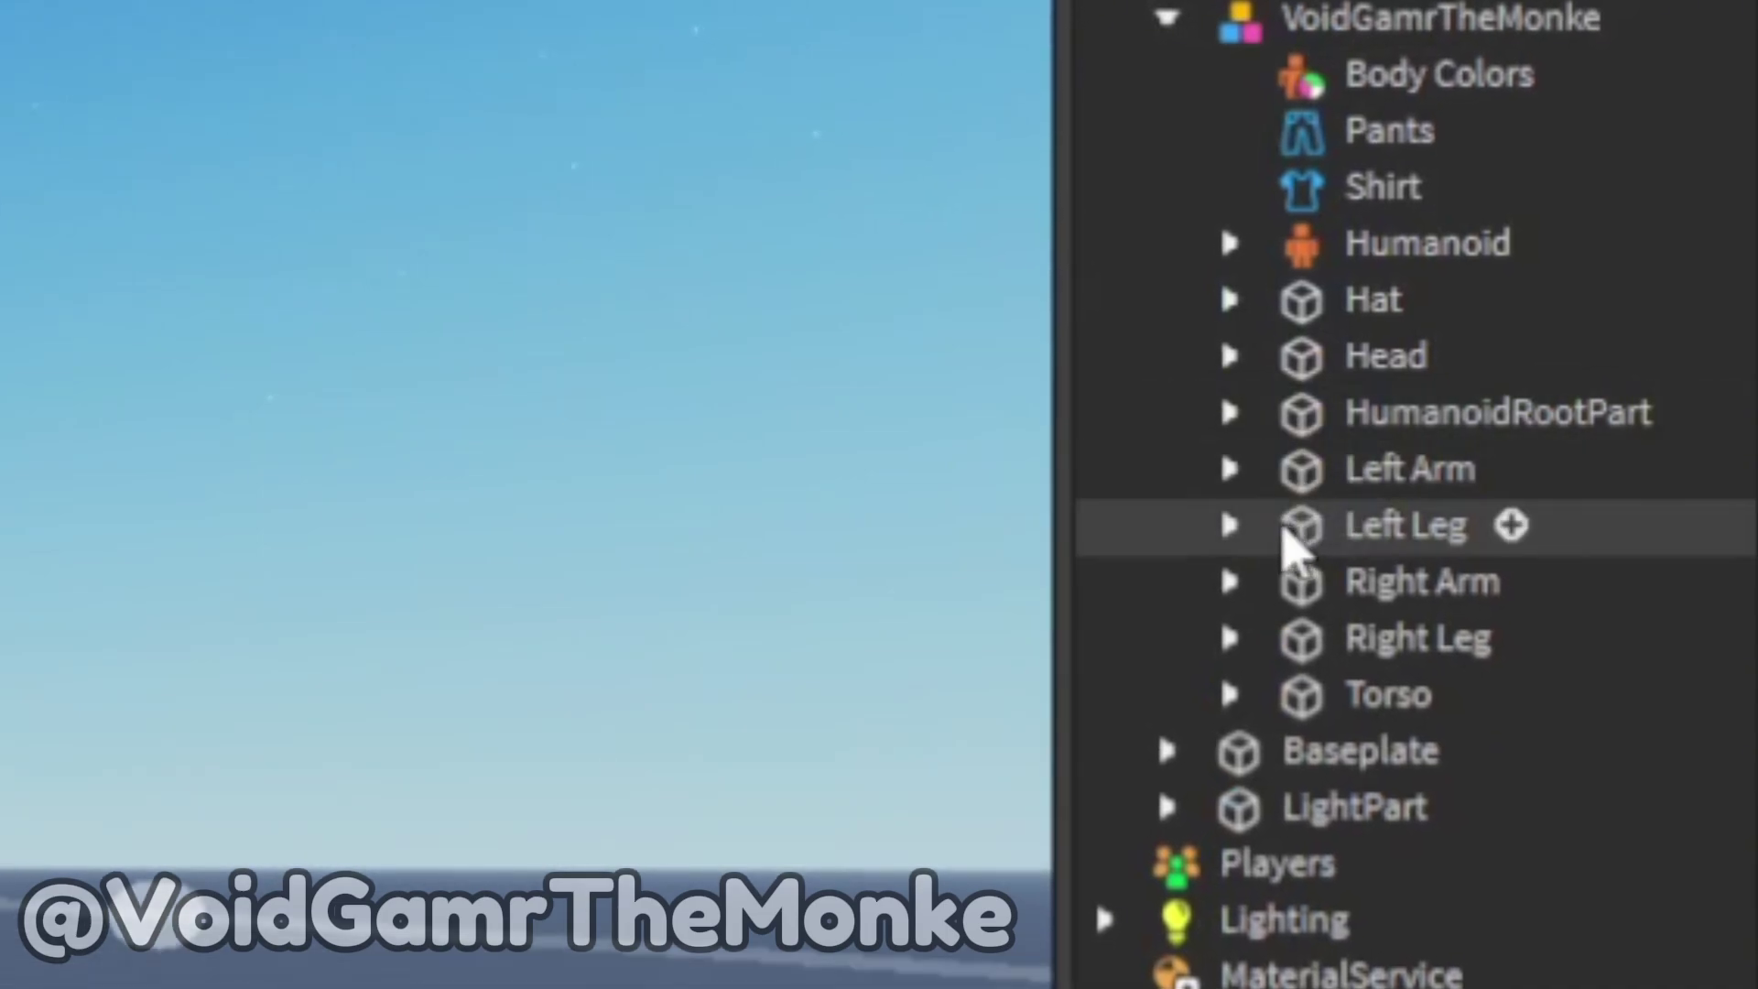
left_click(1245, 578)
scroll(1303, 578, "down", 3)
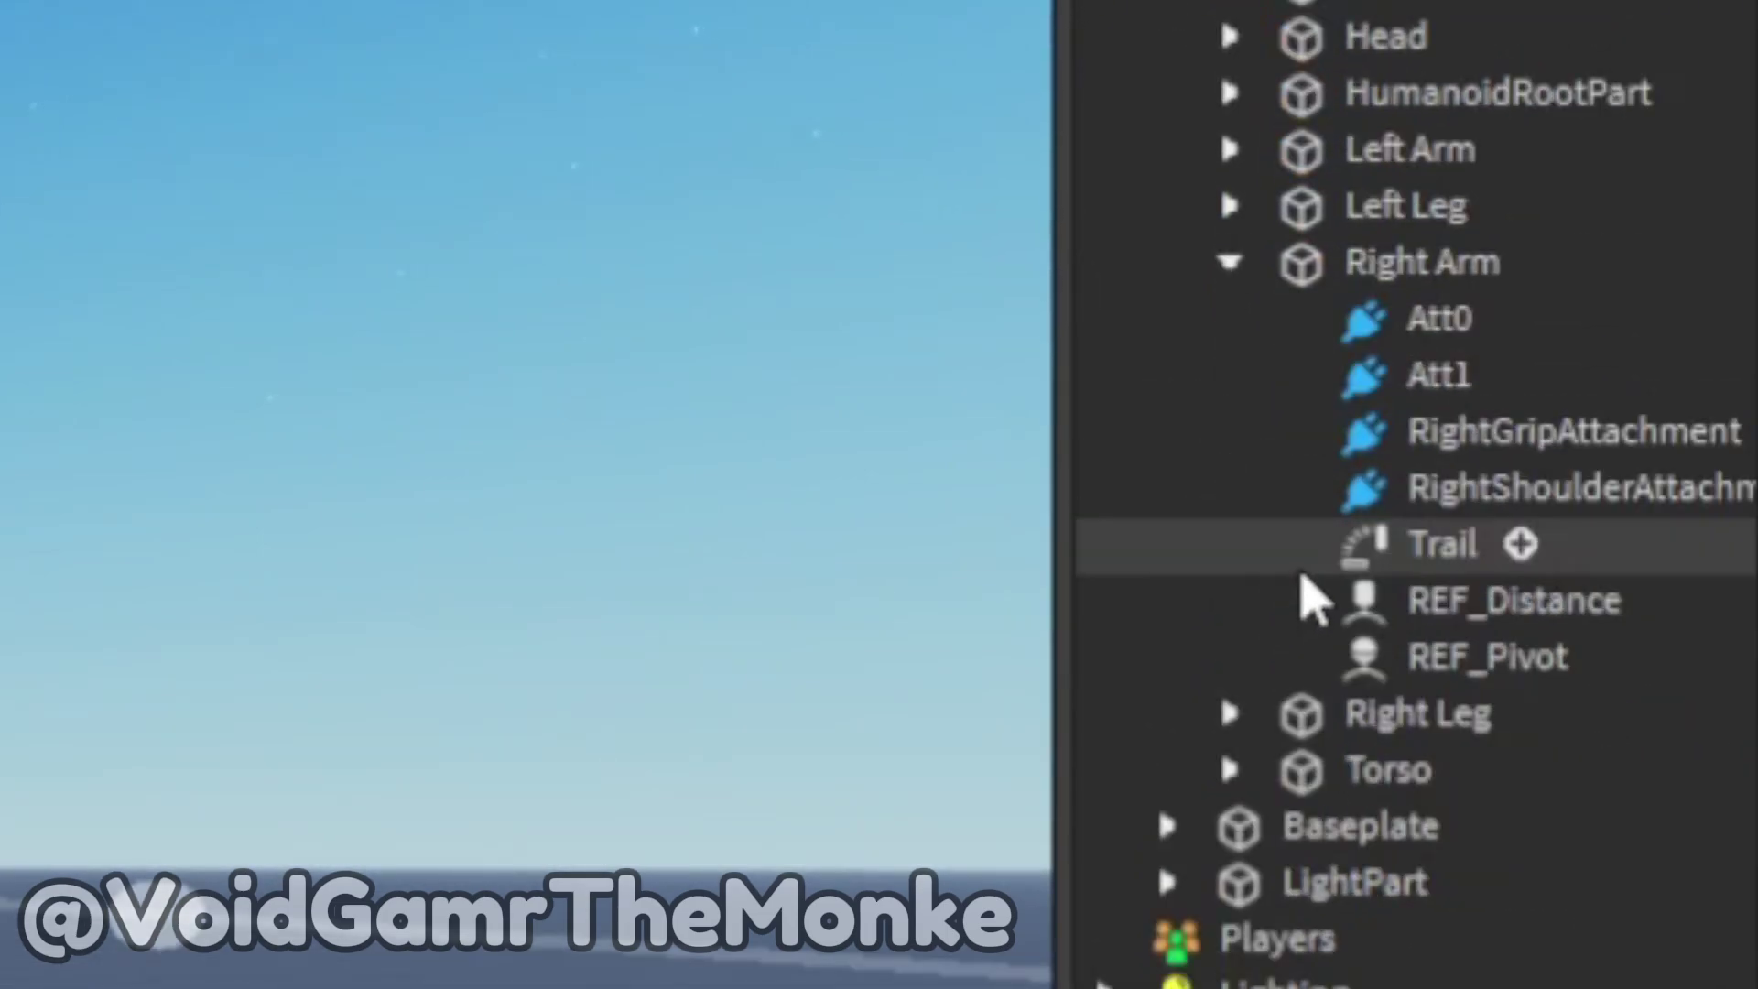
left_click(1430, 321)
left_click(1434, 377, "ctrl")
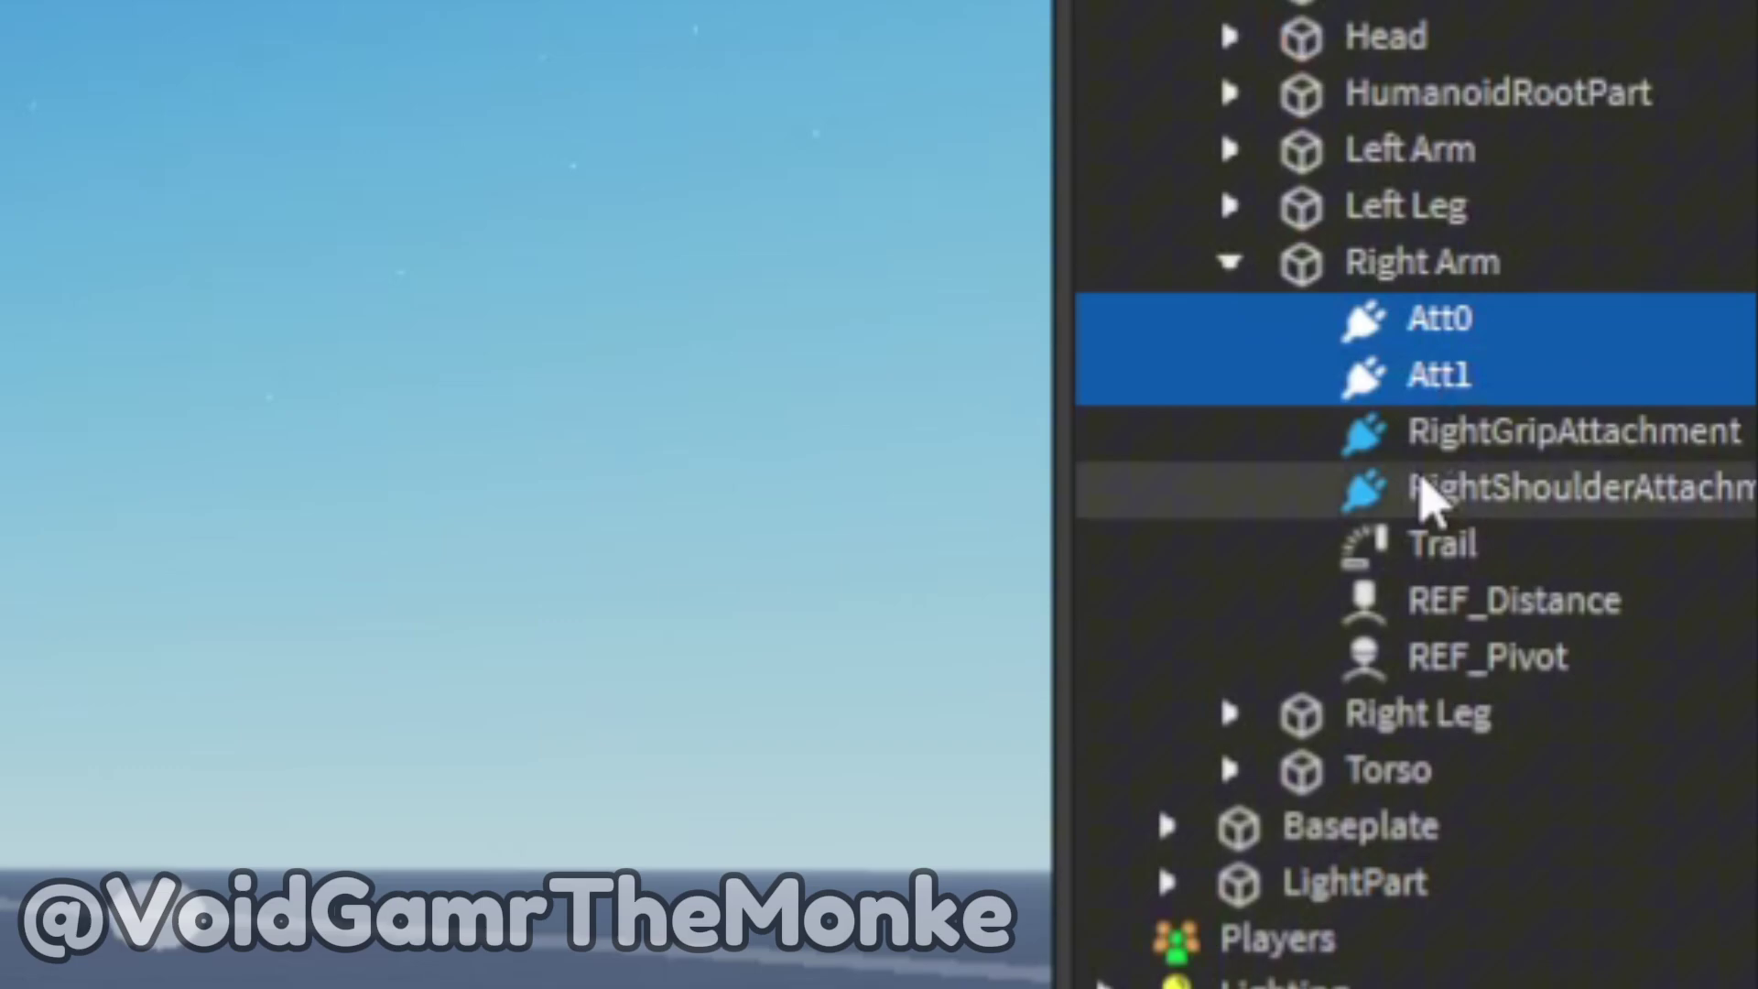
Step: Add the Trail inside the Right Arm to the selection of Att0 and Att1
left_click(1415, 549, "ctrl")
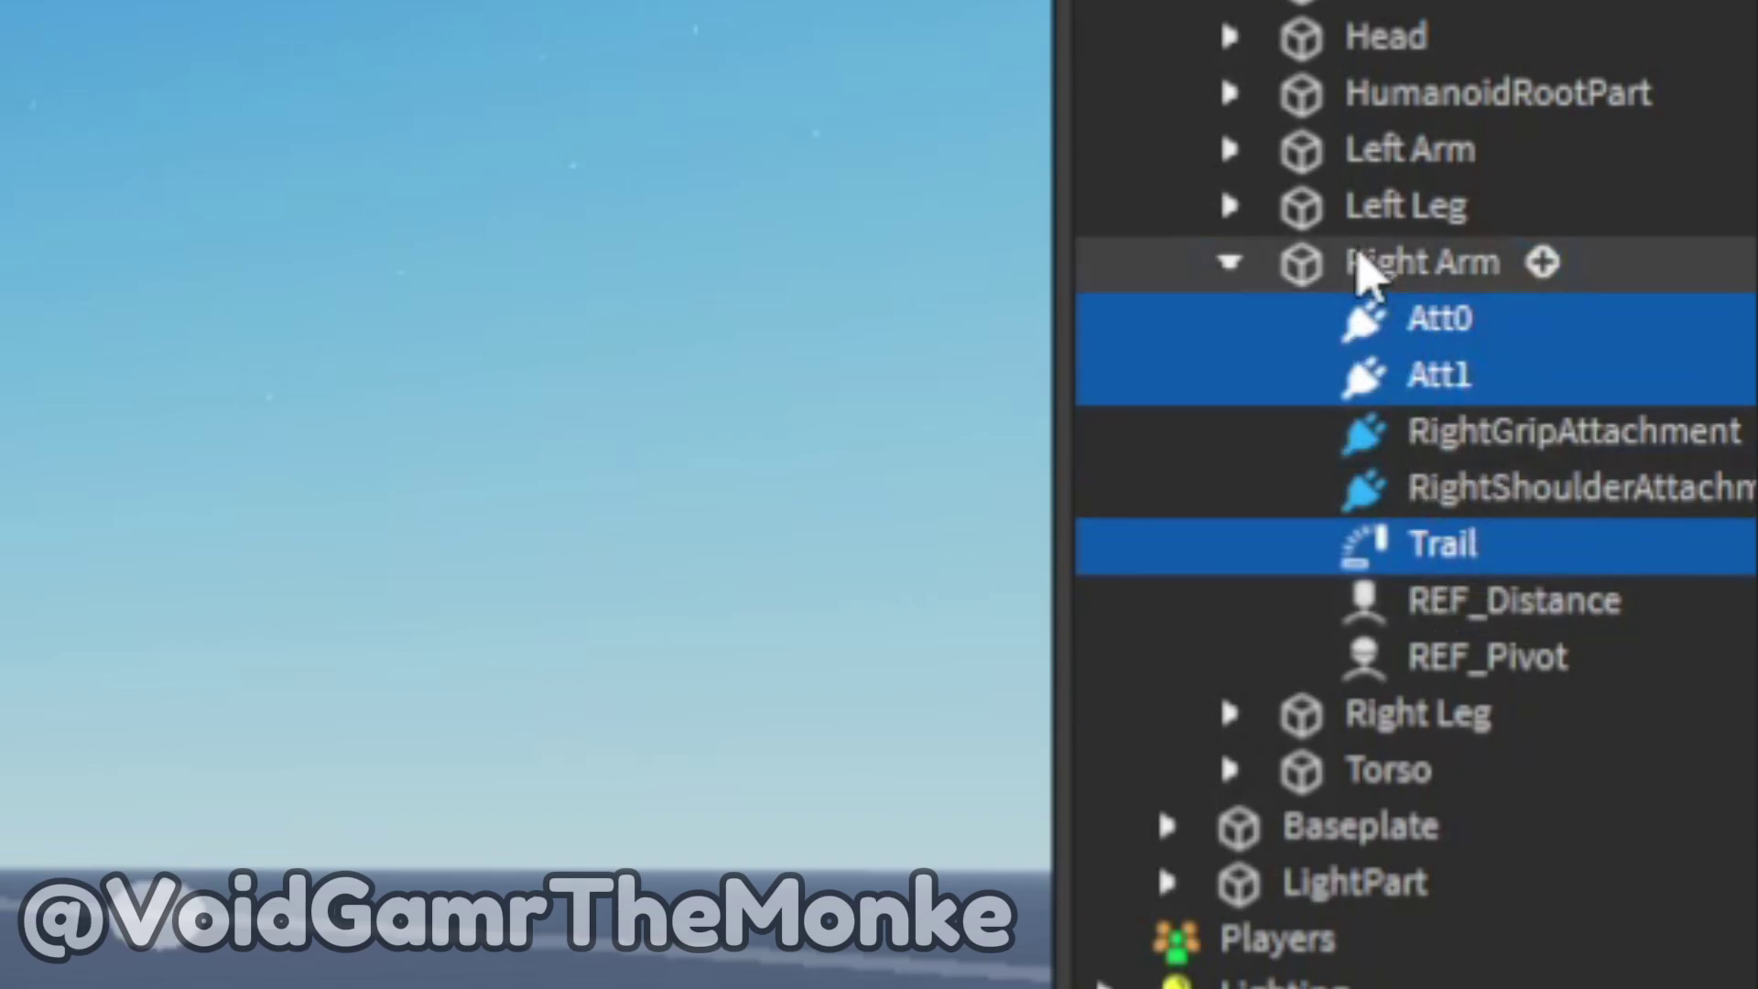
left_click_drag(1420, 339, 1491, 358)
left_click(64, 856)
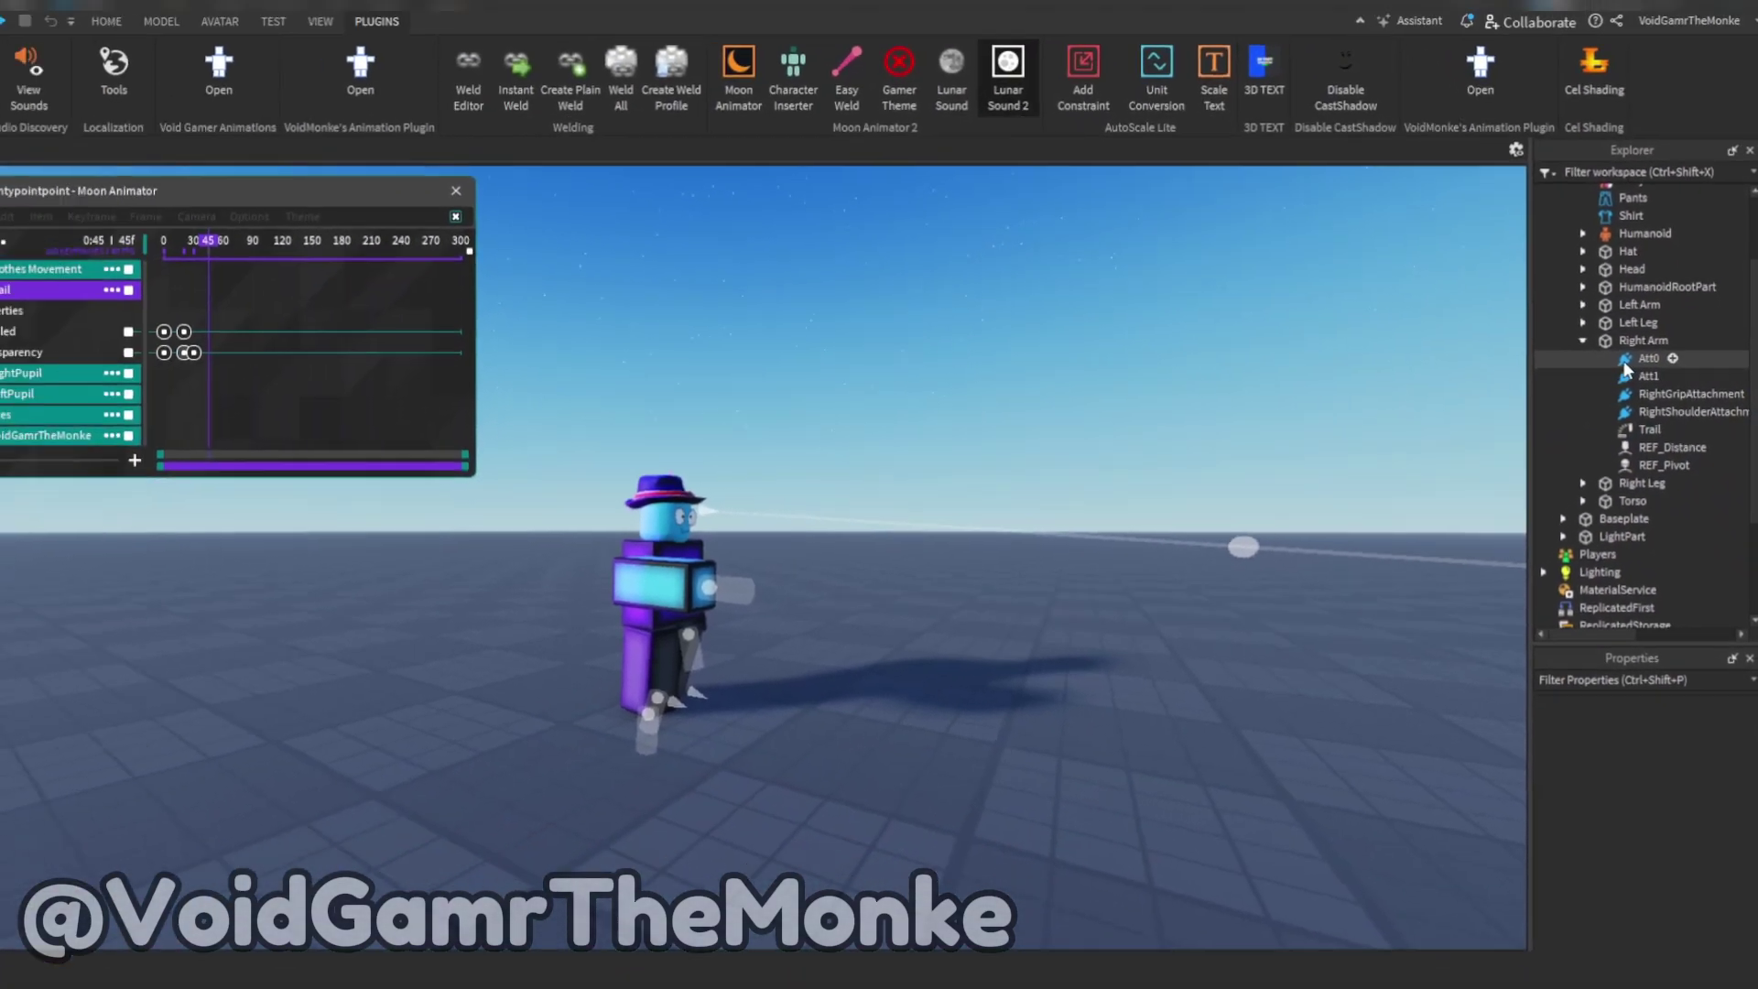
Step: Select Att0 and Att1 one after the other and inspect where each attachment sits on the character's Right Arm
left_click(1382, 320)
key("w")
right_click_drag(1320, 422, 1320, 421)
scroll(1320, 421, "up", 2)
scroll(844, 767, "down", 2)
right_click_drag(844, 774, 777, 726)
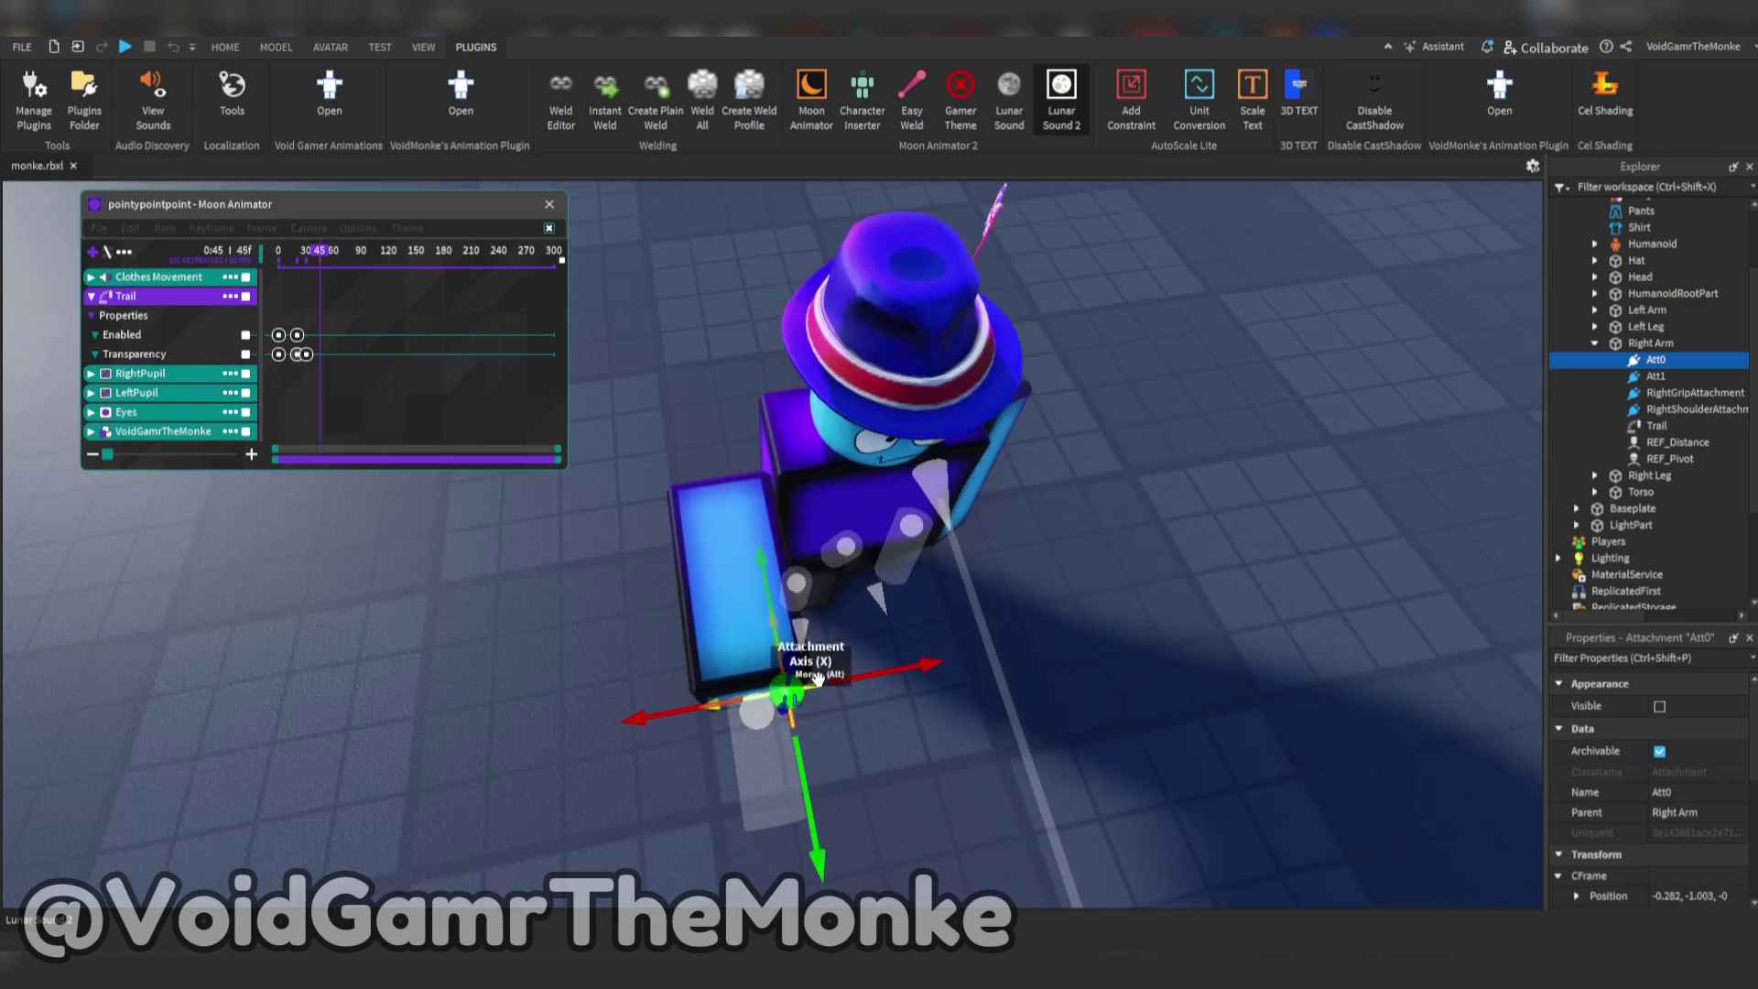
key("Down")
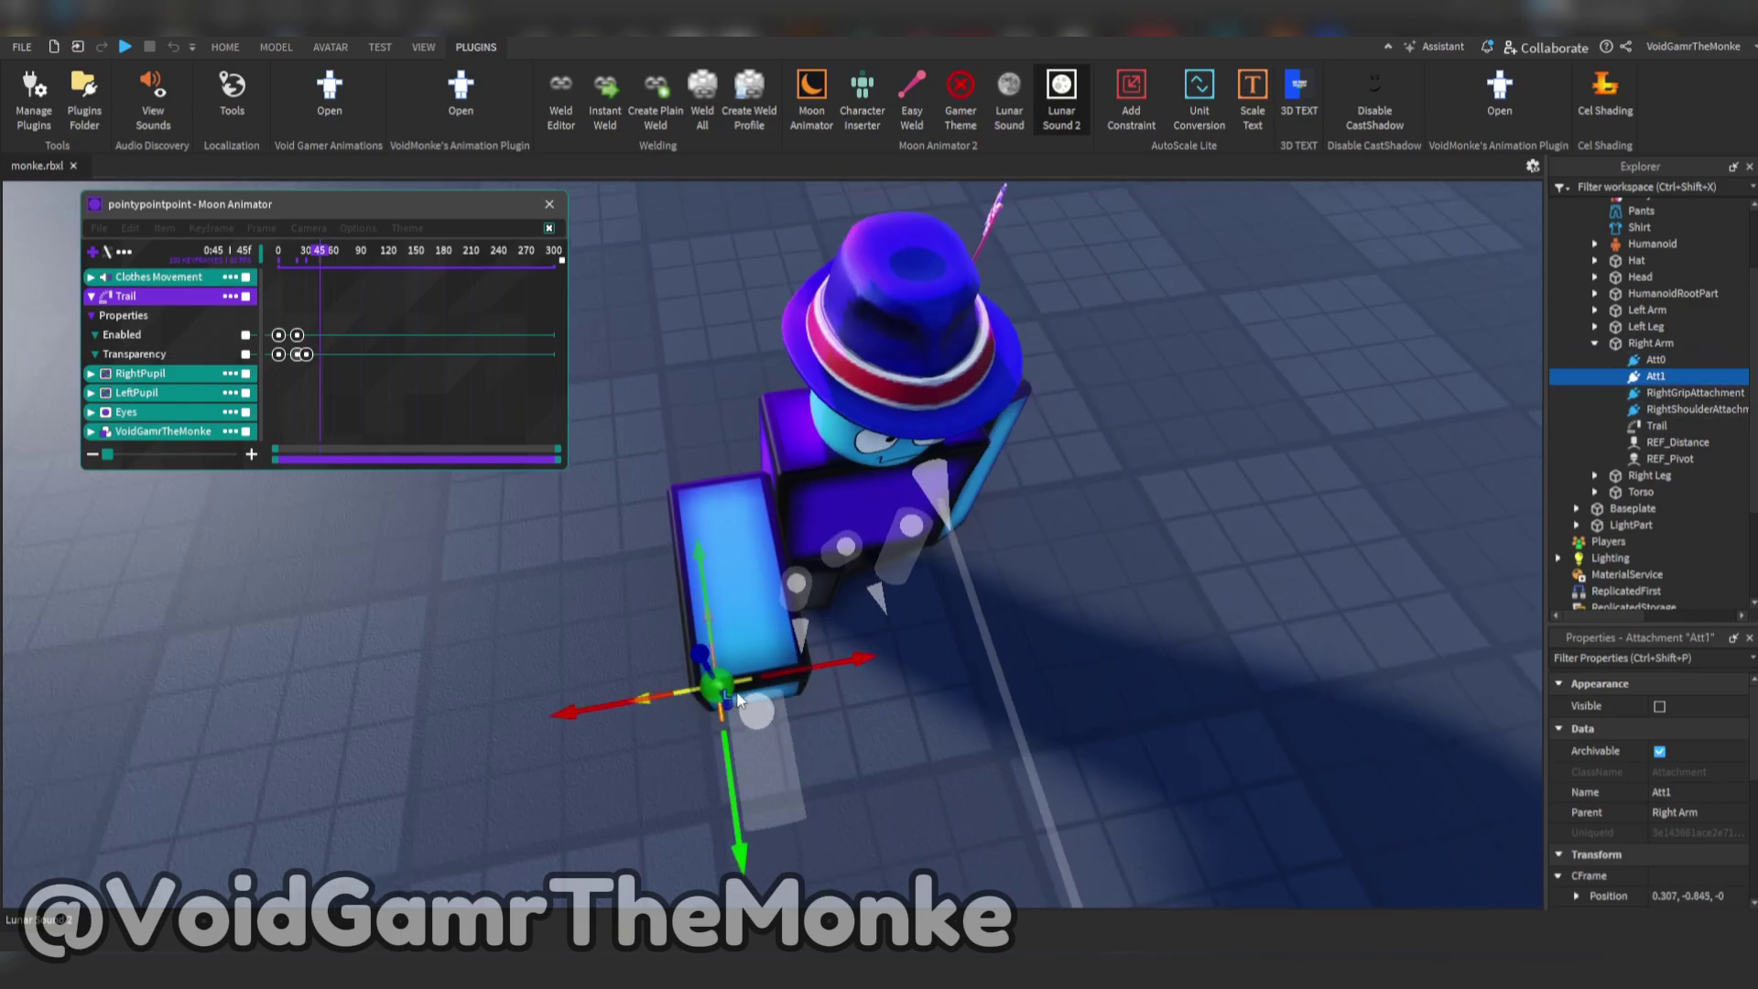
key("w")
right_click_drag(746, 672, 650, 641)
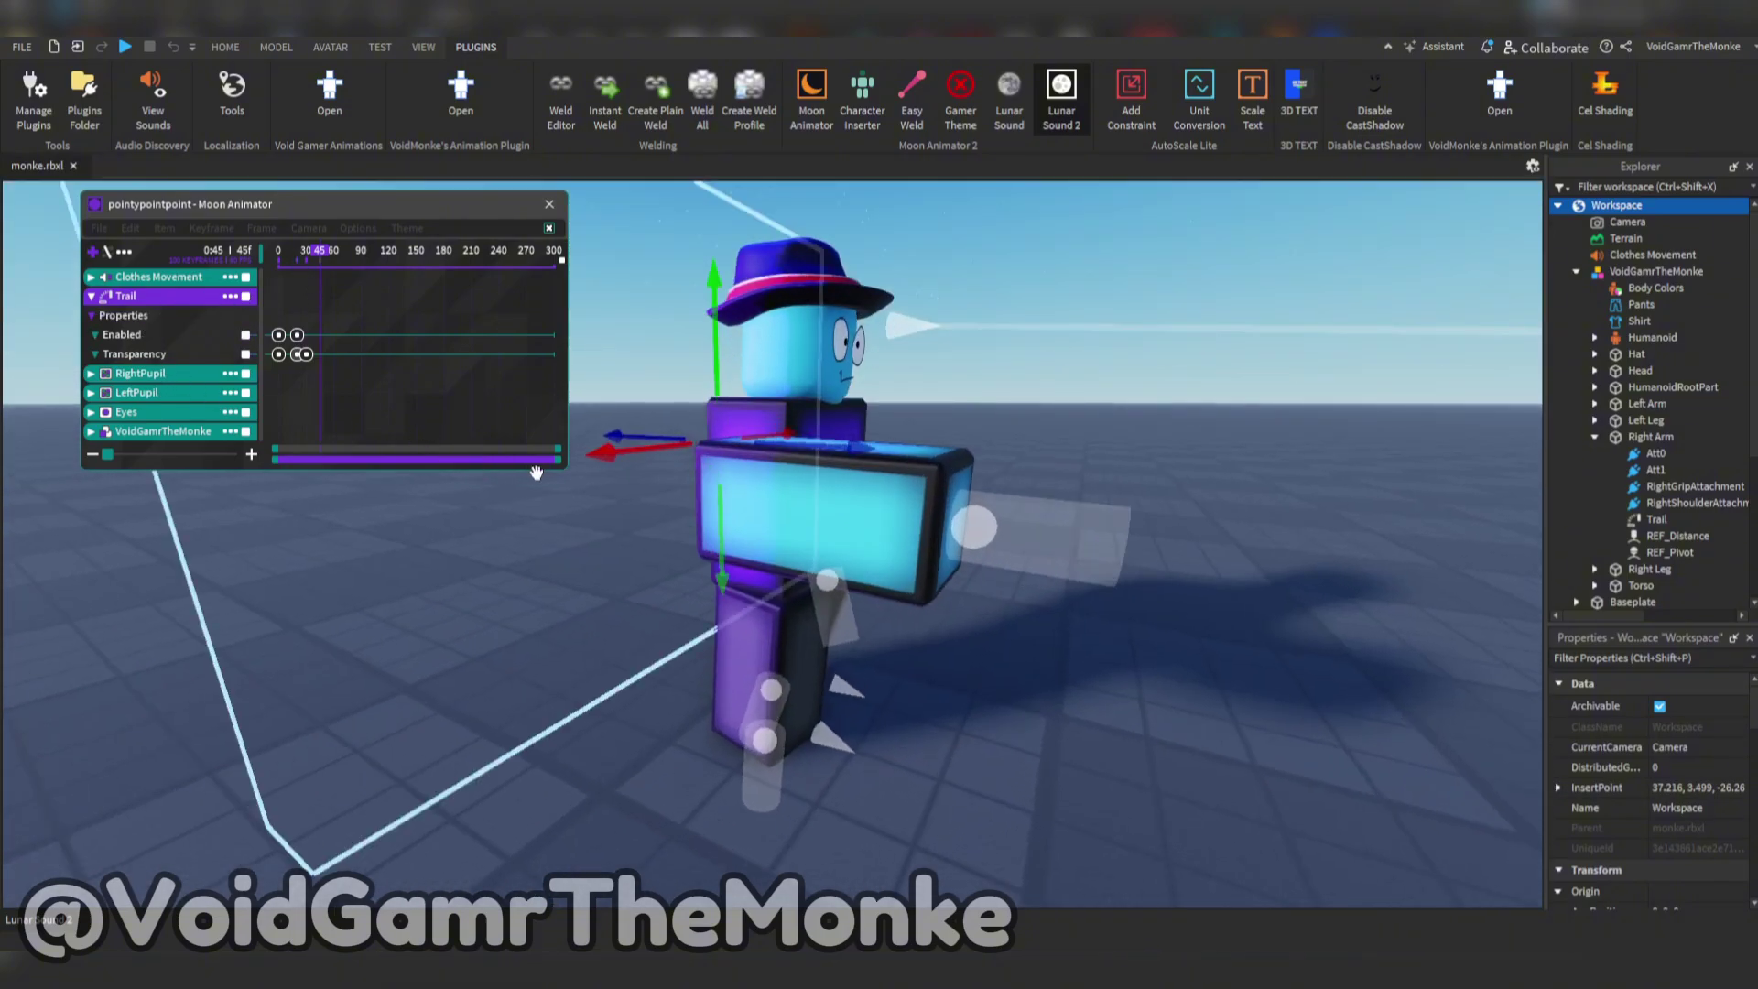
Step: Zoom in the timeline, return to frame 0 and inspect the Trail's Enabled and Transparency keyframes there
left_click(360, 461)
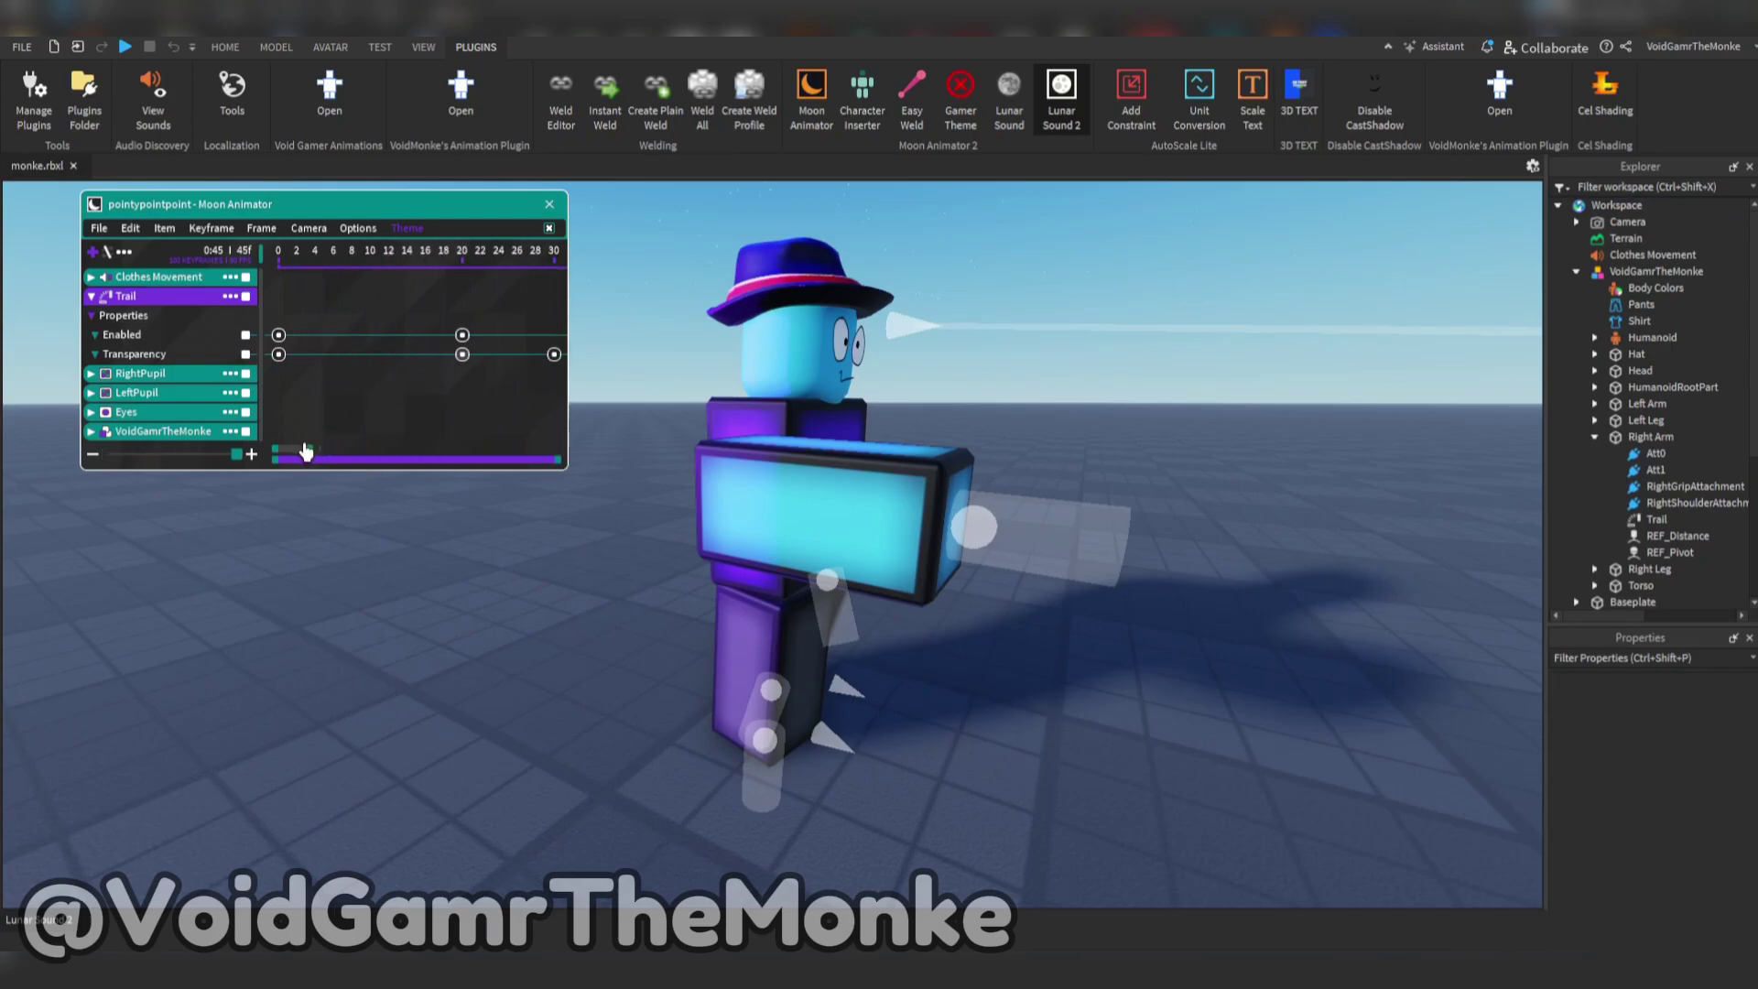
left_click_drag(309, 452, 319, 455)
left_click_drag(300, 260, 279, 258)
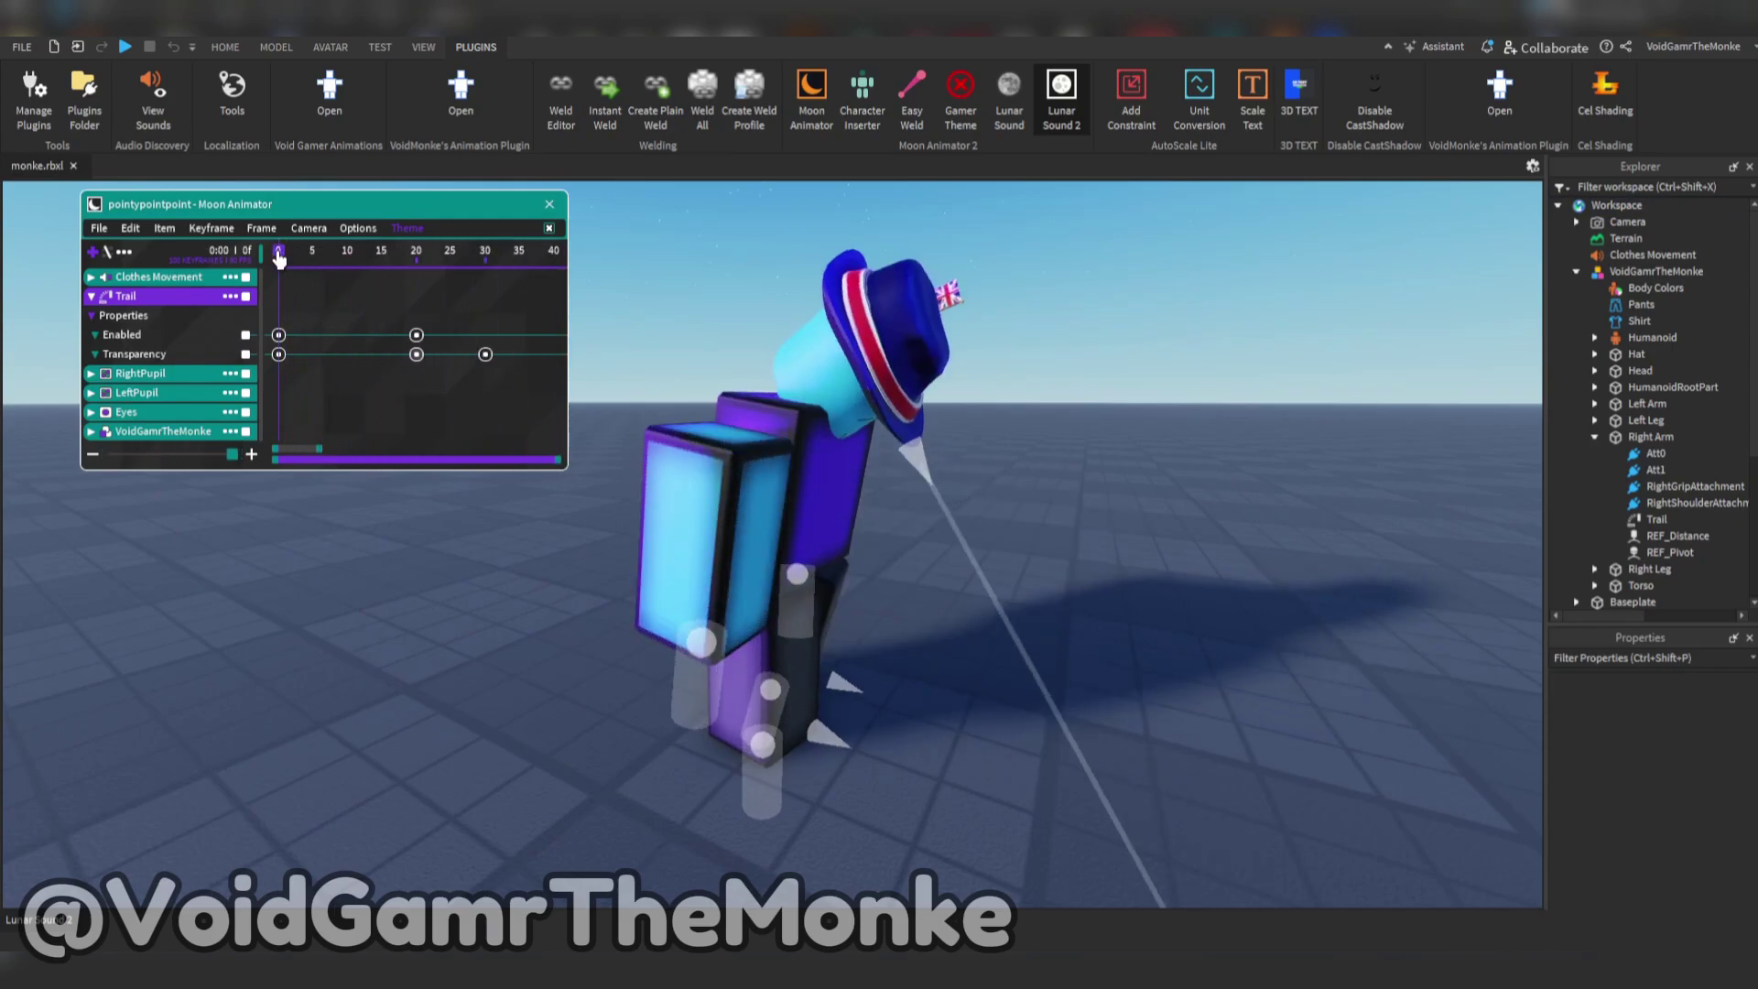
double_click(279, 336)
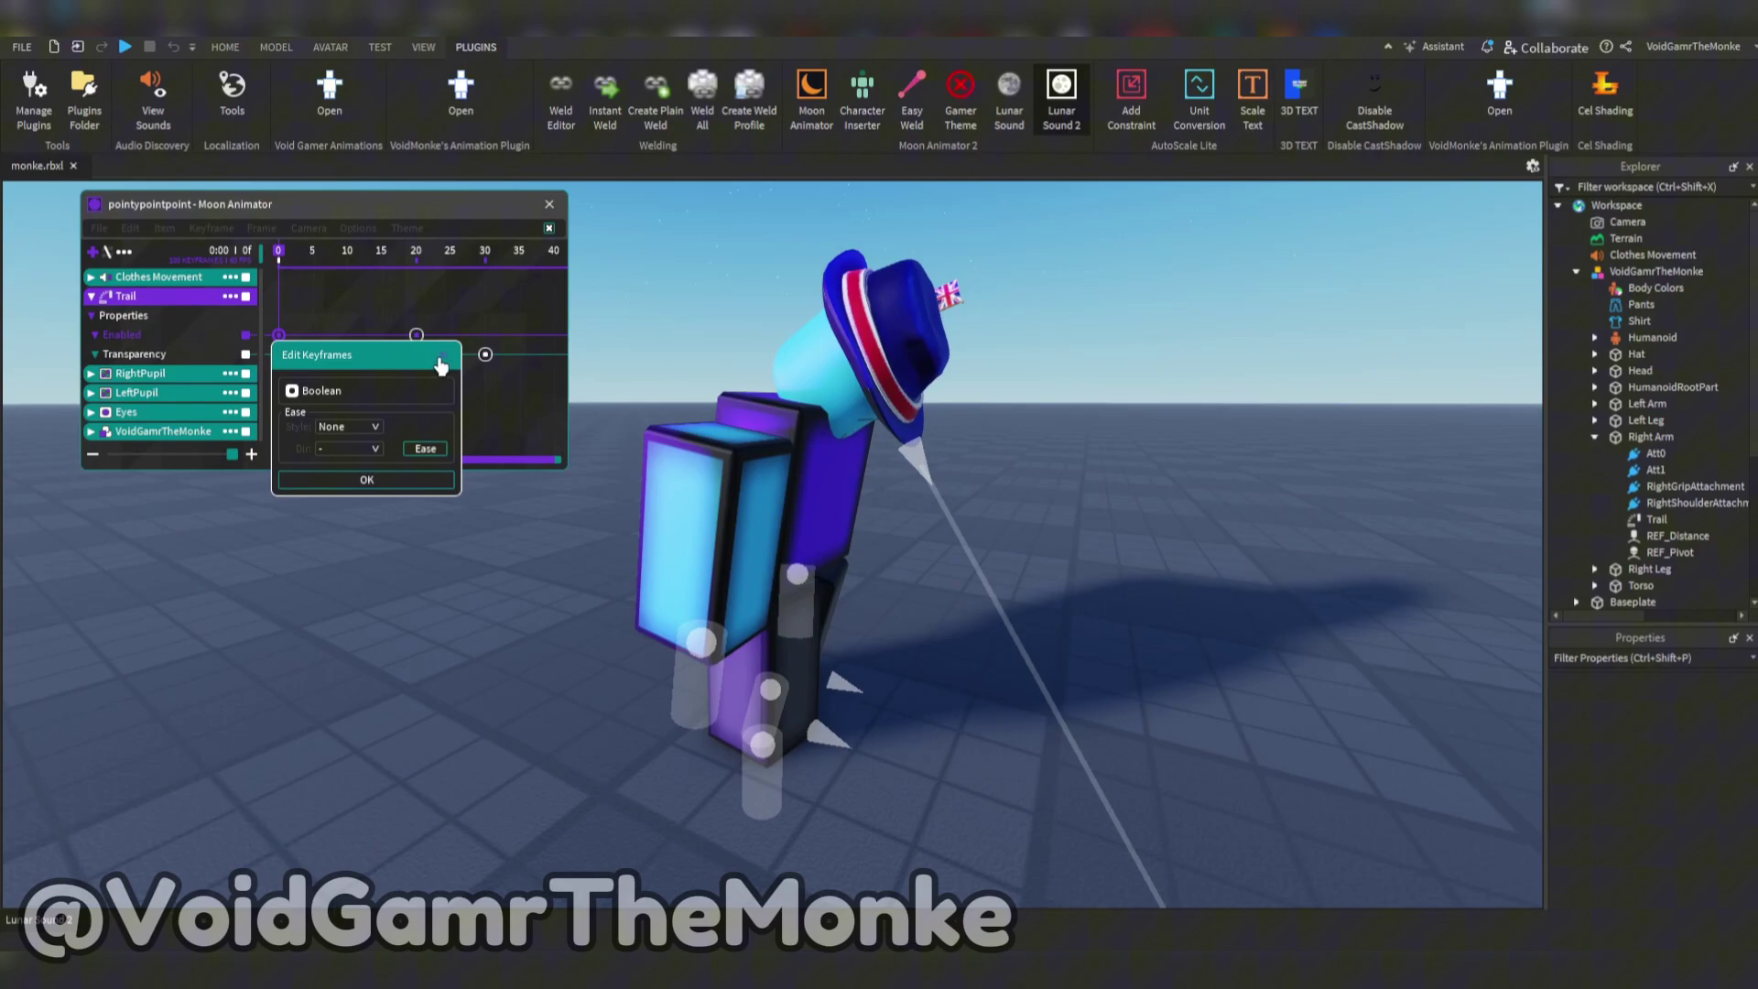
left_click(439, 360)
double_click(280, 355)
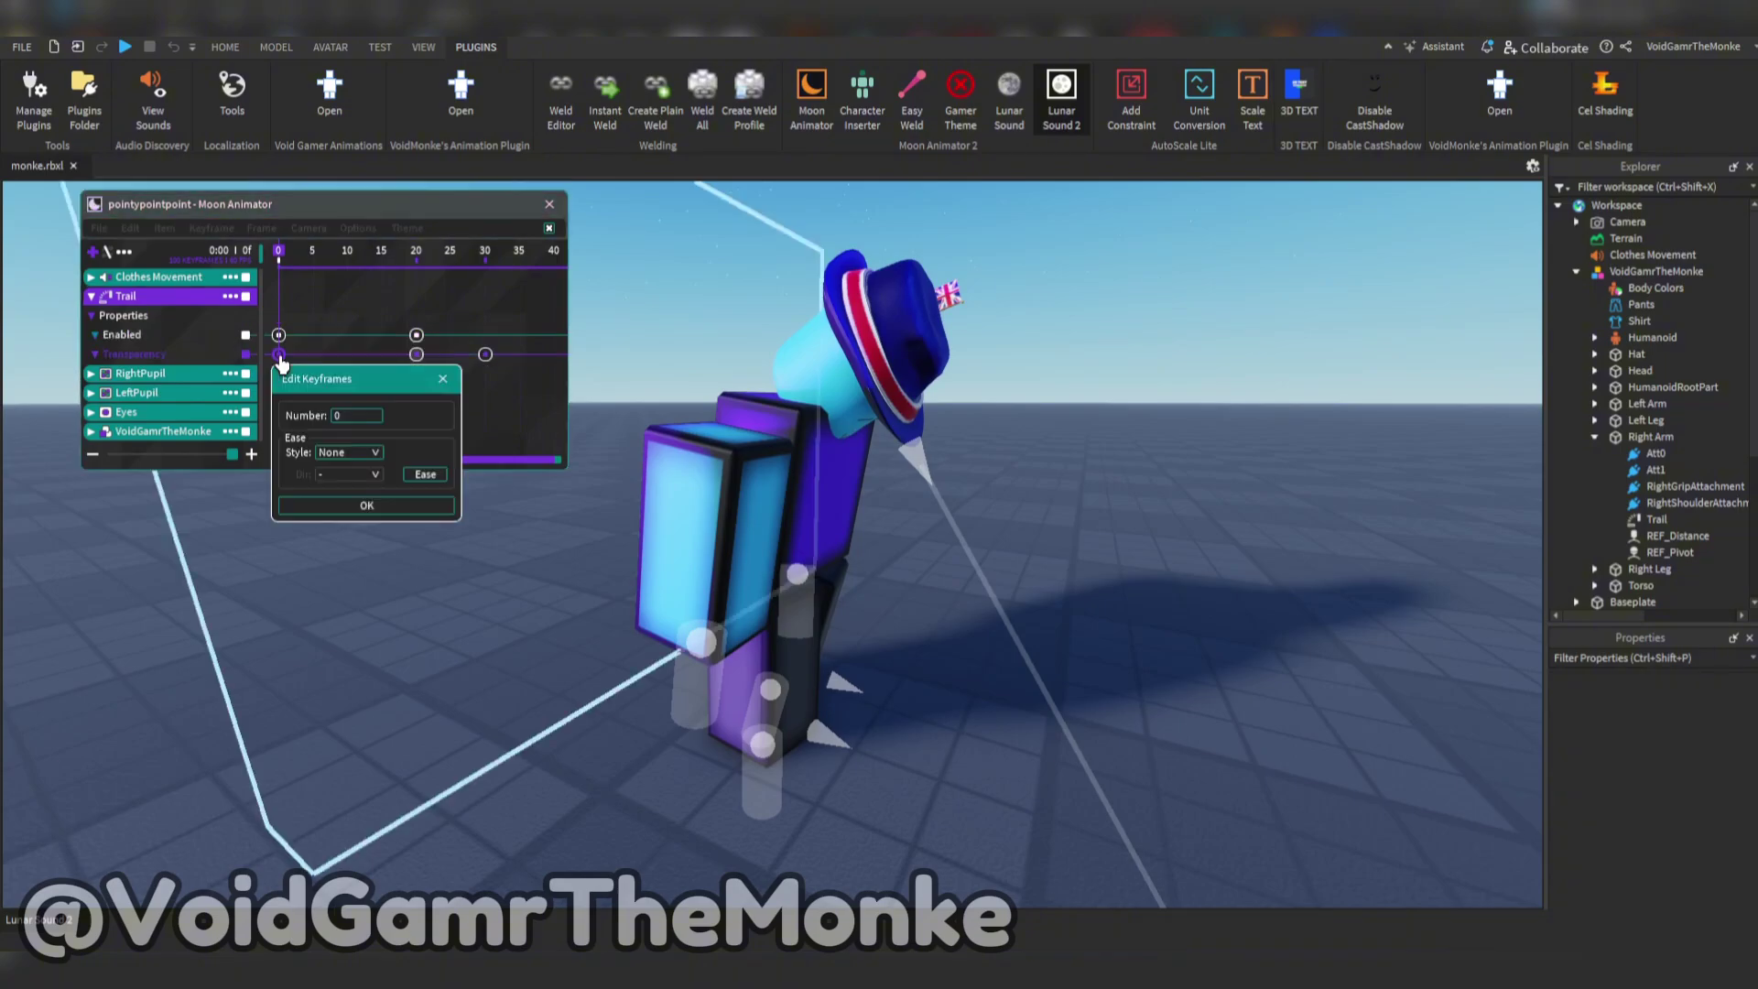
left_click(439, 379)
Step: Scrub through the arm movement and inspect the Trail's Enabled keyframe at frame 20
left_click_drag(305, 261, 408, 346)
key("space")
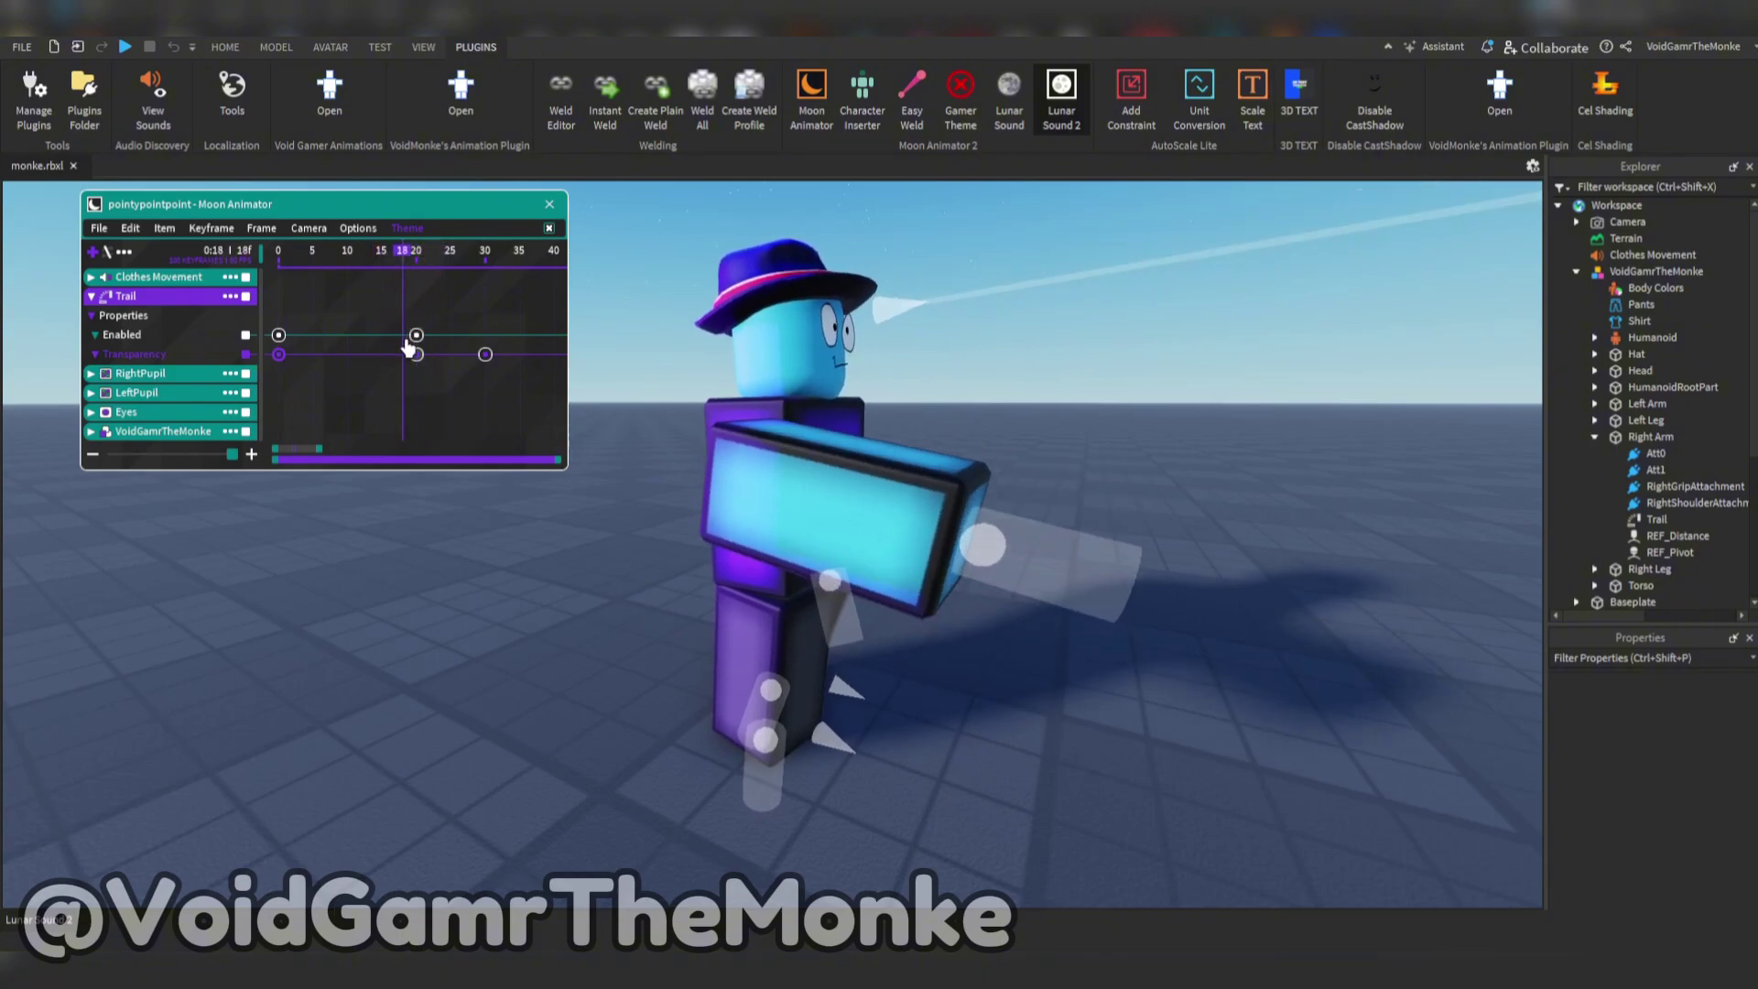
double_click(415, 342)
left_click(575, 367)
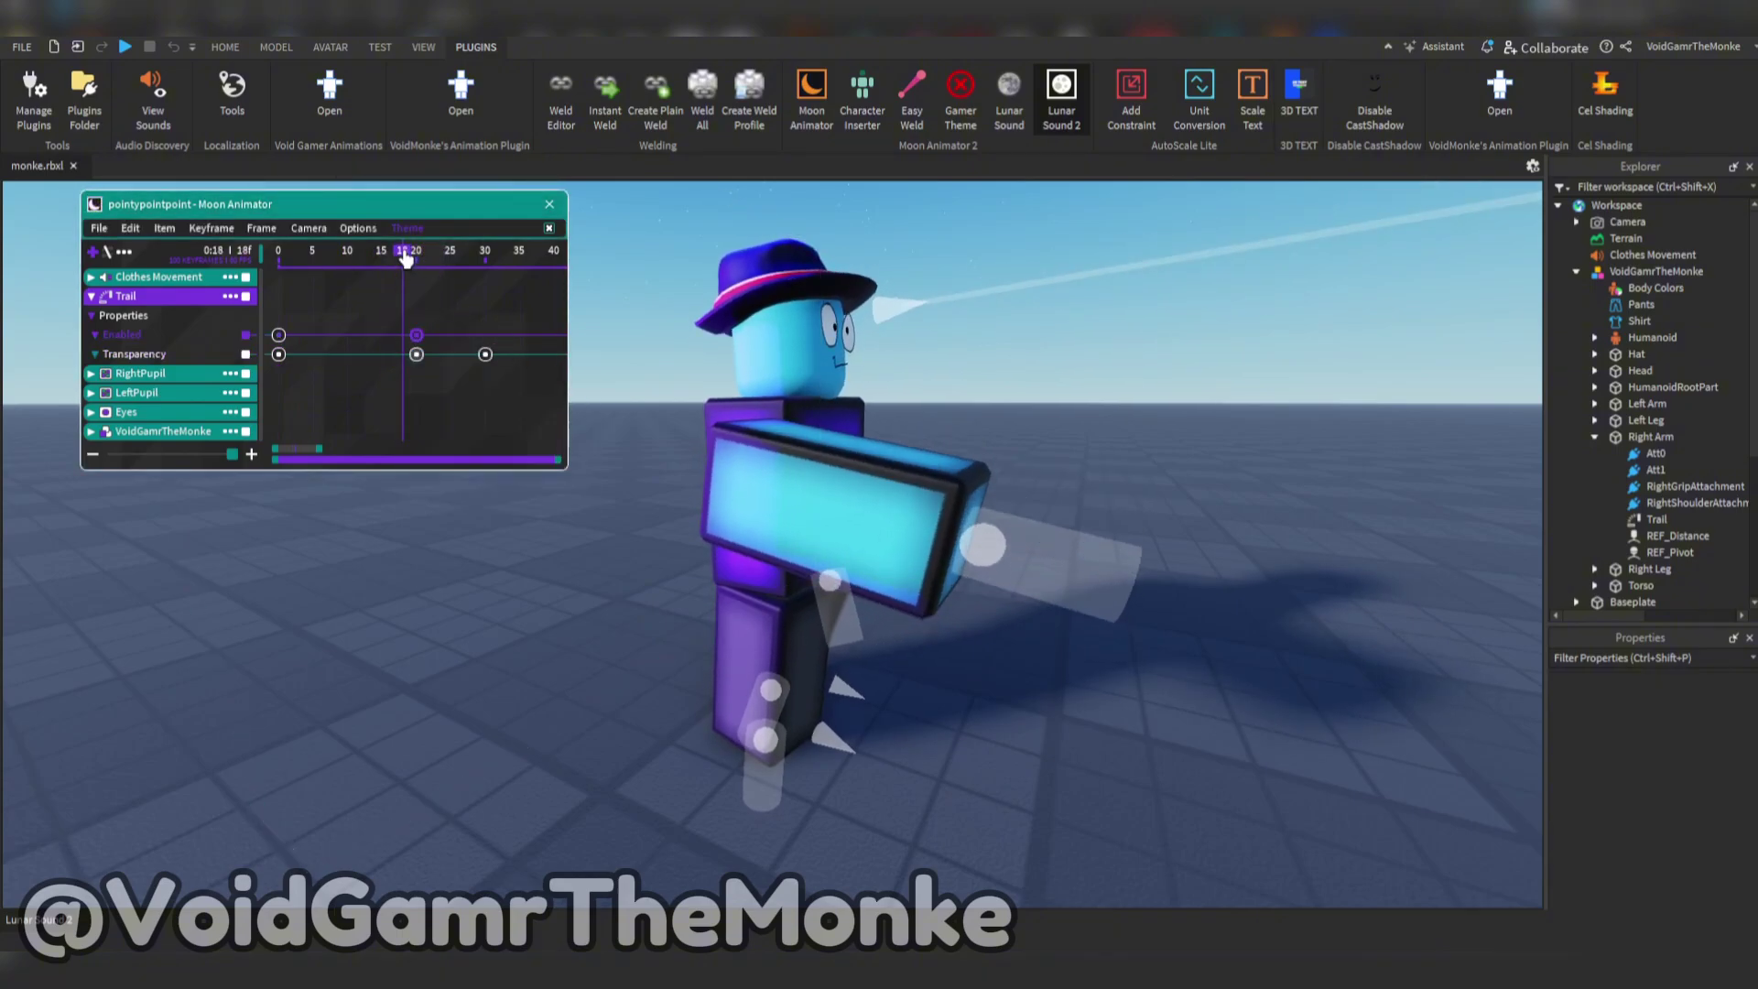
left_click_drag(406, 258, 182, 313)
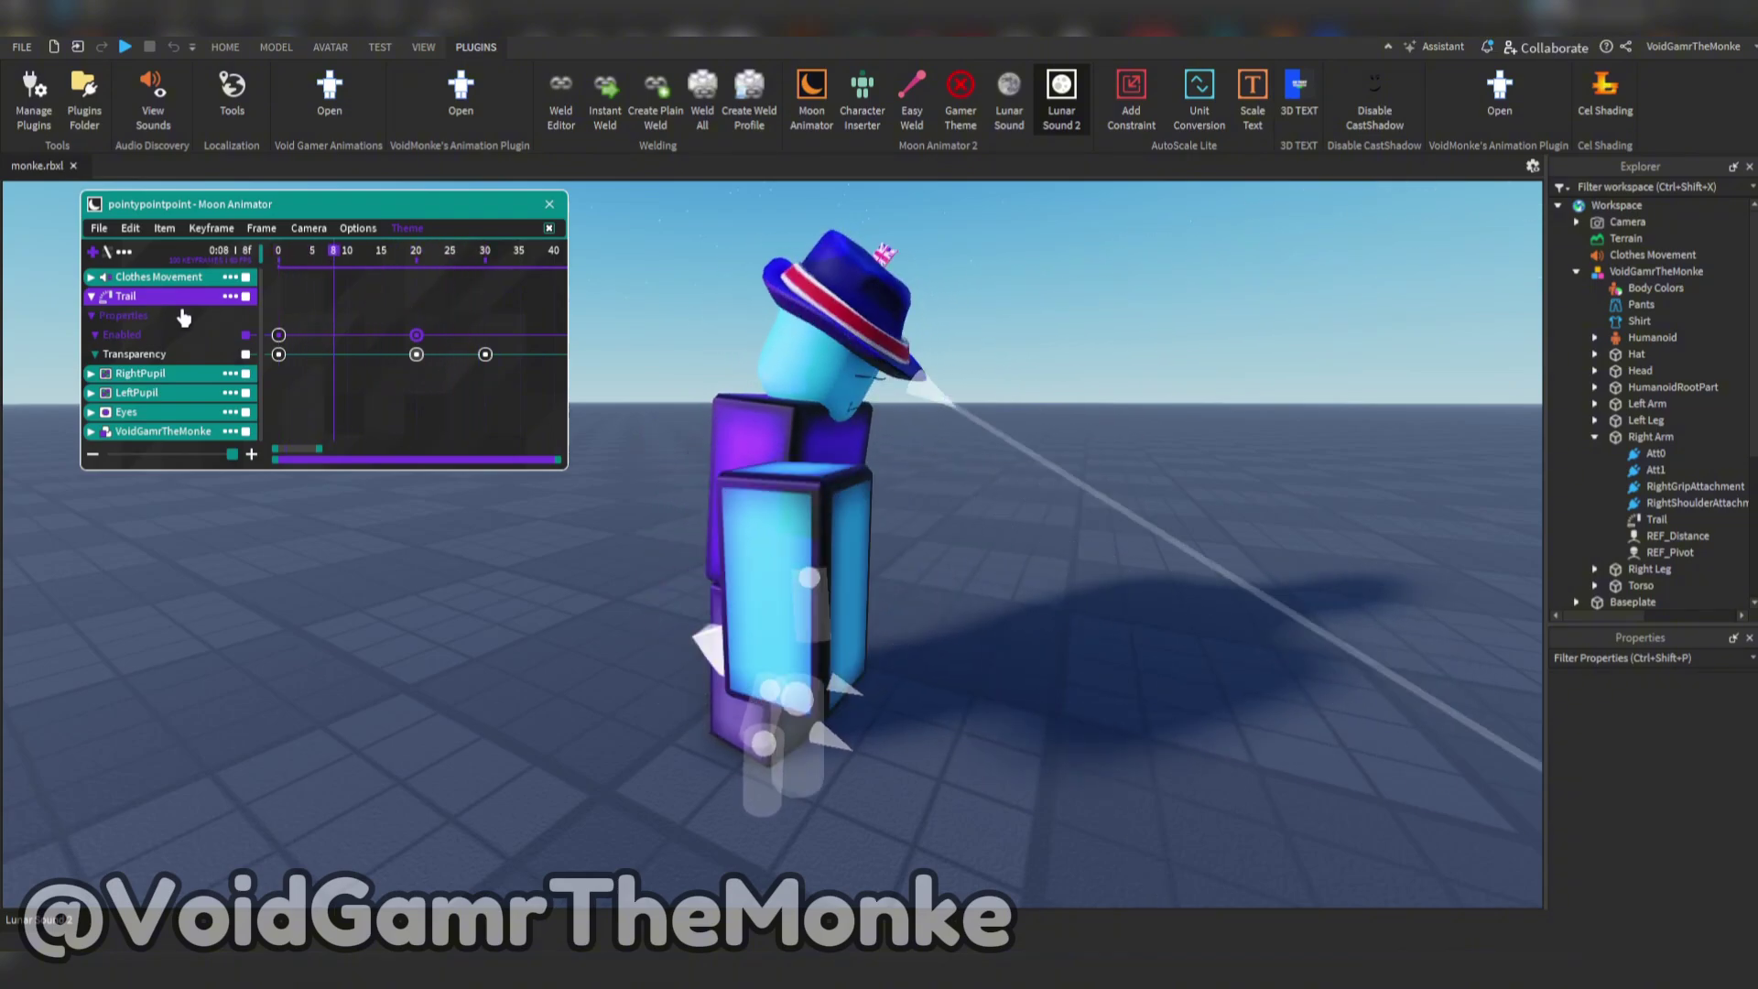
left_click_drag(471, 260, 492, 273)
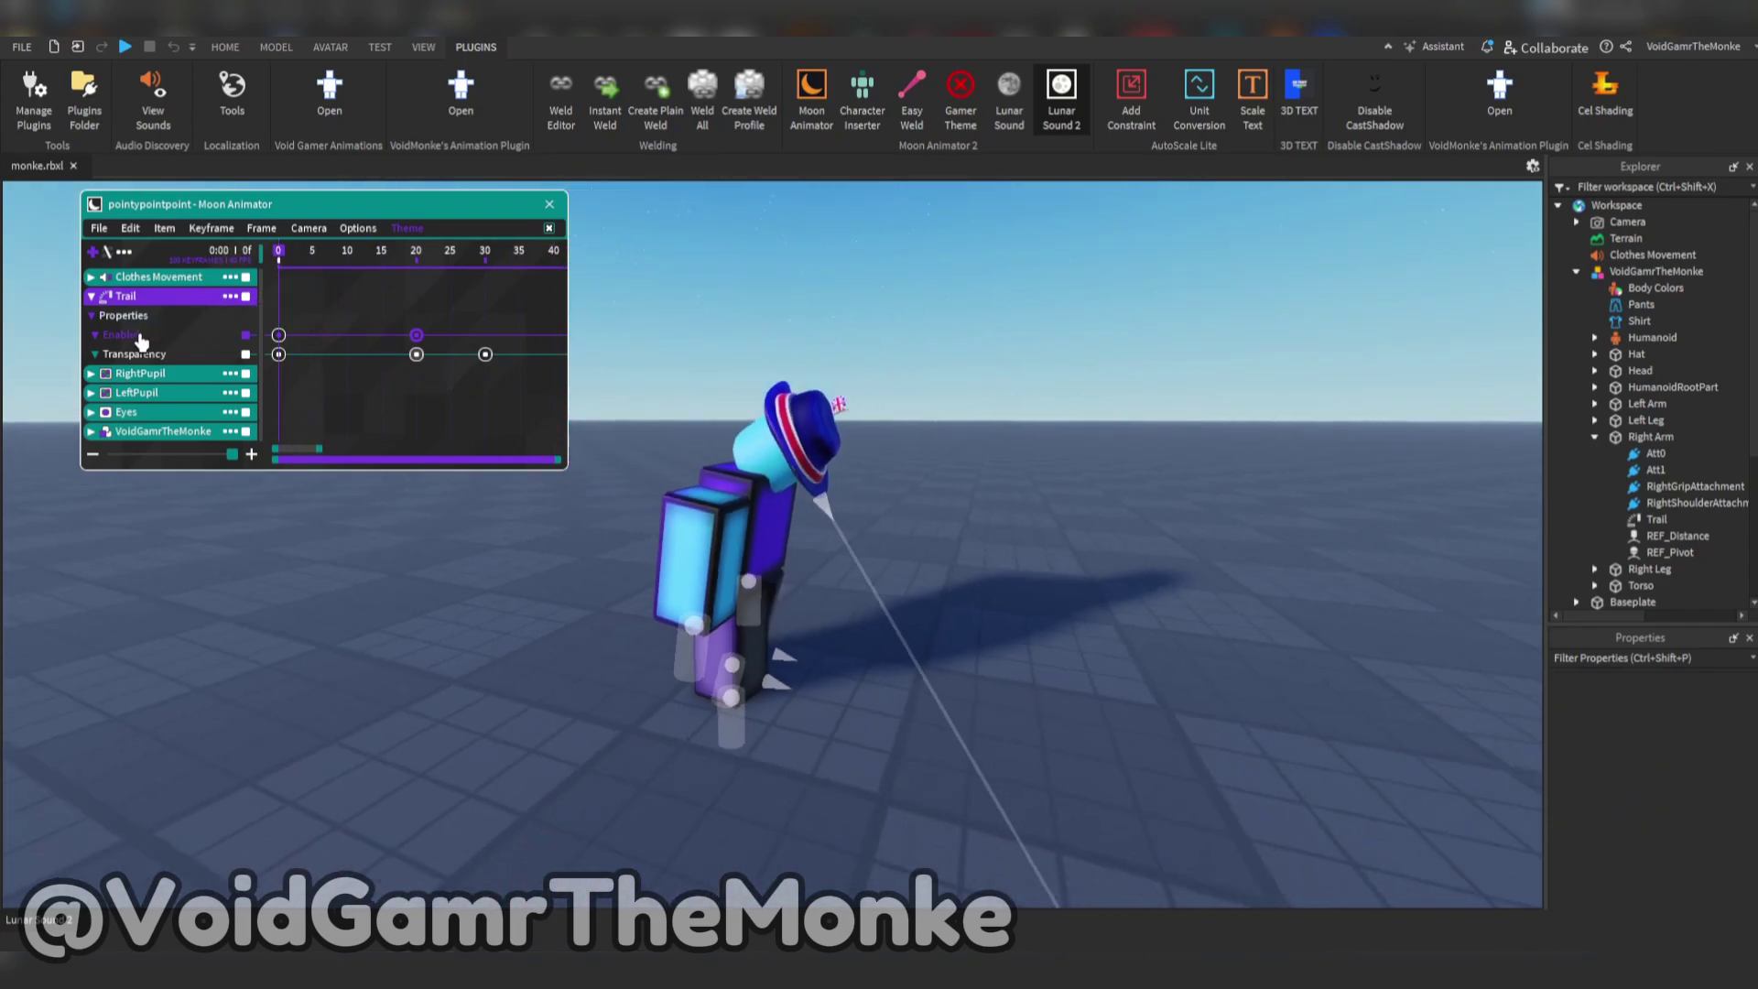
Step: Review the animatable properties of the Trail item, close its settings and collapse its tracks
left_click(91, 295)
left_click(230, 297)
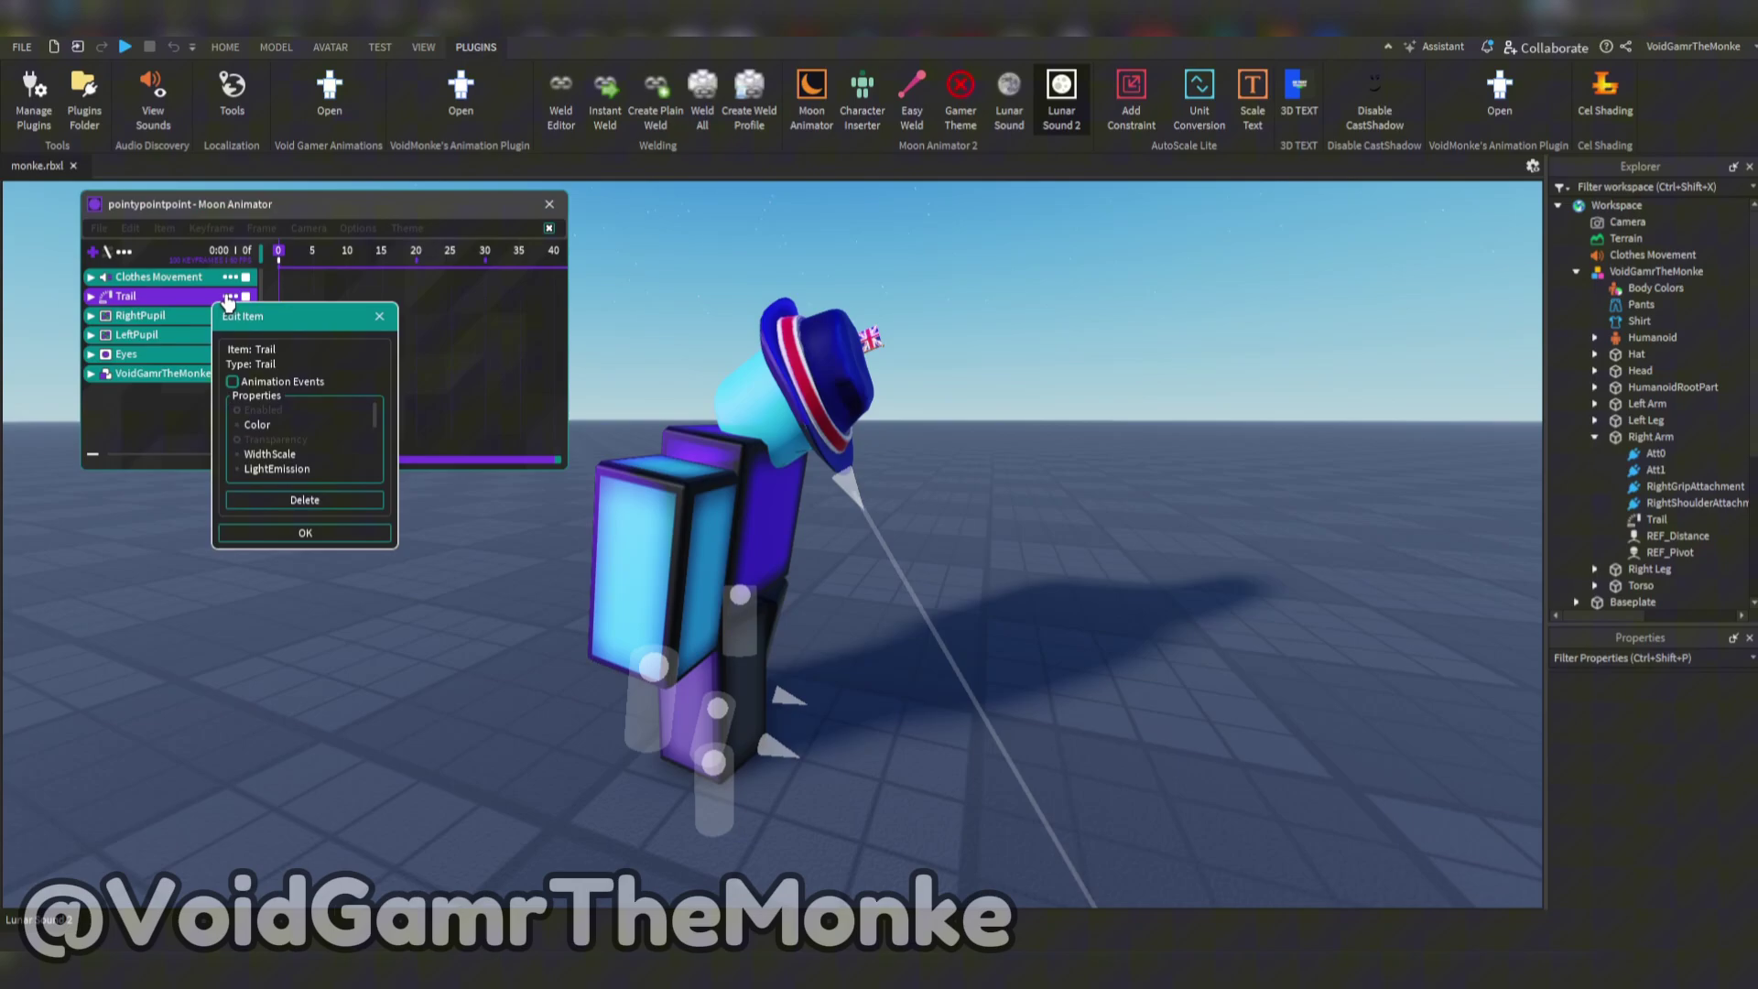
left_click(379, 316)
left_click(90, 296)
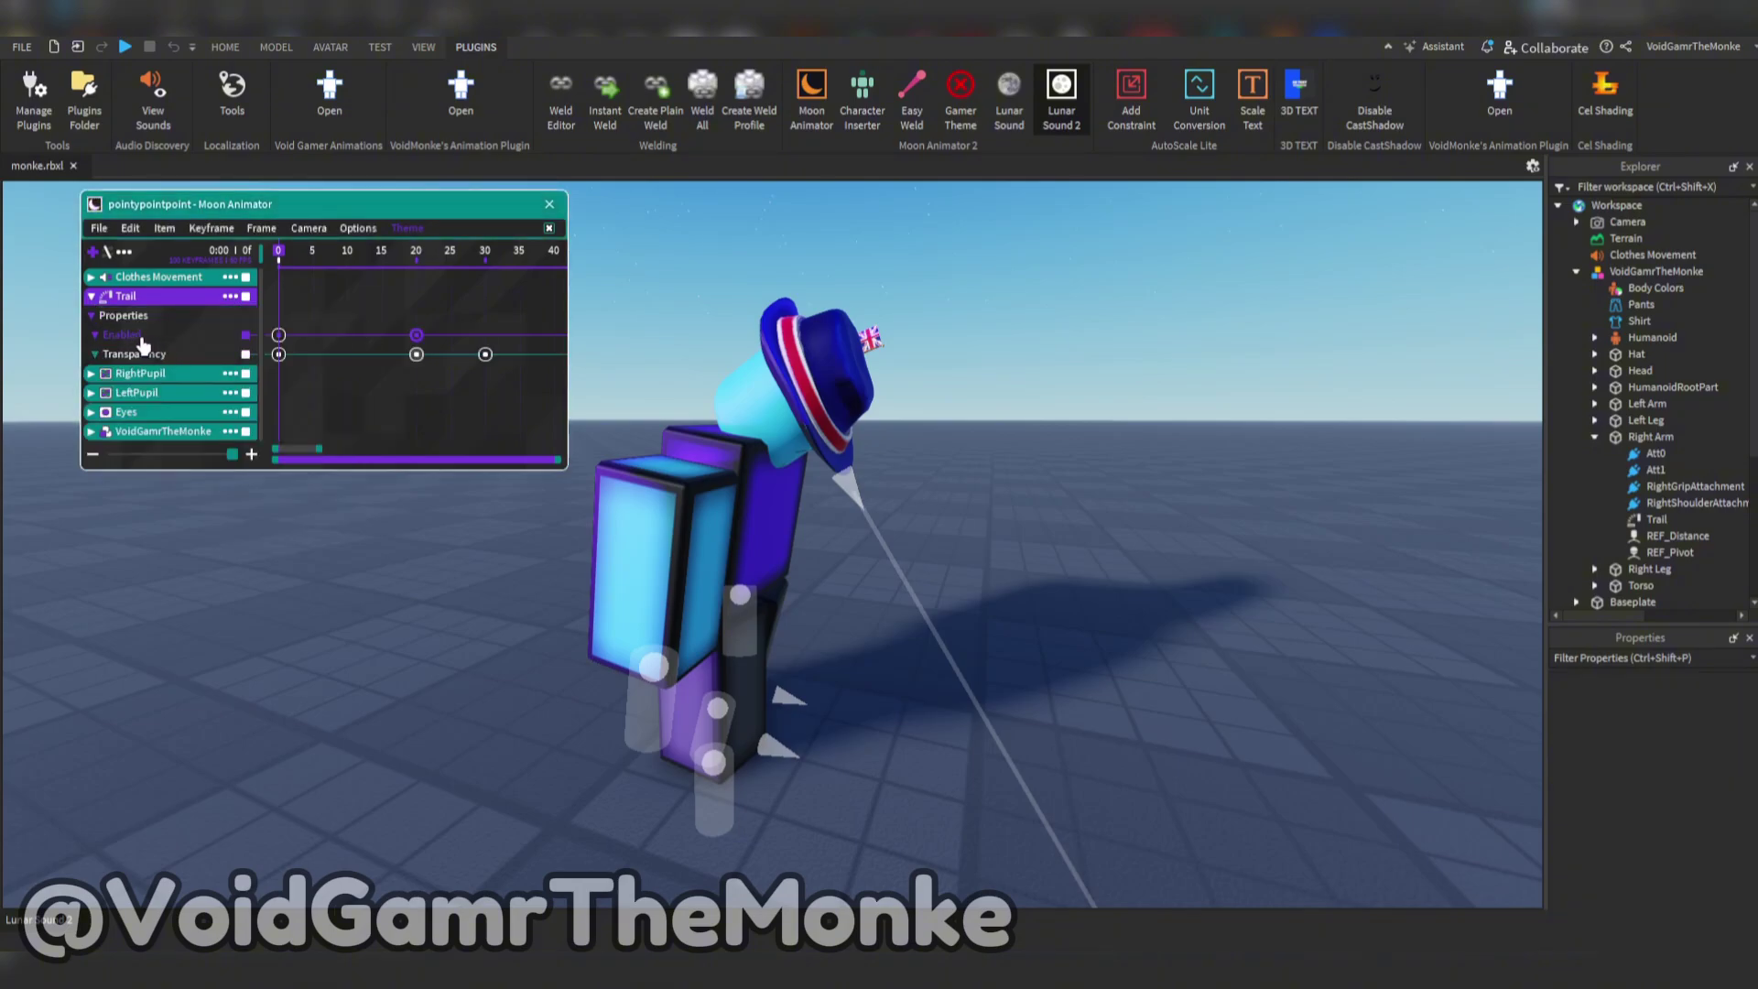
left_click(93, 296)
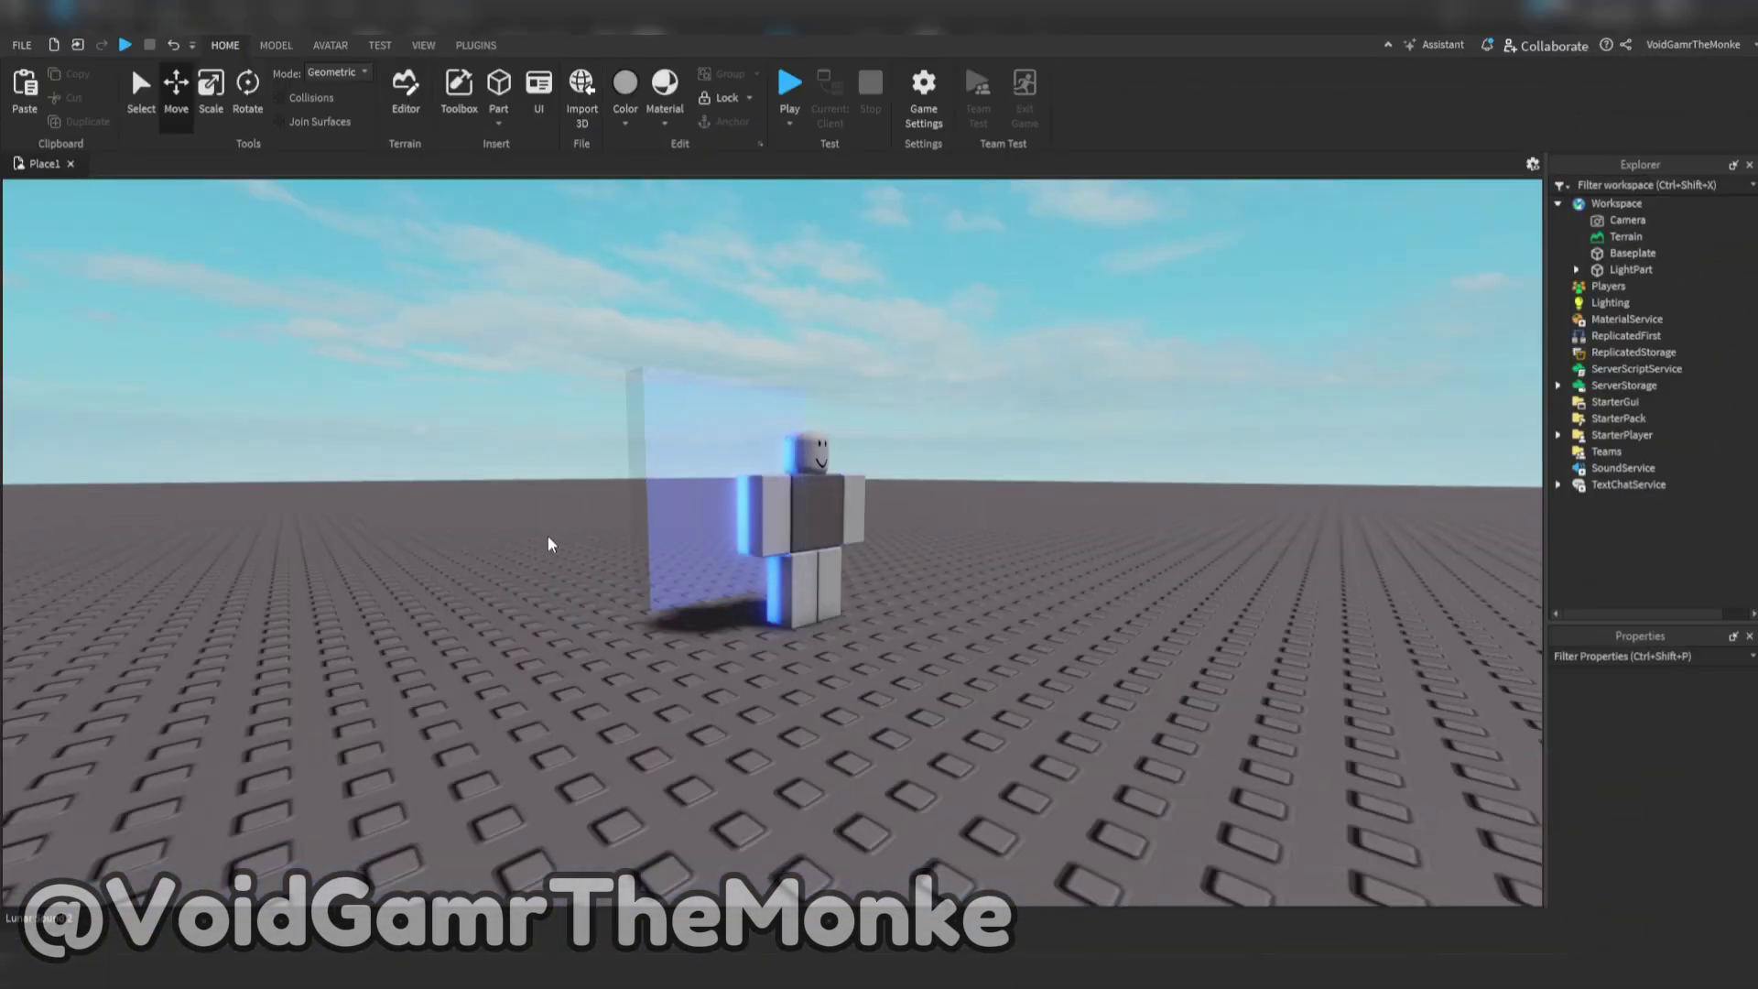
Step: Examine the LightPart placed behind the example rig in Place1 and show its child objects
scroll(549, 549, "up", 5)
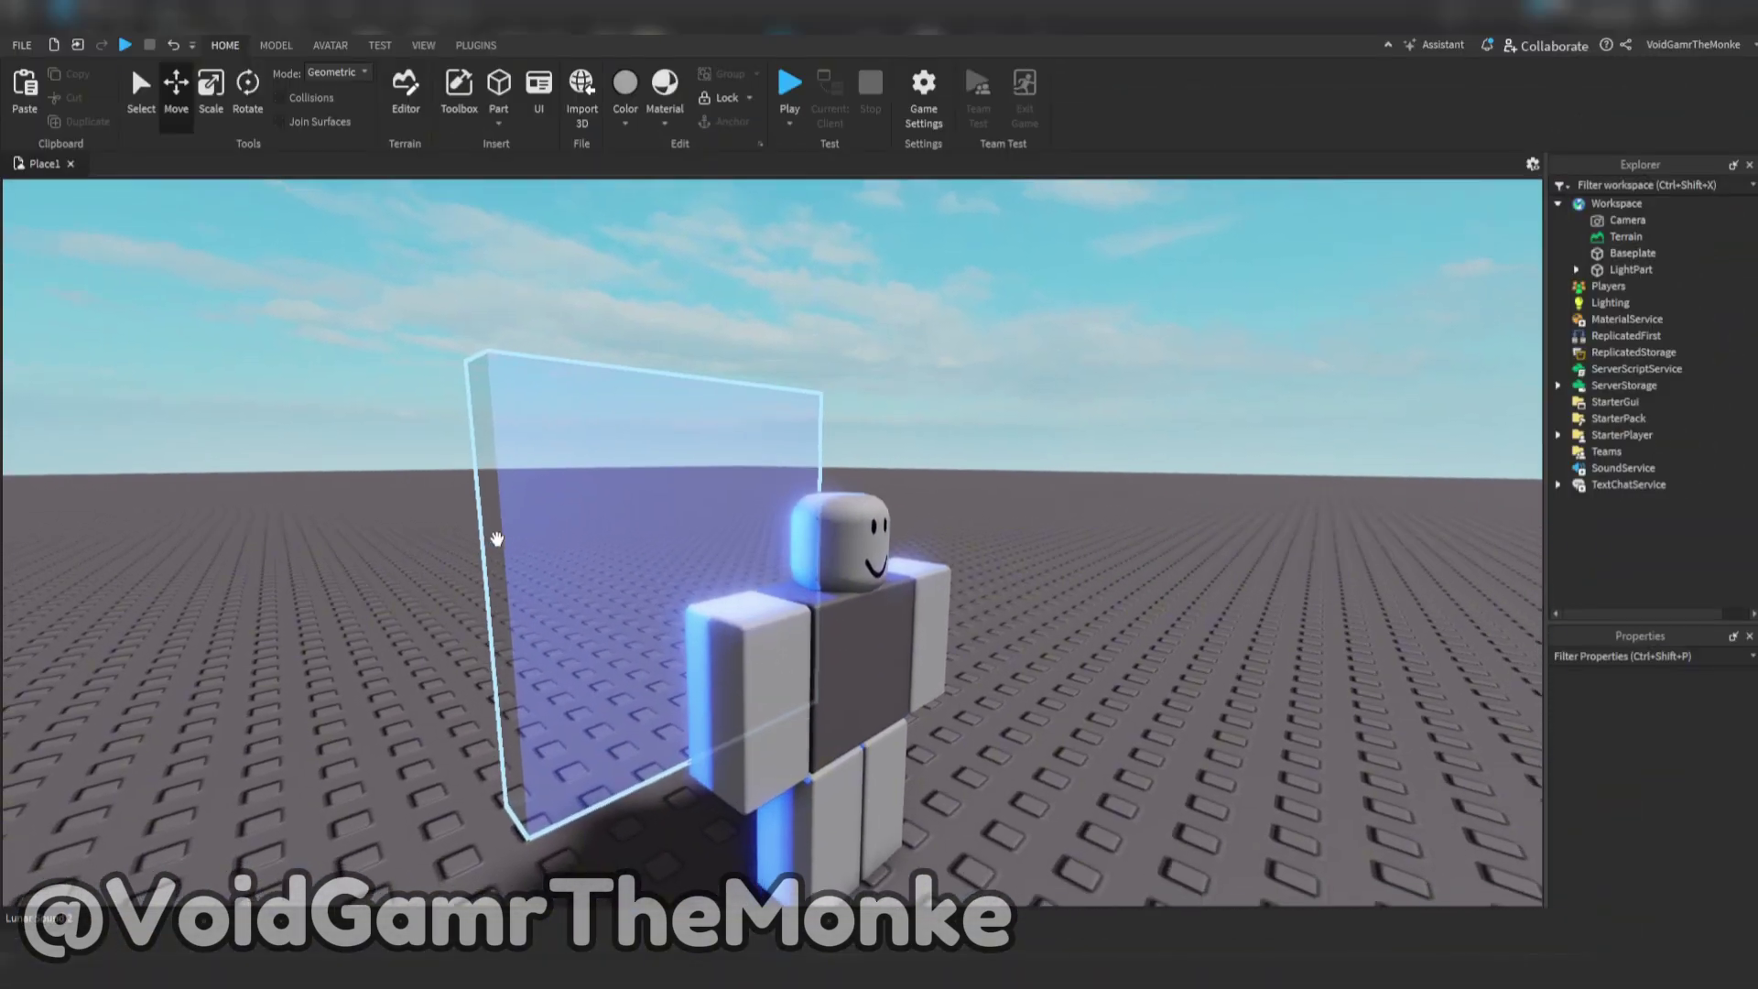
scroll(496, 538, "down", 6)
scroll(498, 544, "up", 6)
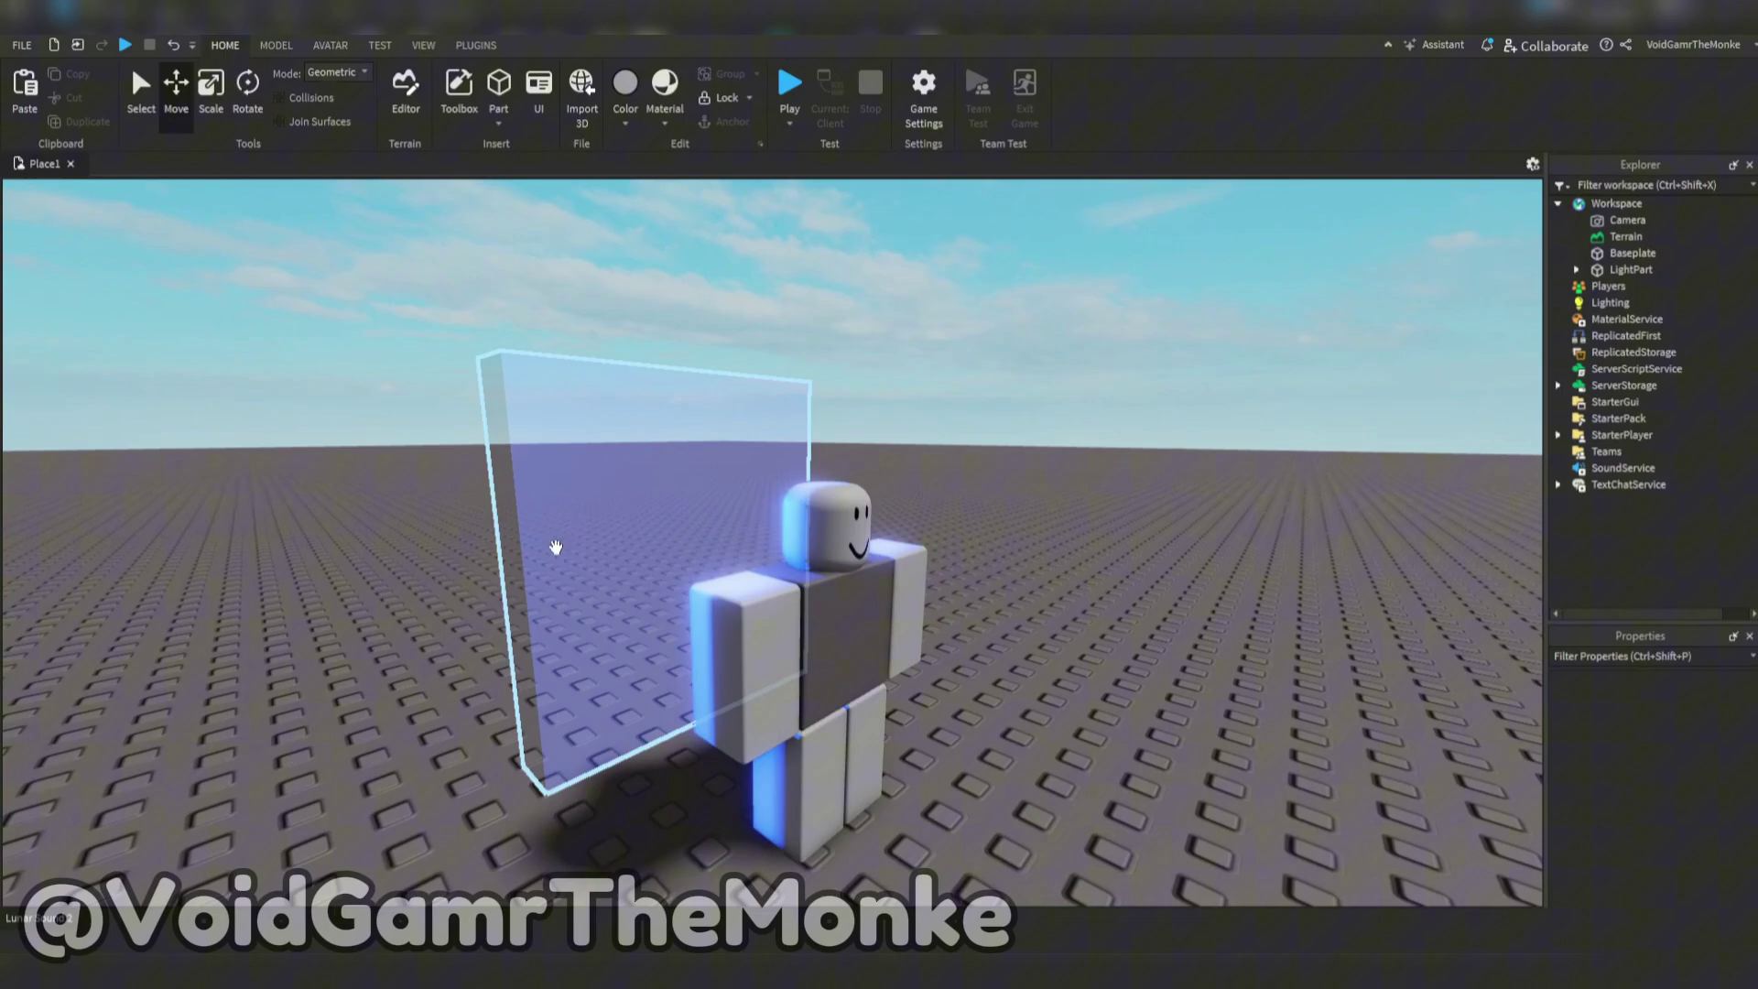
right_click_drag(556, 546, 628, 510)
left_click(628, 509)
scroll(776, 455, "down", 2)
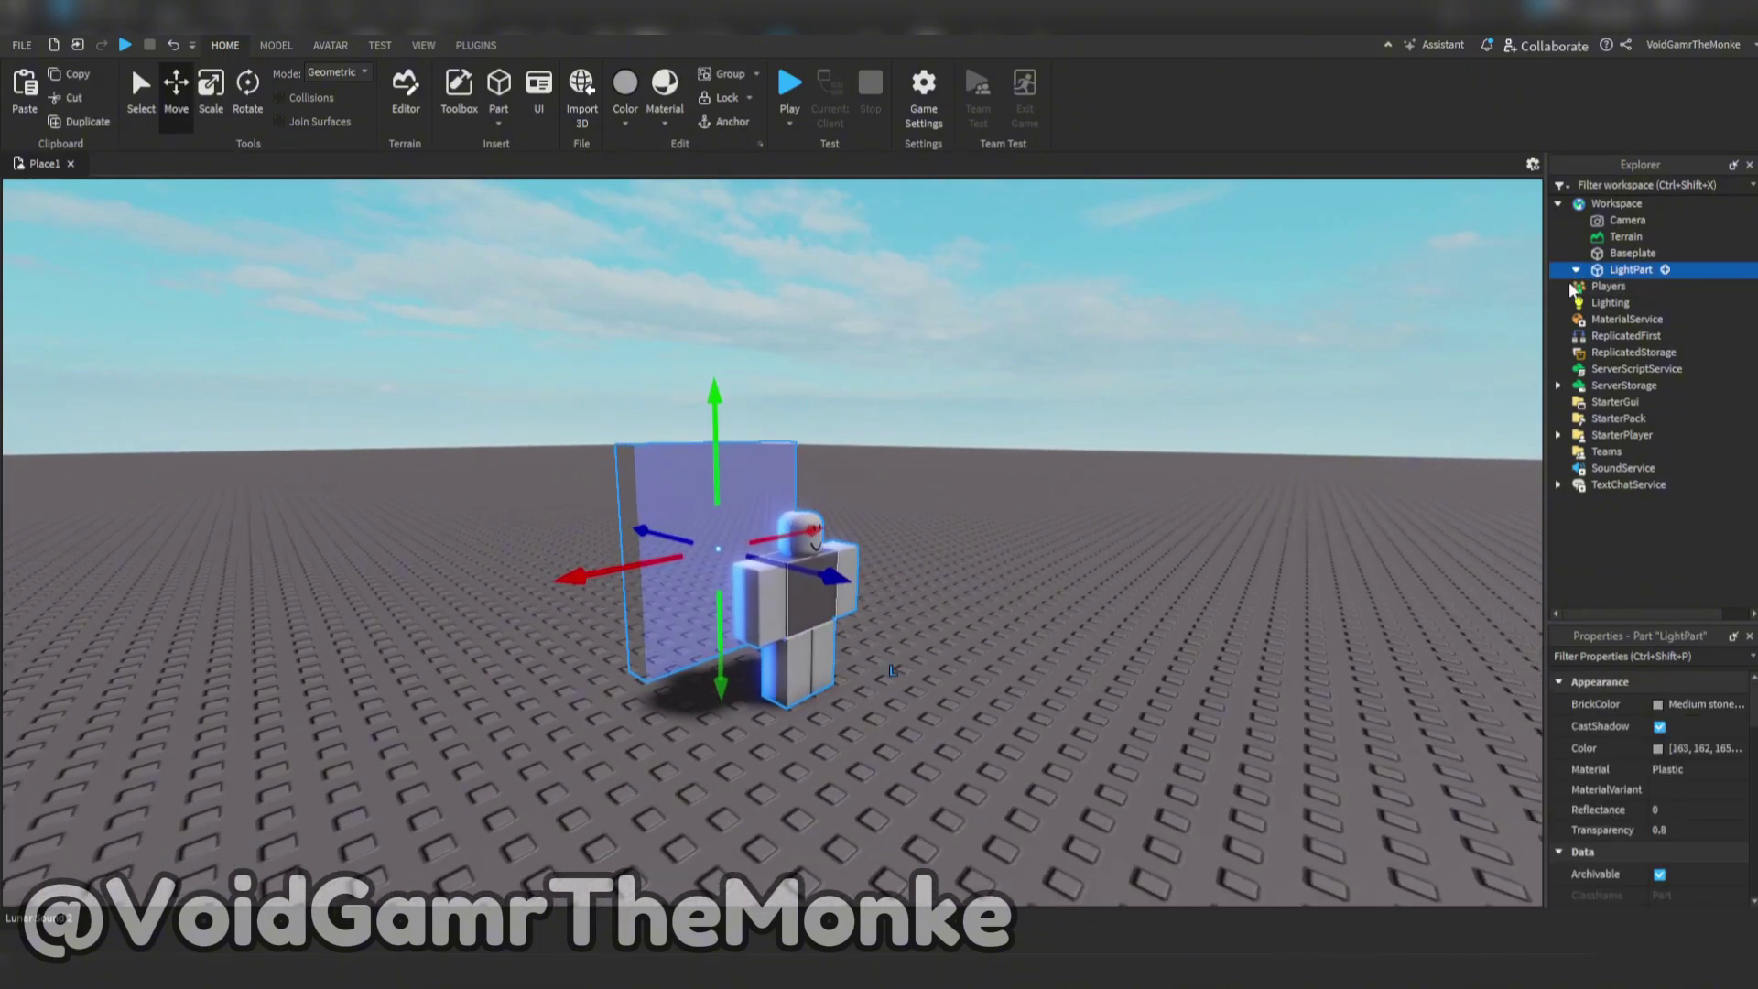
left_click(1509, 332)
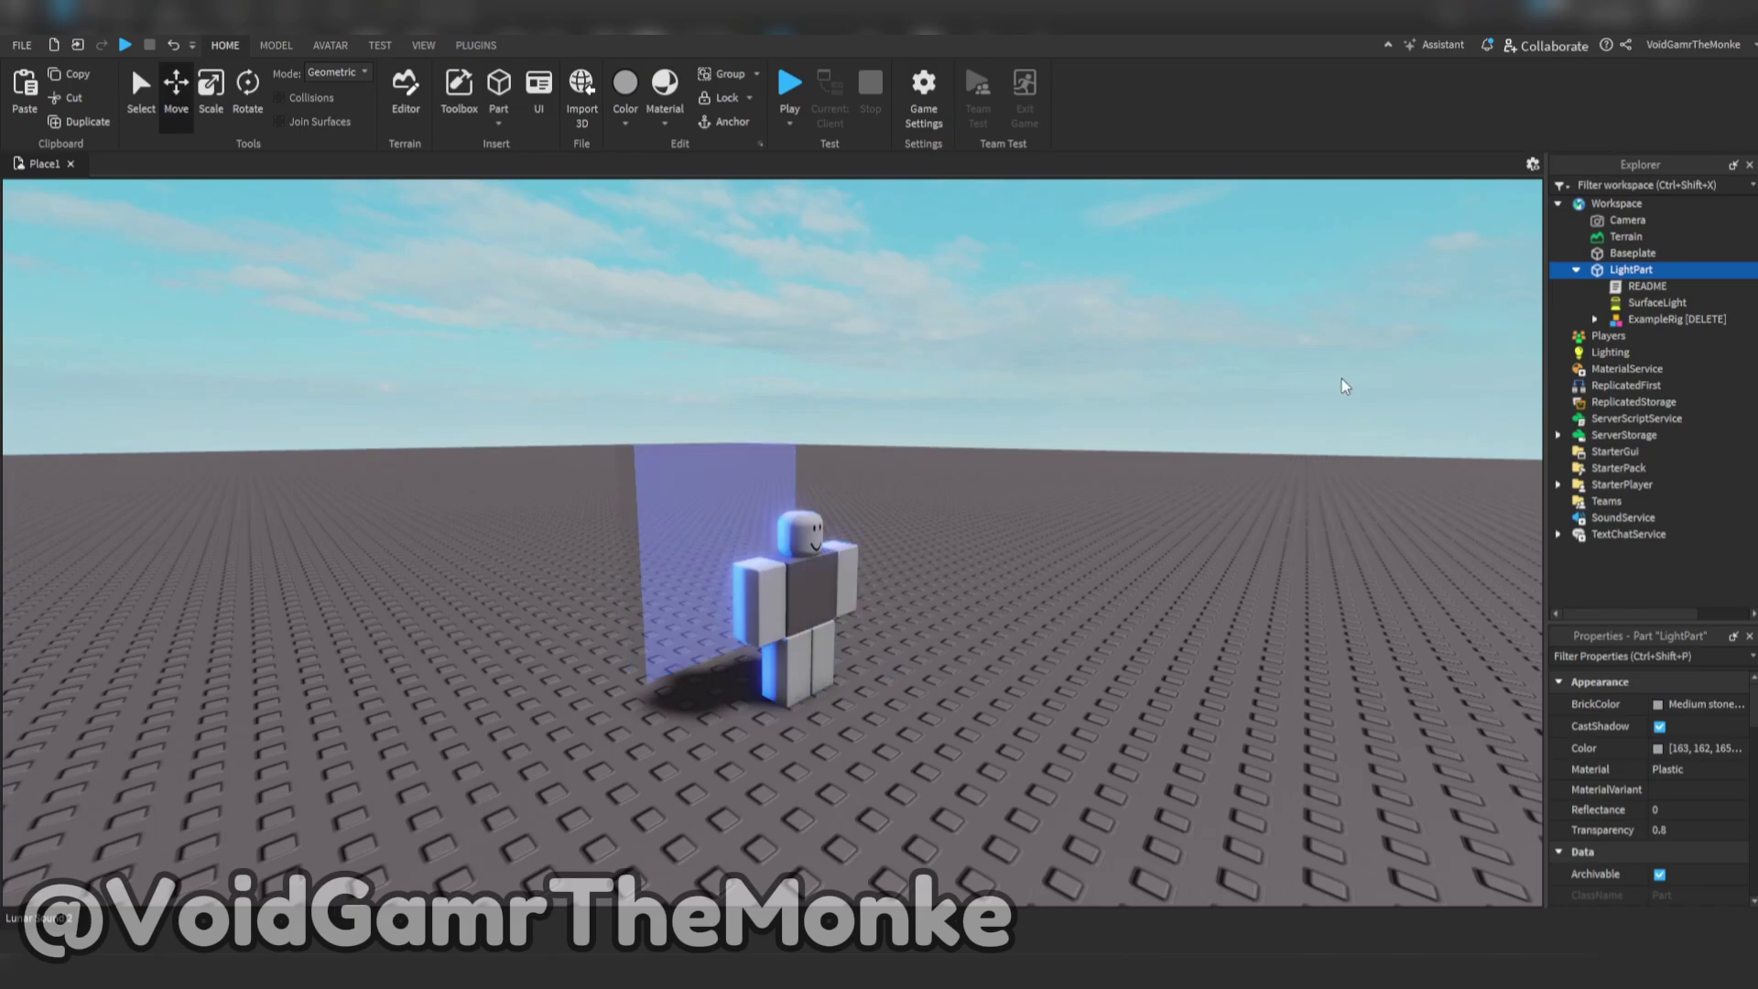
right_click_drag(1332, 382, 1332, 383)
key("w")
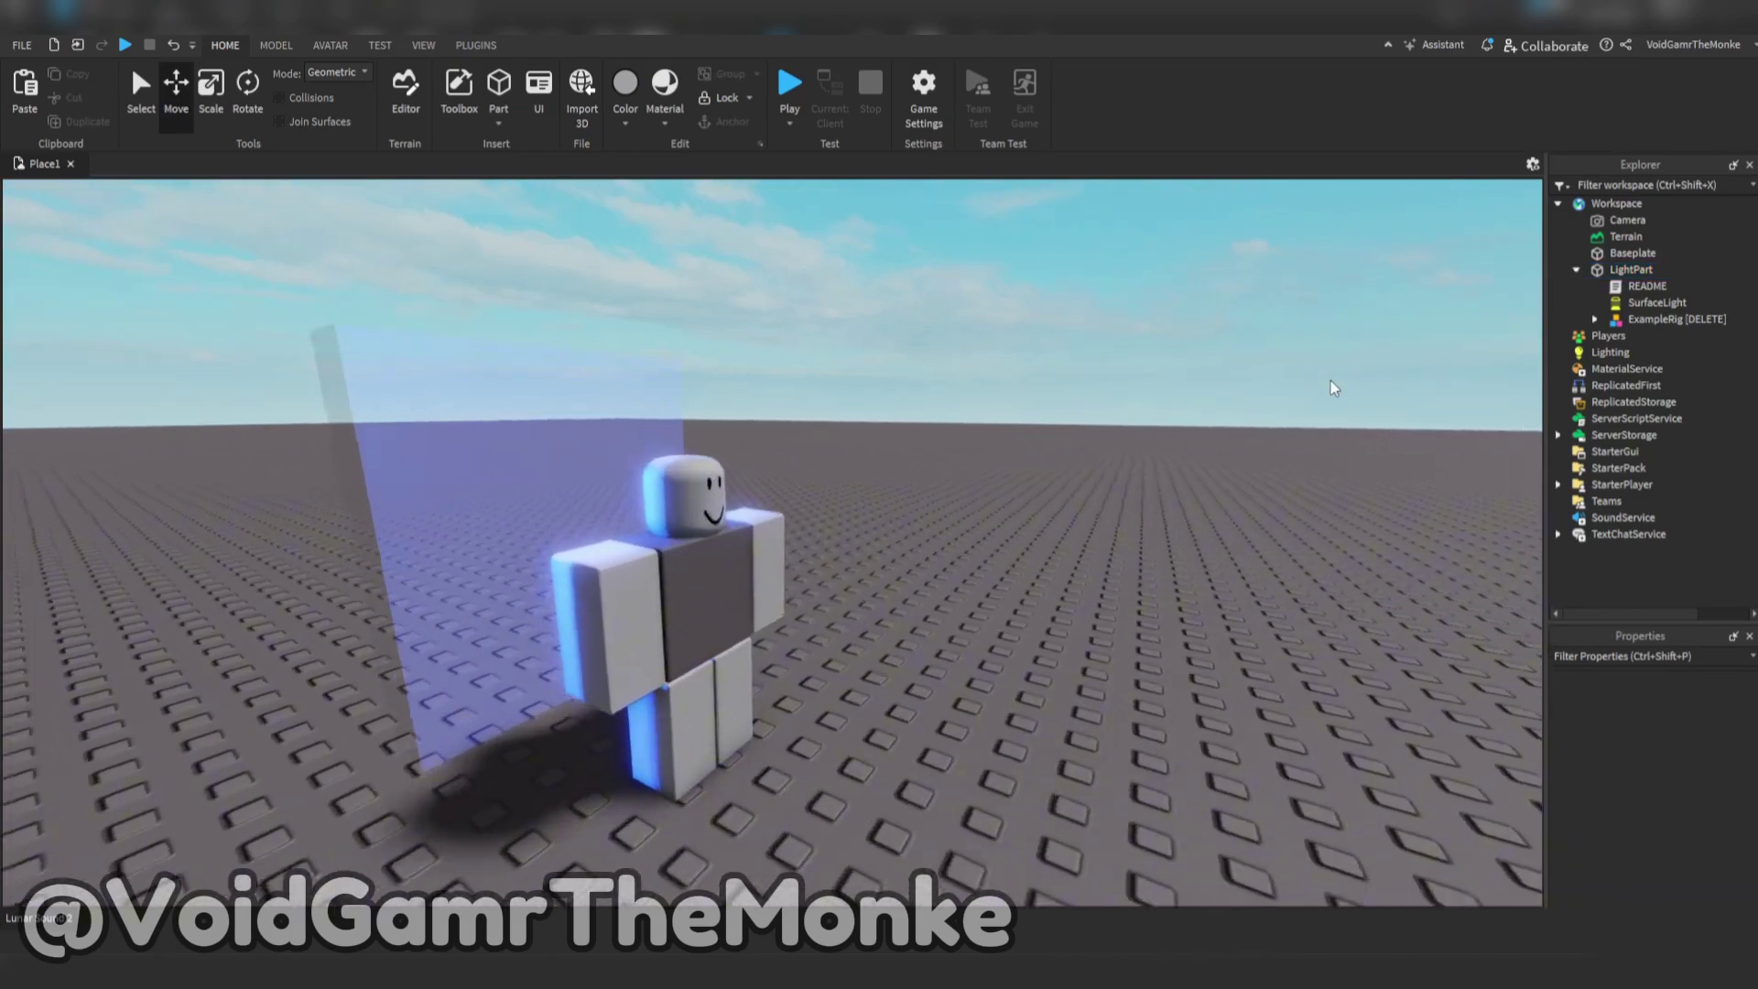
scroll(1332, 388, "down", 5)
Step: Set the LightPart's Transparency to 1 and deselect it to view the lit rig
left_click(1630, 269)
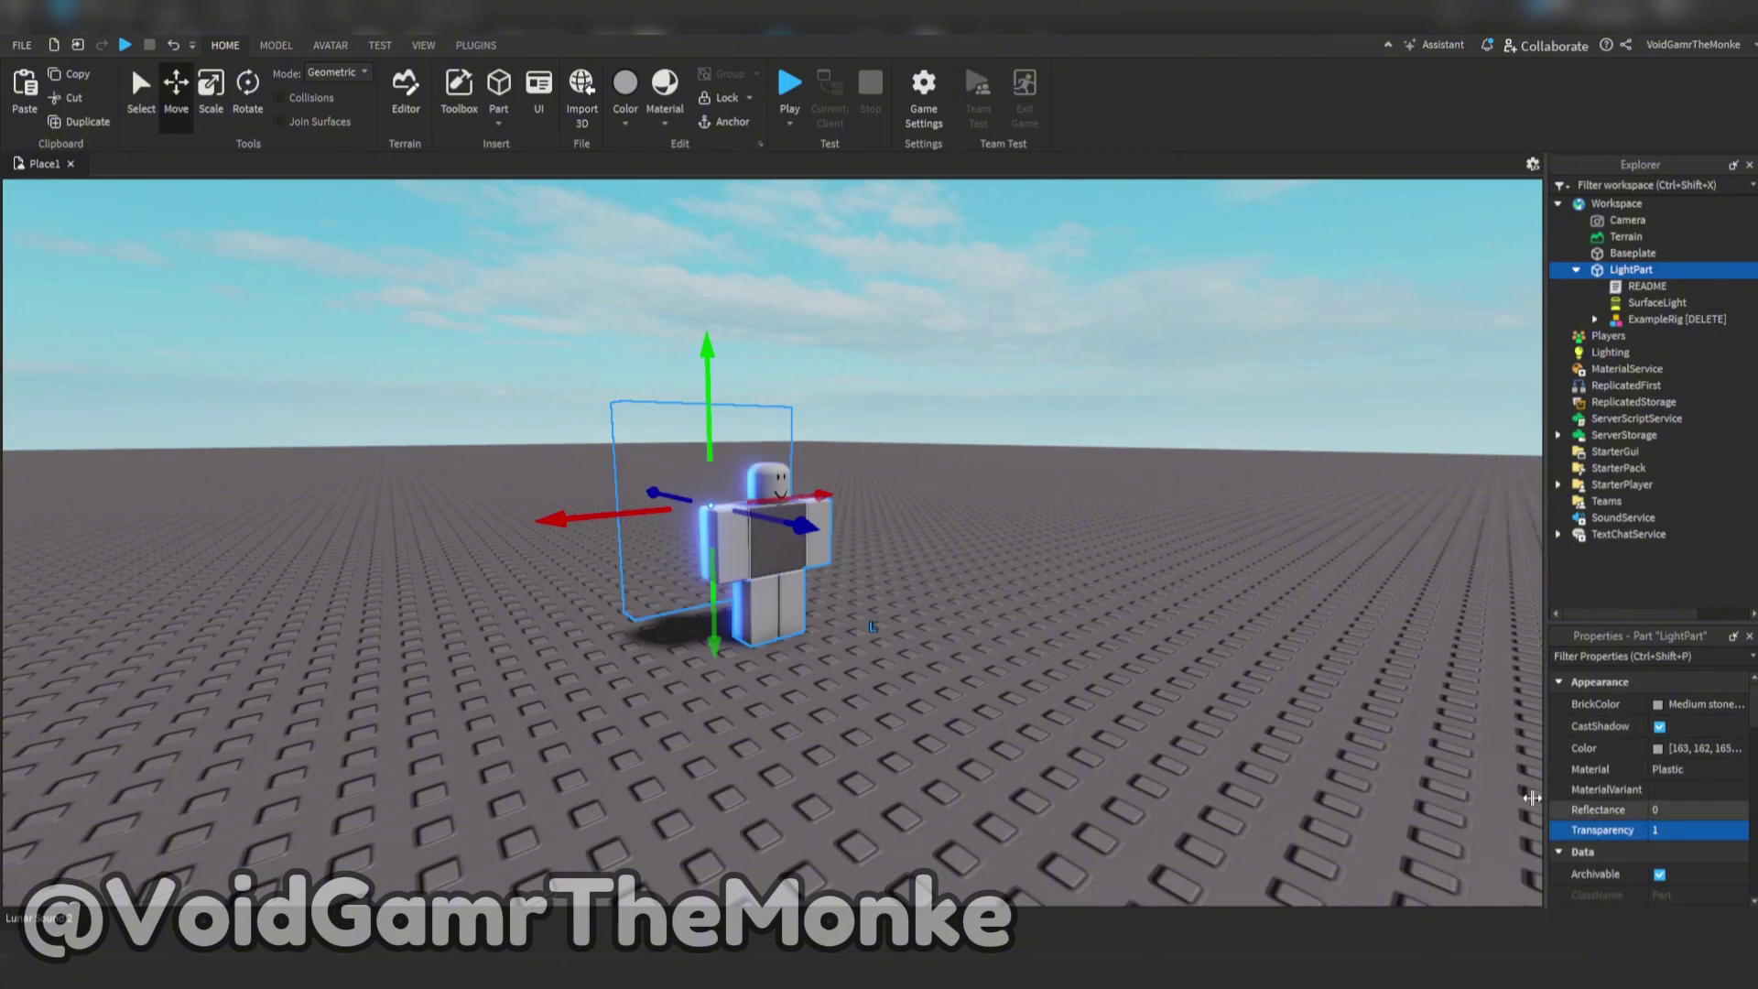
left_click(1110, 620)
scroll(1110, 620, "up", 5)
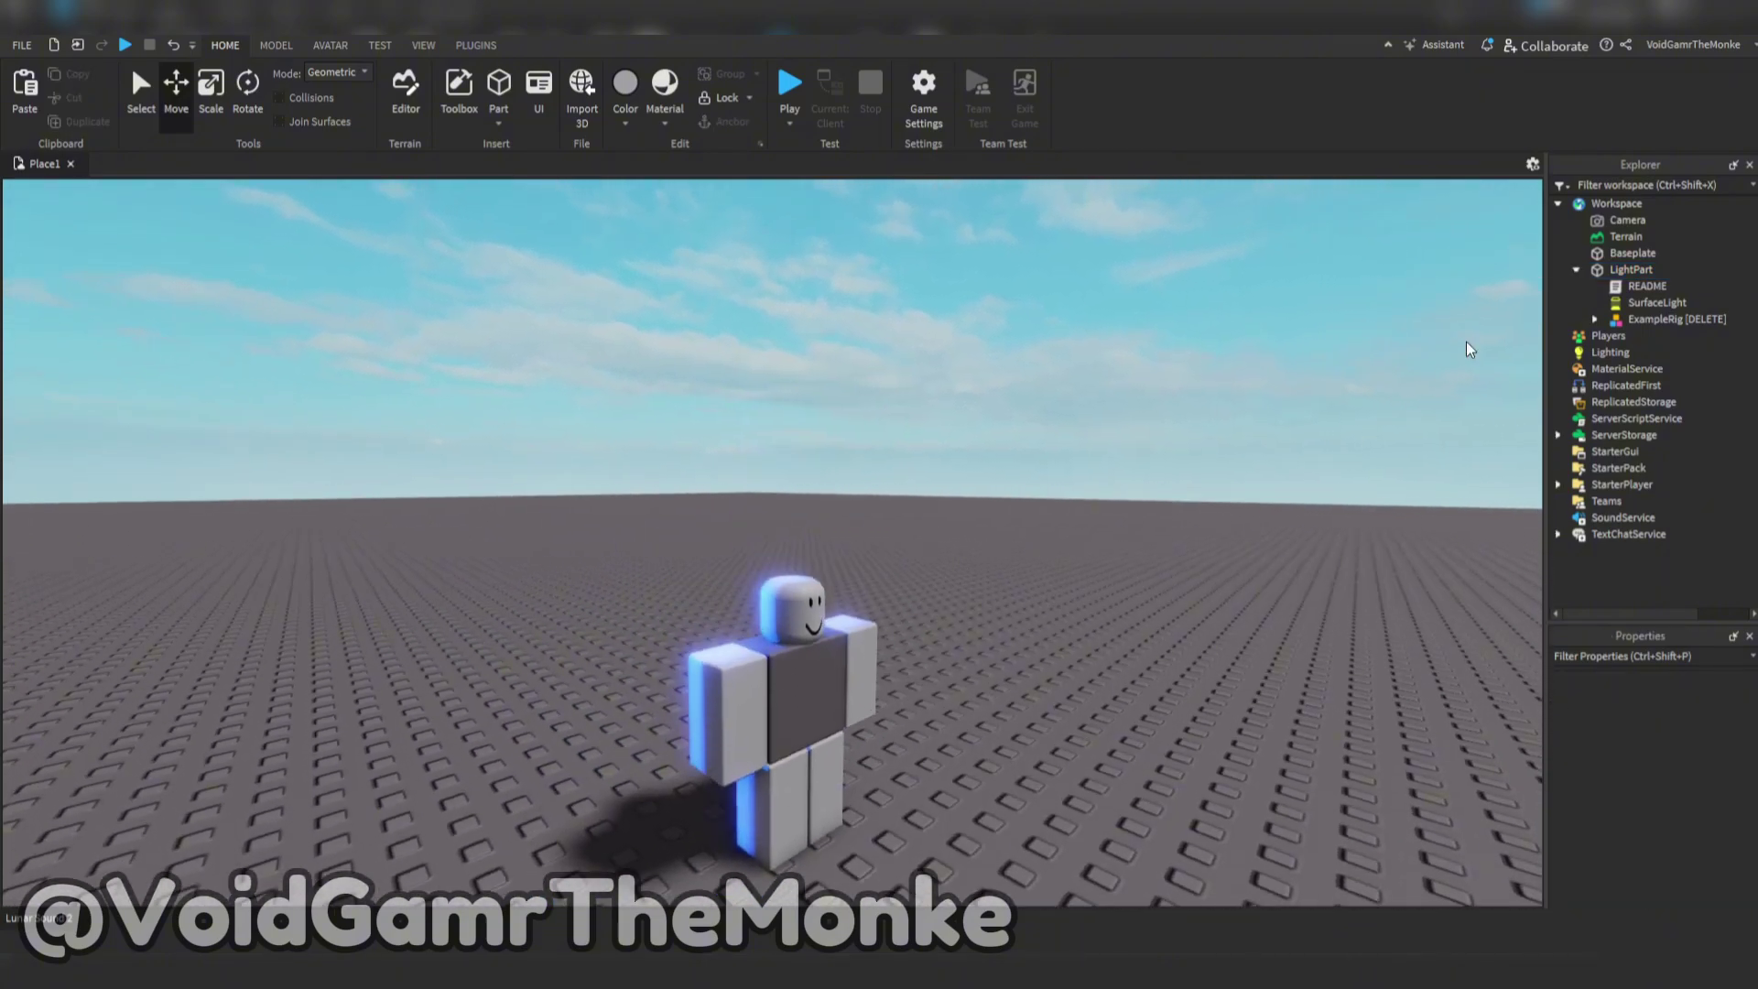
Step: Set the LightPart's Transparency to 0.8 and deselect it
left_click(1631, 269)
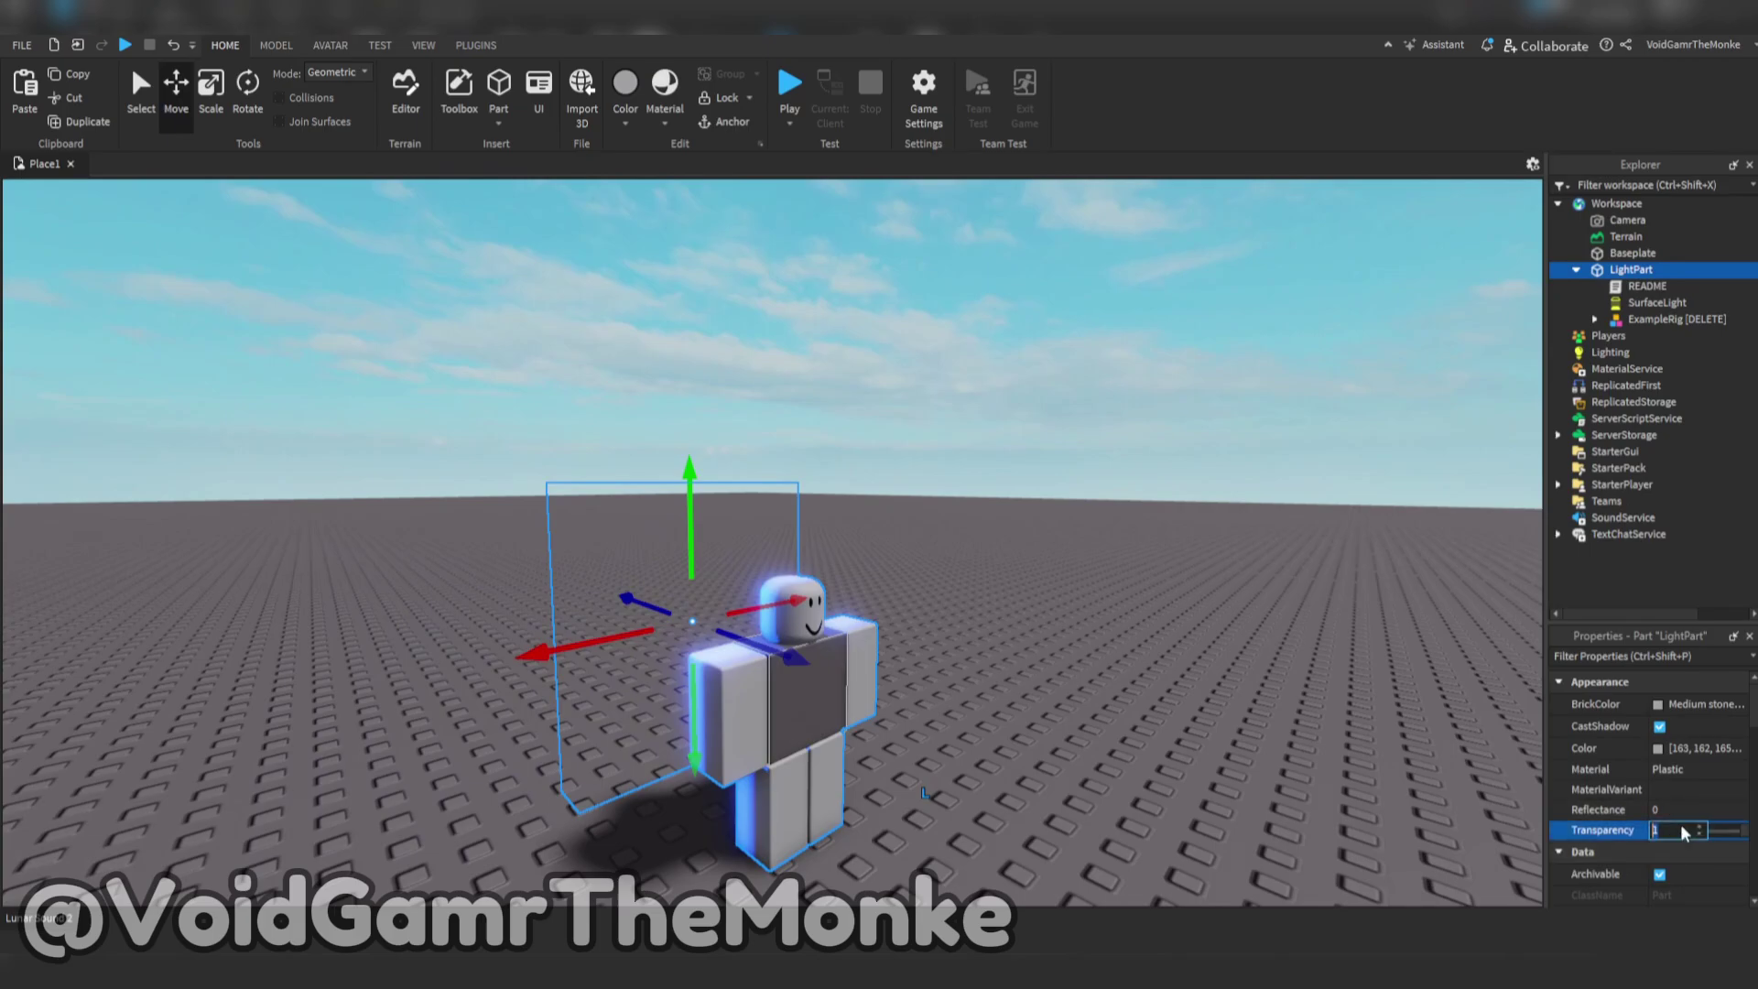
key("BackSpace")
type("0.8")
key("Return")
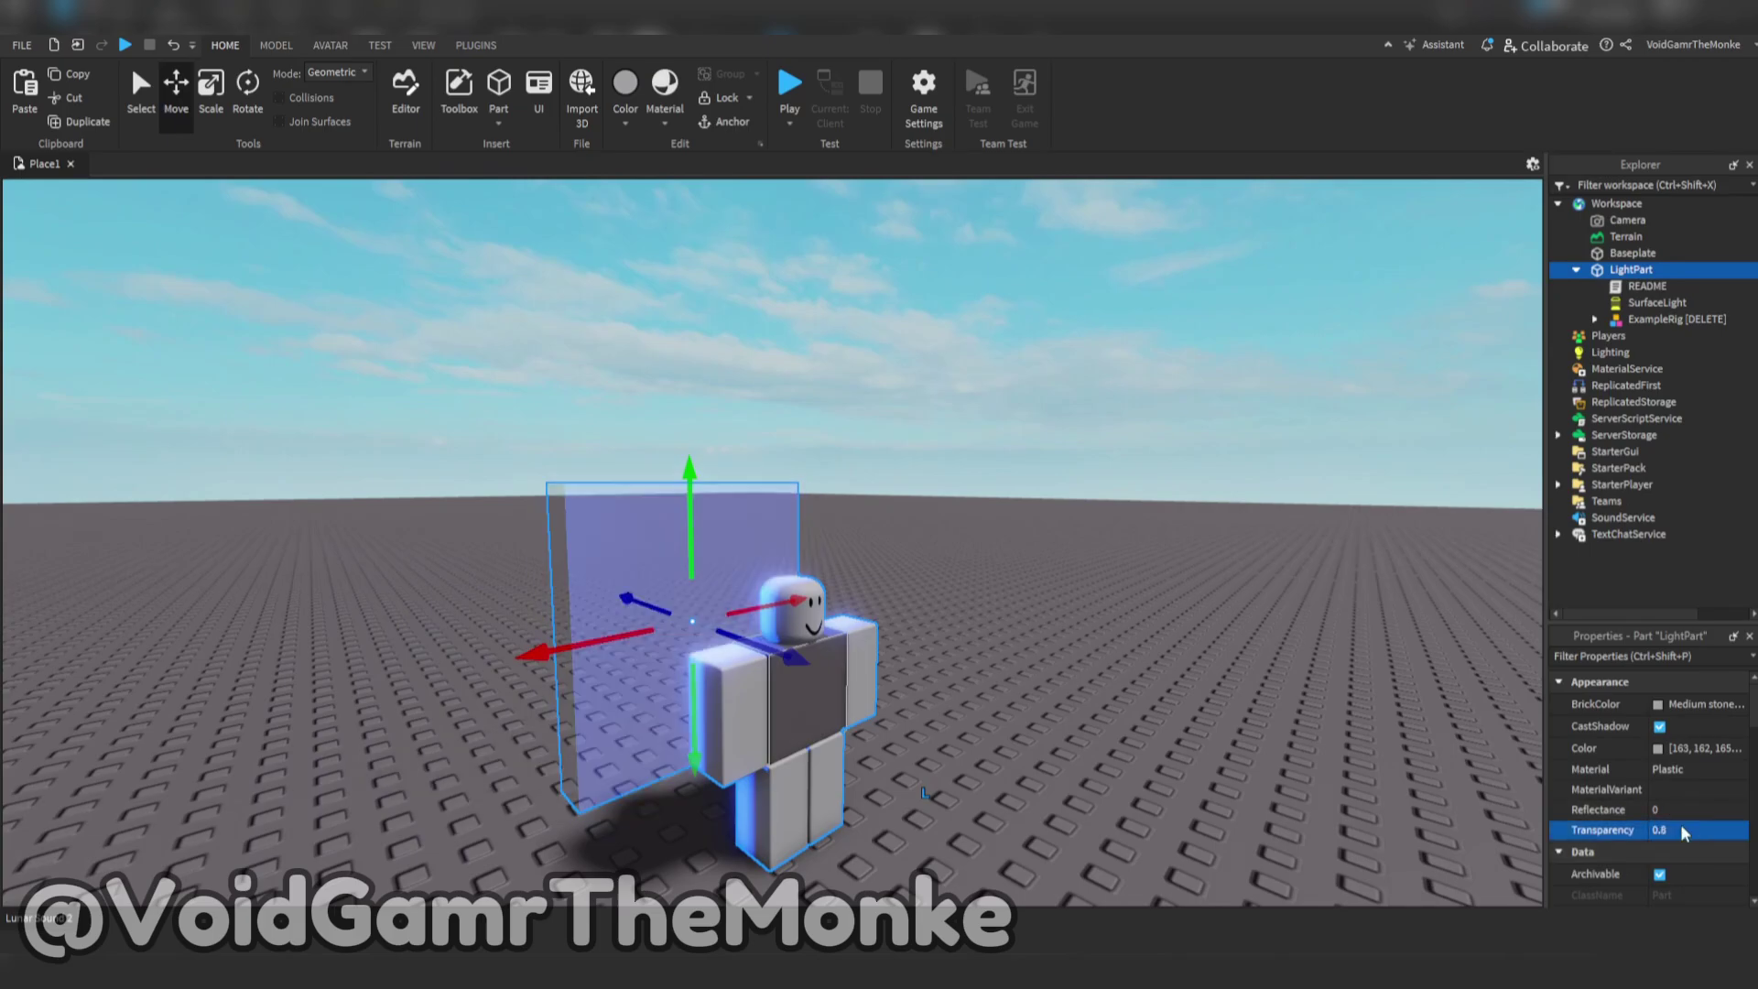
left_click(1157, 485)
Step: Examine the rim light on the rig from several distances and side angles
scroll(1154, 482, "up", 3)
scroll(1147, 479, "down", 5)
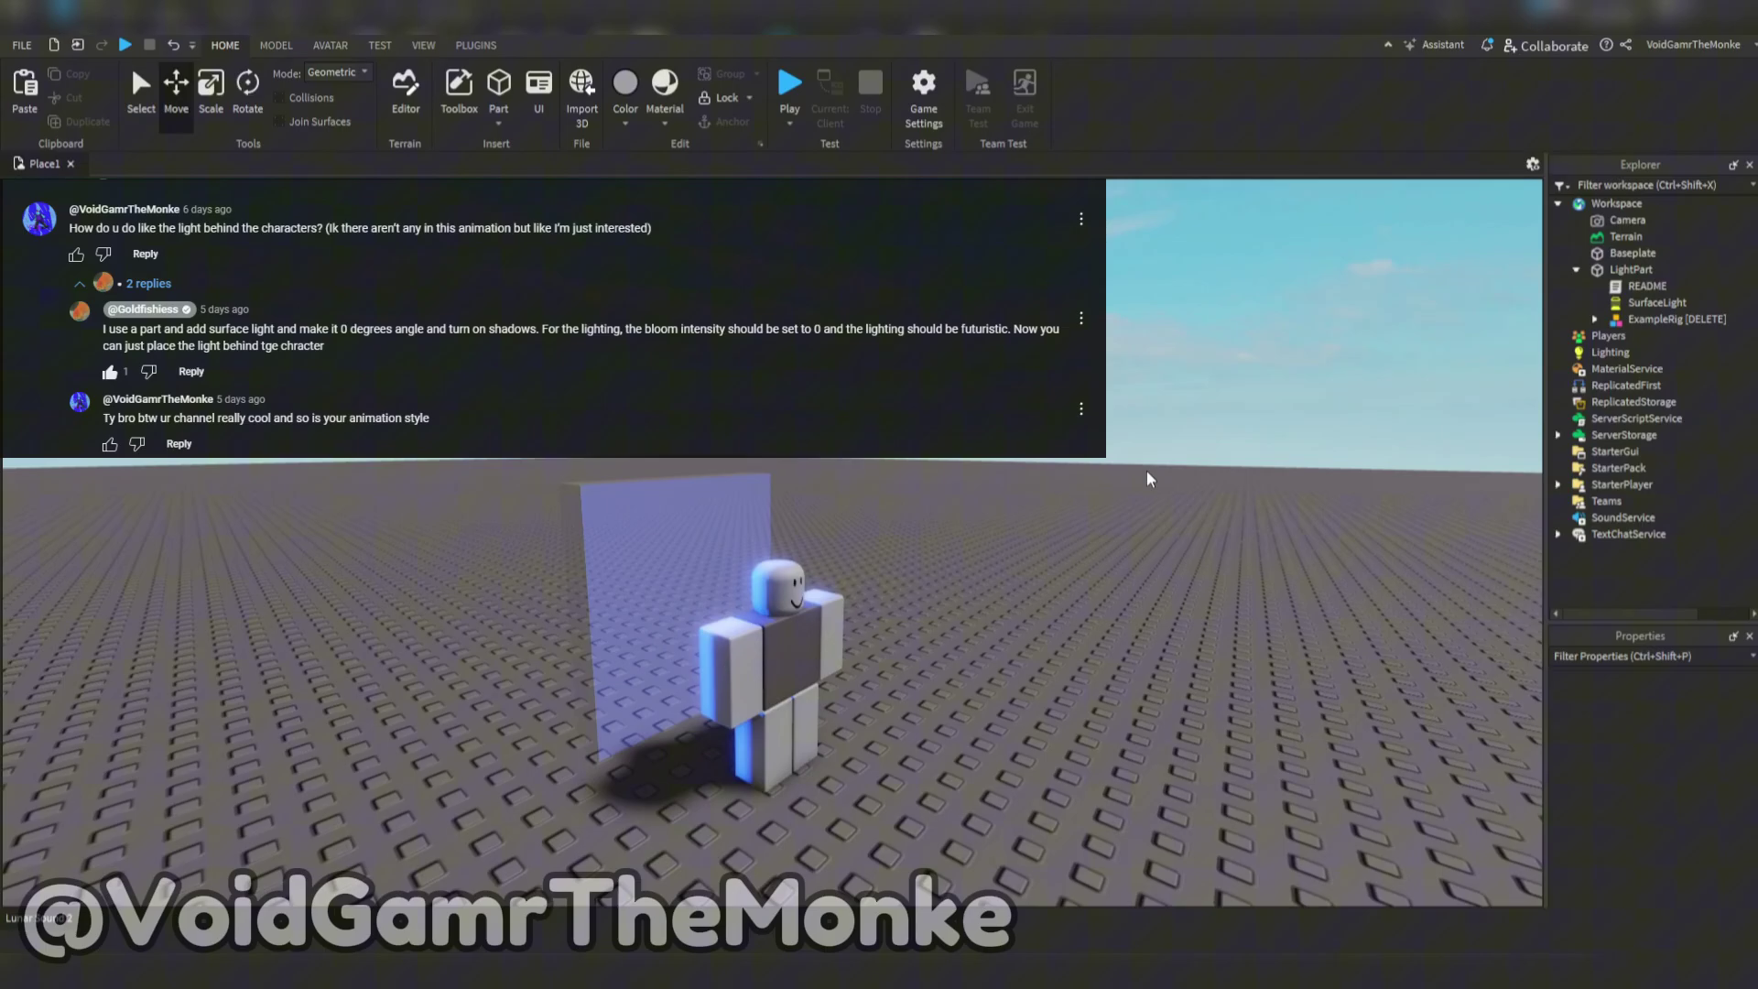
scroll(1147, 480, "up", 4)
mouse_move(1146, 473)
right_mouse_down()
mouse_move(1122, 468)
mouse_move(1132, 478)
right_mouse_up()
key("d")
key("a")
key("d")
key("a")
key("d")
Step: Set the LightPart's Transparency to 1, then select ExampleRig [DELETE]
left_click(1660, 320)
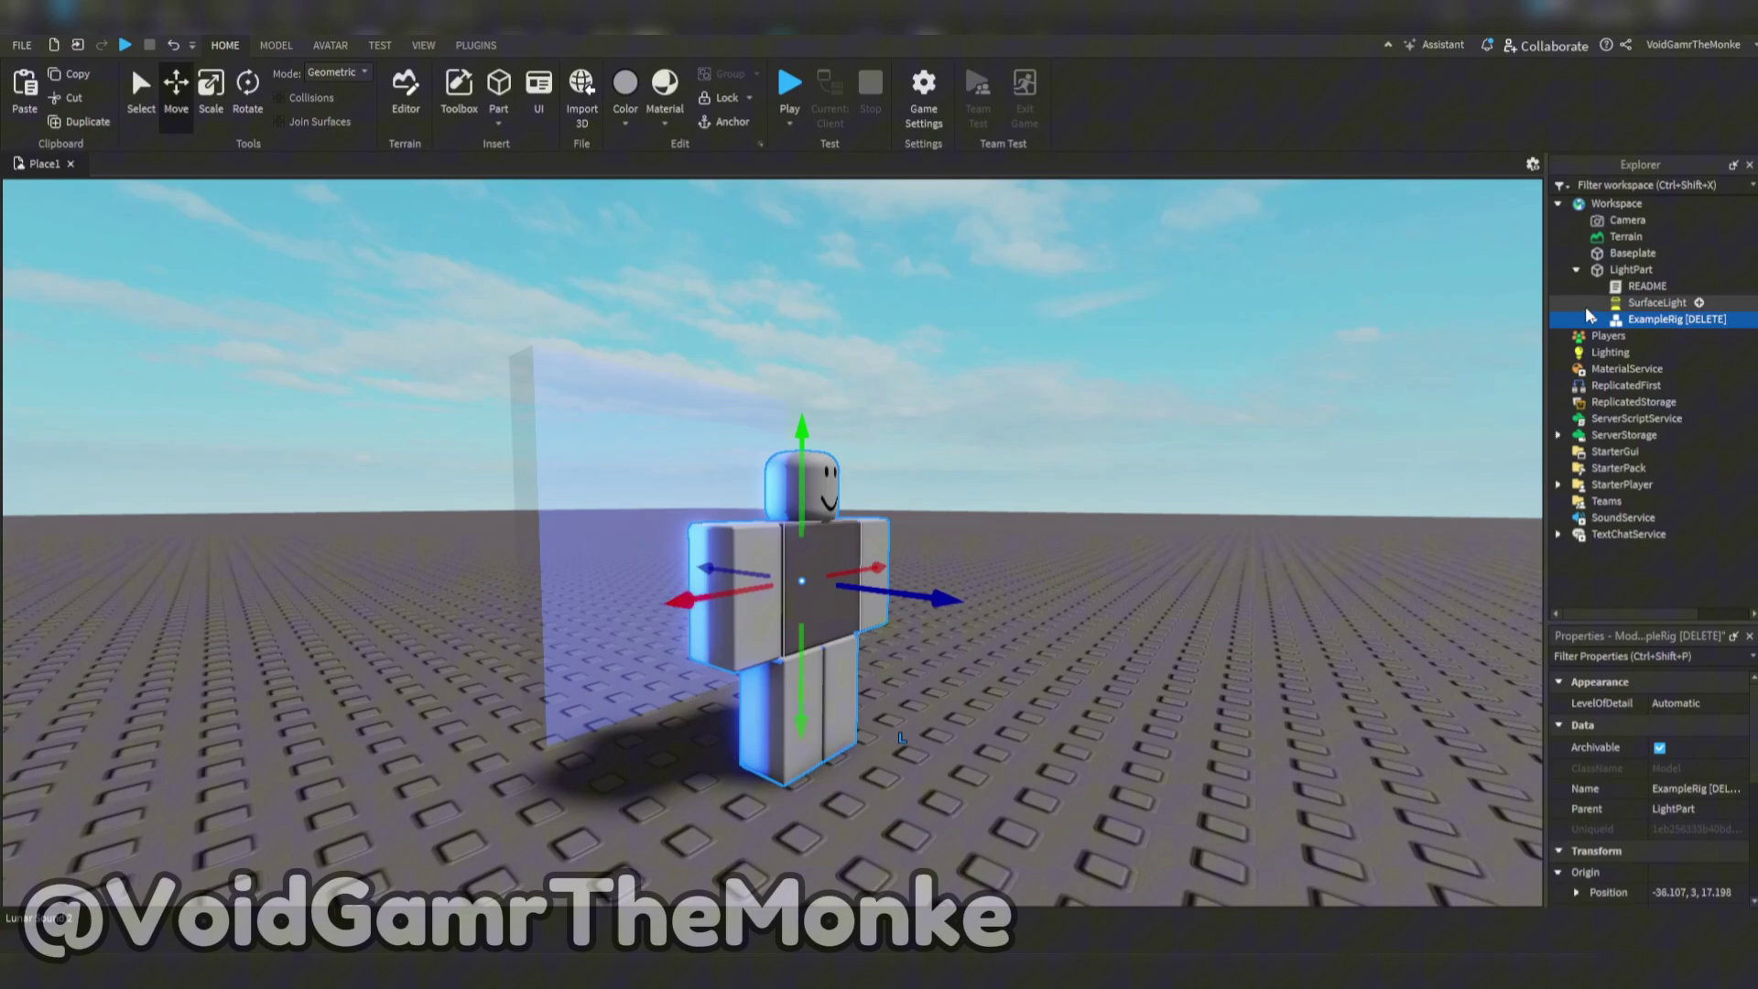
left_click(1629, 271)
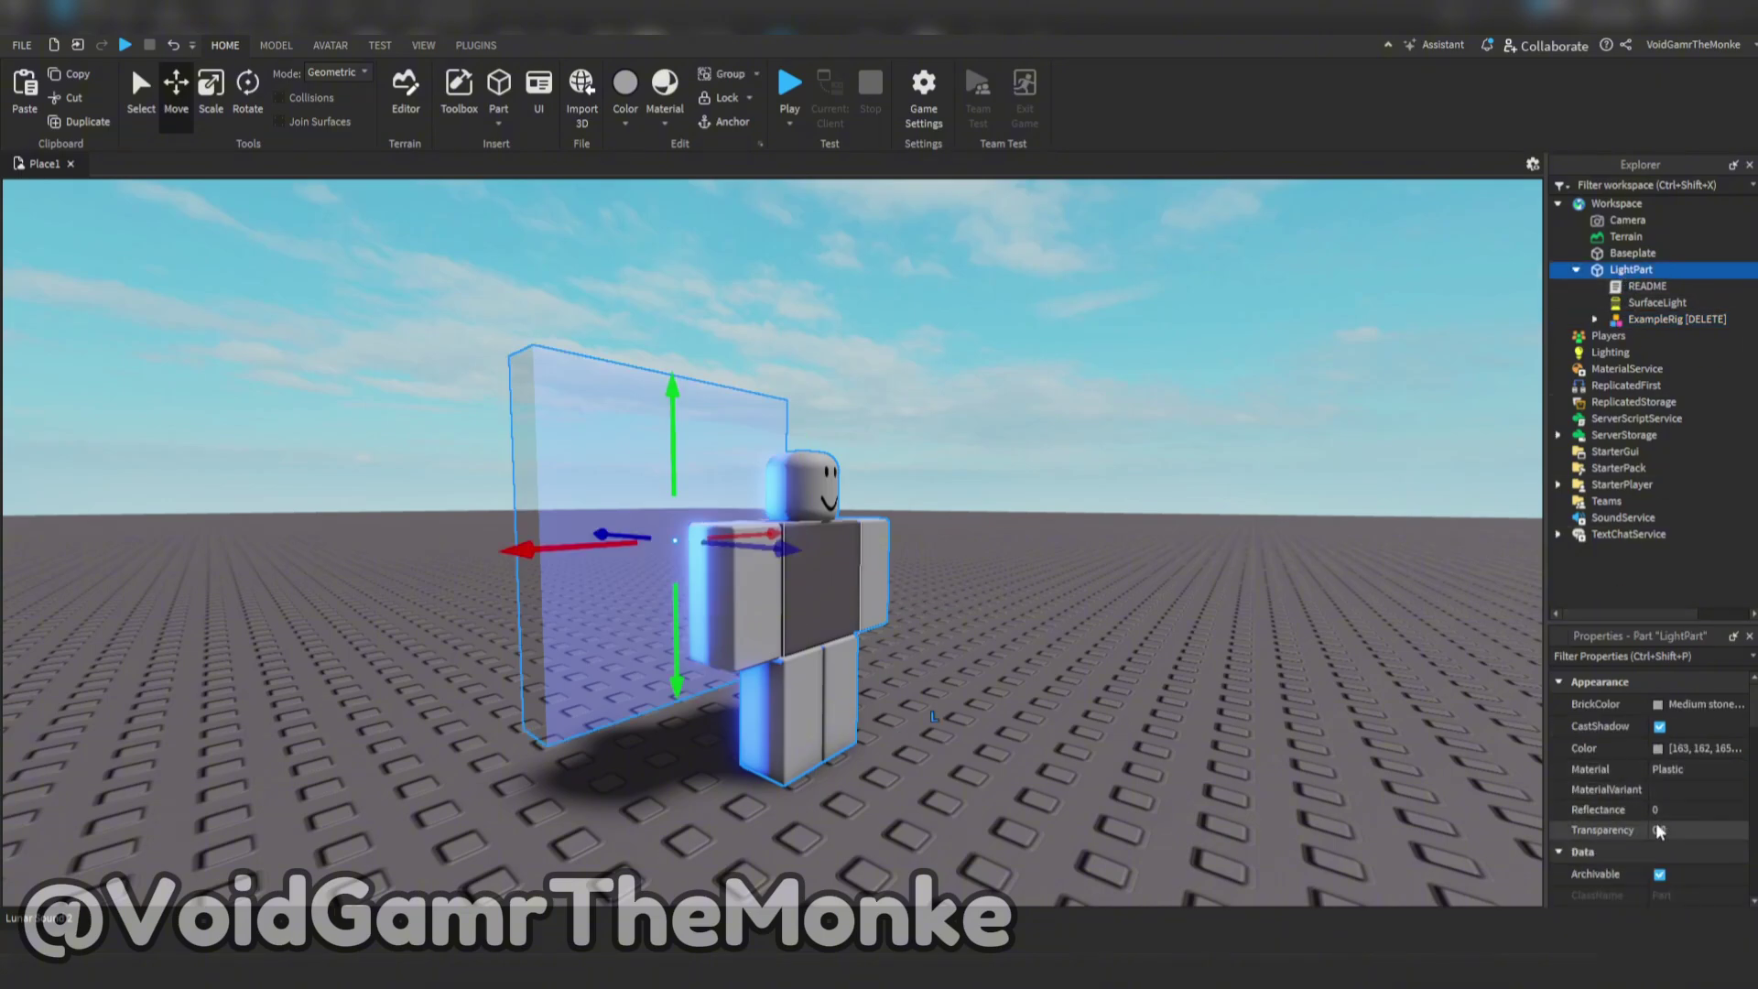
type("1")
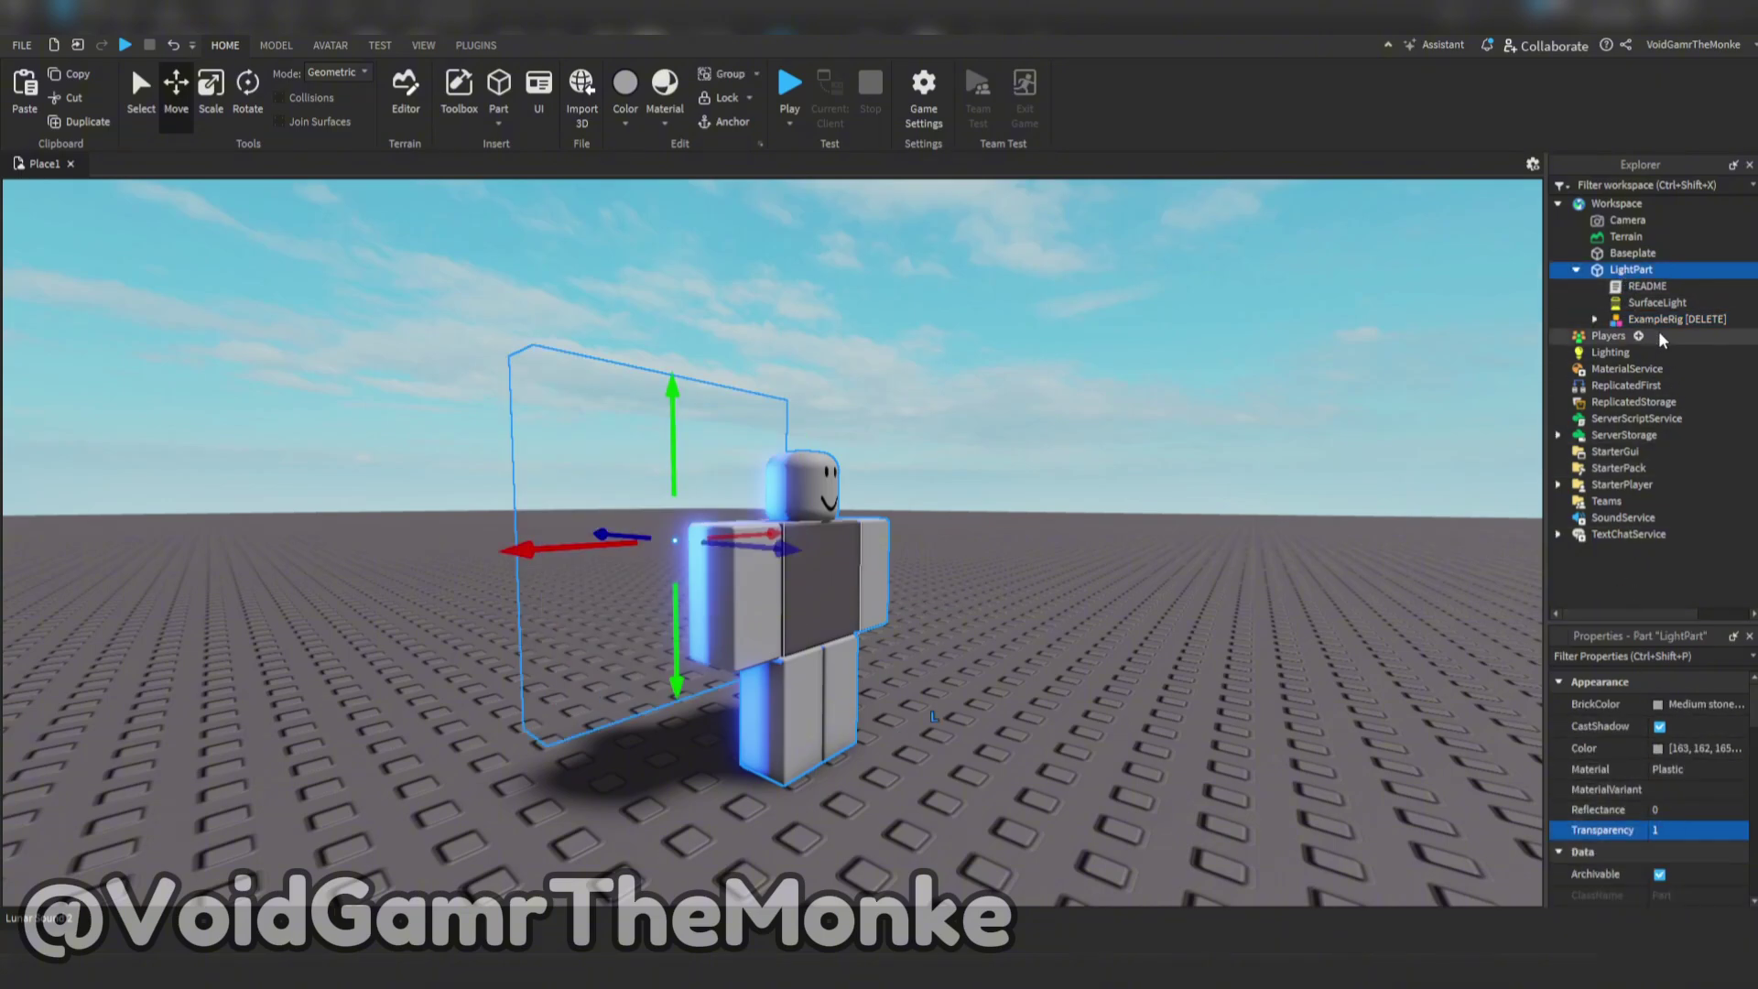
left_click(1609, 319)
key("f")
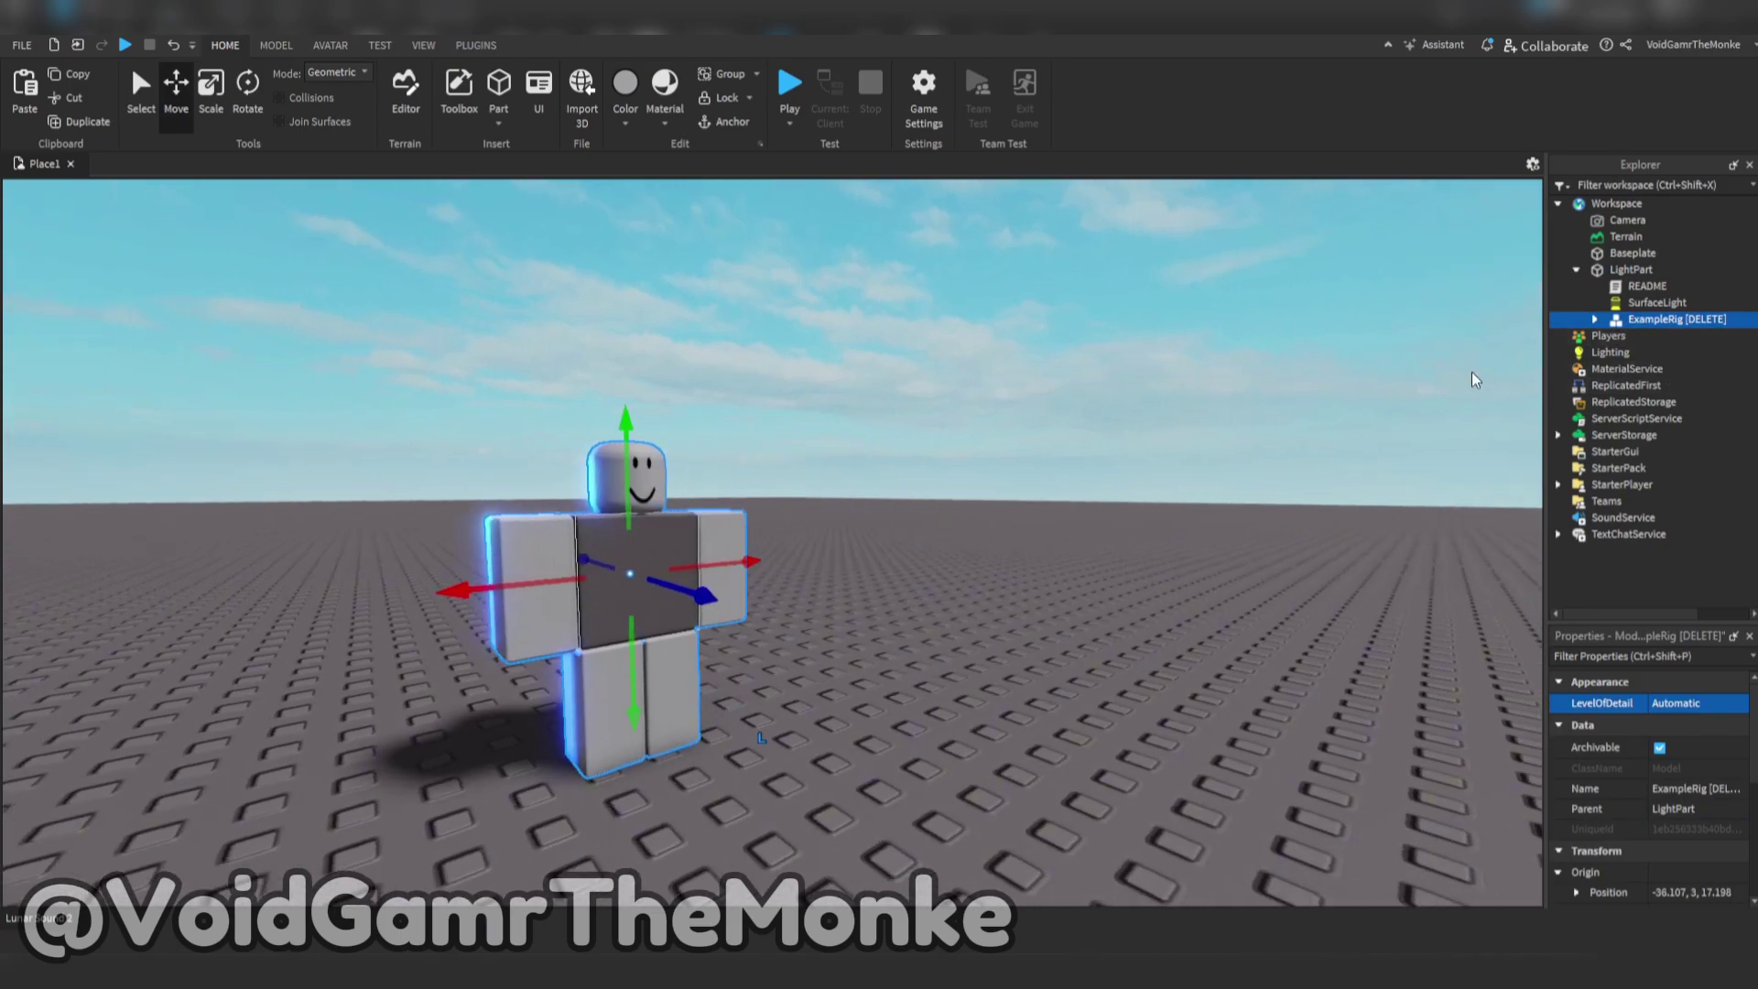
Step: Change the SurfaceLight's Color to white [255, 255, 255]
left_click(1622, 304)
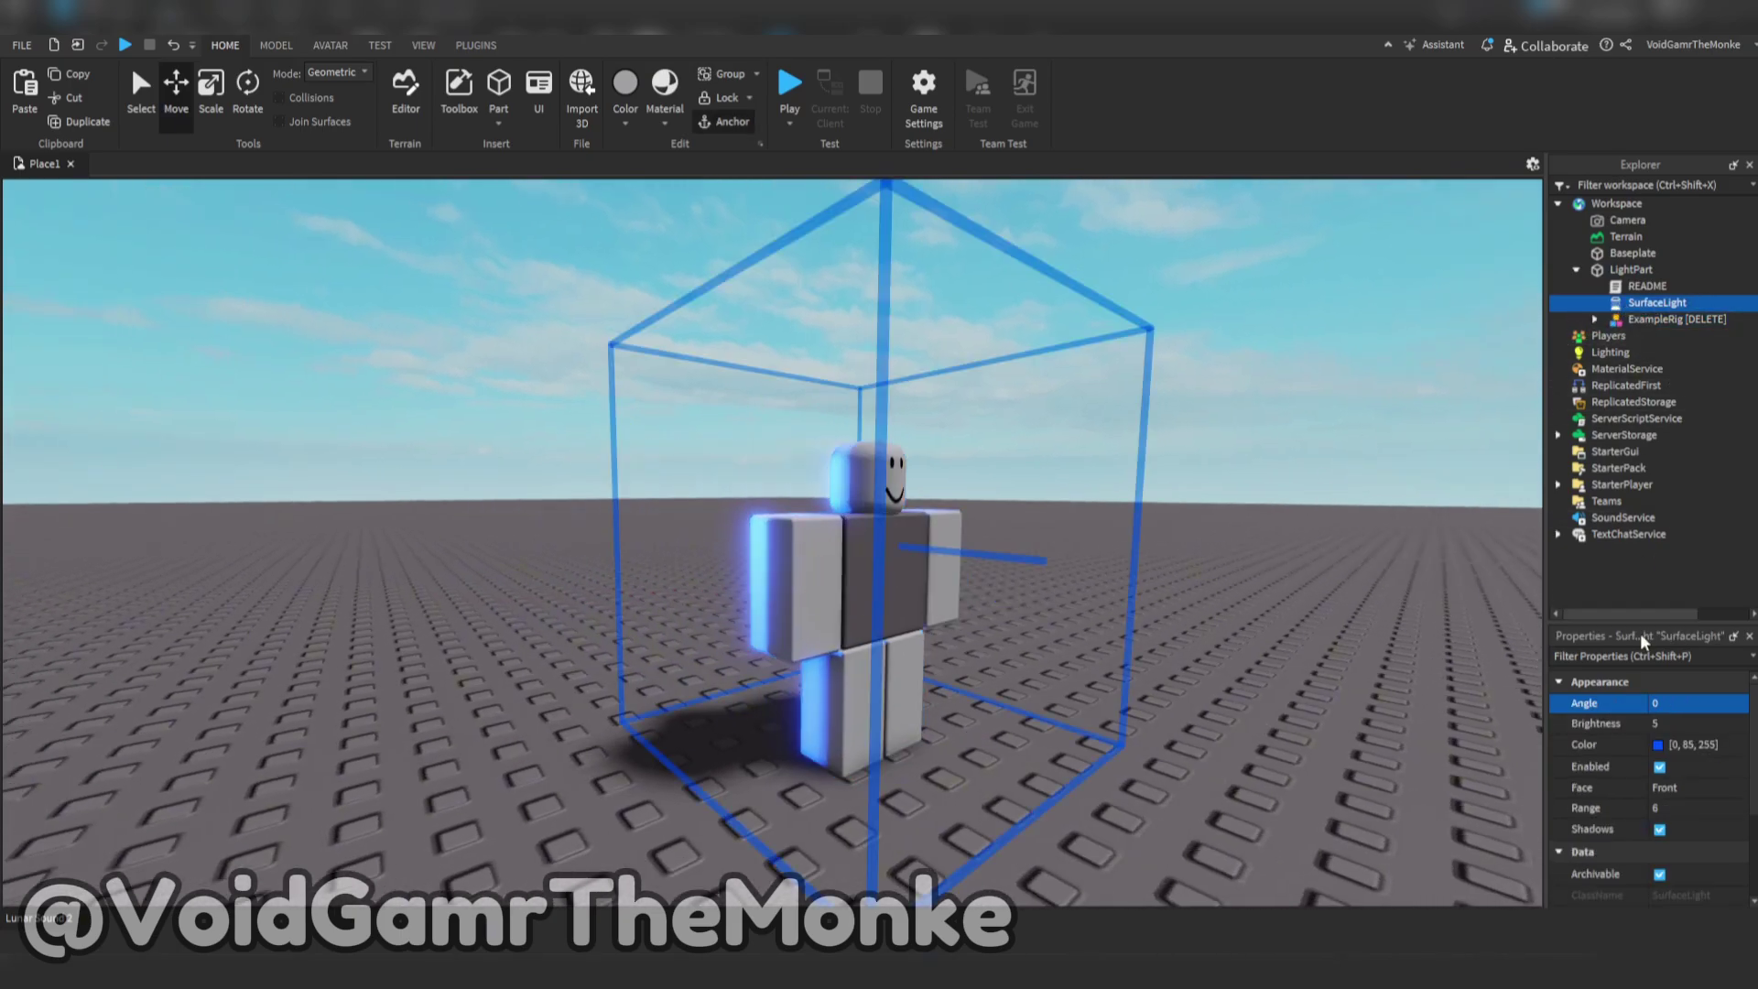
left_click(1598, 743)
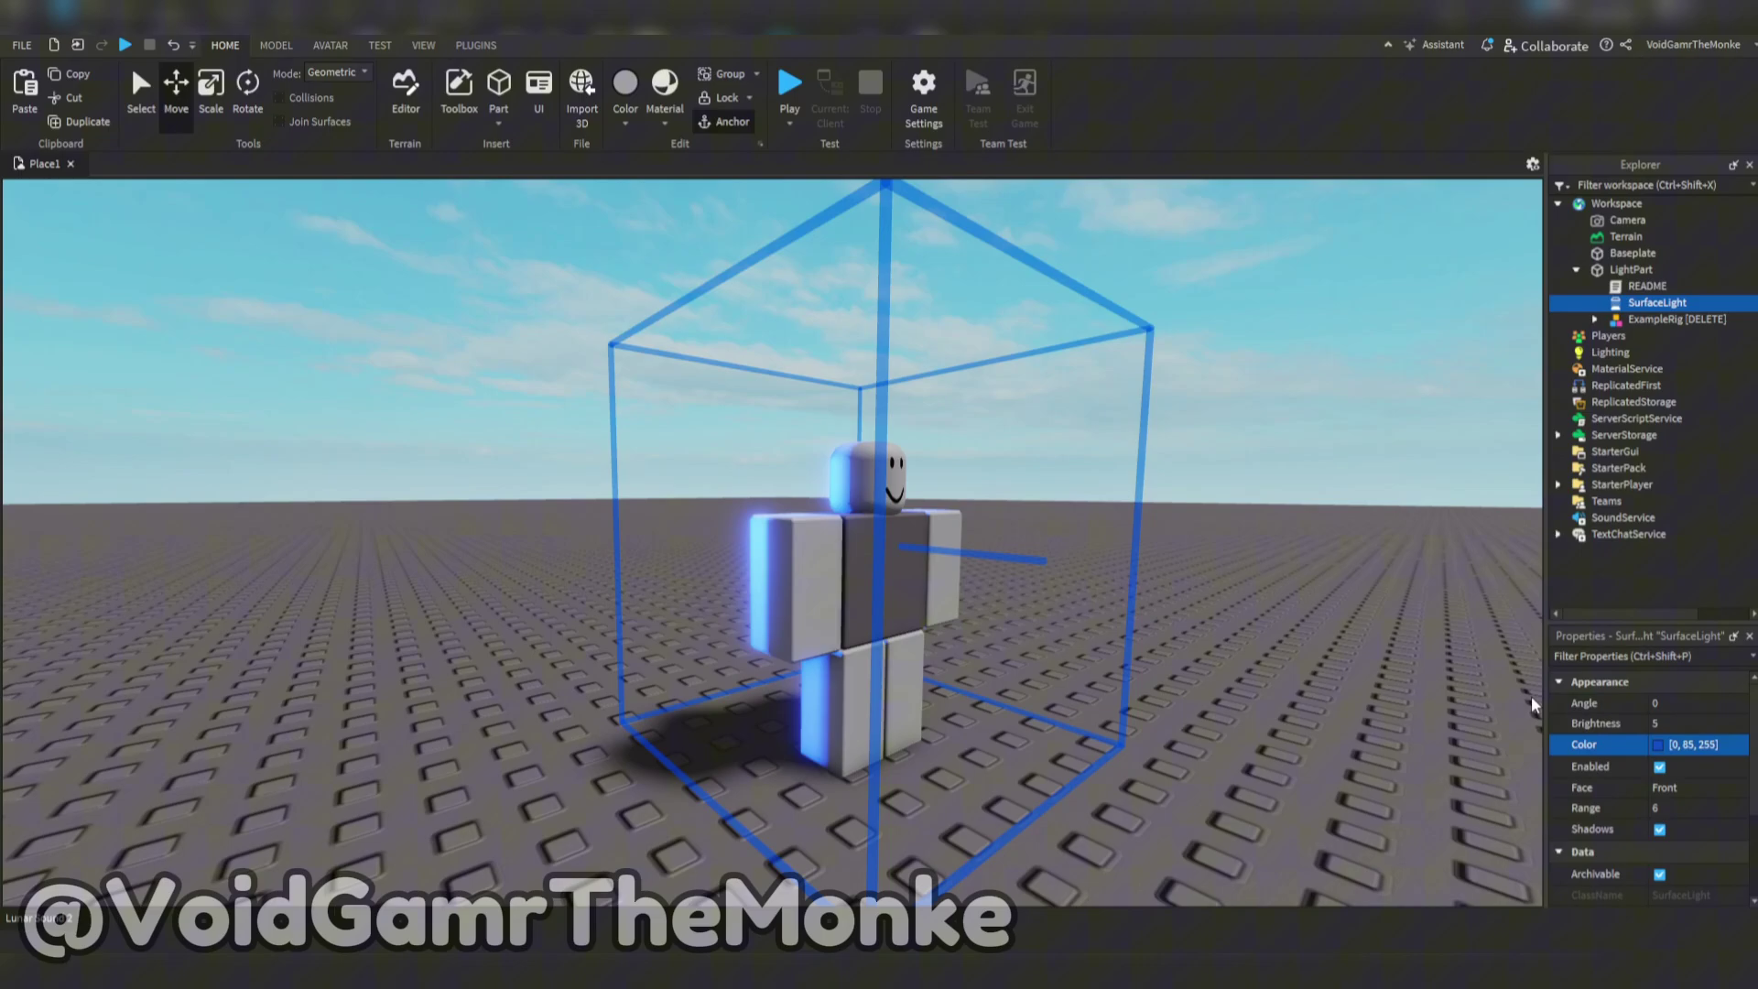
left_click_drag(384, 366, 419, 427)
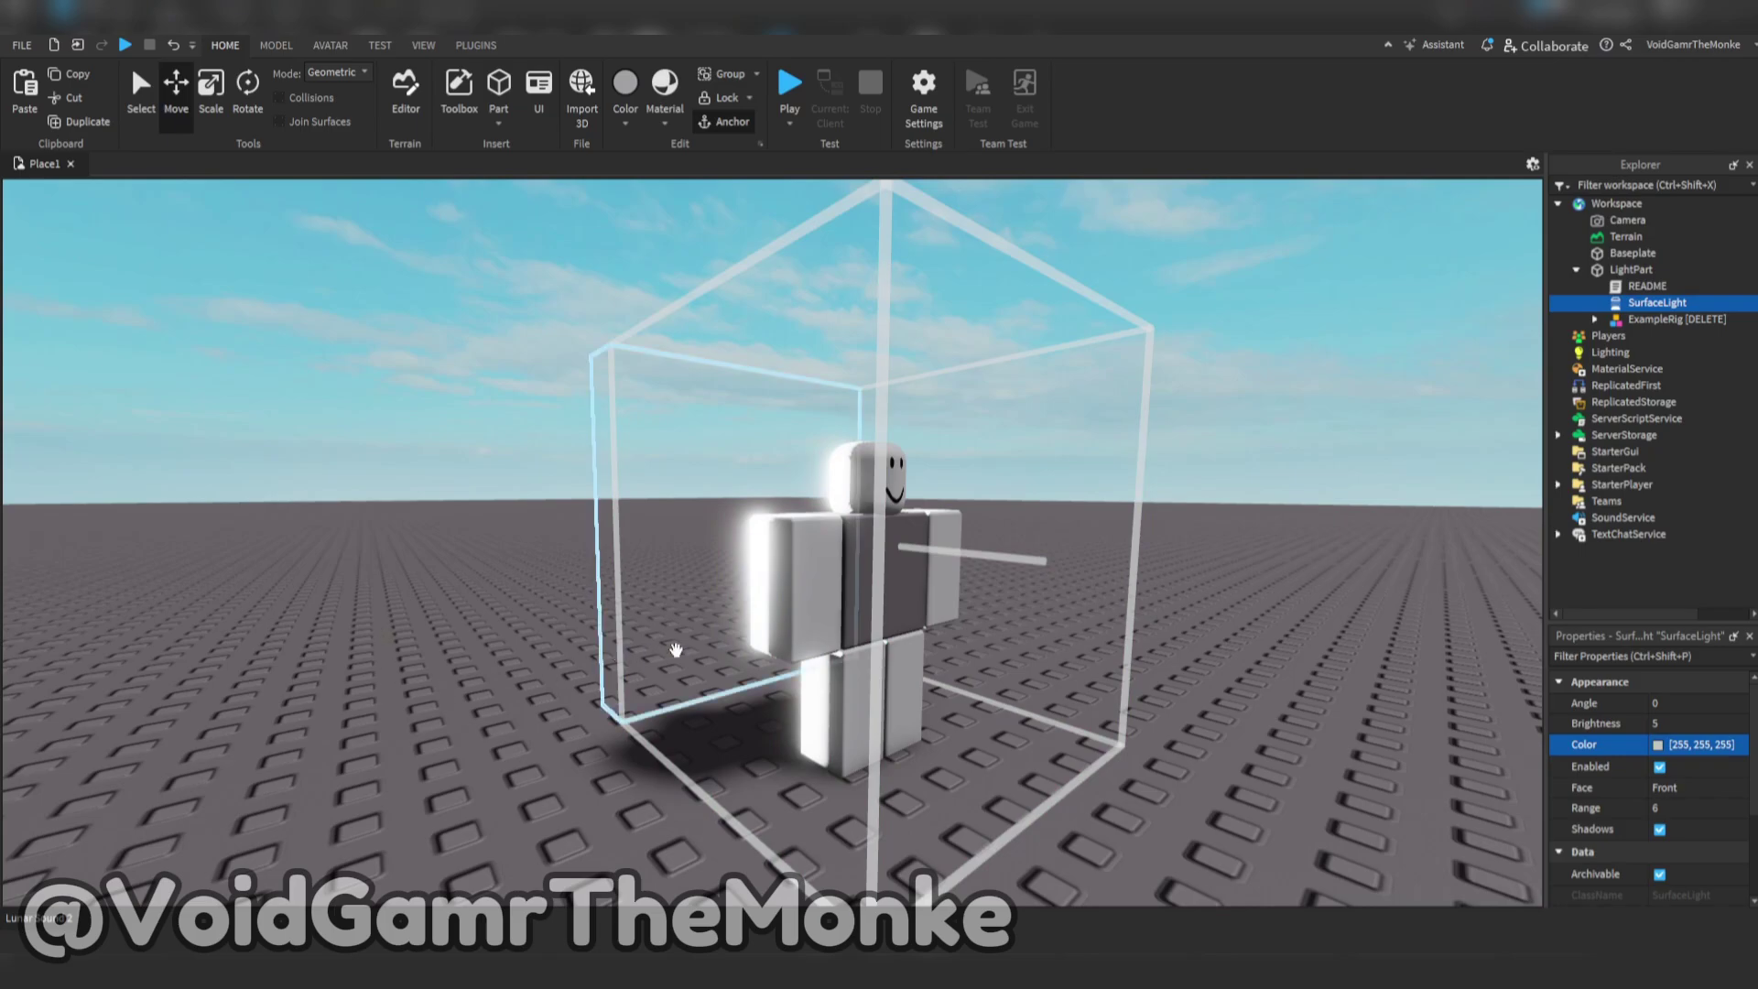
Step: Lower the SurfaceLight's Brightness and deselect it to check the lighting on the rig
left_click(1701, 725)
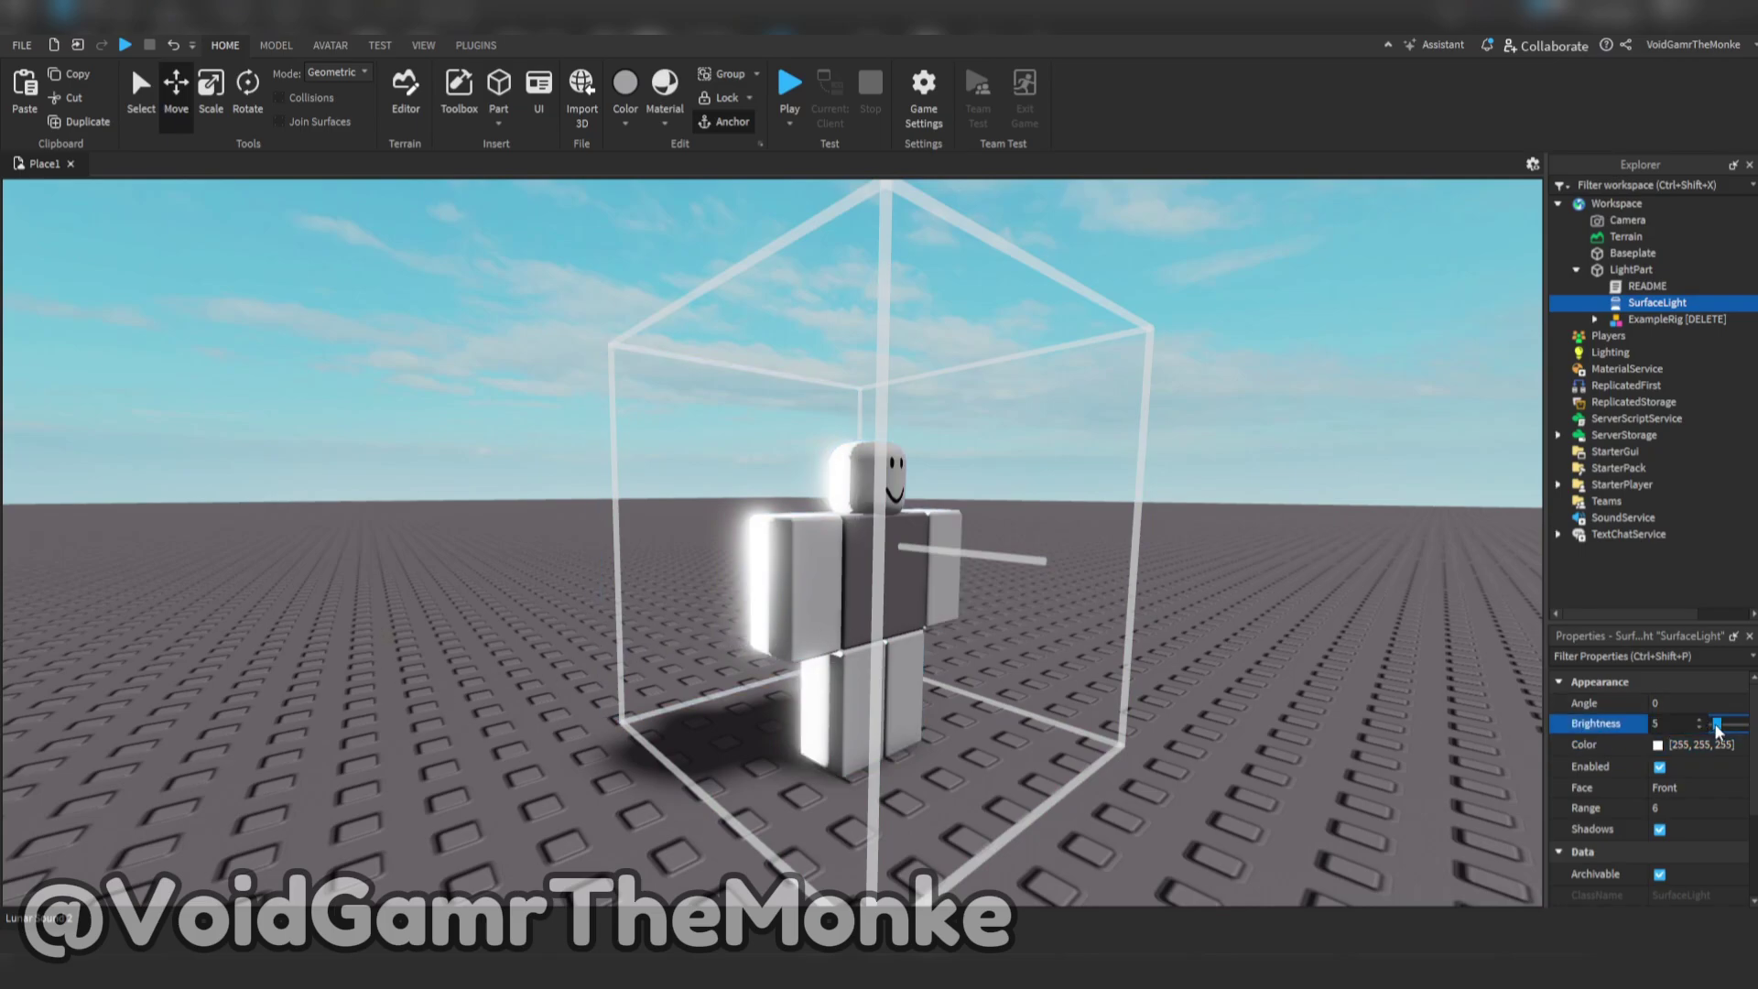
left_click_drag(1717, 729, 1714, 729)
left_click(1352, 605)
key("d")
right_click_drag(1351, 605, 1354, 557)
key("a")
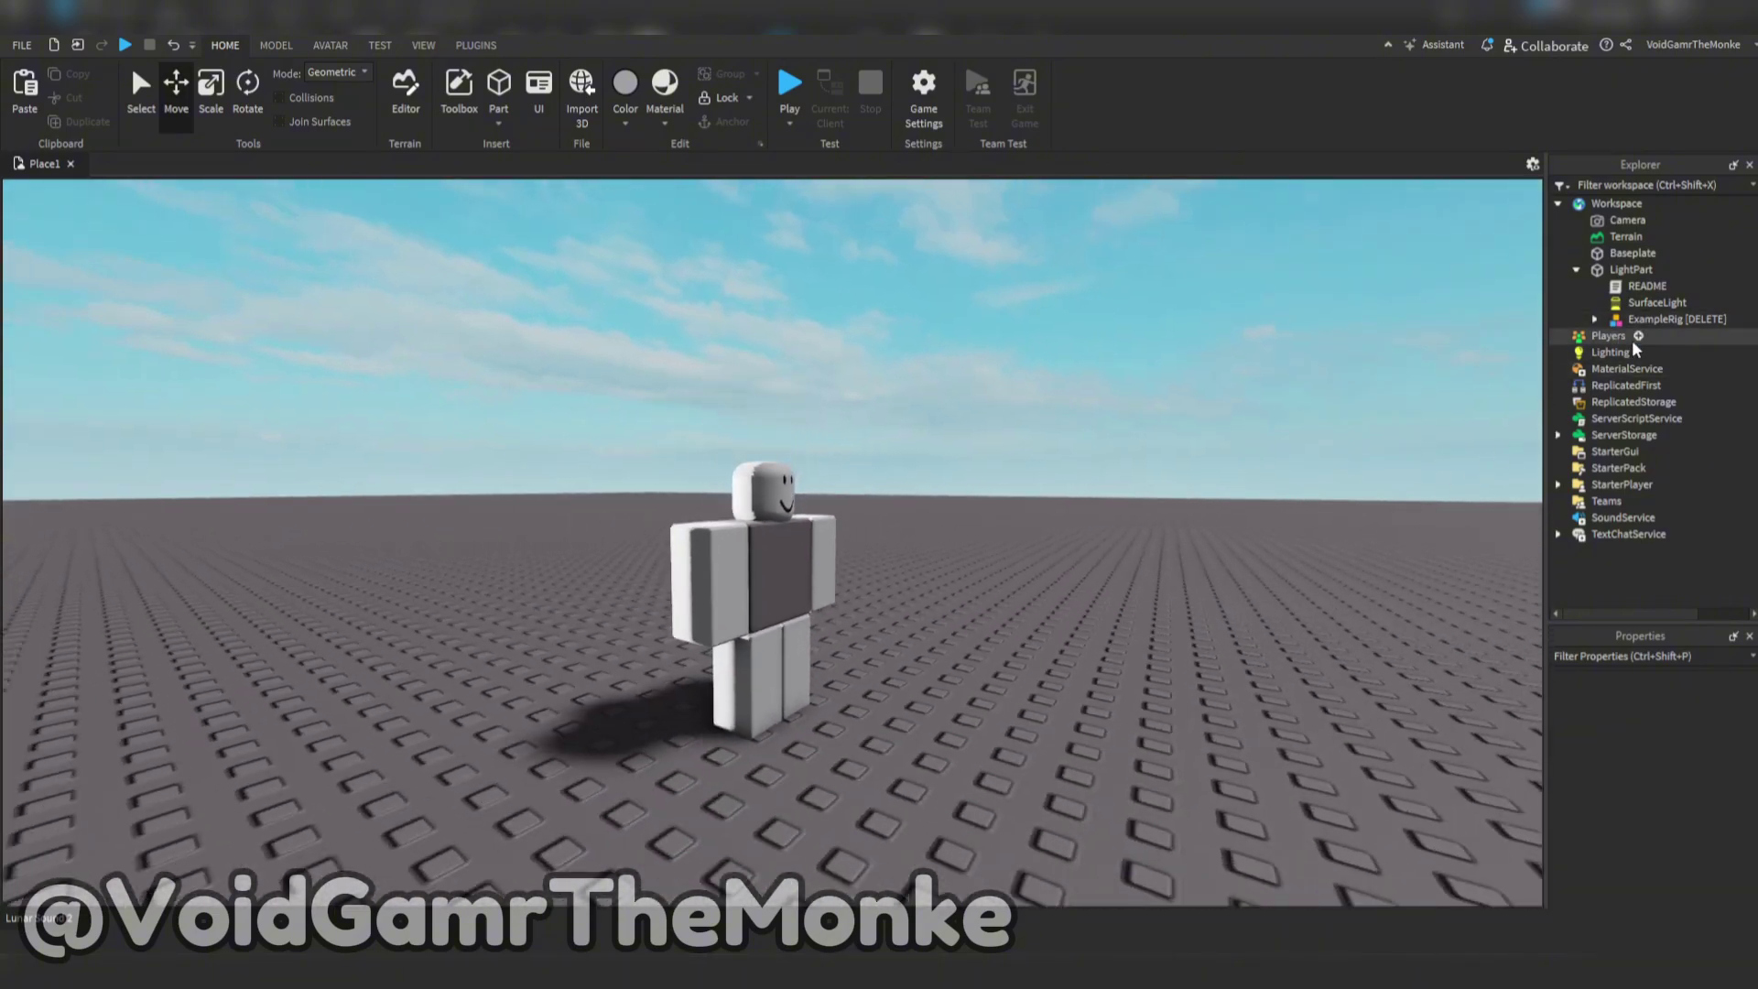
Step: Add a Bloom effect under Lighting and adjust its Intensity
left_click(1621, 353)
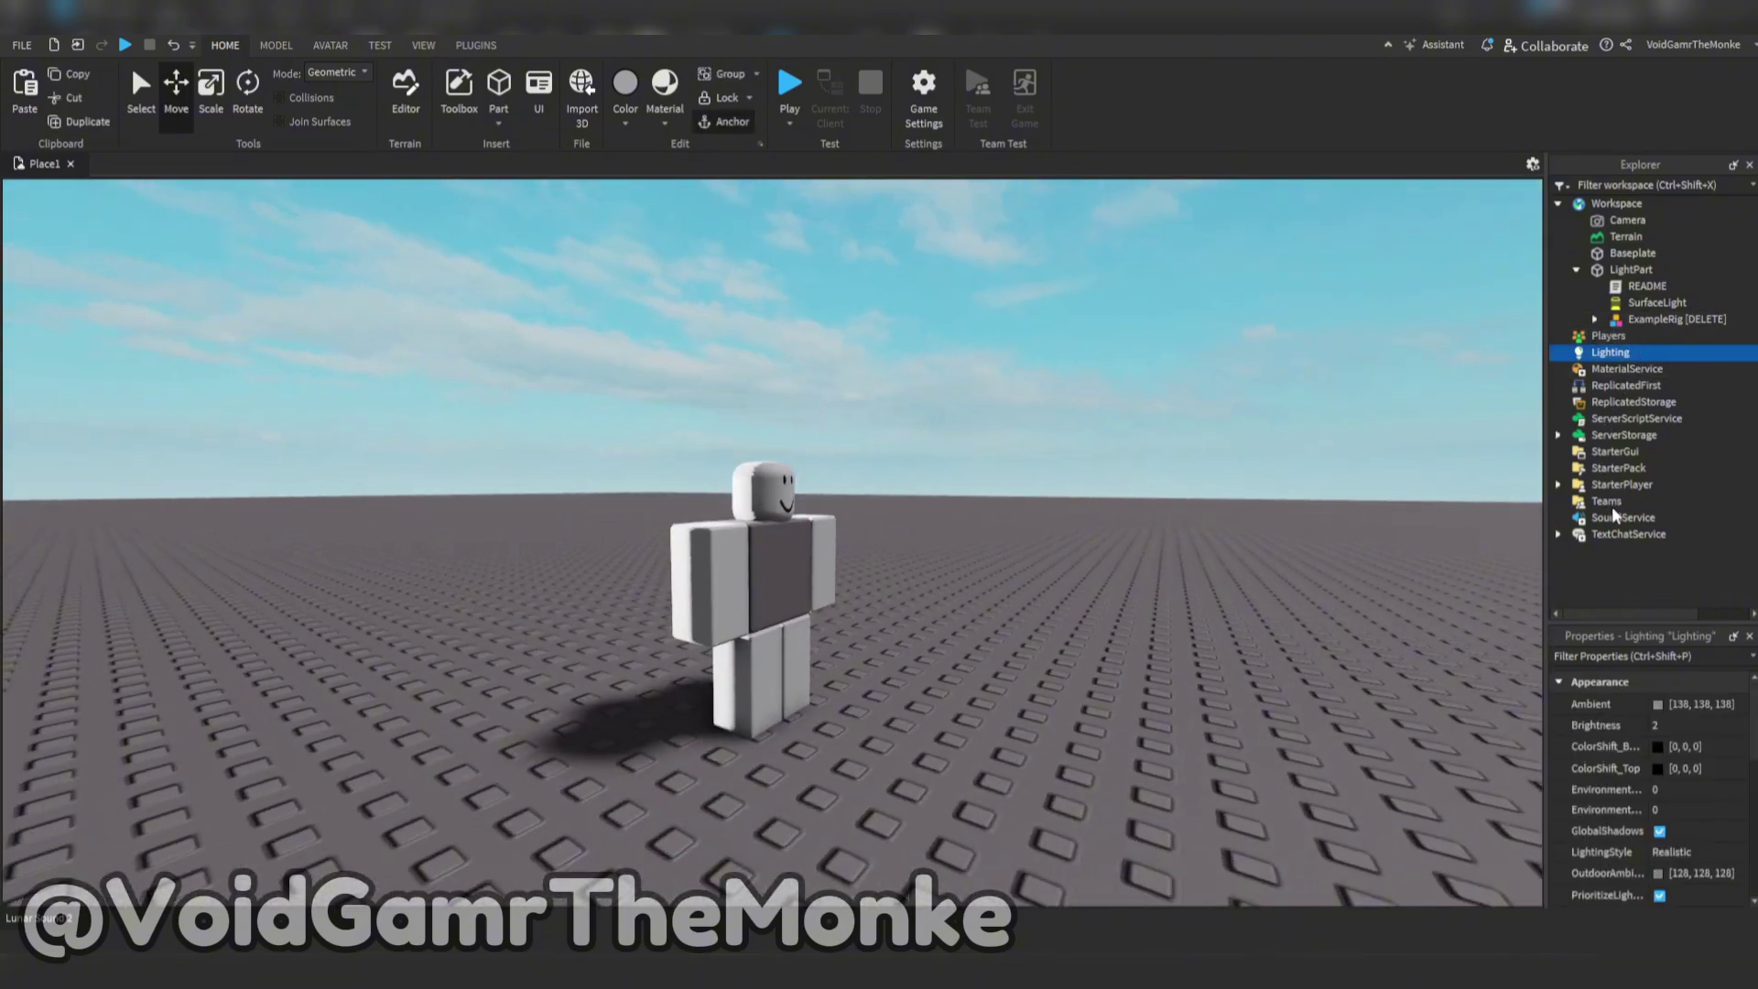
left_click(1624, 370)
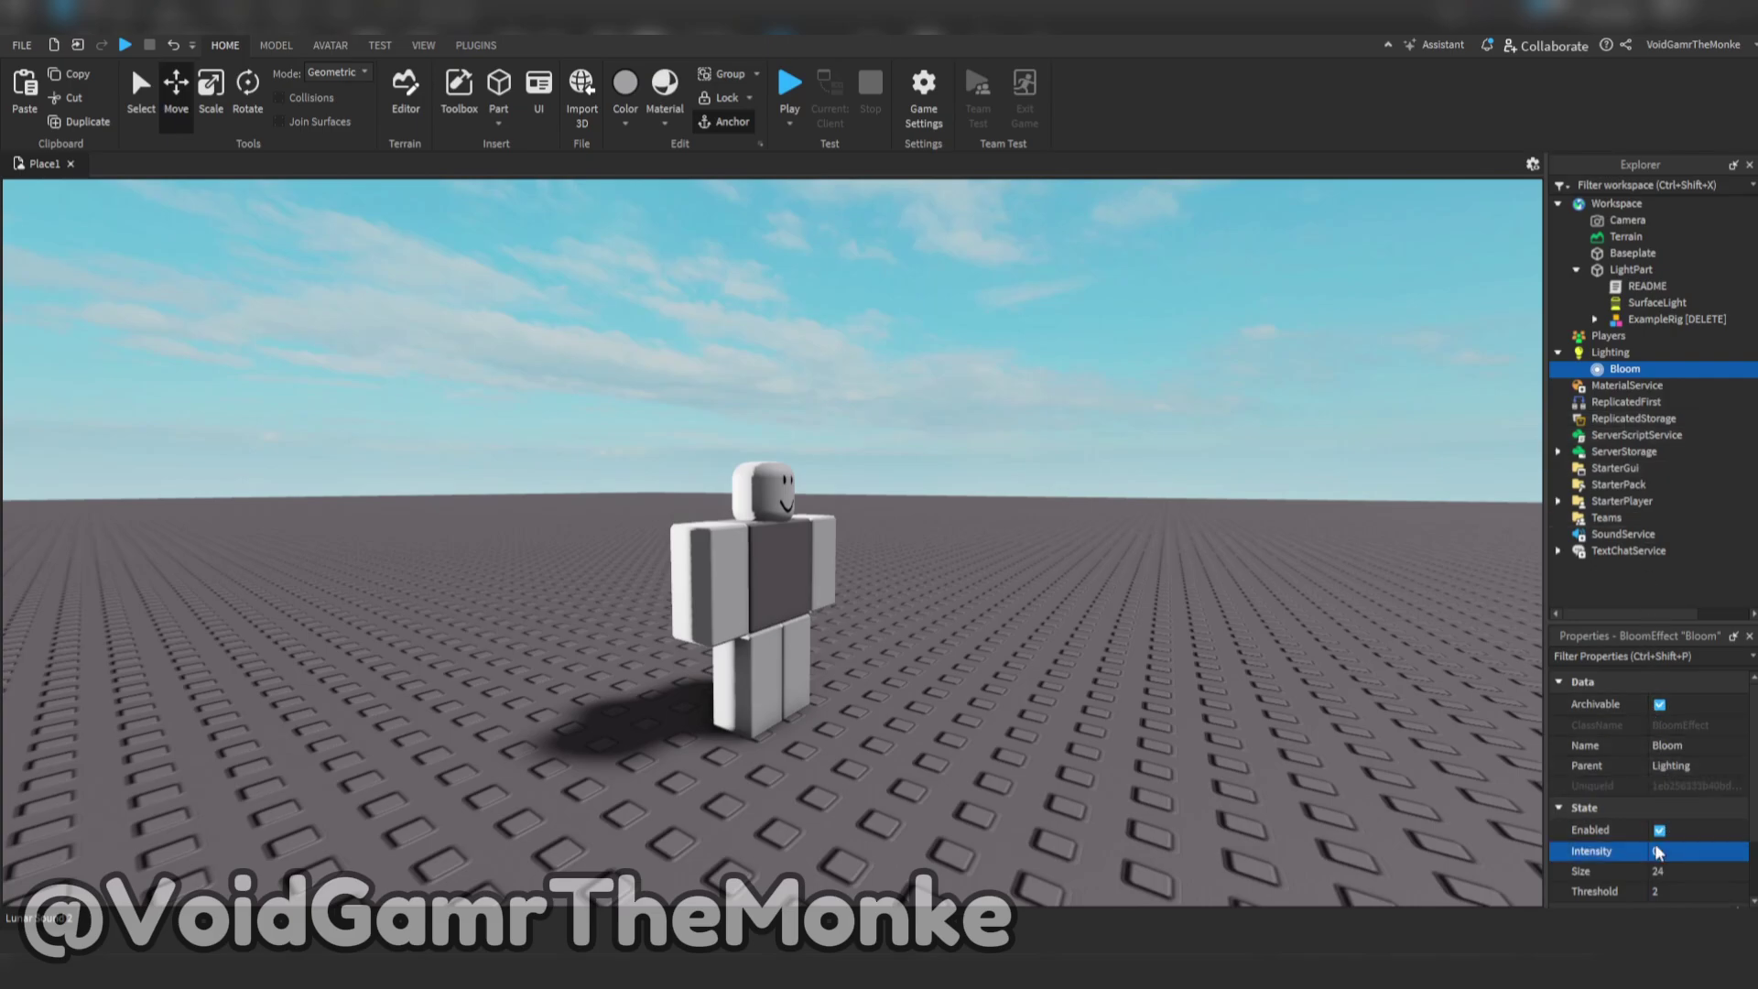
Step: Examine the rig's appearance with the Bloom effect from several distances and angles
mouse_move(1158, 499)
right_mouse_down()
mouse_move(1191, 520)
mouse_move(1160, 506)
right_mouse_up()
left_click(1191, 520)
key("w")
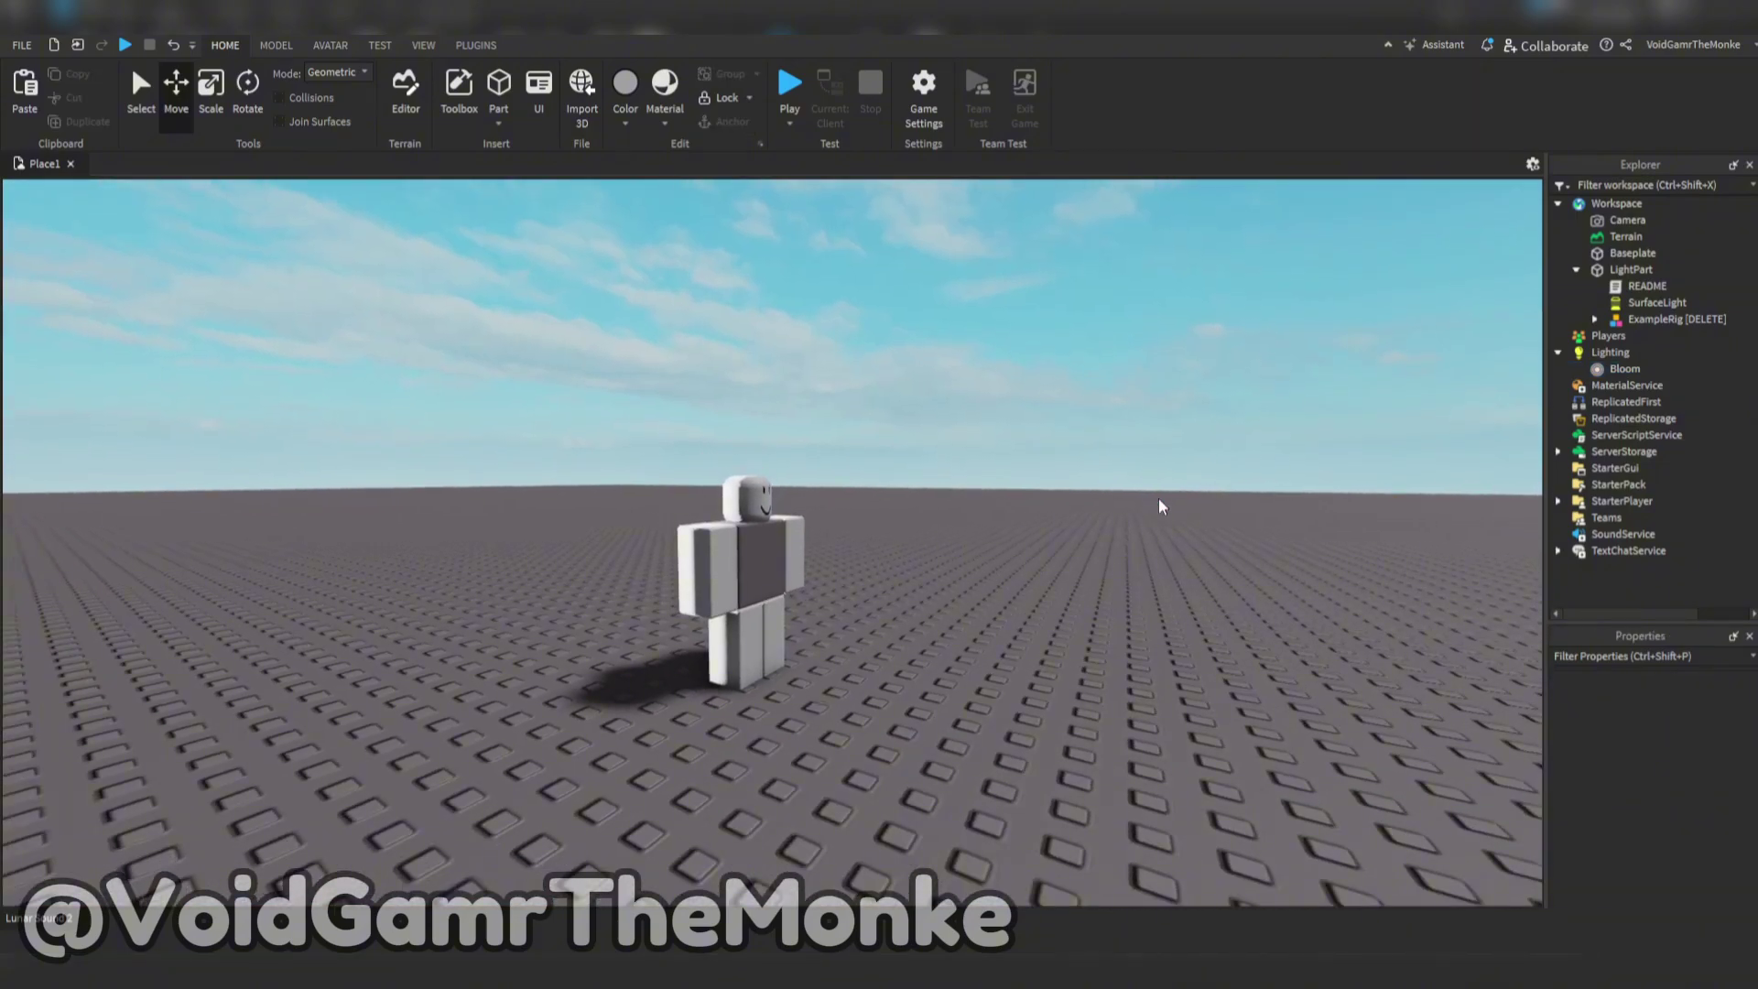
scroll(1160, 506, "up", 2)
scroll(1161, 506, "down", 3)
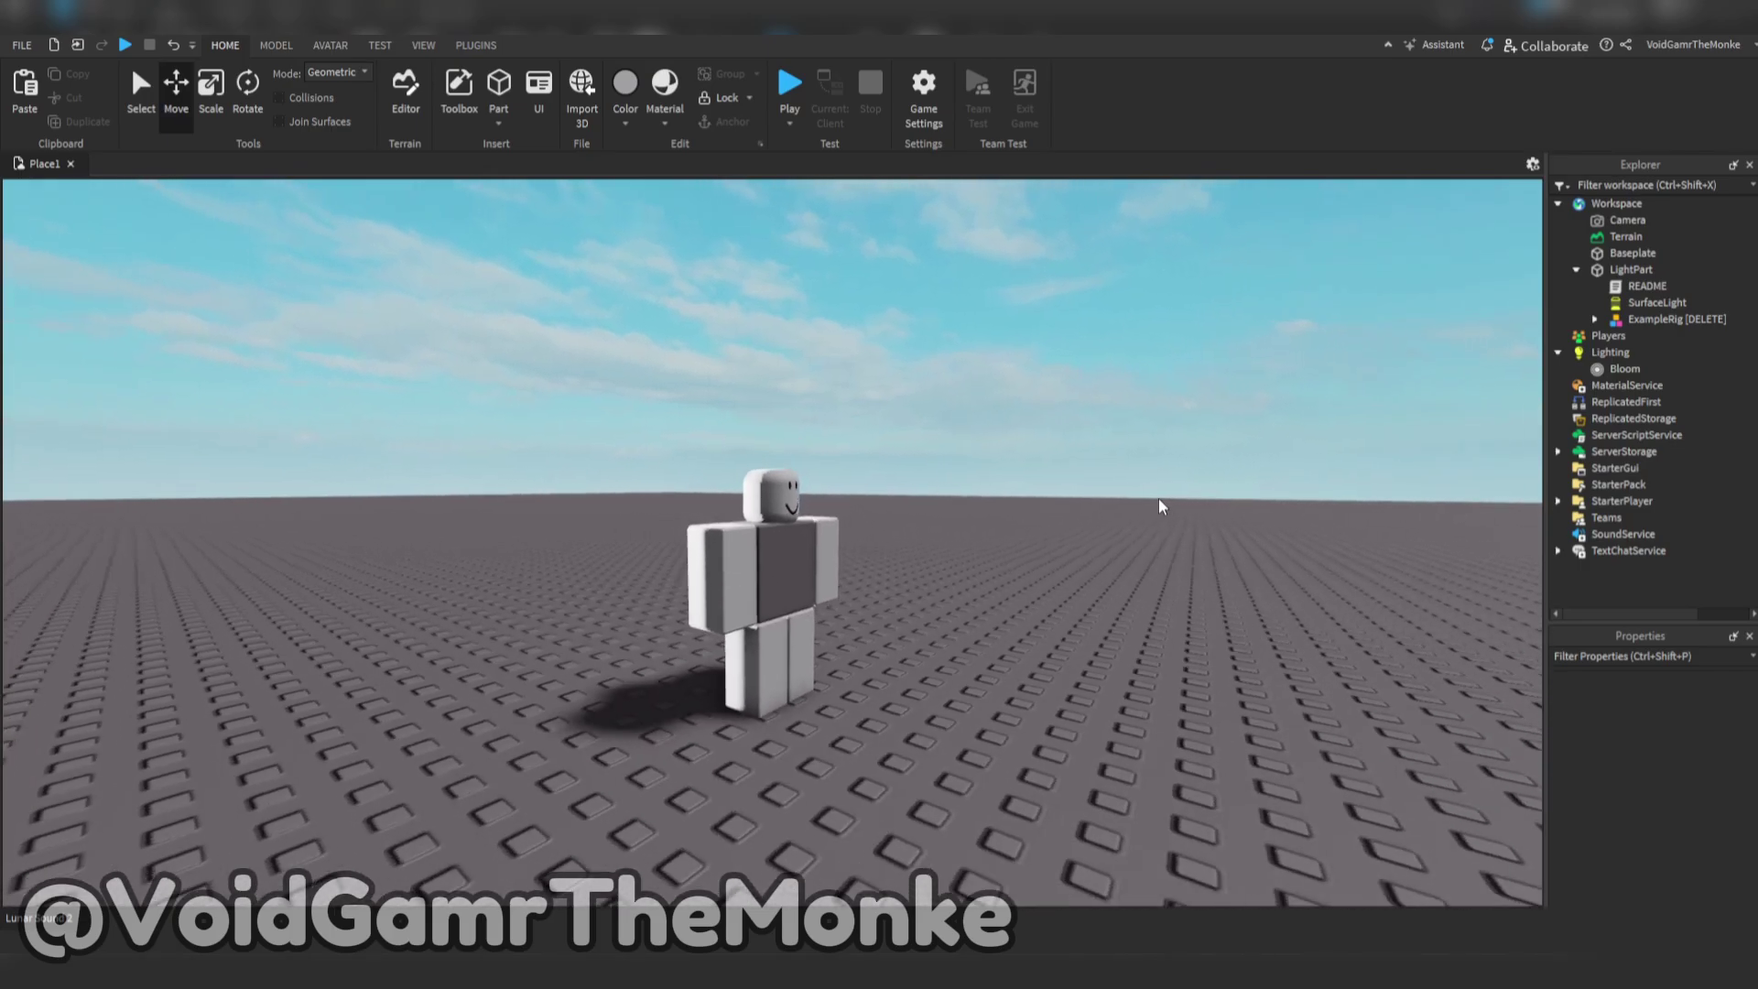
scroll(1160, 506, "up", 3)
key("w")
right_click_drag(1105, 488, 1108, 494)
key("d")
key("w")
key("d")
scroll(1103, 485, "down", 4)
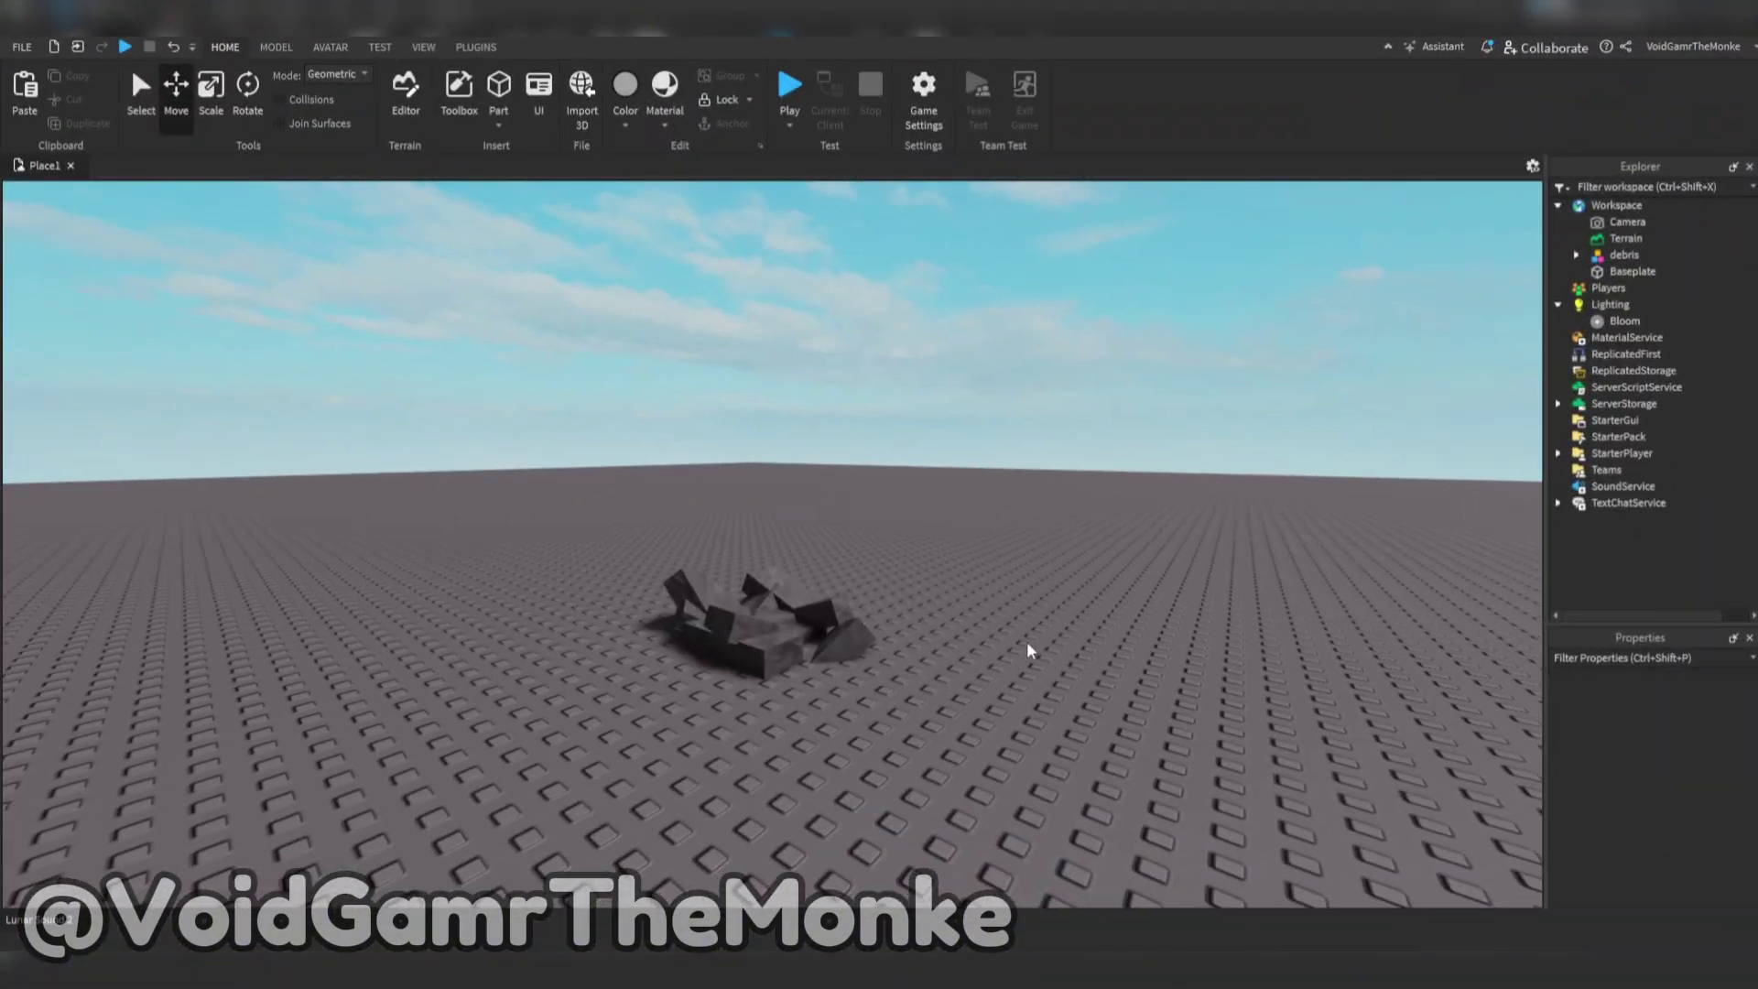
Step: Select the debris model and reposition it on the baseplate
scroll(1029, 647, "up", 5)
left_click_drag(759, 625, 857, 781)
scroll(893, 659, "down", 5)
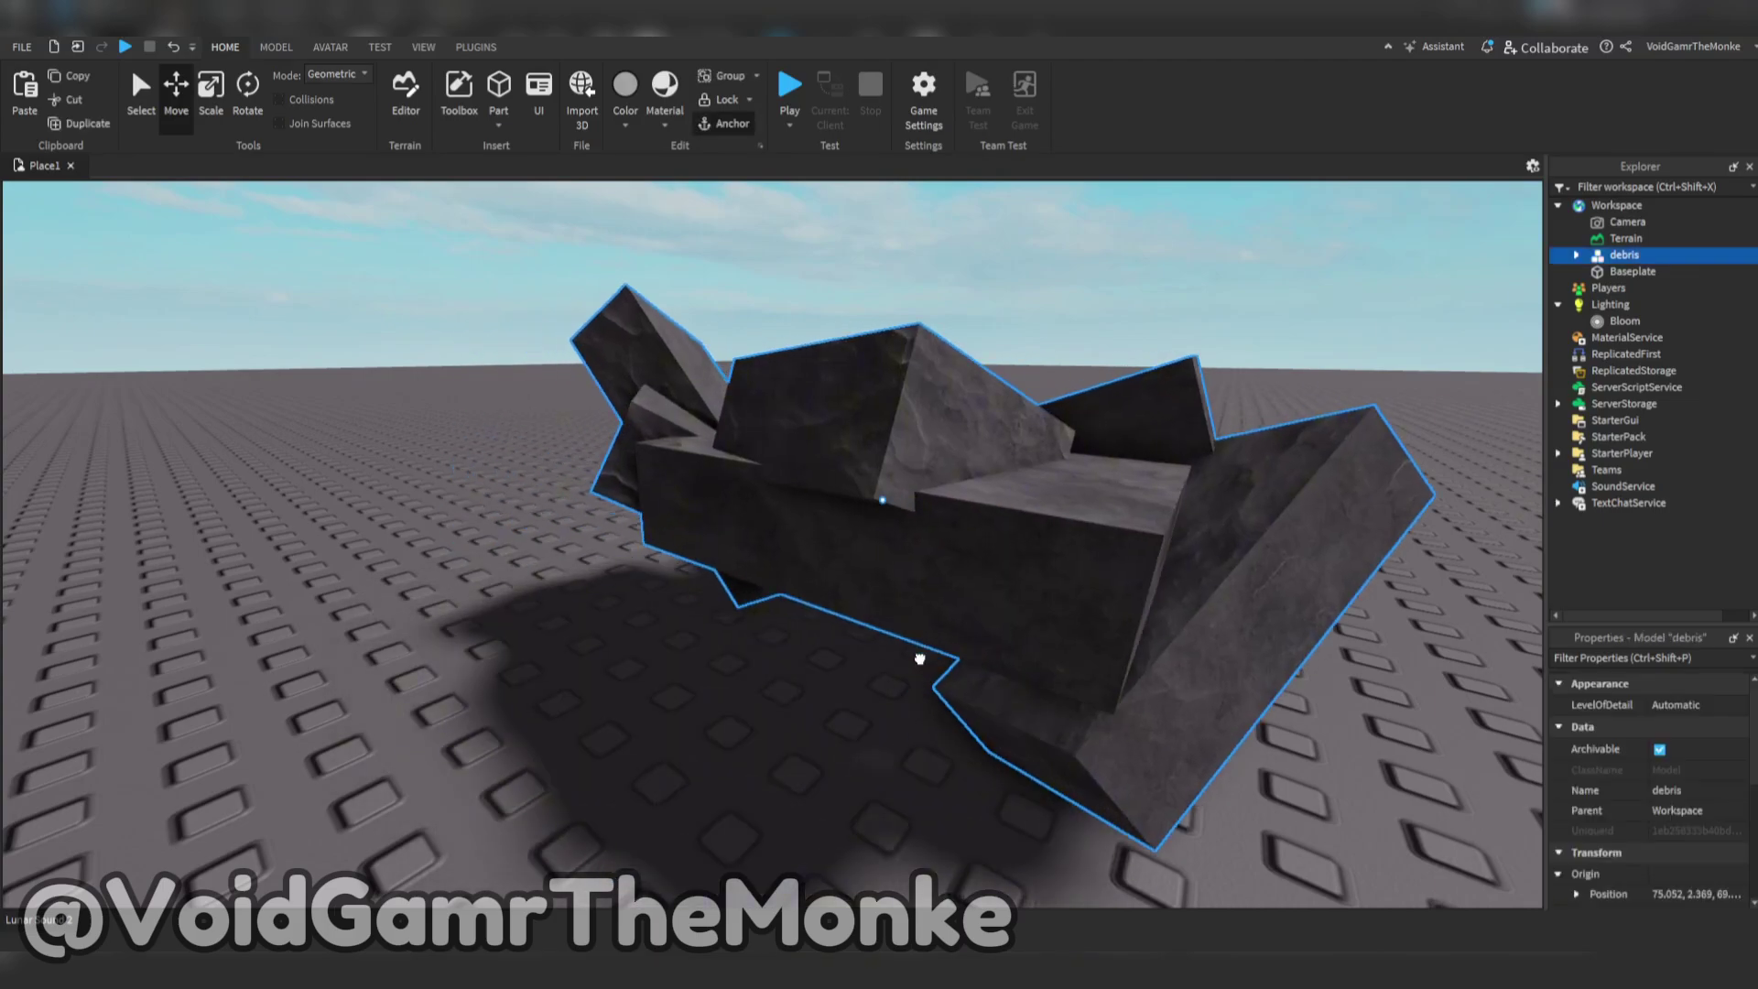
right_click_drag(856, 781, 700, 648)
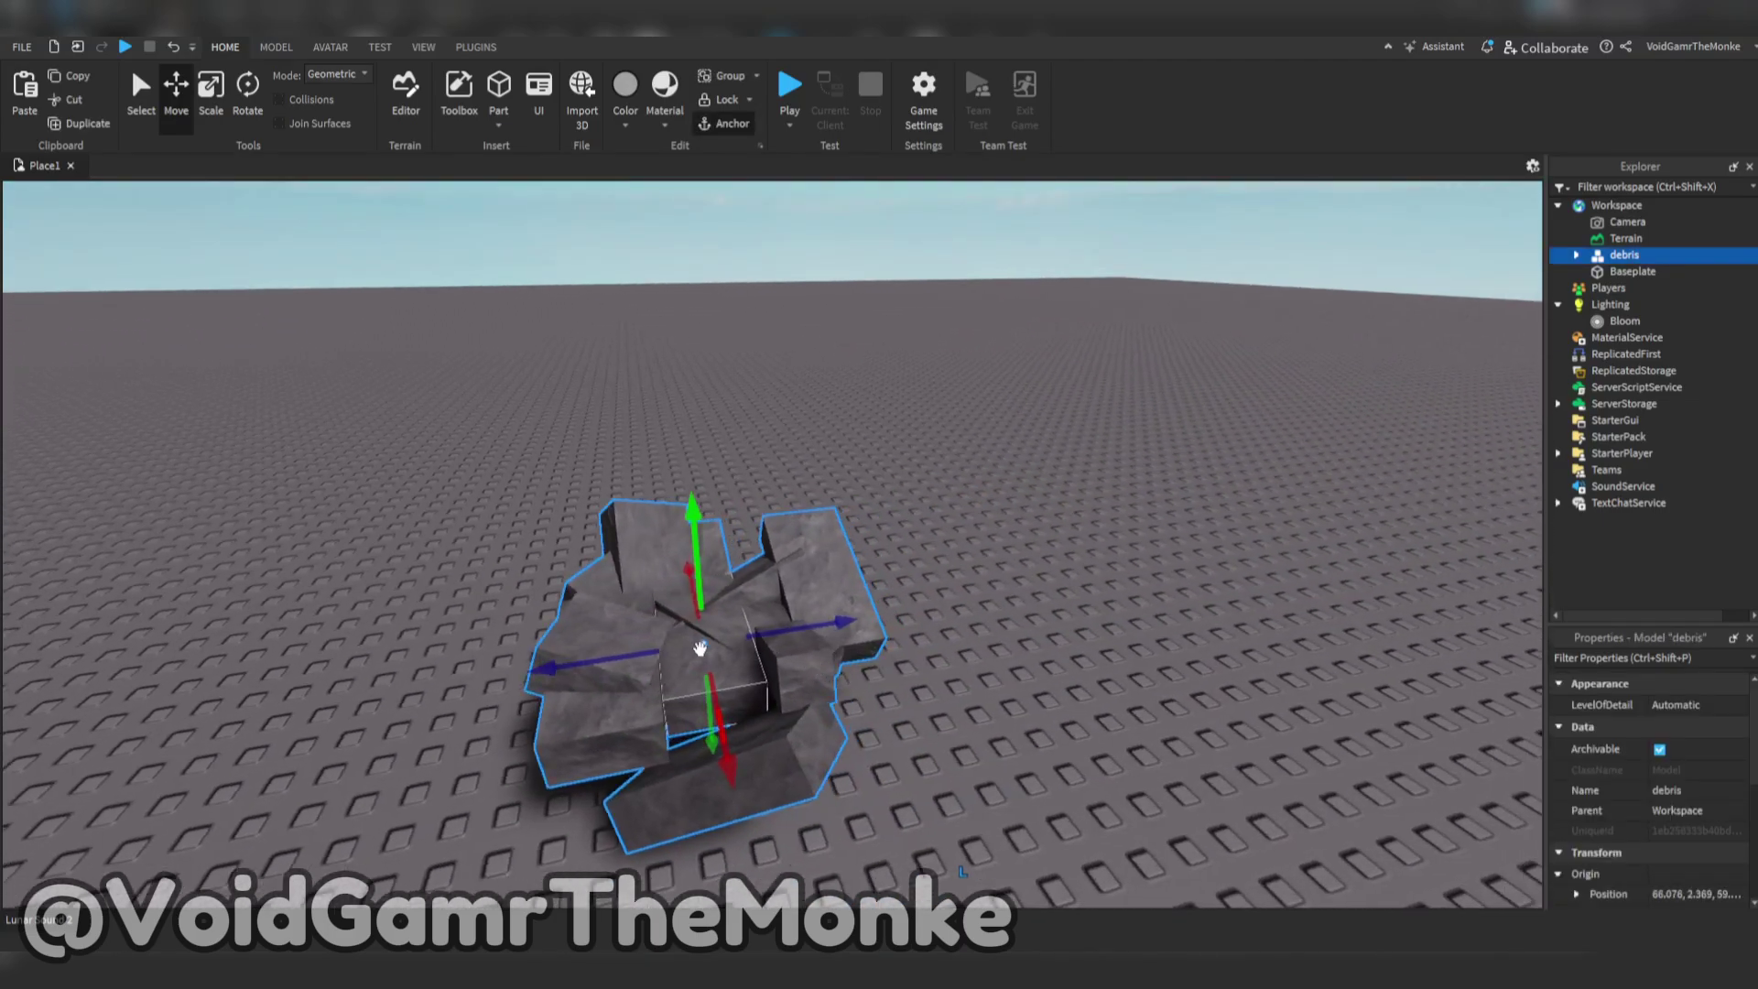
left_click_drag(828, 679, 805, 632)
Step: Rotate the debris model around its vertical axis and sink it partly into the baseplate
key("ctrl+3")
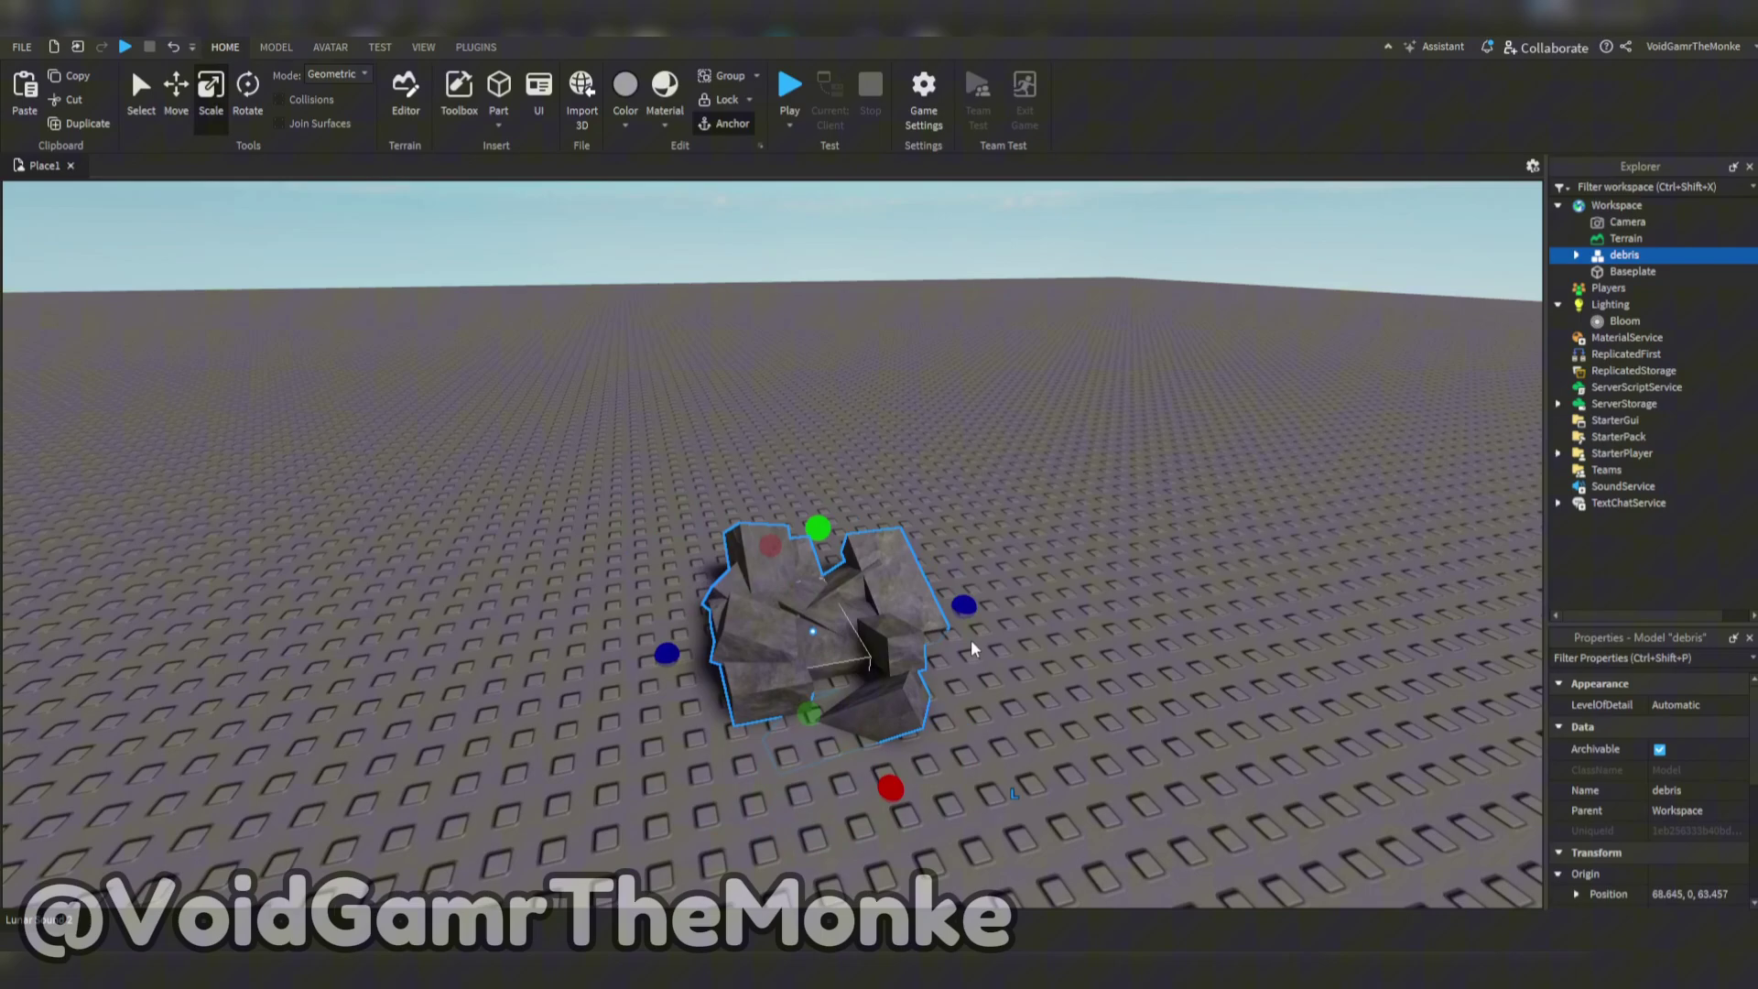
key("ctrl+4")
left_click_drag(953, 615, 809, 641)
key("ctrl+3")
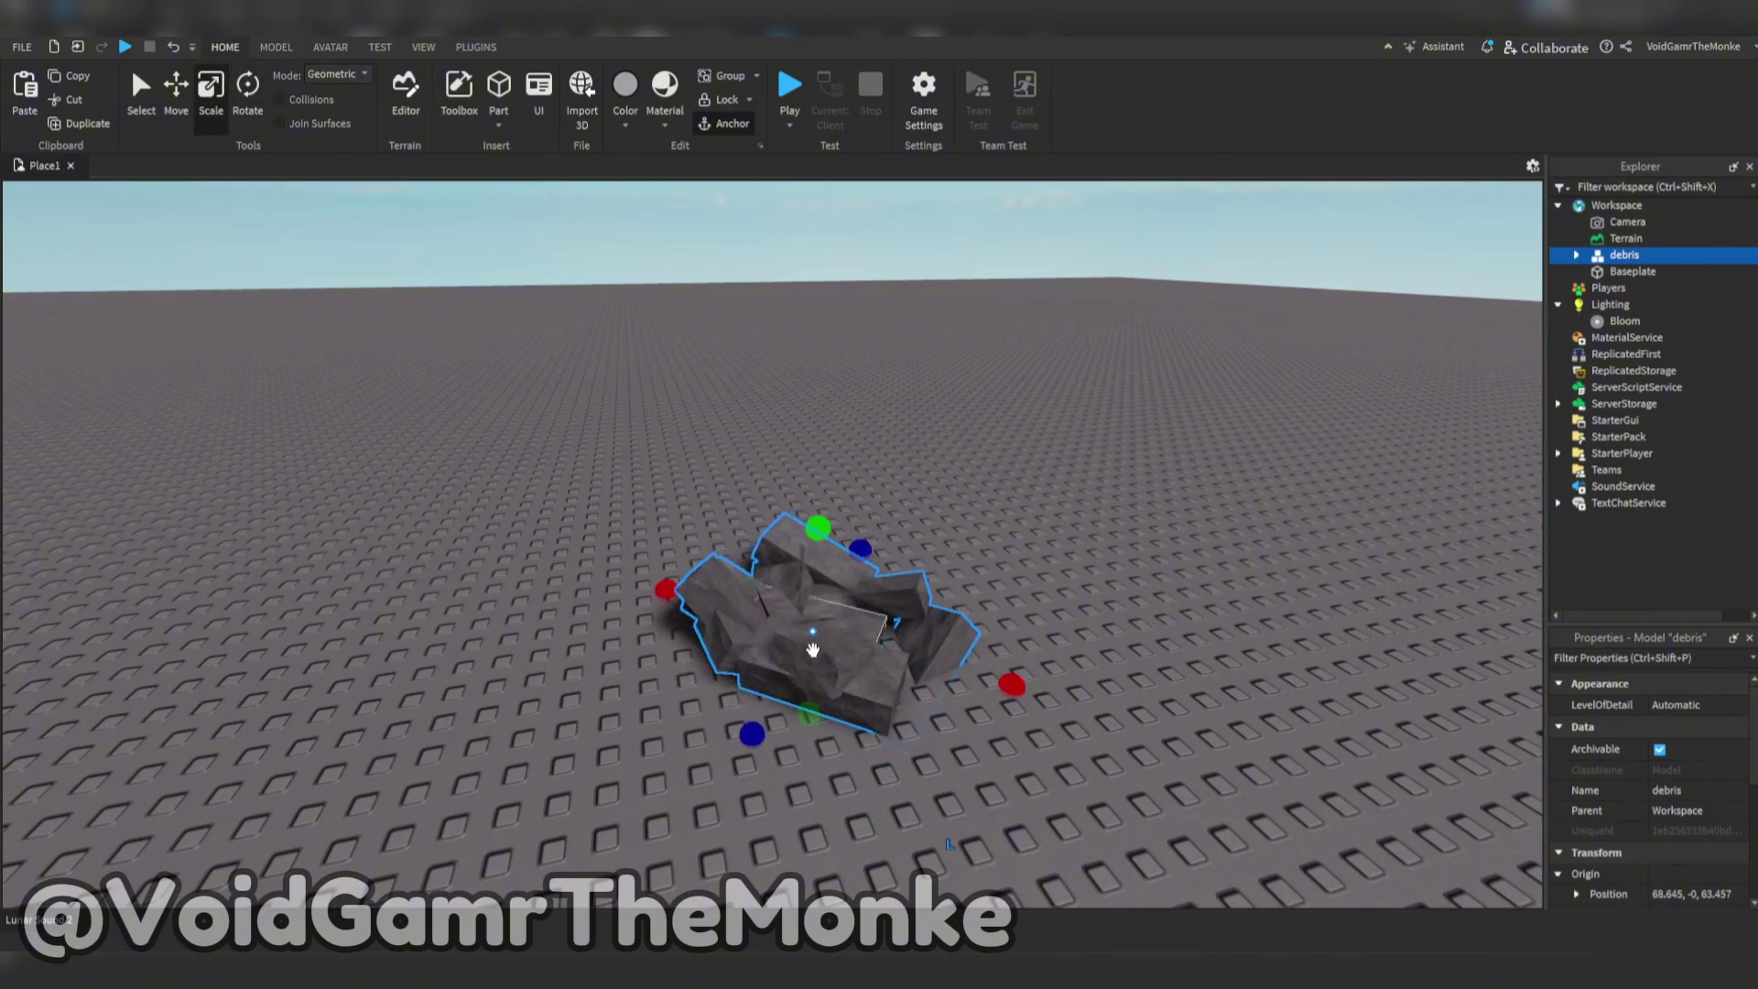
key("ctrl+2")
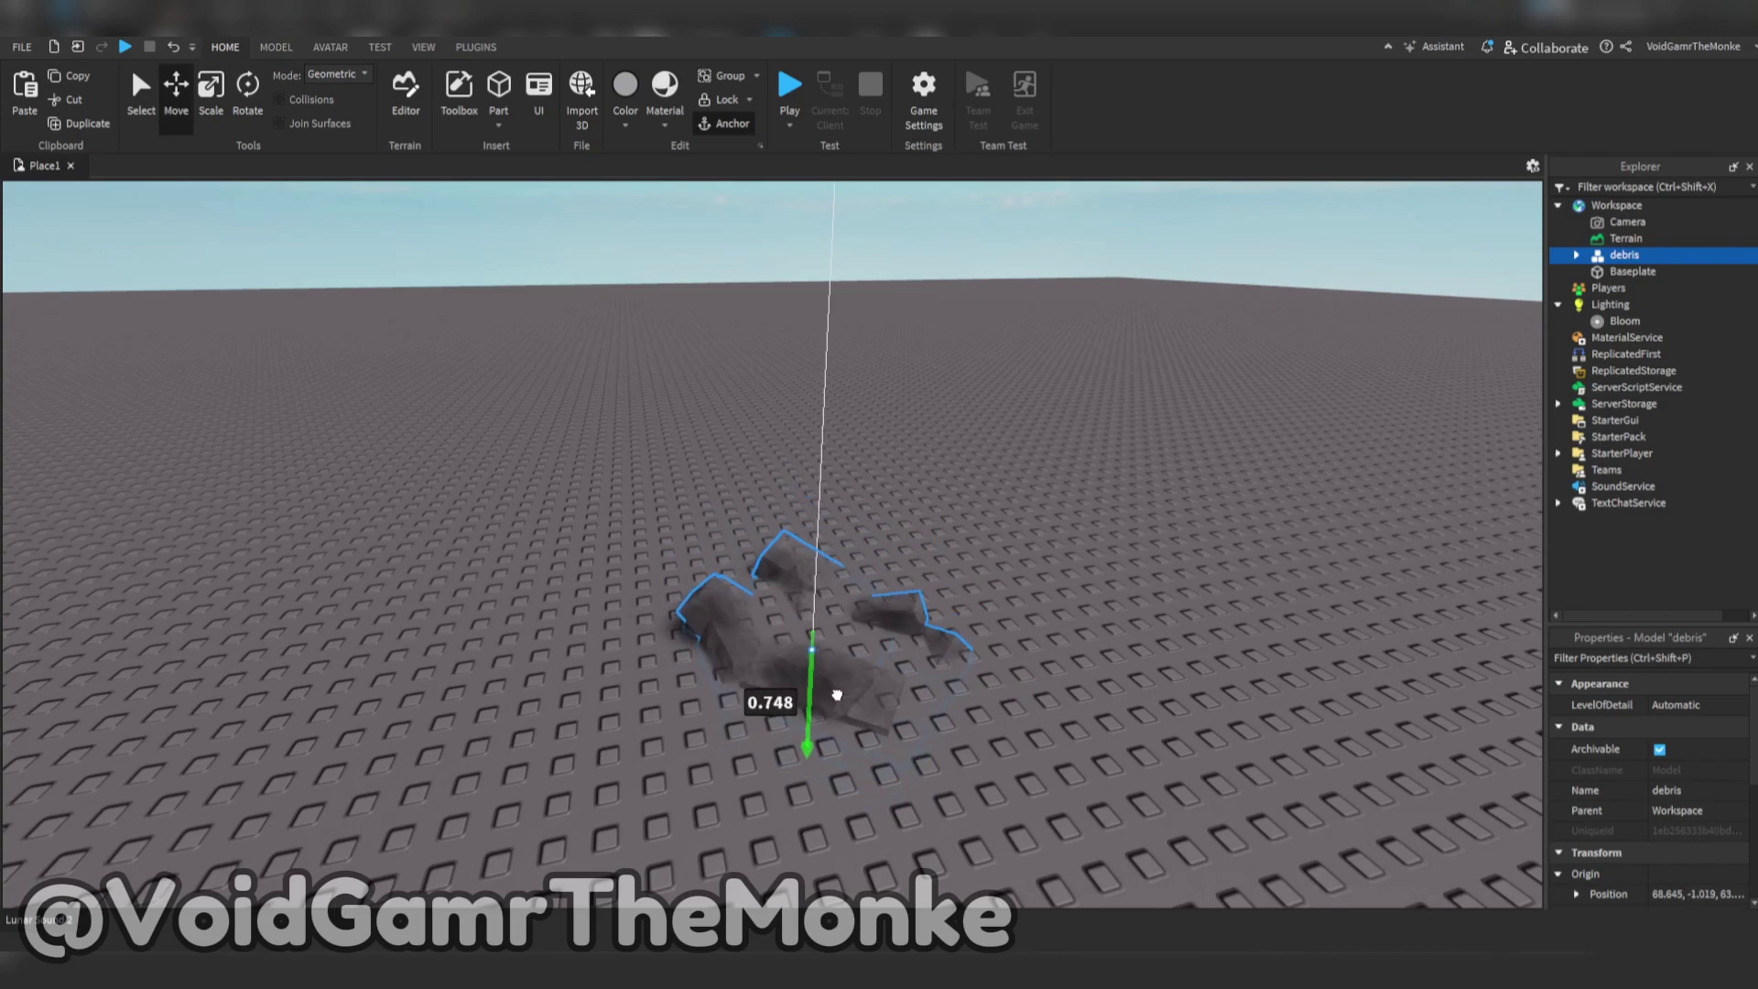
left_click(1035, 685)
key("w")
right_click_drag(1035, 685, 1075, 686)
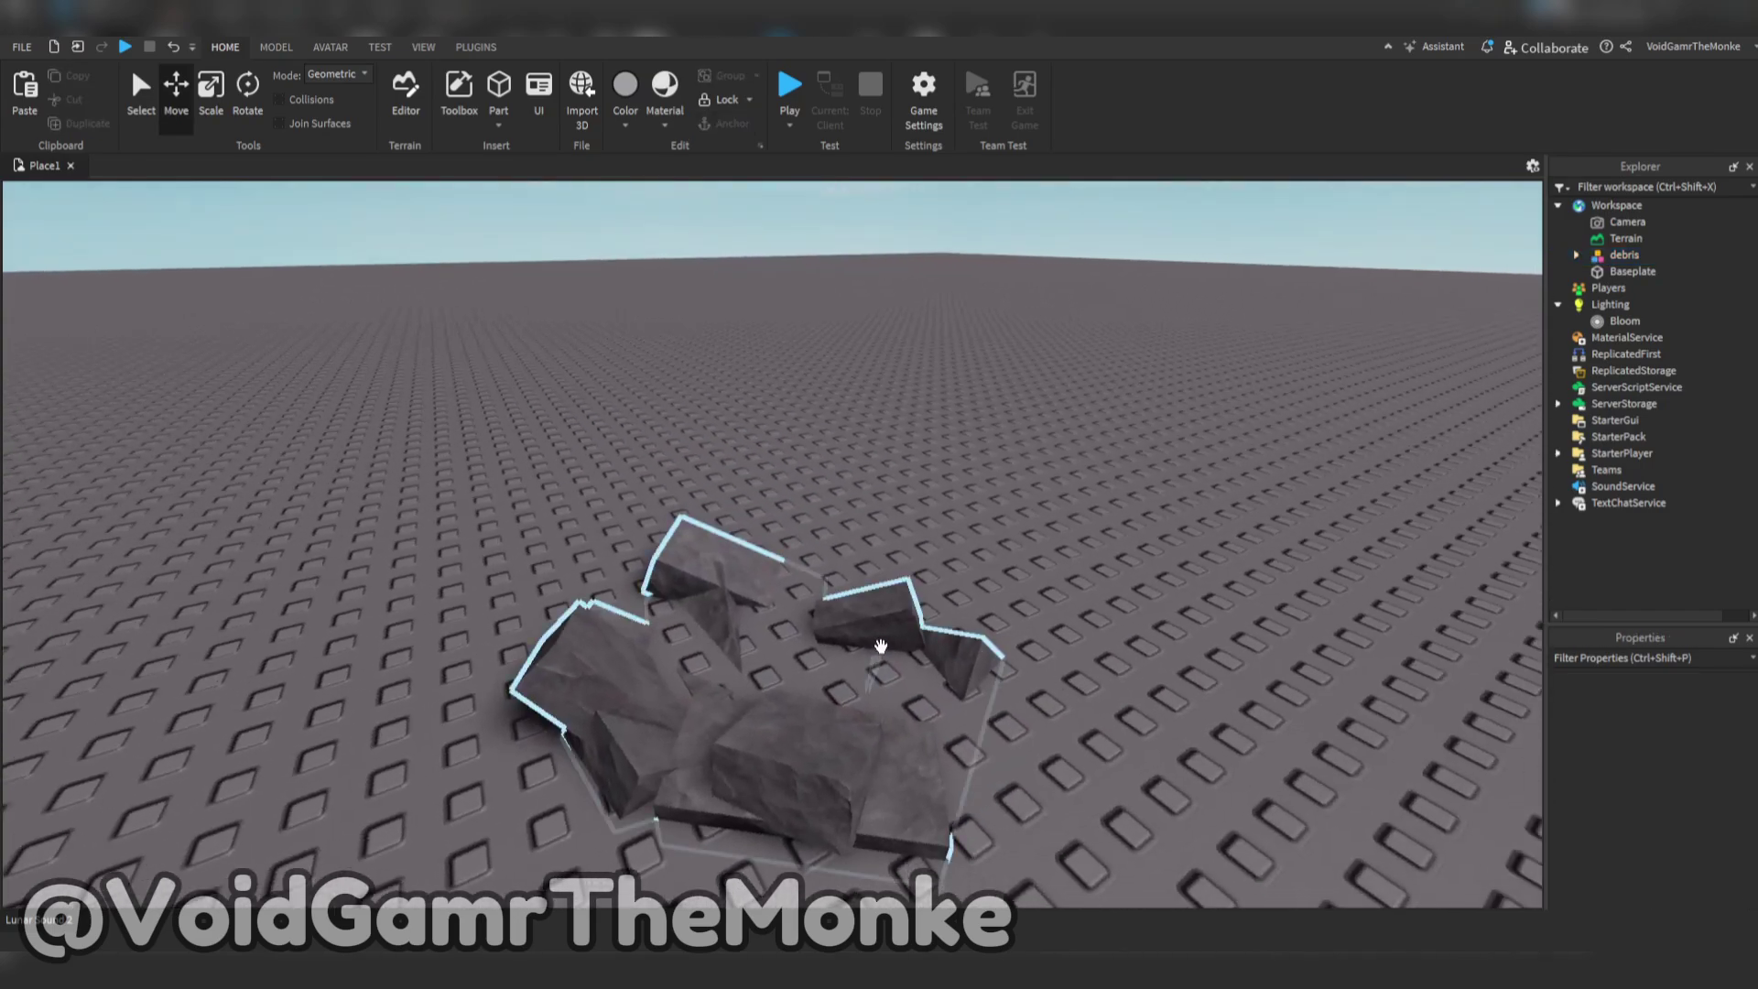
Step: Set the BrickColor of all parts in the debris model to Ghost grey and their Material to a cobblestone texture
left_click(879, 647)
left_click(1575, 256)
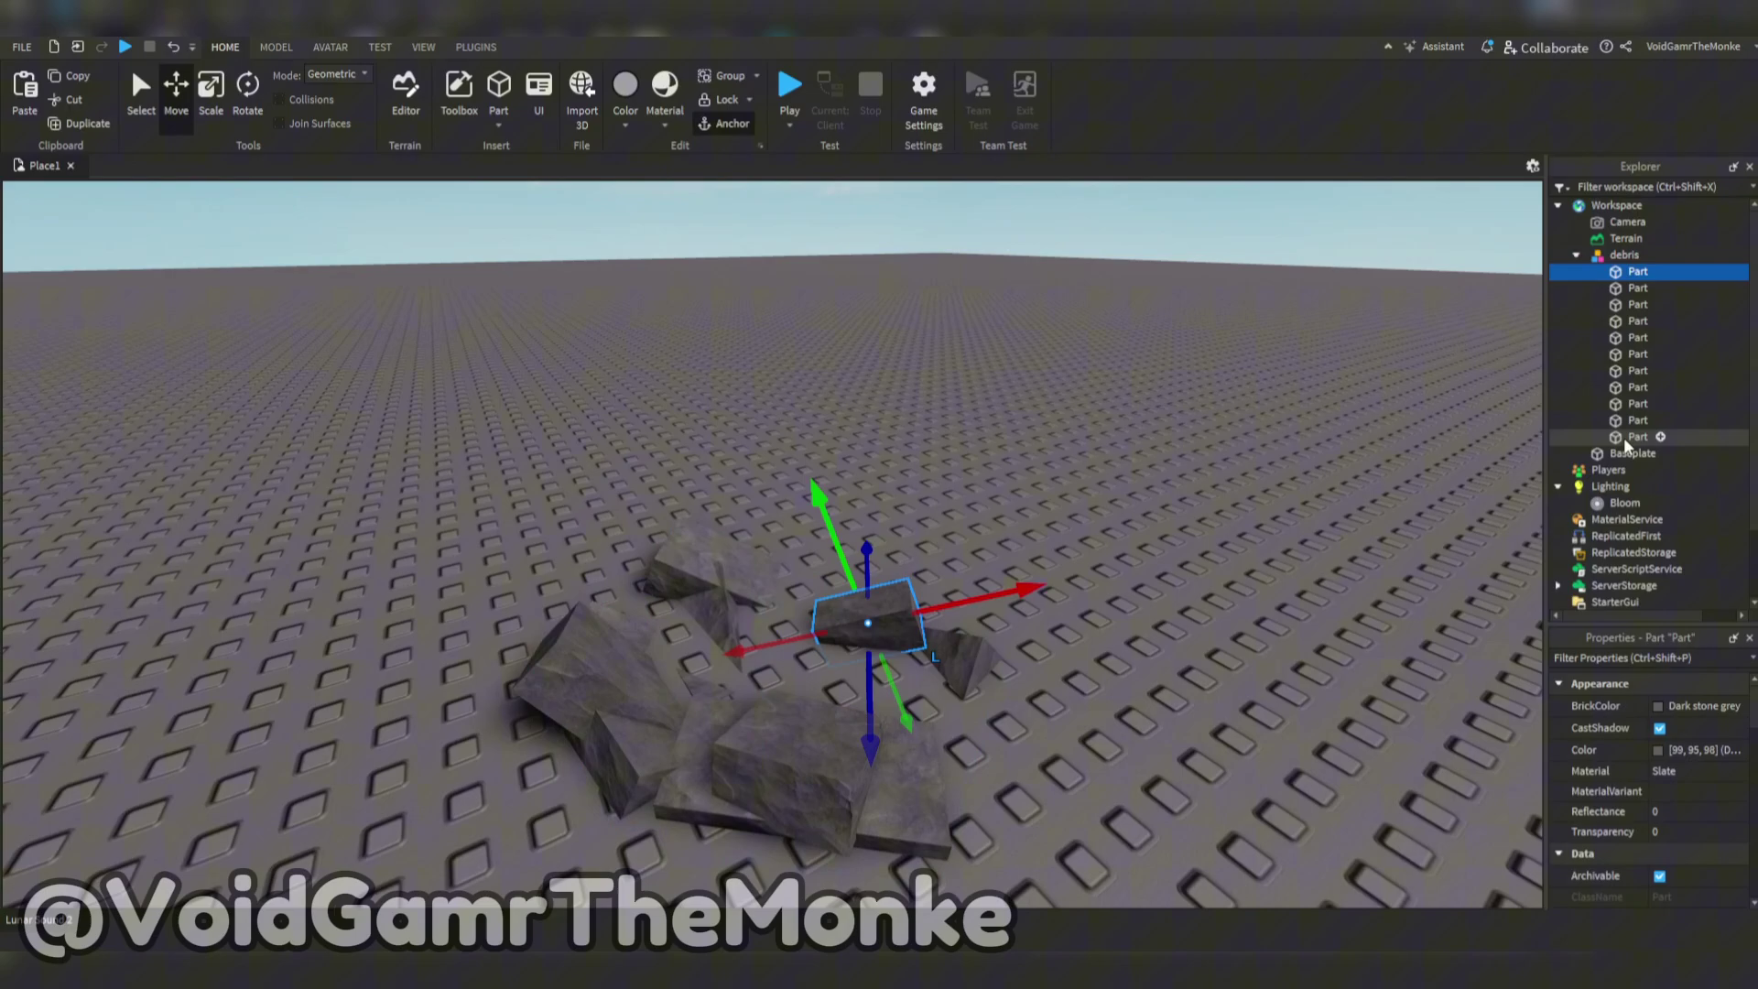
left_click(1625, 441, "shift")
left_click(1655, 705)
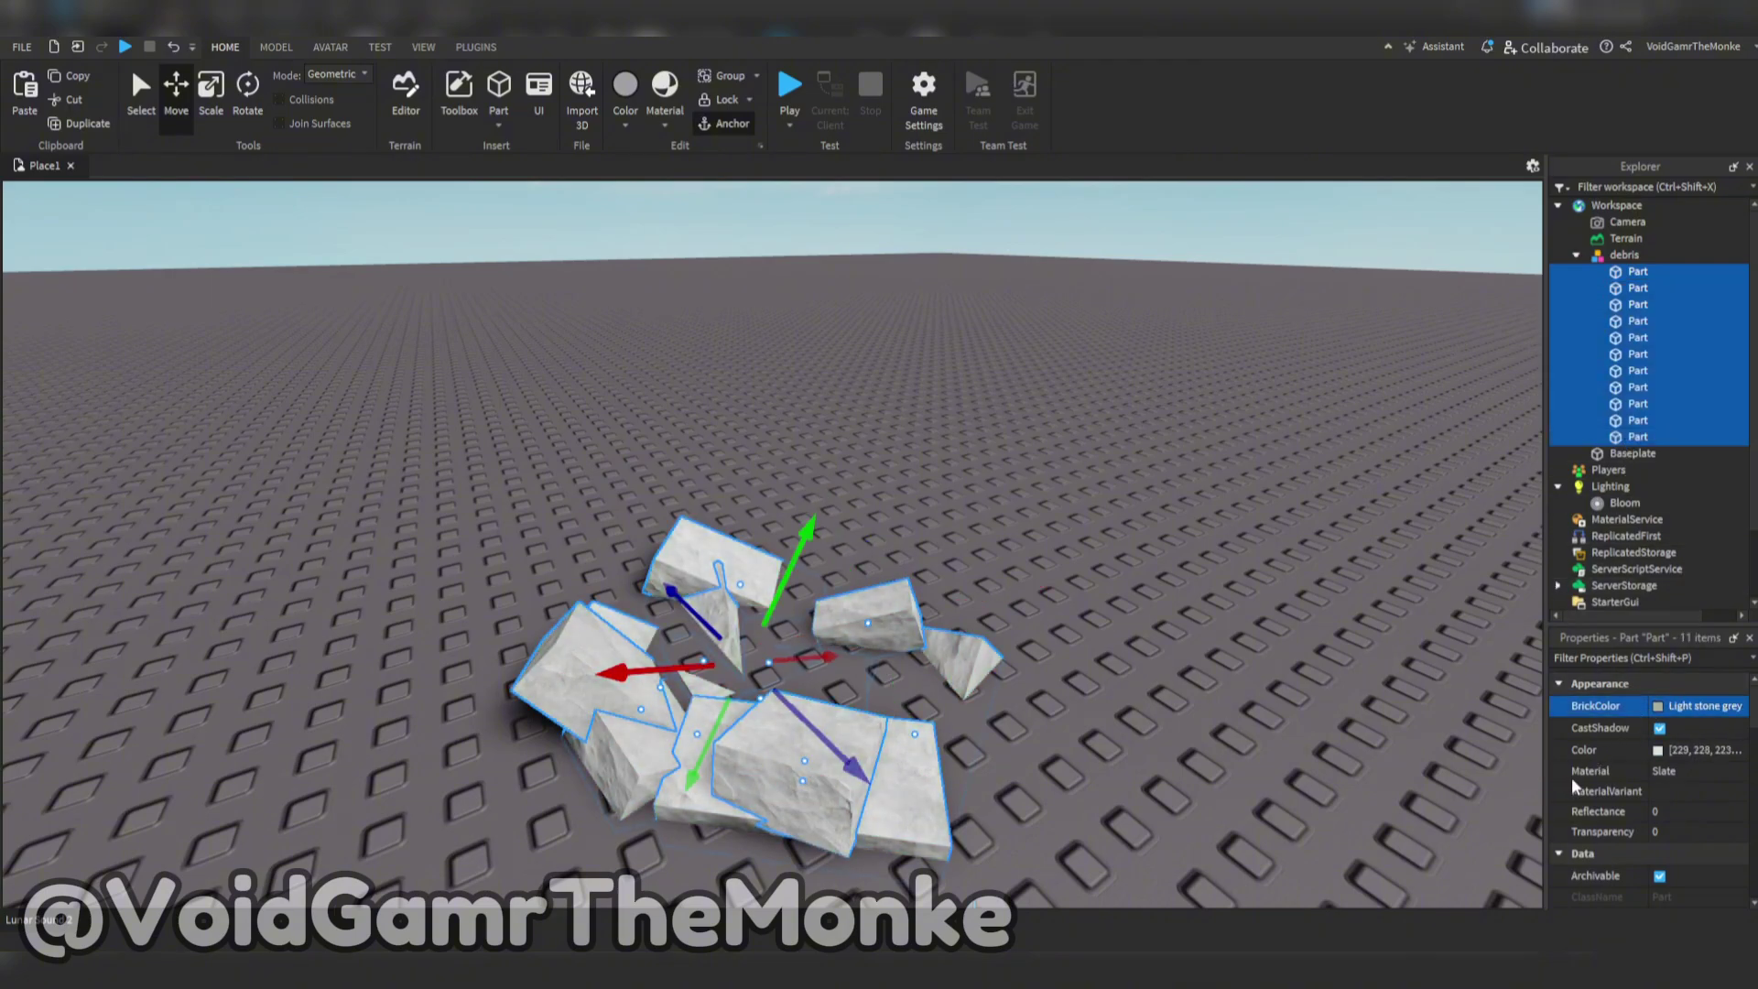
left_click(1668, 777)
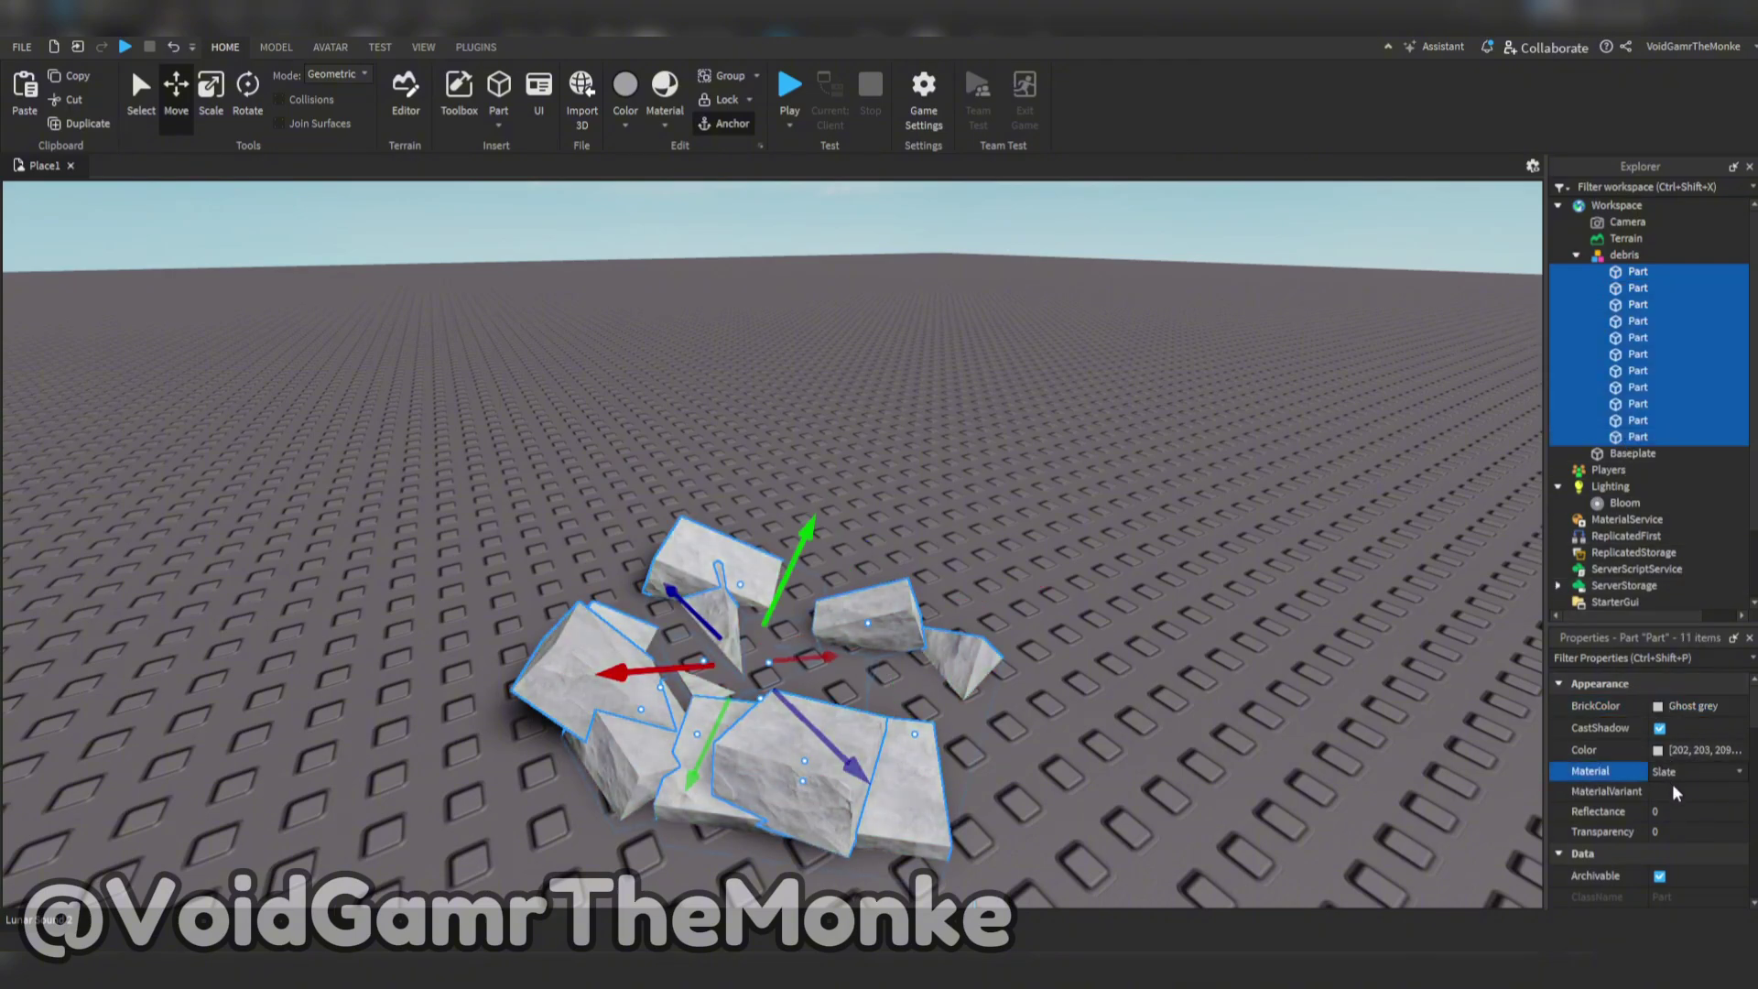
Step: Select the whole recoloured debris model and delete it
left_click(1621, 255)
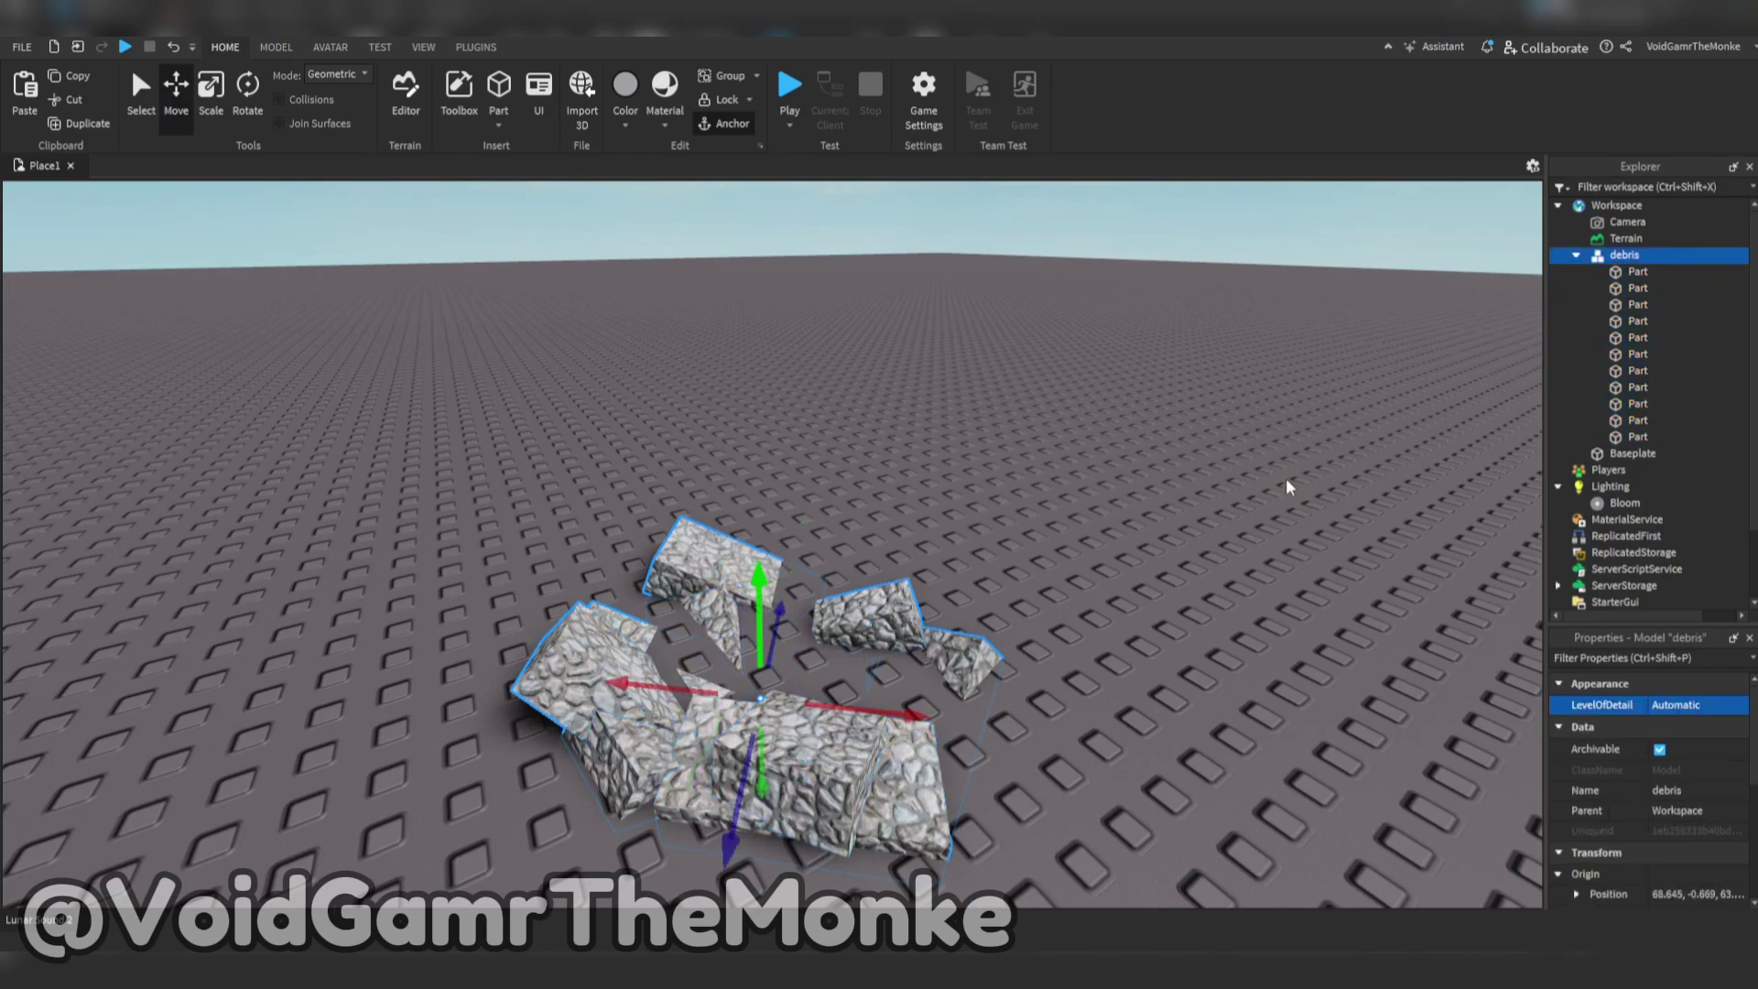
right_click_drag(1286, 480, 1271, 474)
key("Delete")
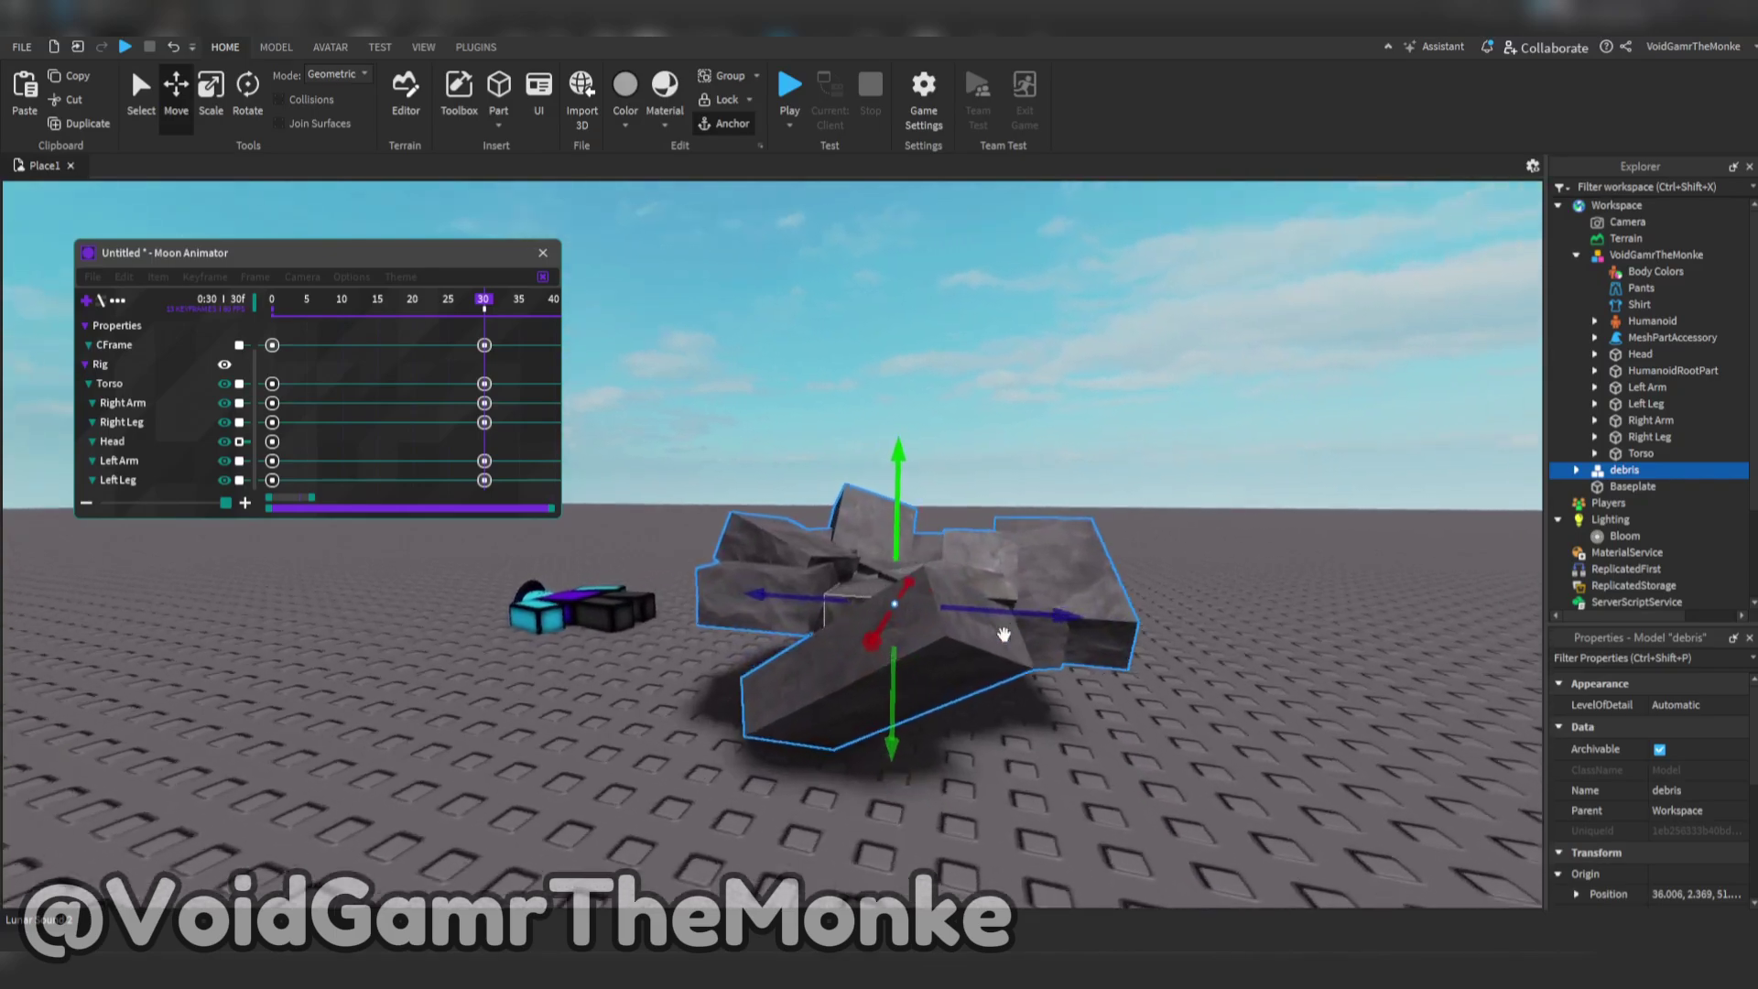
Step: Move the debris model along the baseplate to the feet of the lying character
right_click_drag(1004, 635, 906, 600)
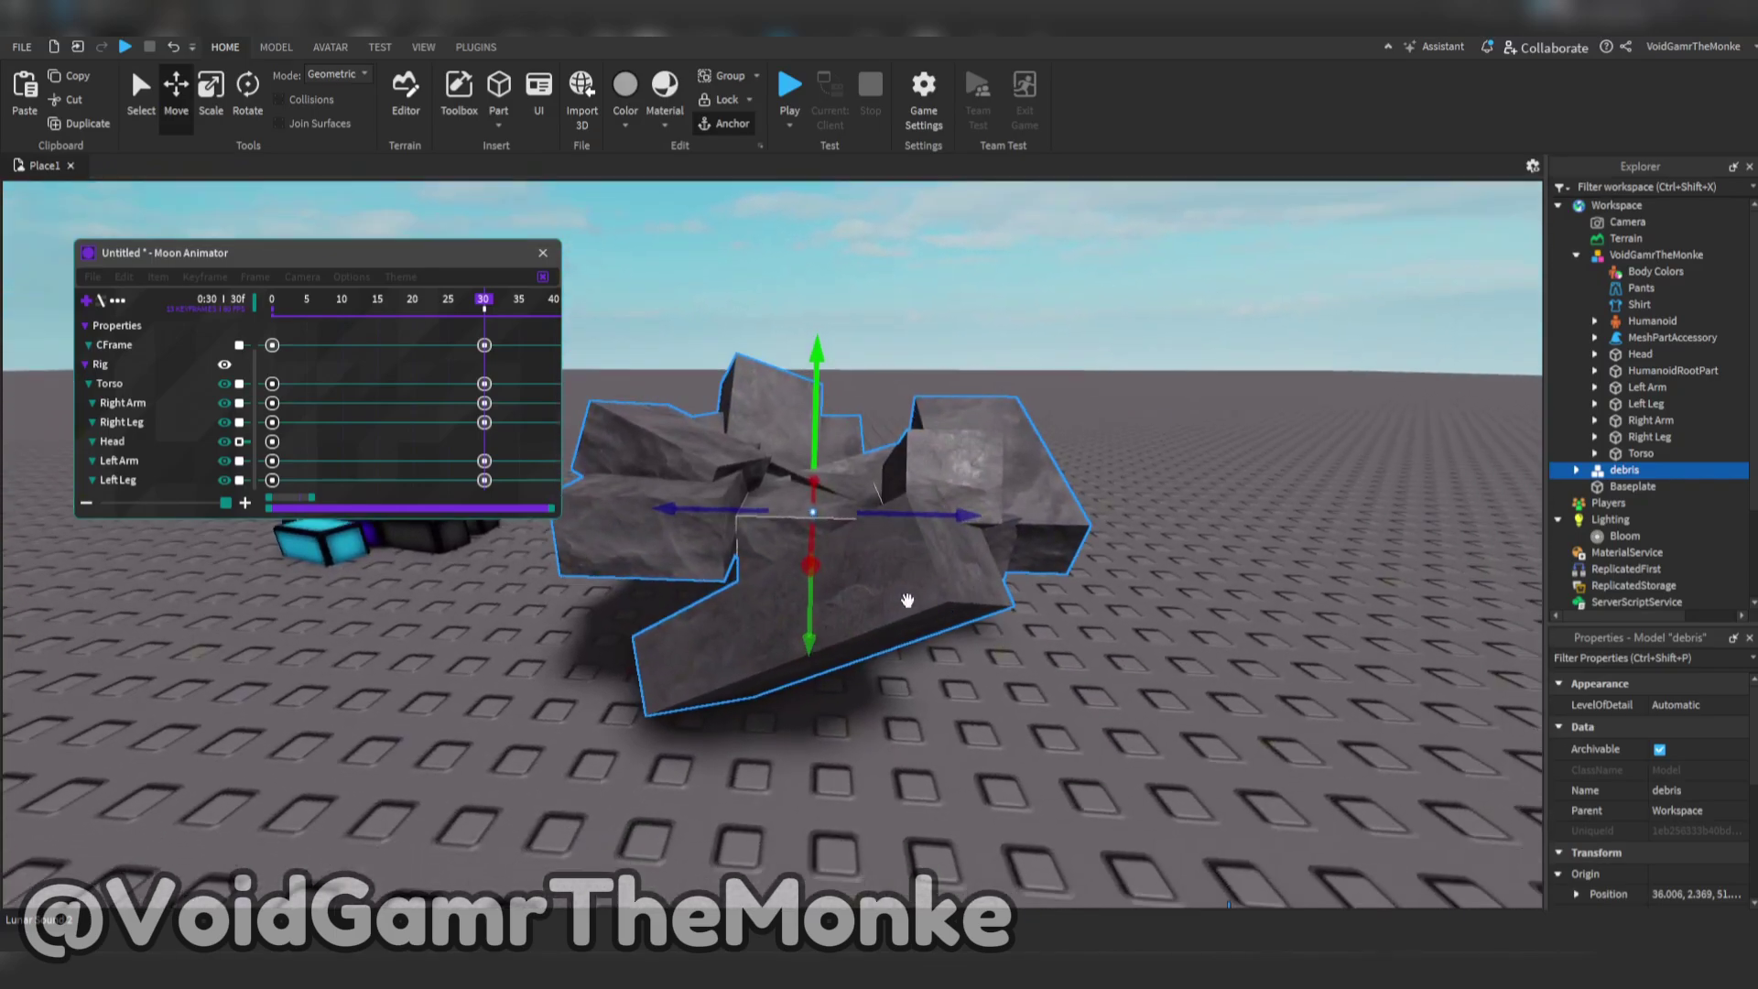
left_click_drag(907, 601, 730, 561)
right_click_drag(729, 561, 511, 438)
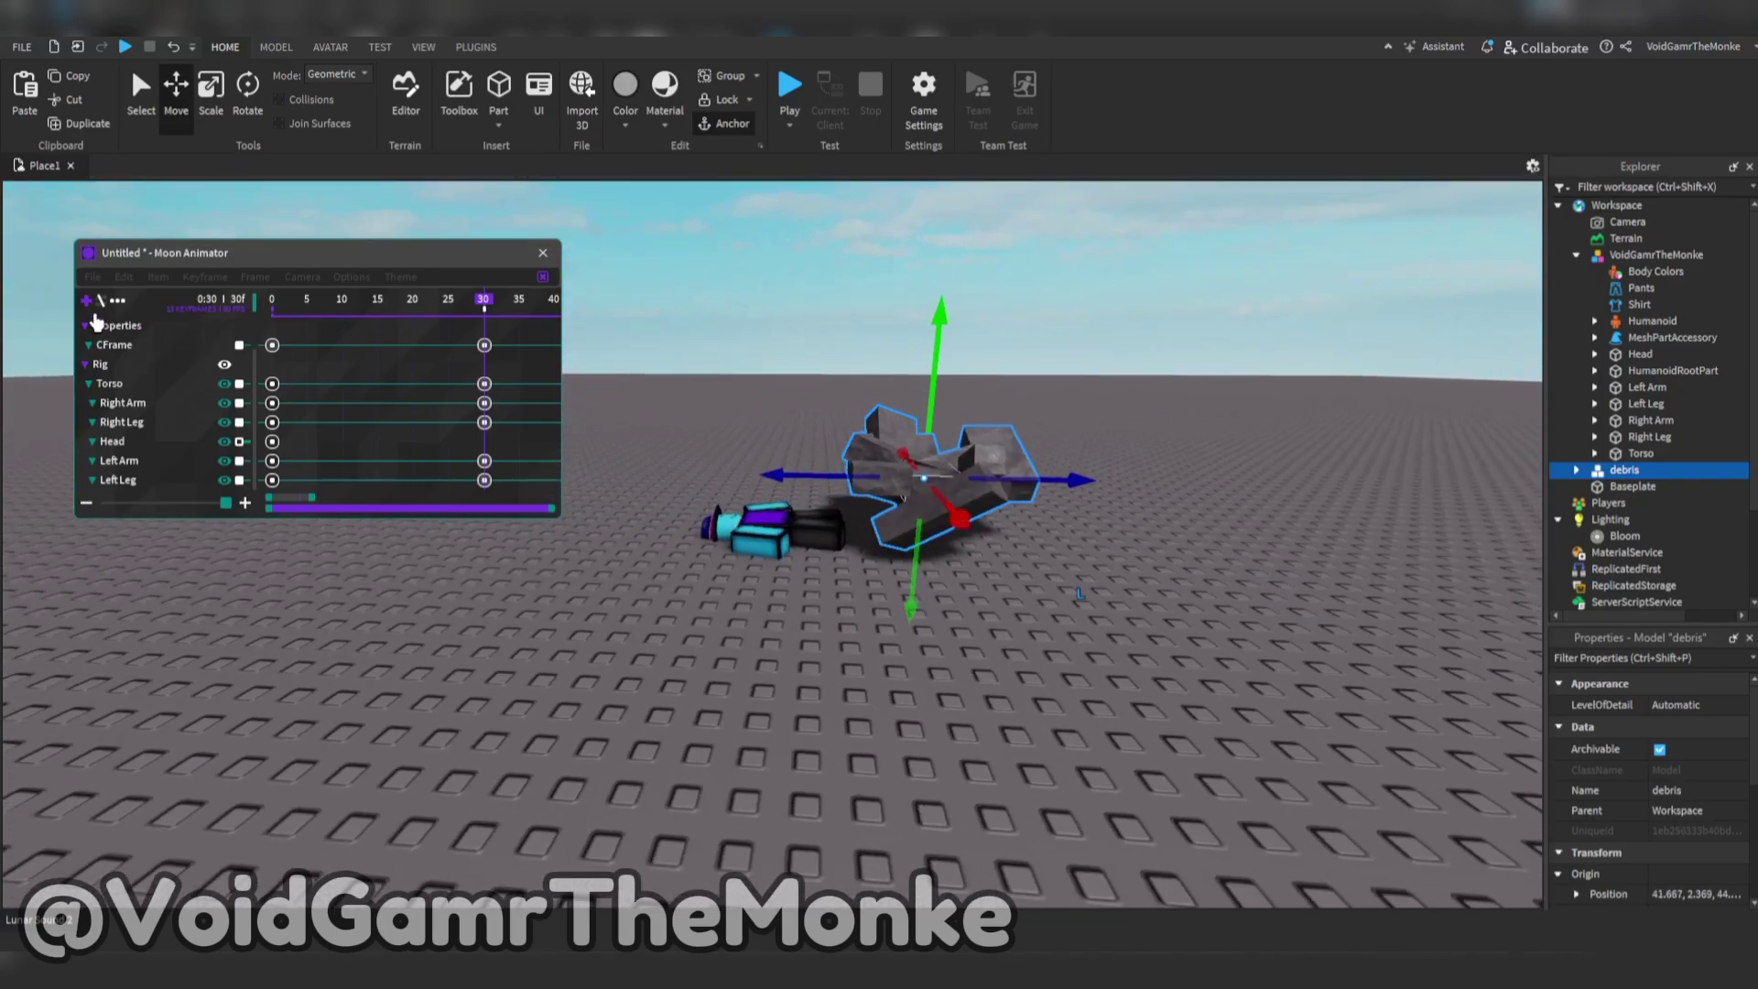
Step: Add the debris model as an item to the Moon Animator timeline with its CFrame property
left_click(88, 304)
left_click(87, 302)
left_click(859, 449)
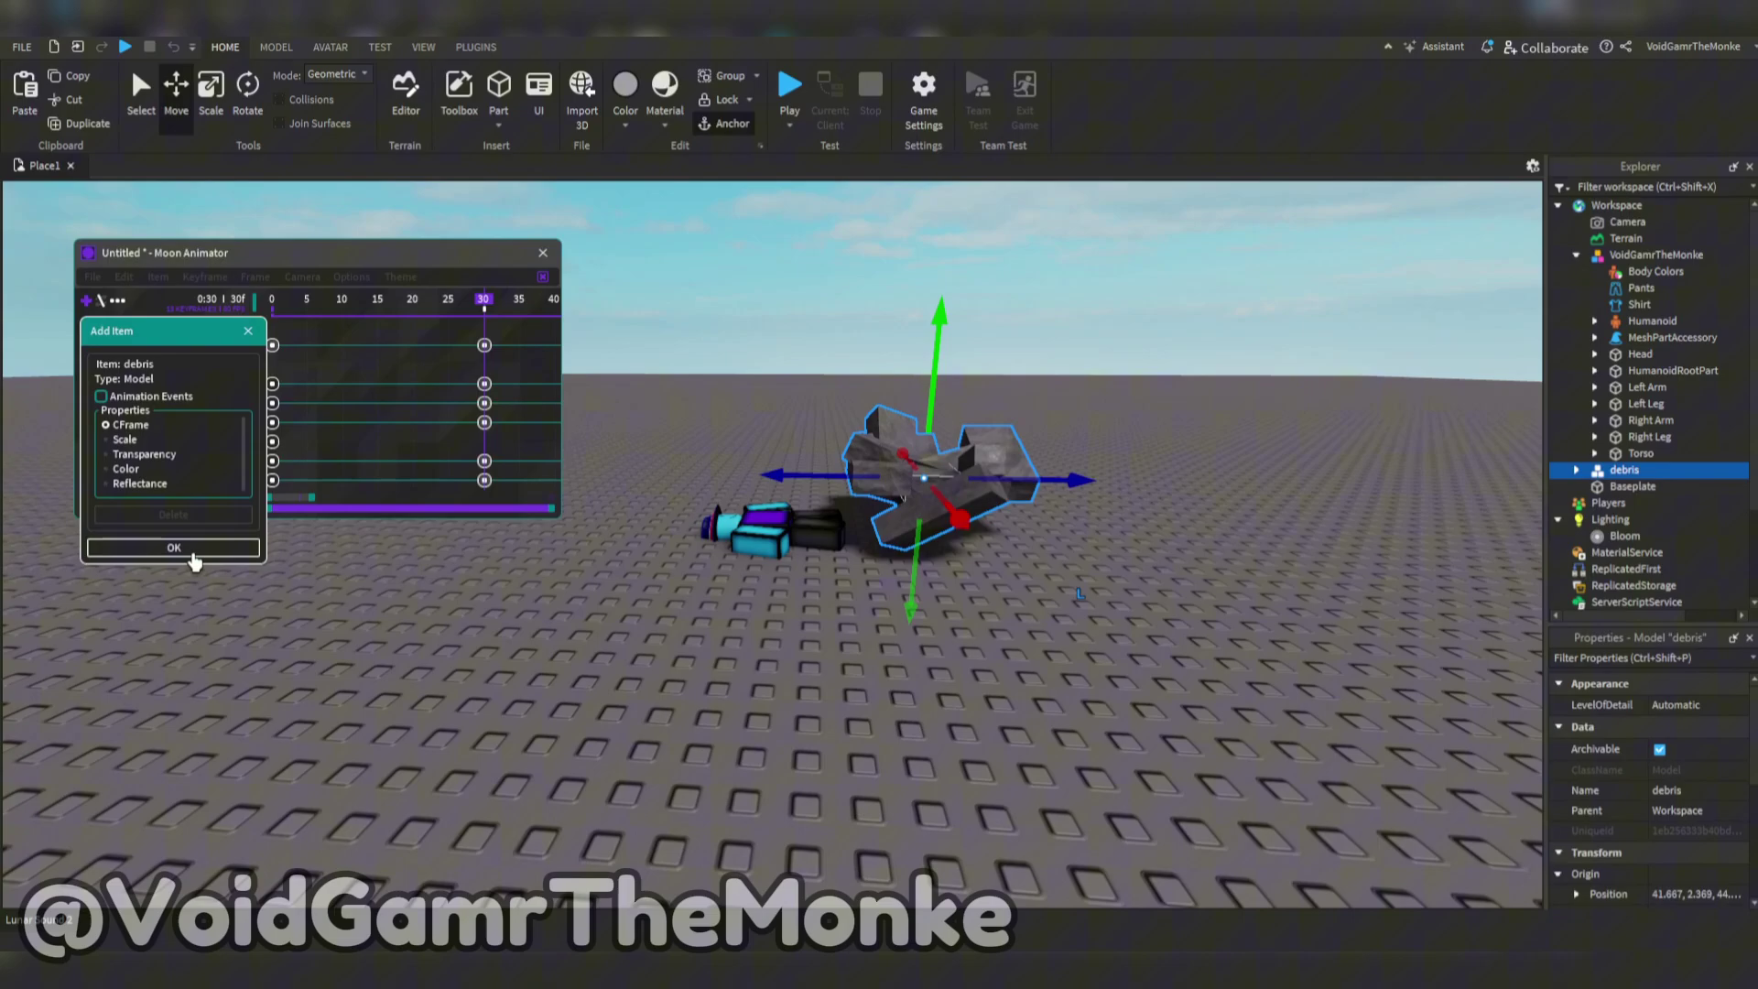
left_click(174, 548)
left_click(353, 665)
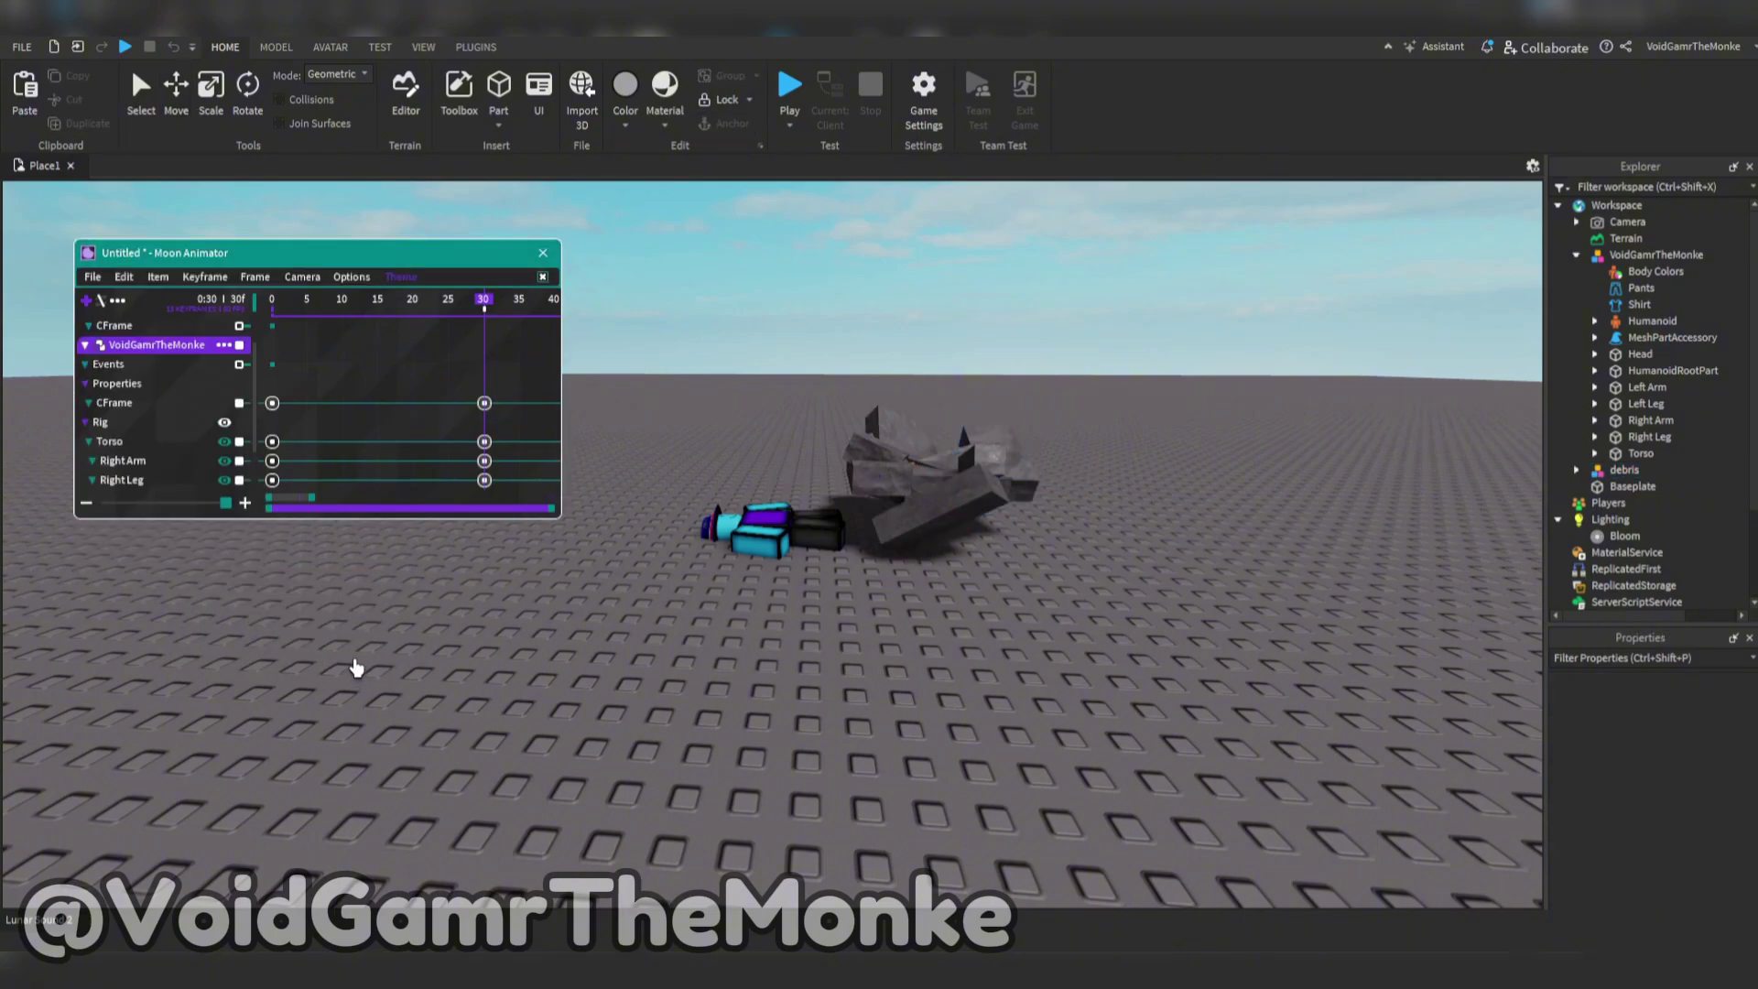
Step: Add a CFrame keyframe for the debris at frame 0 and lower the model below the baseplate to about Y -6
scroll(181, 382, "up", 2)
left_click_drag(333, 302, 265, 309)
left_click(179, 367)
key("plus")
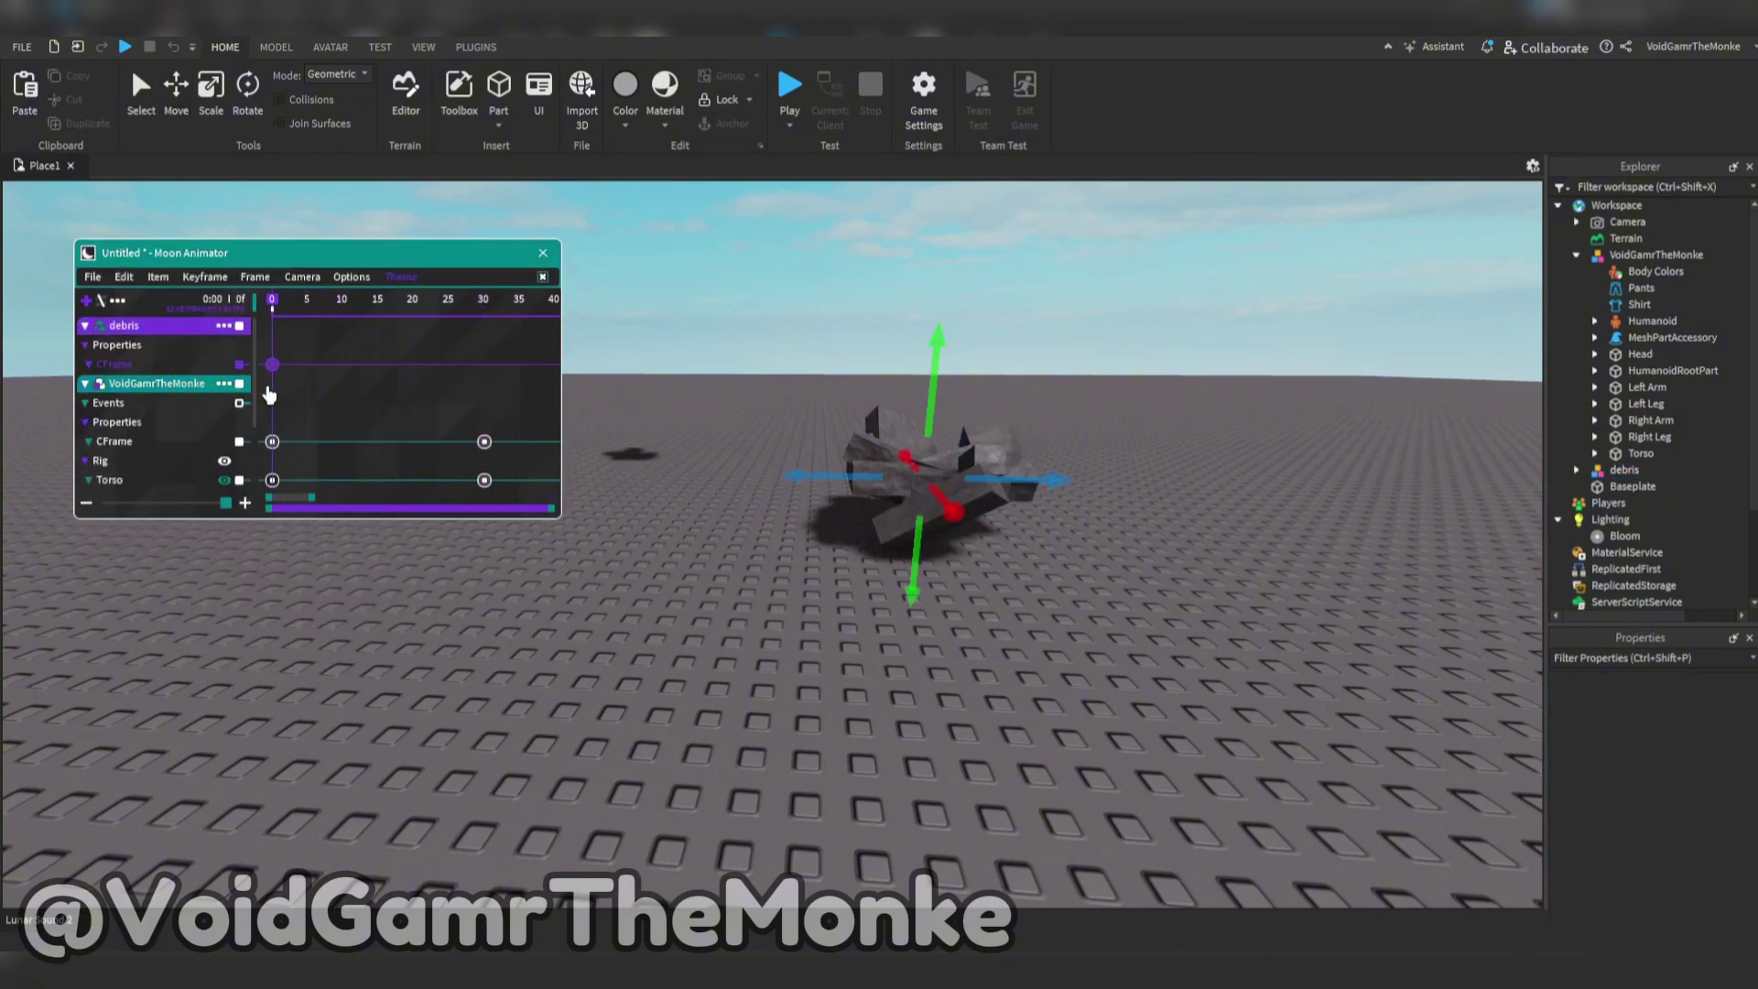
key("r")
key("r")
left_click_drag(921, 551, 905, 719)
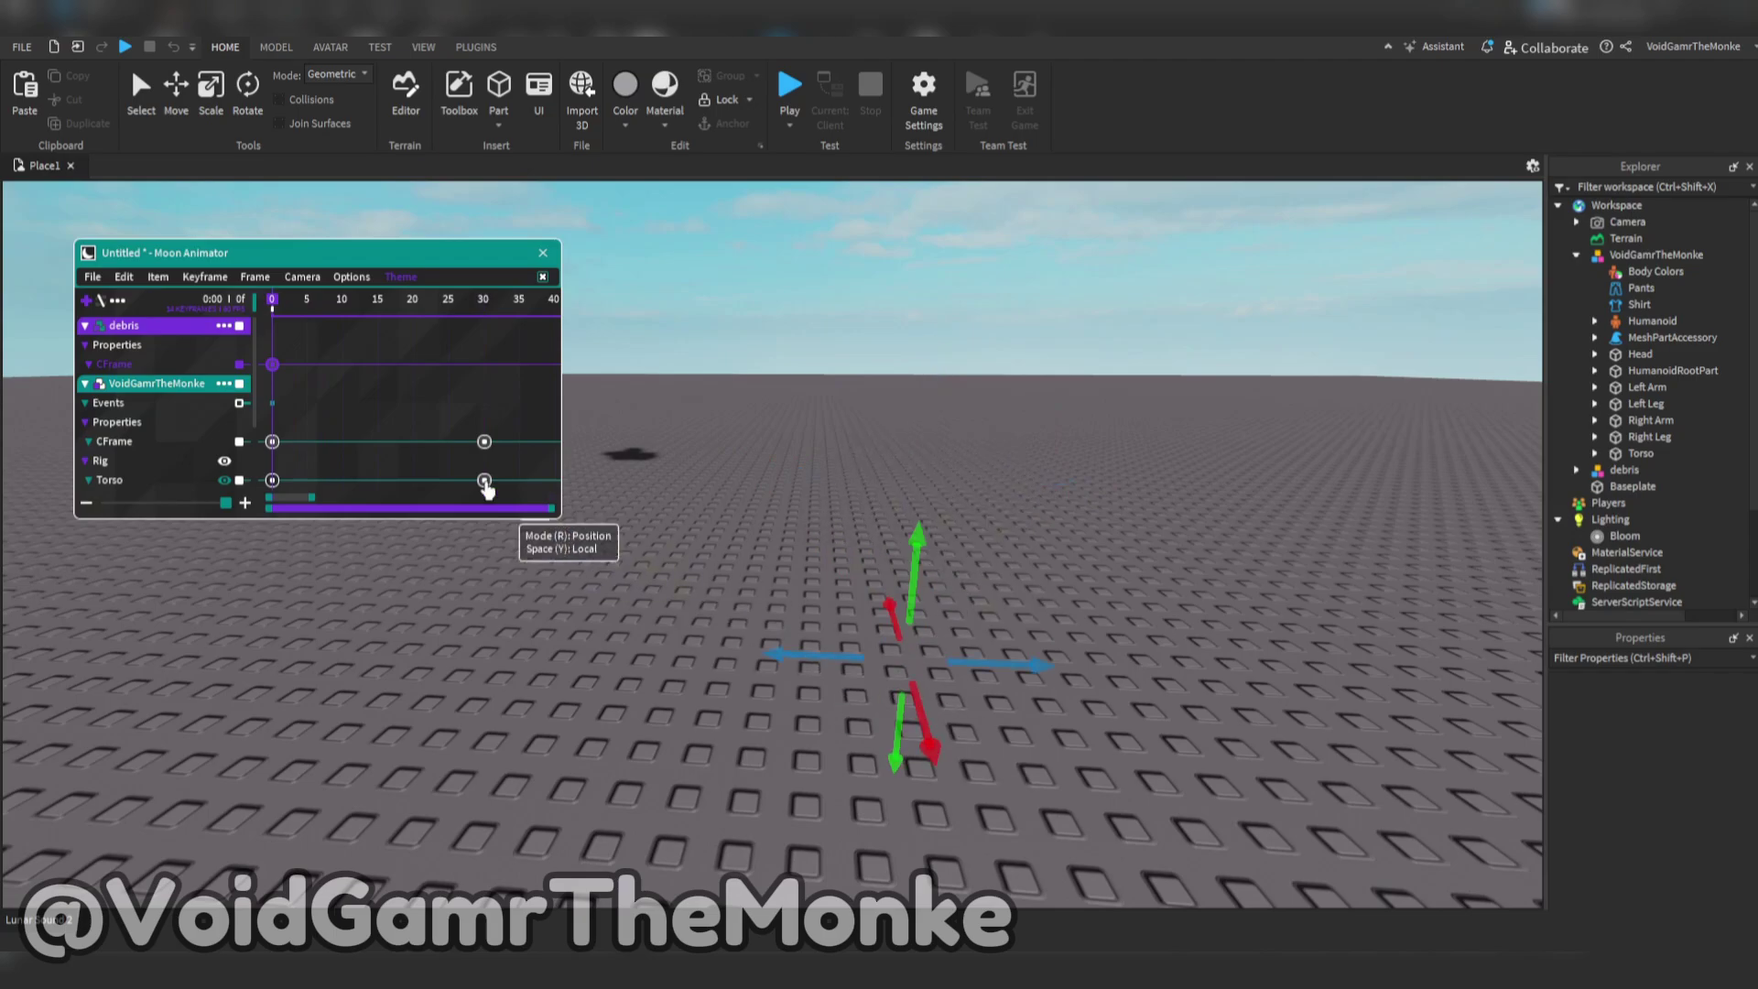
Step: Set the easing style of the debris keyframe at frame 0 to None
key("7")
left_click(504, 646)
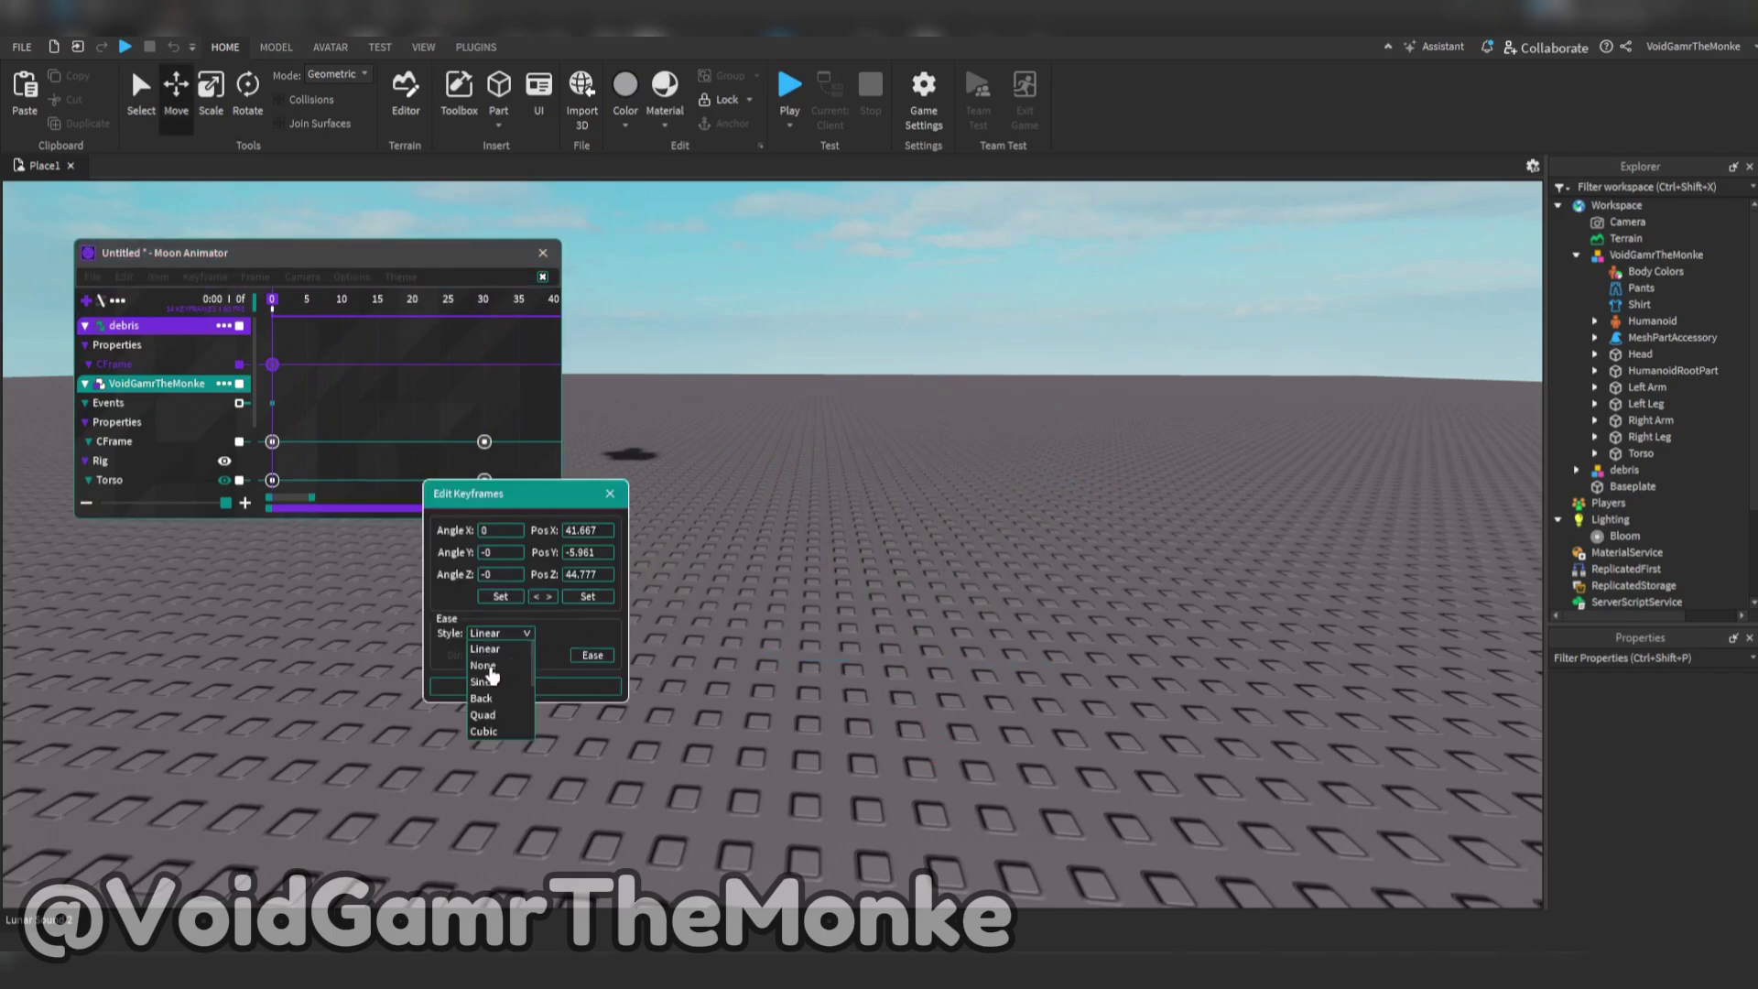
left_click(494, 677)
left_click(524, 686)
Step: Keyframe the debris at frame 30, raising it to ground level and shifting it about 6.7 studs under the lying character
left_click_drag(409, 326, 485, 329)
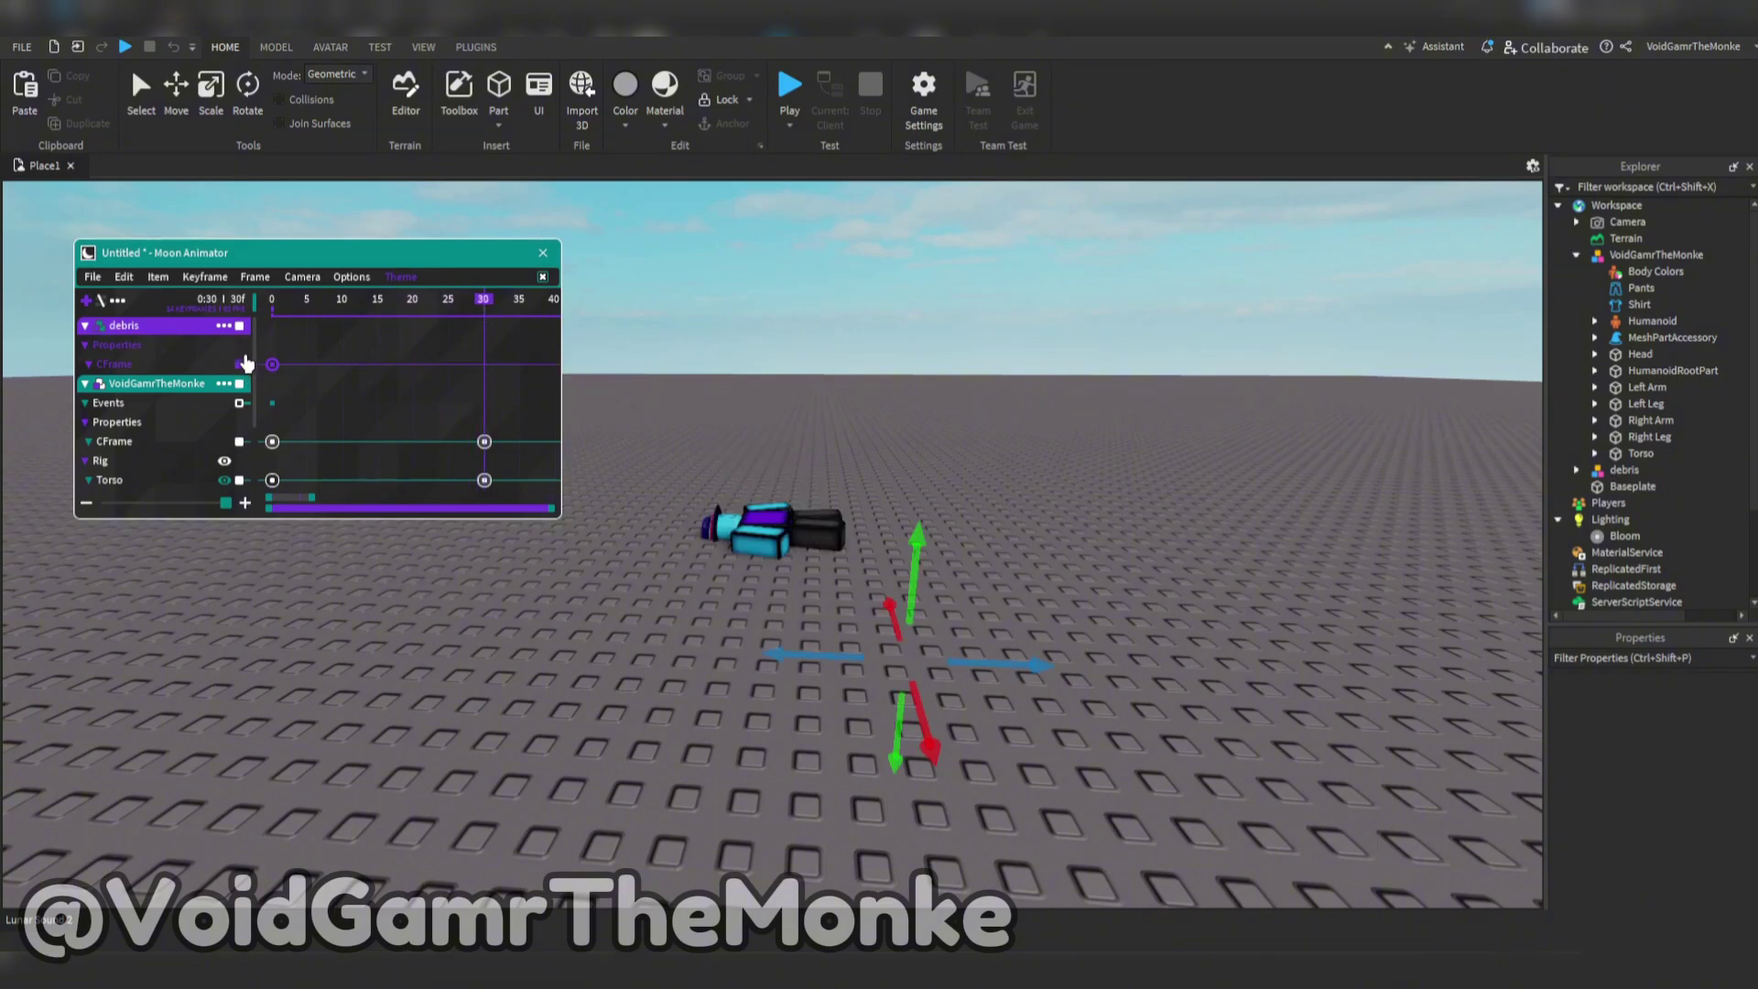
left_click(241, 364)
left_click_drag(914, 564, 907, 629)
left_click_drag(851, 547, 727, 551)
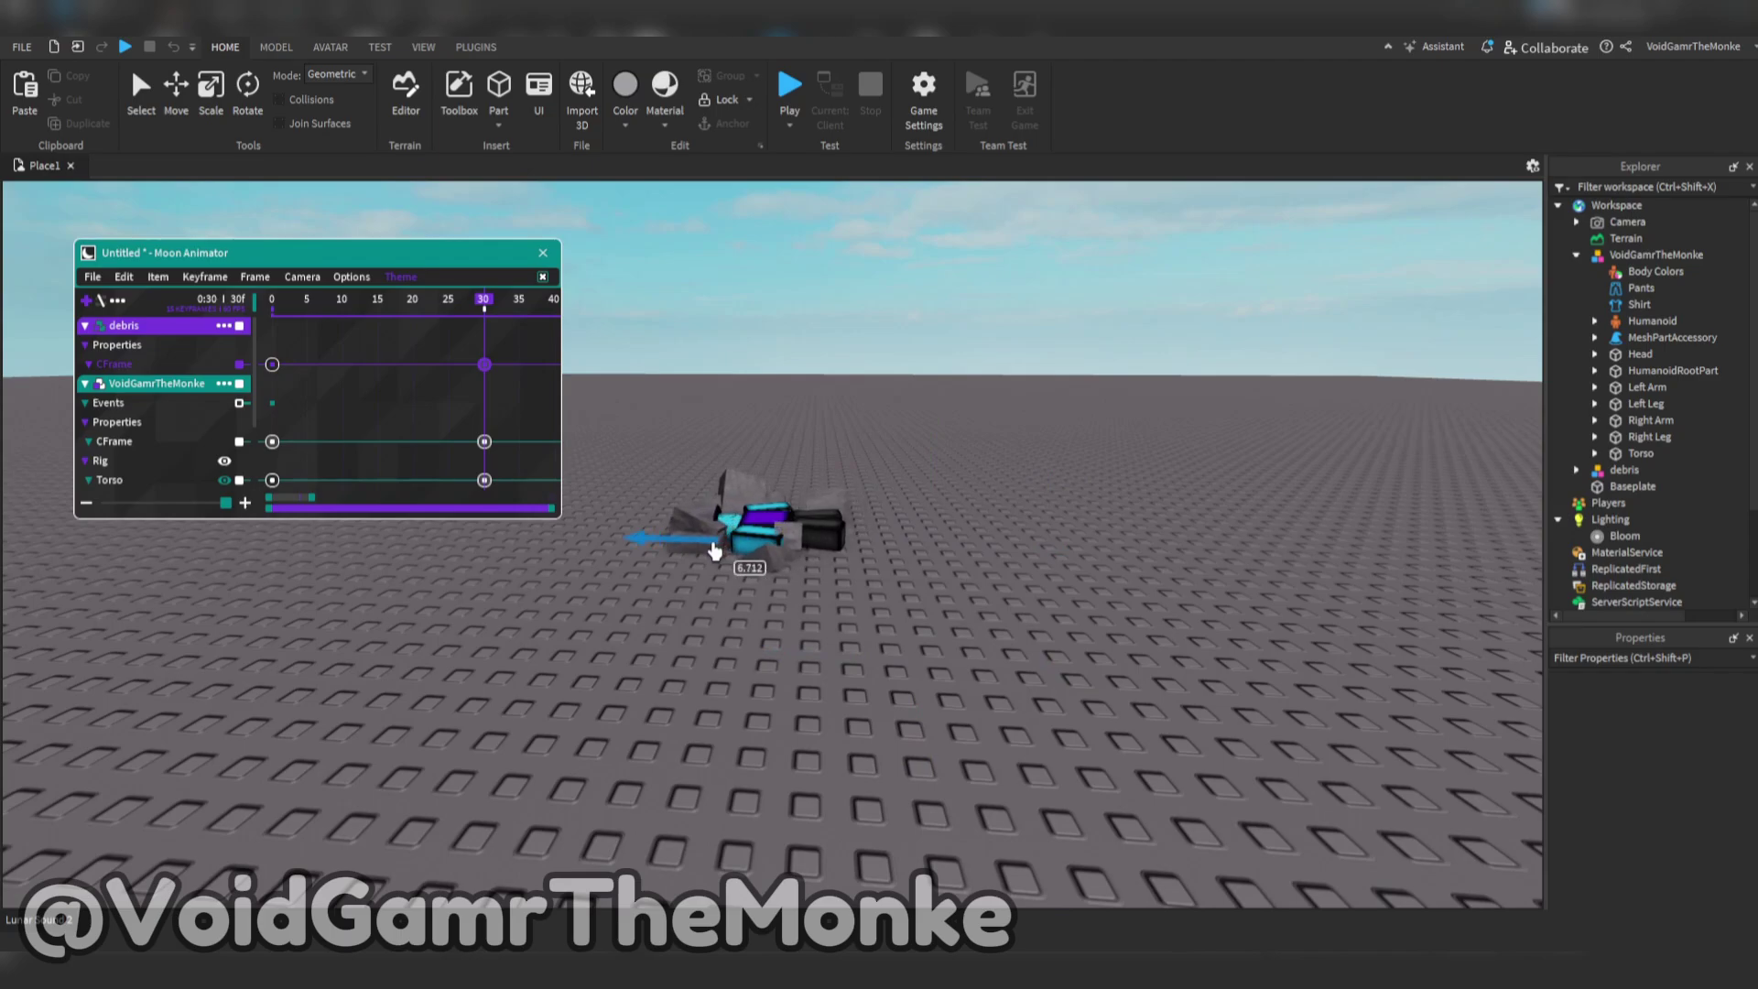
Step: Rotate and nudge the debris at frame 30 so the rocks surround the lying character
key("r")
left_click_drag(820, 533, 753, 505)
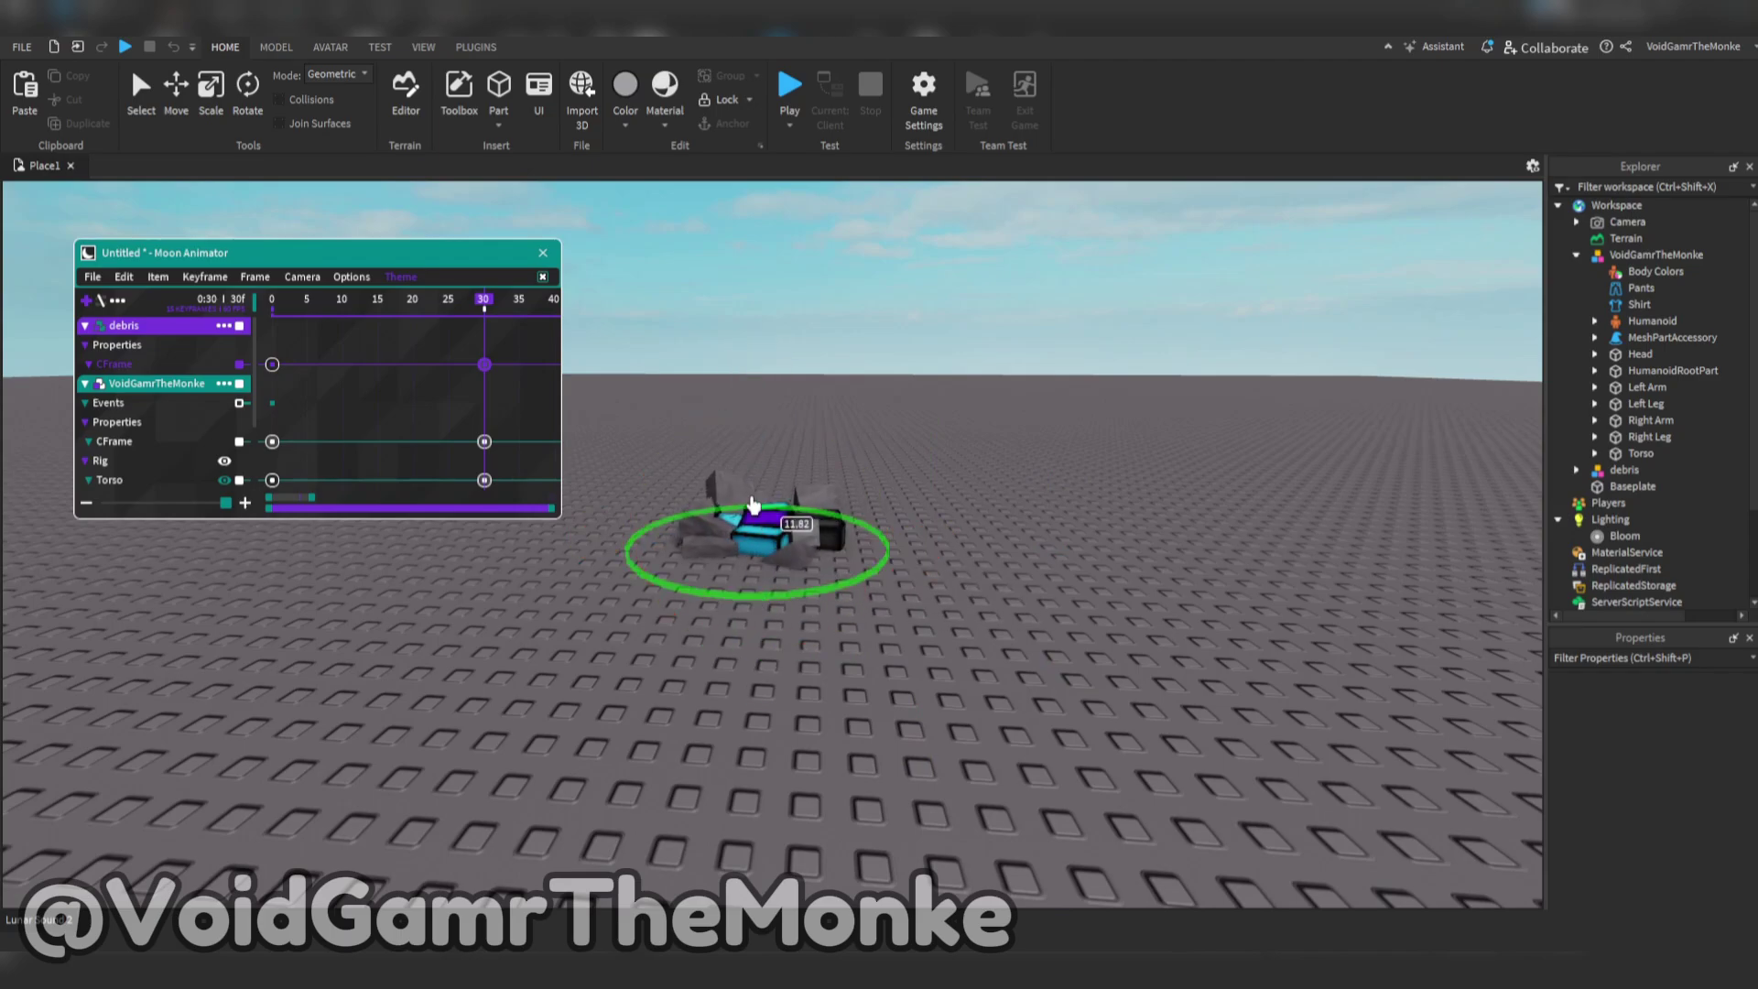
key("r")
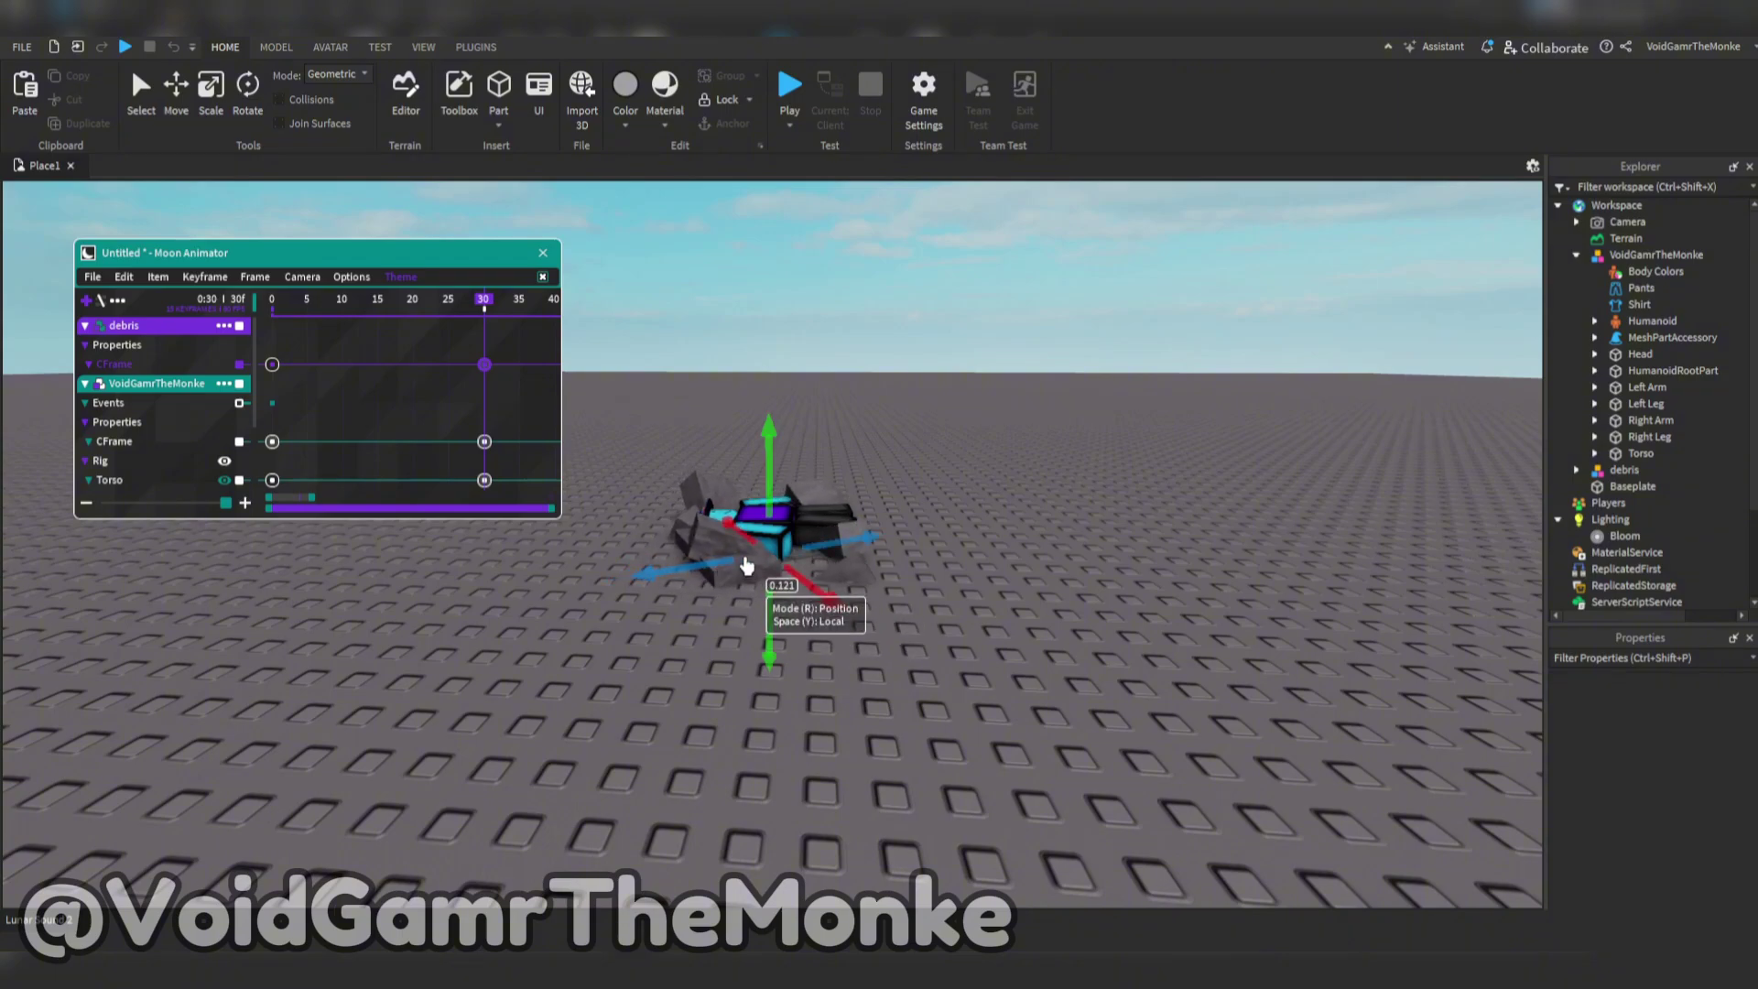
key("r")
mouse_move(897, 523)
left_mouse_down()
mouse_move(910, 540)
mouse_move(906, 526)
left_mouse_up()
scroll(909, 521, "up", 3)
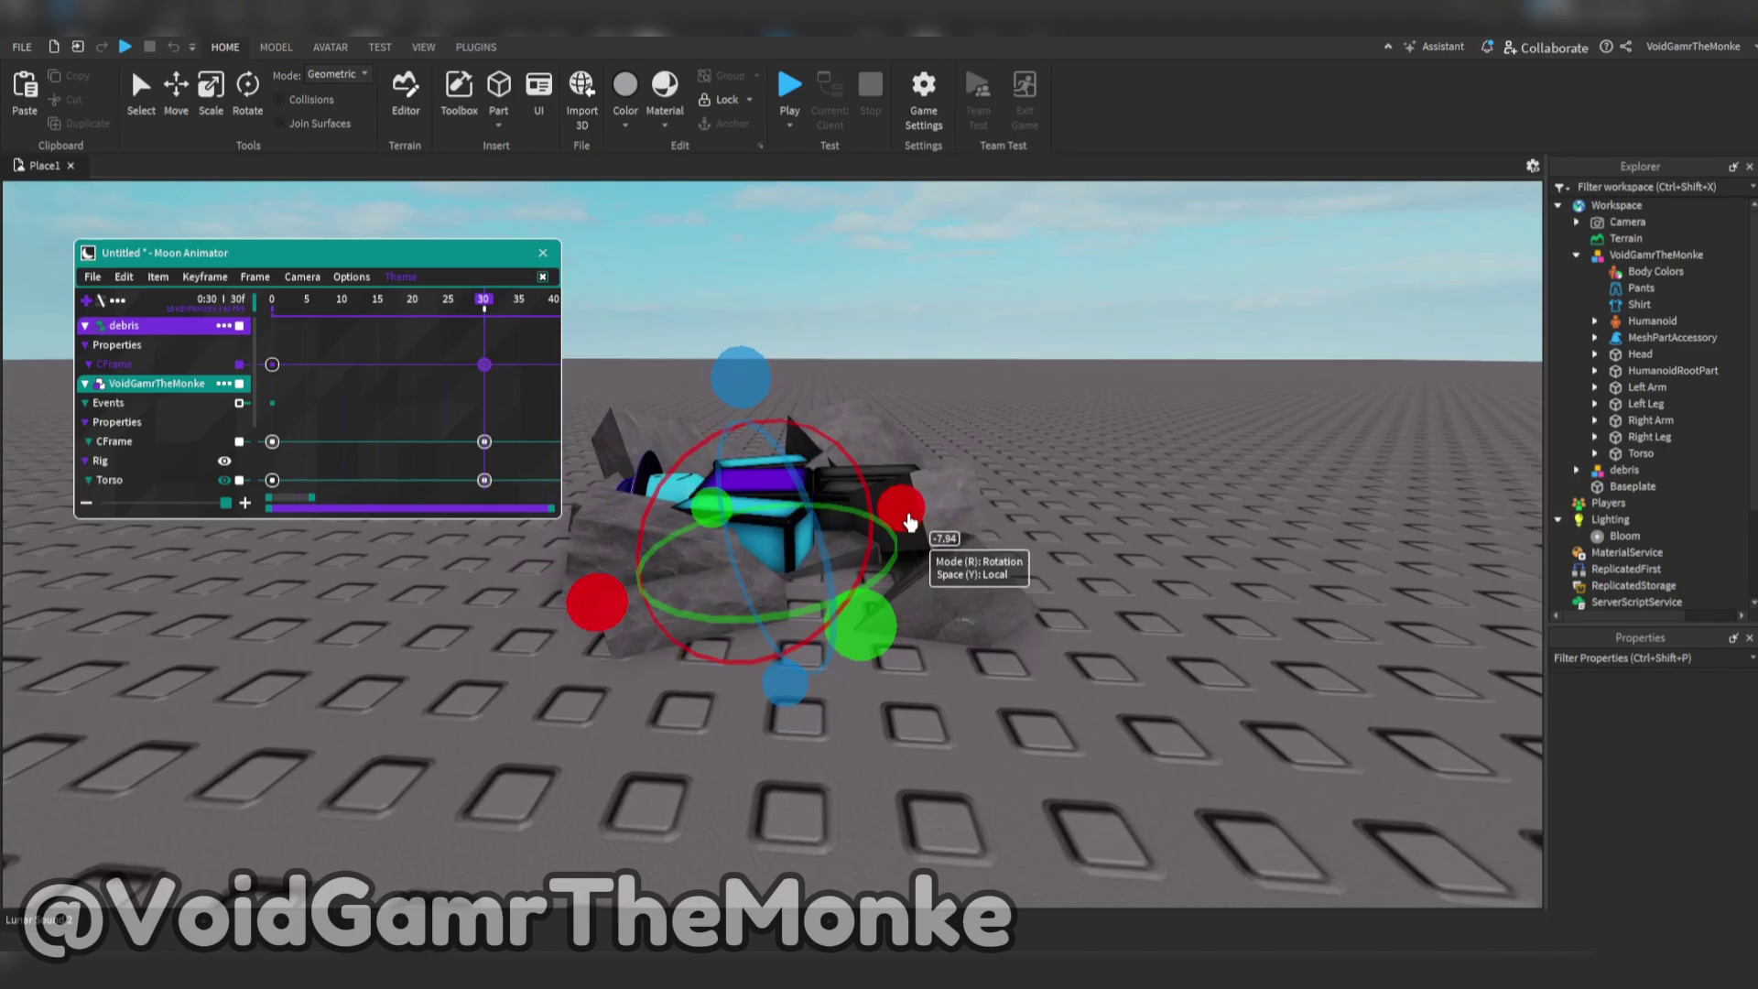
right_click_drag(910, 521, 910, 519)
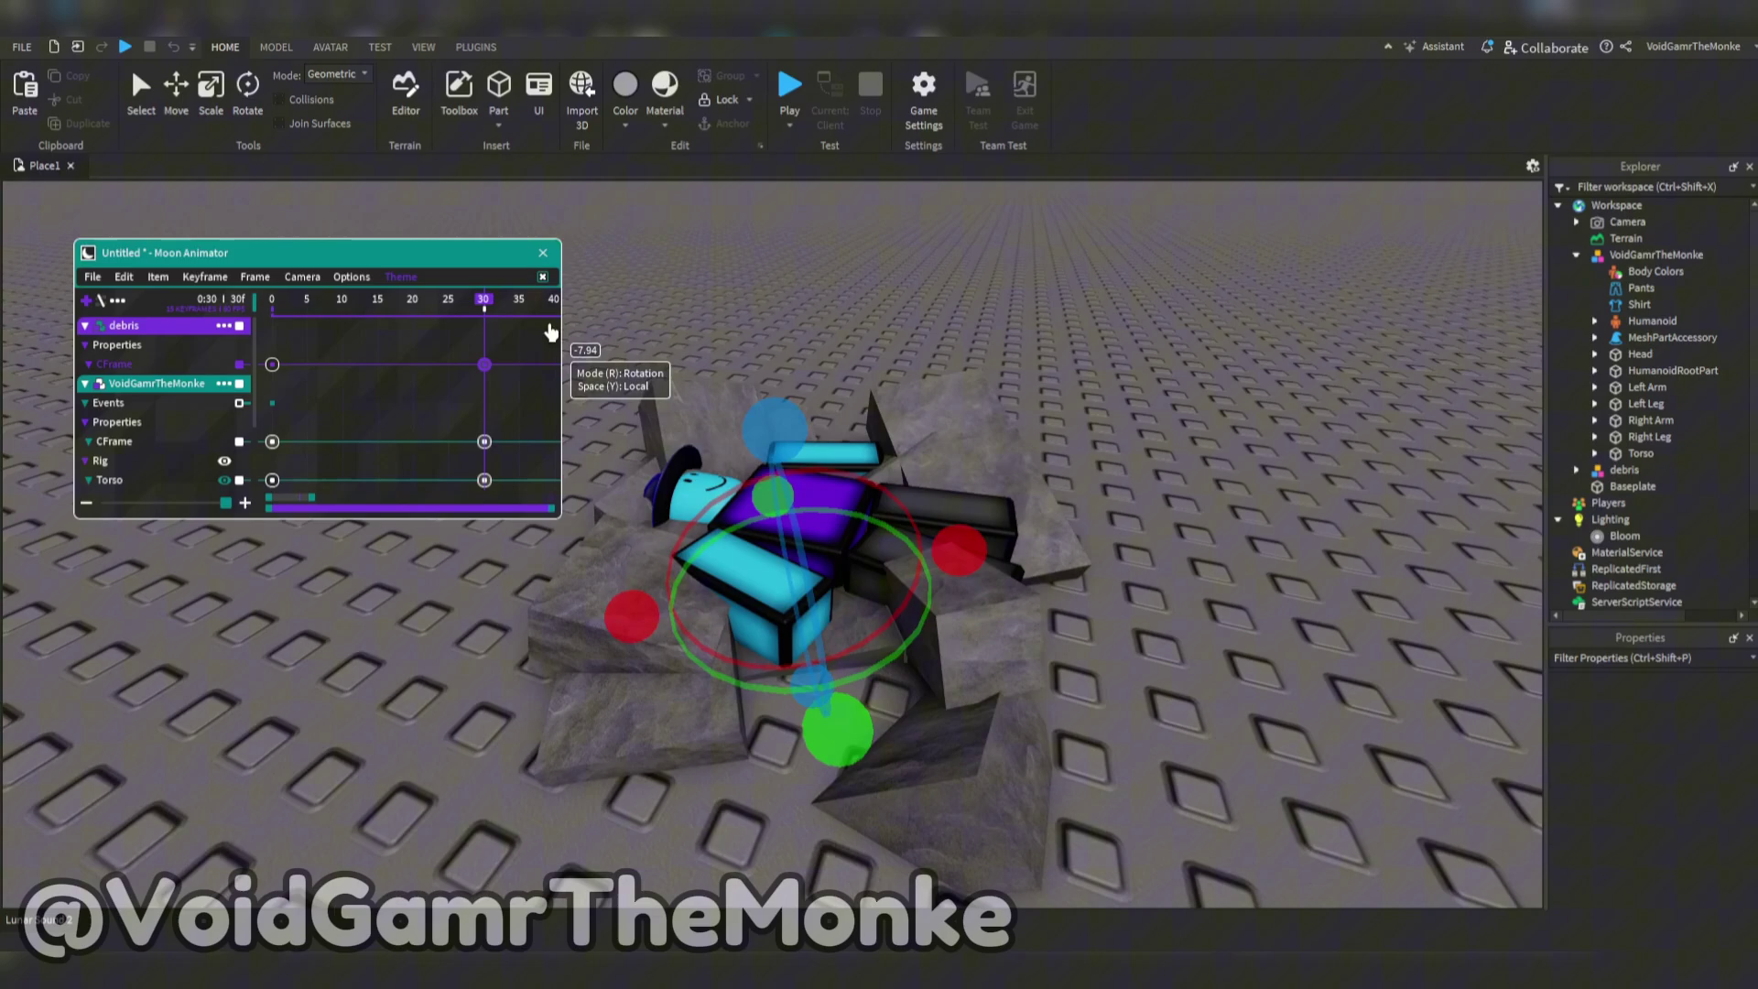
Step: Shift the debris vertically by about 0.06 studs at frame 35, and add another debris keyframe at frame 40
left_click(522, 308)
key("r")
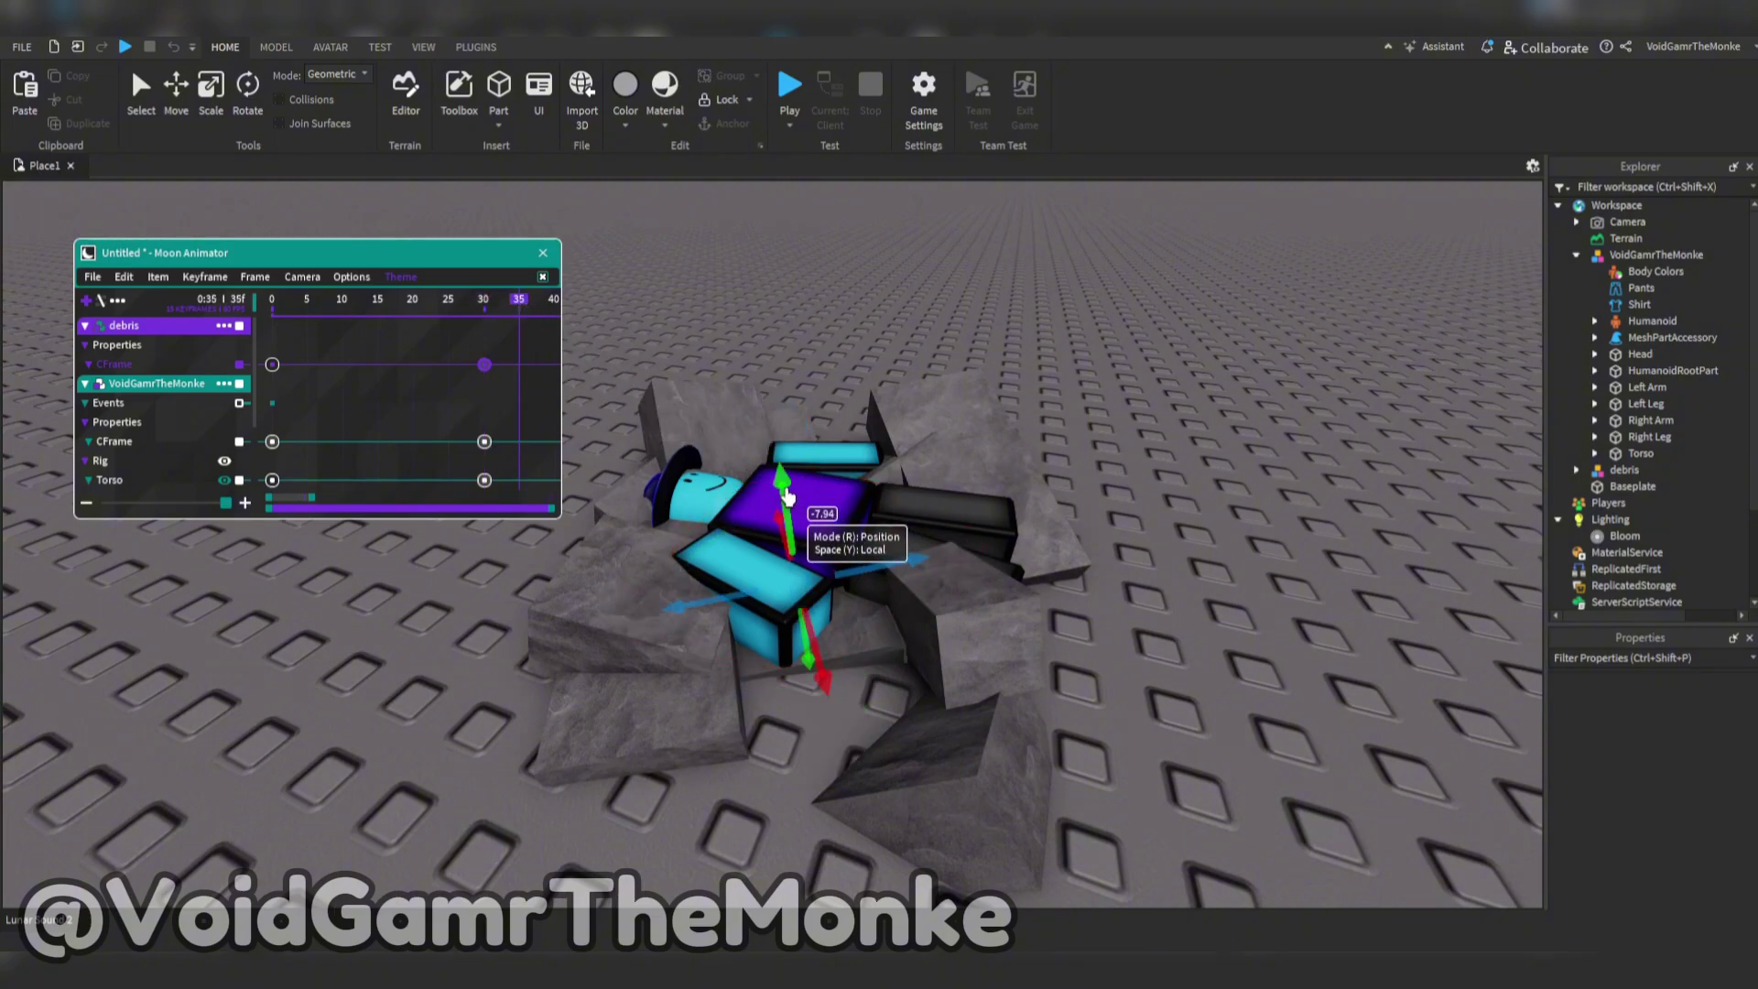
left_click_drag(795, 503, 797, 499)
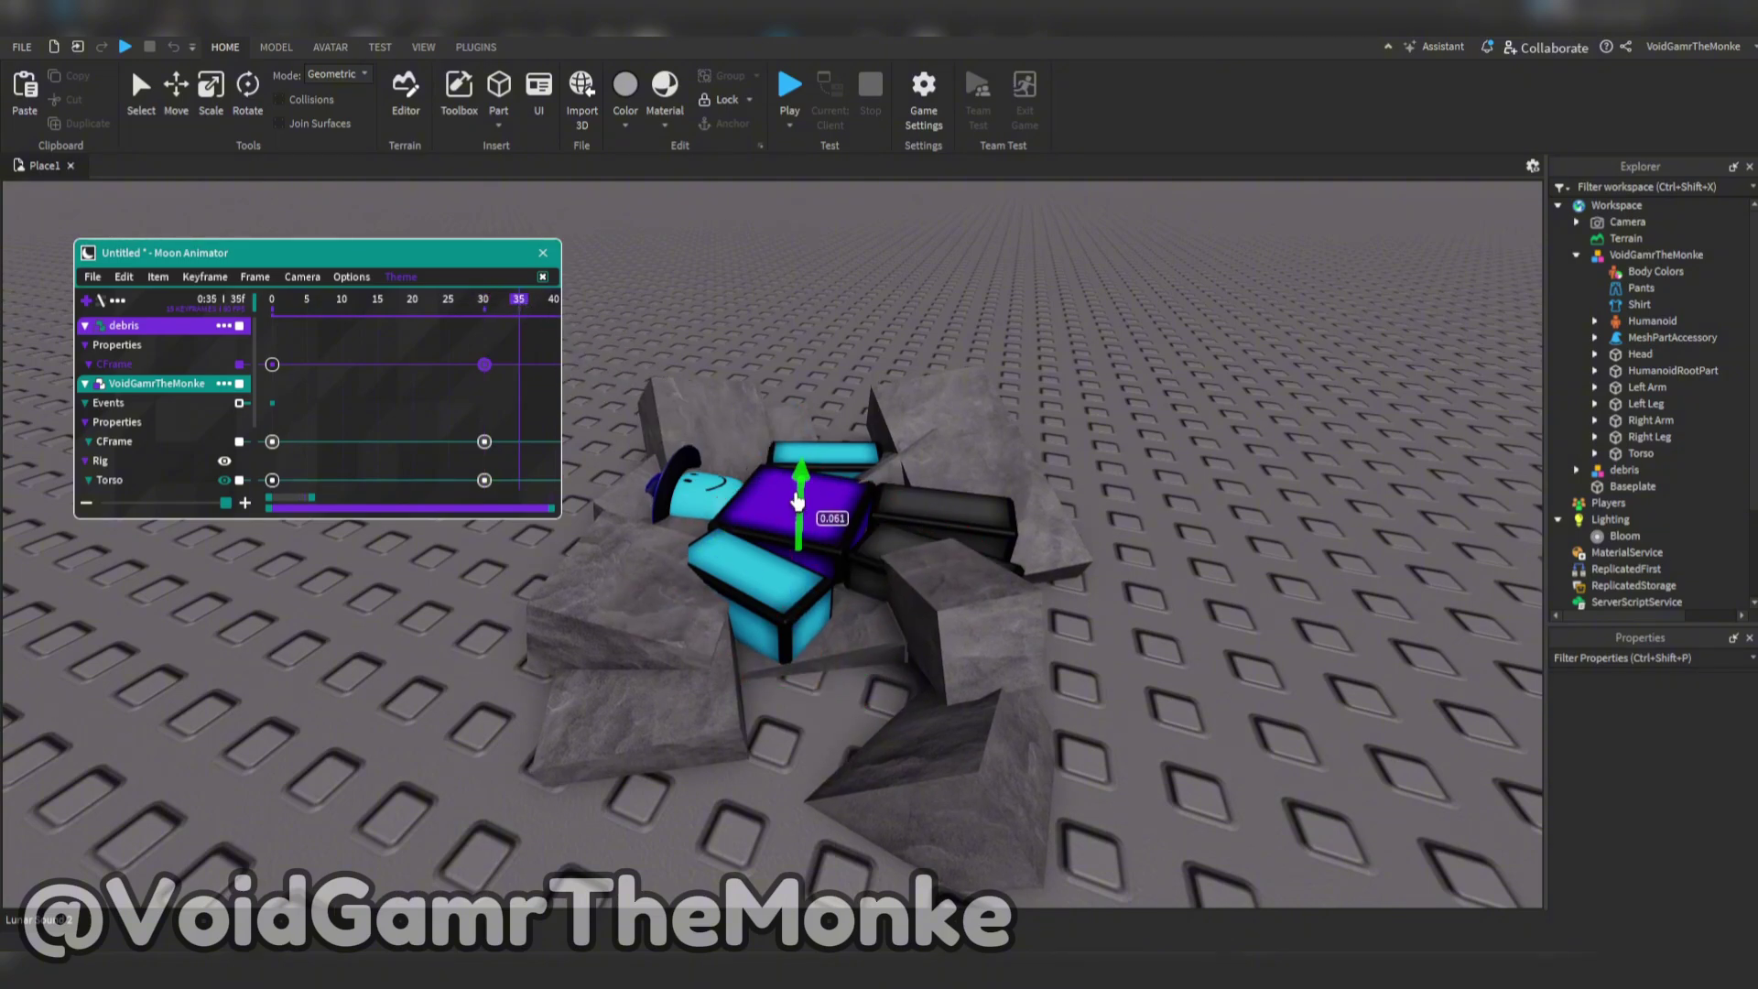
left_click_drag(514, 297, 529, 318)
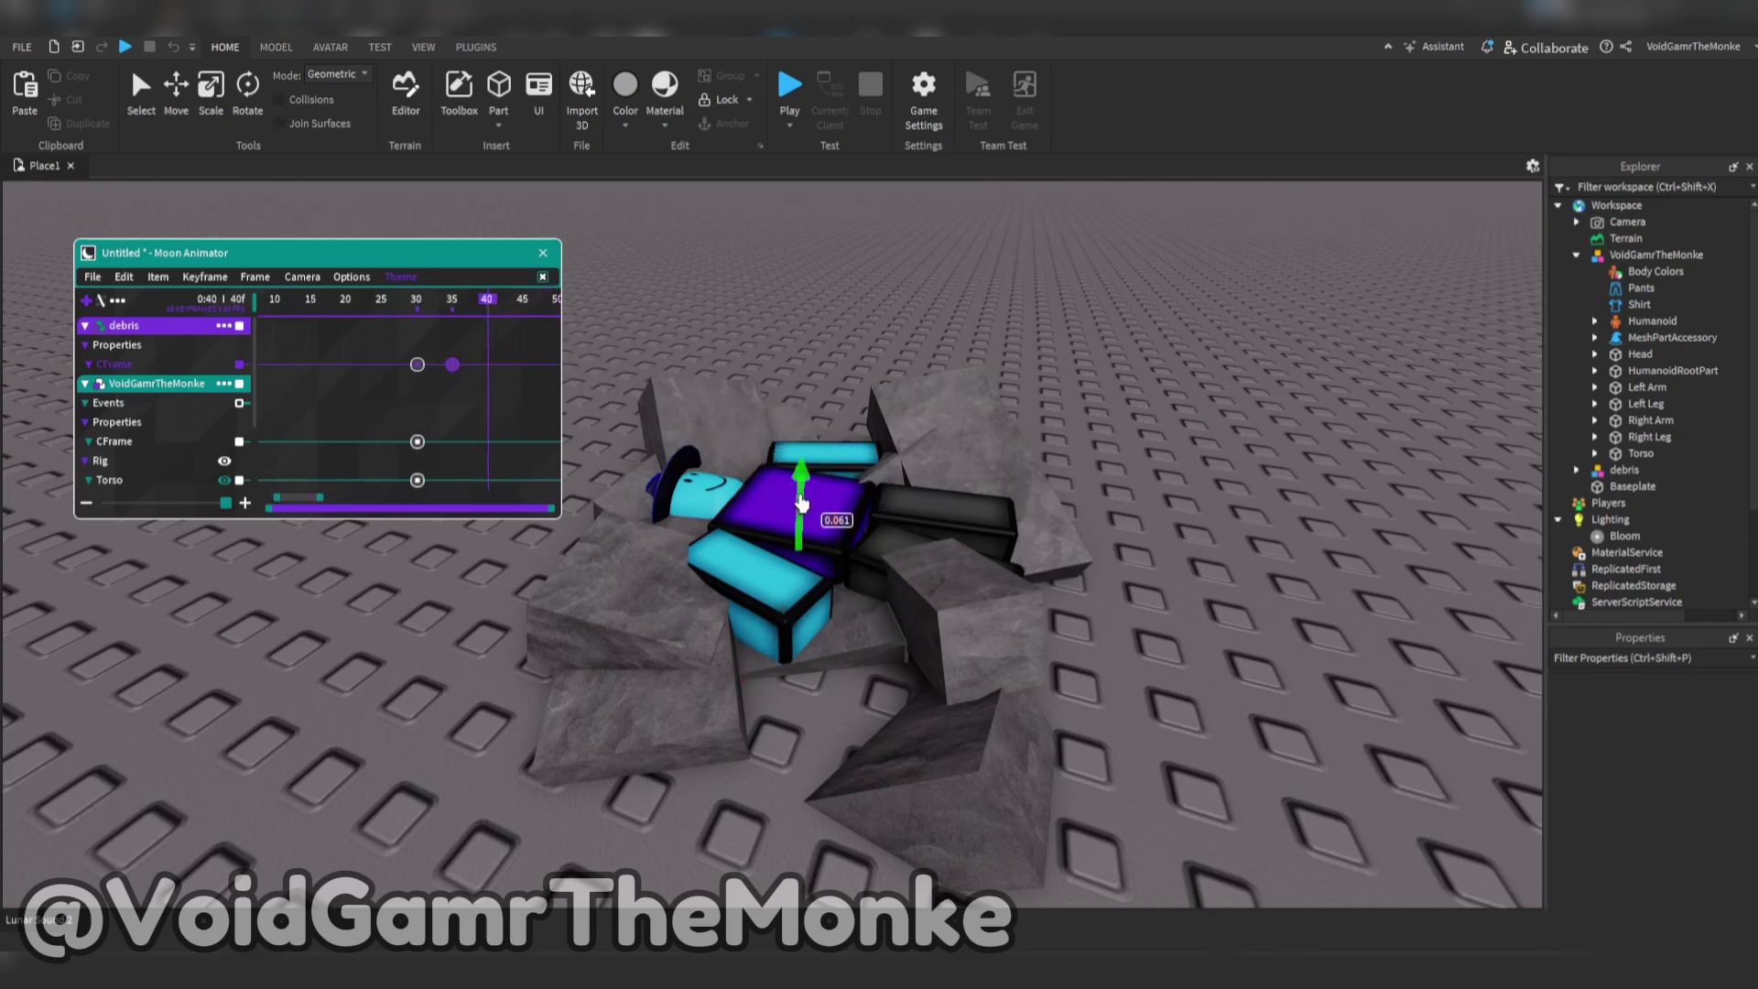
left_click_drag(800, 502, 495, 312)
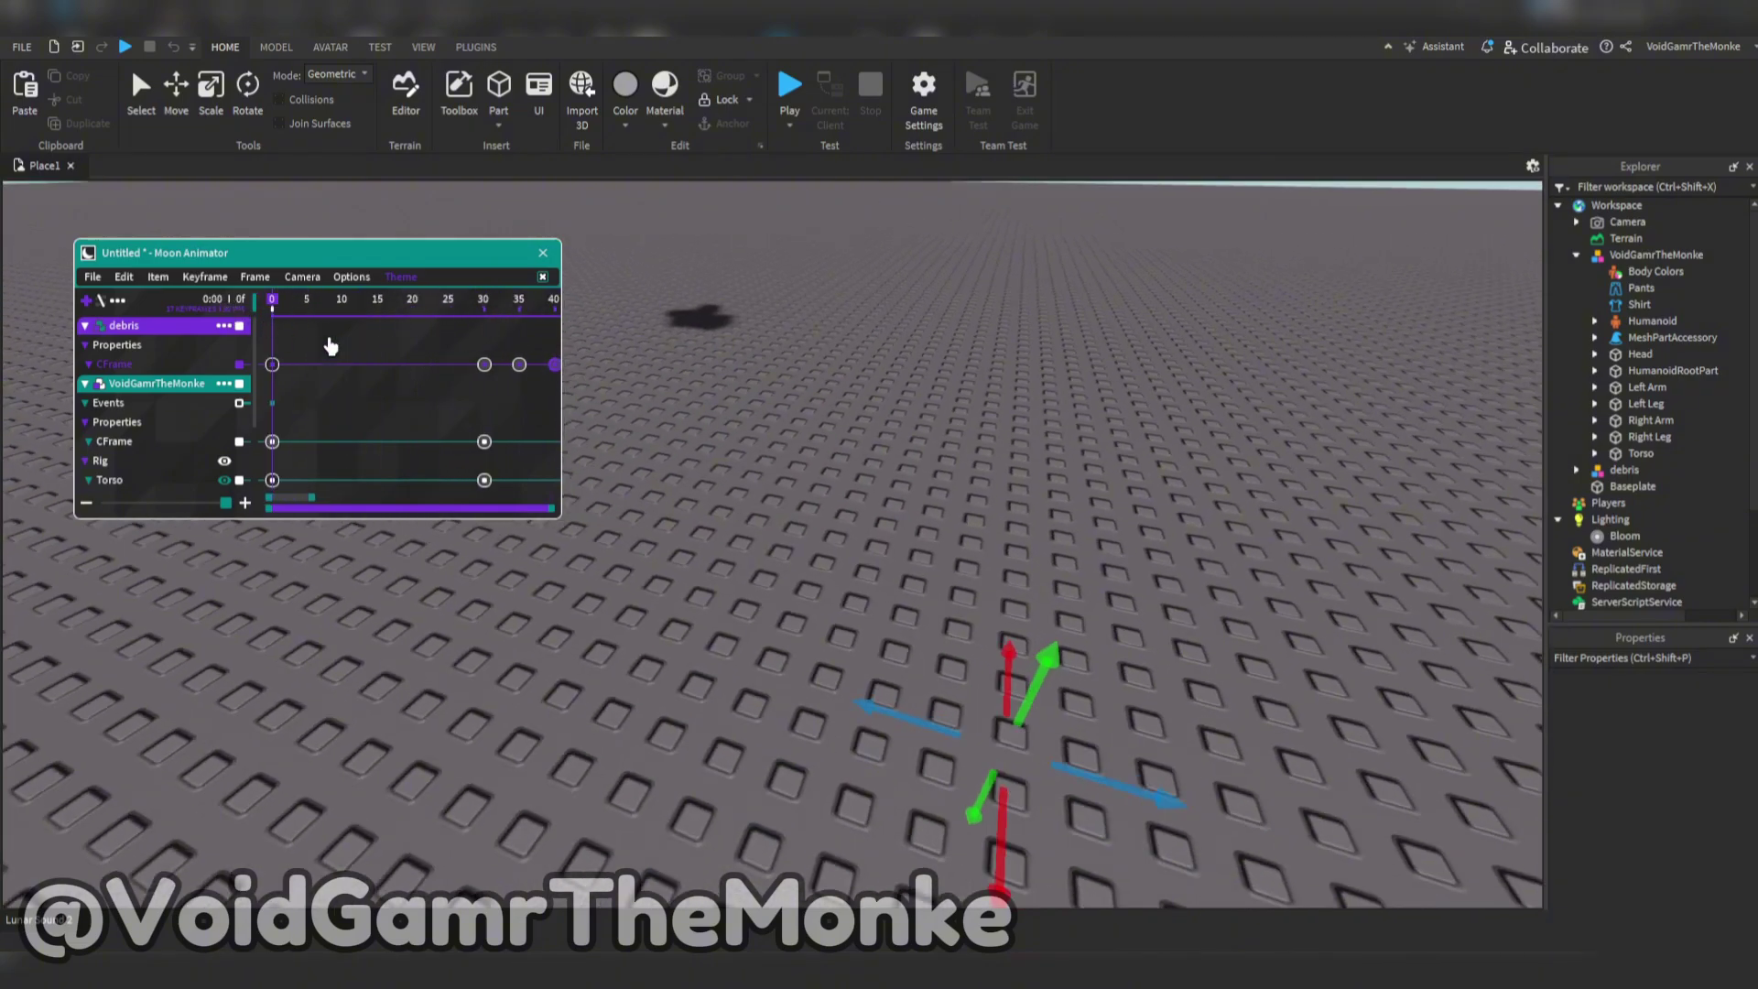
Step: Play the debris animation from frame 0 and inspect the impact pose at frame 35
key("space")
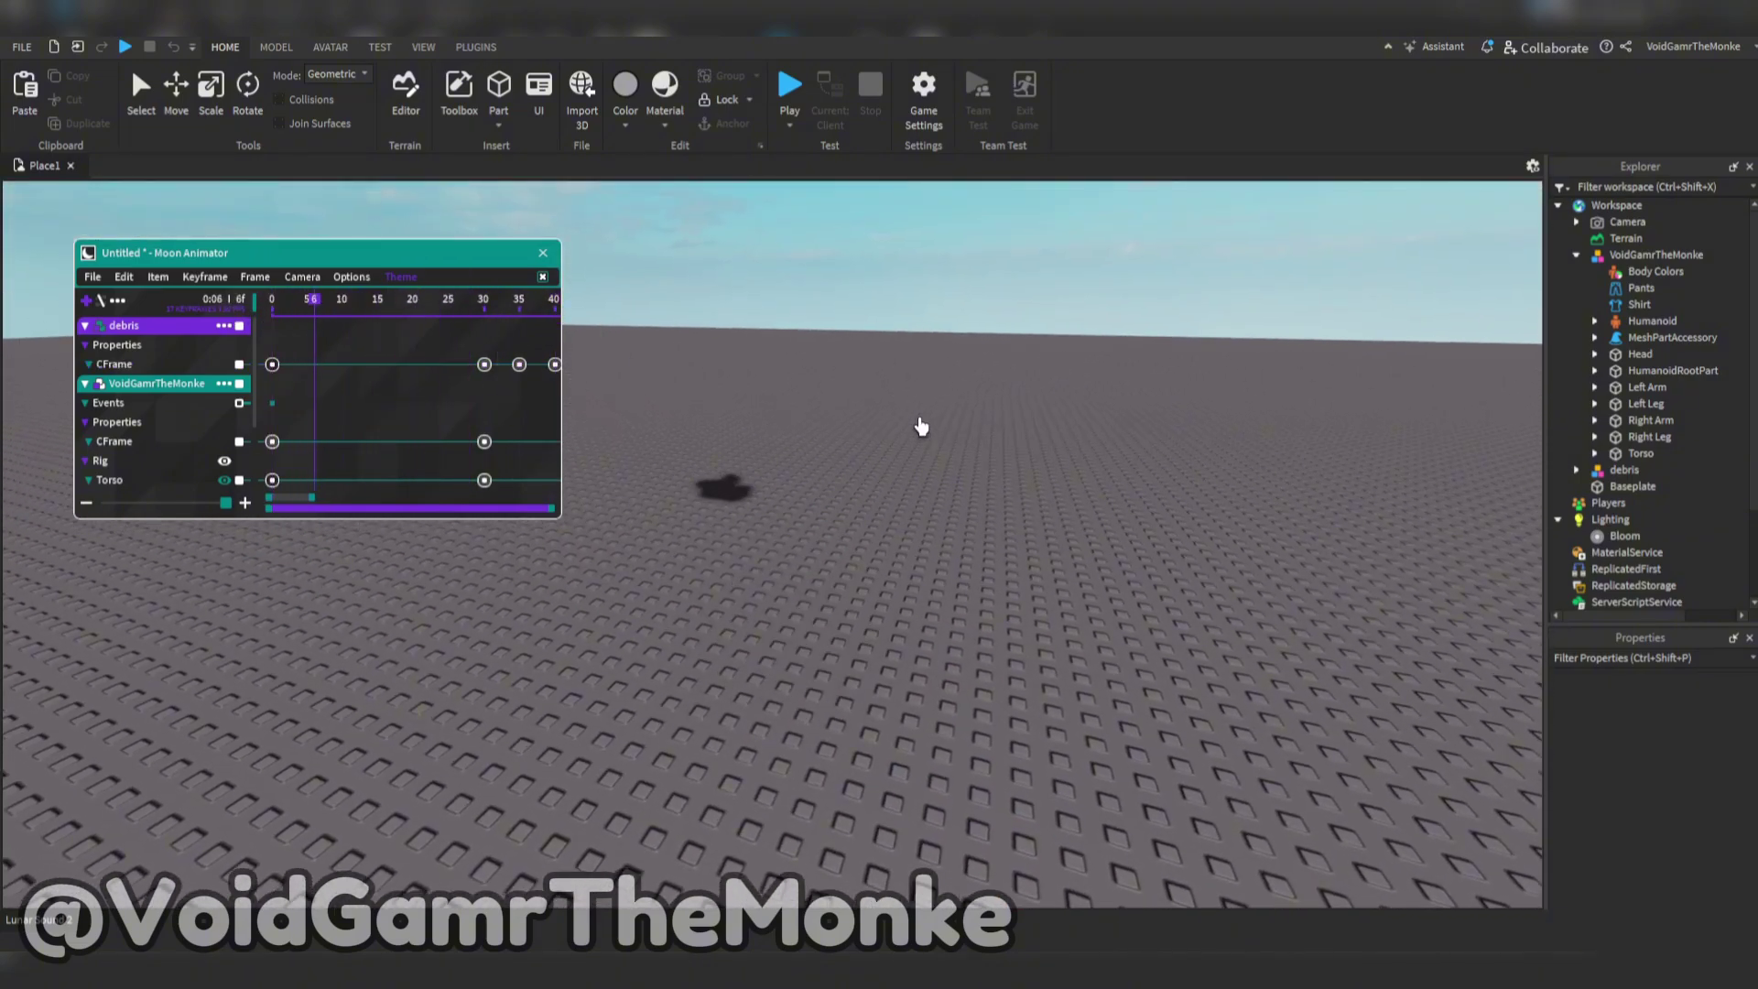
key("w")
left_click(518, 303)
key("q")
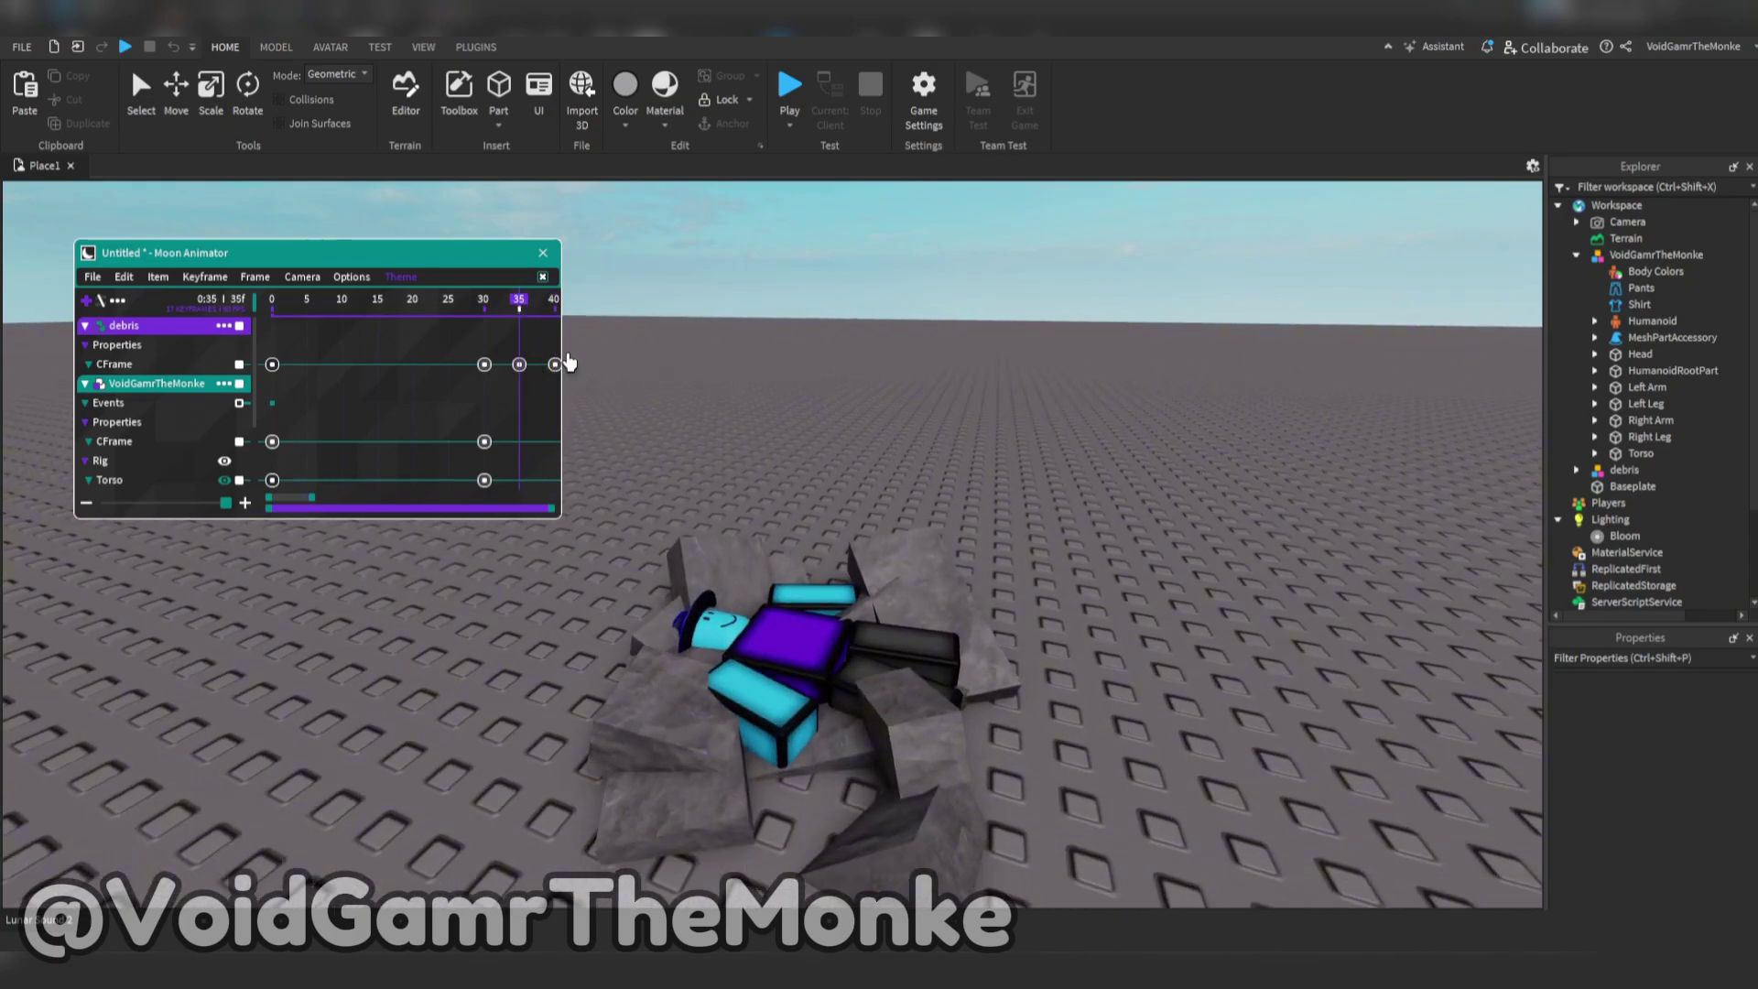
Step: Shift the lying character vertically by about -0.095 studs at frame 35 and -0.066 studs at frame 40, and review the pose
left_click(789, 481)
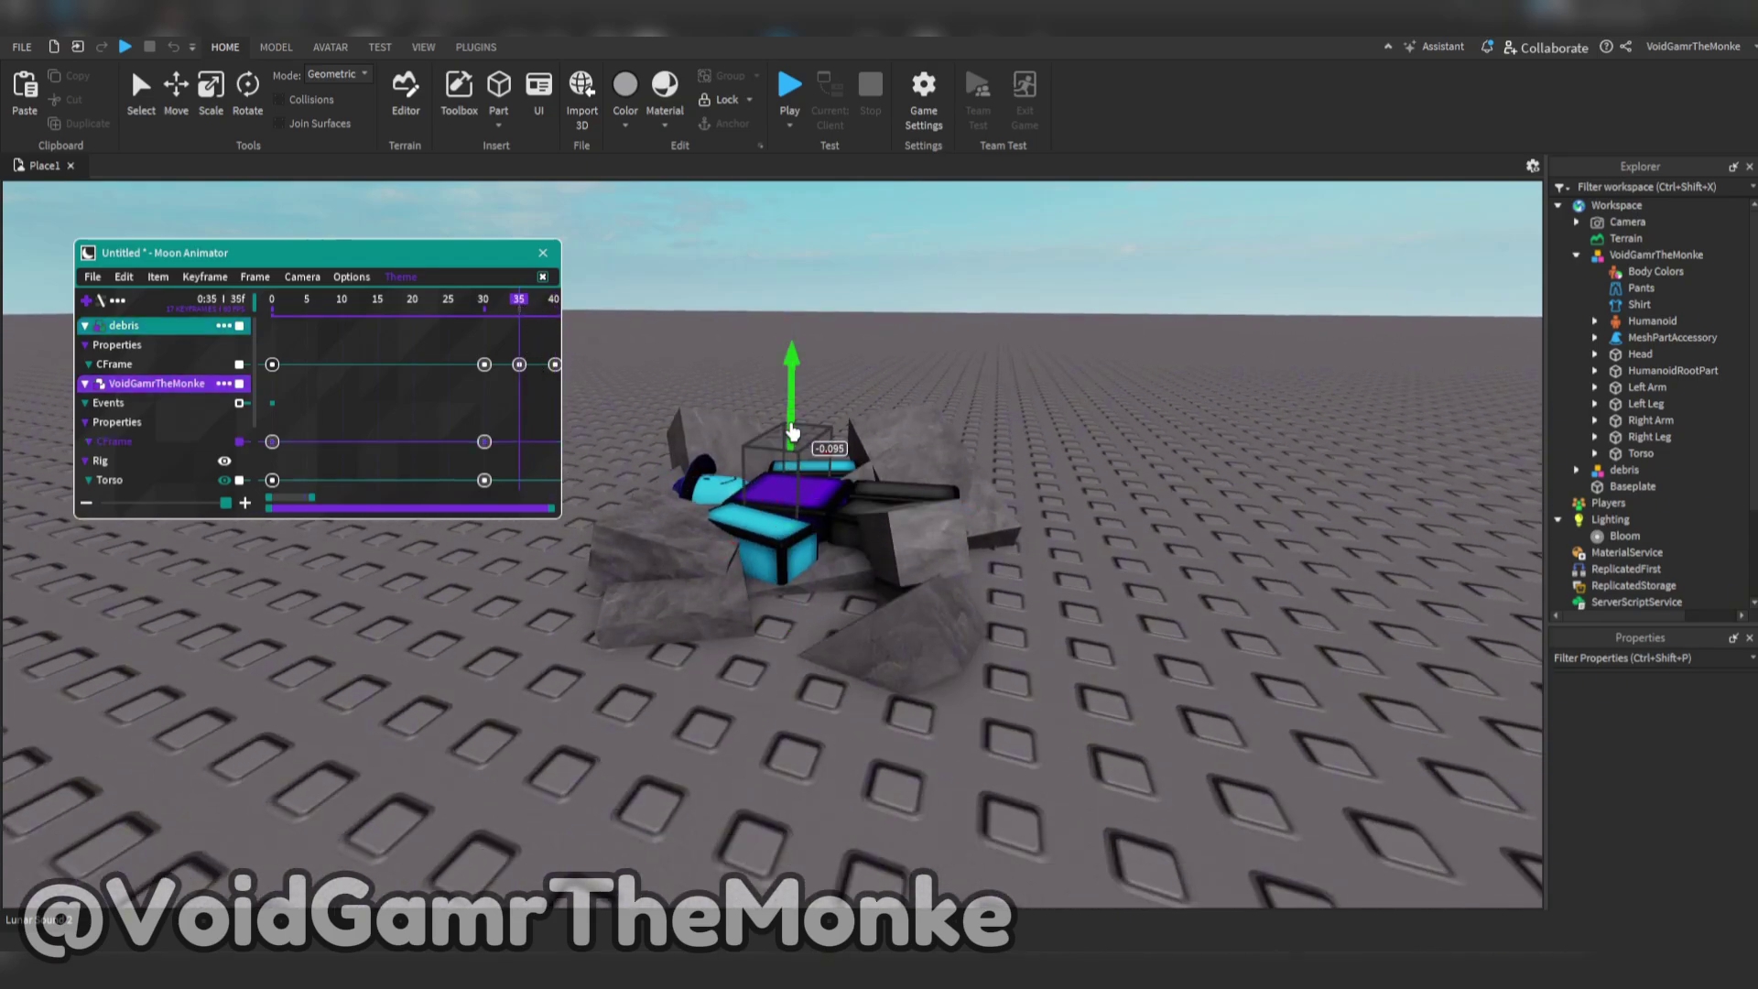
left_click(549, 350)
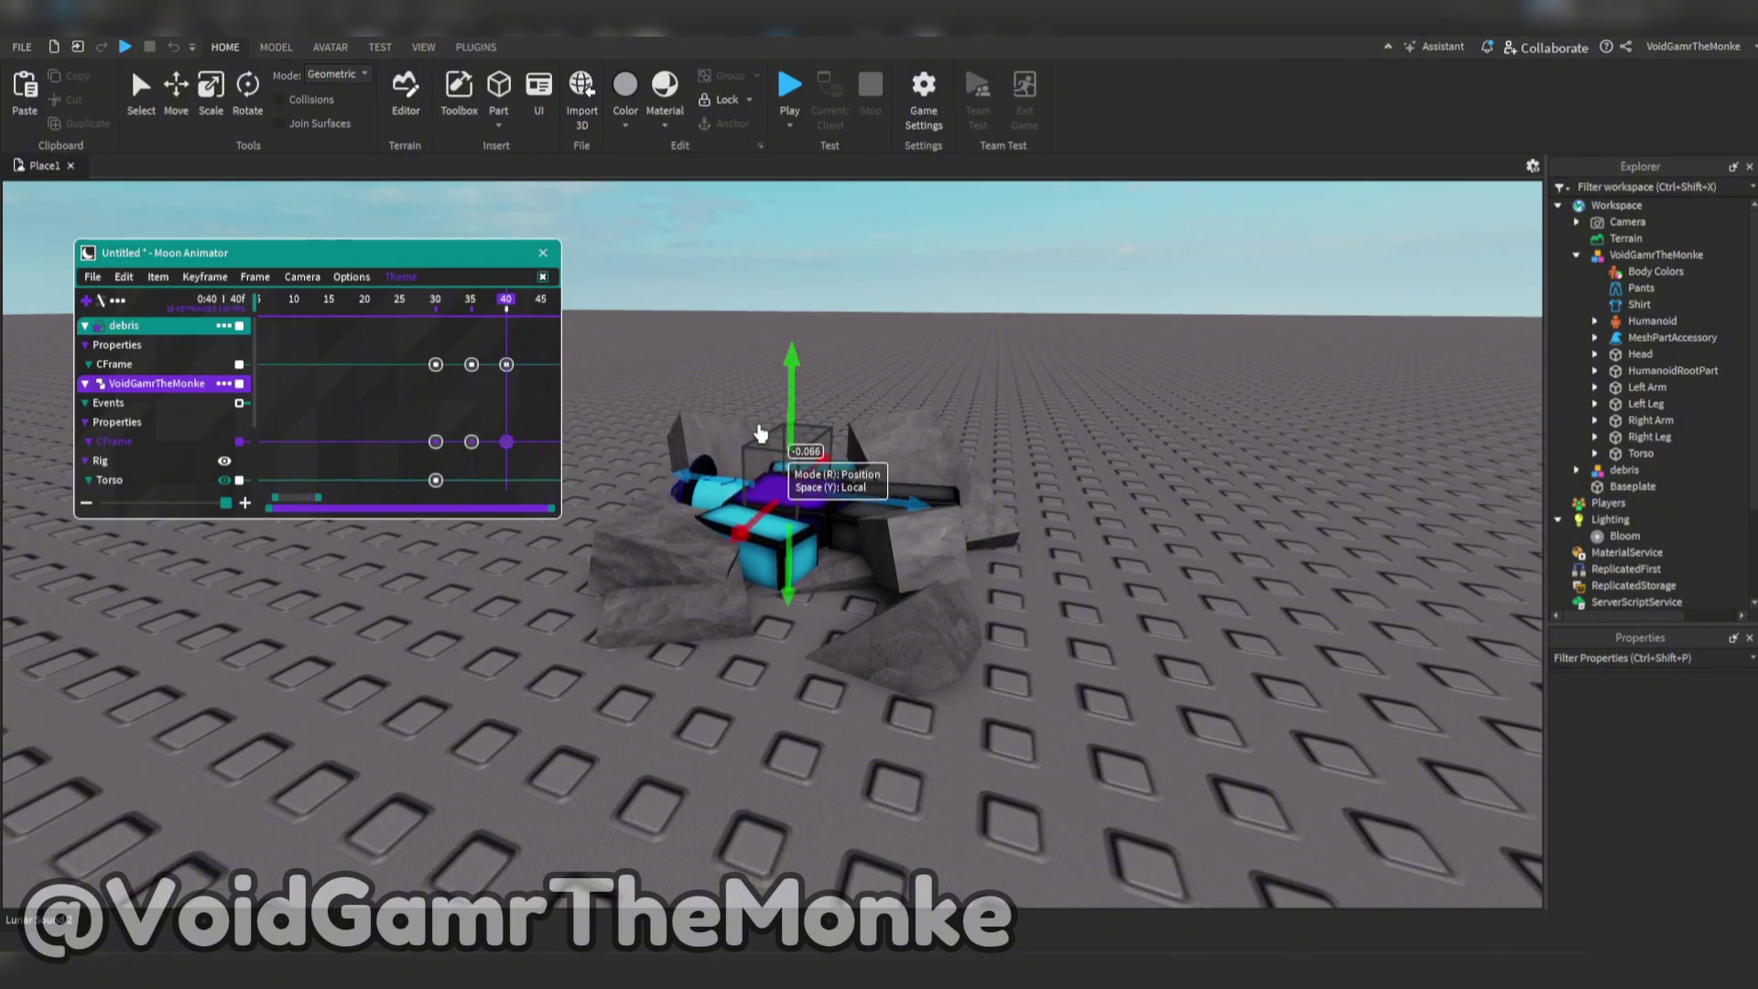
key("space")
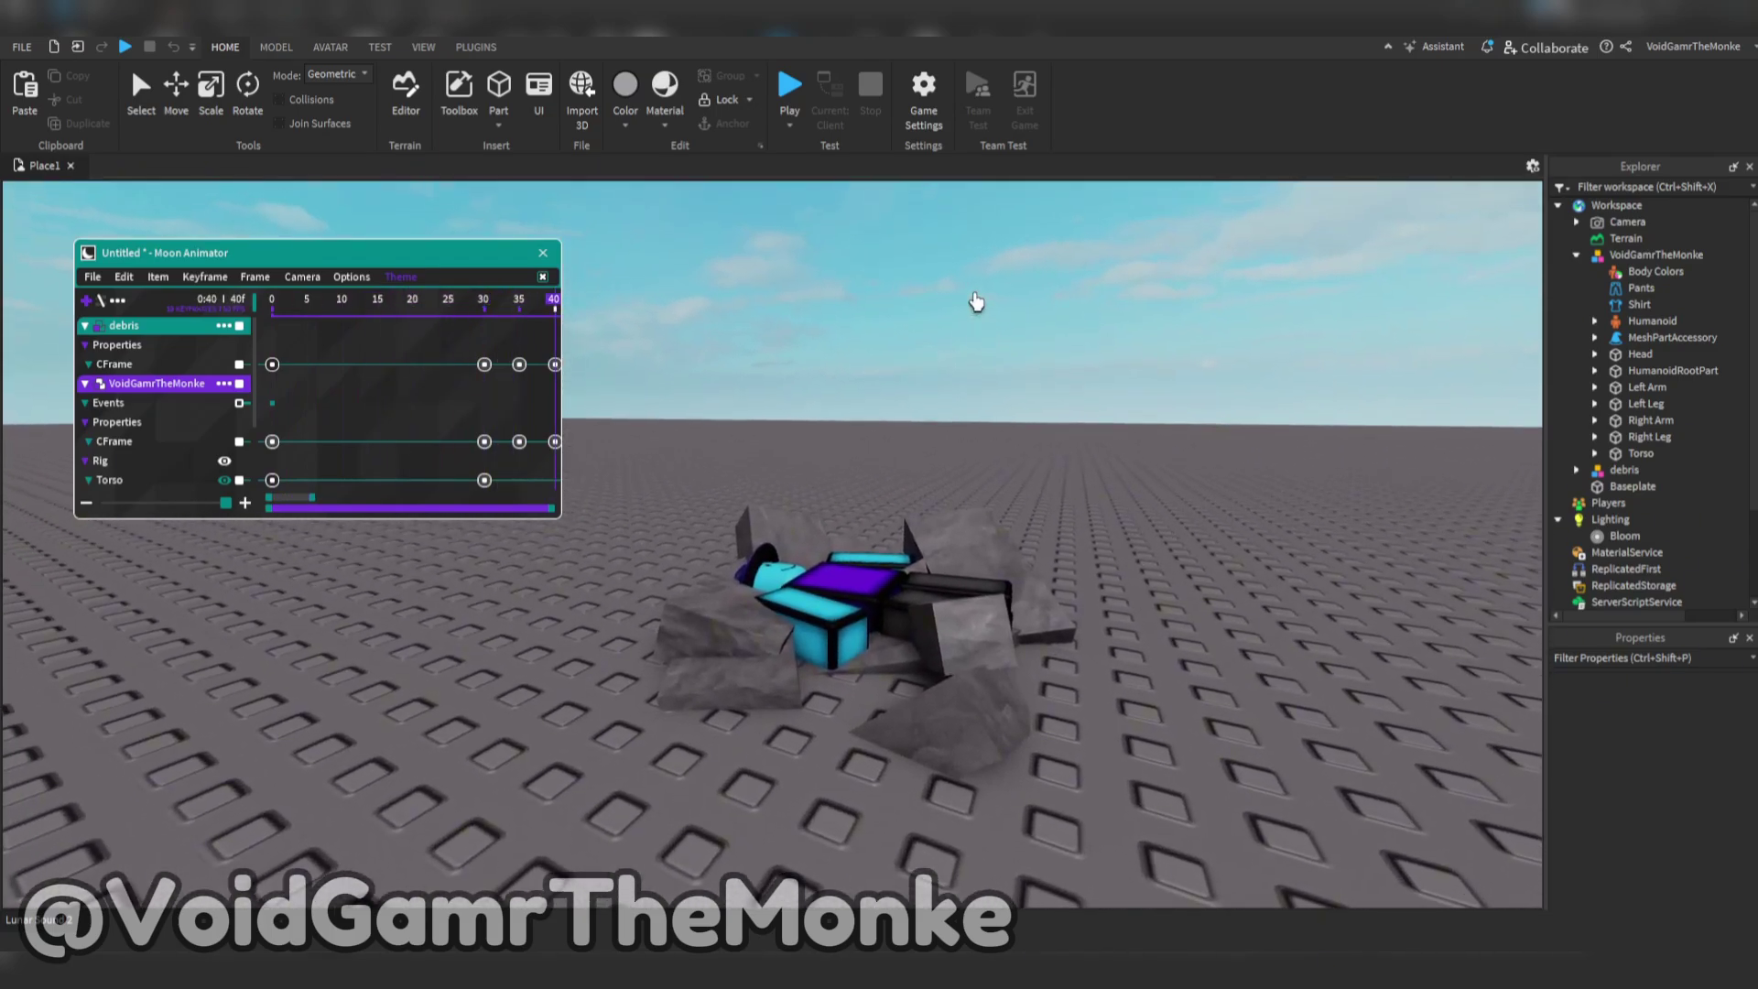
right_click_drag(976, 302, 1295, 381)
scroll(1234, 332, "down", 5)
key("w")
key("s")
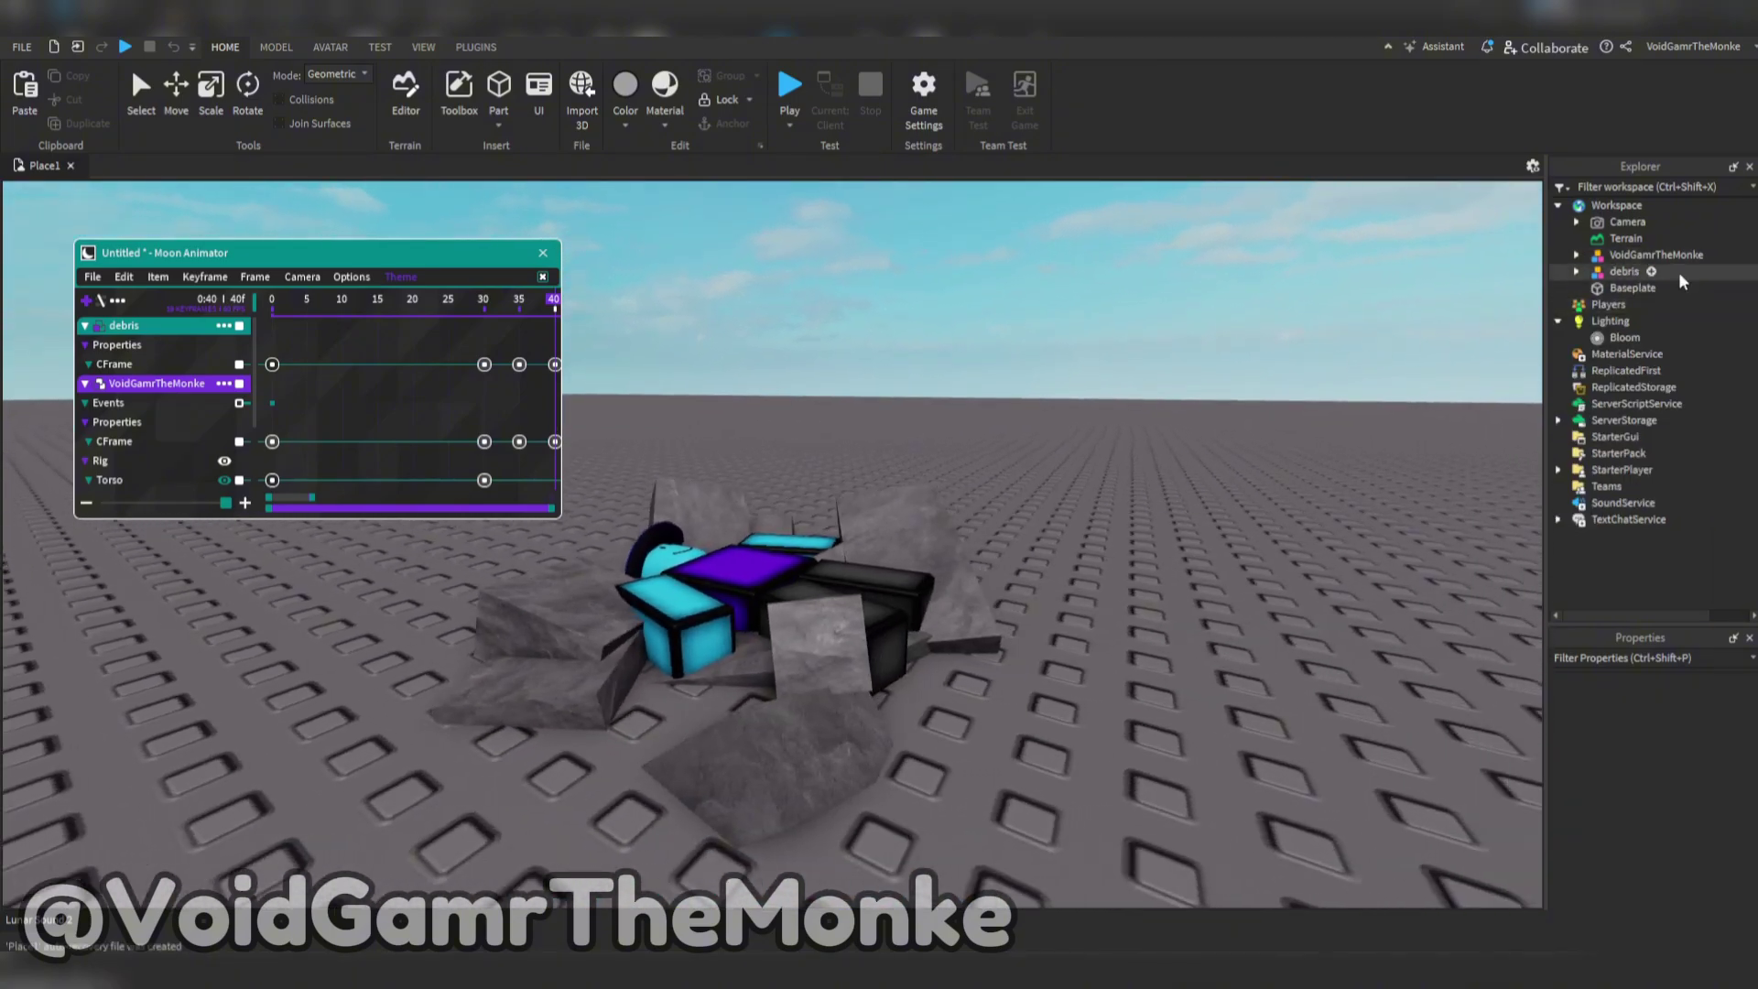
Step: Insert a Highlight into the character model and select it for editing
key("w")
left_click(1722, 252)
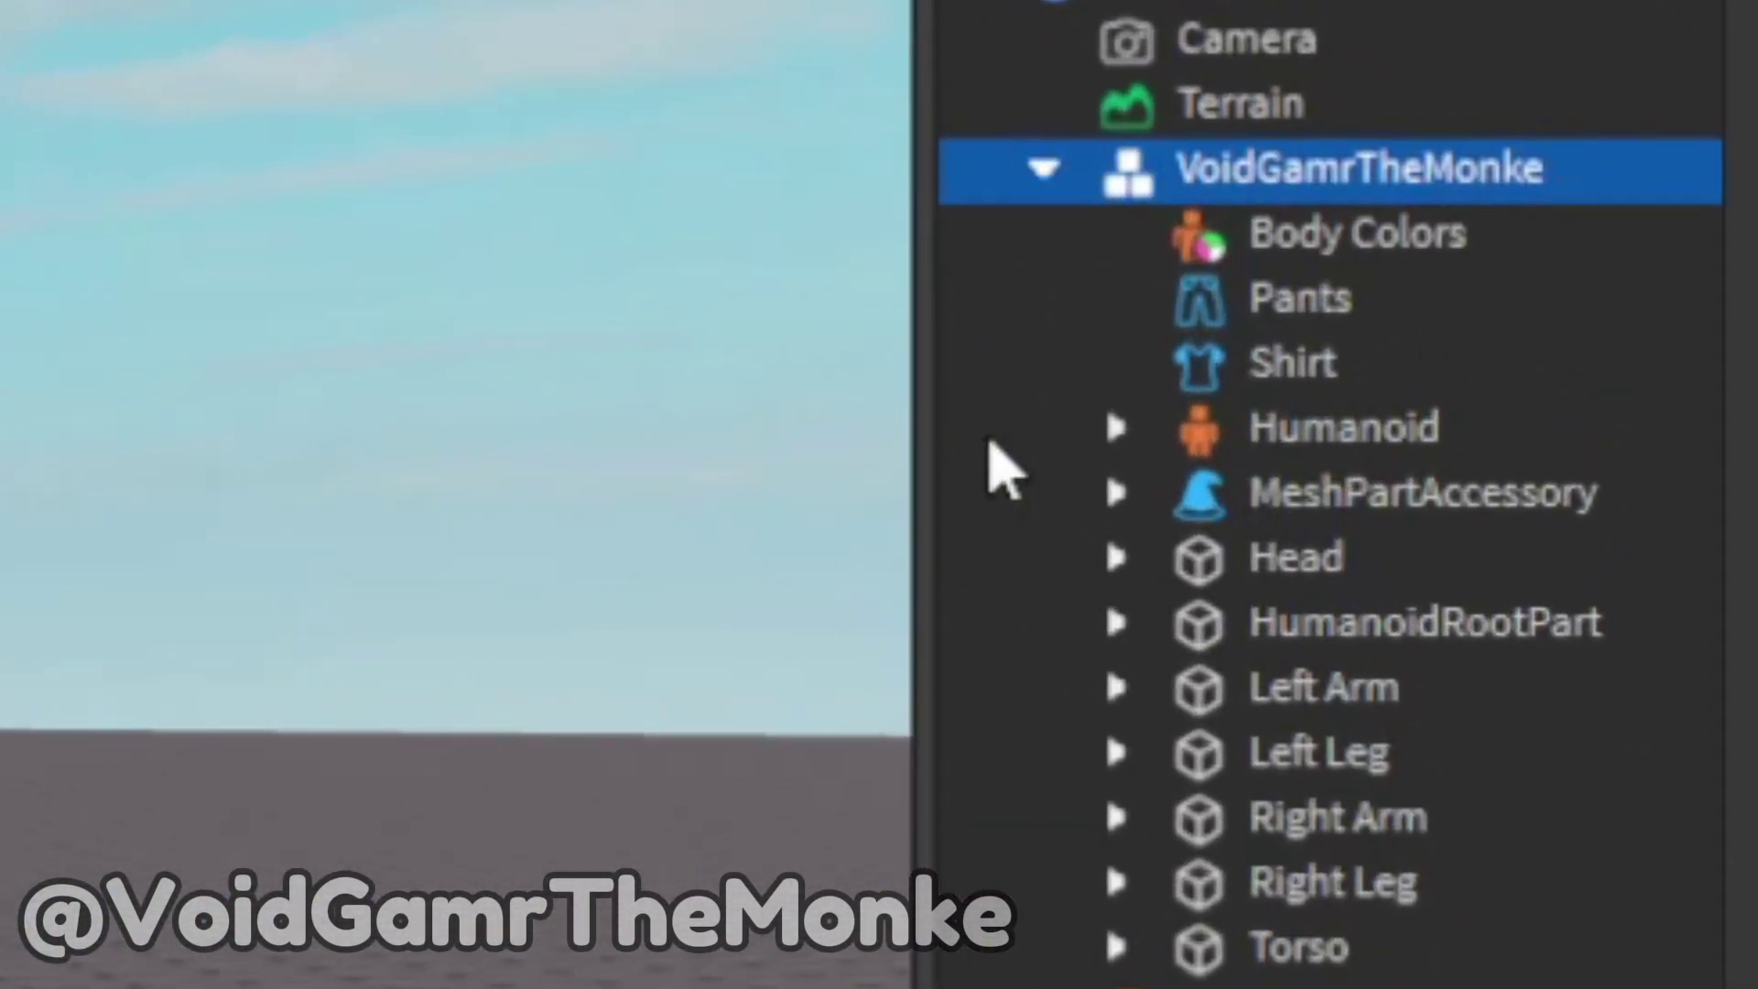
left_click(1173, 392)
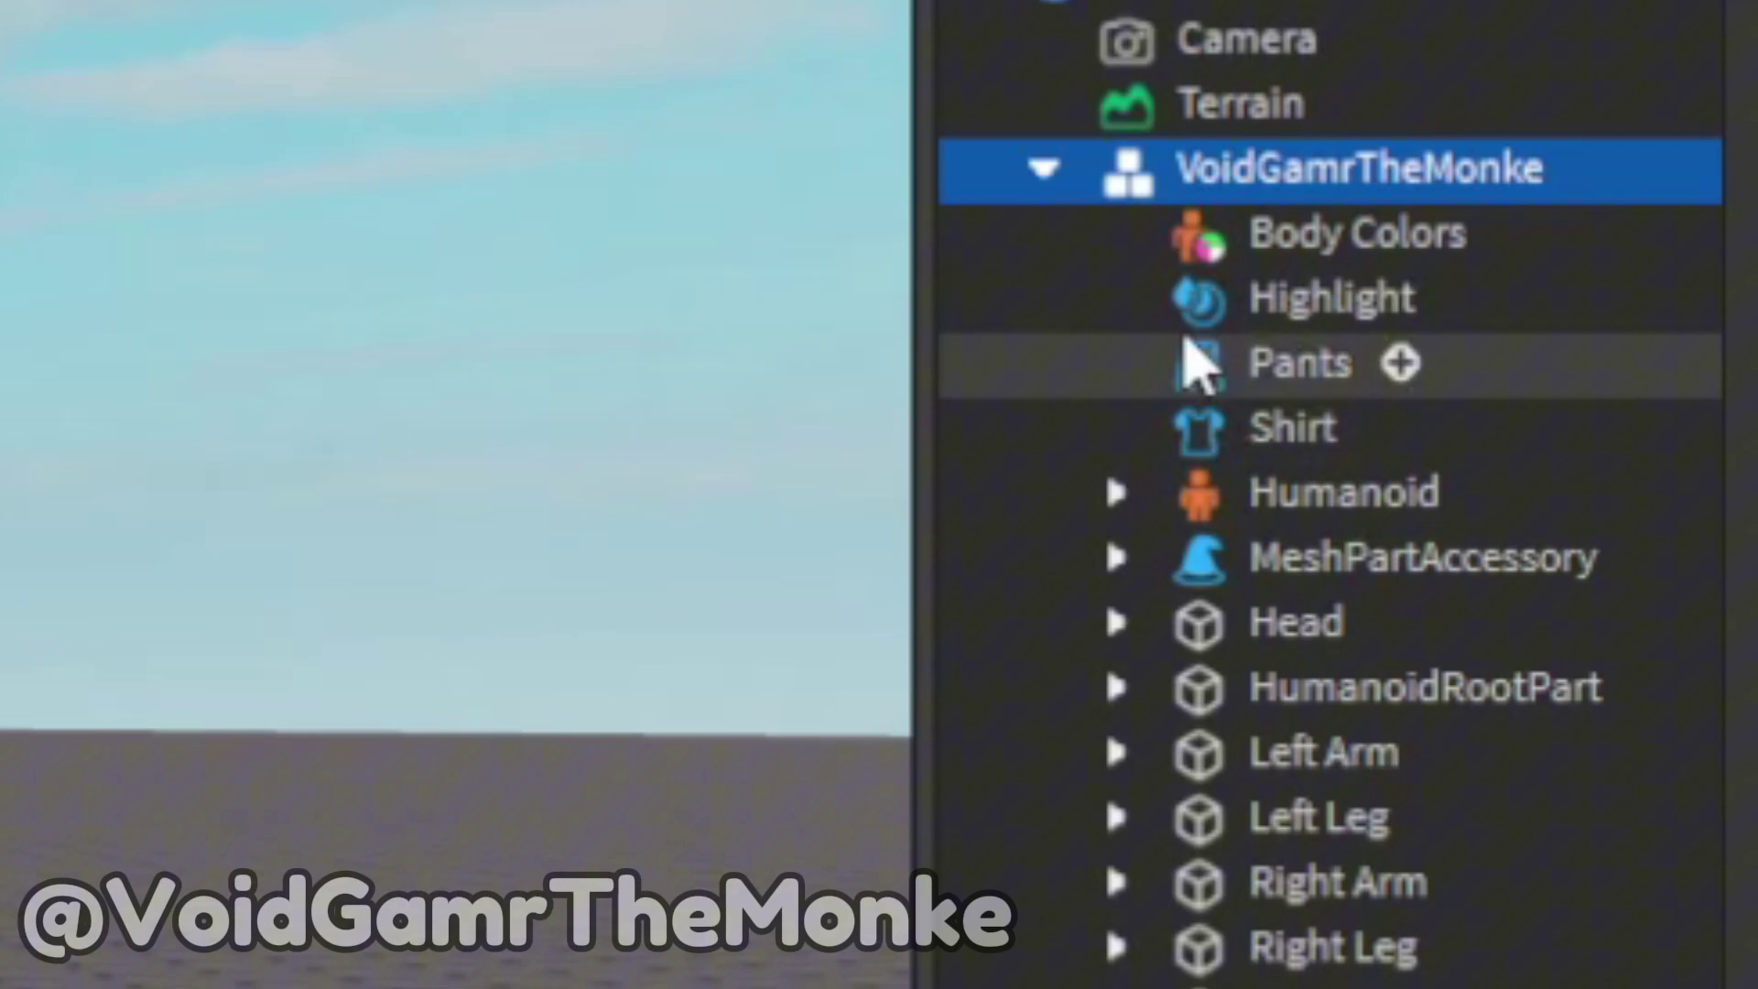
left_click(1263, 302)
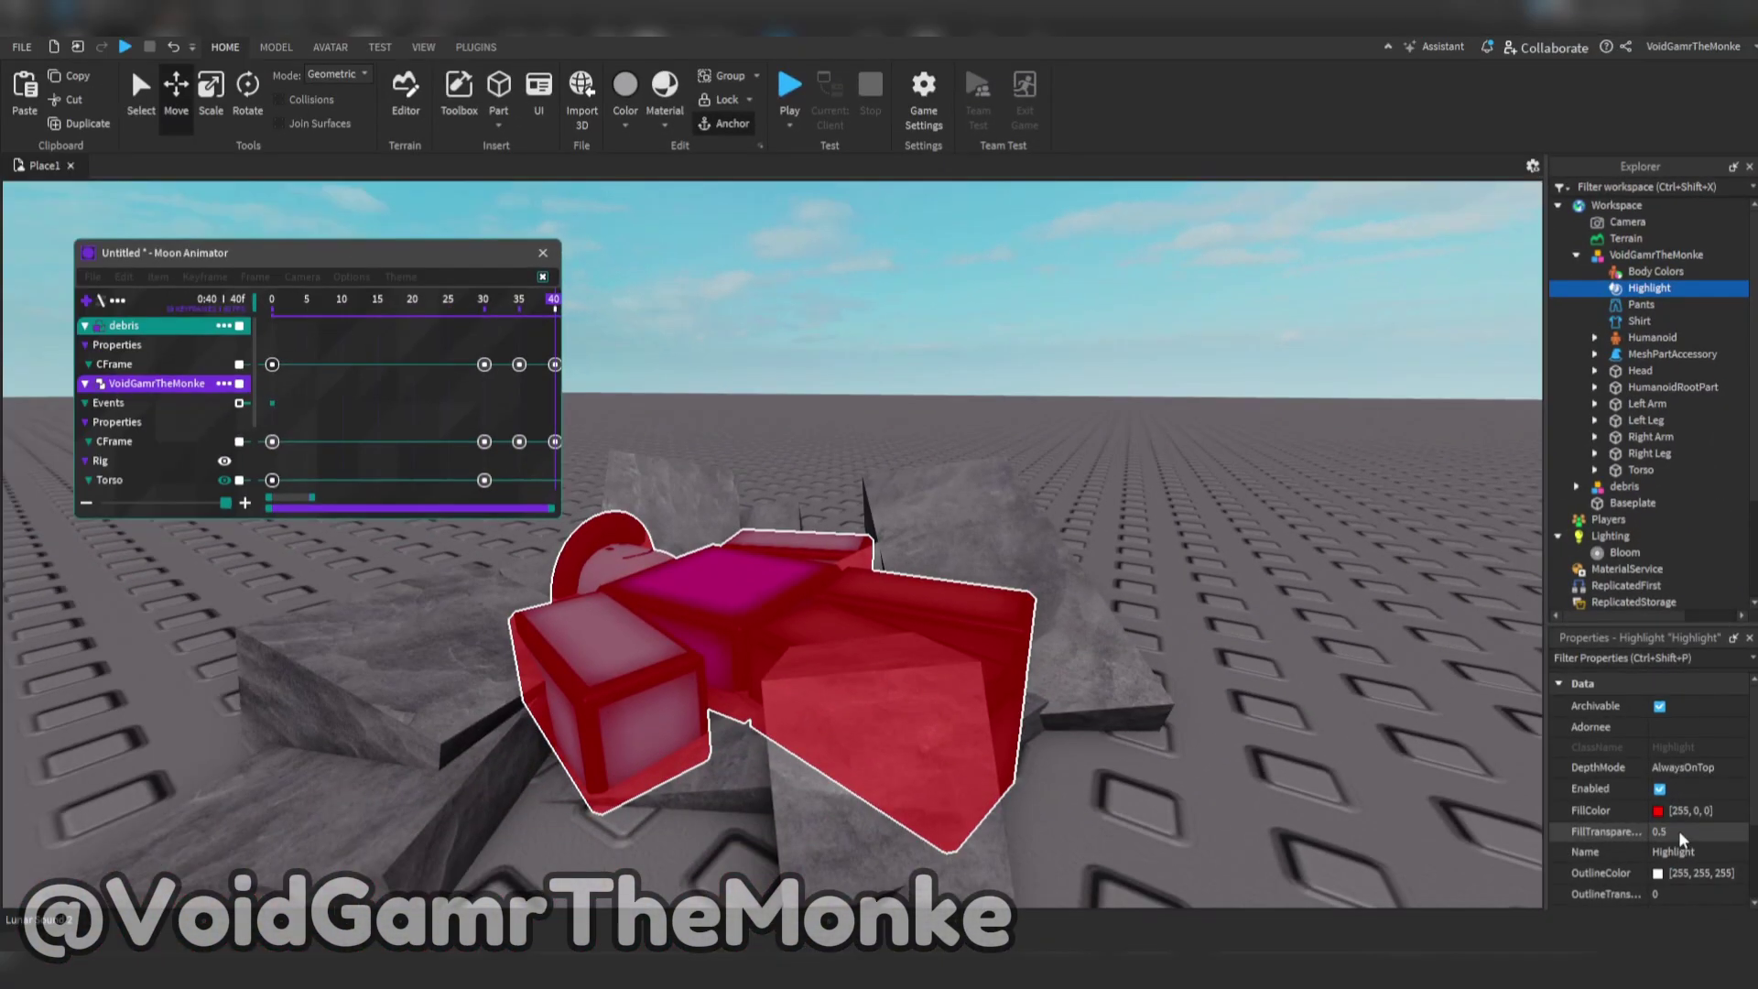
Step: Set the Highlight's OutlineTransparency to 1 and its DepthMode to Occluded
left_click(1661, 892)
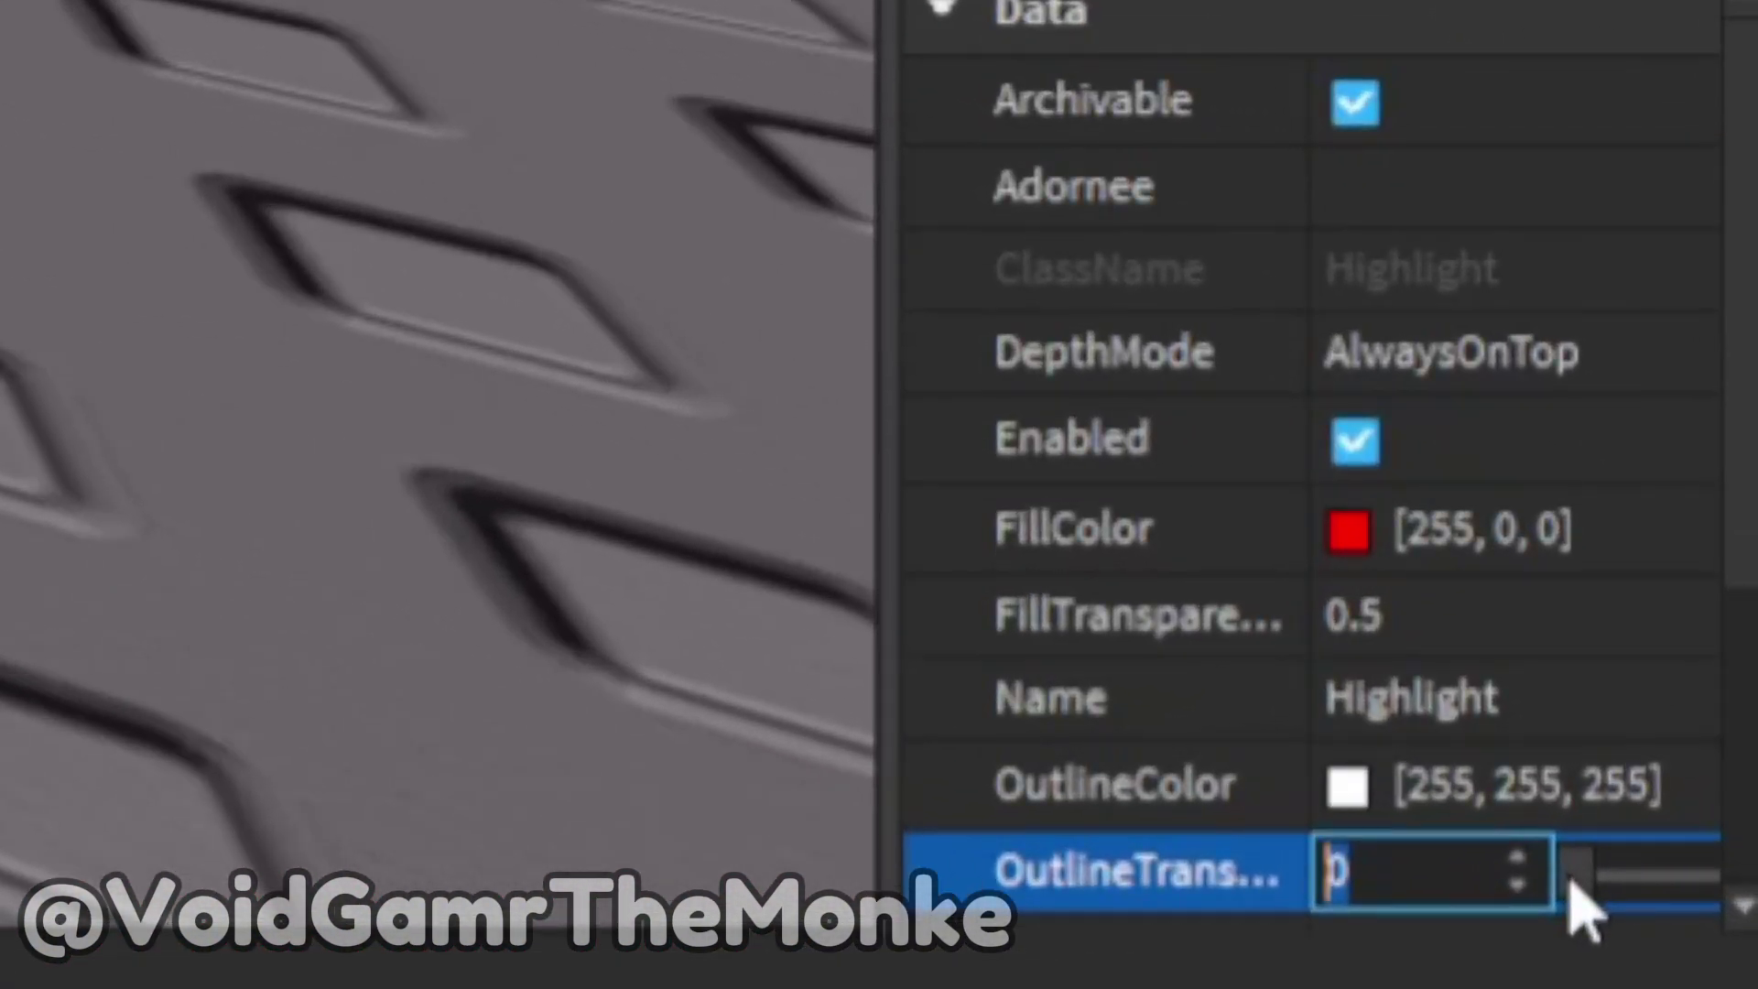
left_click_drag(1579, 907, 1710, 877)
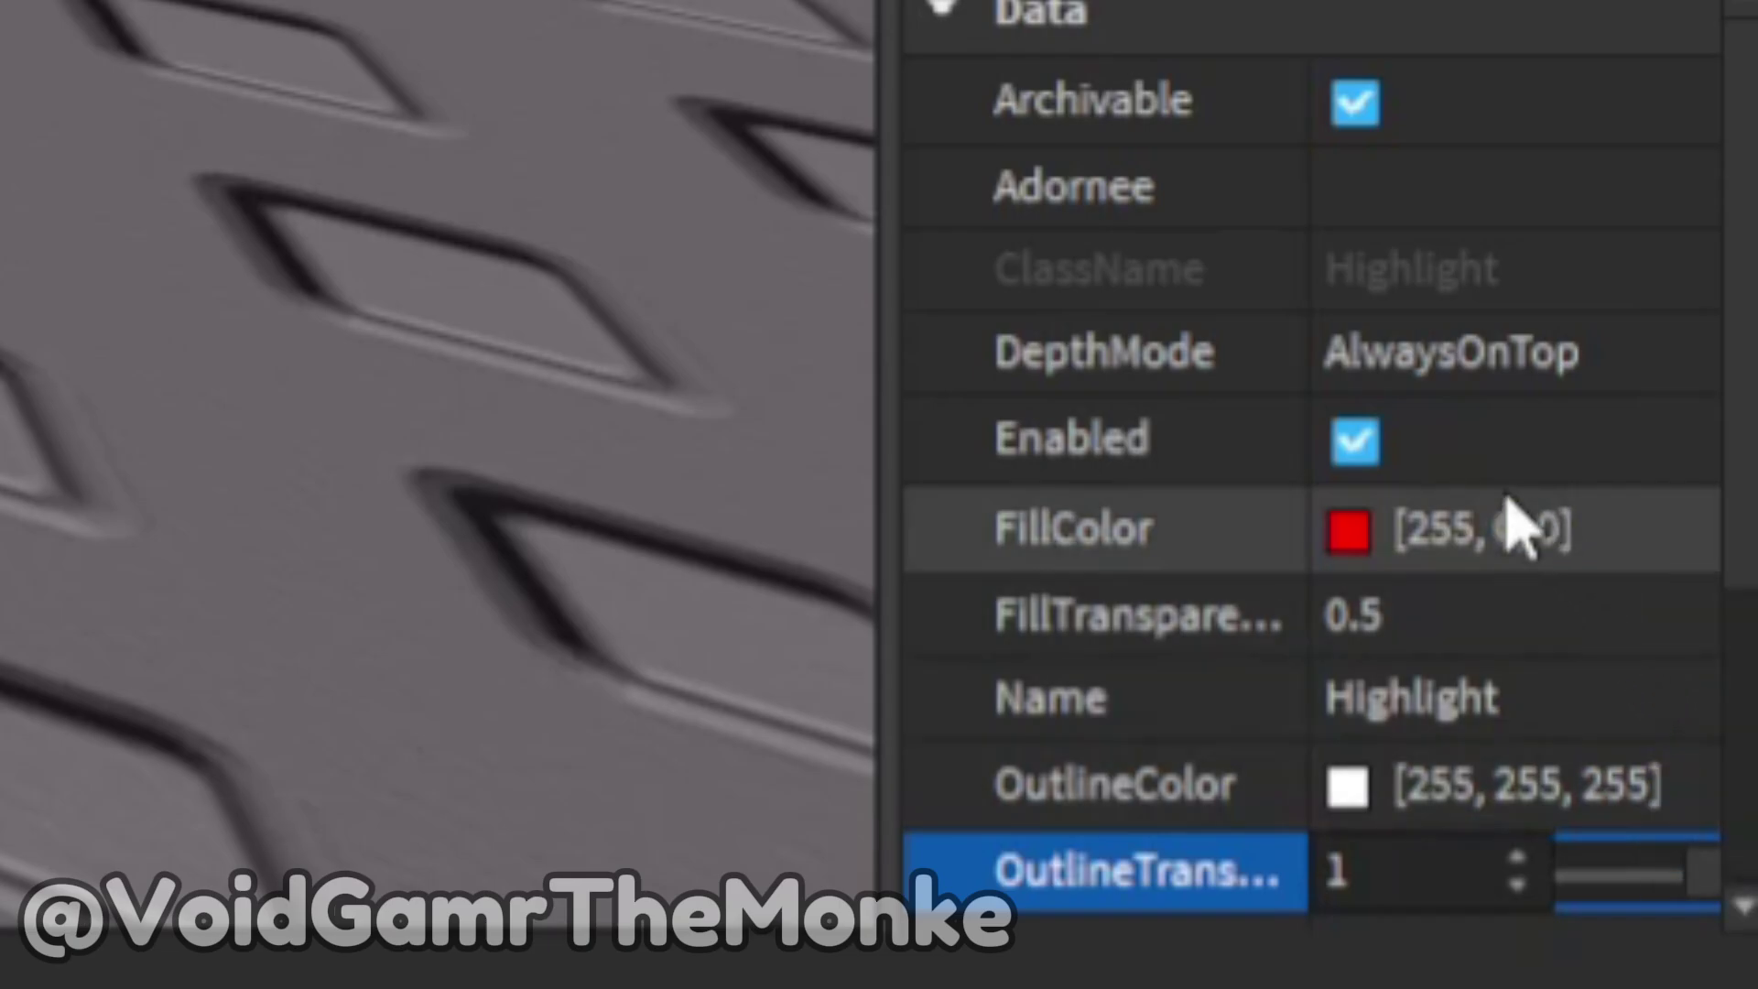
left_click(1420, 366)
left_click(1401, 509)
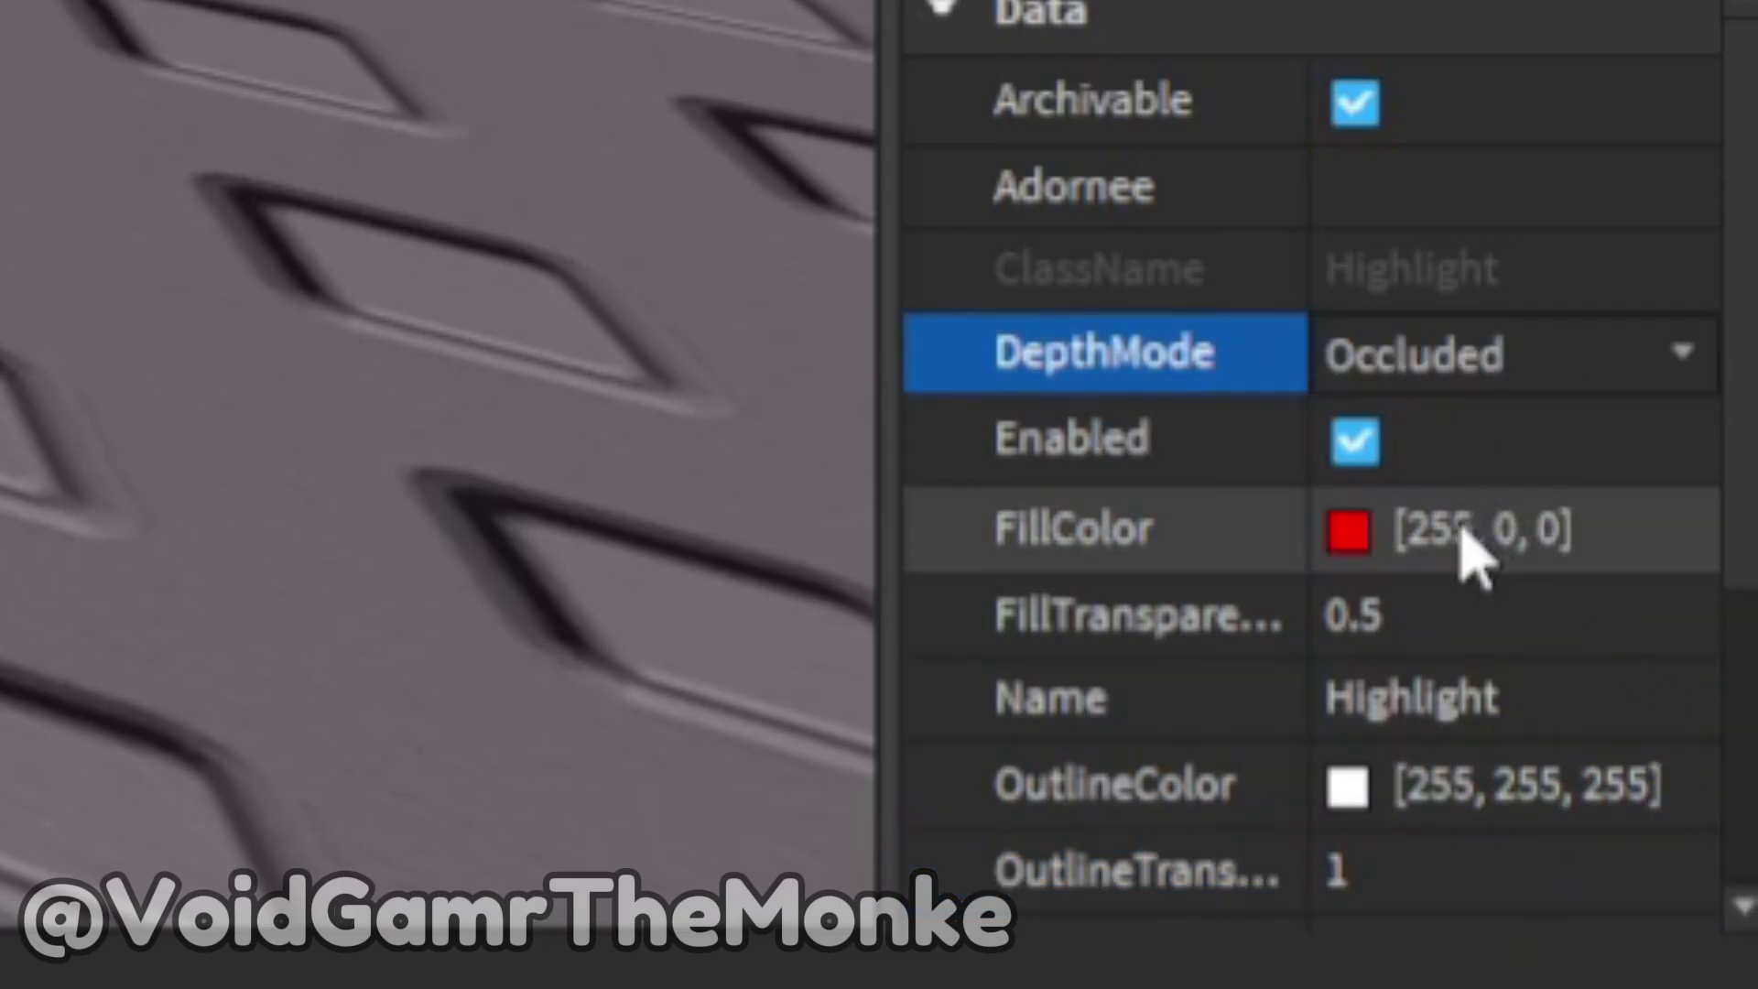
right_click_drag(703, 358, 670, 291)
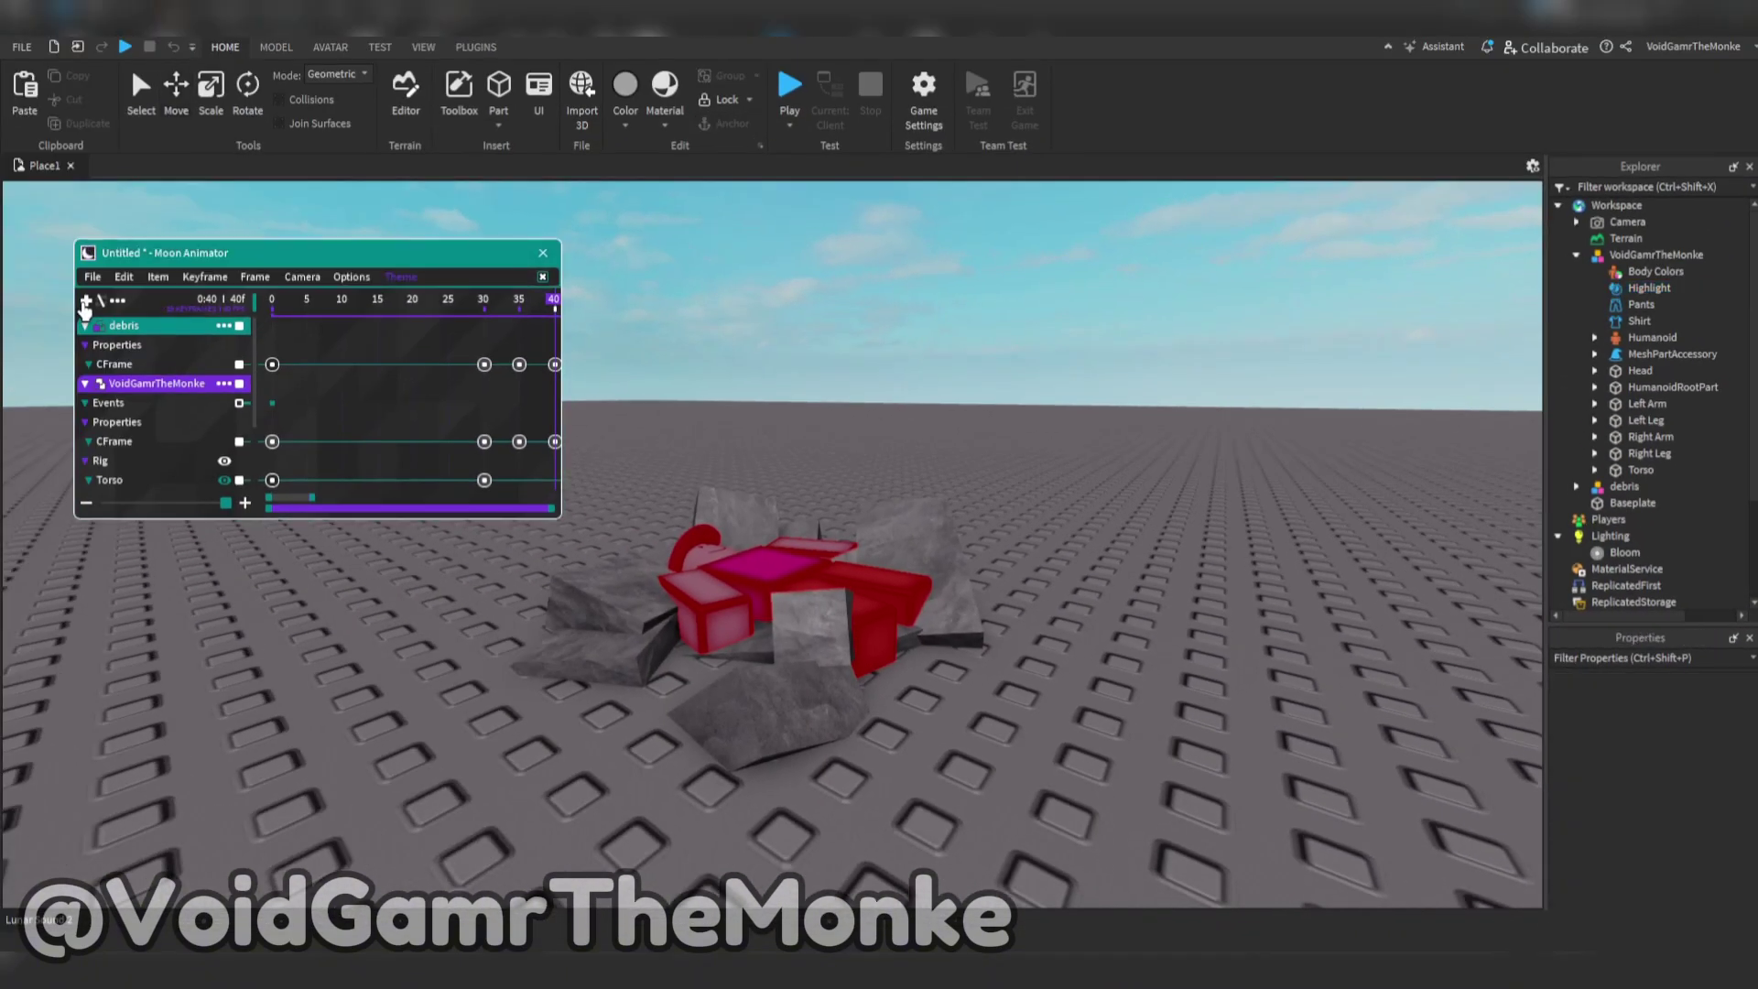
Step: Add the Highlight to the animation with only its FillTransparency property tracked
left_click(86, 302)
left_click(1649, 287)
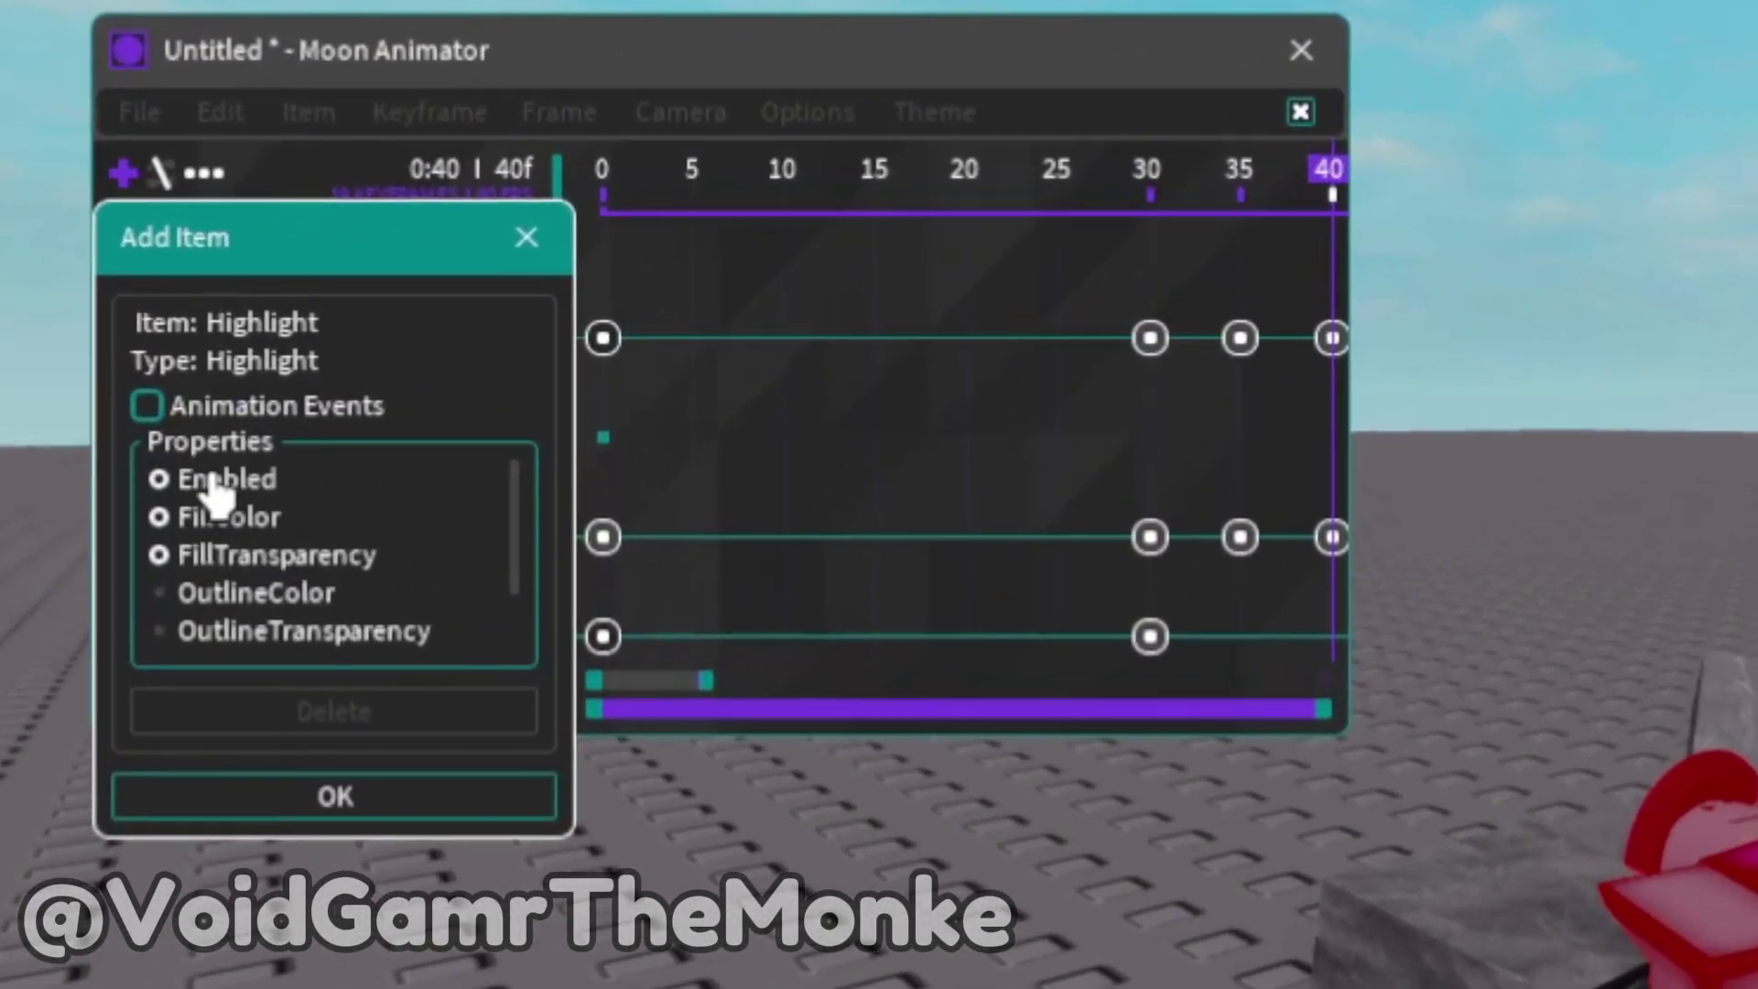
left_click(328, 800)
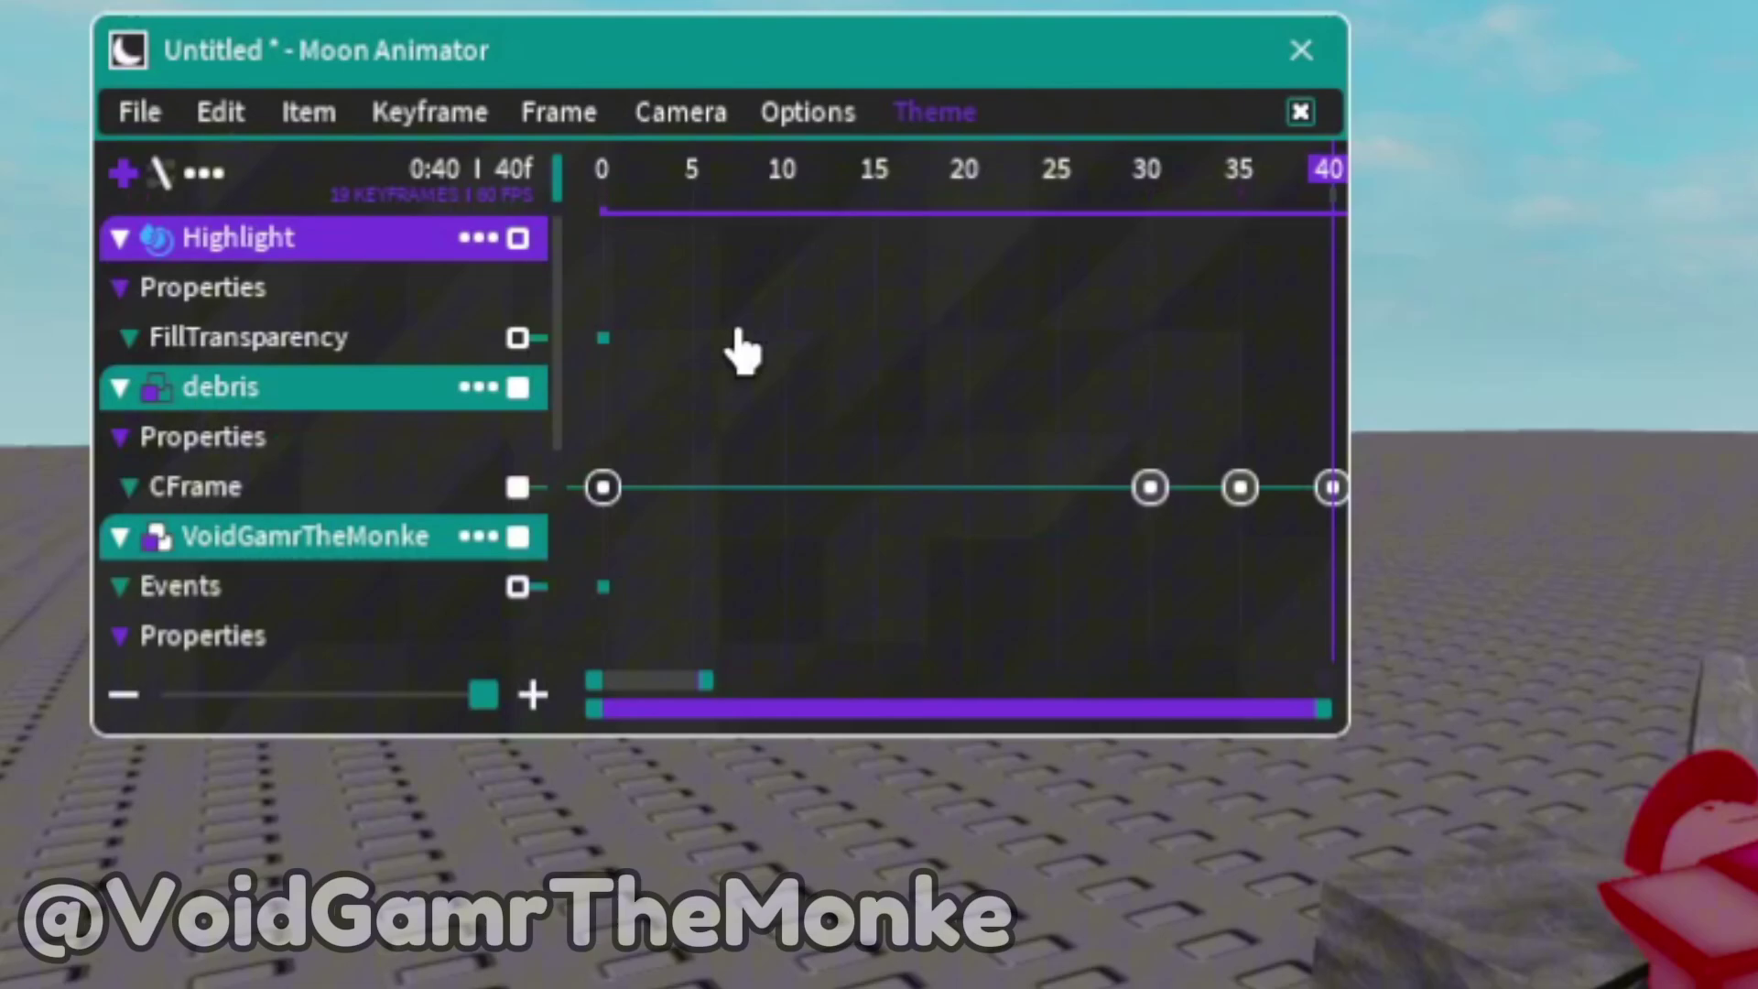
Step: Keyframe the Highlight's FillTransparency at frame 0 with a value of 1 and ease style None
left_click_drag(758, 203, 586, 240)
double_click(278, 353)
double_click(601, 343)
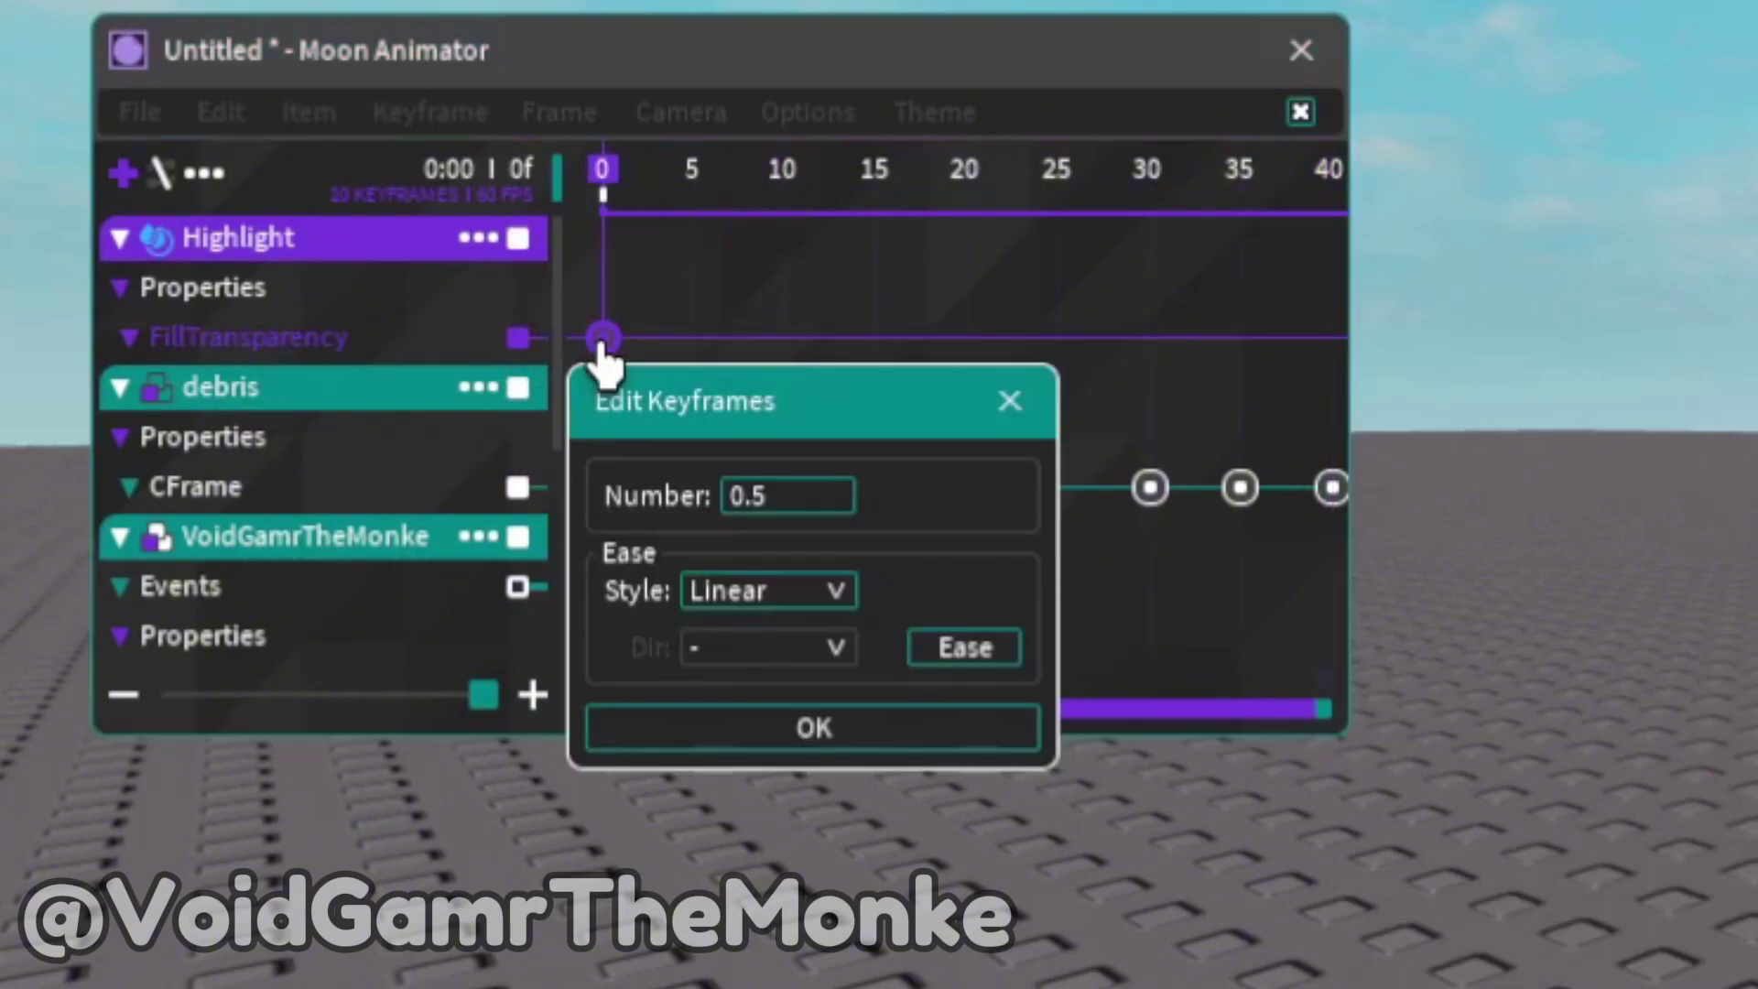
left_click(737, 597)
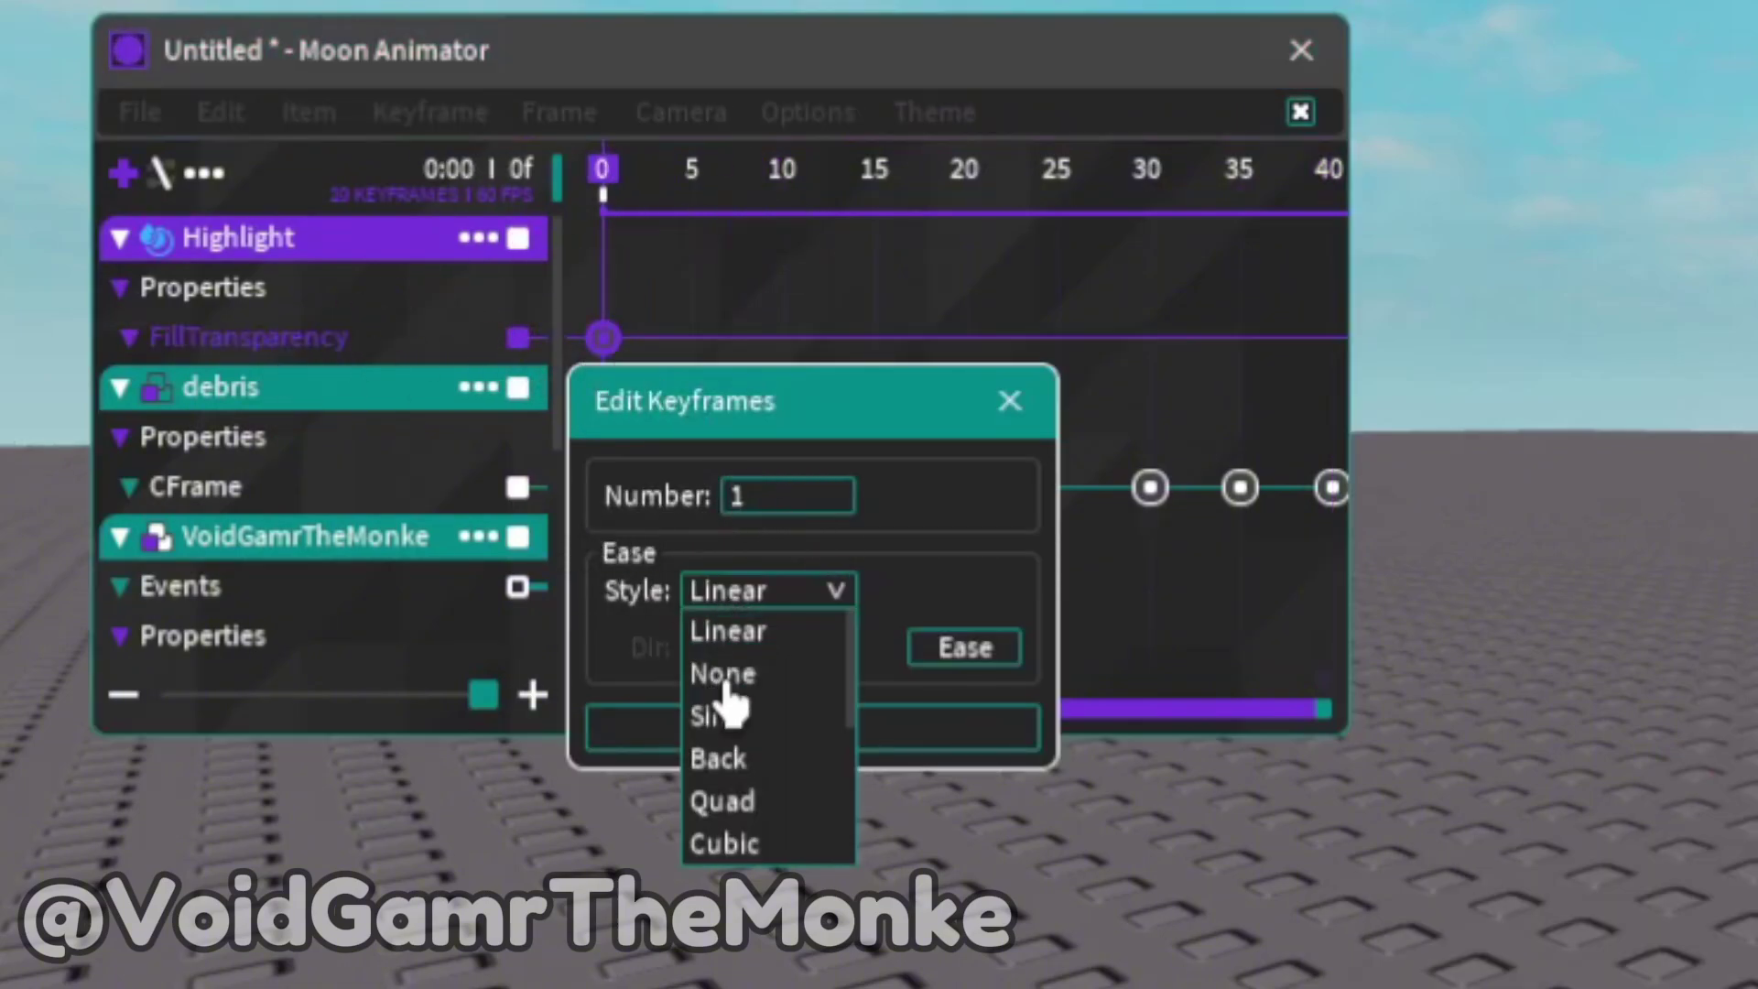
left_click(735, 667)
left_click(761, 727)
Step: Keyframe the Highlight's FillTransparency at frame 30 with a value of 0.5 and Linear easing
left_click(1007, 208)
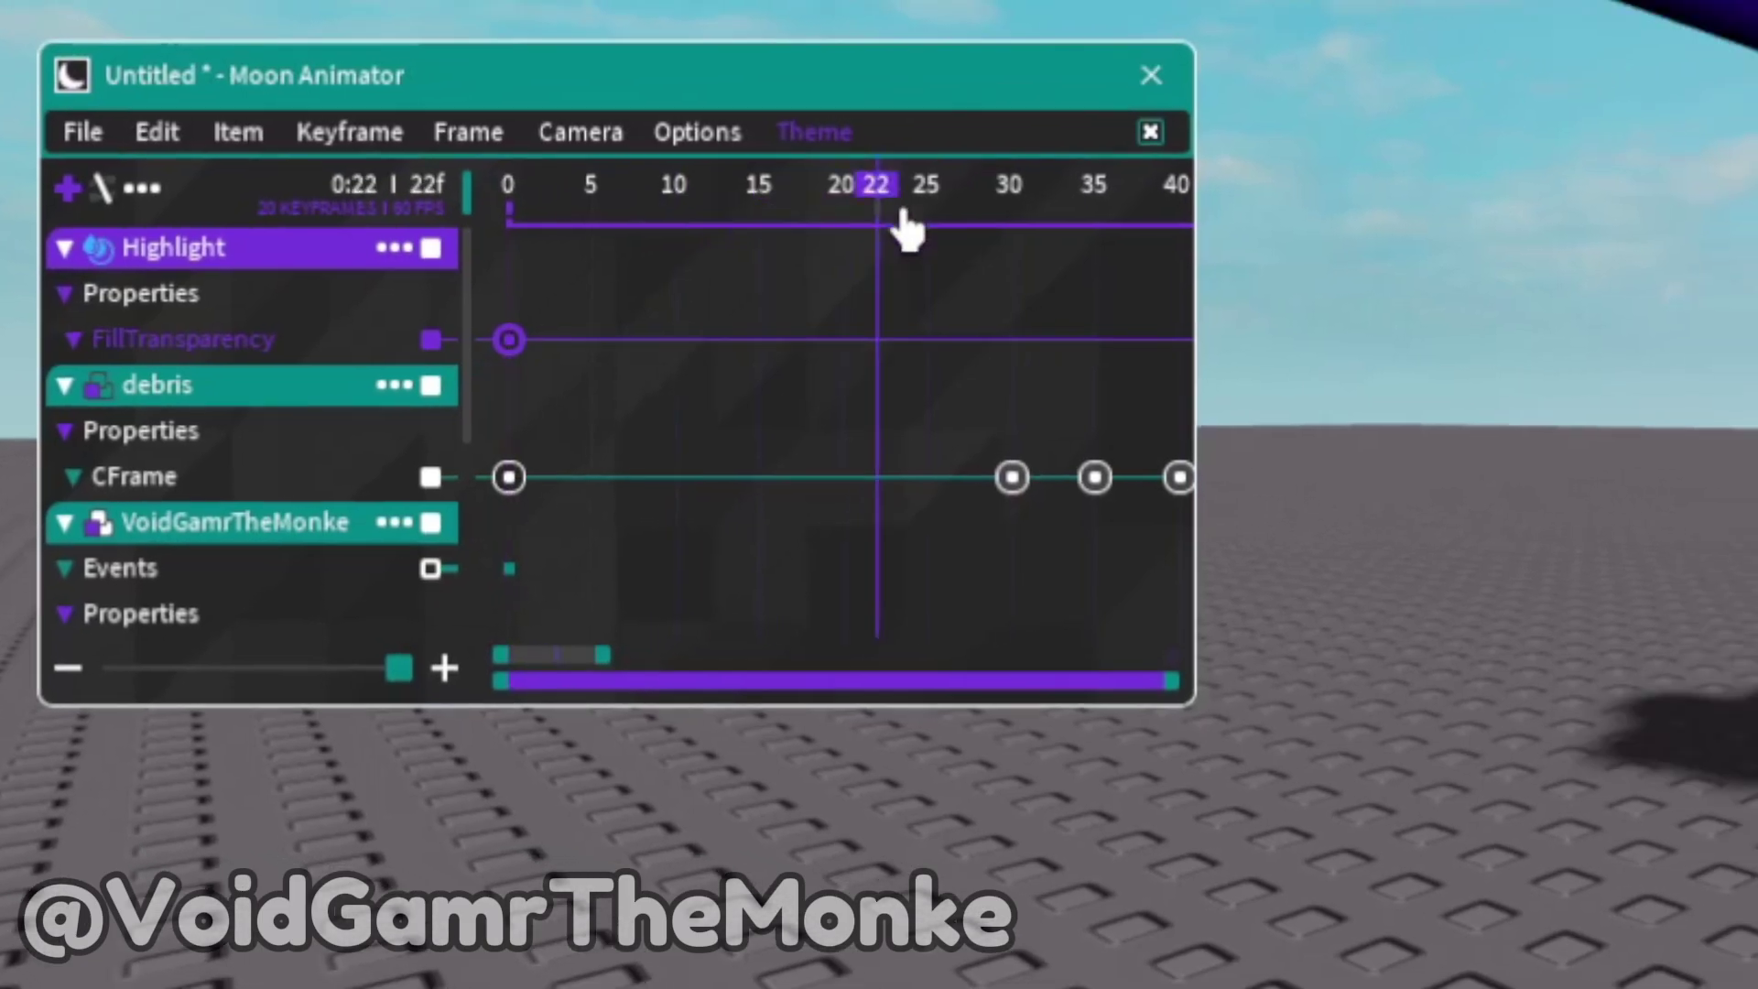
left_click_drag(906, 229, 992, 263)
left_click(417, 341)
right_click(993, 355)
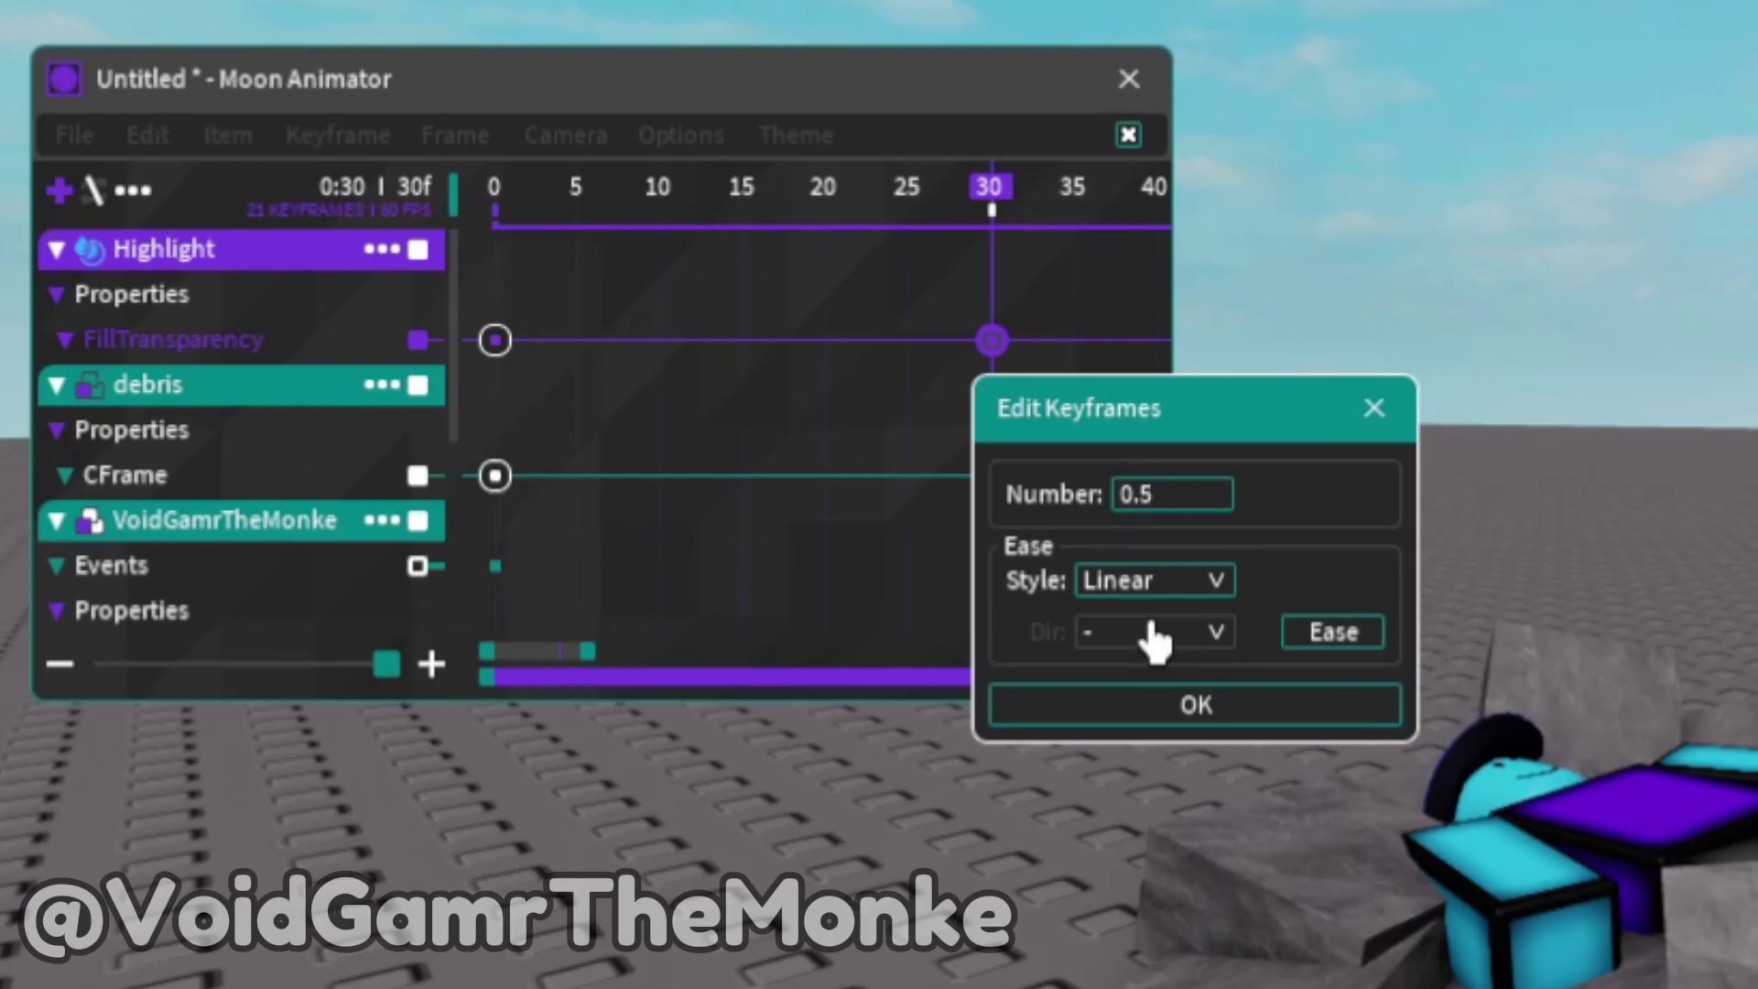
key("Return")
Step: Keyframe the Highlight's FillTransparency at frame 45 with a value of 1 and ease style None
left_click_drag(987, 209, 821, 255)
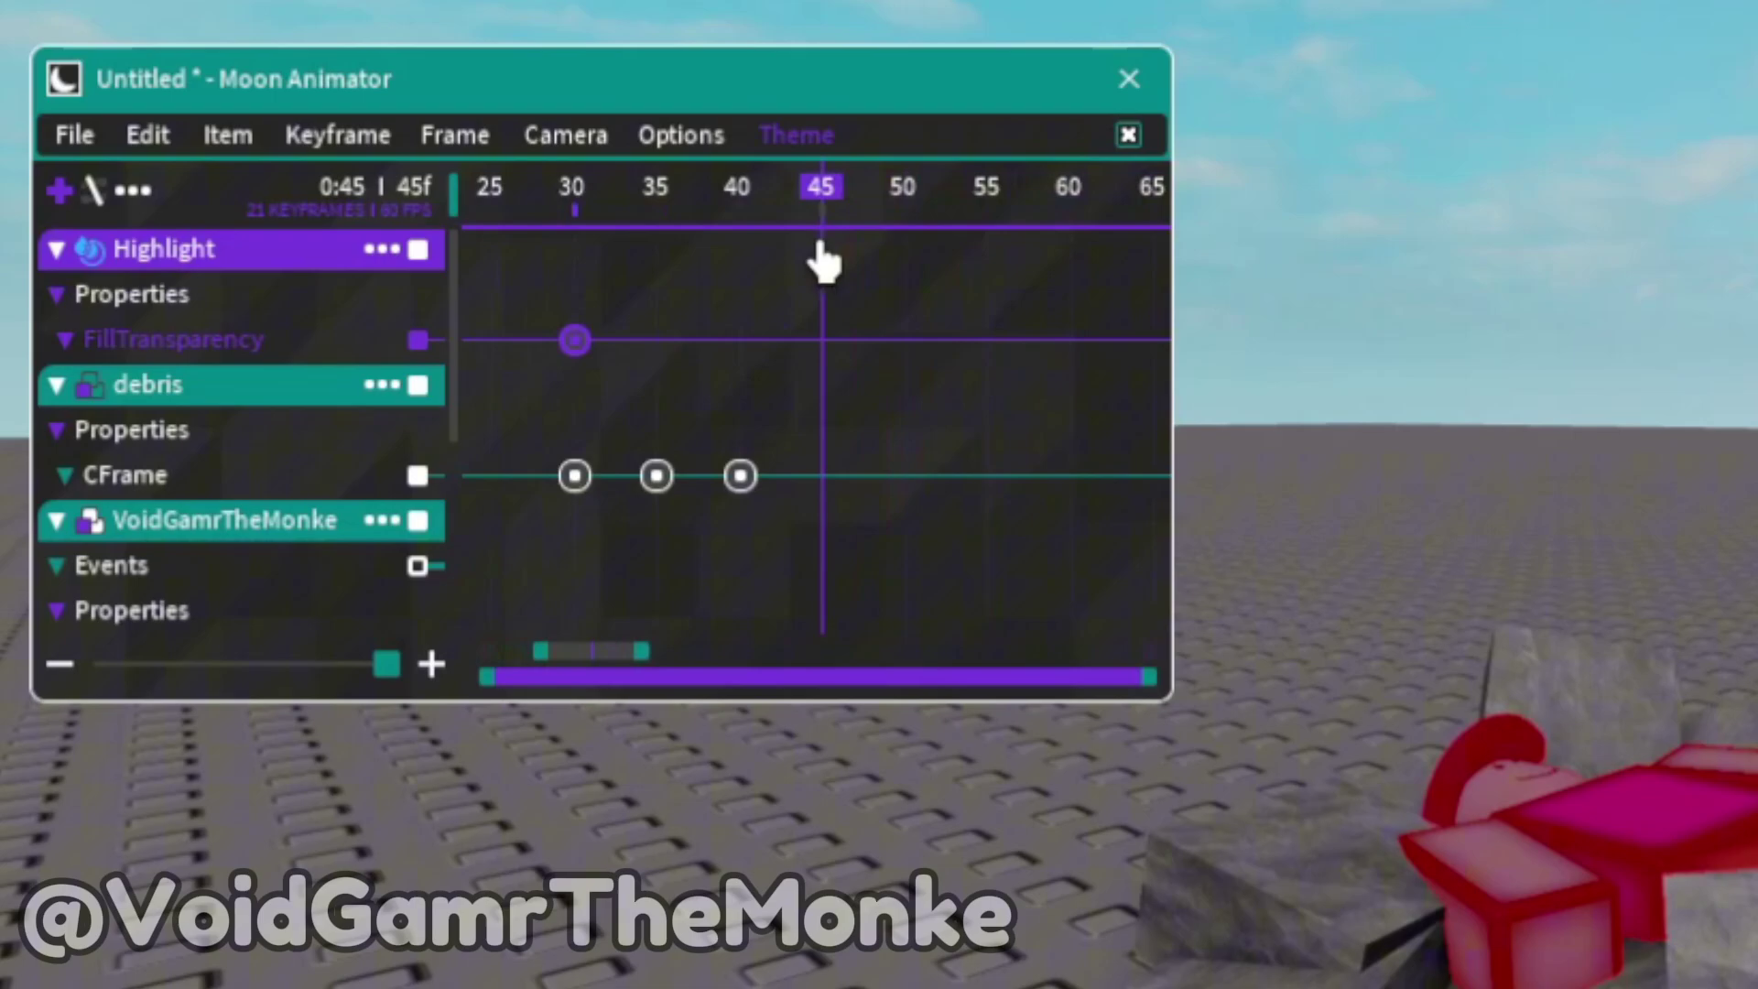
left_click(279, 346)
double_click(822, 341)
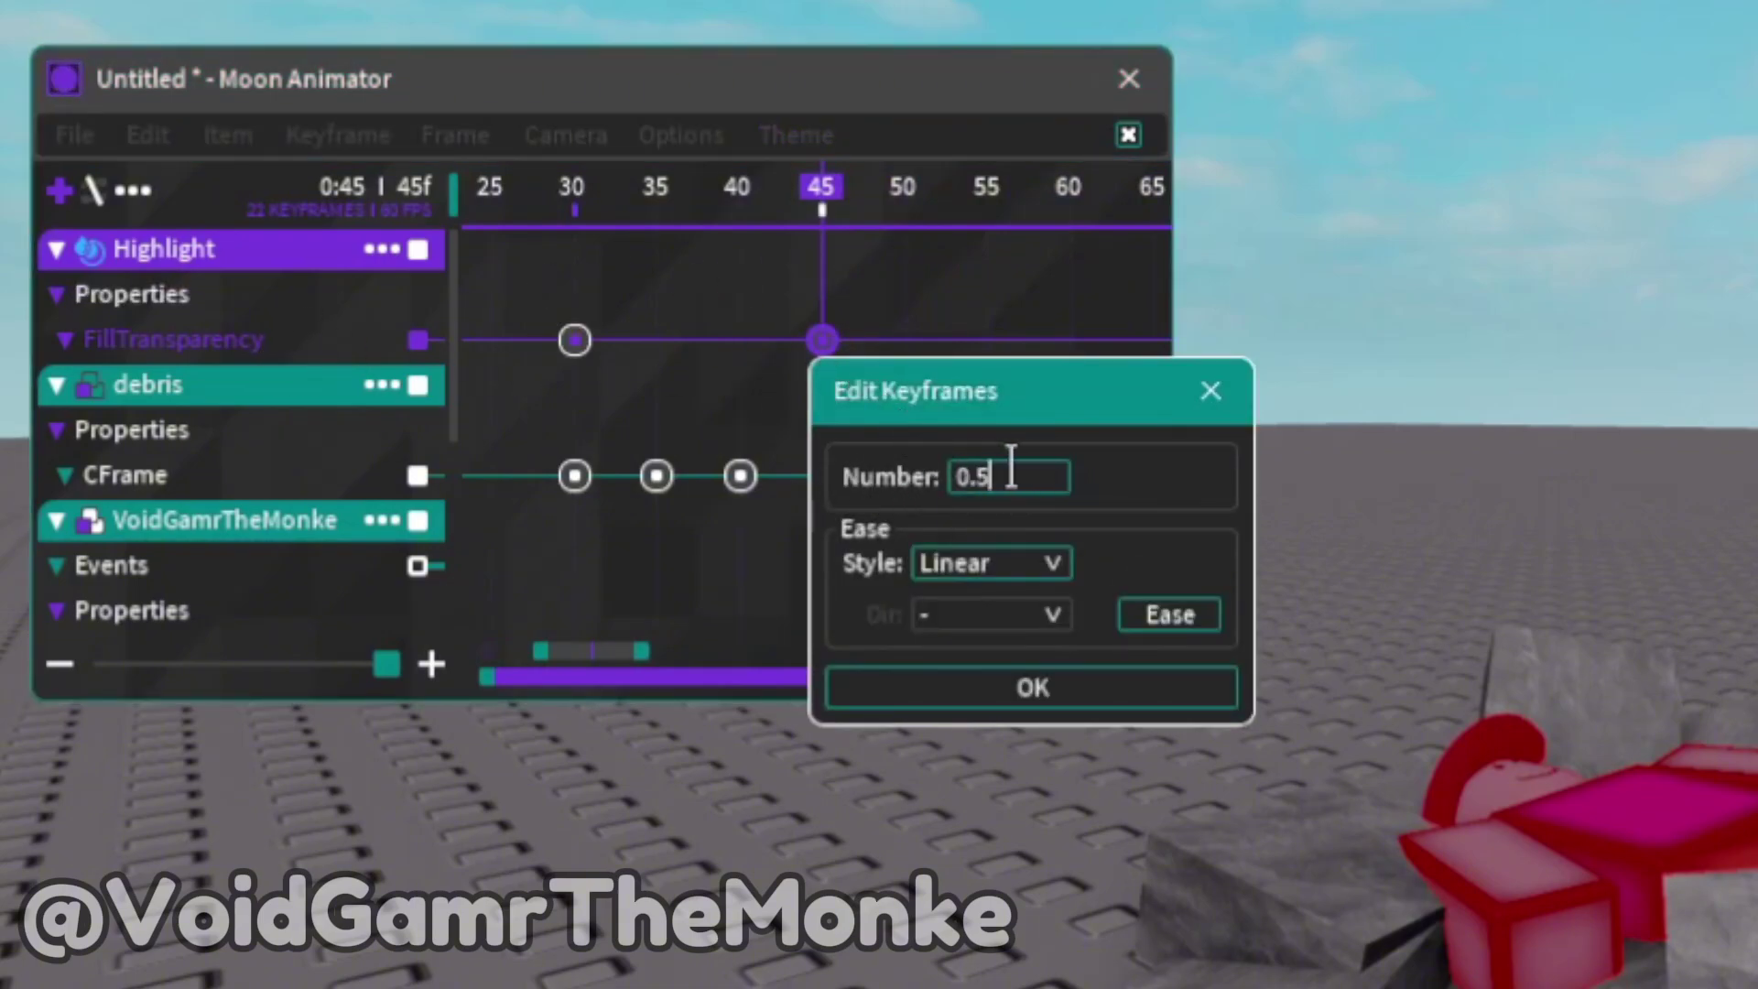
key("BackSpace")
key("BackSpace")
key("BackSpace")
type("1")
left_click(1044, 566)
left_click(968, 645)
left_click(968, 687)
Step: Play the highlight flash, move the frame 45 FillTransparency keyframe further along the timeline, and return to frame 0
left_click_drag(822, 224, 709, 225)
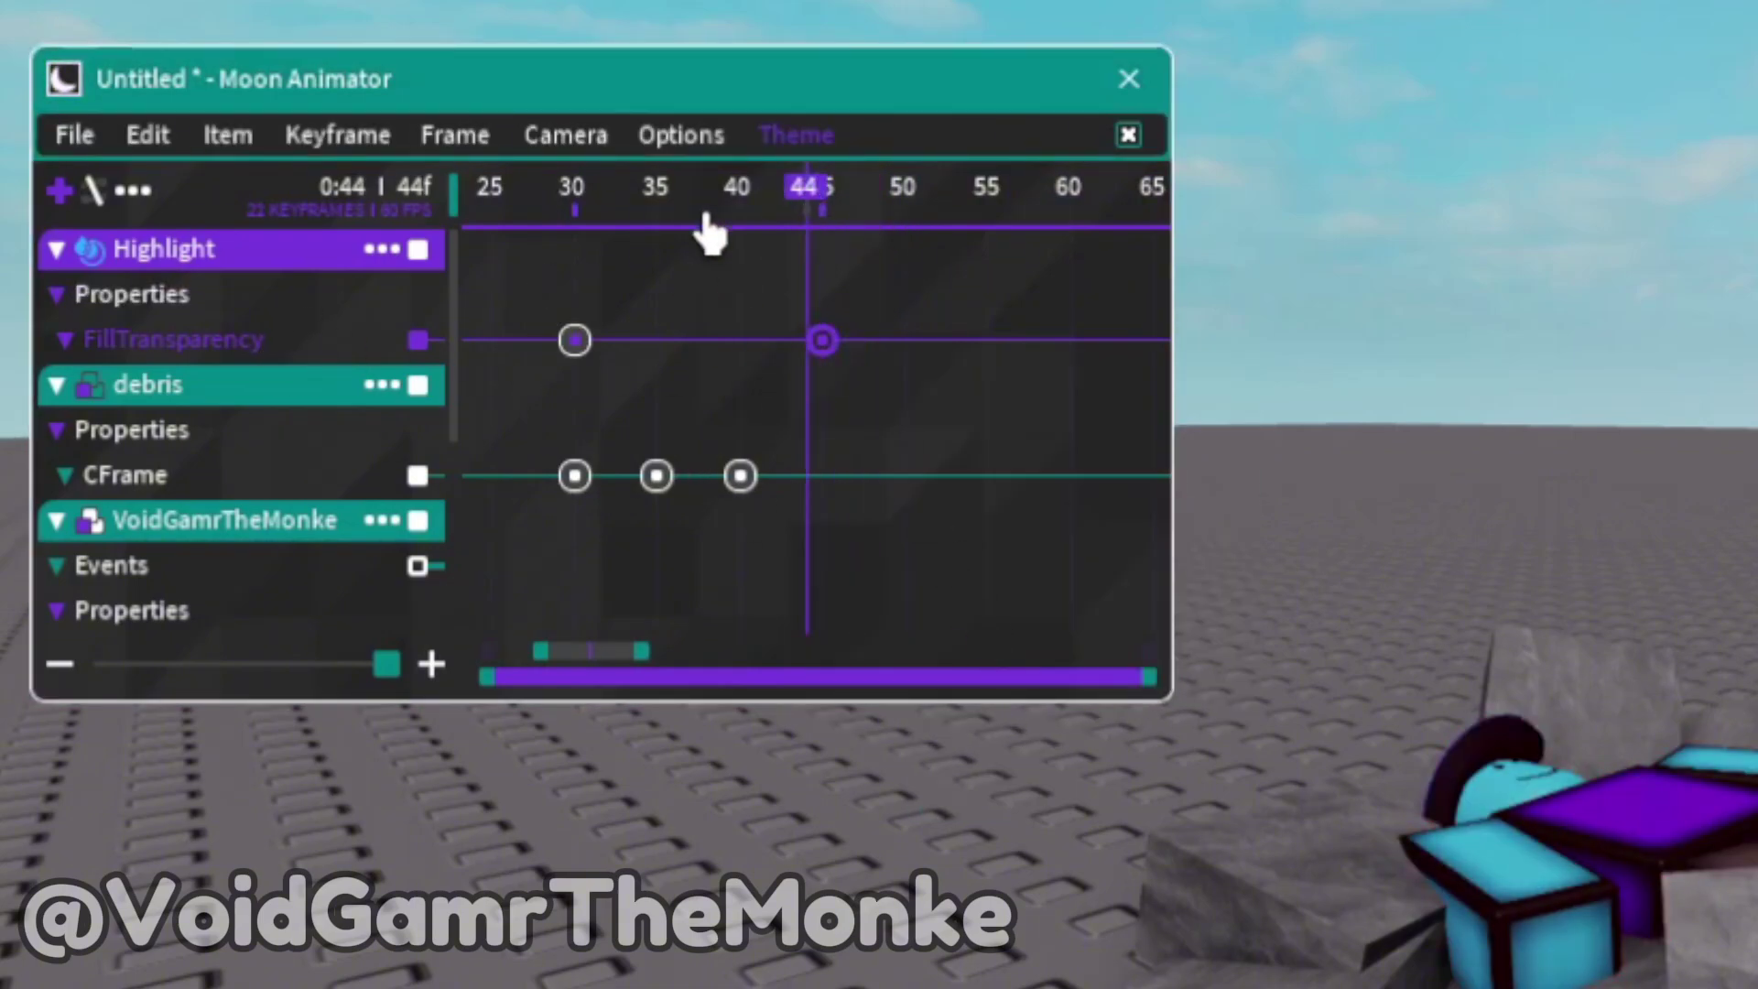
key("space")
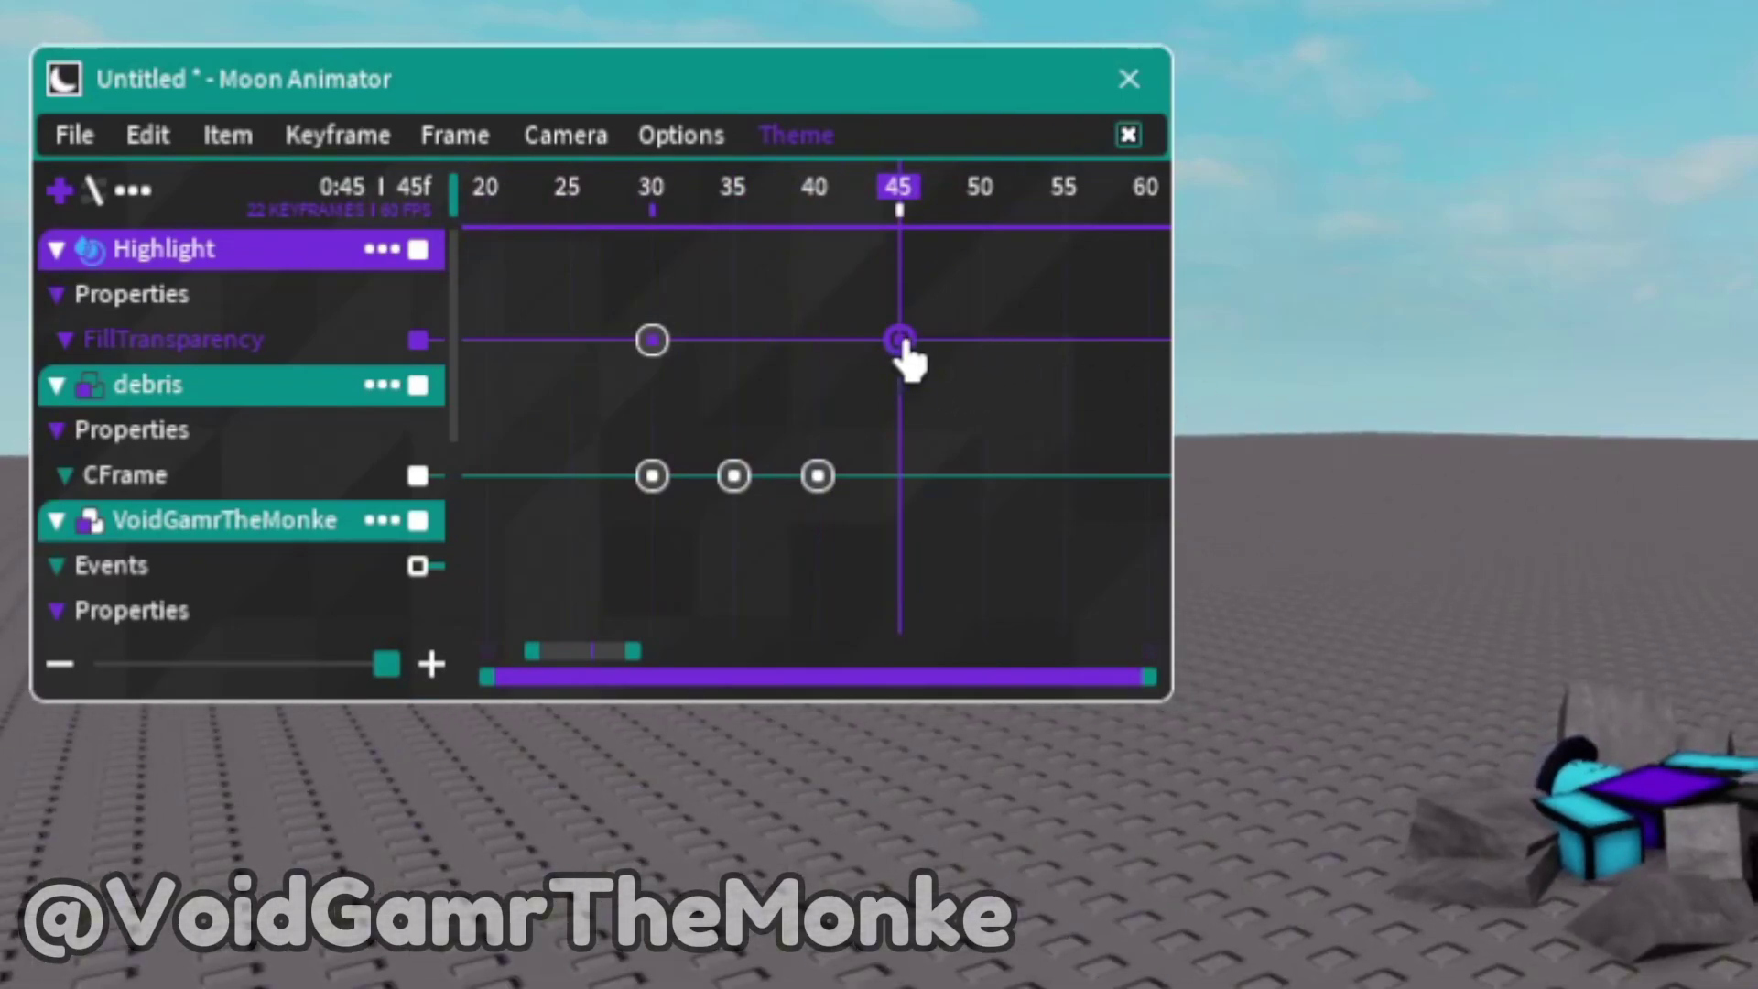
left_click_drag(903, 342, 960, 381)
left_click_drag(865, 215, 241, 248)
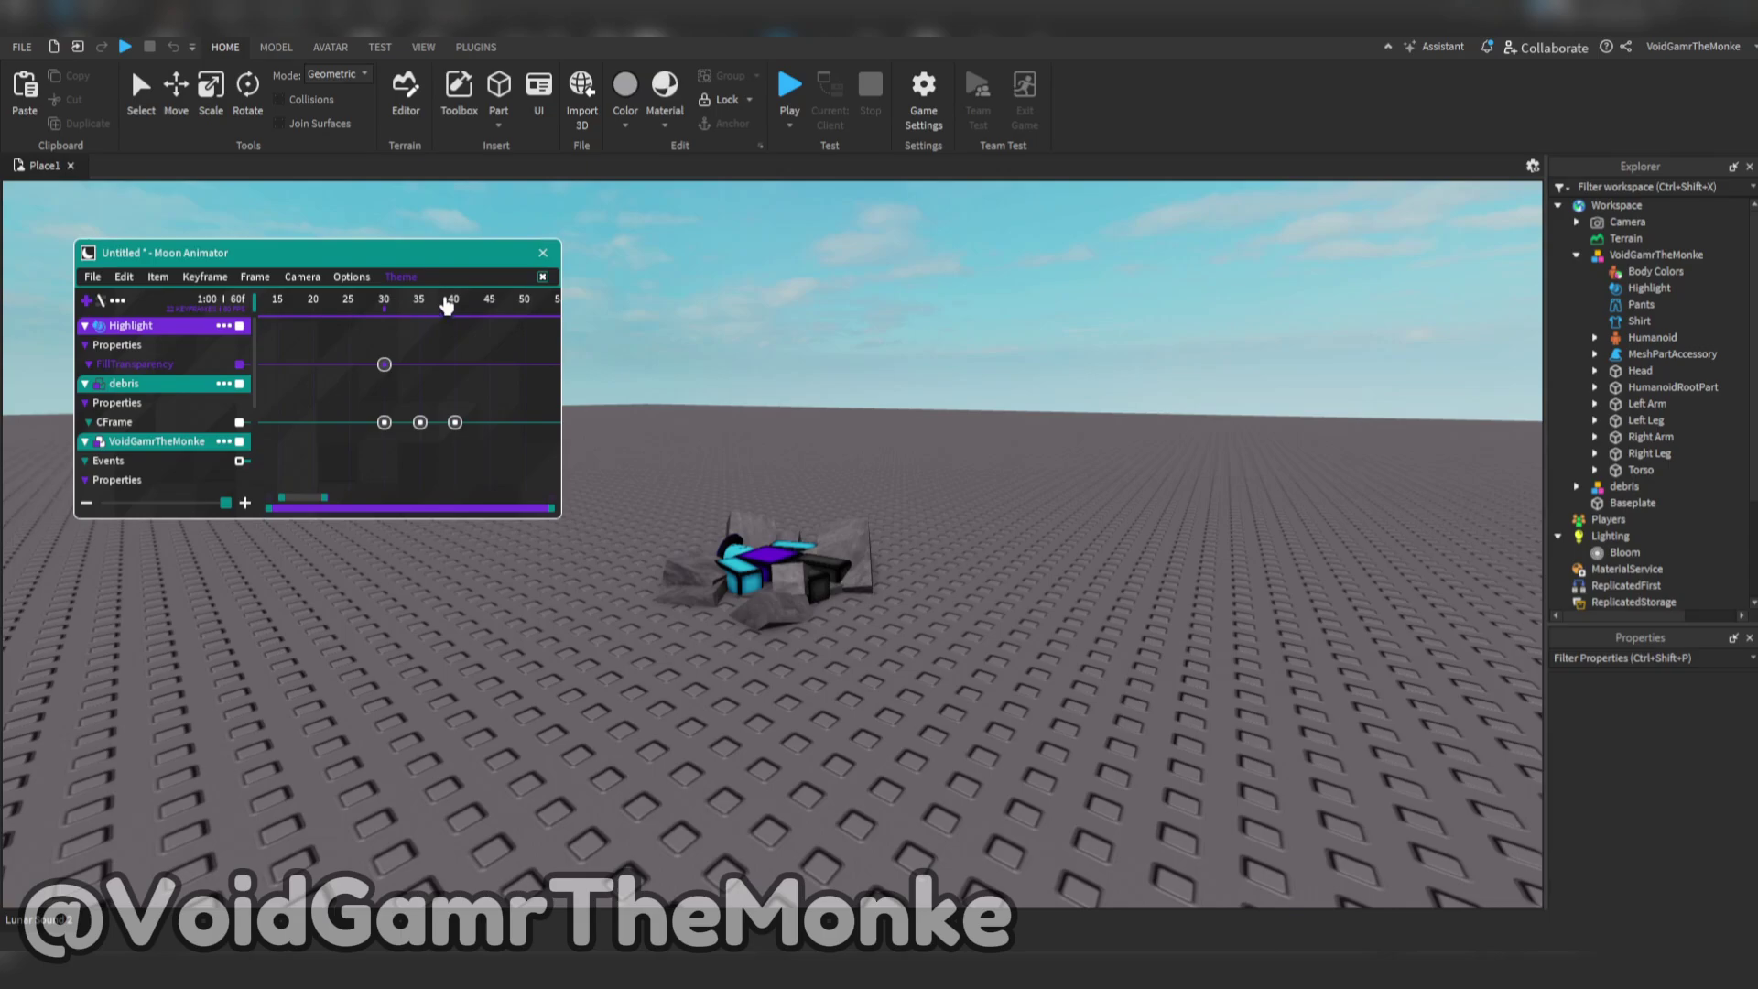
key("s")
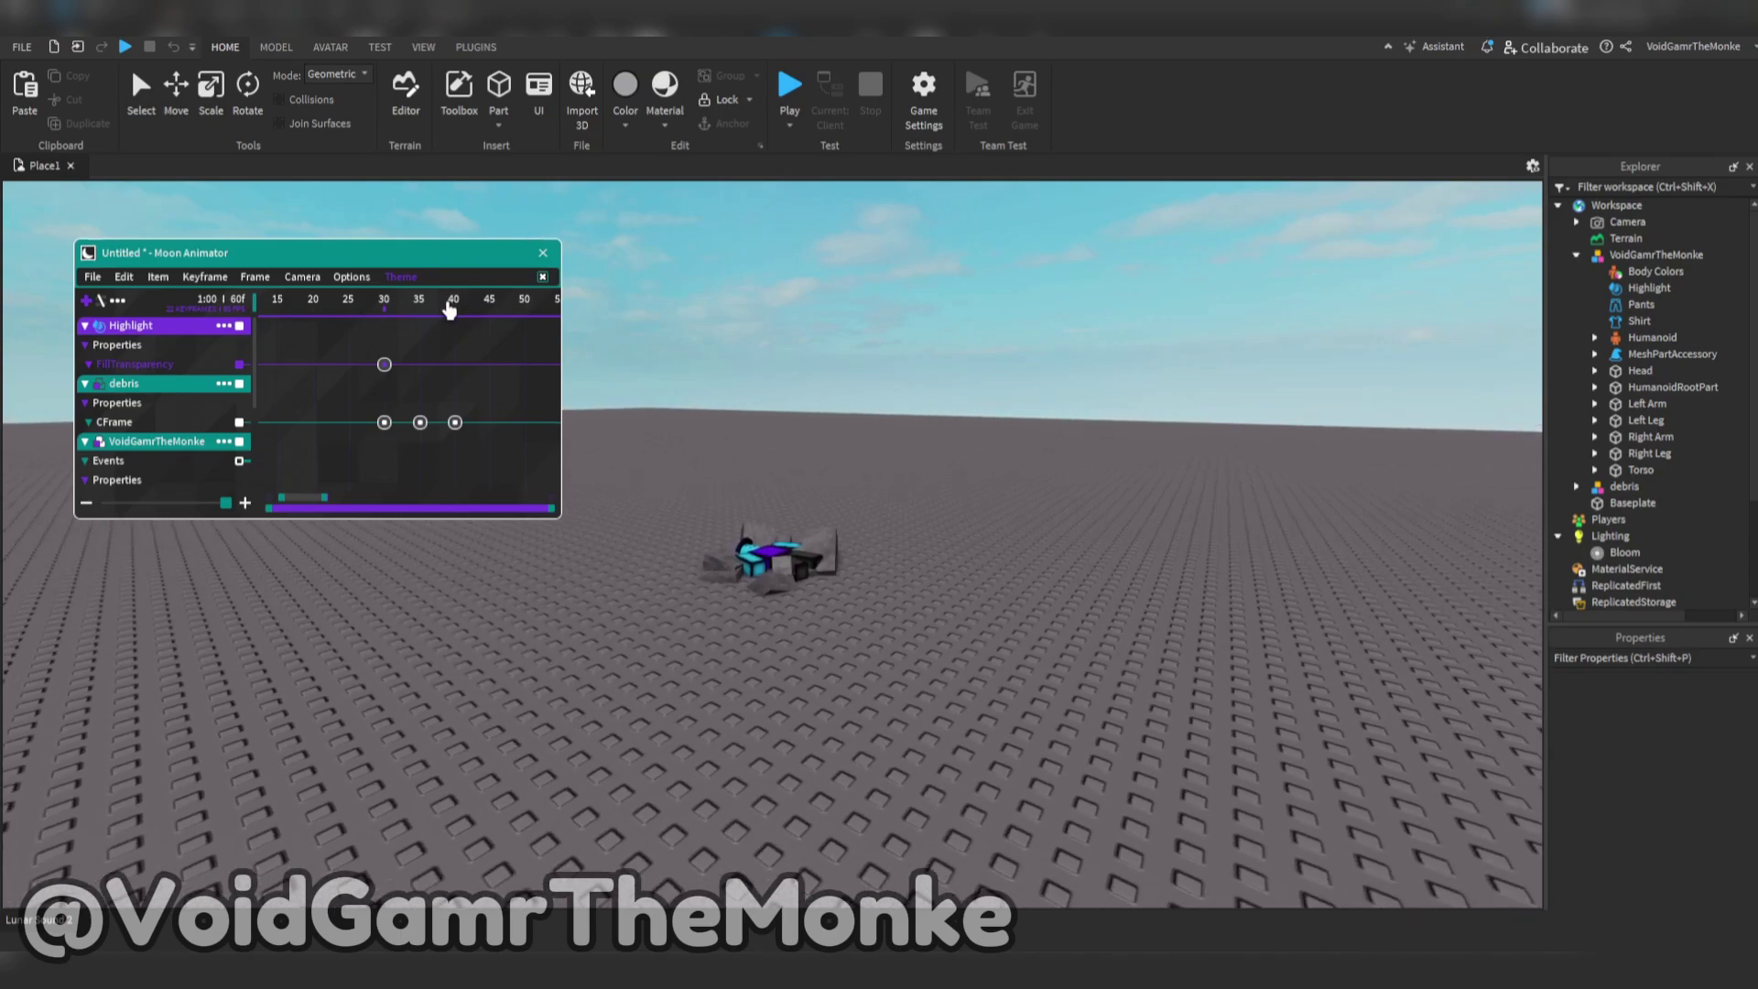
left_click_drag(449, 312, 1, 323)
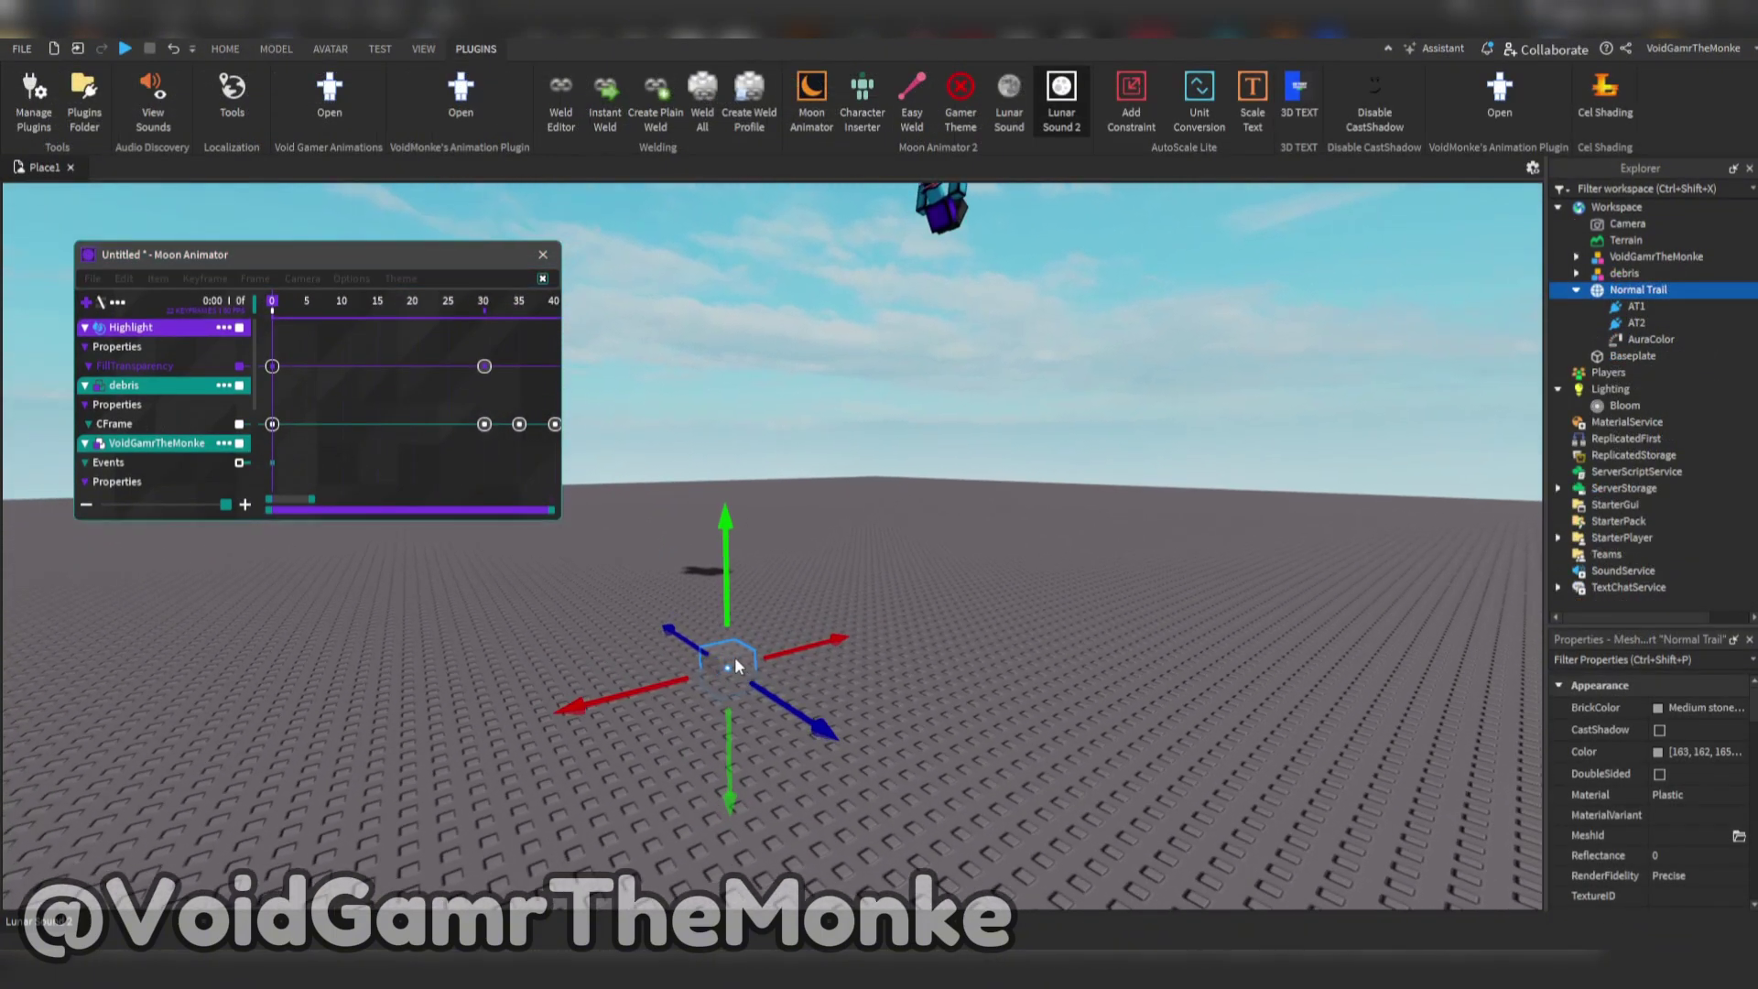
Step: Select the Normal Trail mesh and shift it slightly across the baseplate
left_click(743, 651)
left_click(729, 668)
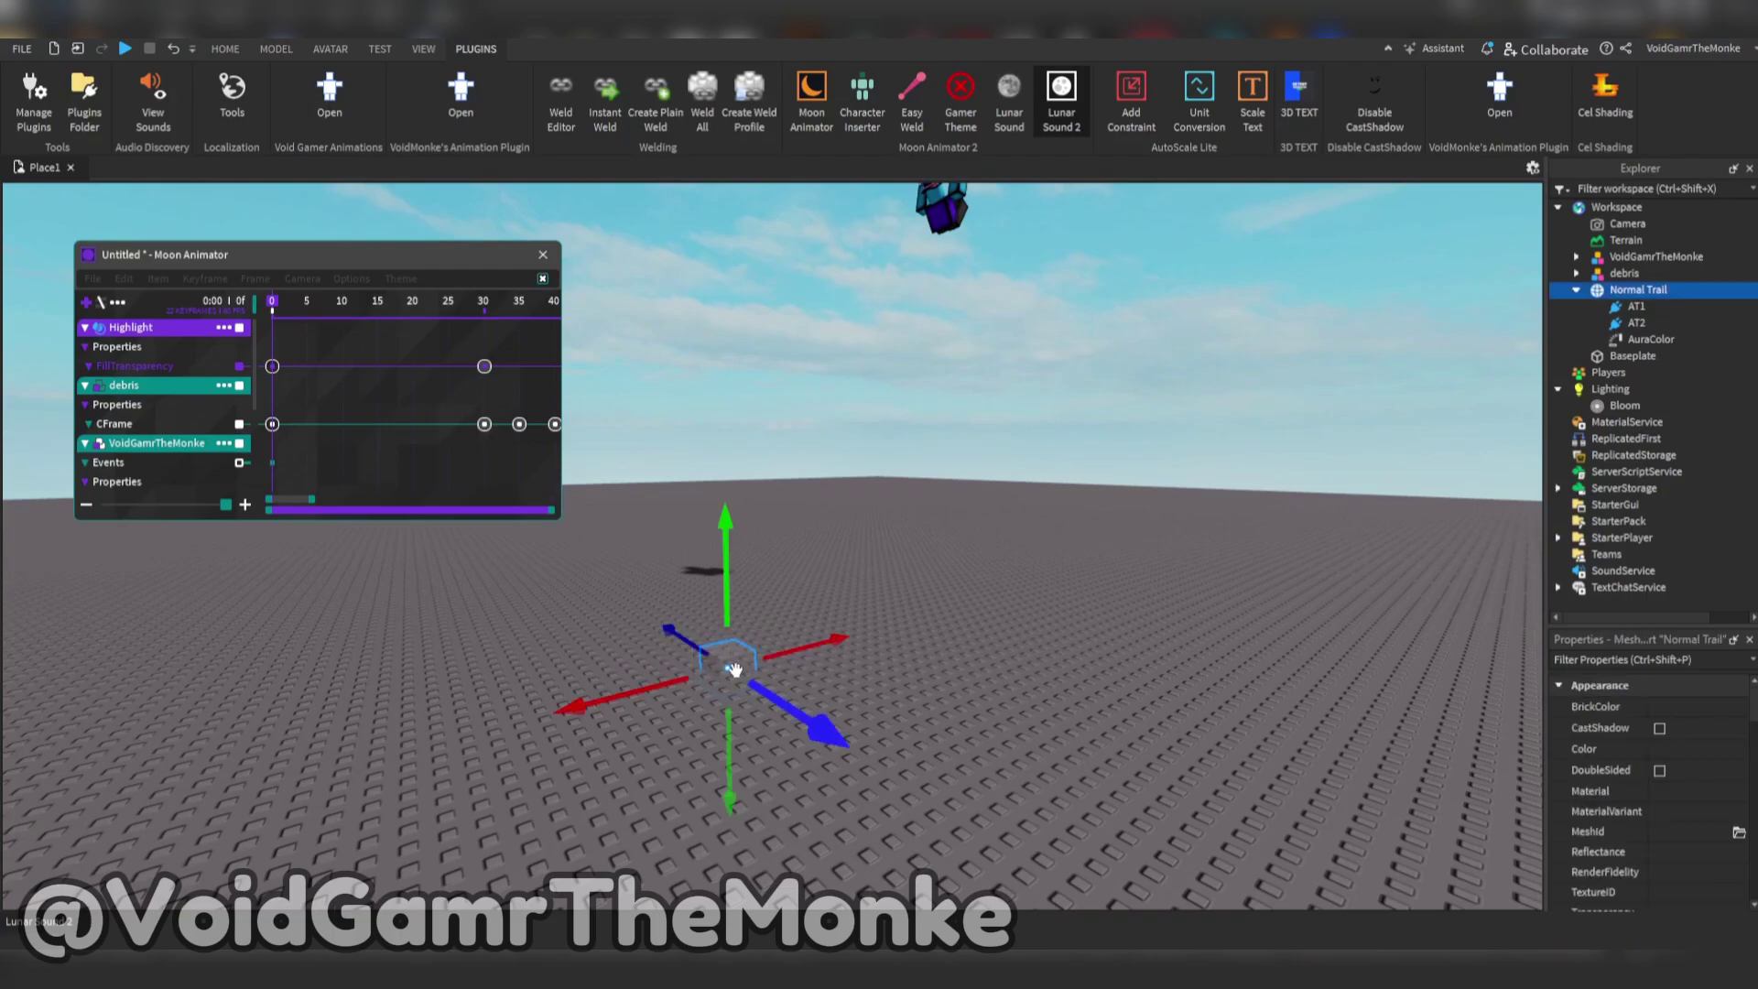
left_click_drag(729, 668, 824, 680)
left_click(750, 700)
left_click(732, 714)
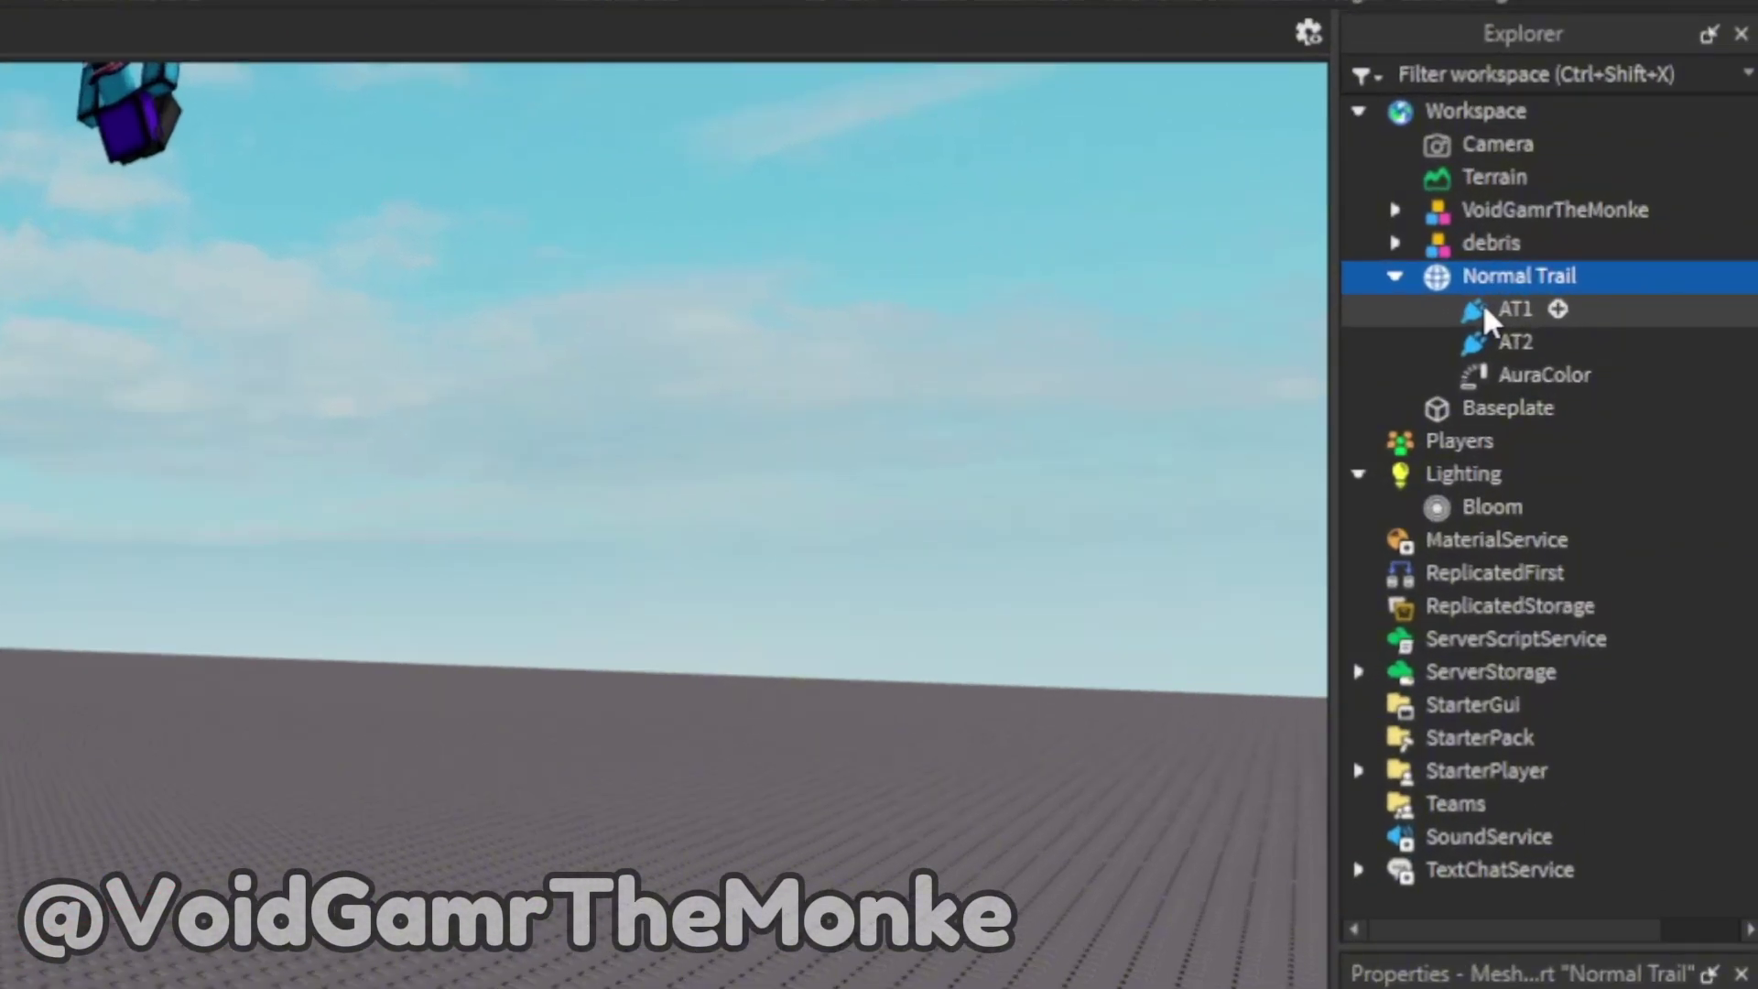
Step: Move AT1, AT2 and AuraColor from the Normal Trail into the character's Torso
left_click(1625, 307)
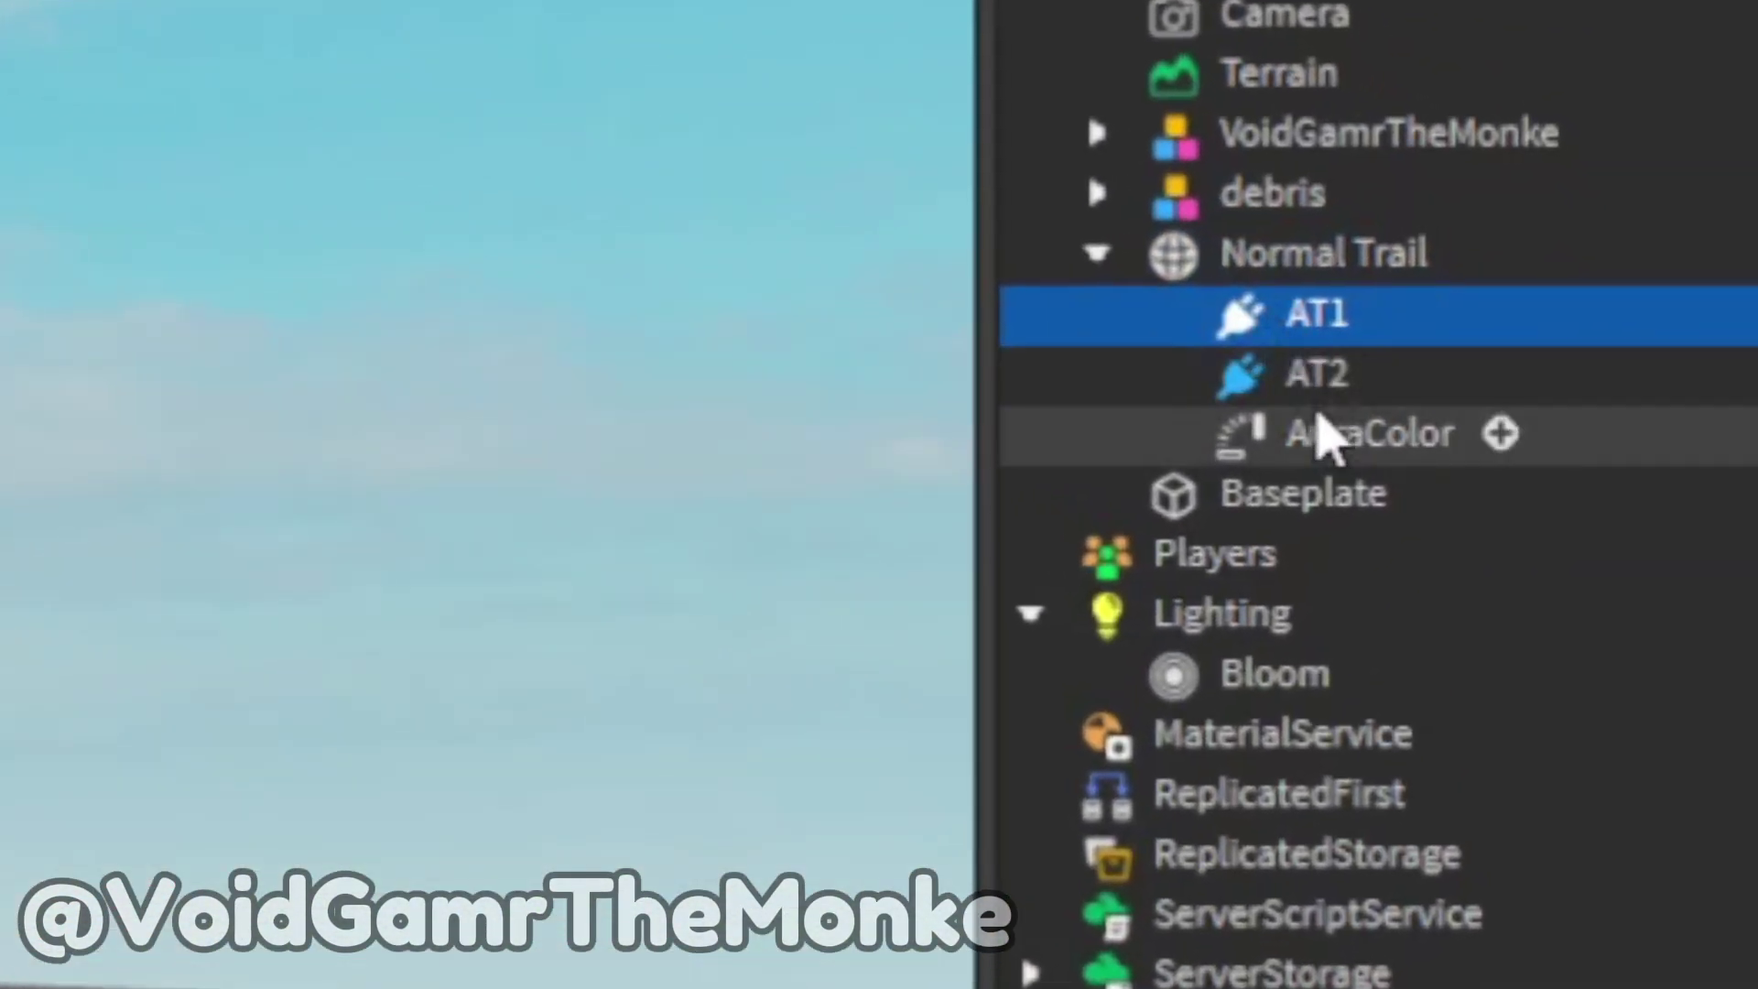
left_click(1314, 435, "shift")
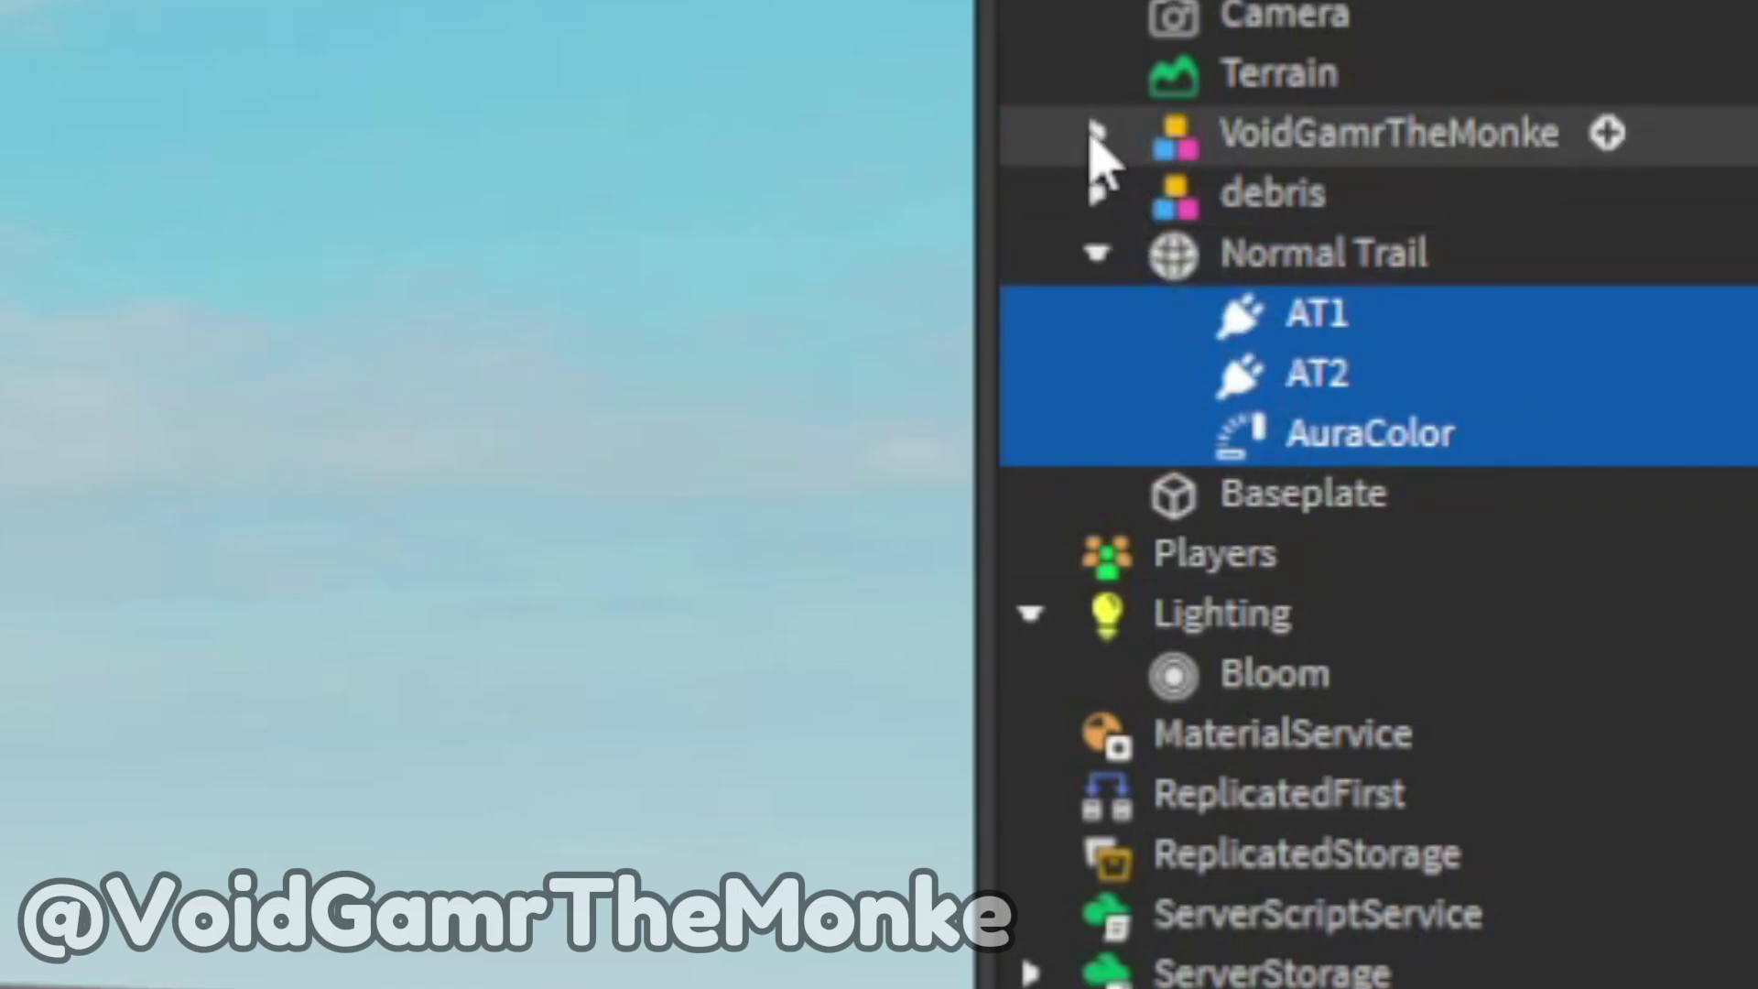
left_click(1096, 136)
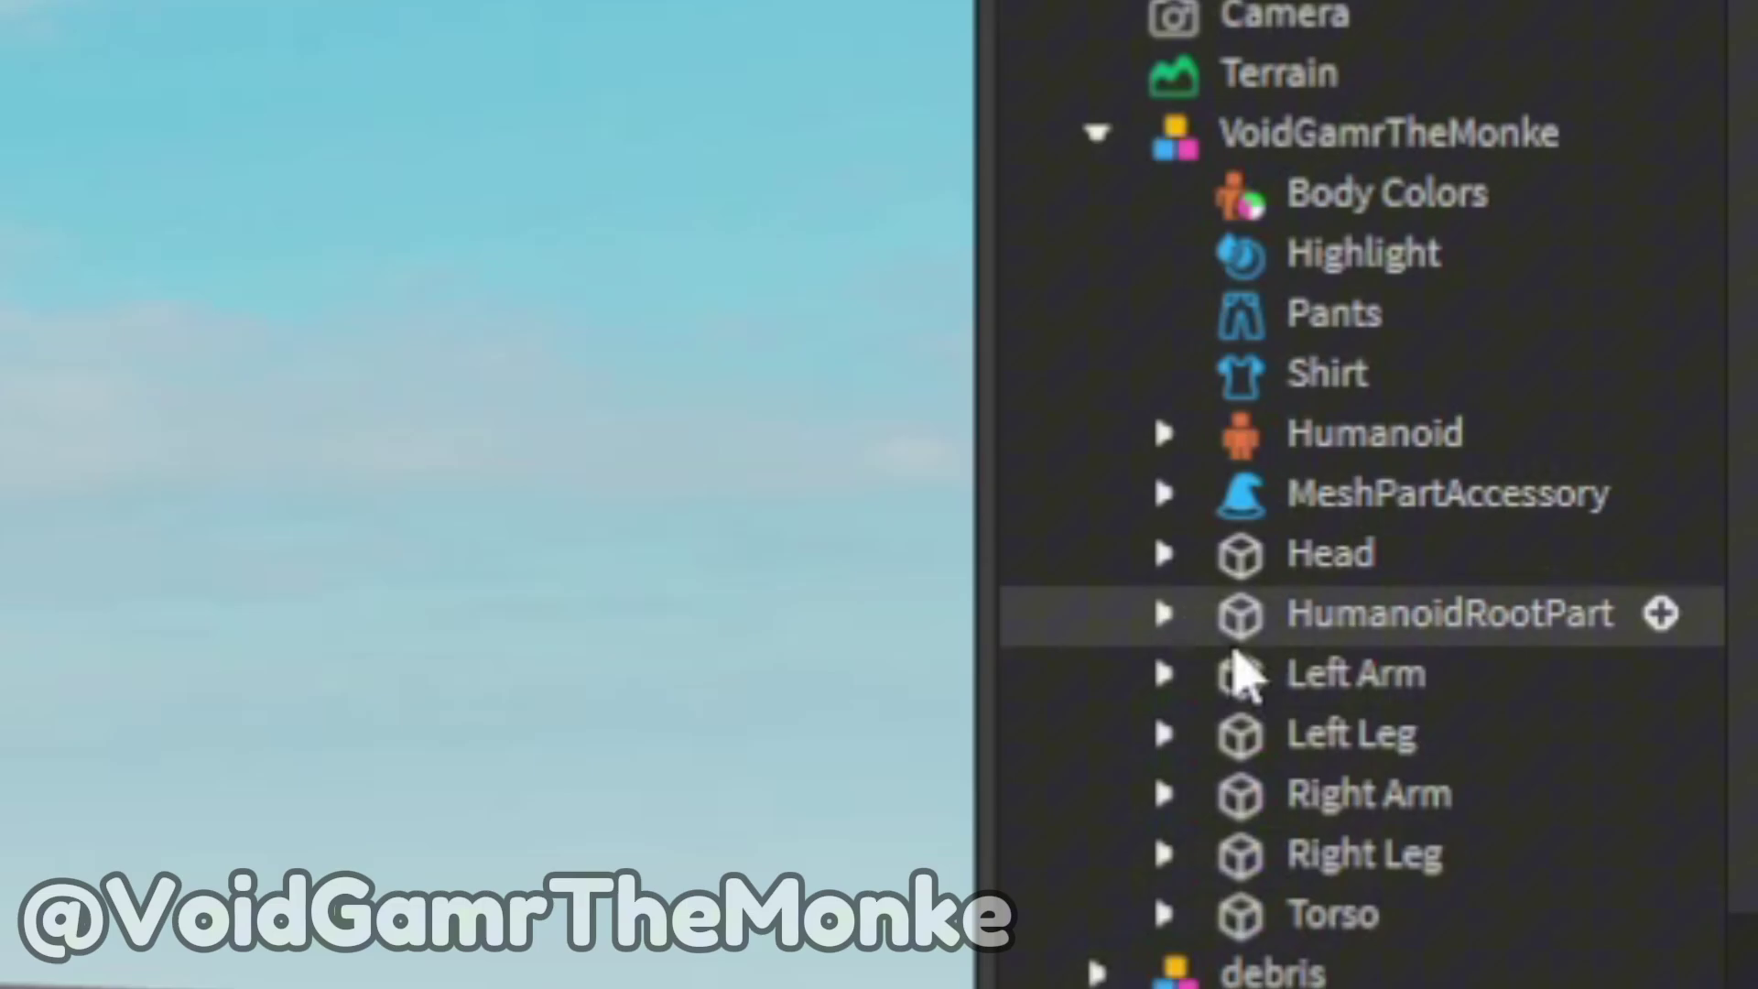
left_click_drag(1273, 984, 1282, 914)
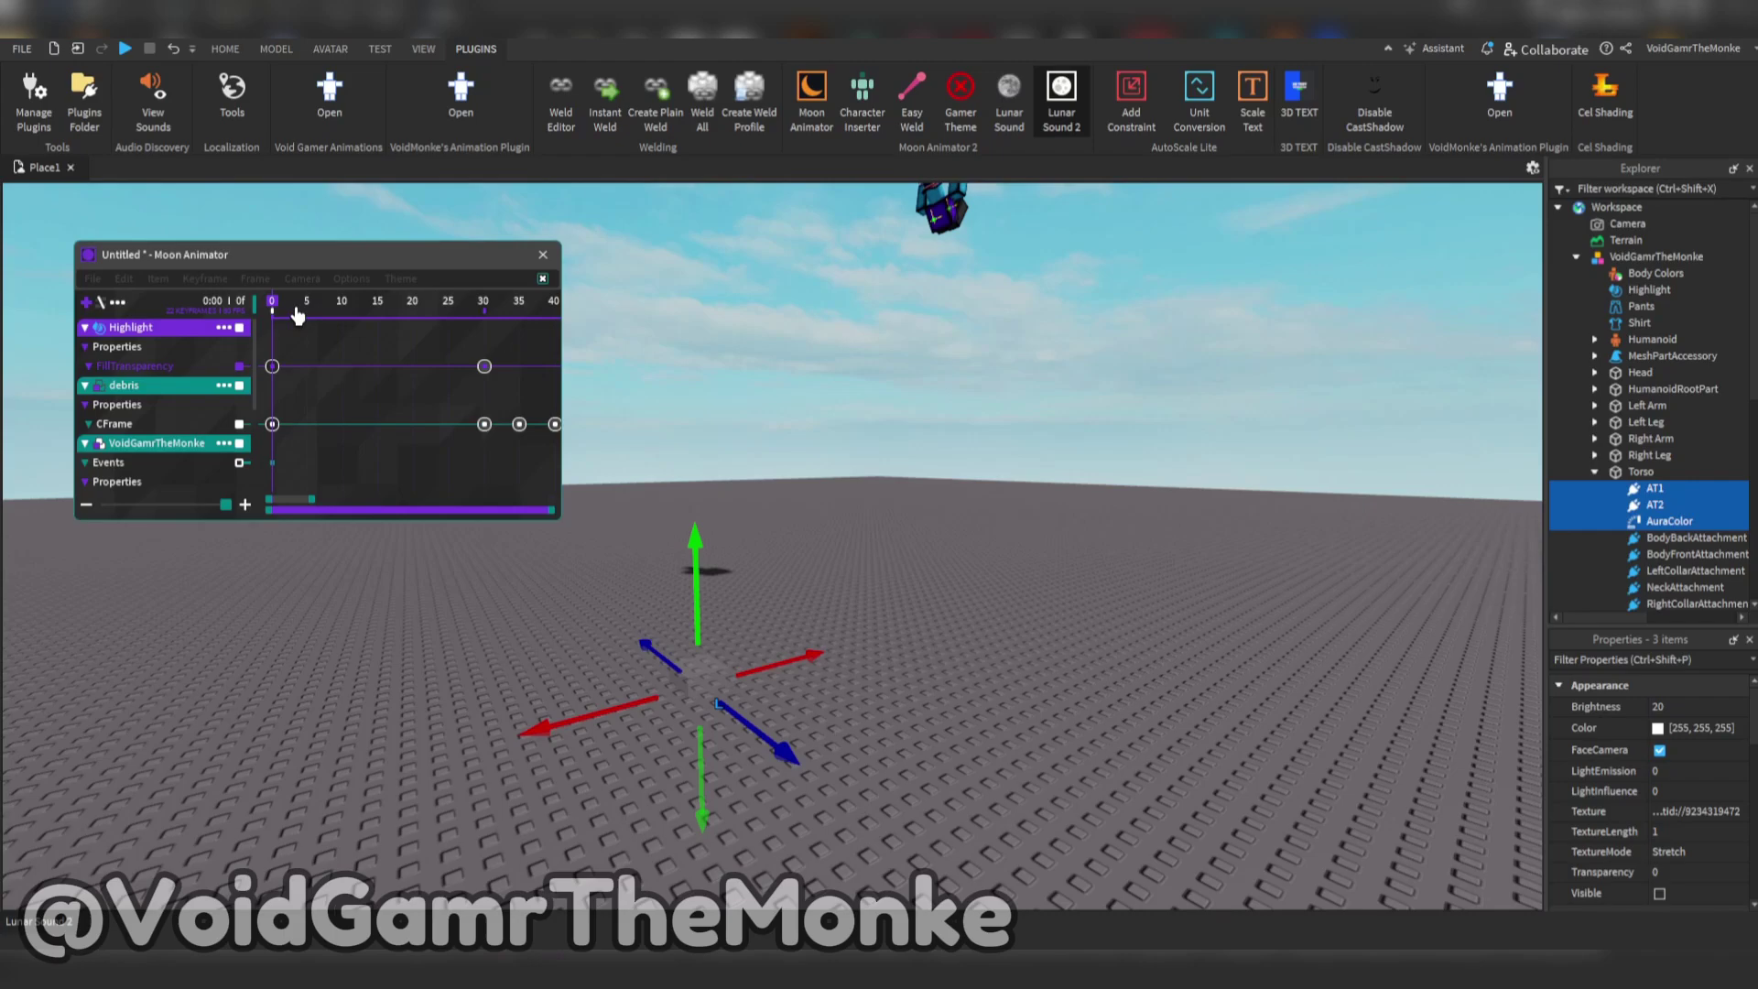
Step: Scrub and play the animation from frame 0 to check the trail behind the falling character
left_click_drag(296, 309, 433, 423)
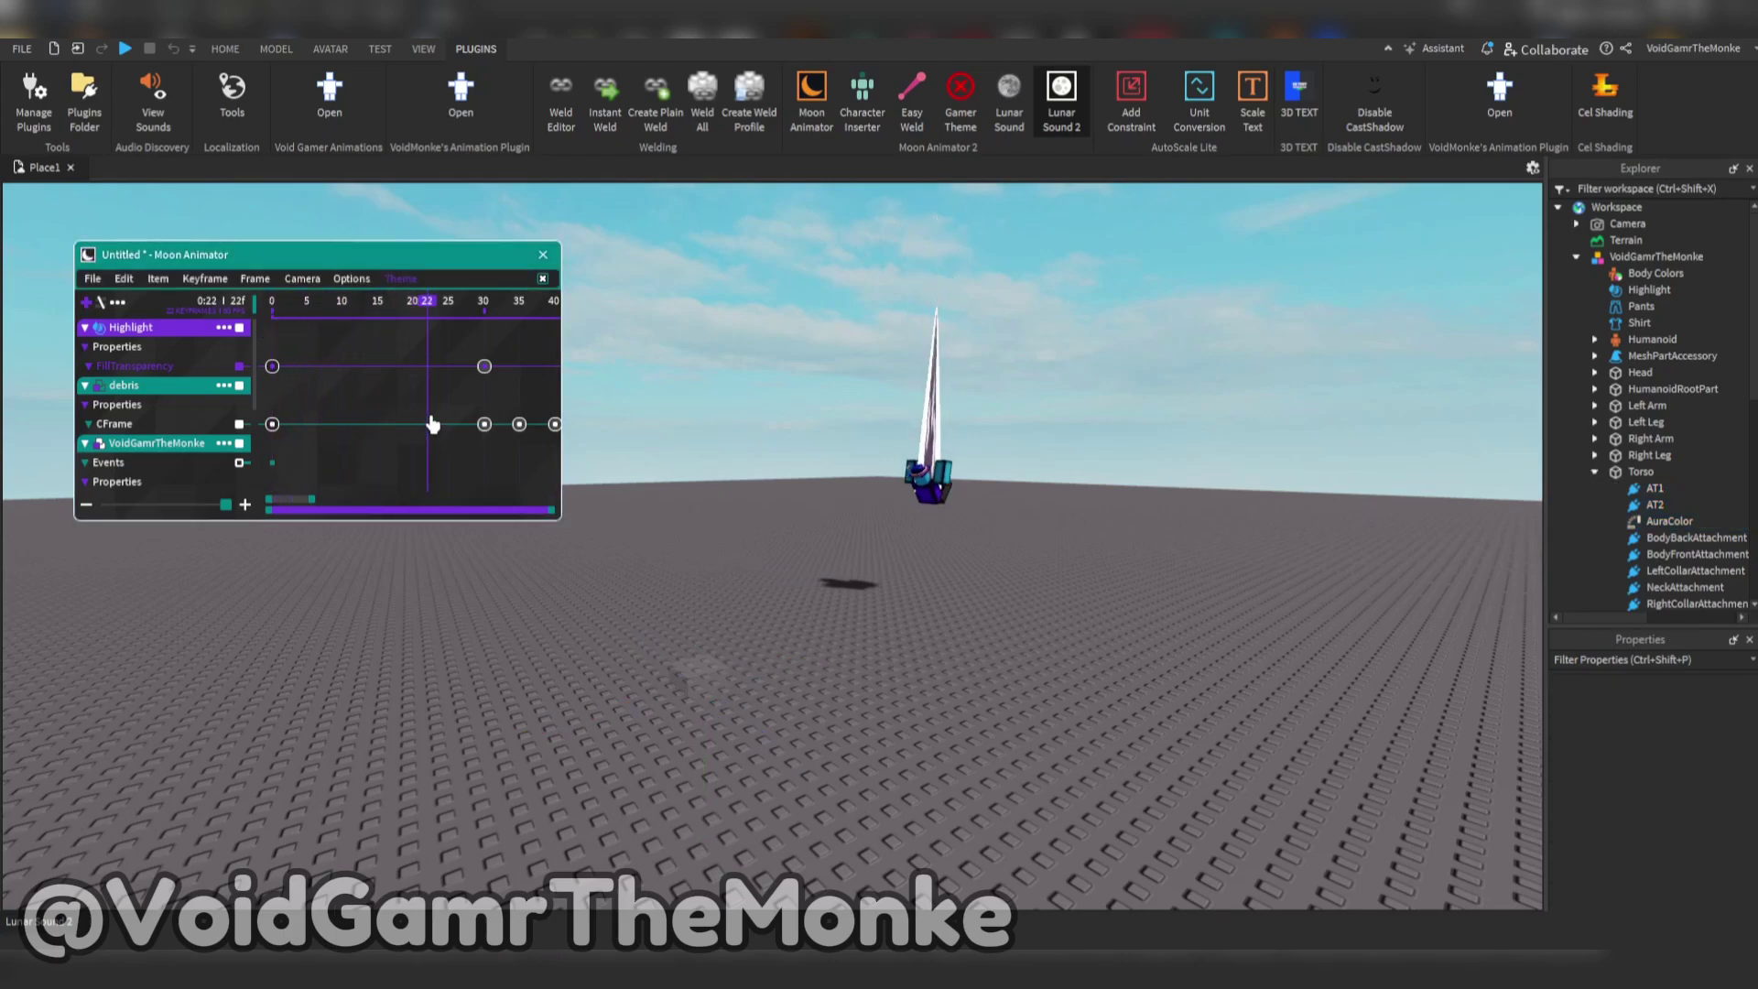
key("space")
left_click_drag(366, 317, 266, 317)
key("space")
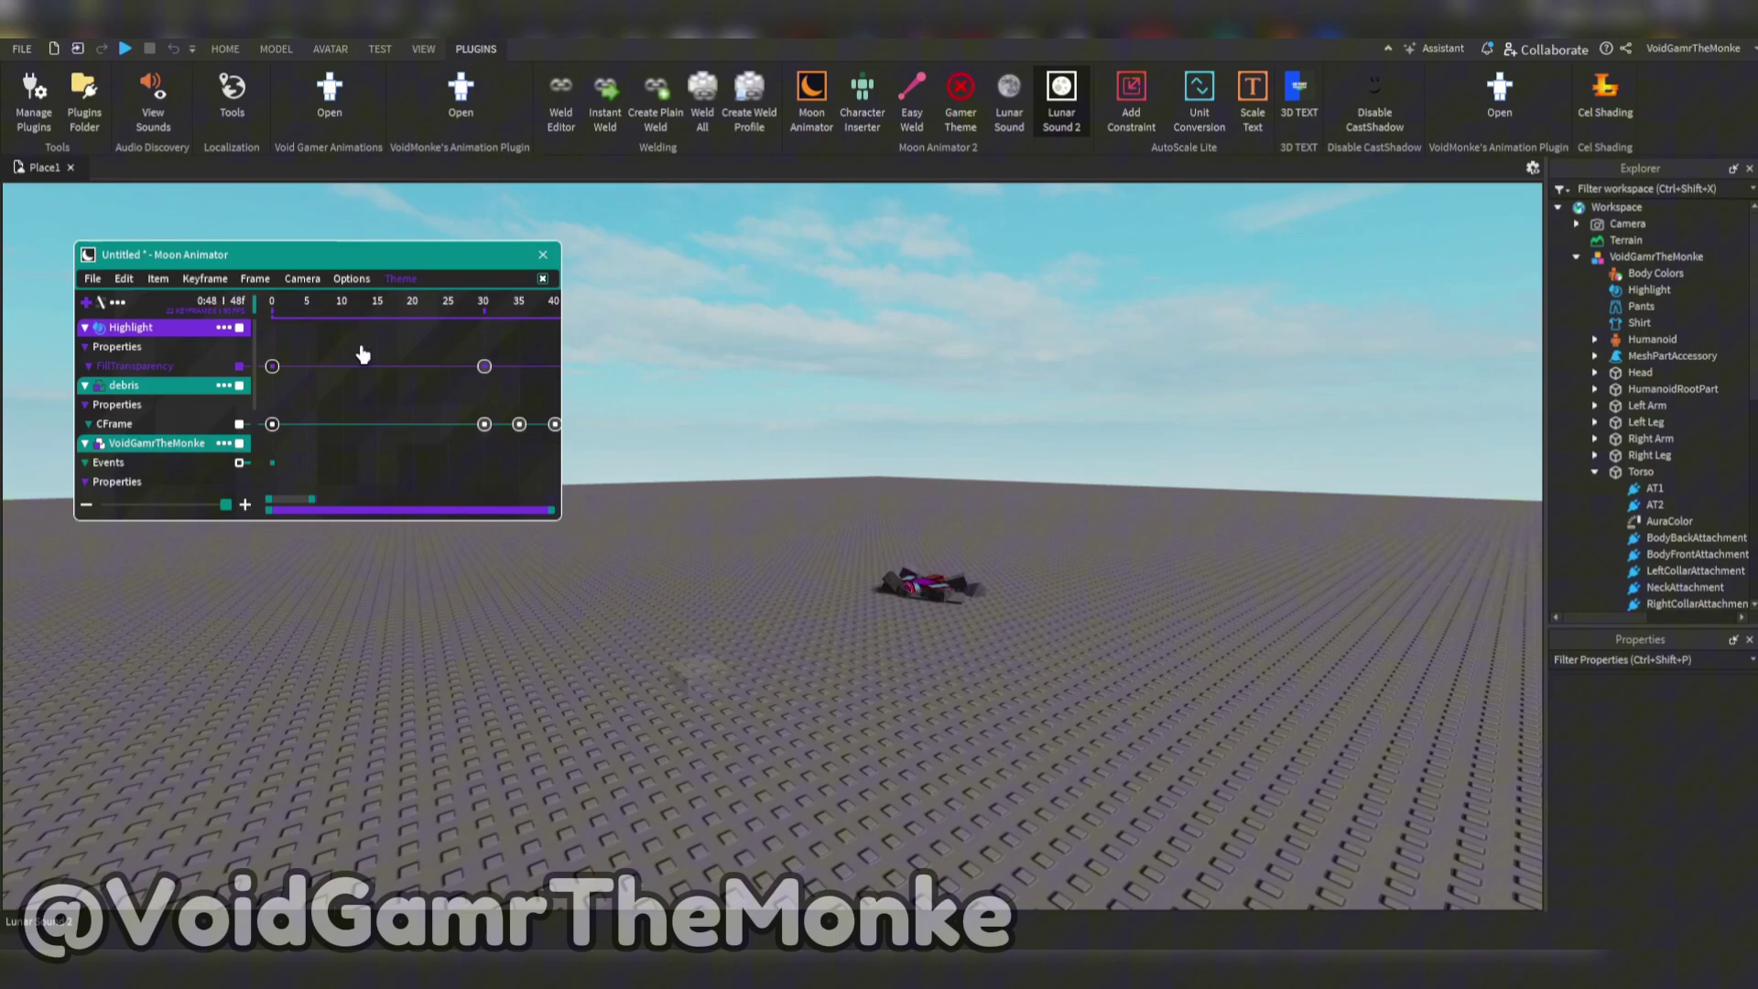
Step: Shift the character's impact keyframes to start at frame 15, with CFrame keys at 15, 20 and 25, and replay from frame 0
left_click_drag(516, 404, 302, 511)
left_click_drag(426, 487, 395, 489)
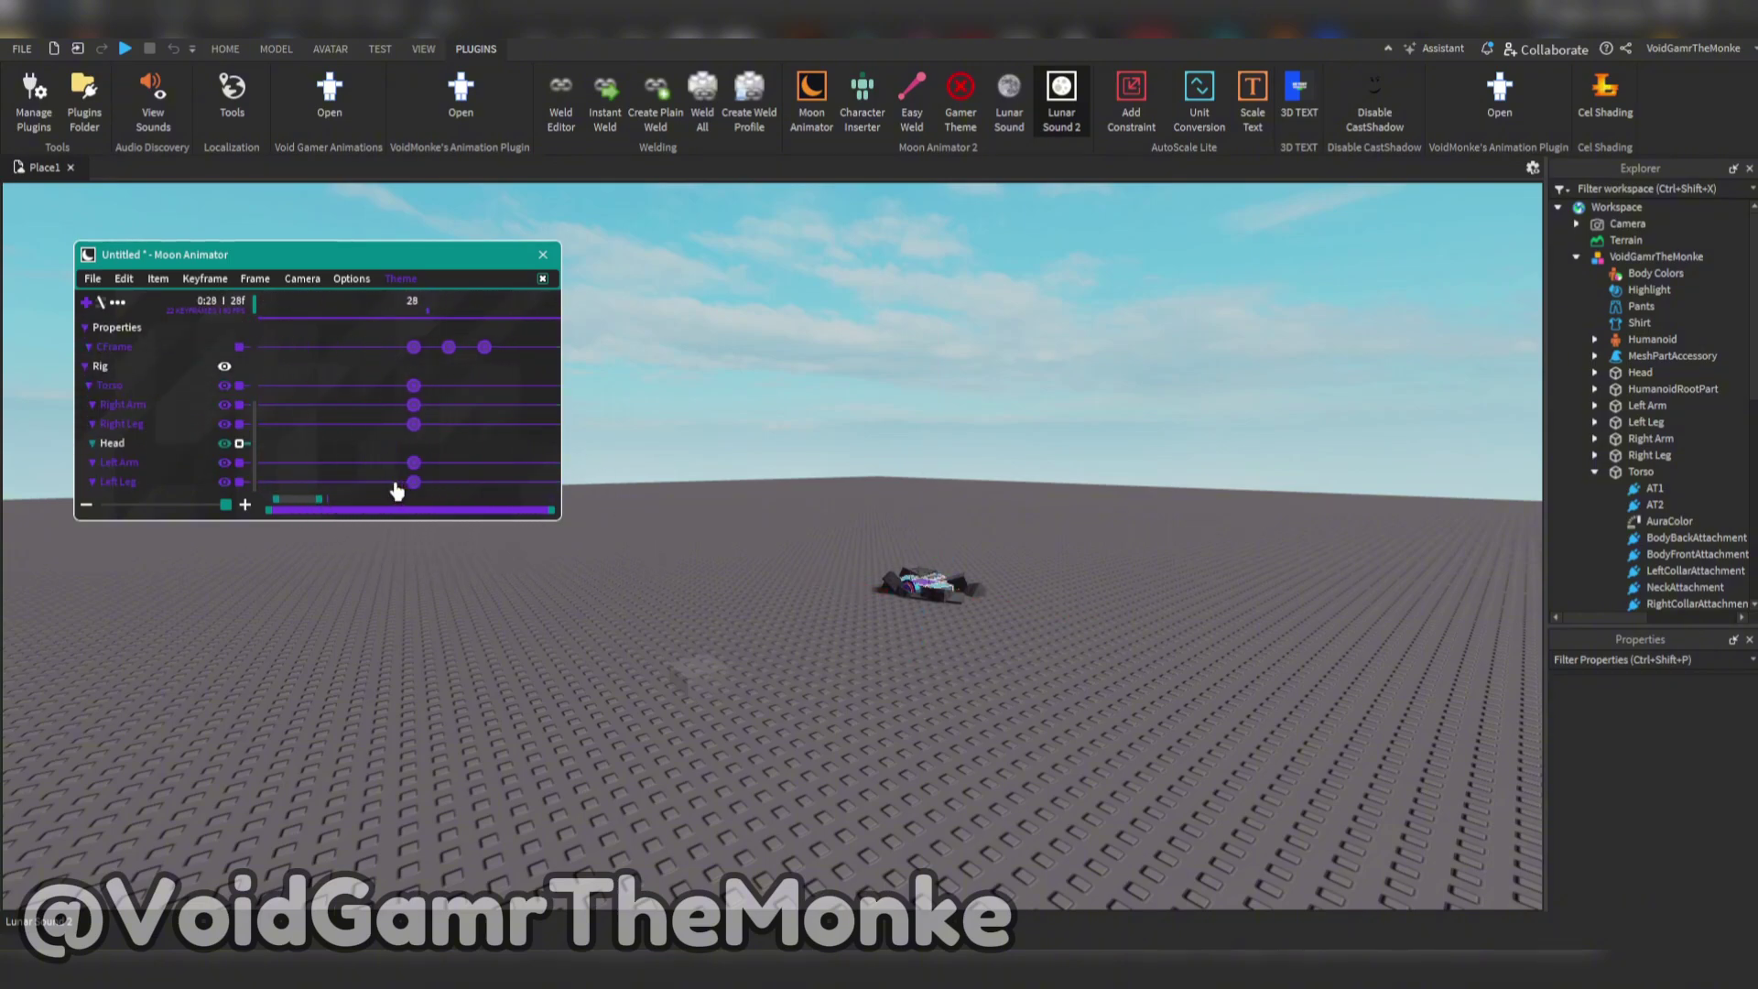
left_click(321, 486)
left_click(295, 346)
left_click_drag(282, 304, 128, 335)
key("space")
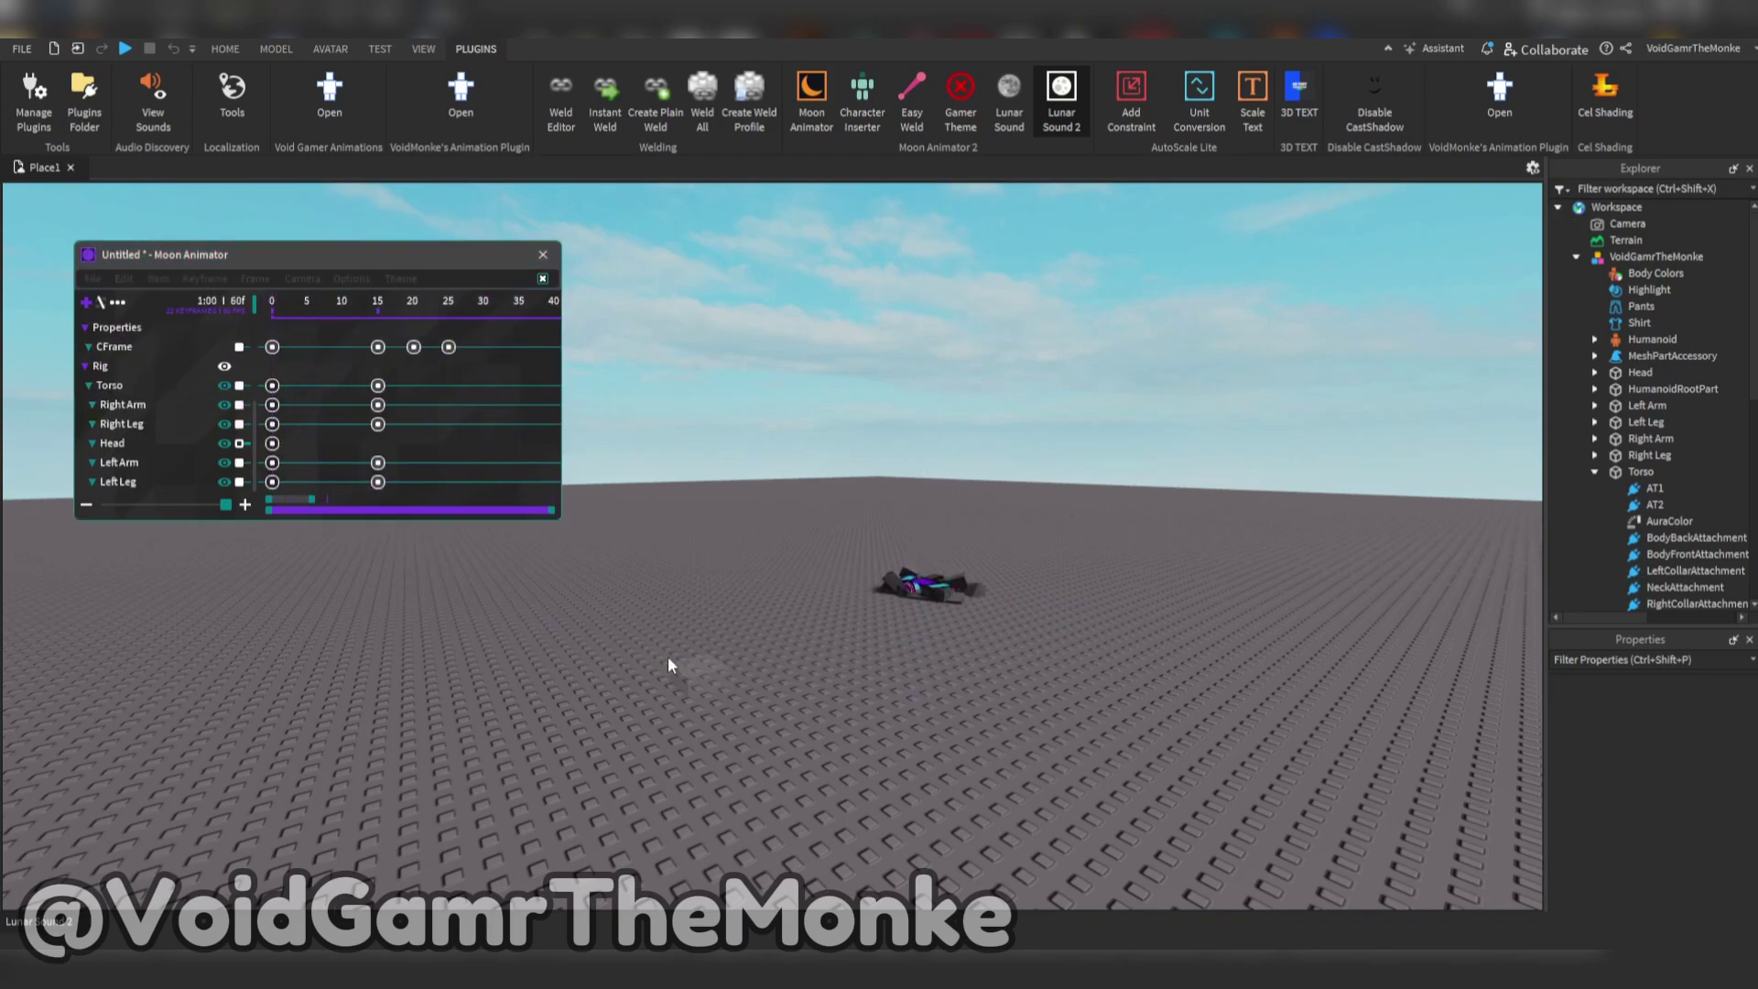
Step: Delete the leftover Normal Trail mesh from the baseplate
left_click(695, 688)
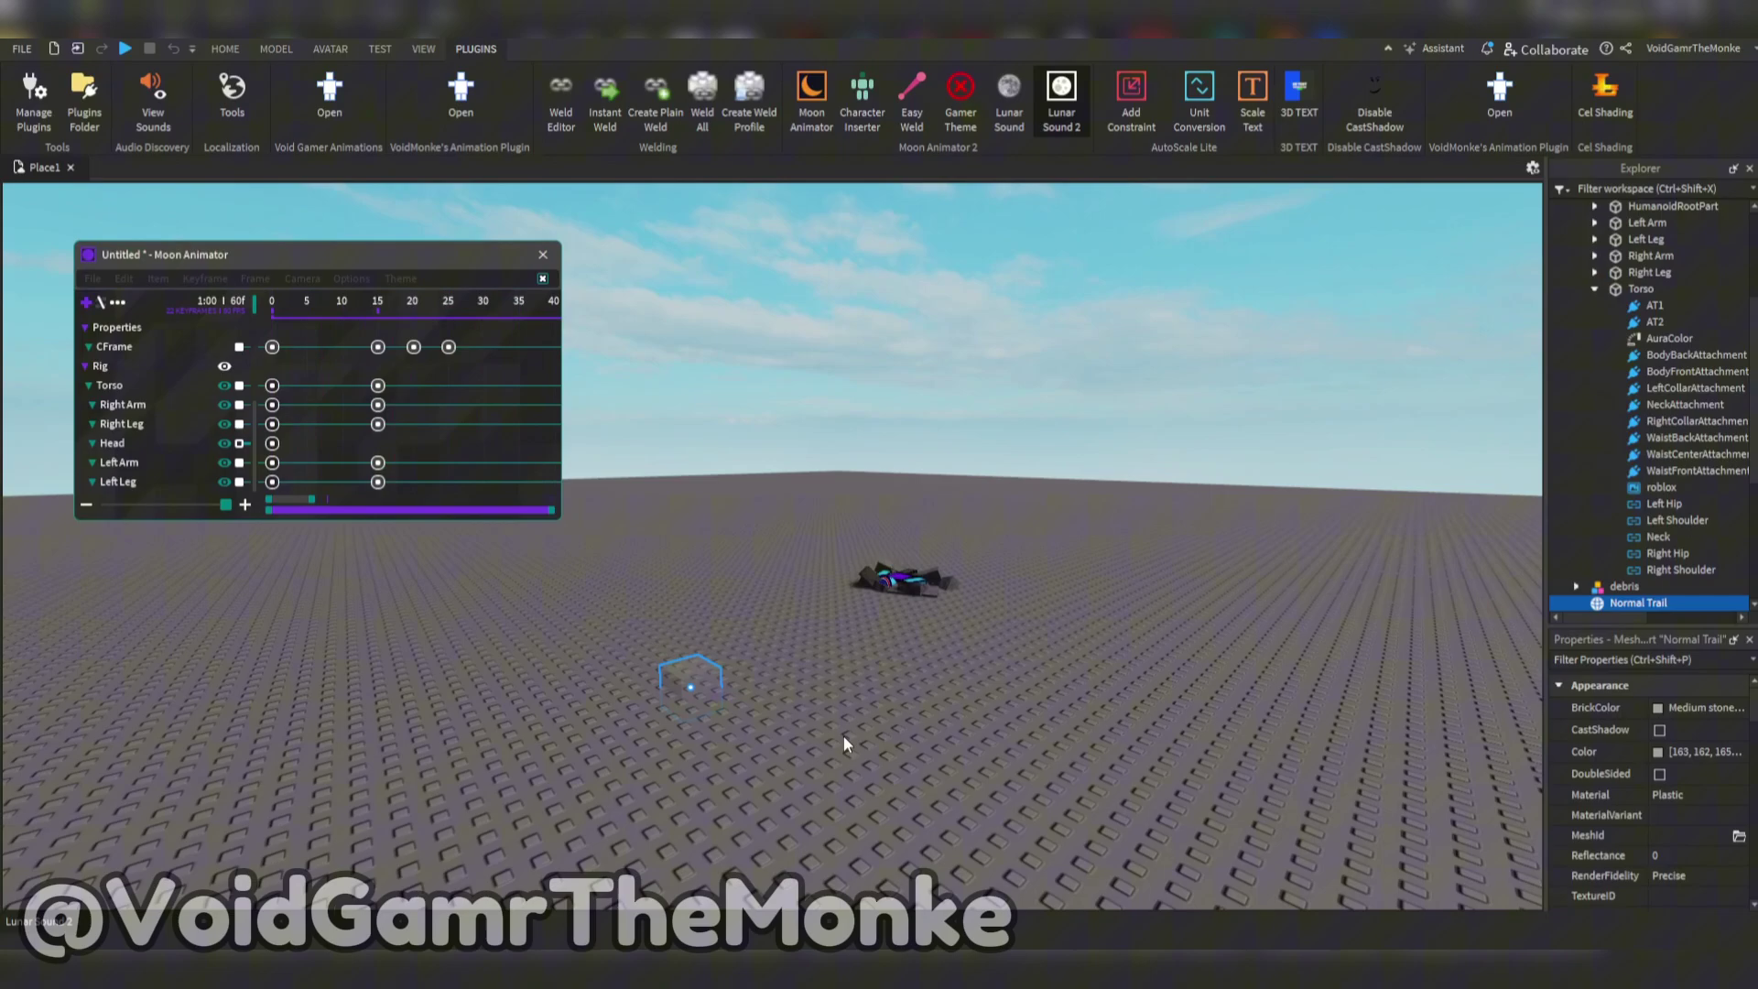
key("Delete")
Step: Replay the animation several times from frame 0 to check the falling trail and the debris impact from different angles
key("w")
right_click_drag(1000, 563, 997, 561)
key("s")
key("e")
left_click_drag(417, 304, 267, 322)
key("space")
right_click_drag(759, 527, 764, 527)
key("space")
left_click(470, 317)
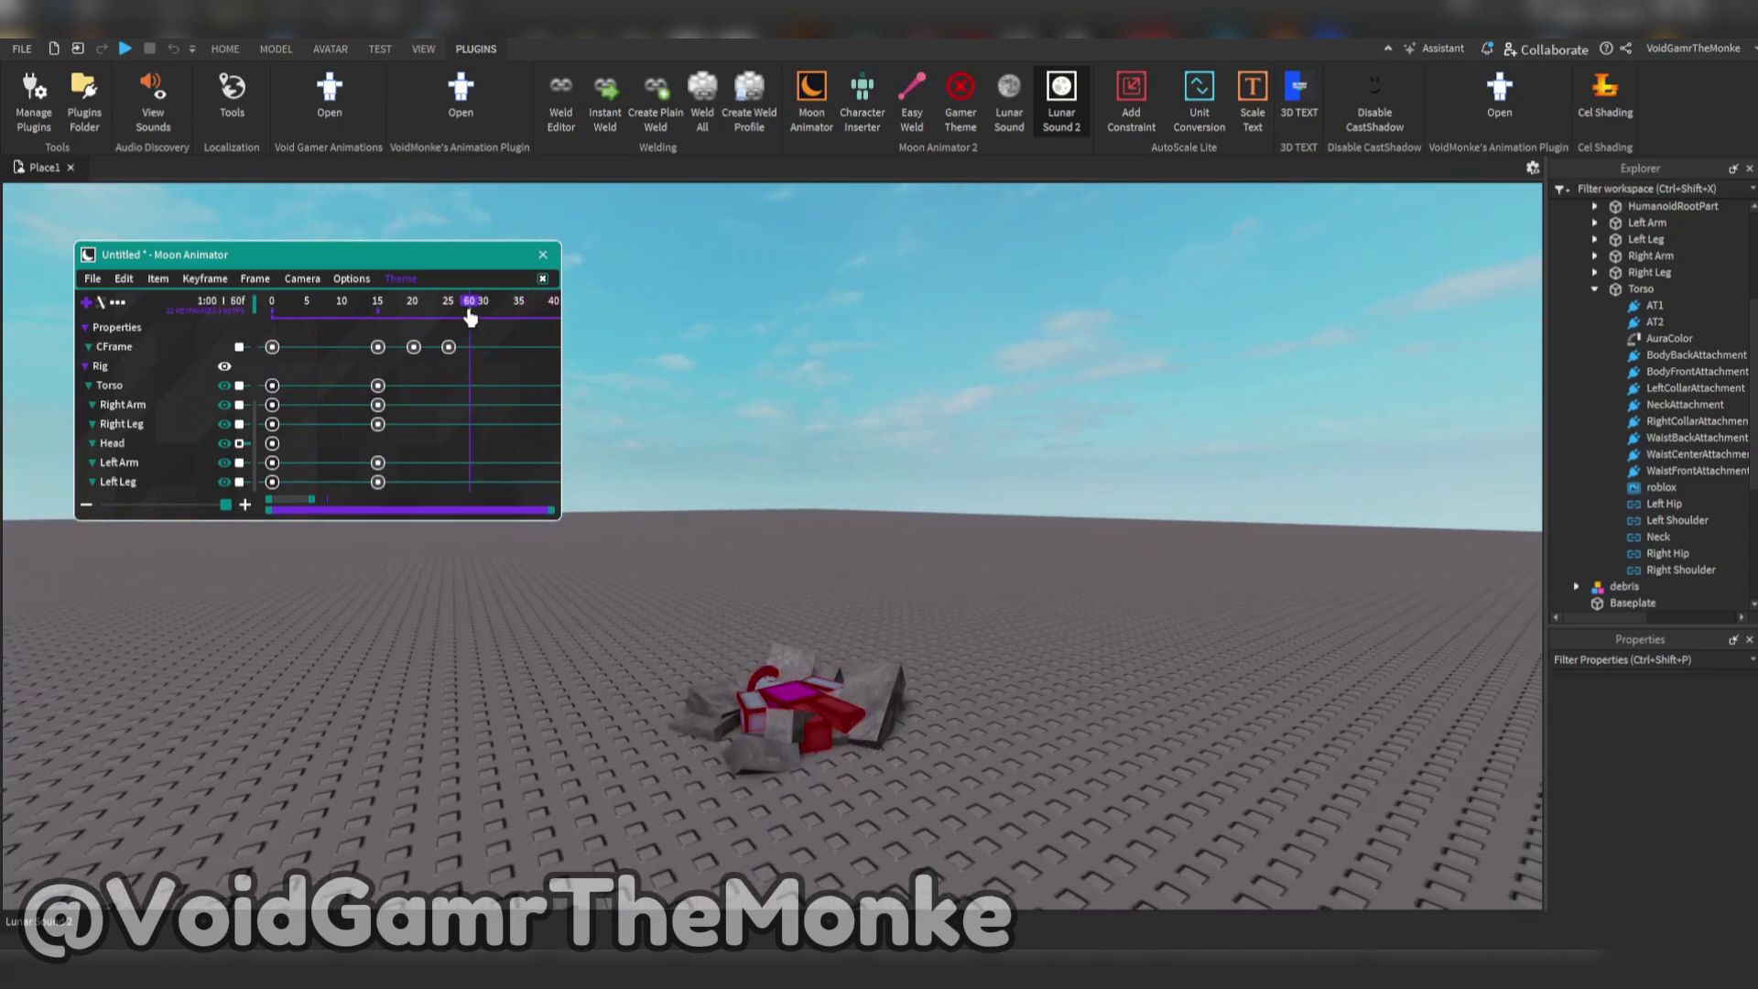
left_click_drag(469, 317, 243, 323)
key("space")
left_click_drag(364, 308, 237, 323)
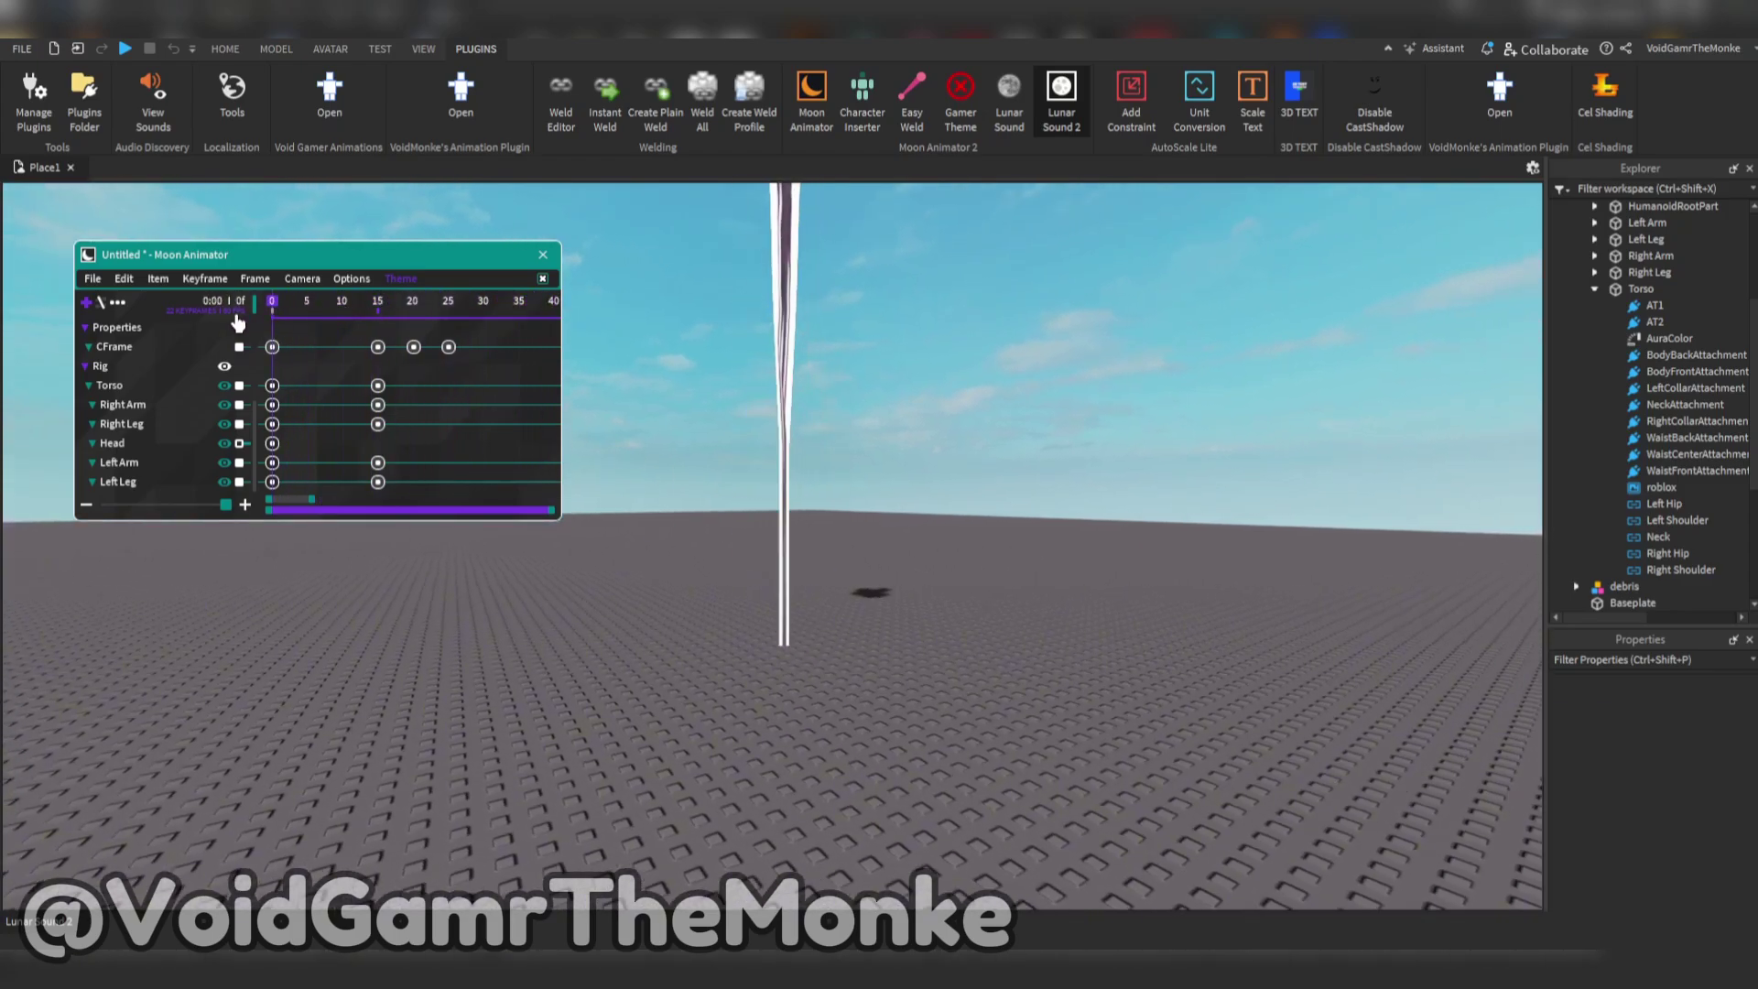
key("s")
right_click_drag(701, 457, 701, 455)
key("space")
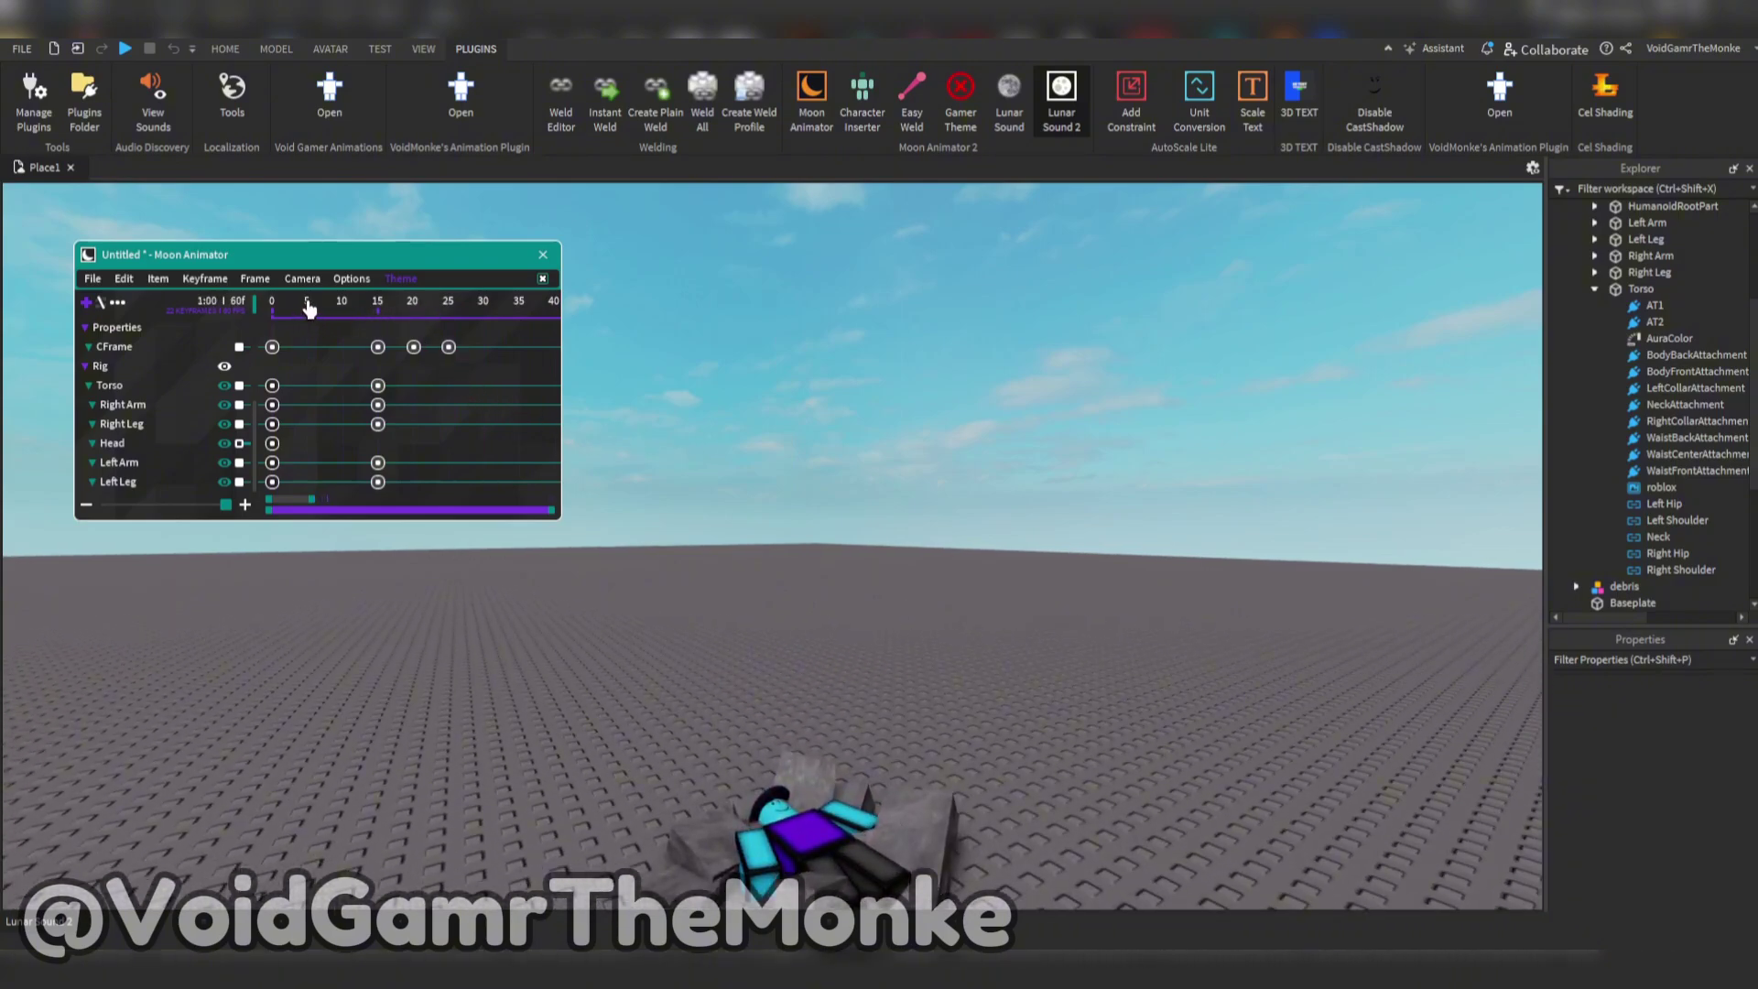
left_click_drag(308, 309, 220, 319)
key("s")
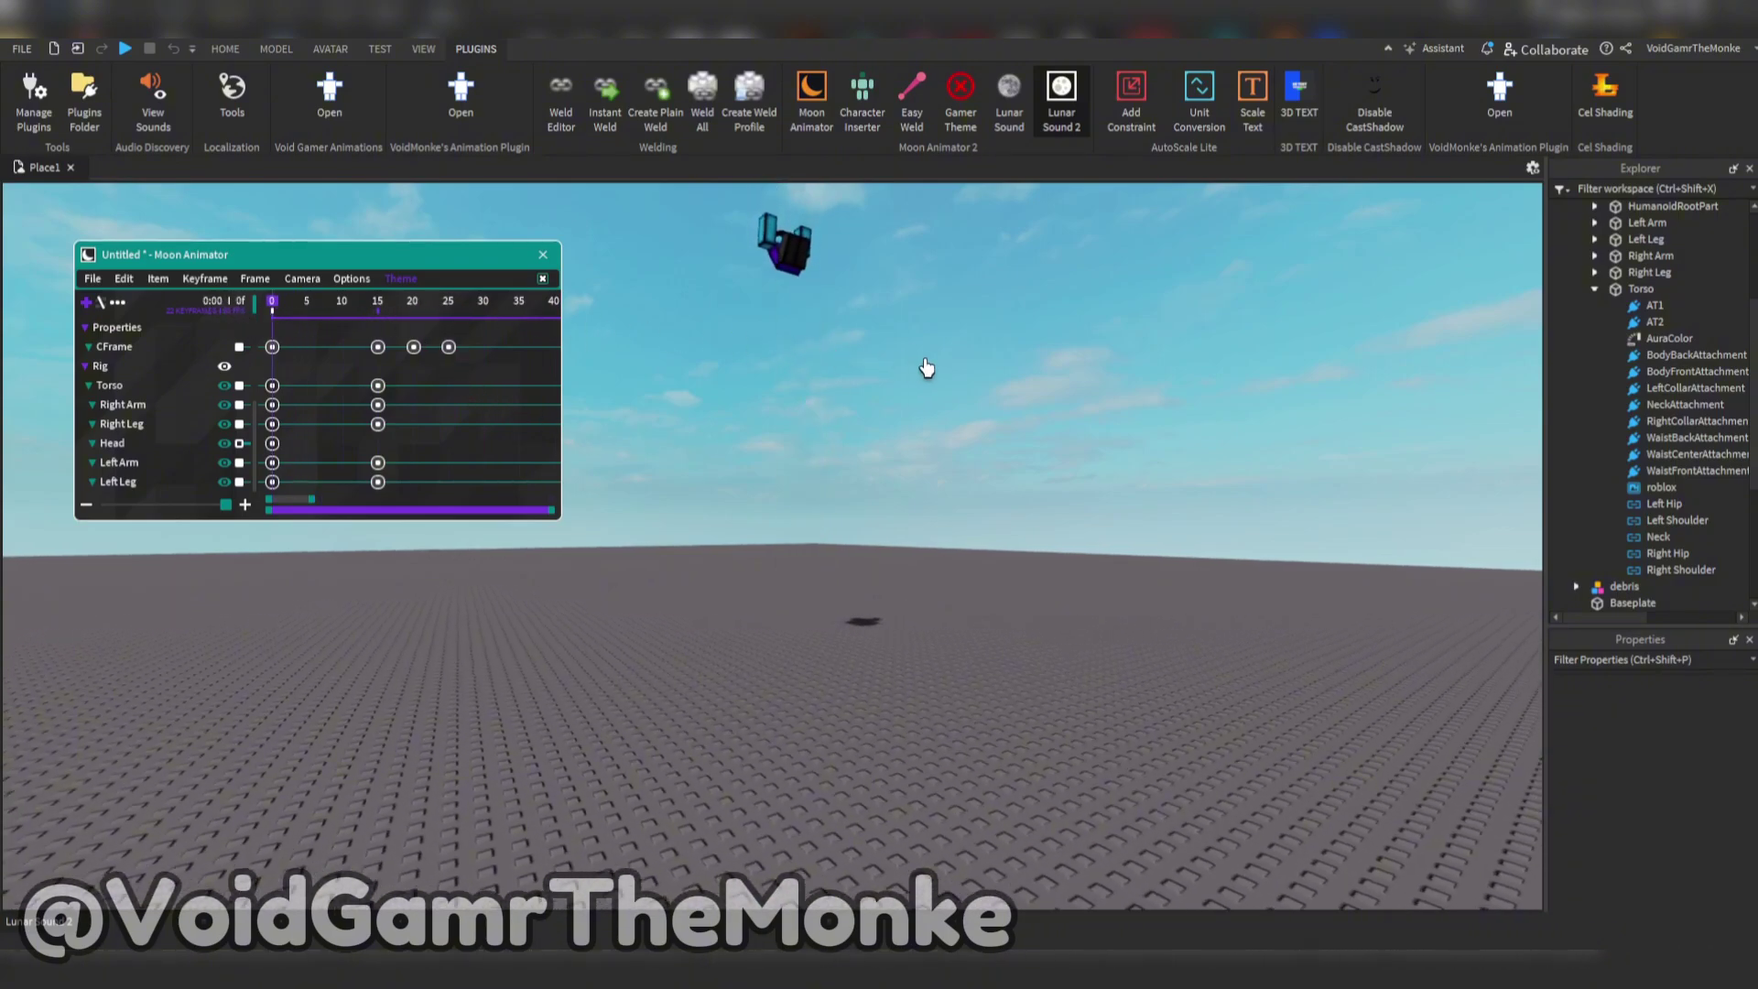
right_click_drag(927, 367, 927, 364)
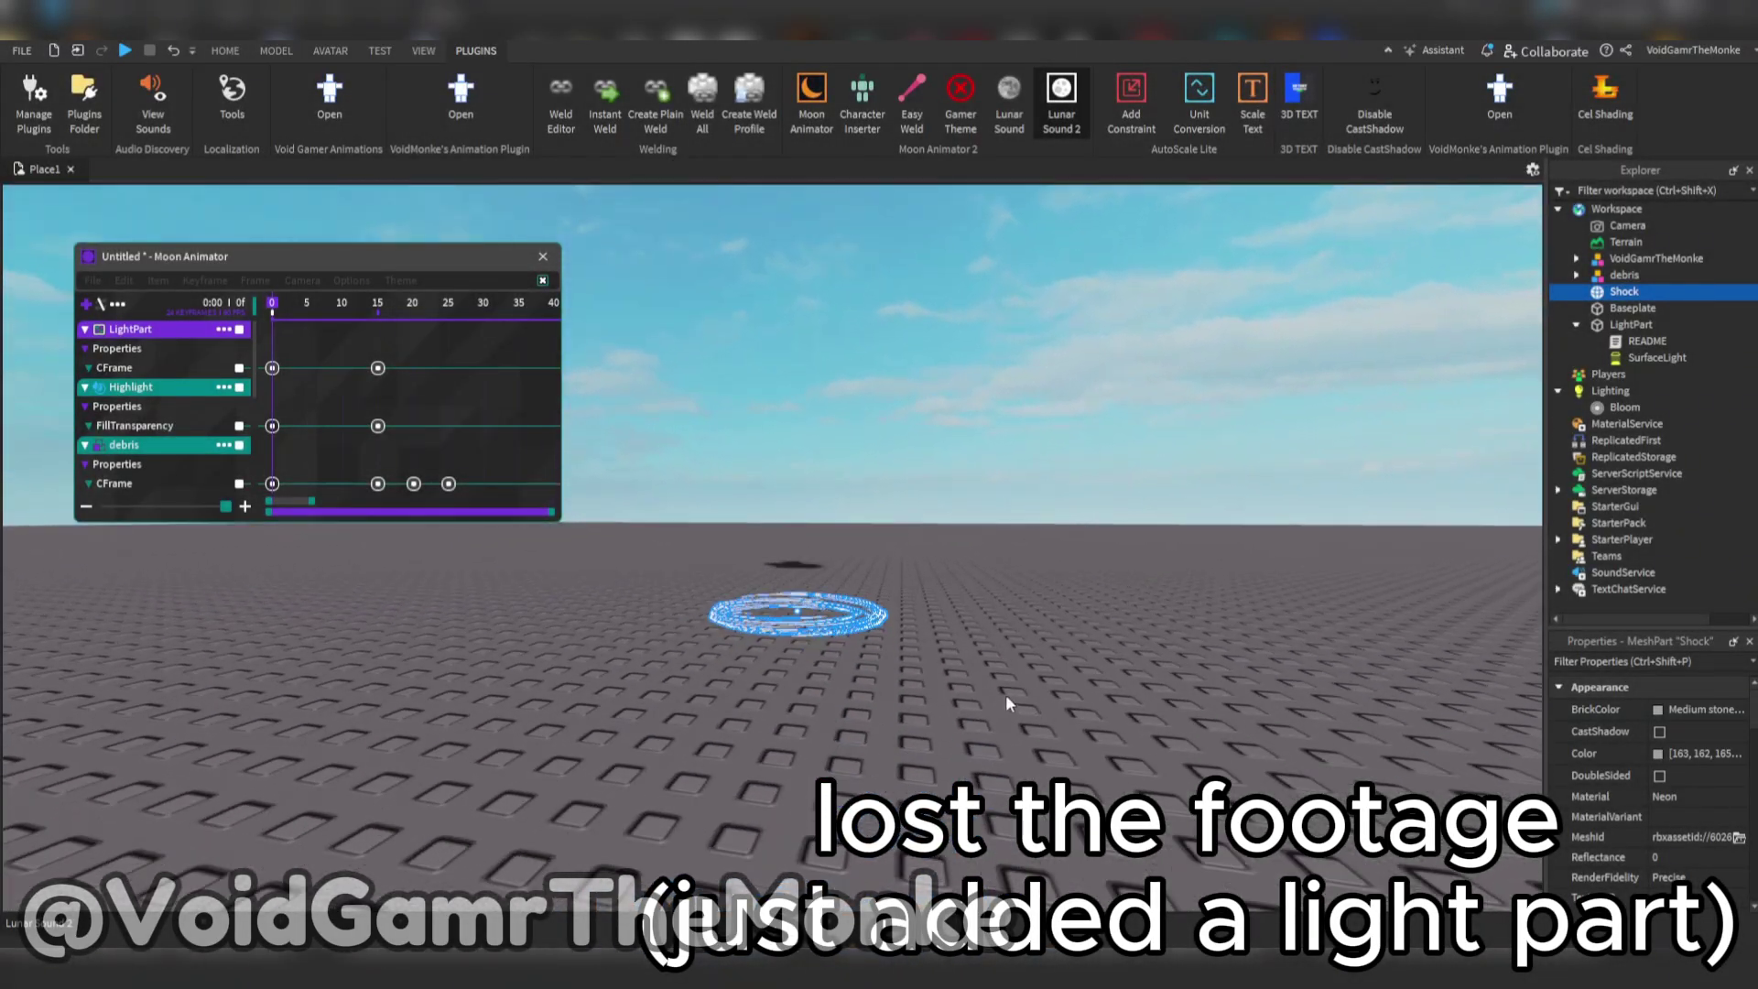
Step: Move the Shock ring mesh to a clear spot on the baseplate
key("w")
right_click_drag(814, 635, 734, 646)
left_click(835, 638)
key("s")
left_click_drag(754, 621, 656, 716)
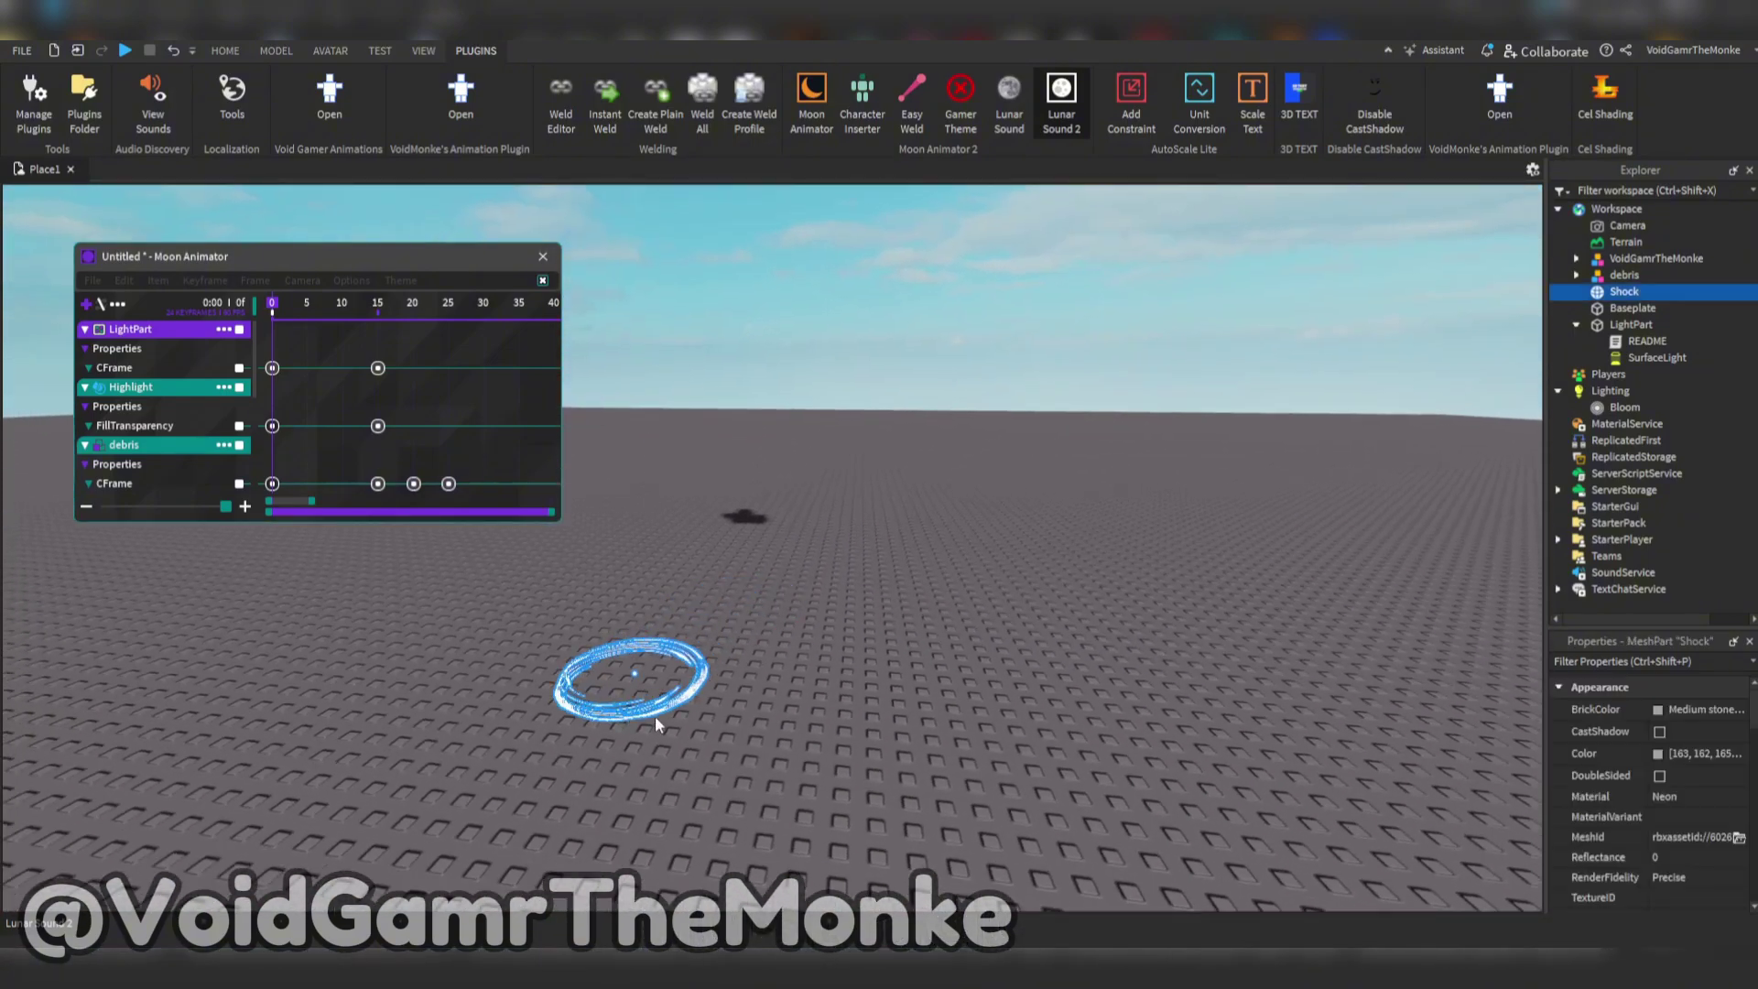
key("w")
mouse_move(656, 716)
right_mouse_down()
mouse_move(668, 707)
mouse_move(646, 701)
right_mouse_up()
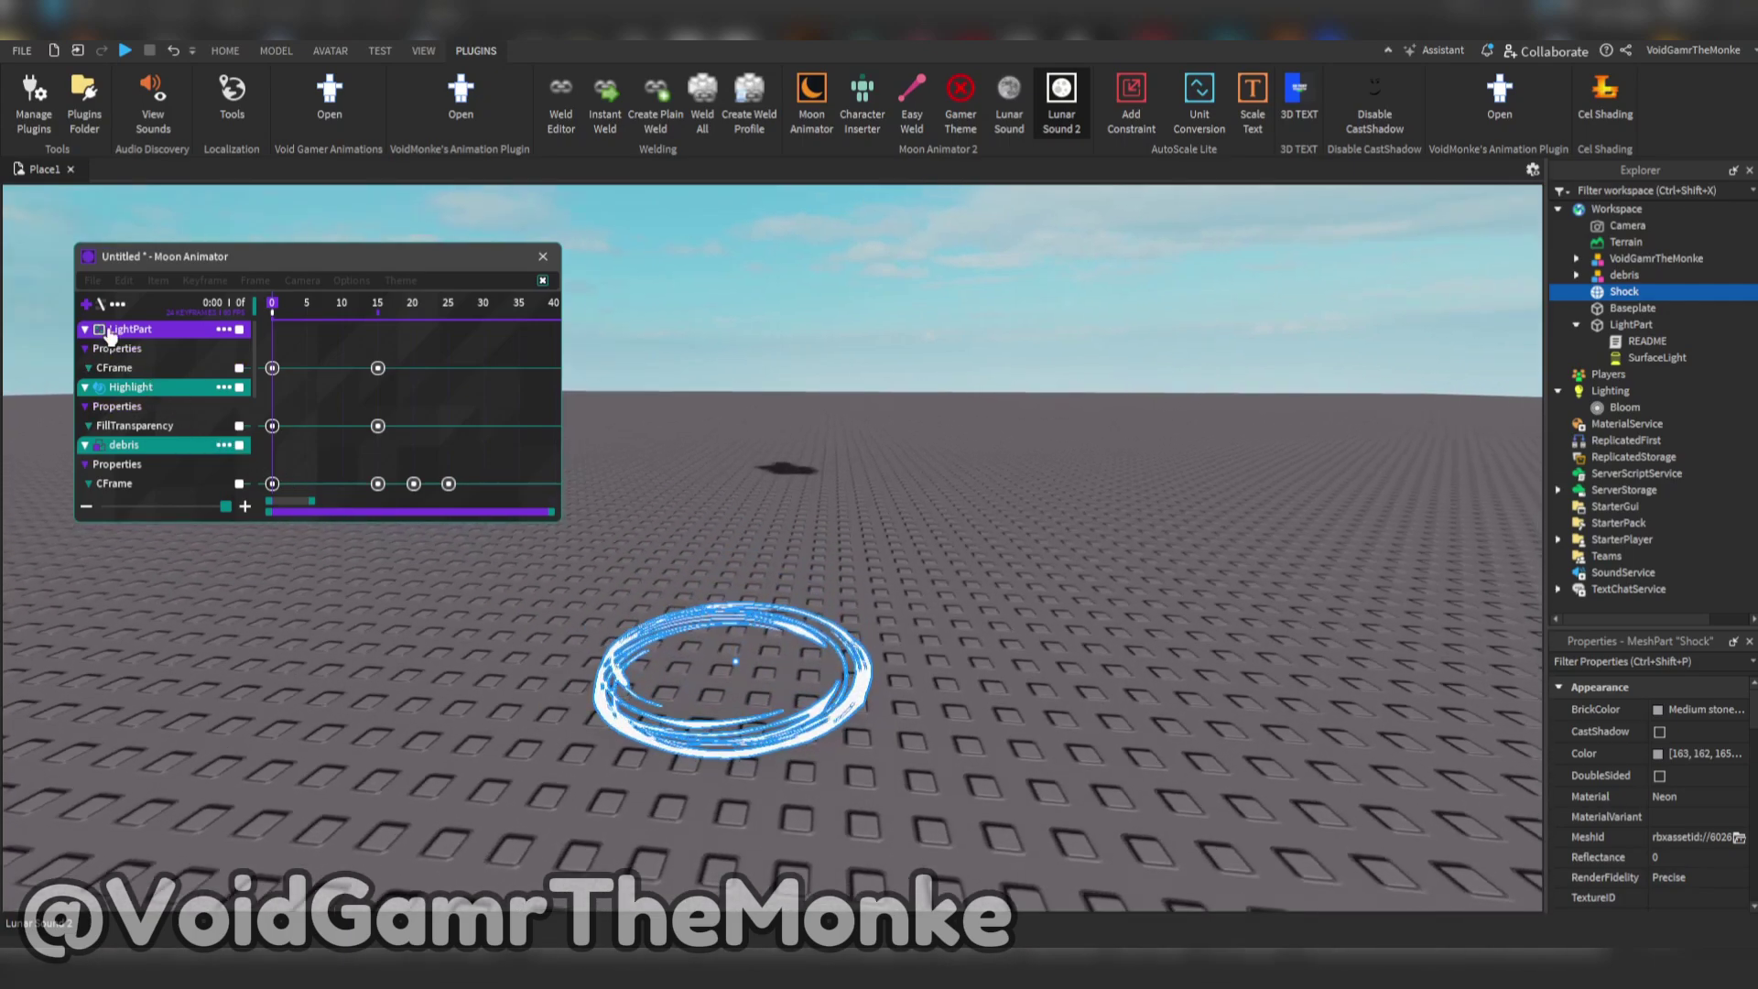
Step: Add the Shock mesh to the animation with its CFrame, Size and Transparency properties
left_click(86, 304)
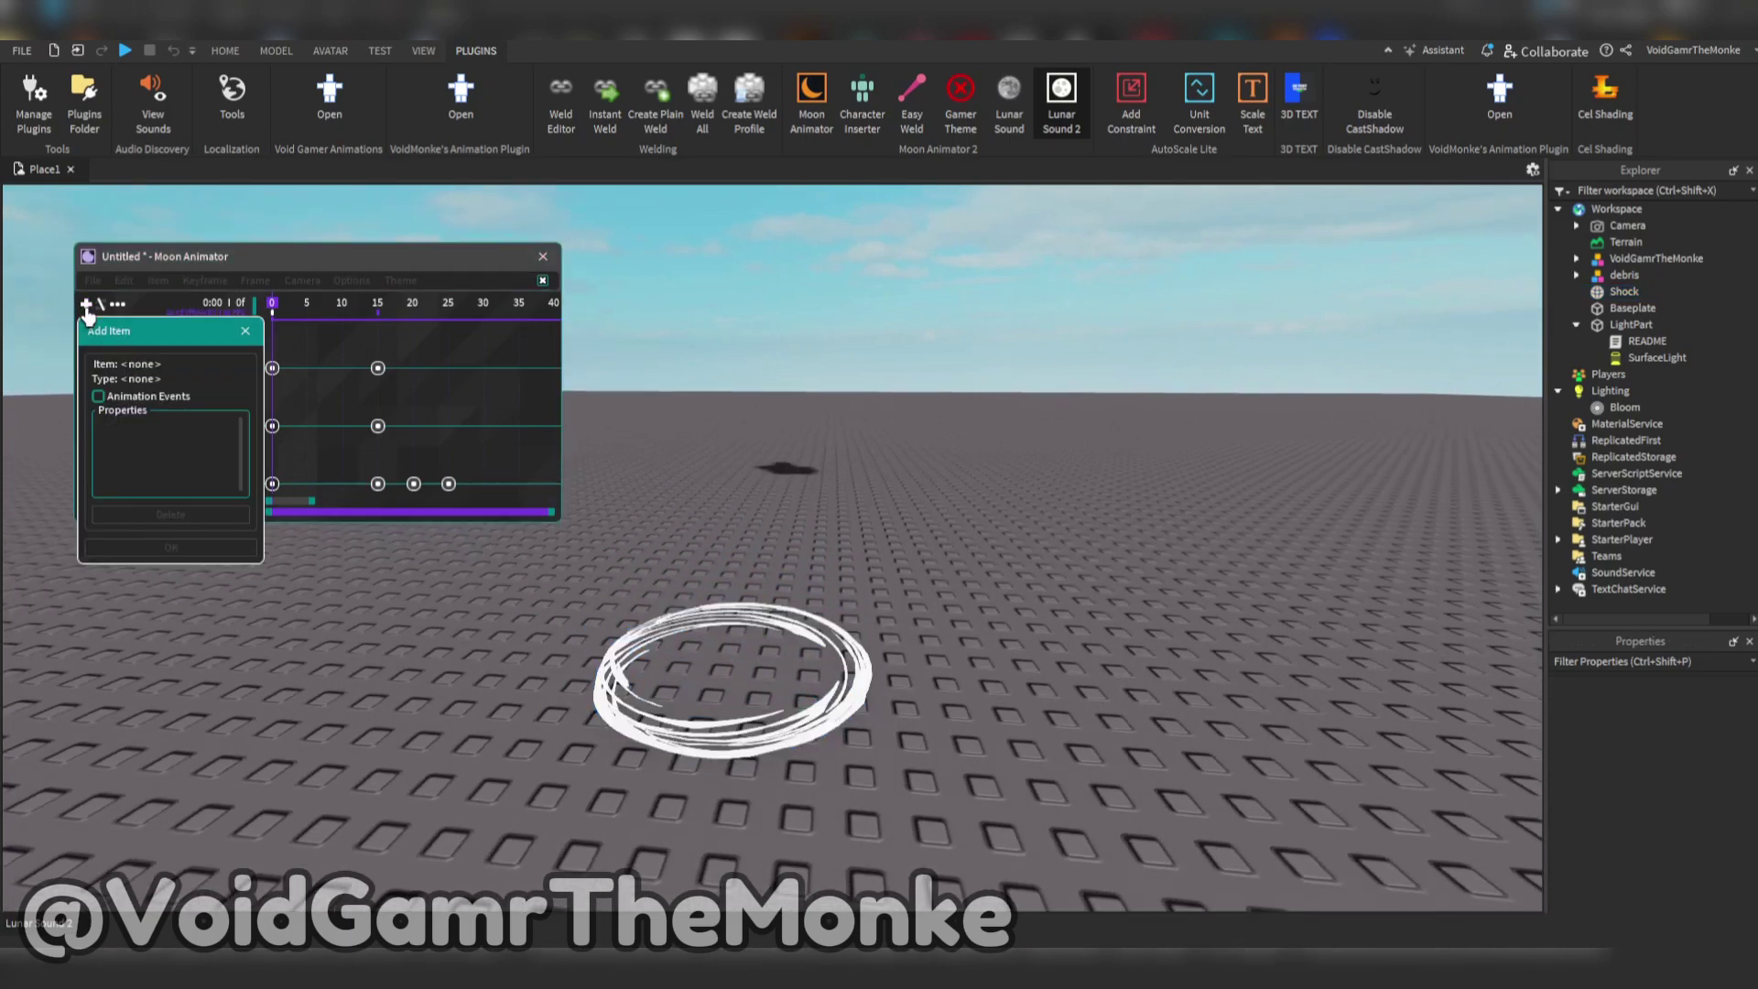
left_click(609, 702)
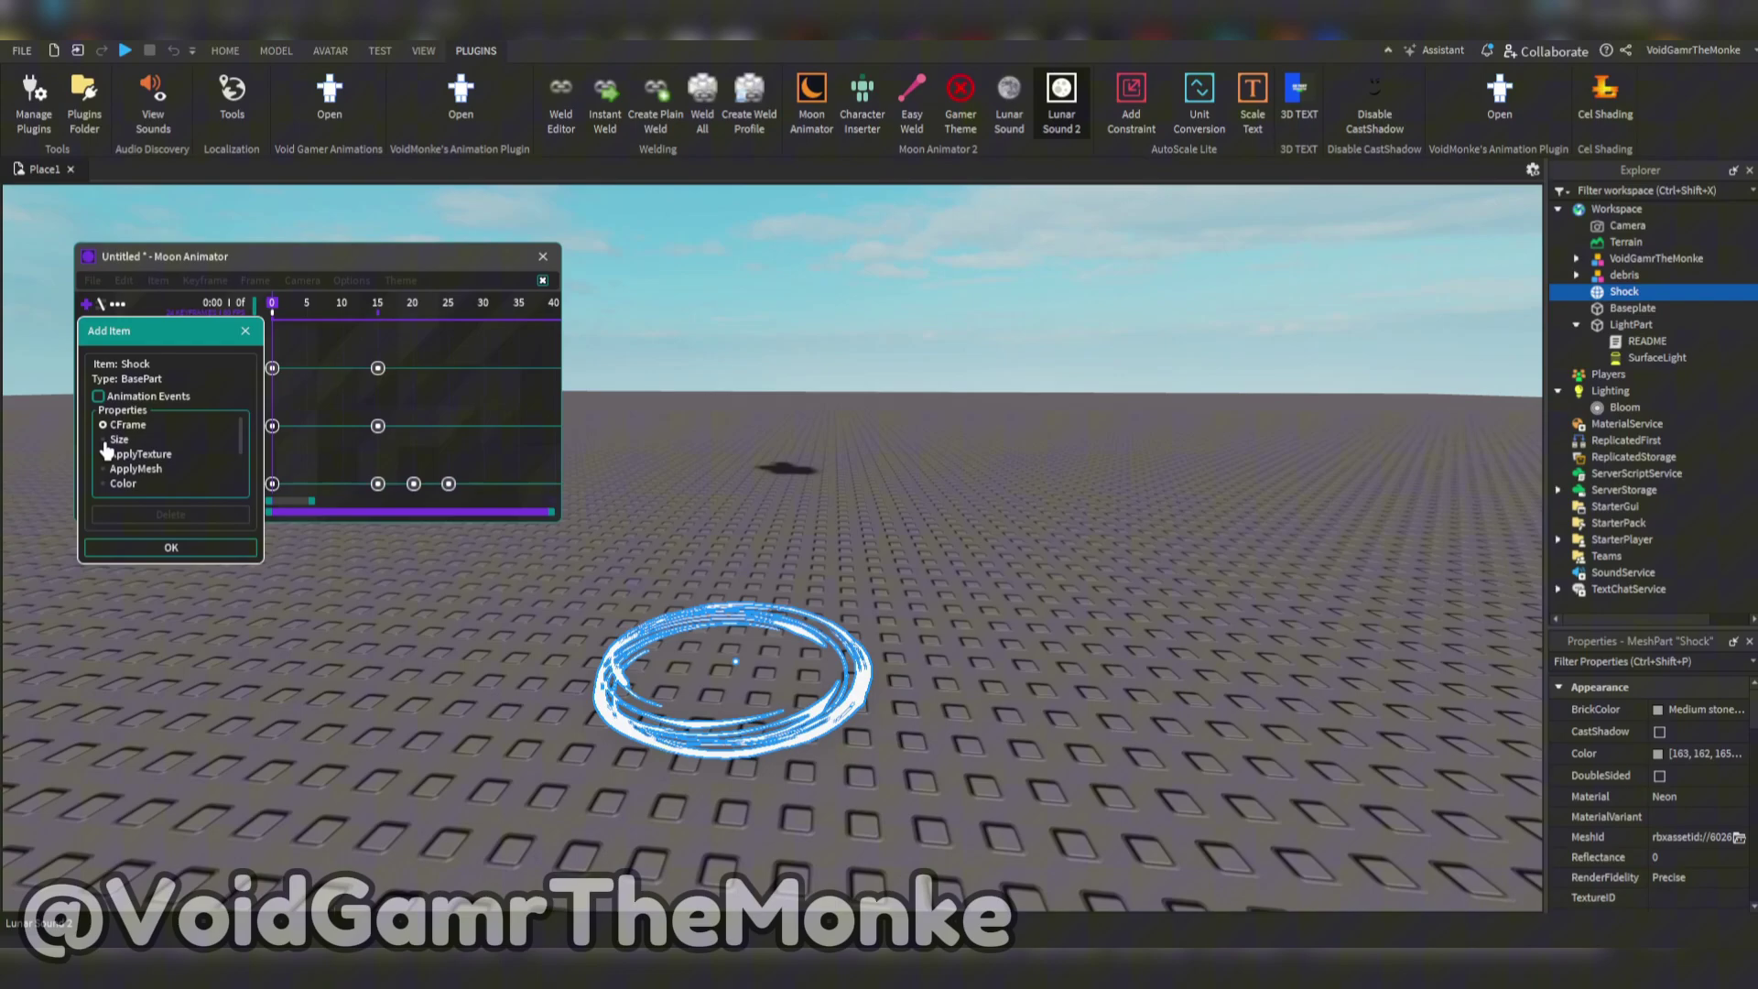
scroll(119, 471, "down", 2)
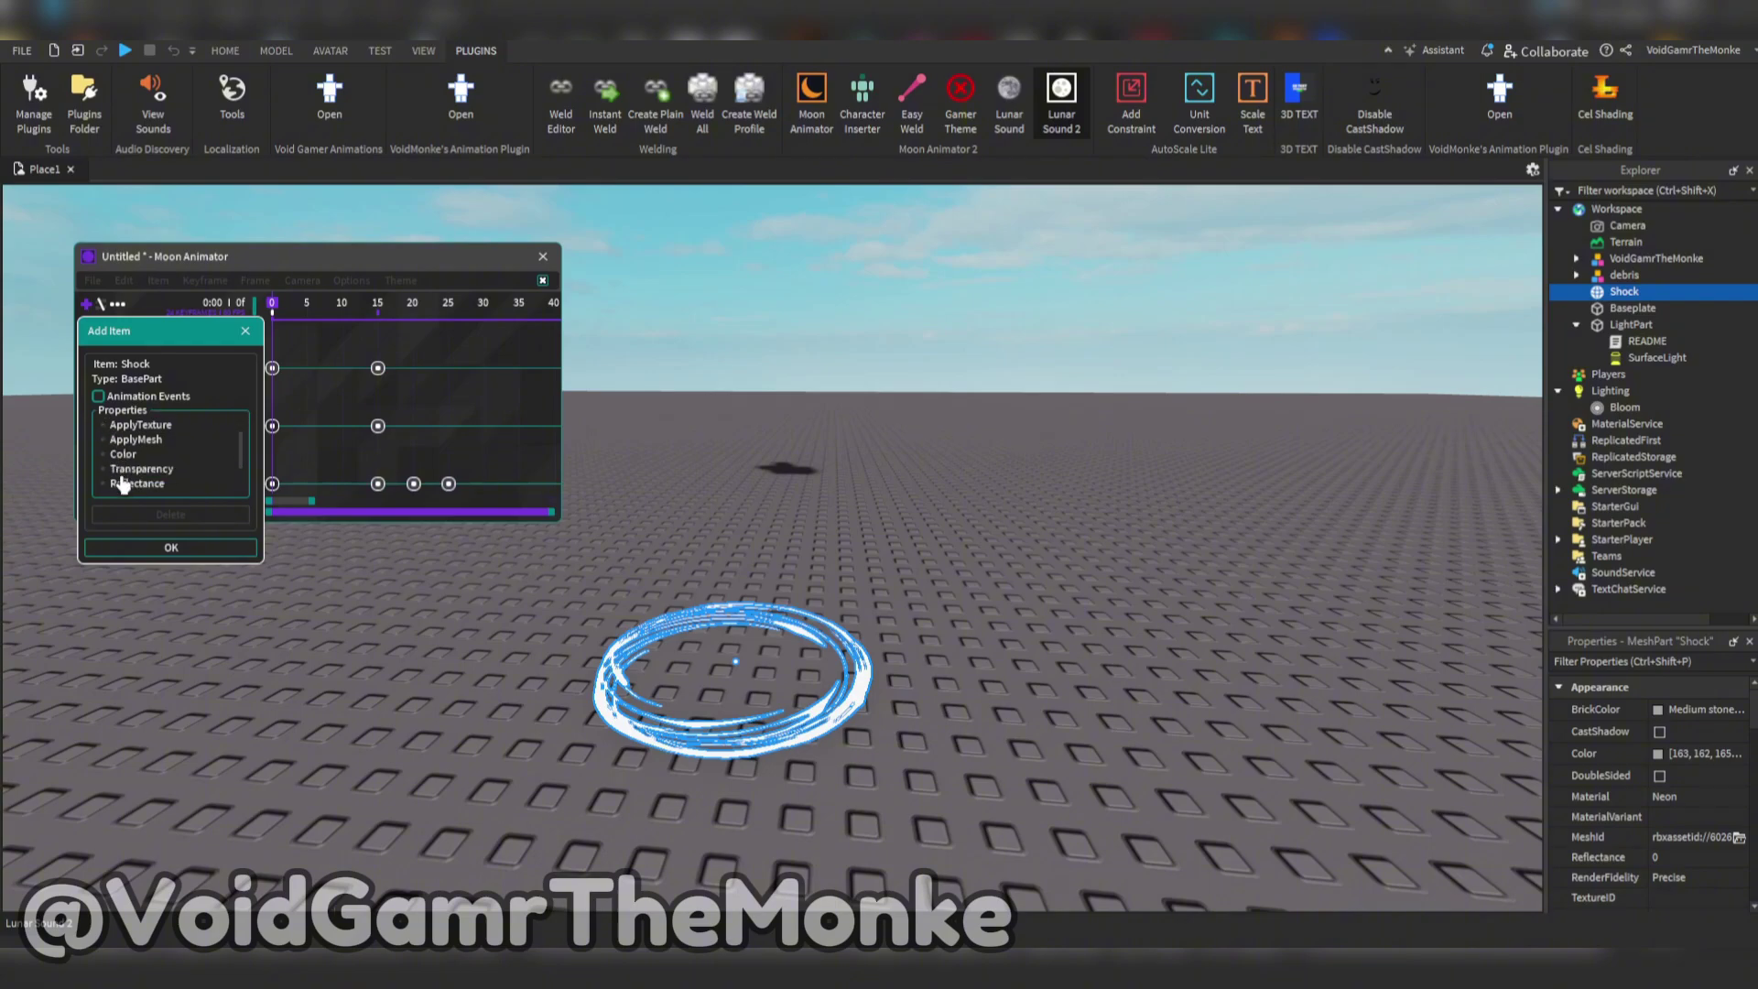
left_click(163, 547)
Step: Try to position the Shock ring at the landing spot with a CFrame keyframe at frame 0
left_click(140, 371)
key("r")
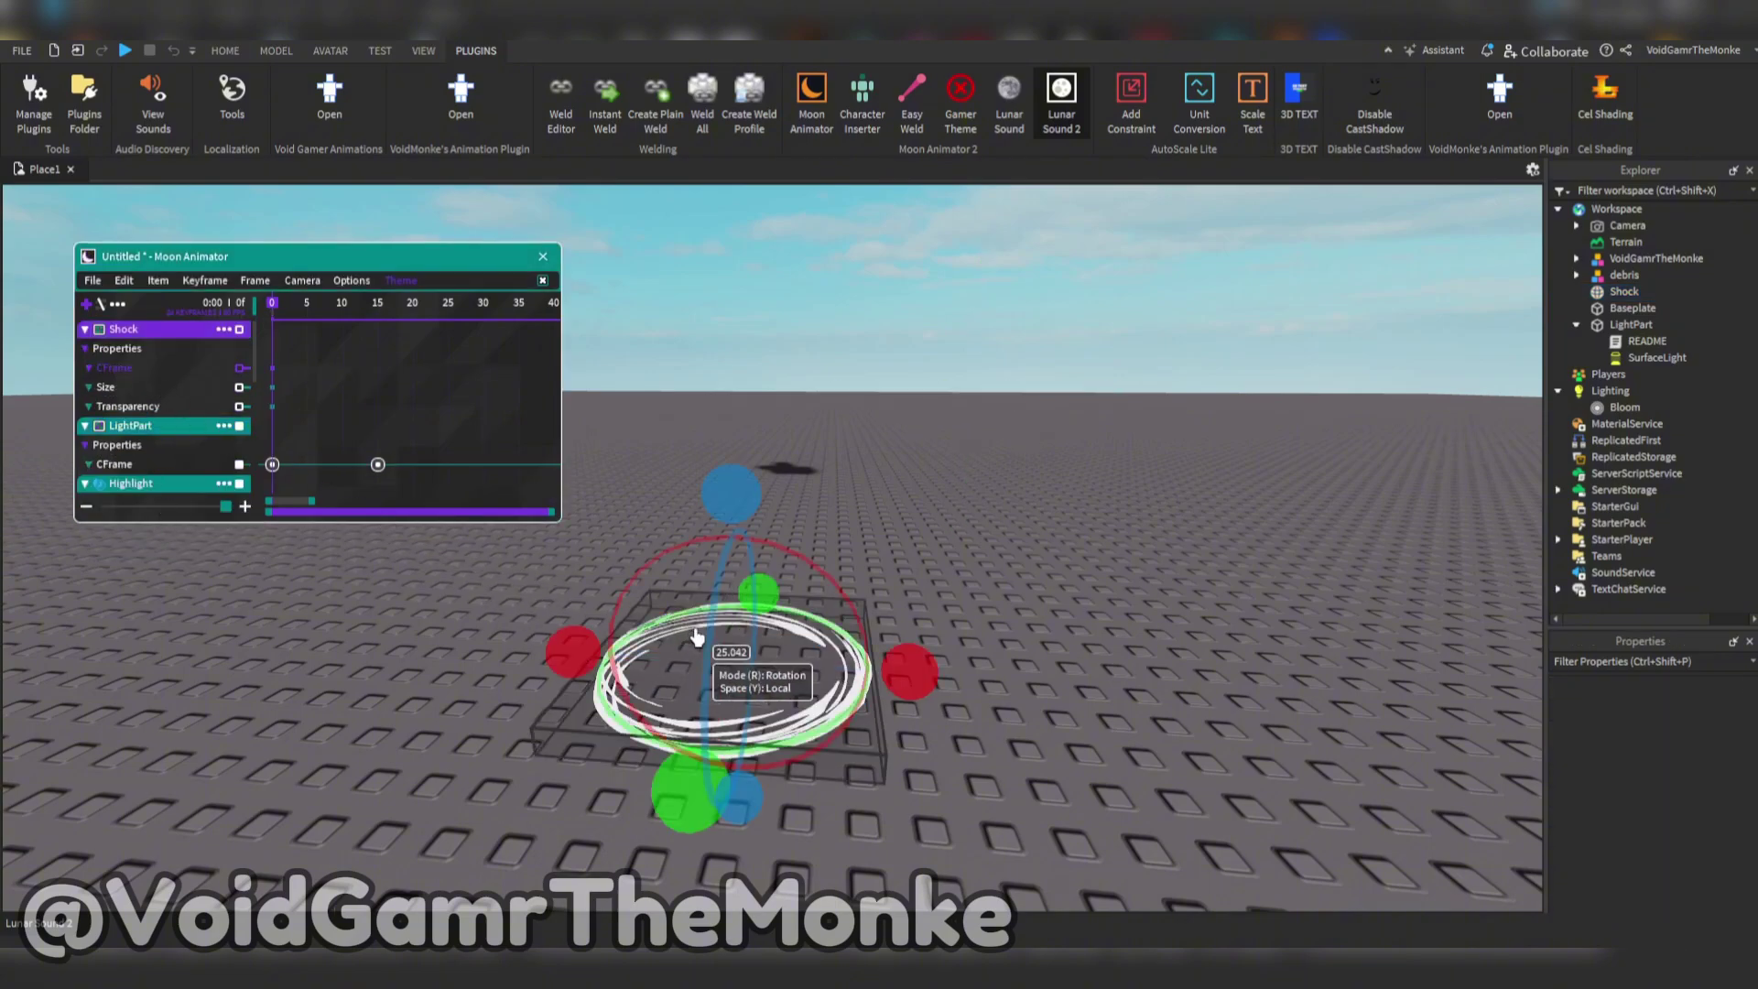
key("r")
left_click_drag(746, 647, 806, 491)
right_click_drag(806, 492, 805, 491)
left_click_drag(806, 492, 923, 780)
right_click_drag(923, 780, 923, 780)
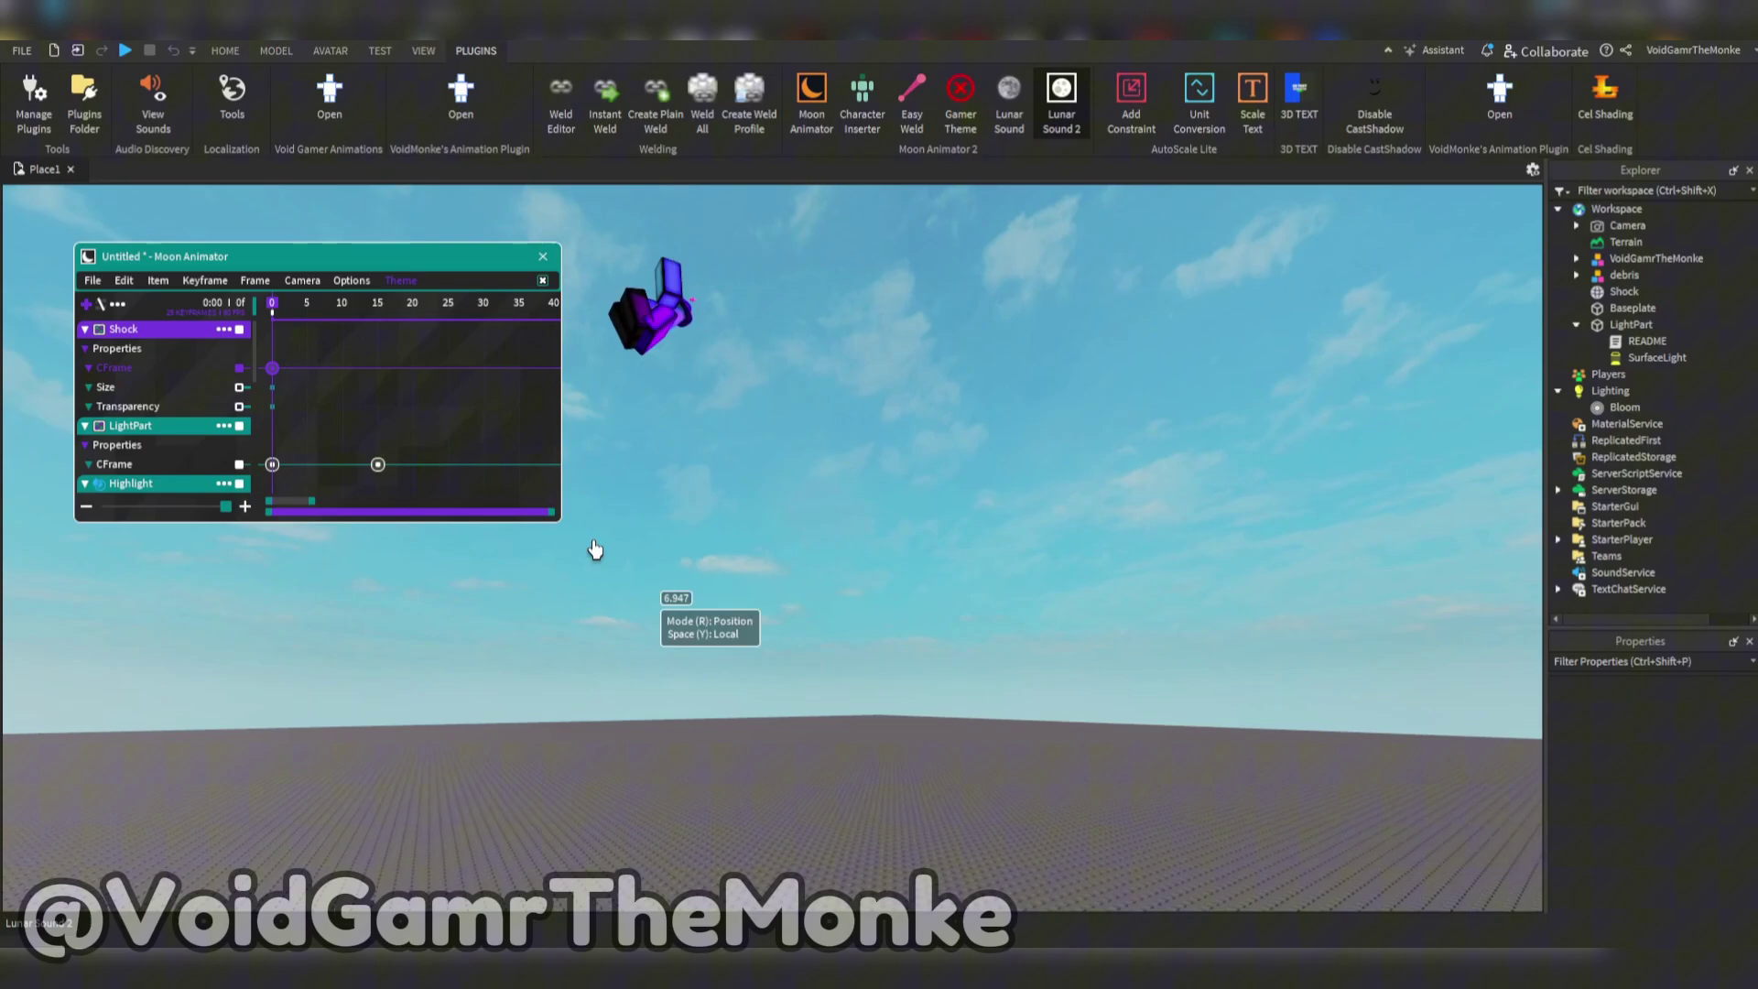
Step: Position the Shock ring around the landed character and debris at frame 15
left_click_drag(363, 312, 385, 318)
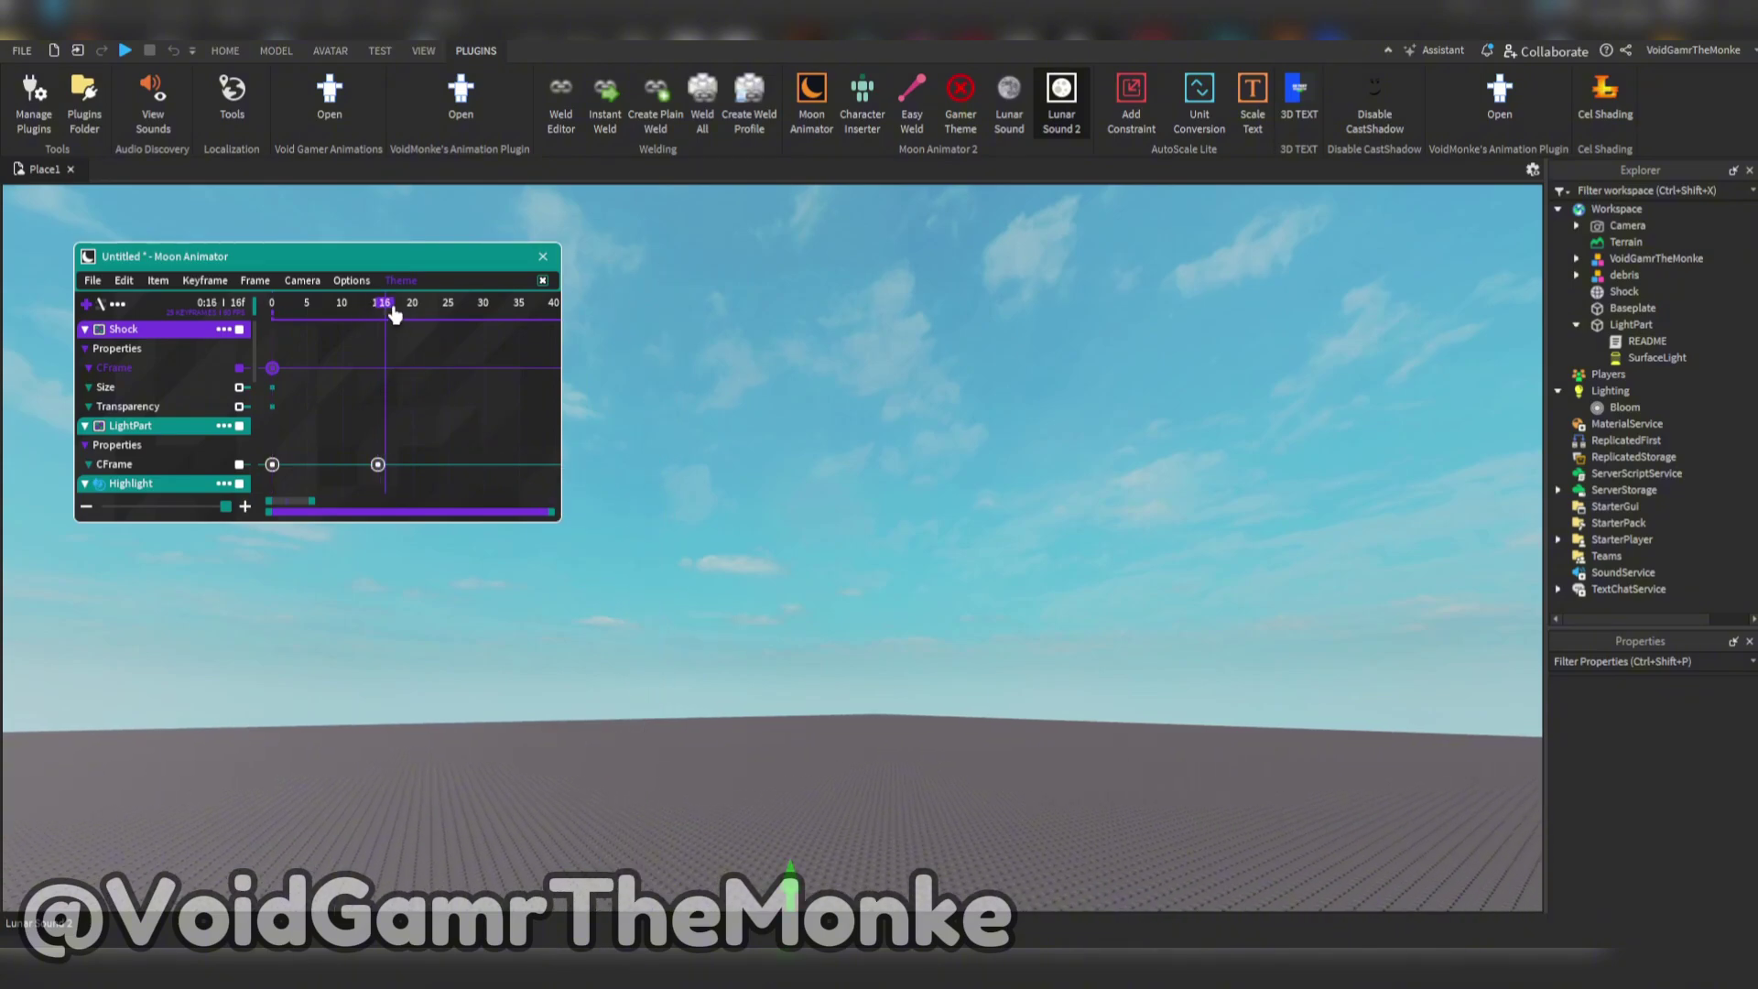
right_click_drag(593, 371, 837, 531)
left_click_drag(836, 531, 541, 576)
left_click_drag(618, 519, 699, 495)
Step: Replace Shock's CFrame keyframe at frame 0 with the one from frame 15
left_click(272, 368)
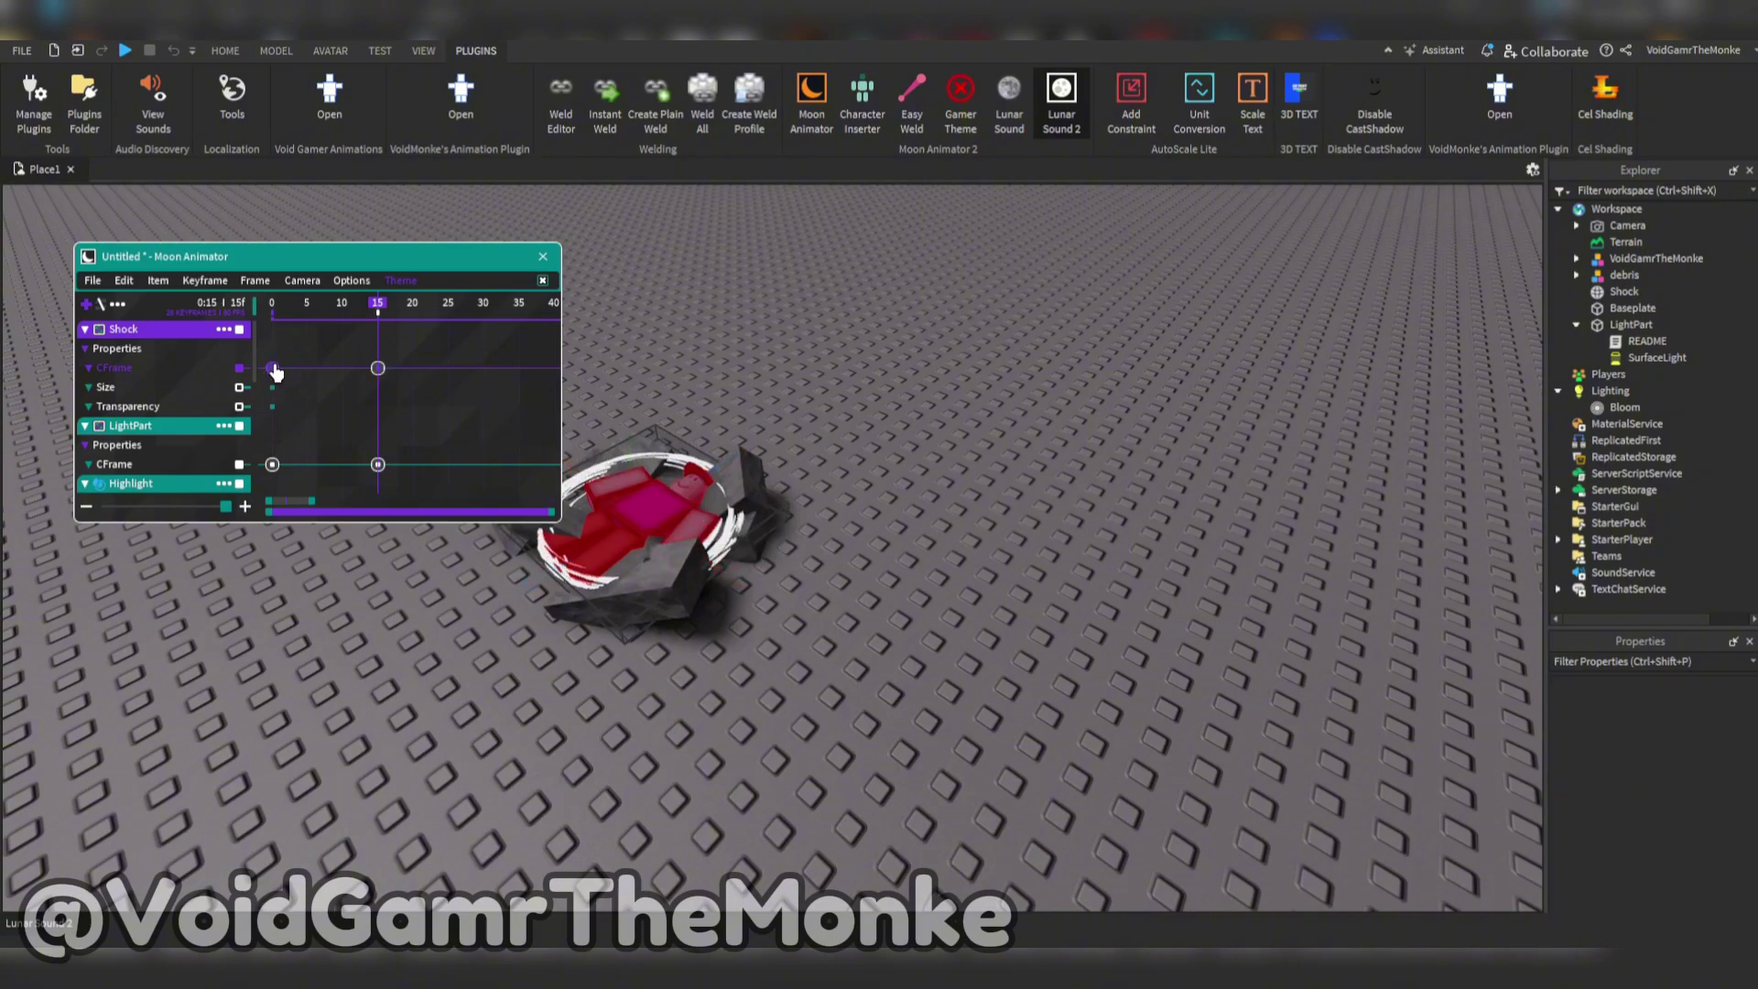
key("Delete")
left_click_drag(378, 369, 265, 366)
left_click(273, 304)
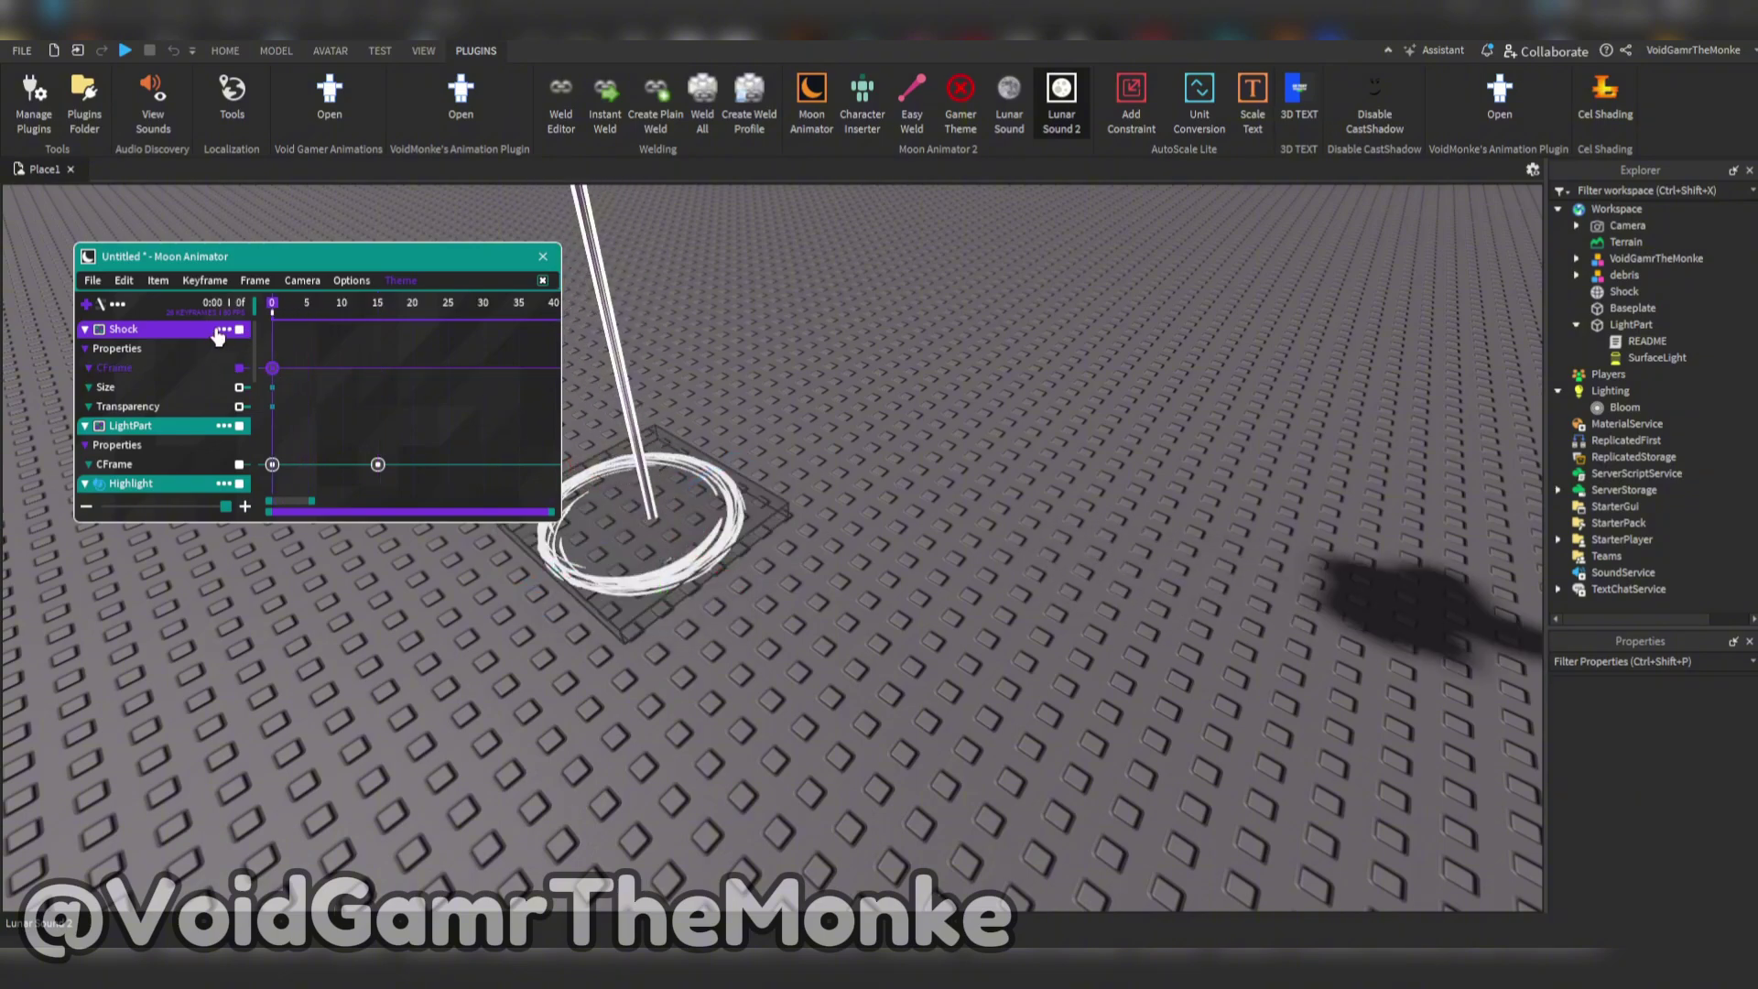
Step: Add a Transparency keyframe at frame 0 that hides the Shock ring, with easing style None
left_click(161, 405)
right_click(272, 409)
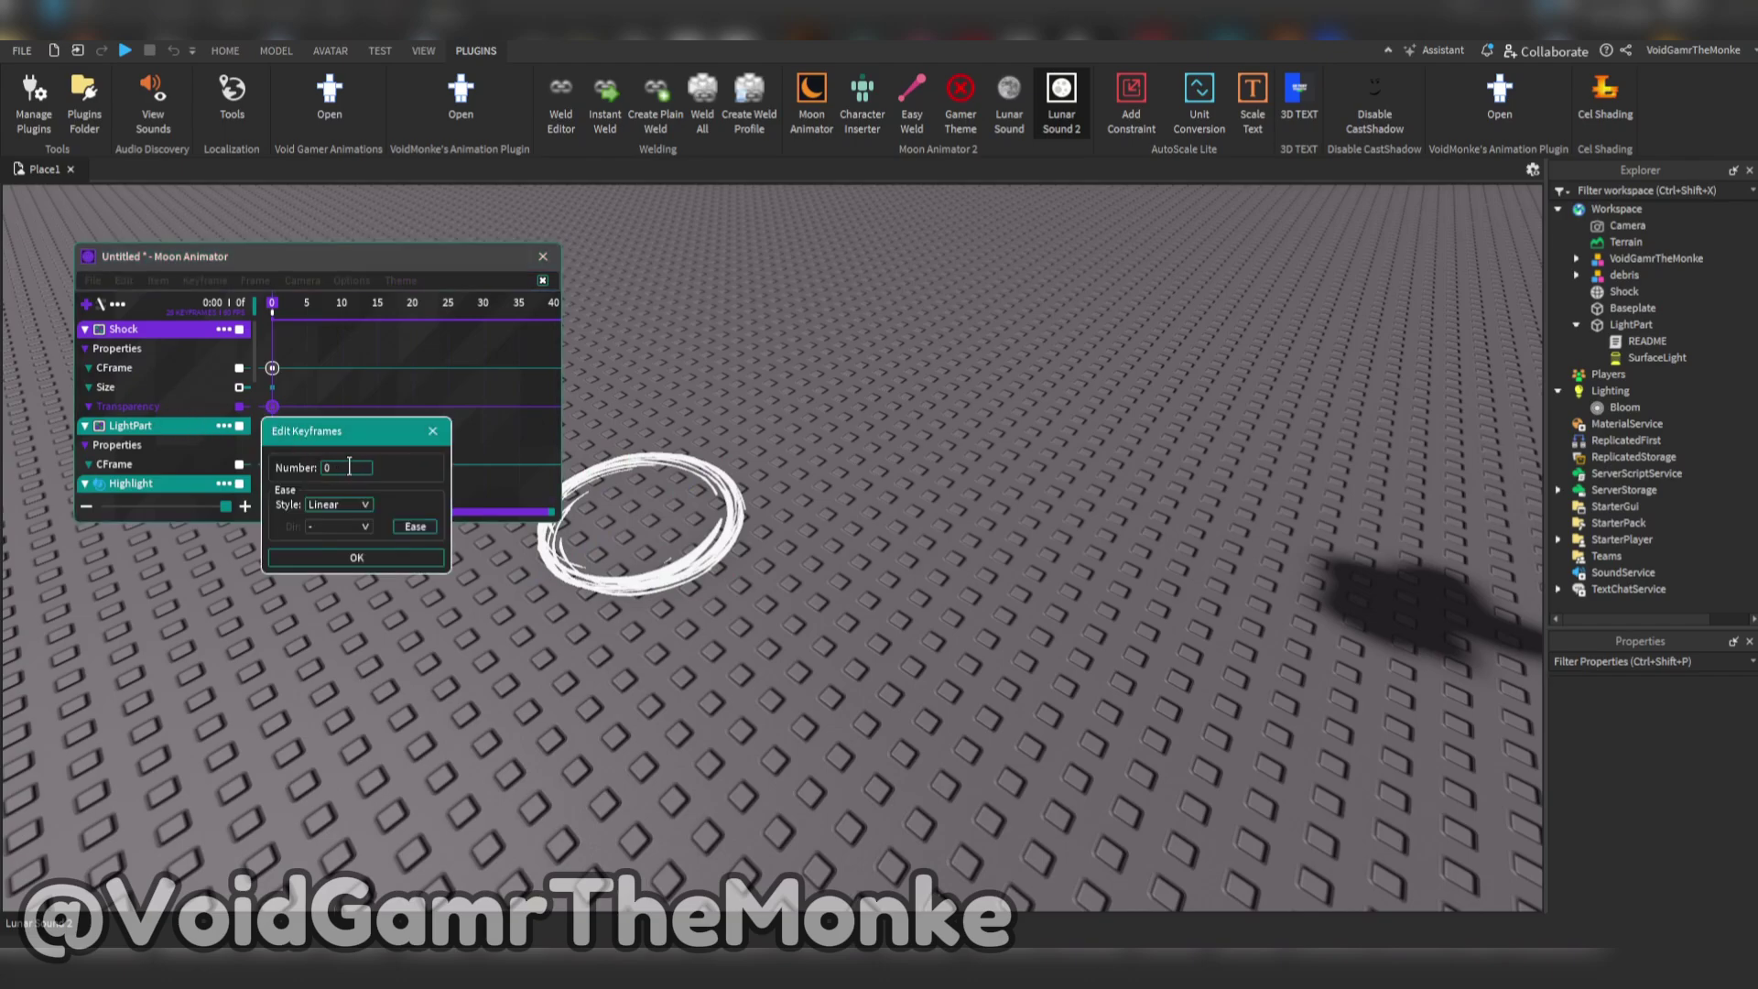
left_click(332, 509)
left_click(325, 542)
left_click(323, 553)
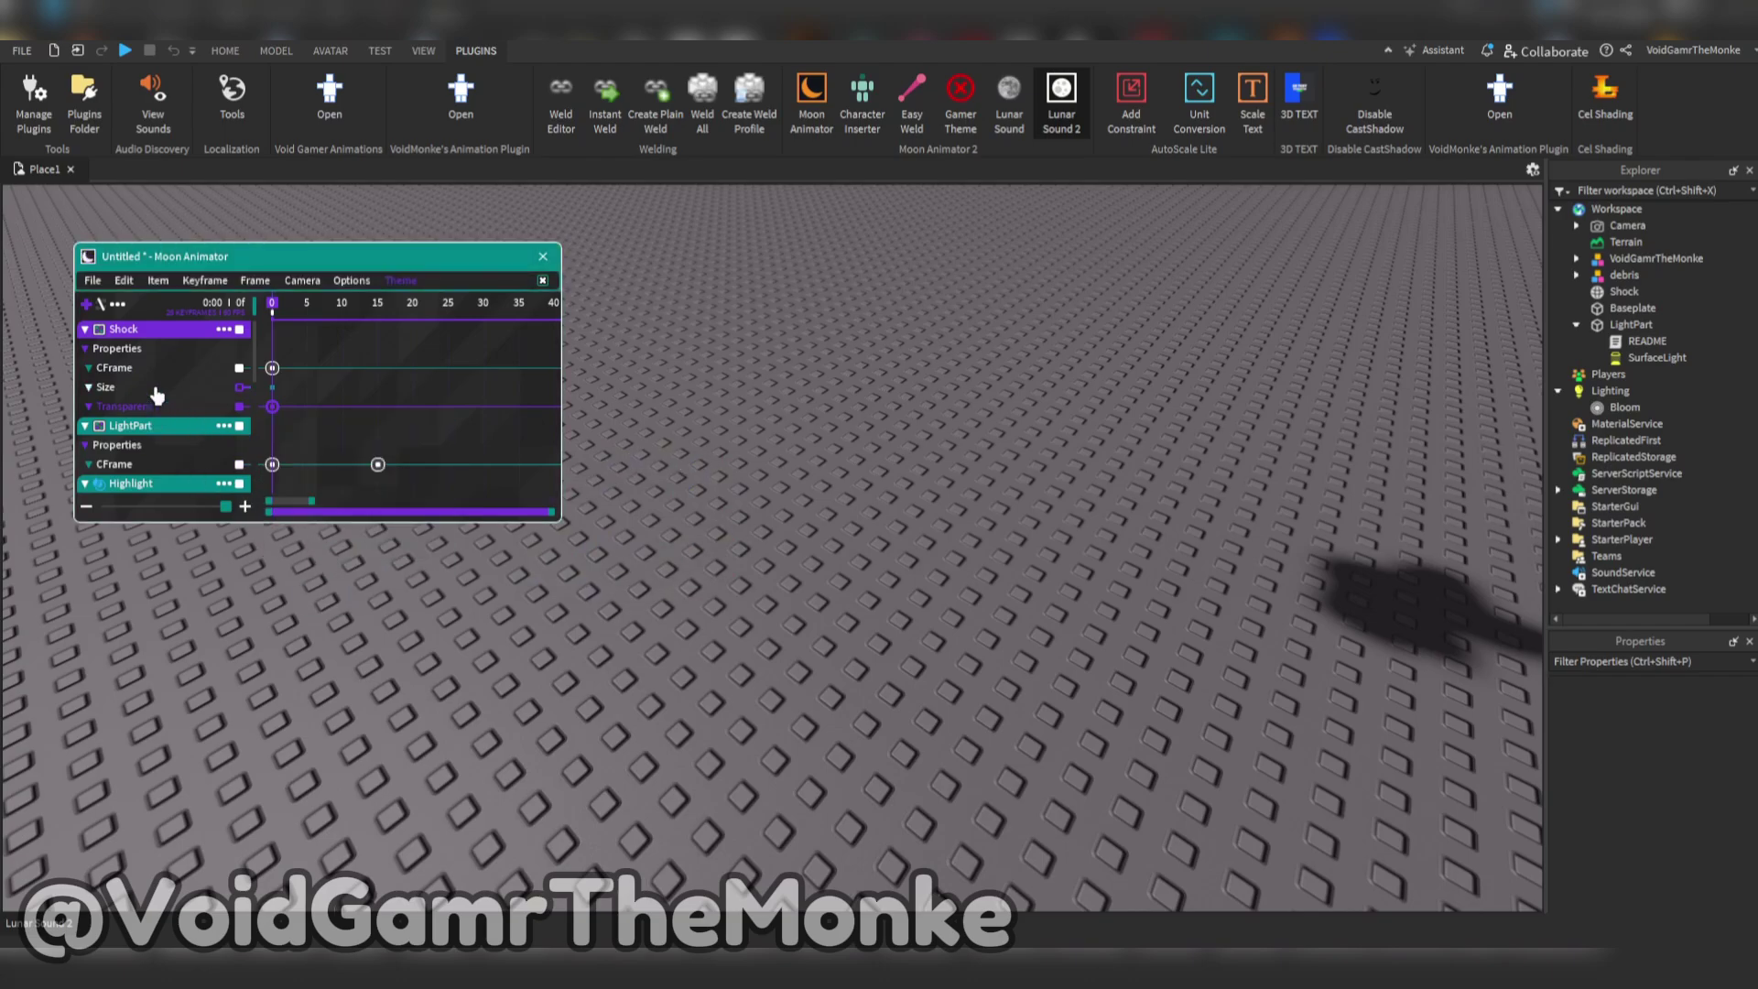
Step: Add a Shock Transparency keyframe at frame 15 with value 0 and easing style None
left_click_drag(274, 307, 382, 322)
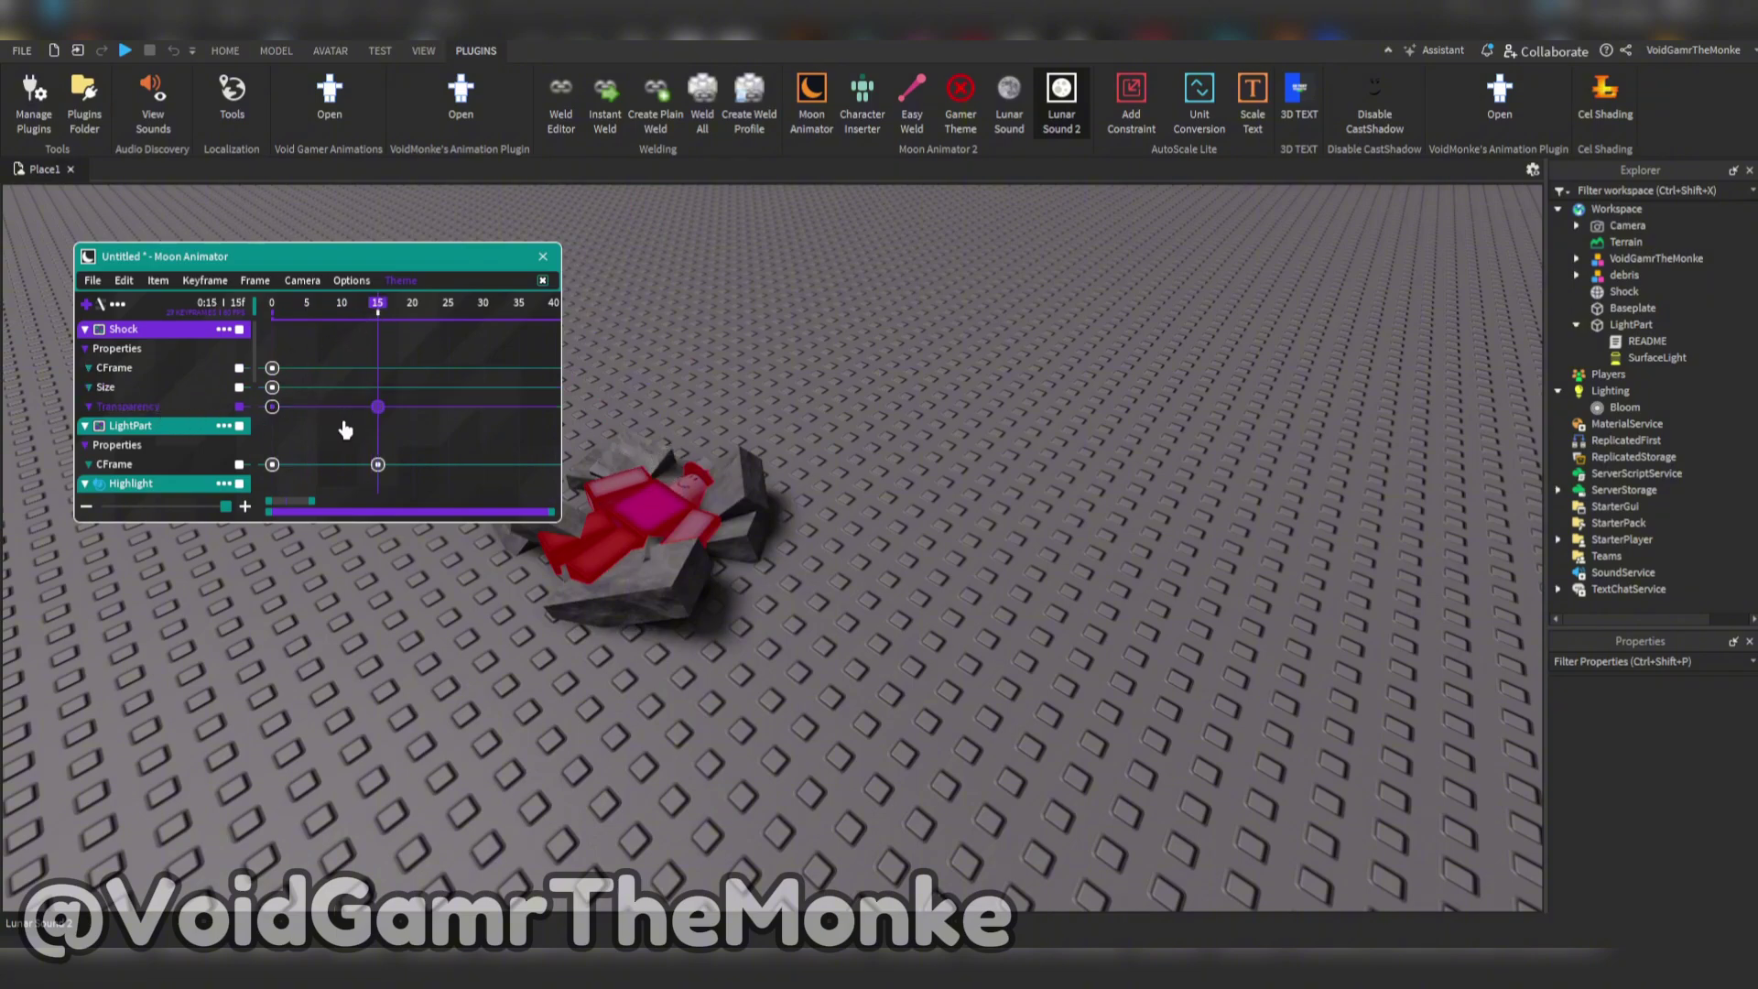
right_click(378, 407)
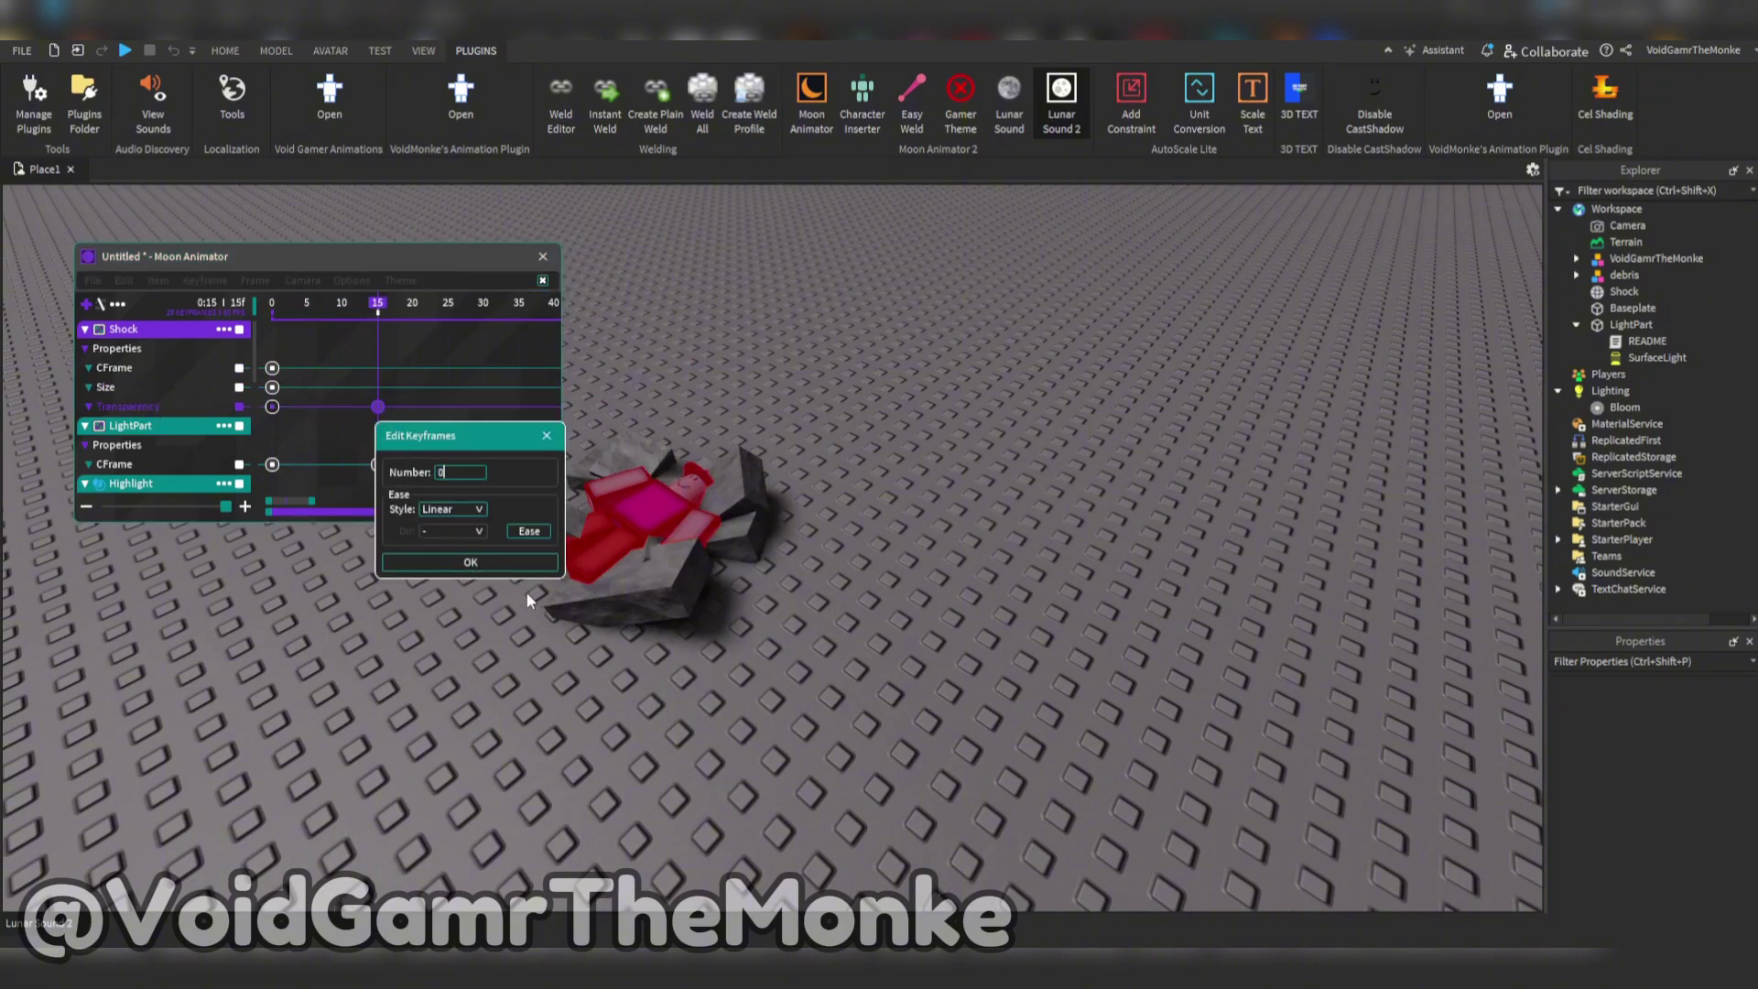
left_click(444, 521)
left_click(467, 561)
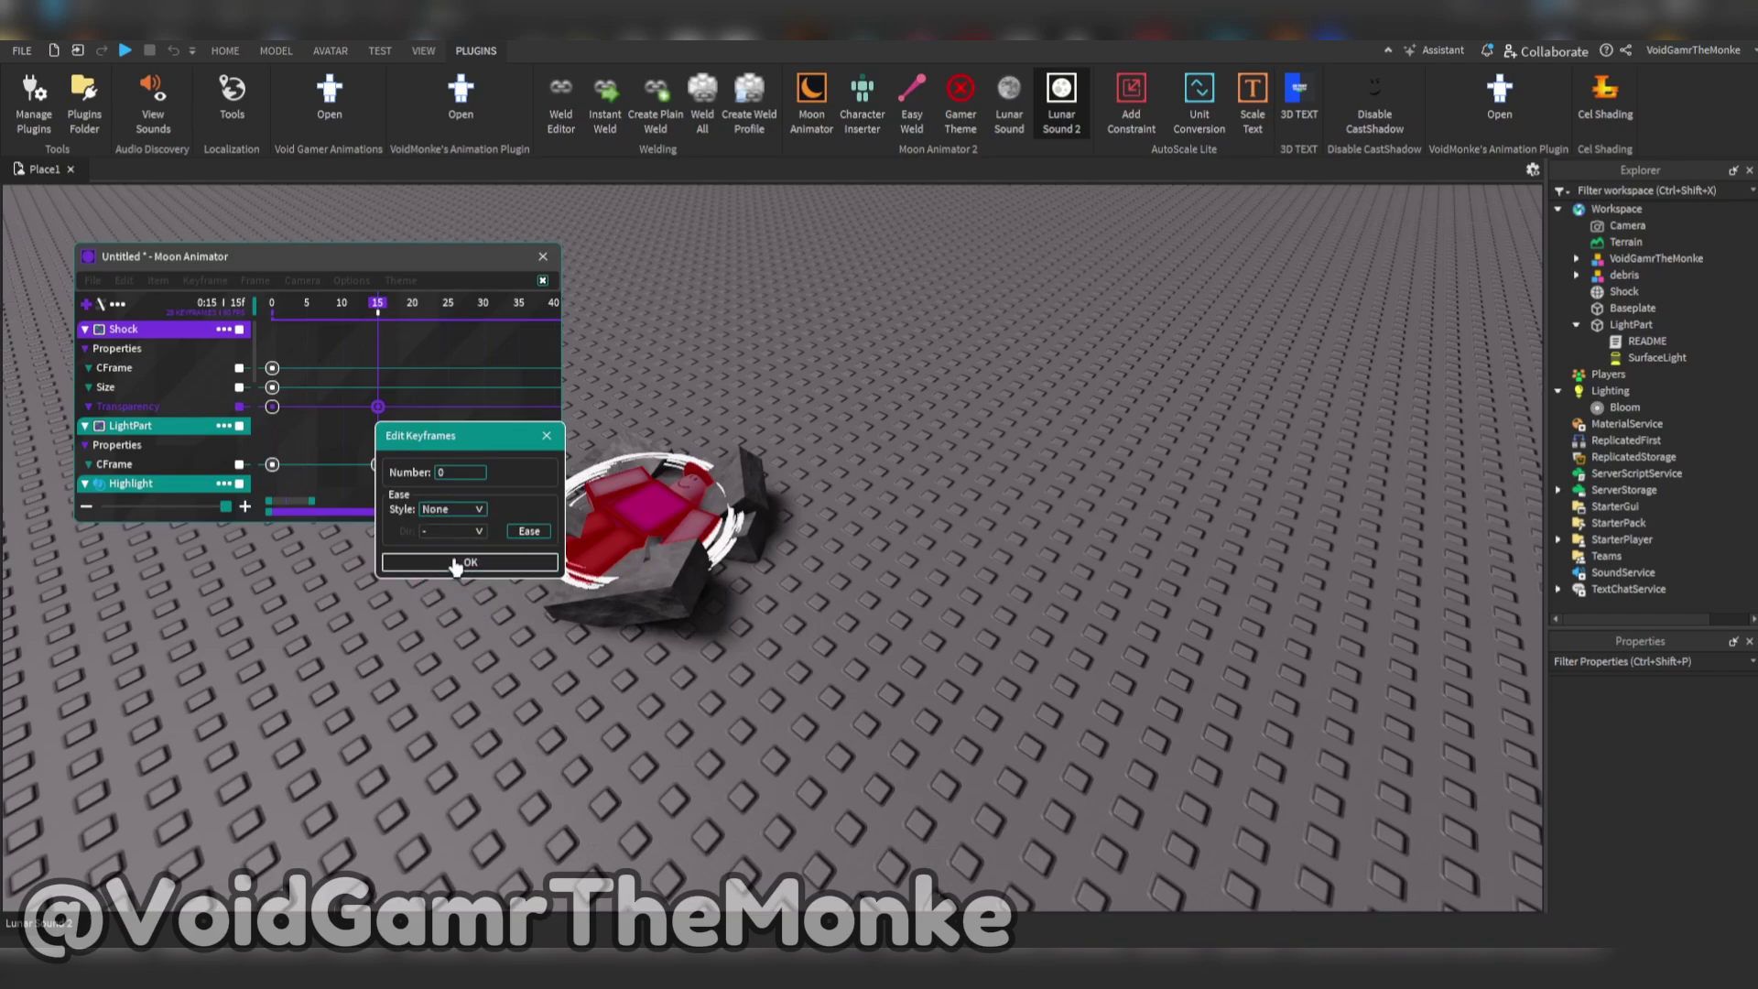
left_click(455, 563)
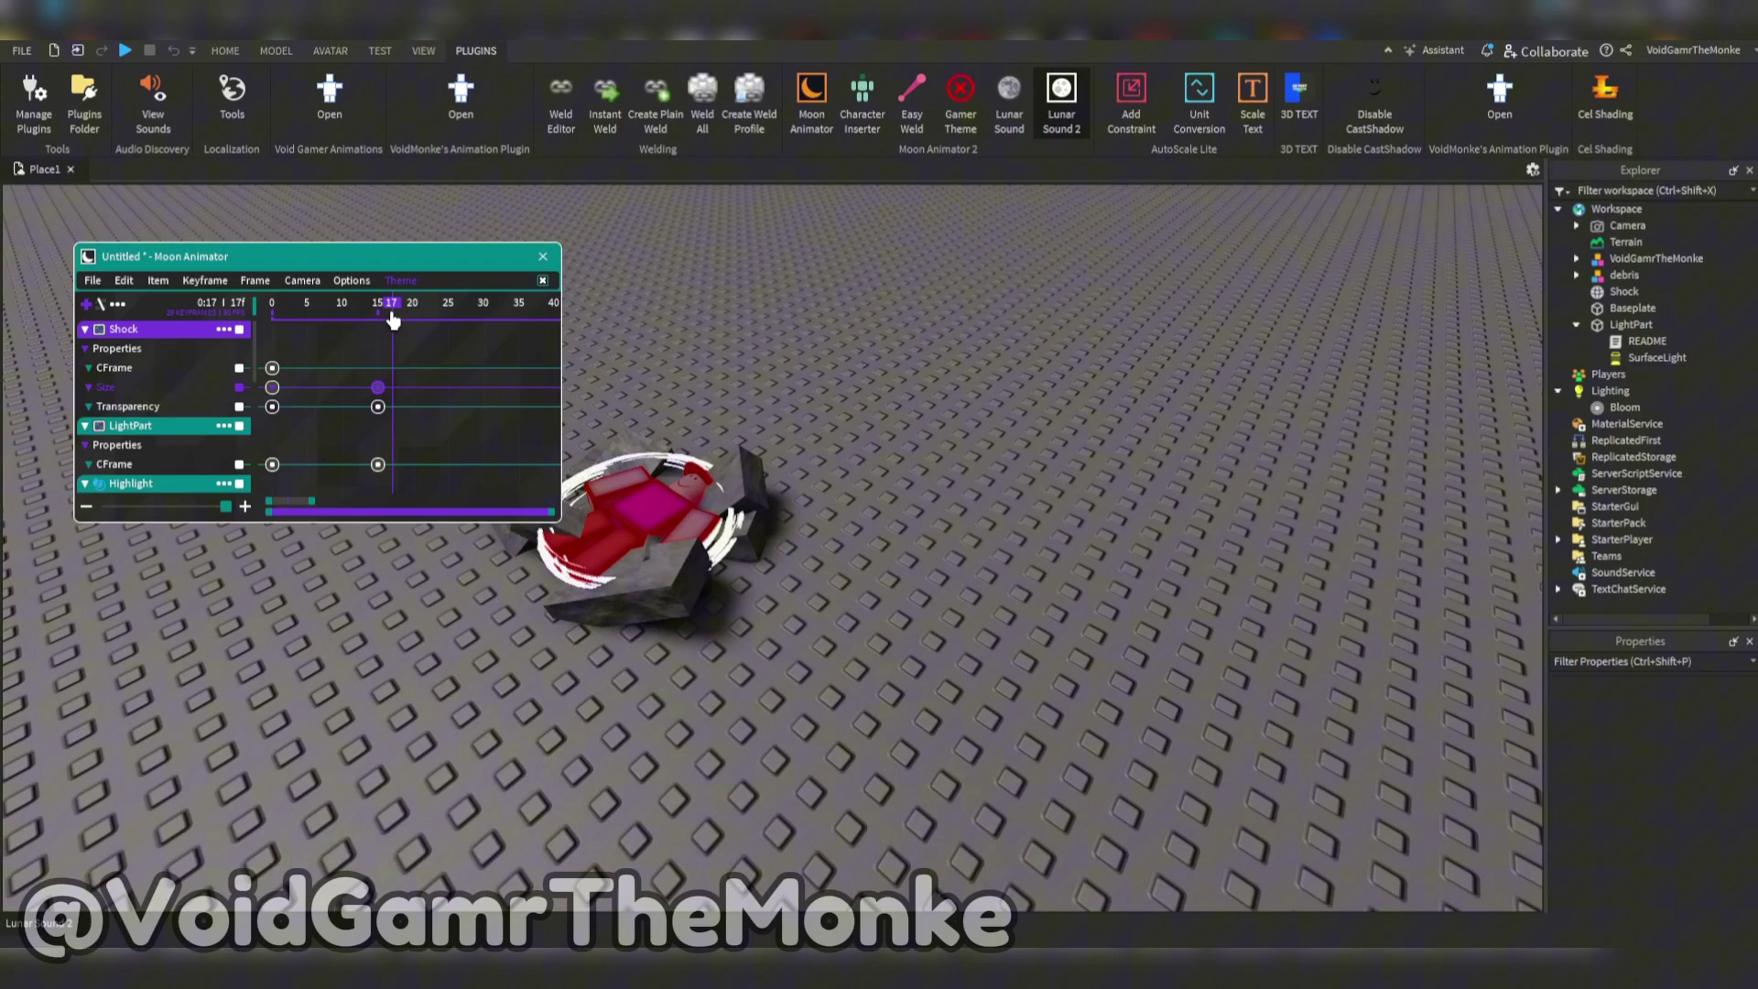
Step: Add a Shock Size keyframe at frame 30 with the value 13.168, 0.587, 13.074
mouse_move(408, 320)
left_mouse_down()
mouse_move(437, 321)
mouse_move(424, 348)
left_mouse_up()
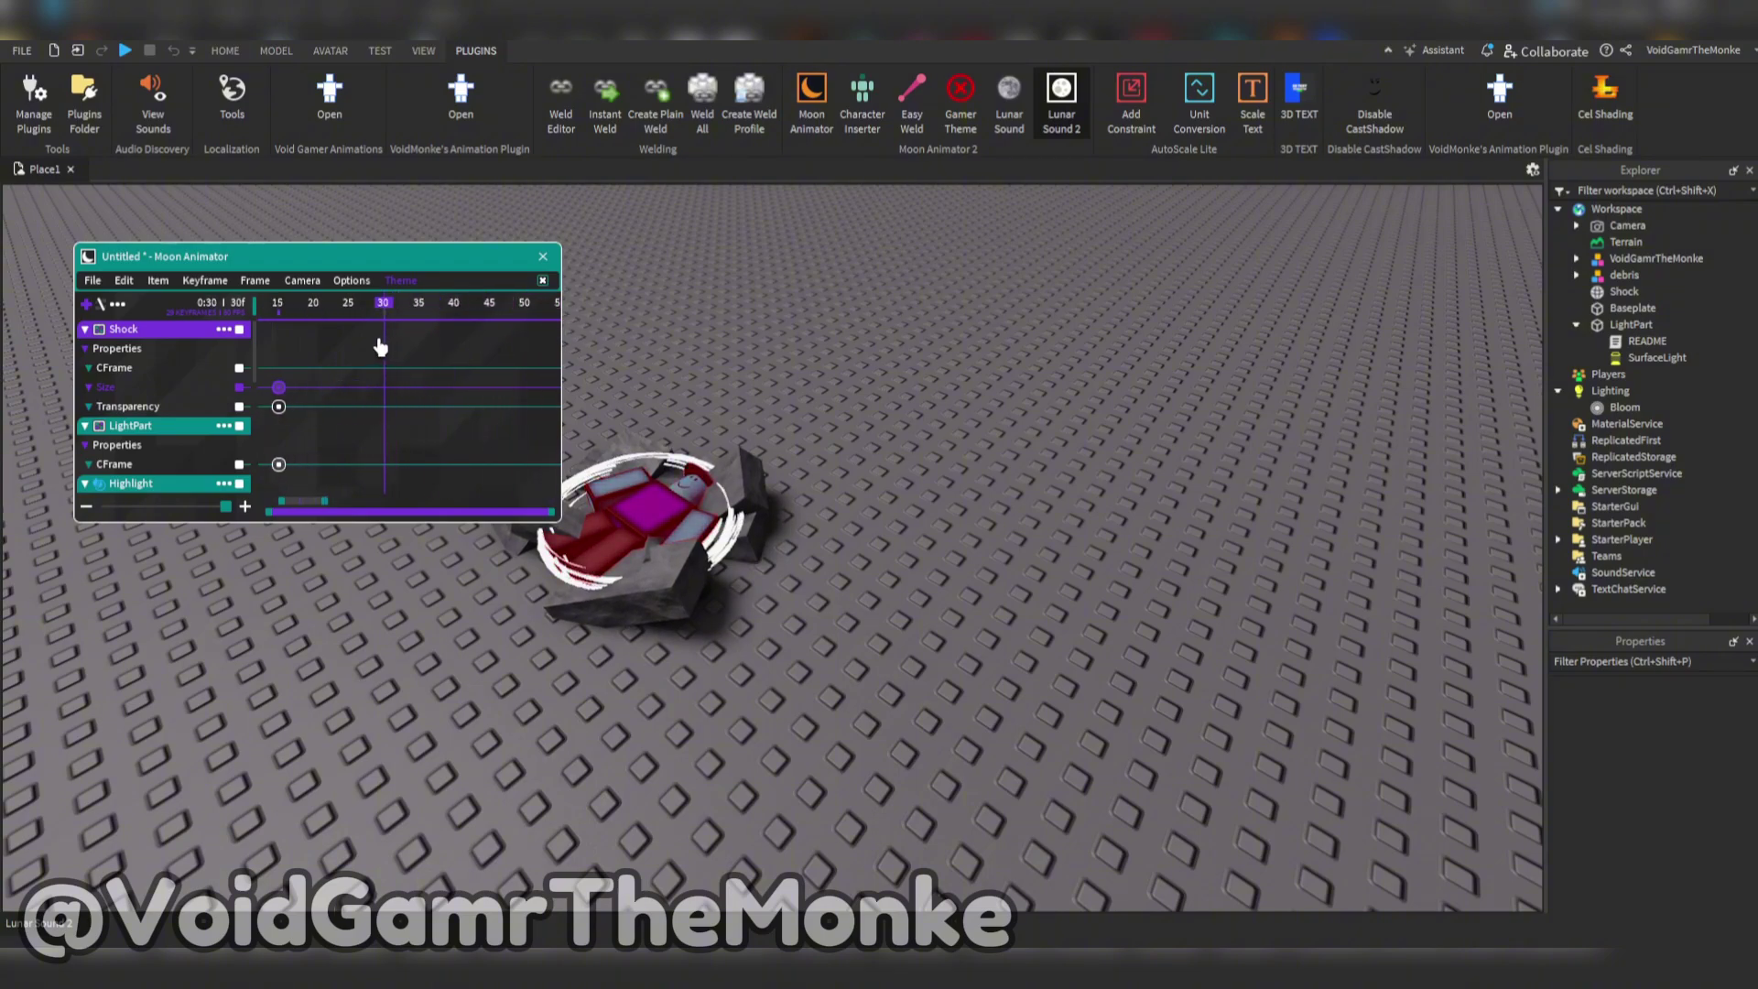
double_click(384, 388)
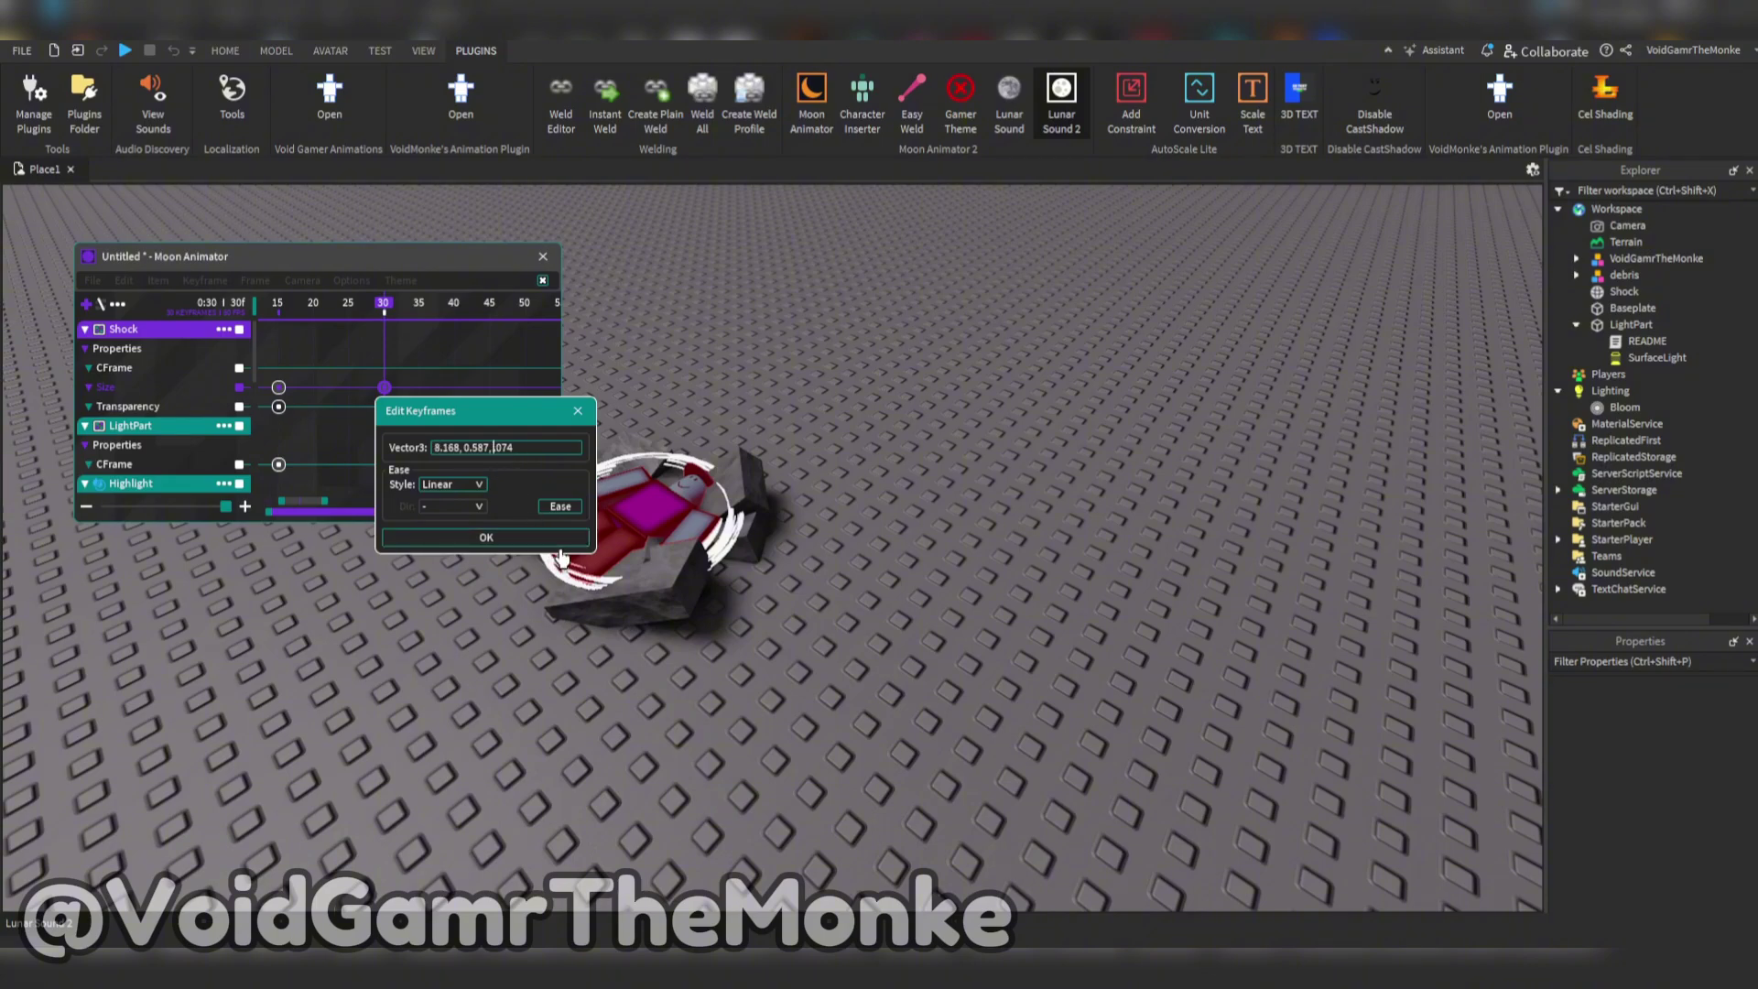
left_click(551, 538)
double_click(385, 388)
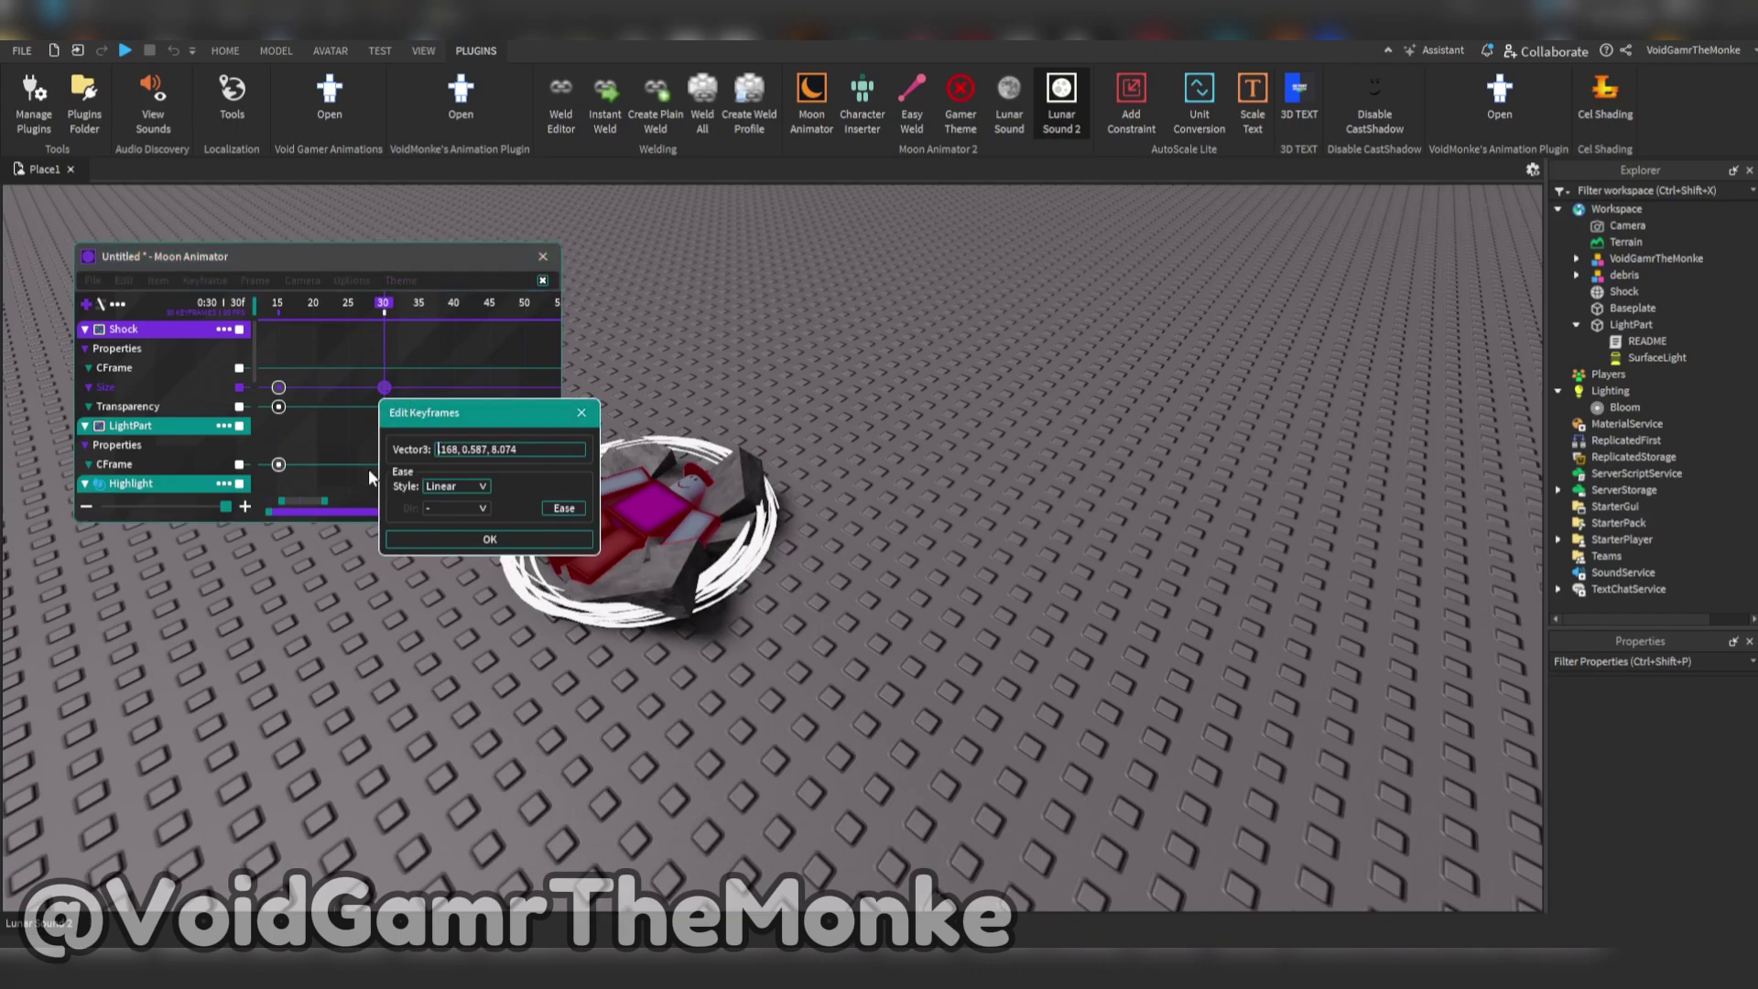
type("13.")
left_click(542, 538)
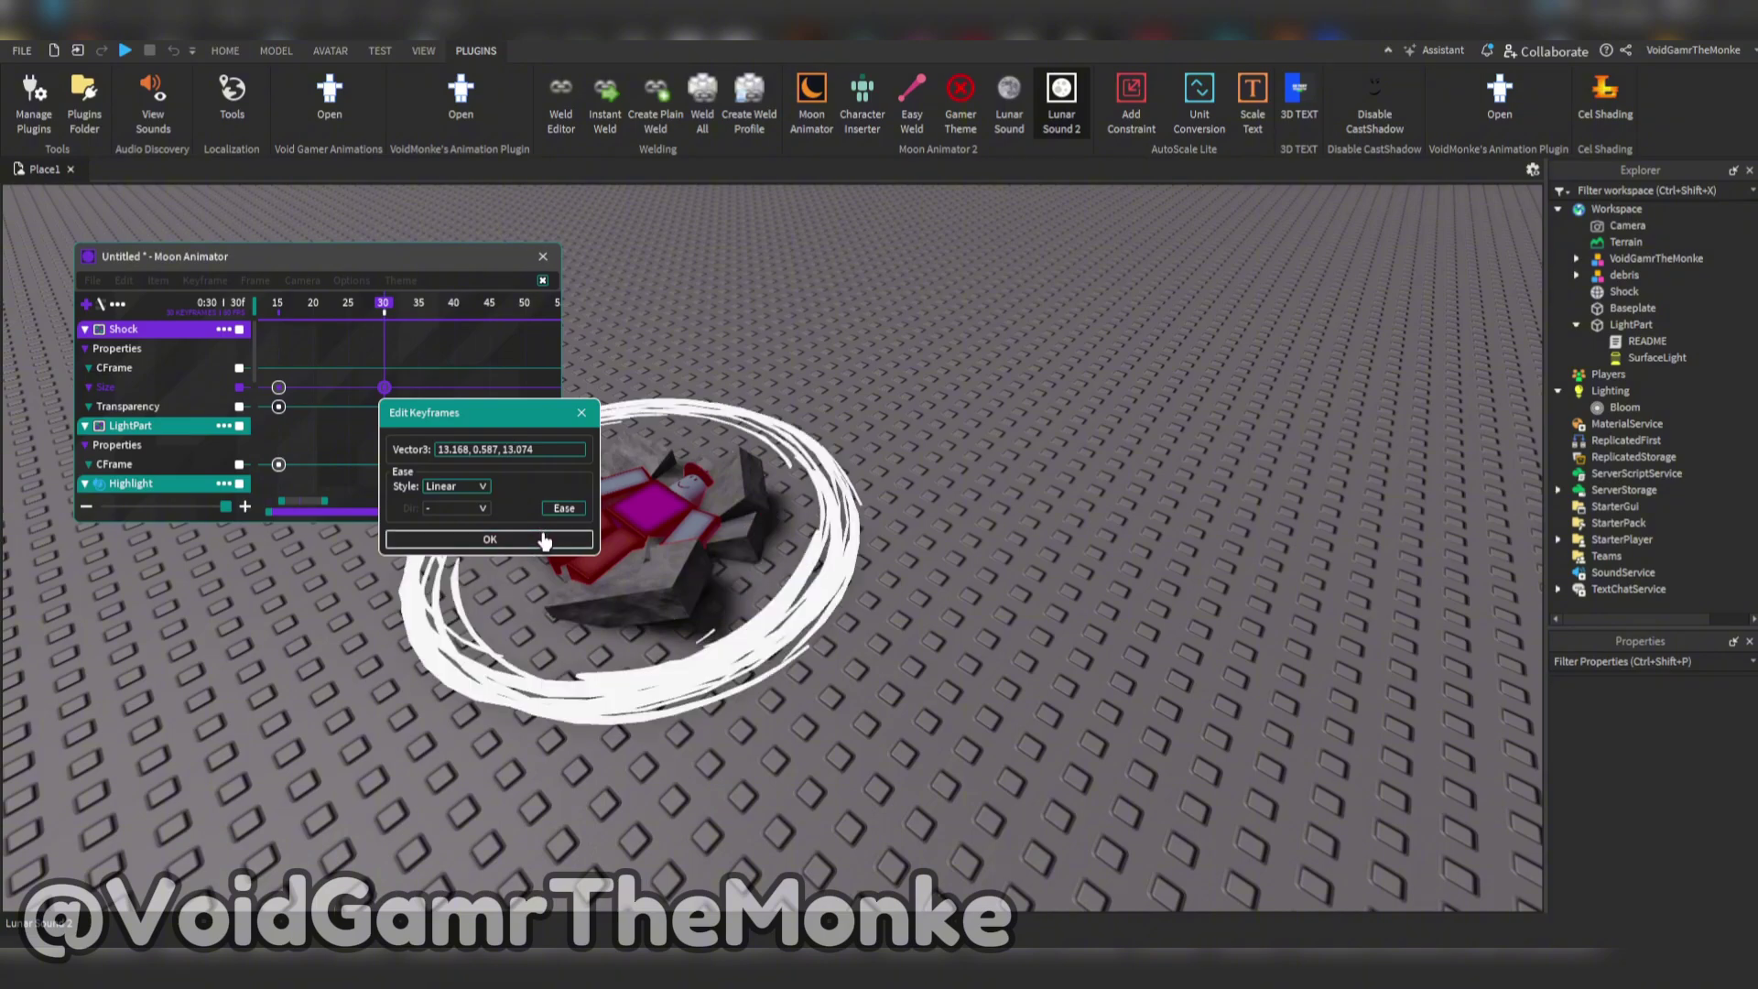
Step: Scrub through the ring's expansion and change the easing style of Shock's Transparency keyframe at frame 15
left_click_drag(385, 307, 241, 320)
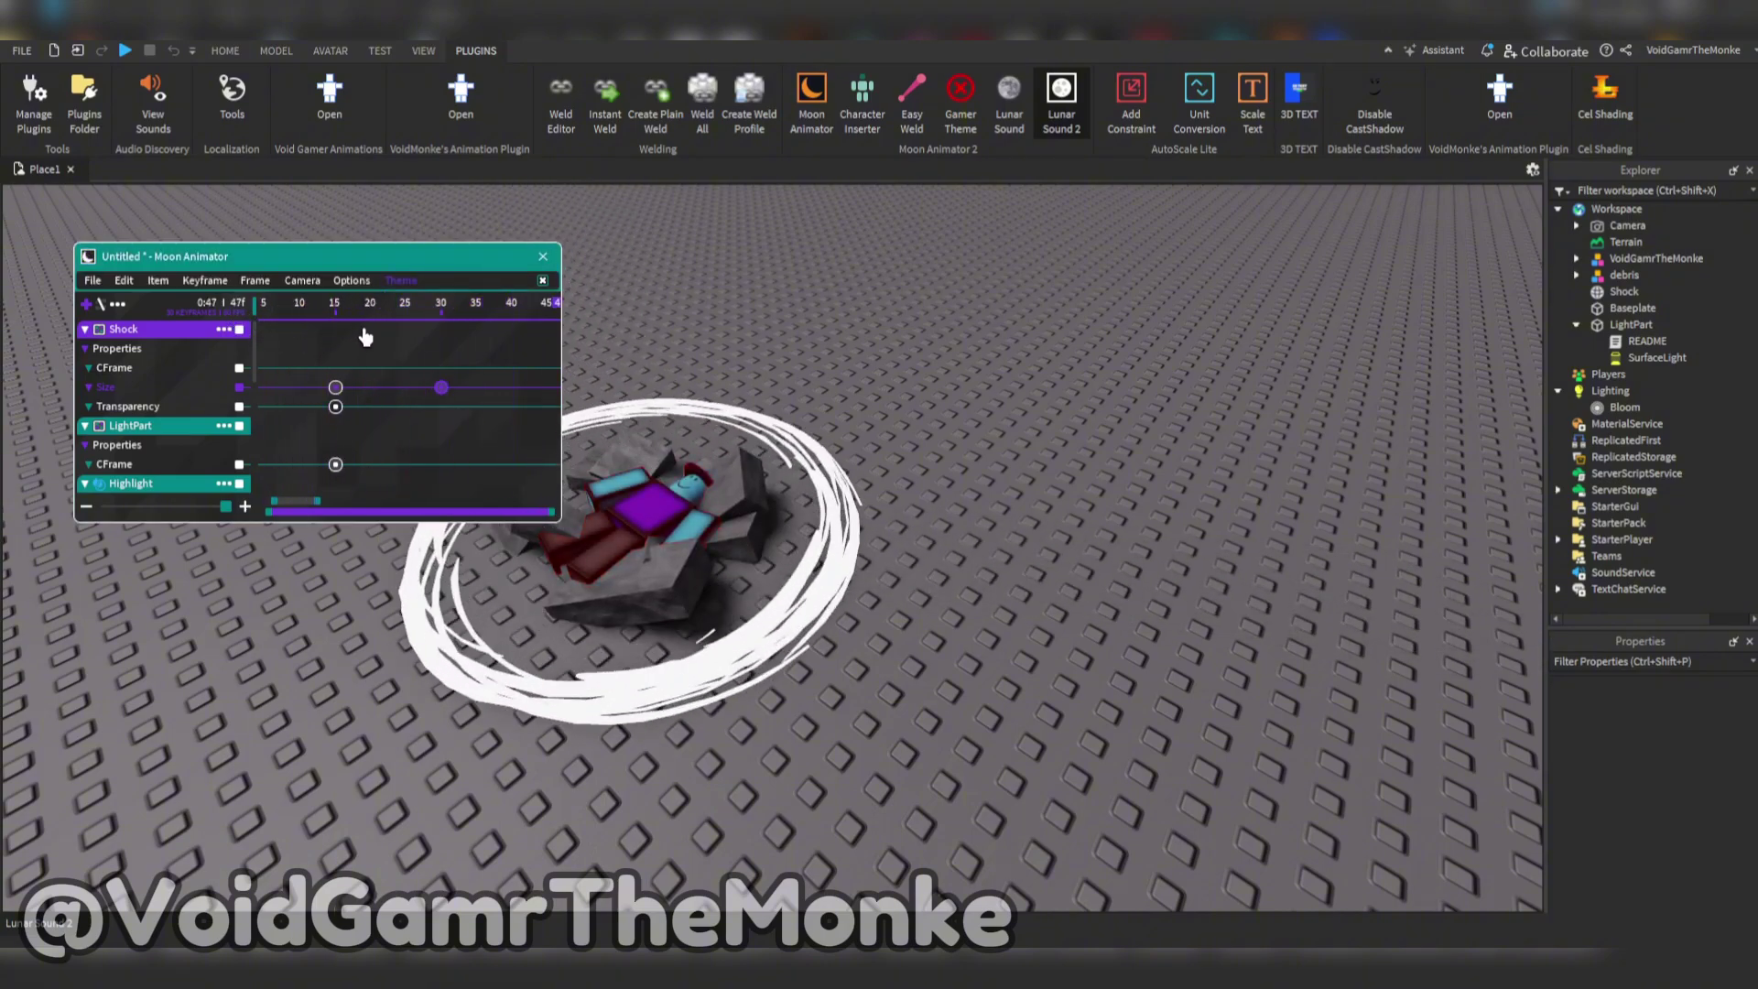
left_click_drag(369, 313, 411, 335)
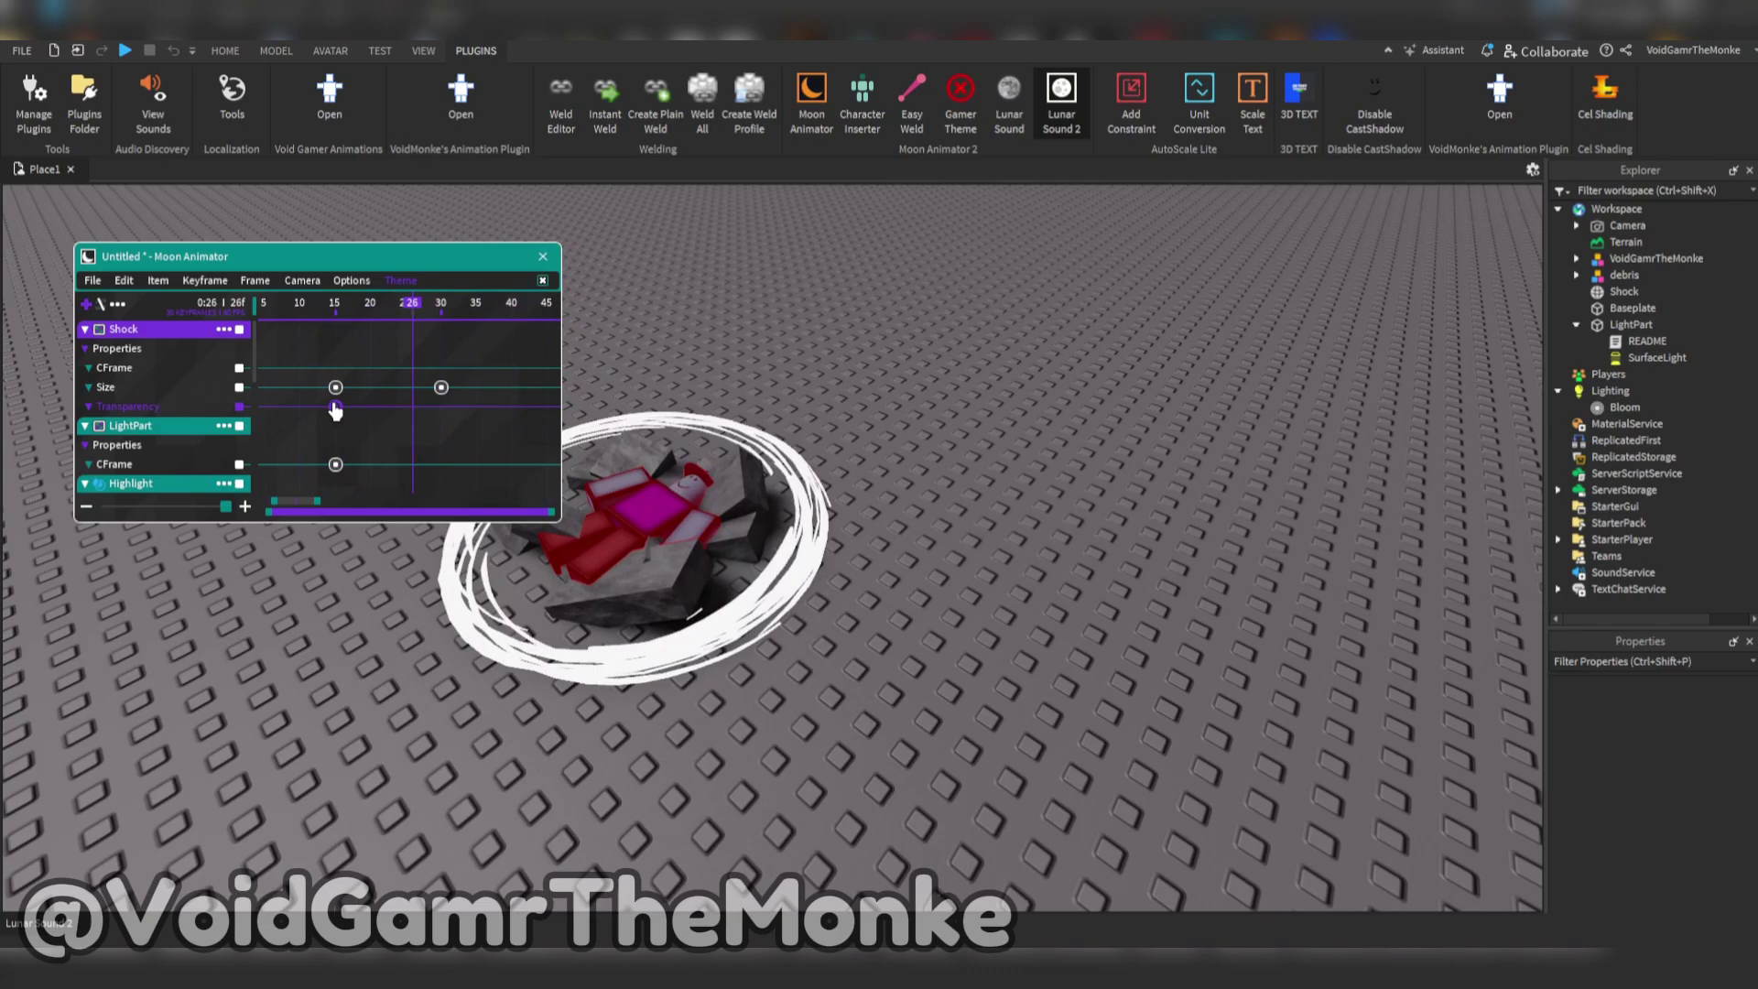
double_click(336, 410)
left_click(407, 562)
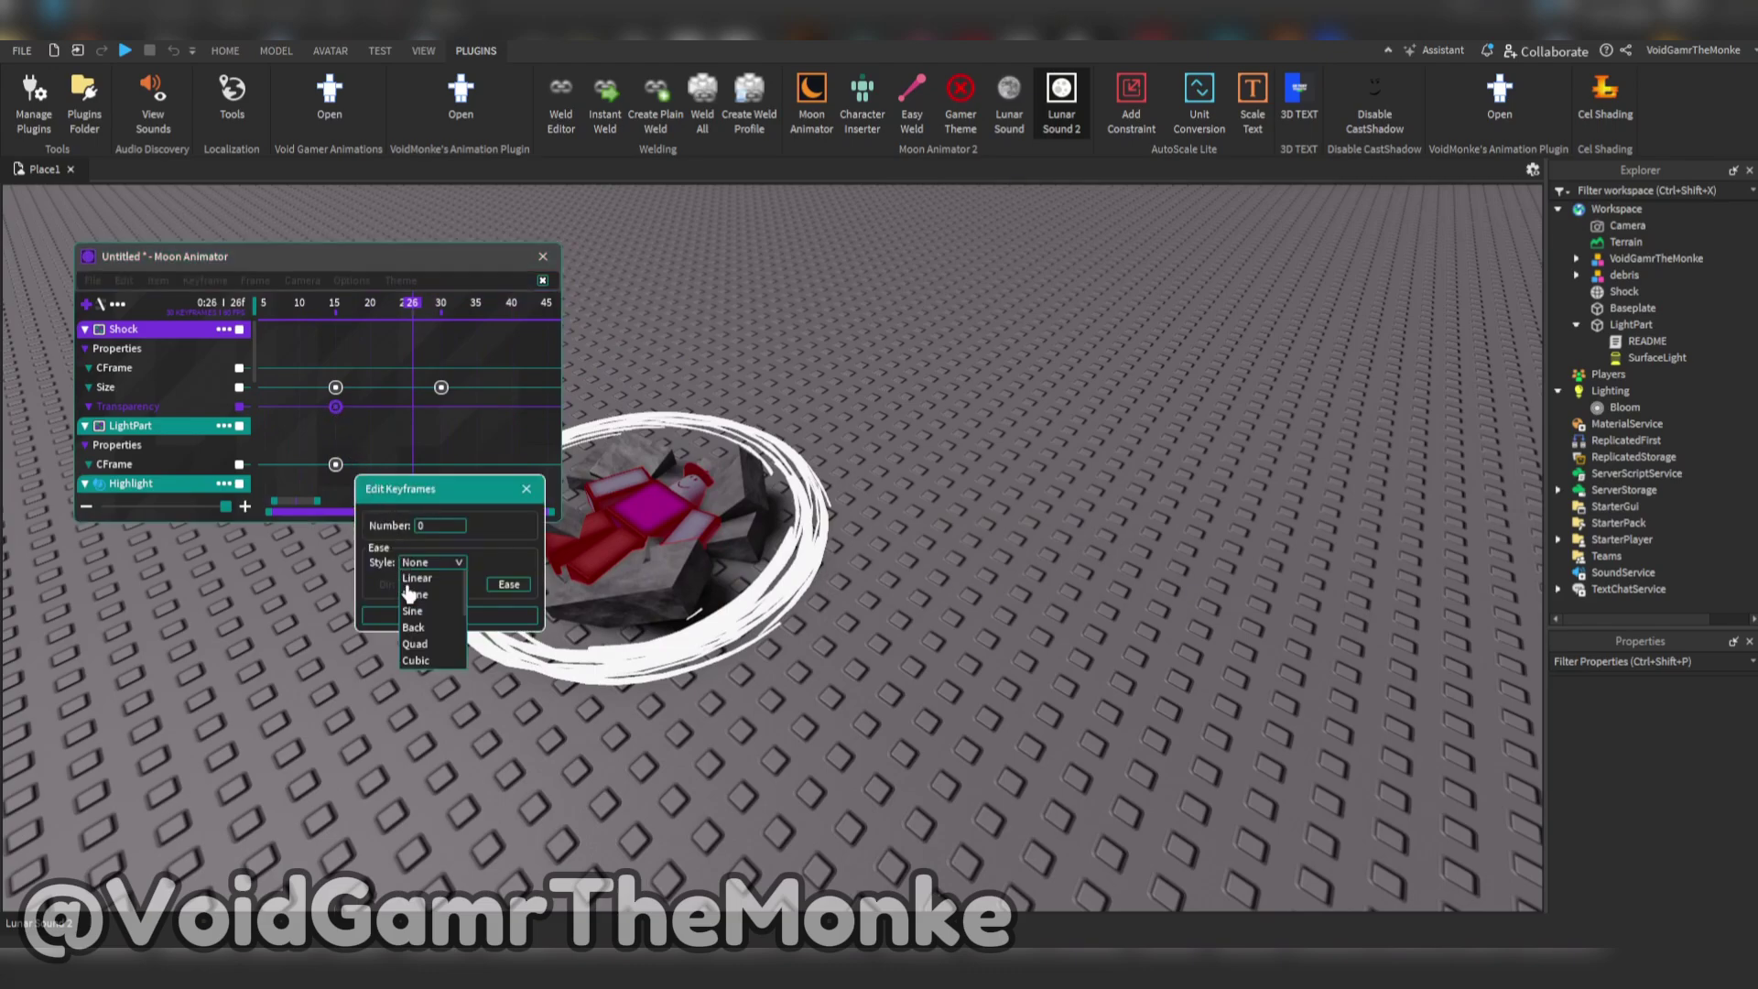
left_click(436, 616)
left_click(439, 615)
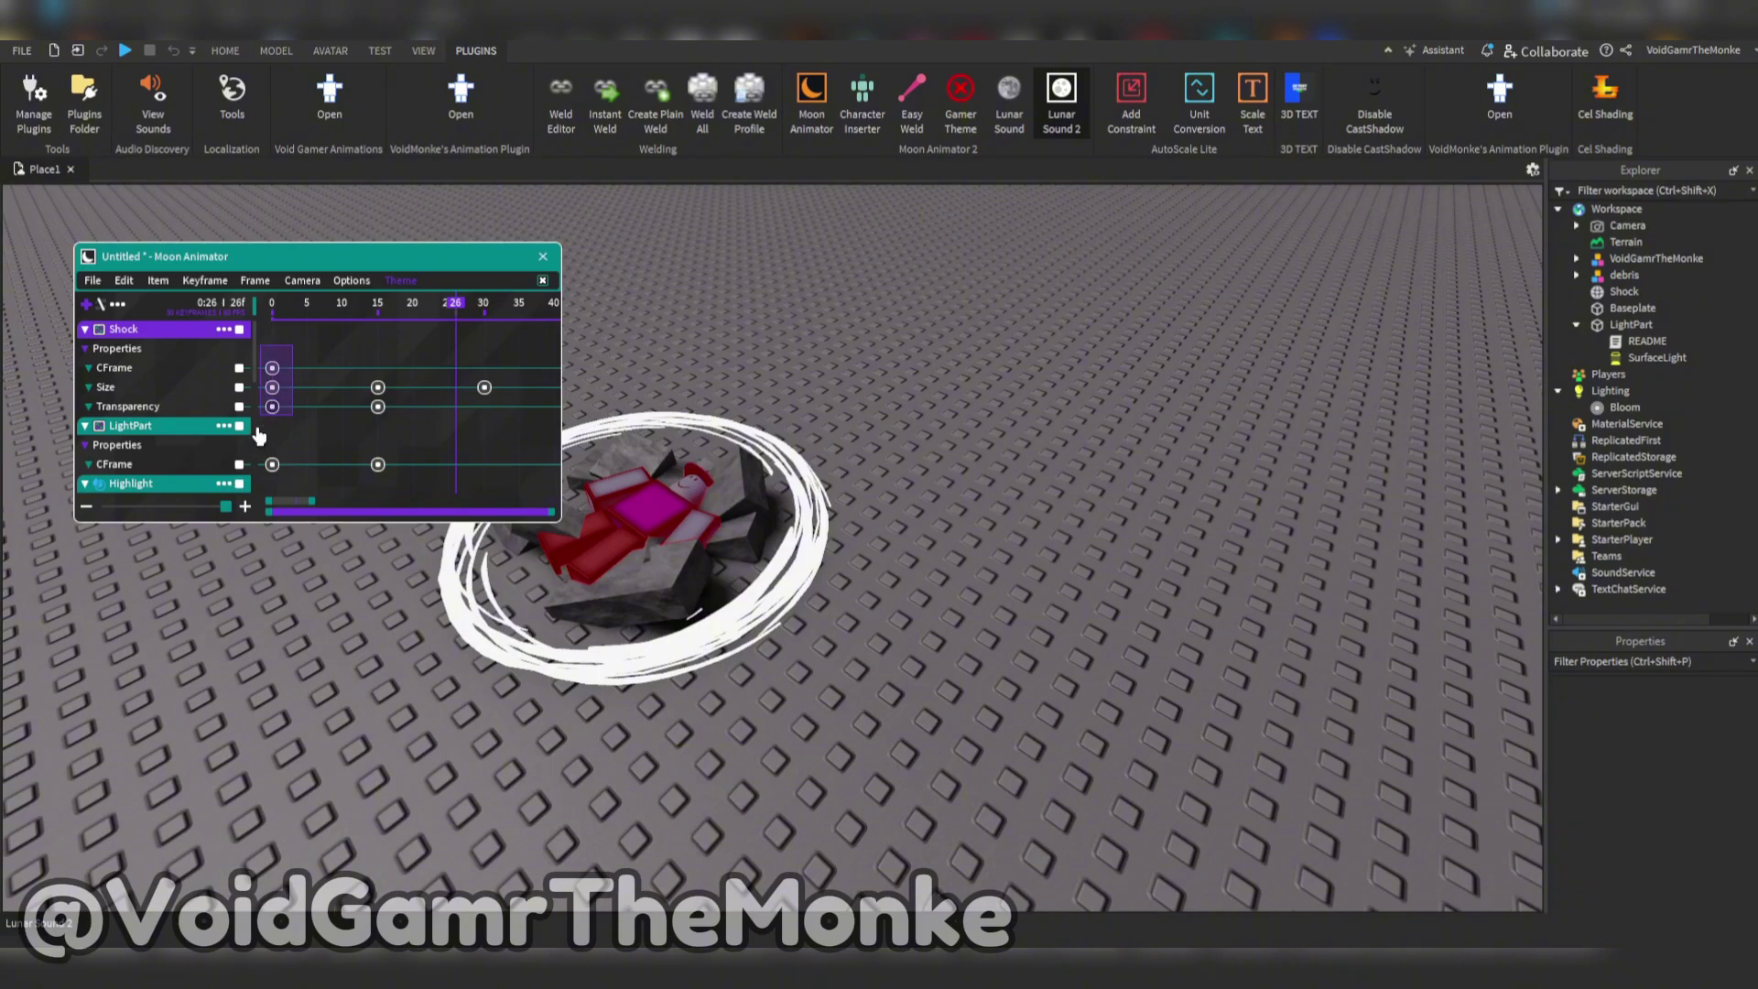
Step: Set the easing style of Shock's CFrame, Size and Transparency keyframes at frame 0 to None
left_click_drag(253, 450, 253, 449)
key("7")
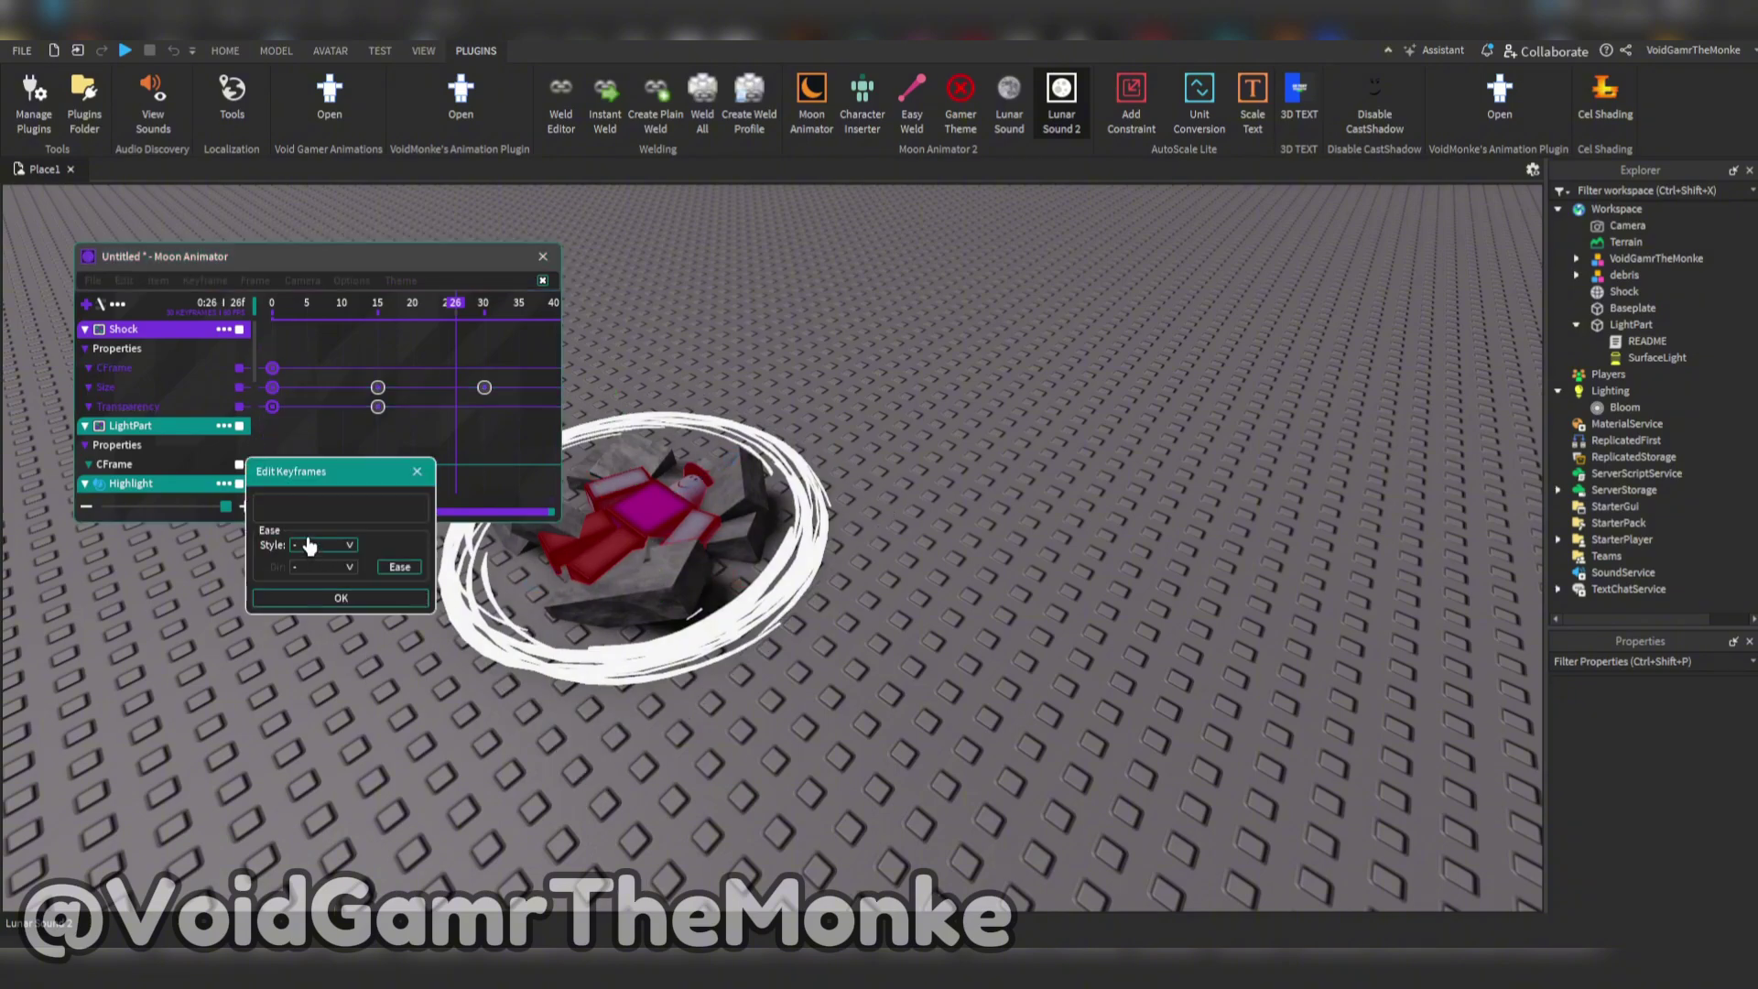
left_click(308, 545)
left_click(305, 570)
left_click(341, 597)
Step: Add a Shock Transparency keyframe at frame 30 with value 1 and easing style None
scroll(168, 430, "down", 2)
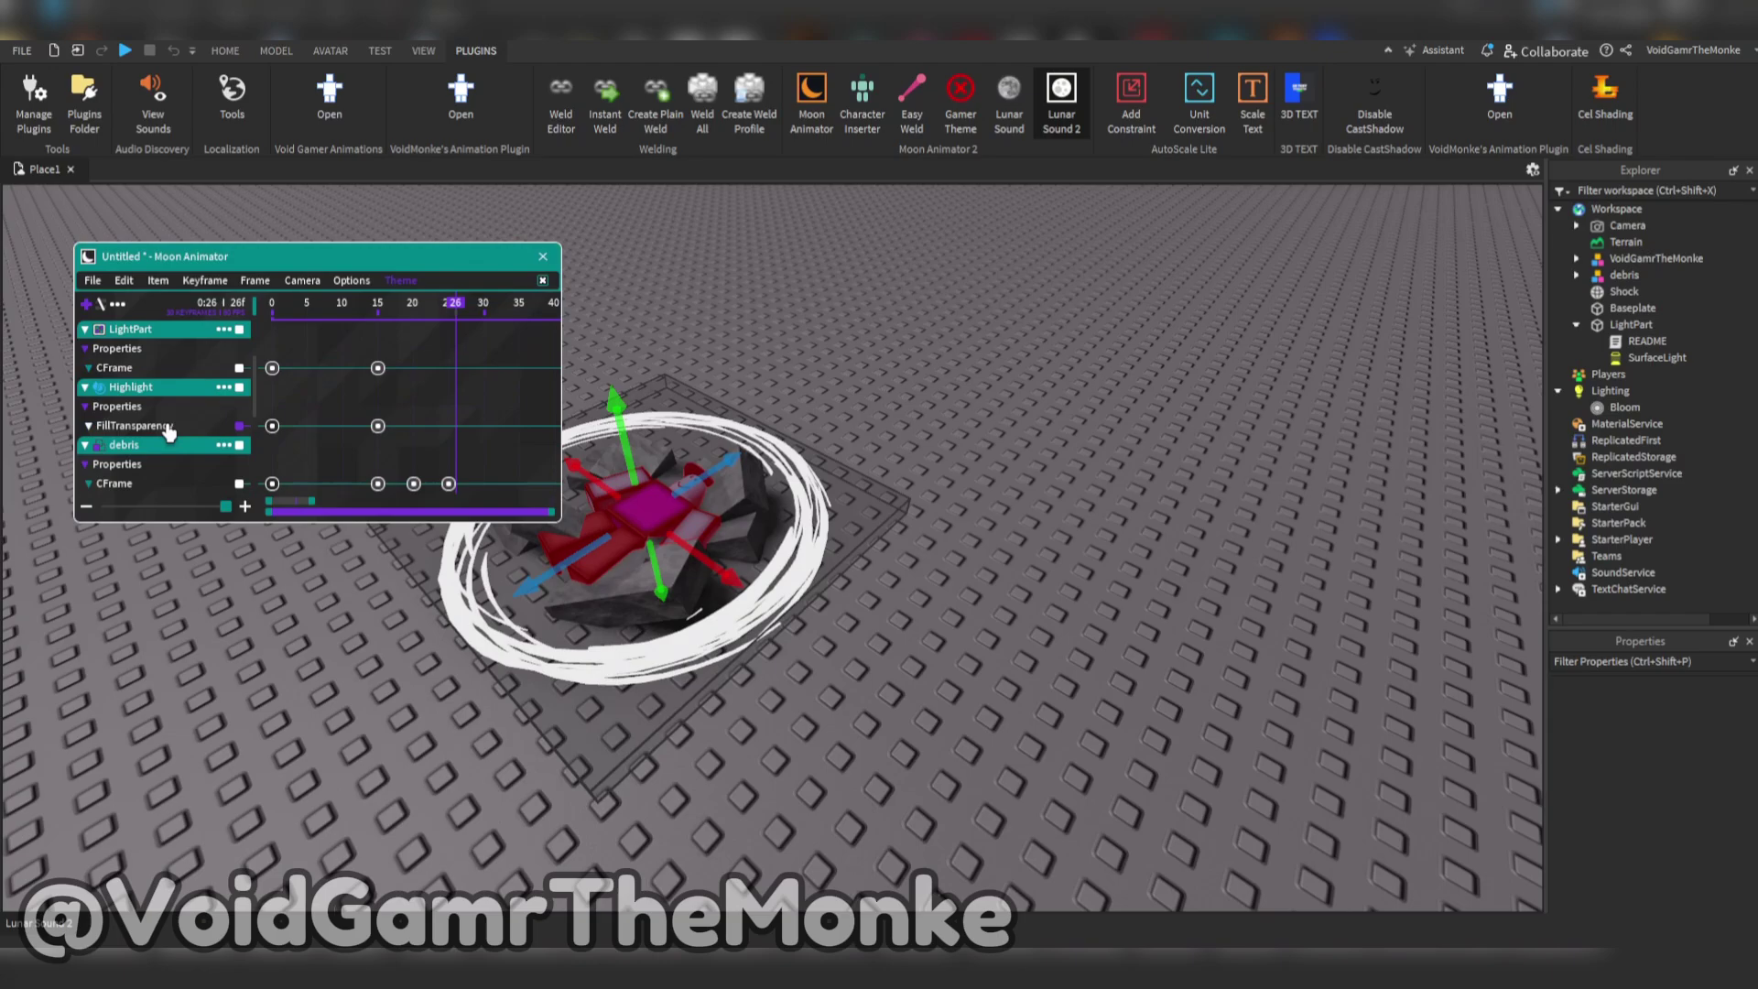
scroll(174, 417, "down", 2)
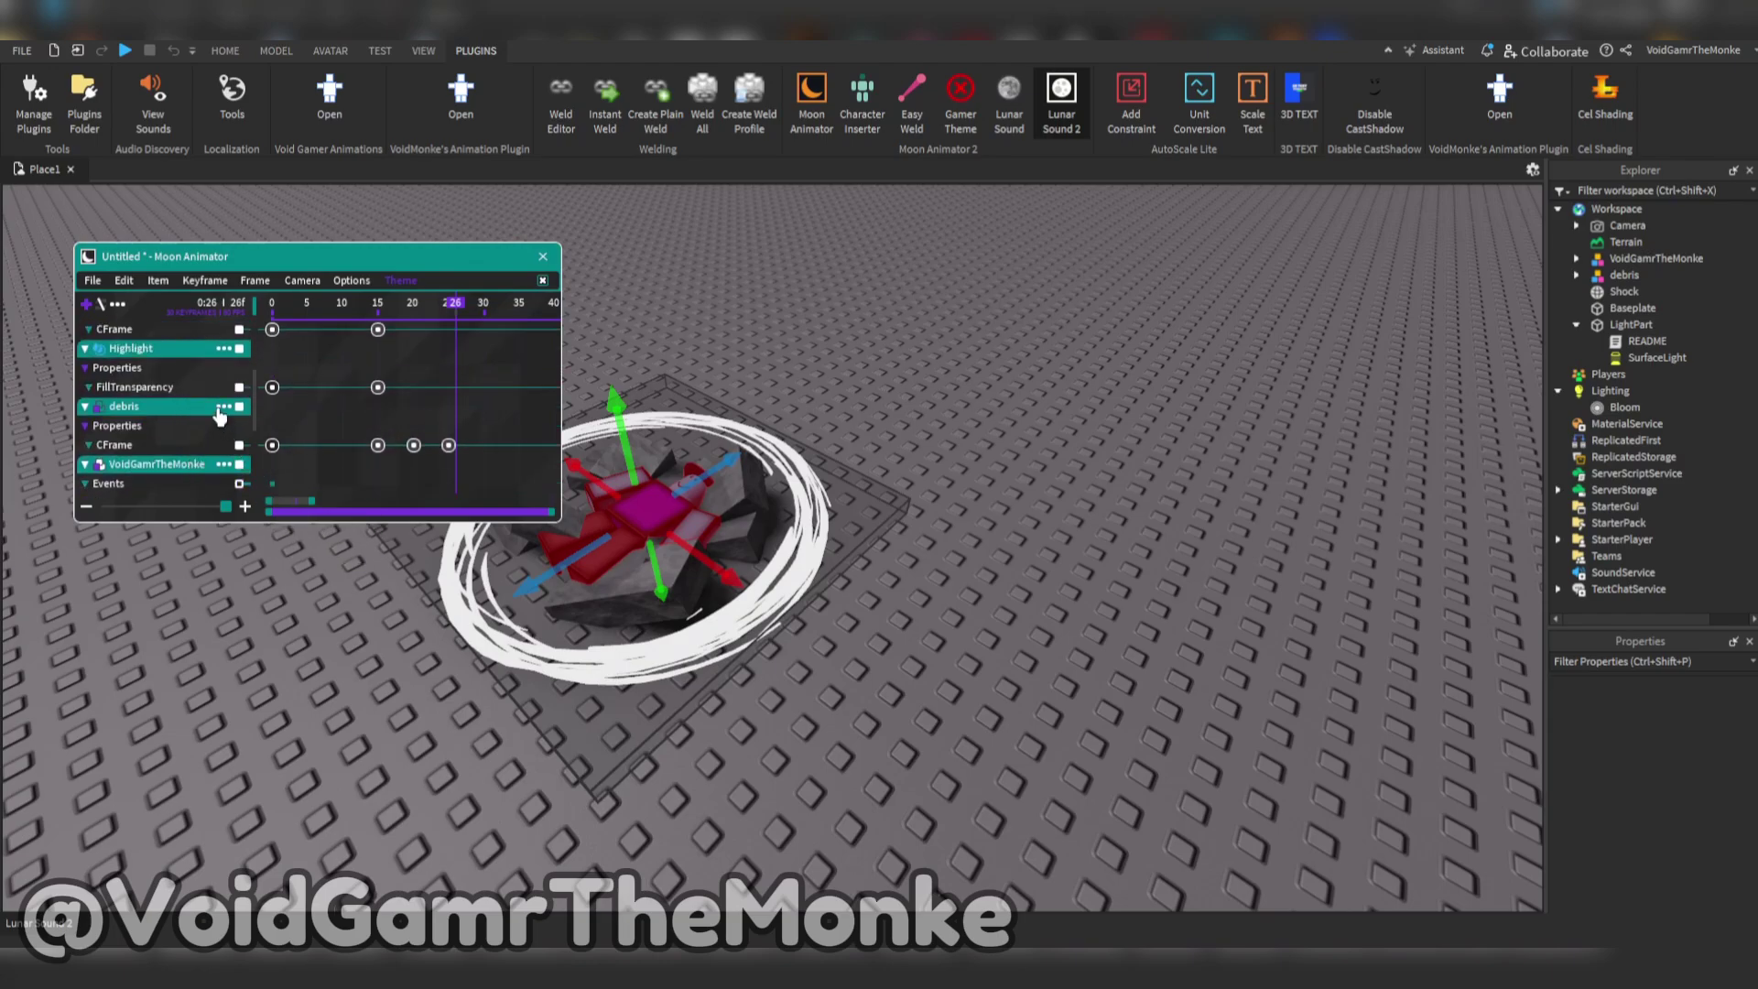
scroll(211, 407, "up", 2)
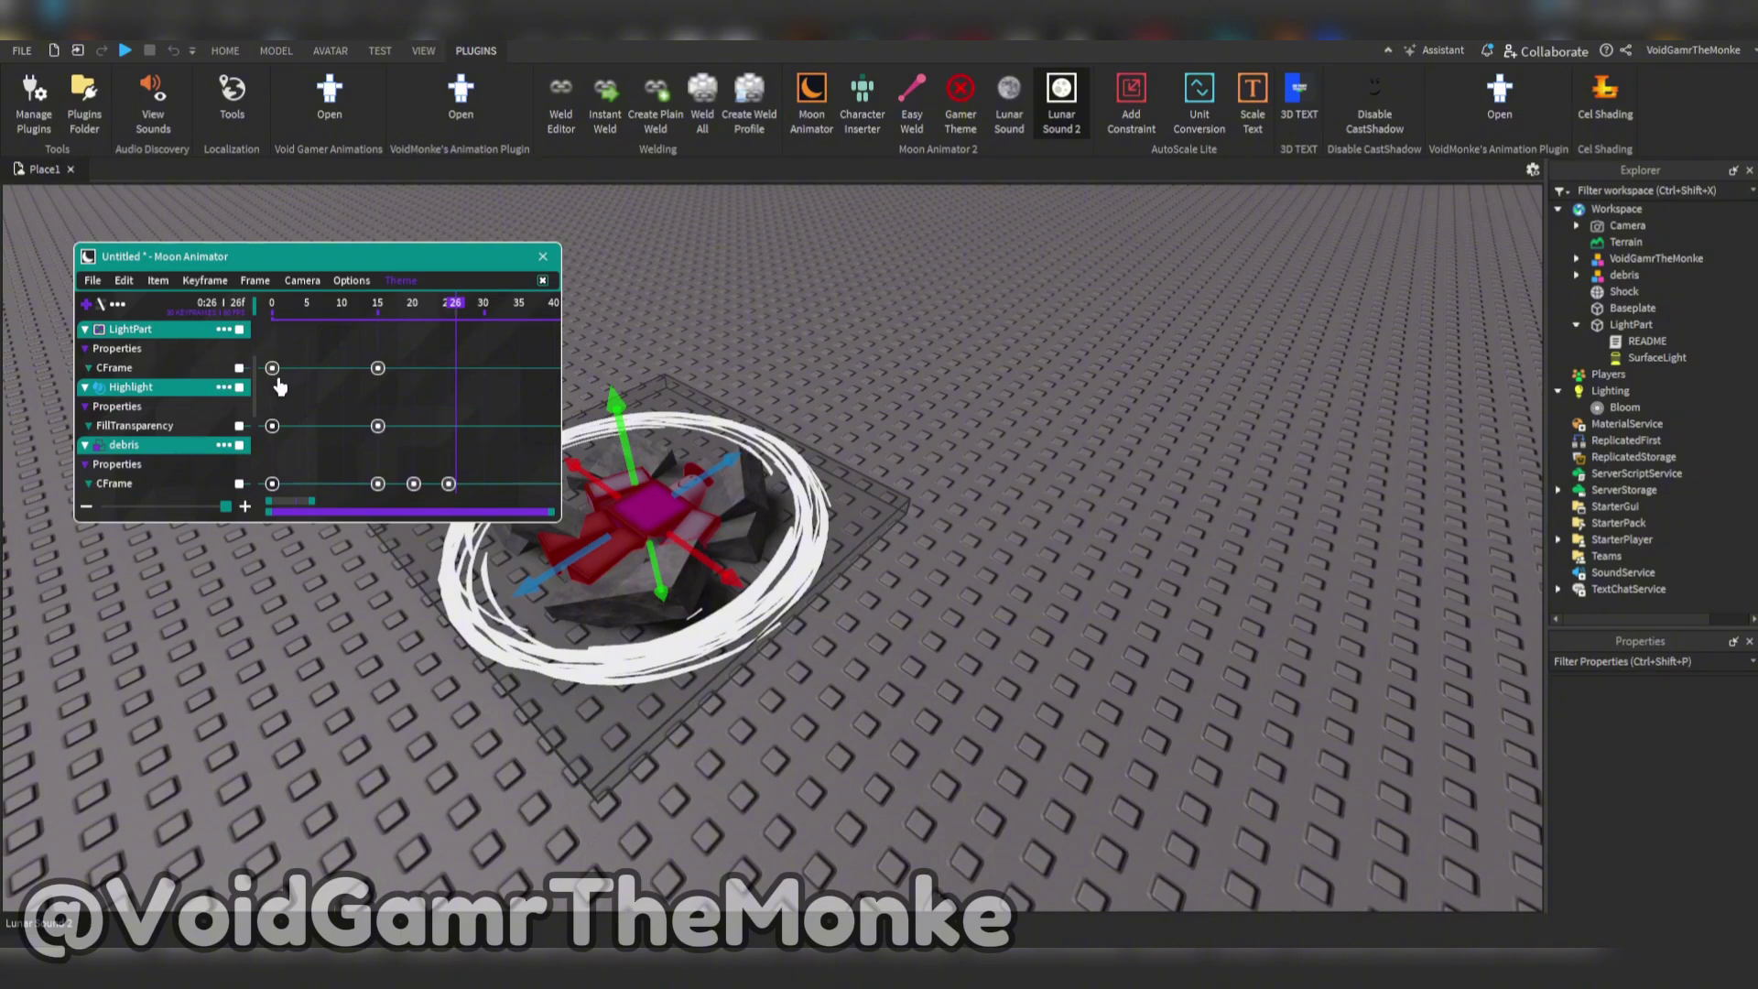
left_click(296, 341)
left_click_drag(317, 306, 483, 375)
scroll(149, 416, "up", 5)
double_click(488, 410)
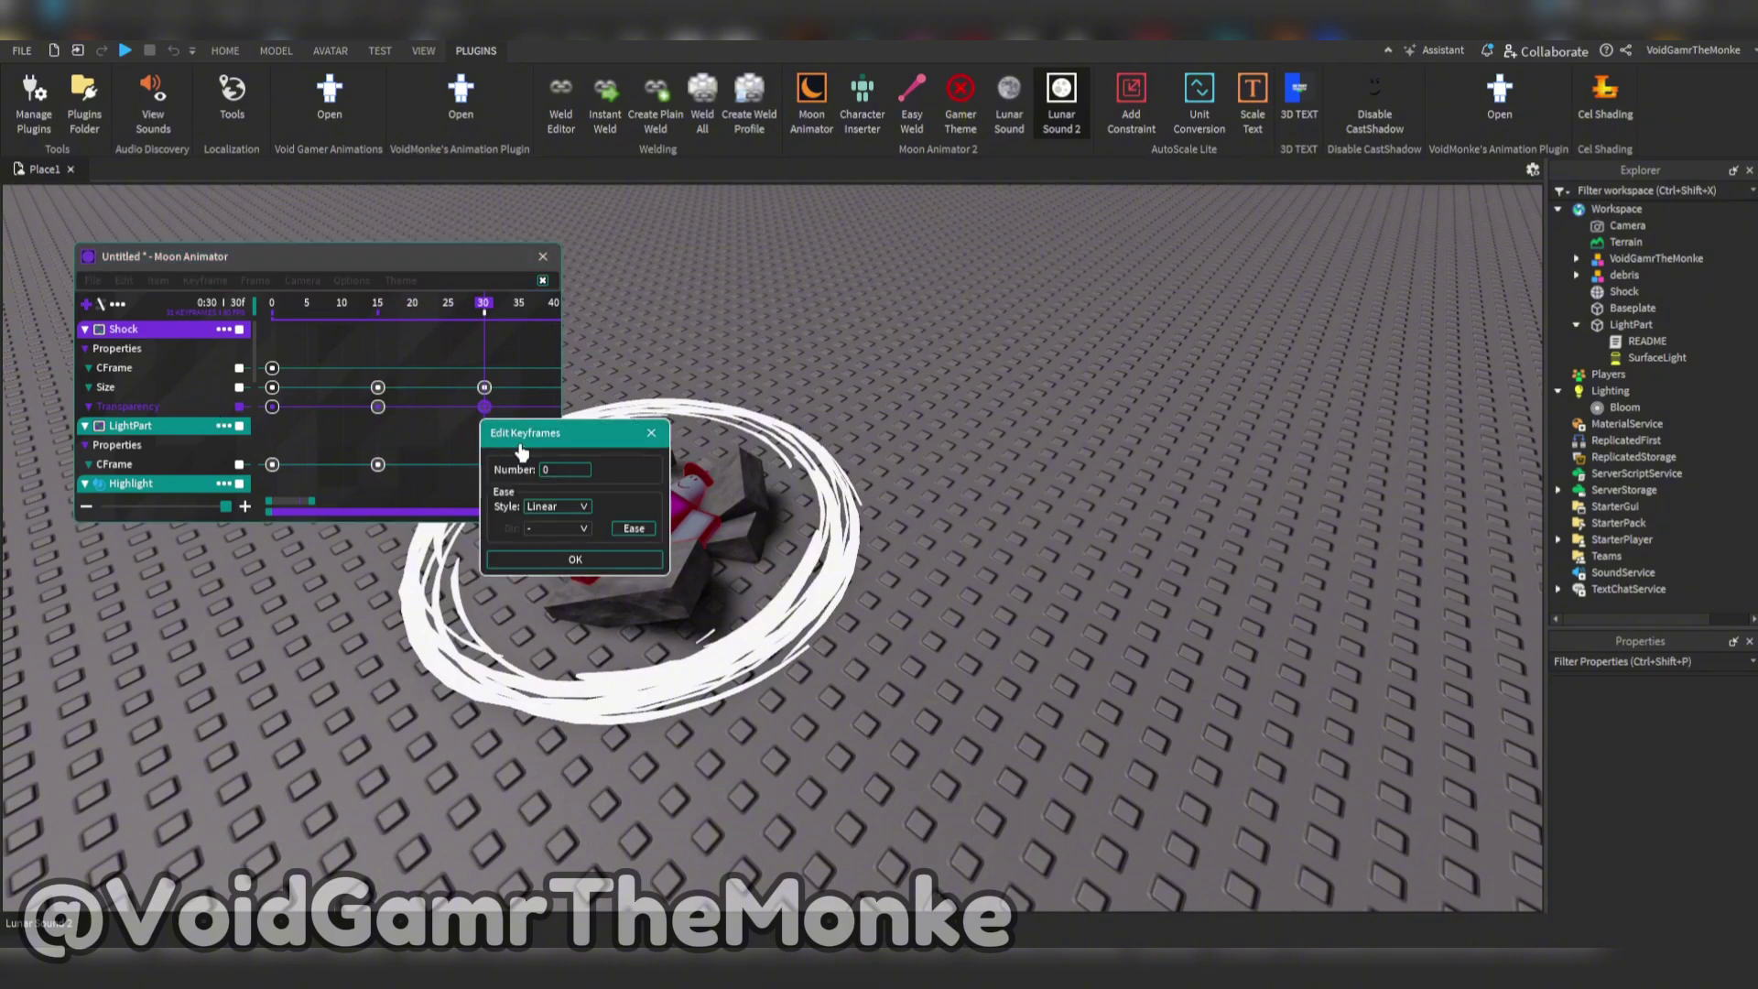
left_click(553, 509)
left_click(540, 540)
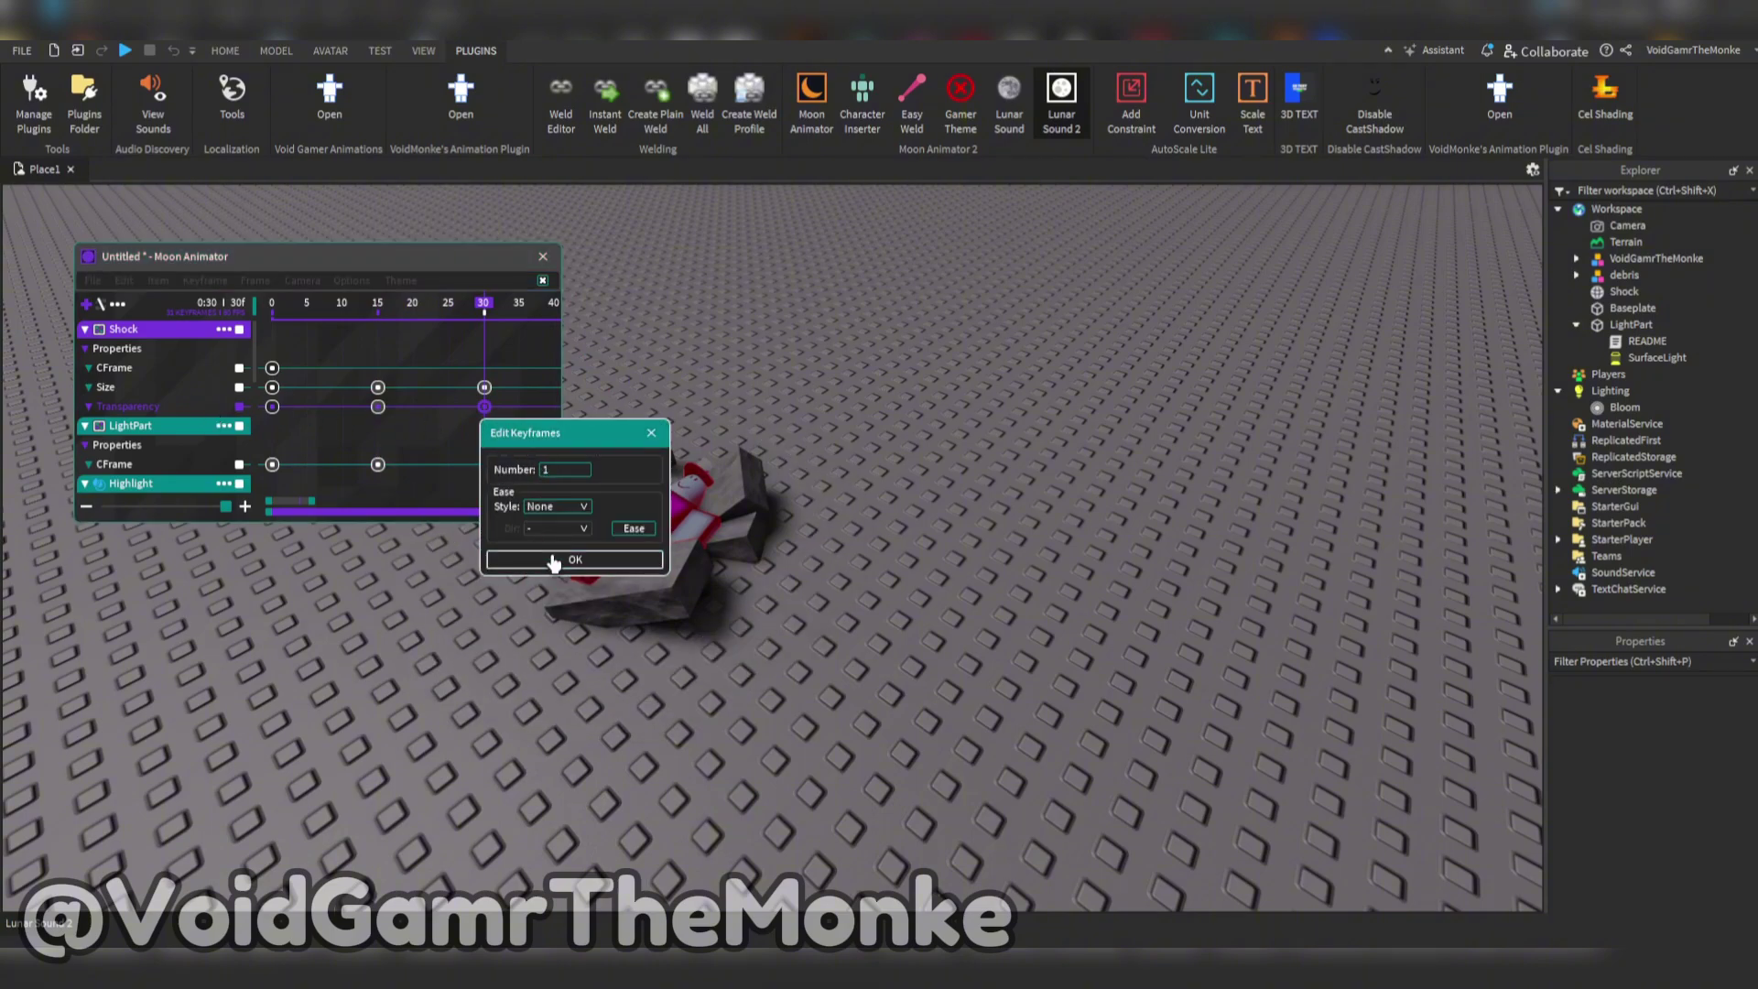
left_click(549, 559)
Step: Try moving Shock's frame 30 Size and Transparency keyframes to frame 25 and play the animation
key("space")
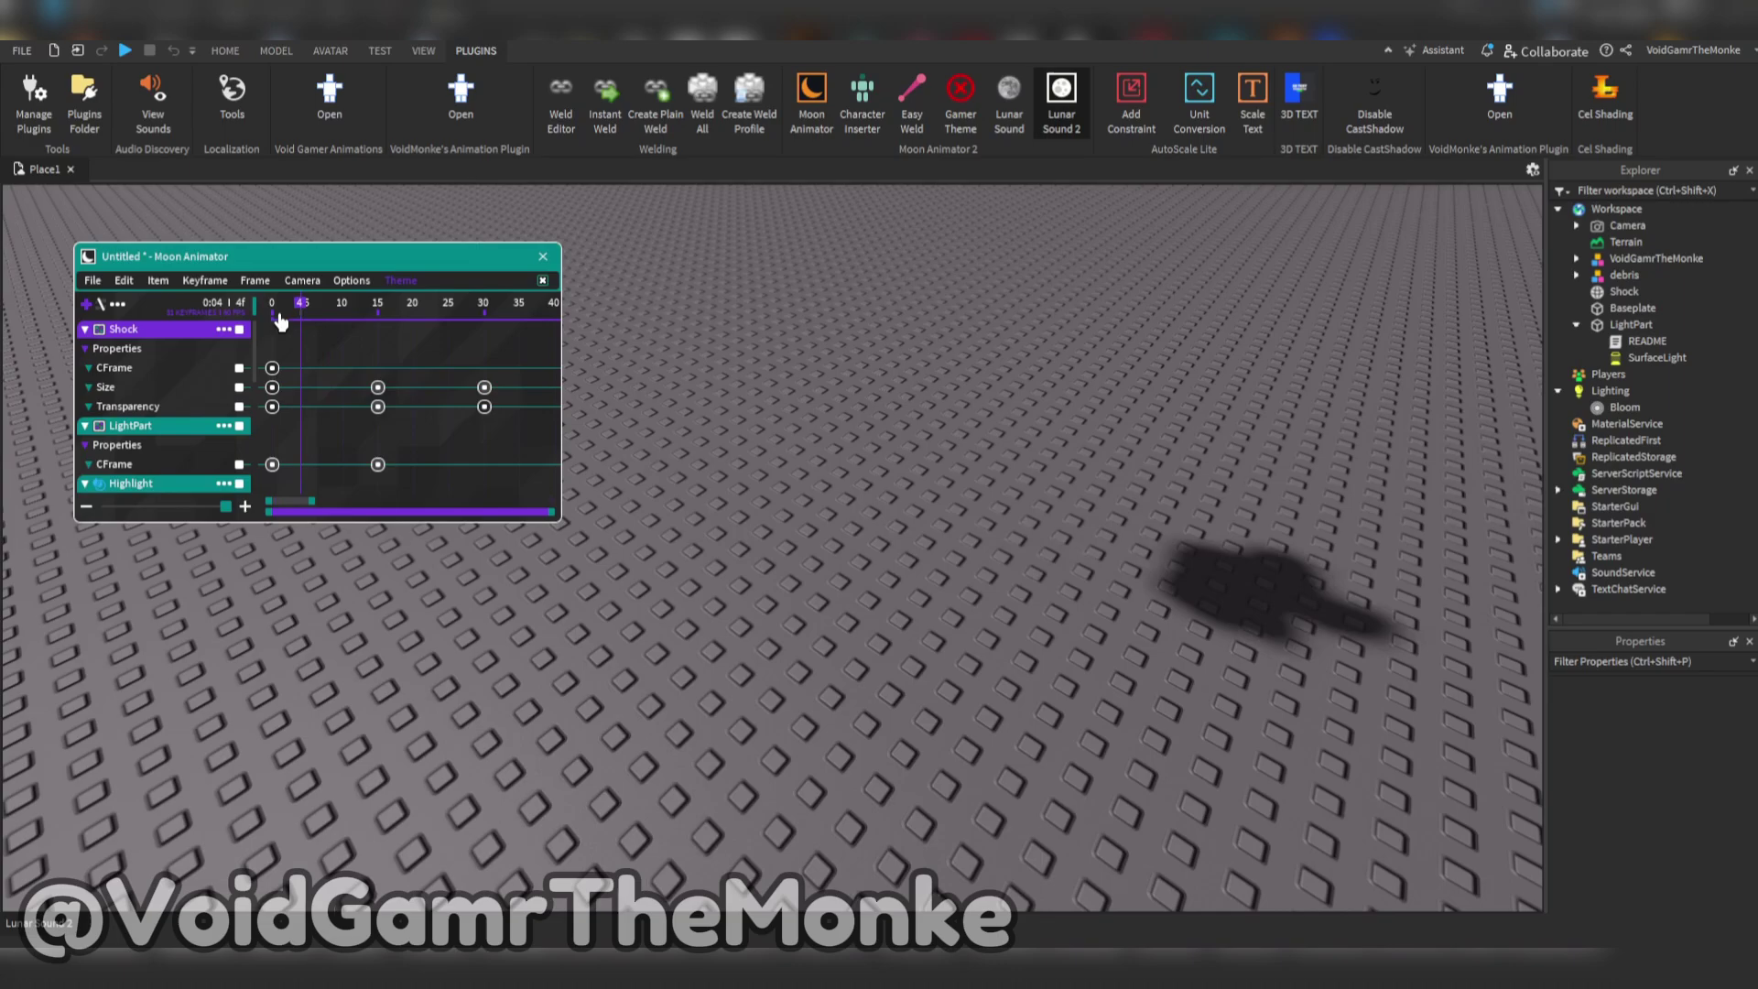
left_click(435, 356)
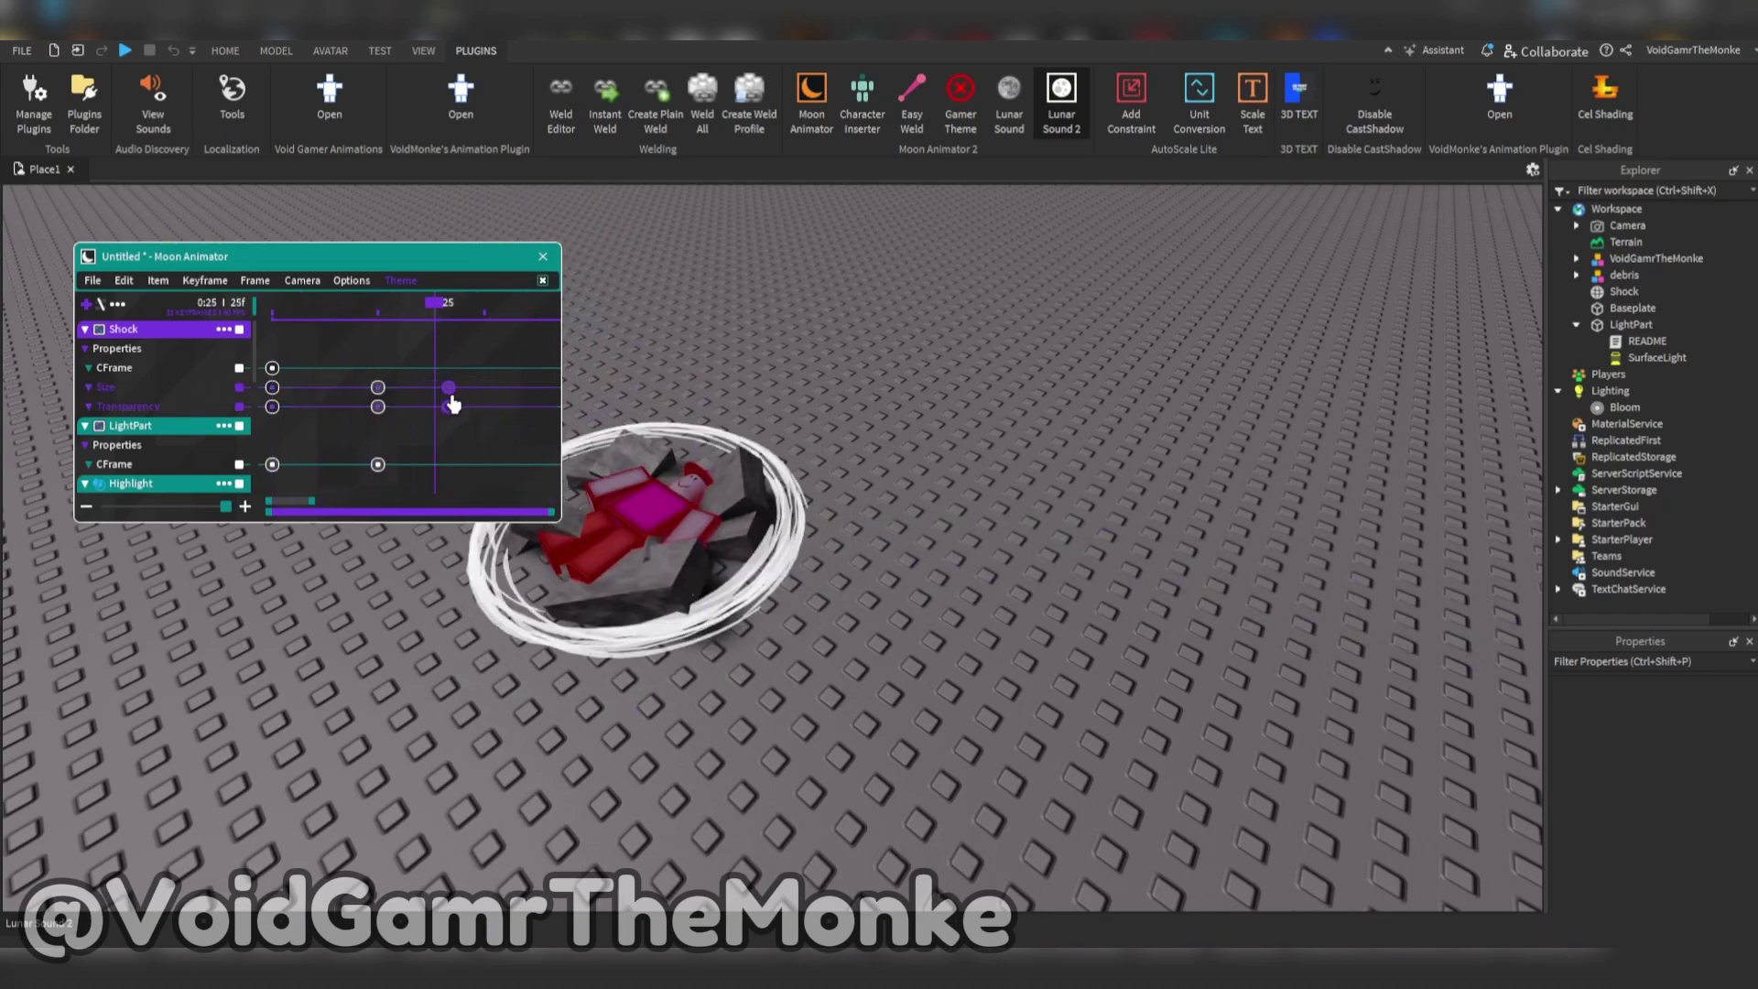
key("space")
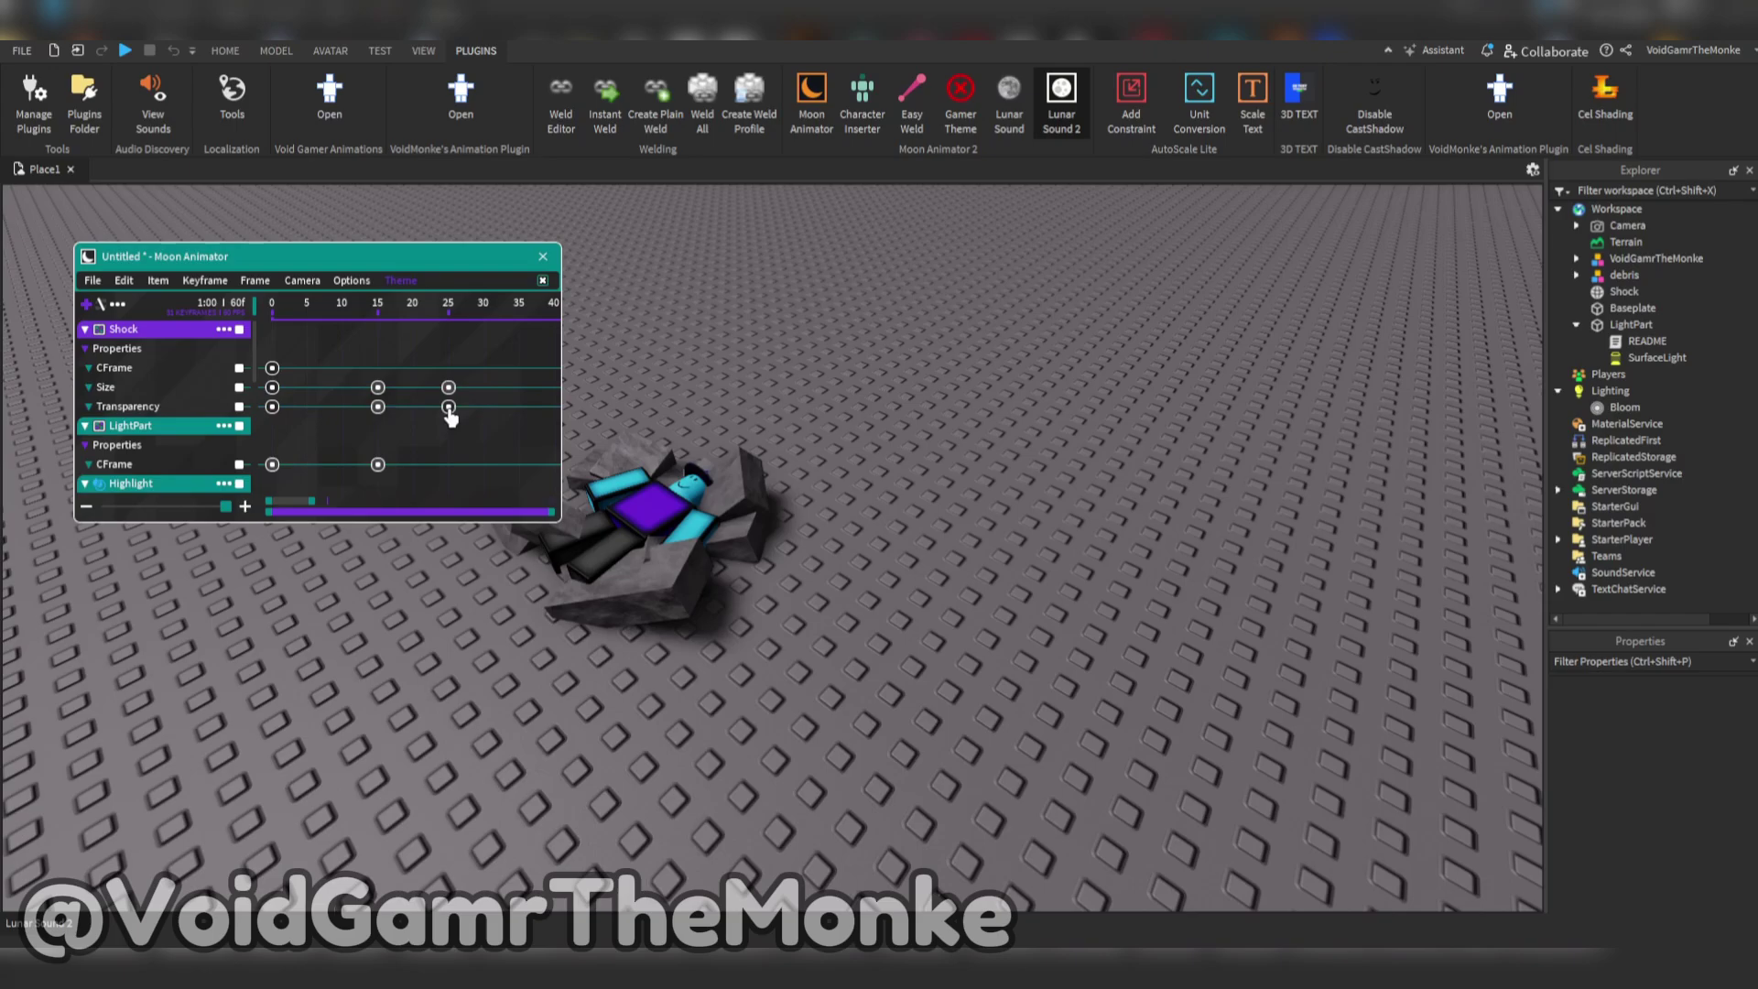
Step: Move Shock's last Transparency and Size keyframes to frame 35
mouse_move(456, 316)
left_mouse_down()
mouse_move(345, 319)
mouse_move(450, 320)
left_mouse_up()
left_click_drag(451, 408, 522, 422)
mouse_move(431, 318)
left_mouse_down()
mouse_move(358, 319)
mouse_move(456, 312)
left_mouse_up()
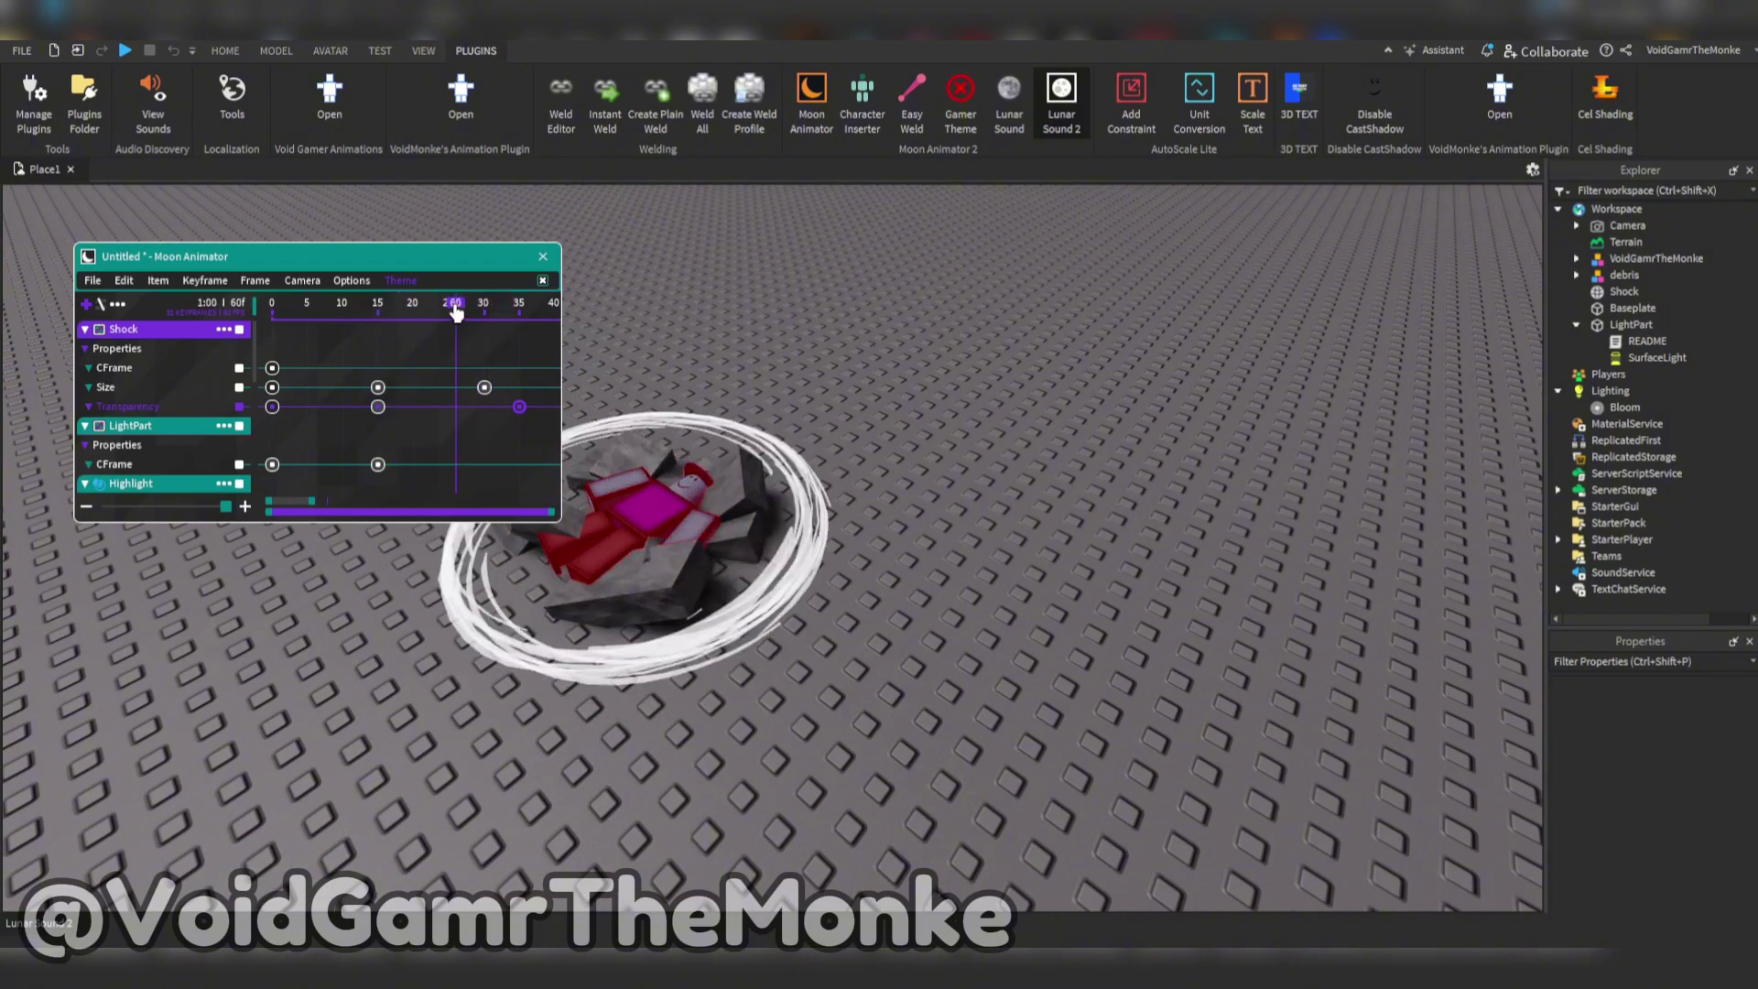
left_click_drag(485, 388, 519, 388)
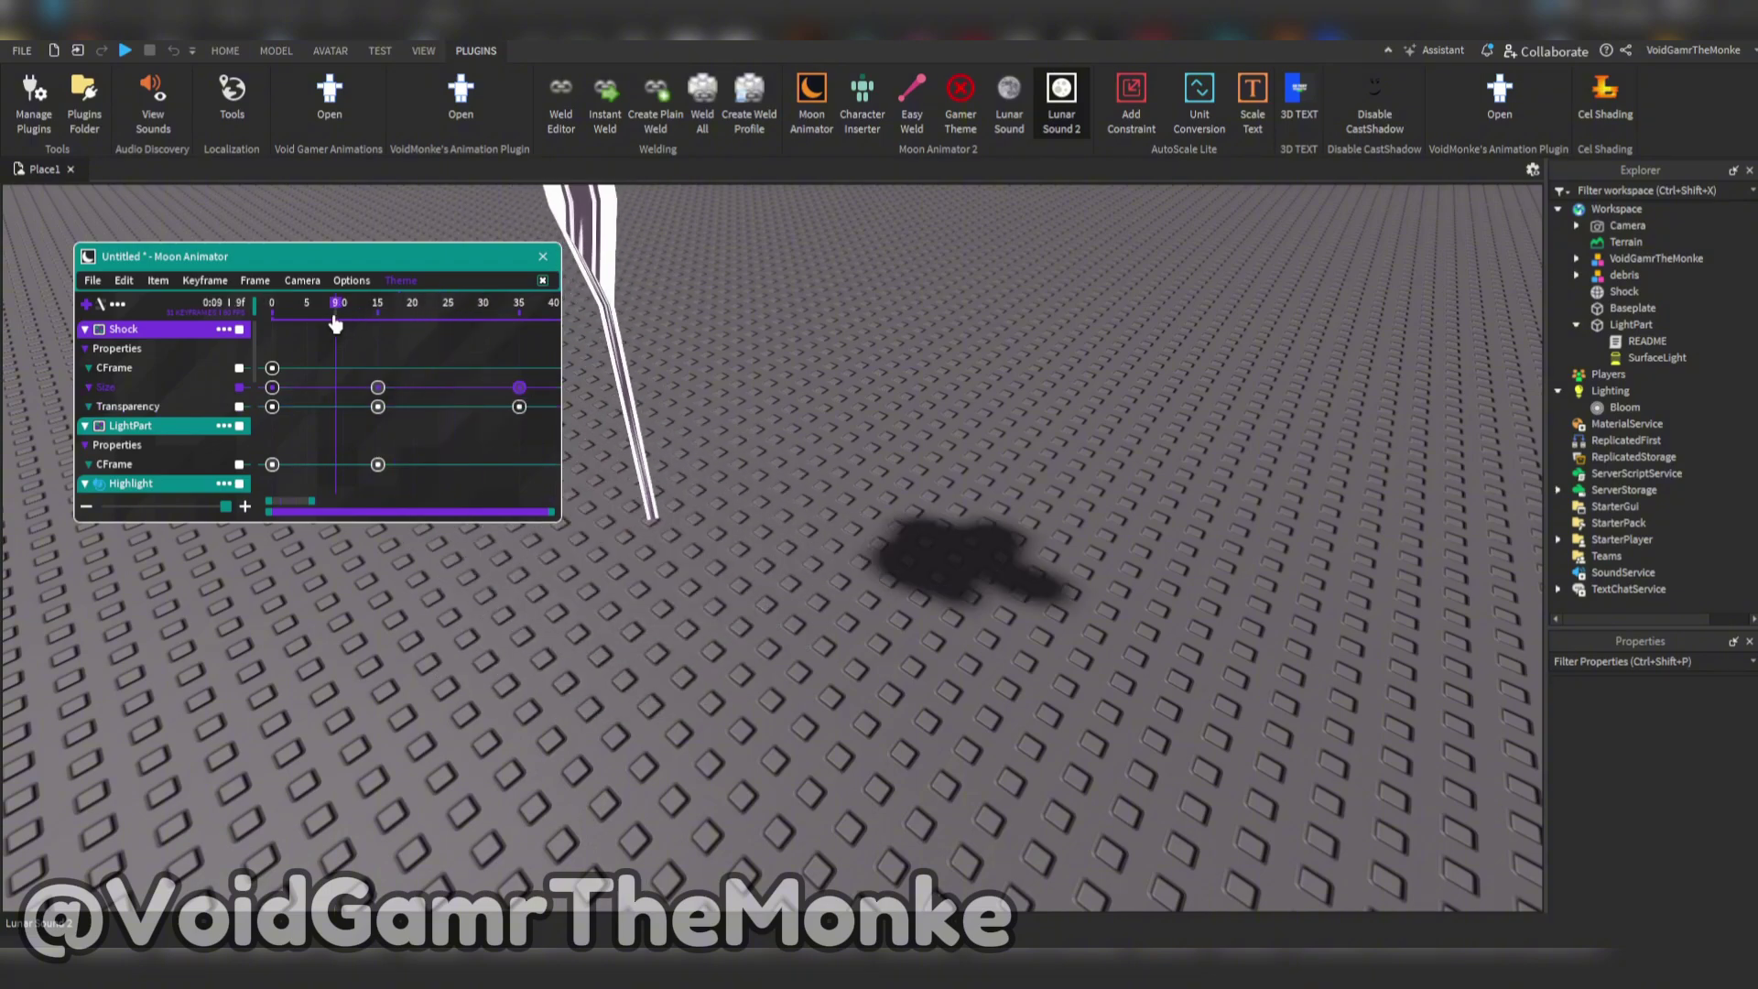
Step: Play the animation from the start at a low camera angle to check the fall, trail and shockwave, and rewind to frame 0
key("space")
left_click(742, 408)
right_click_drag(785, 412, 895, 419)
key("space")
key("space")
left_click_drag(426, 312, 272, 343)
key("space")
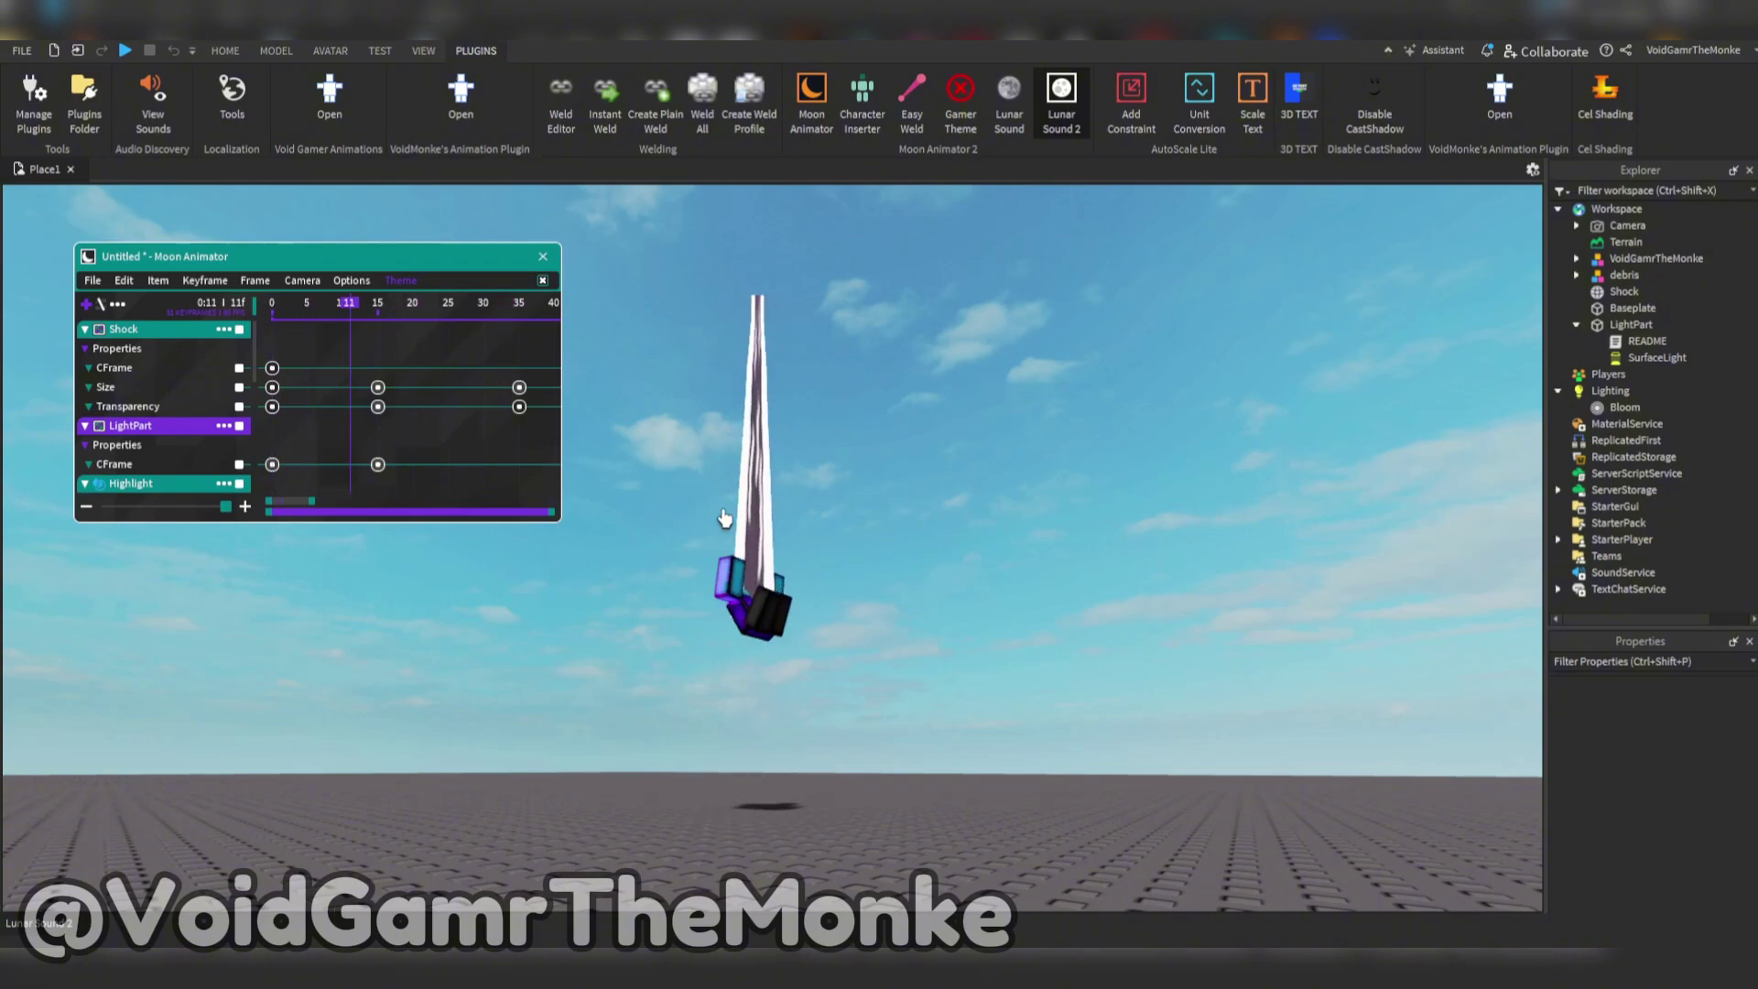
right_click_drag(767, 519, 766, 519)
left_click_drag(471, 316, 240, 370)
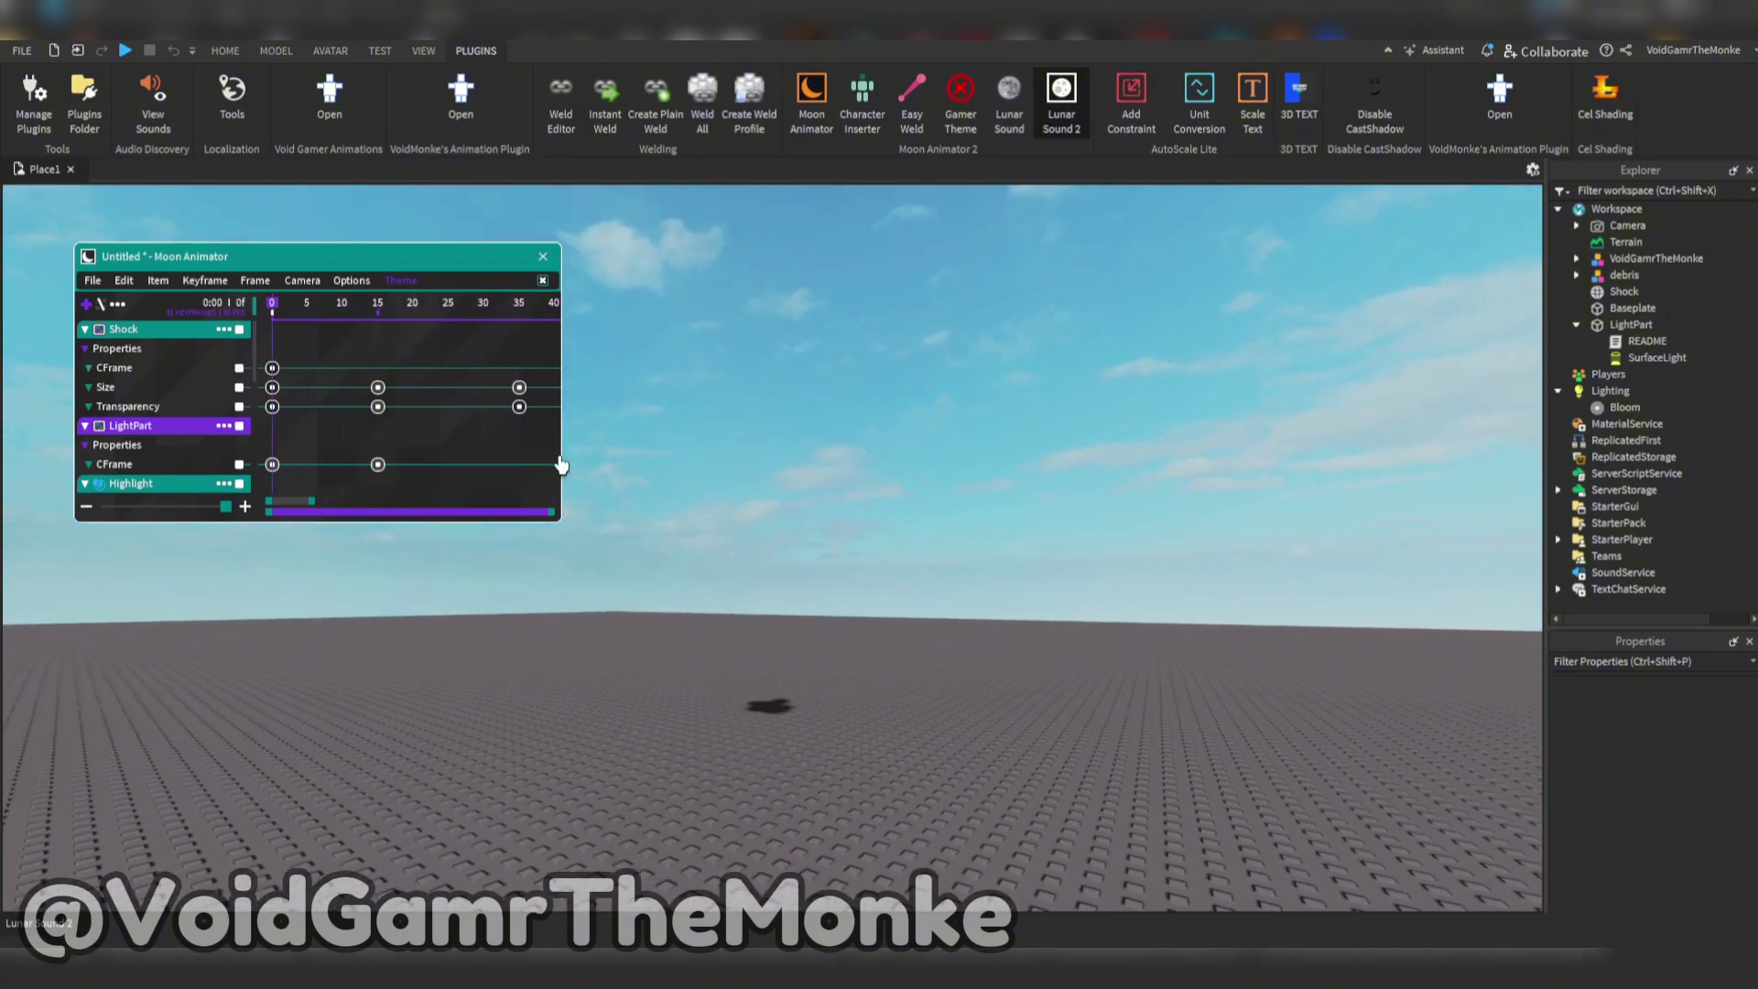
Step: Replay the animation from close to the ground and examine the landed character and debris from several distances
right_click_drag(697, 460, 678, 519)
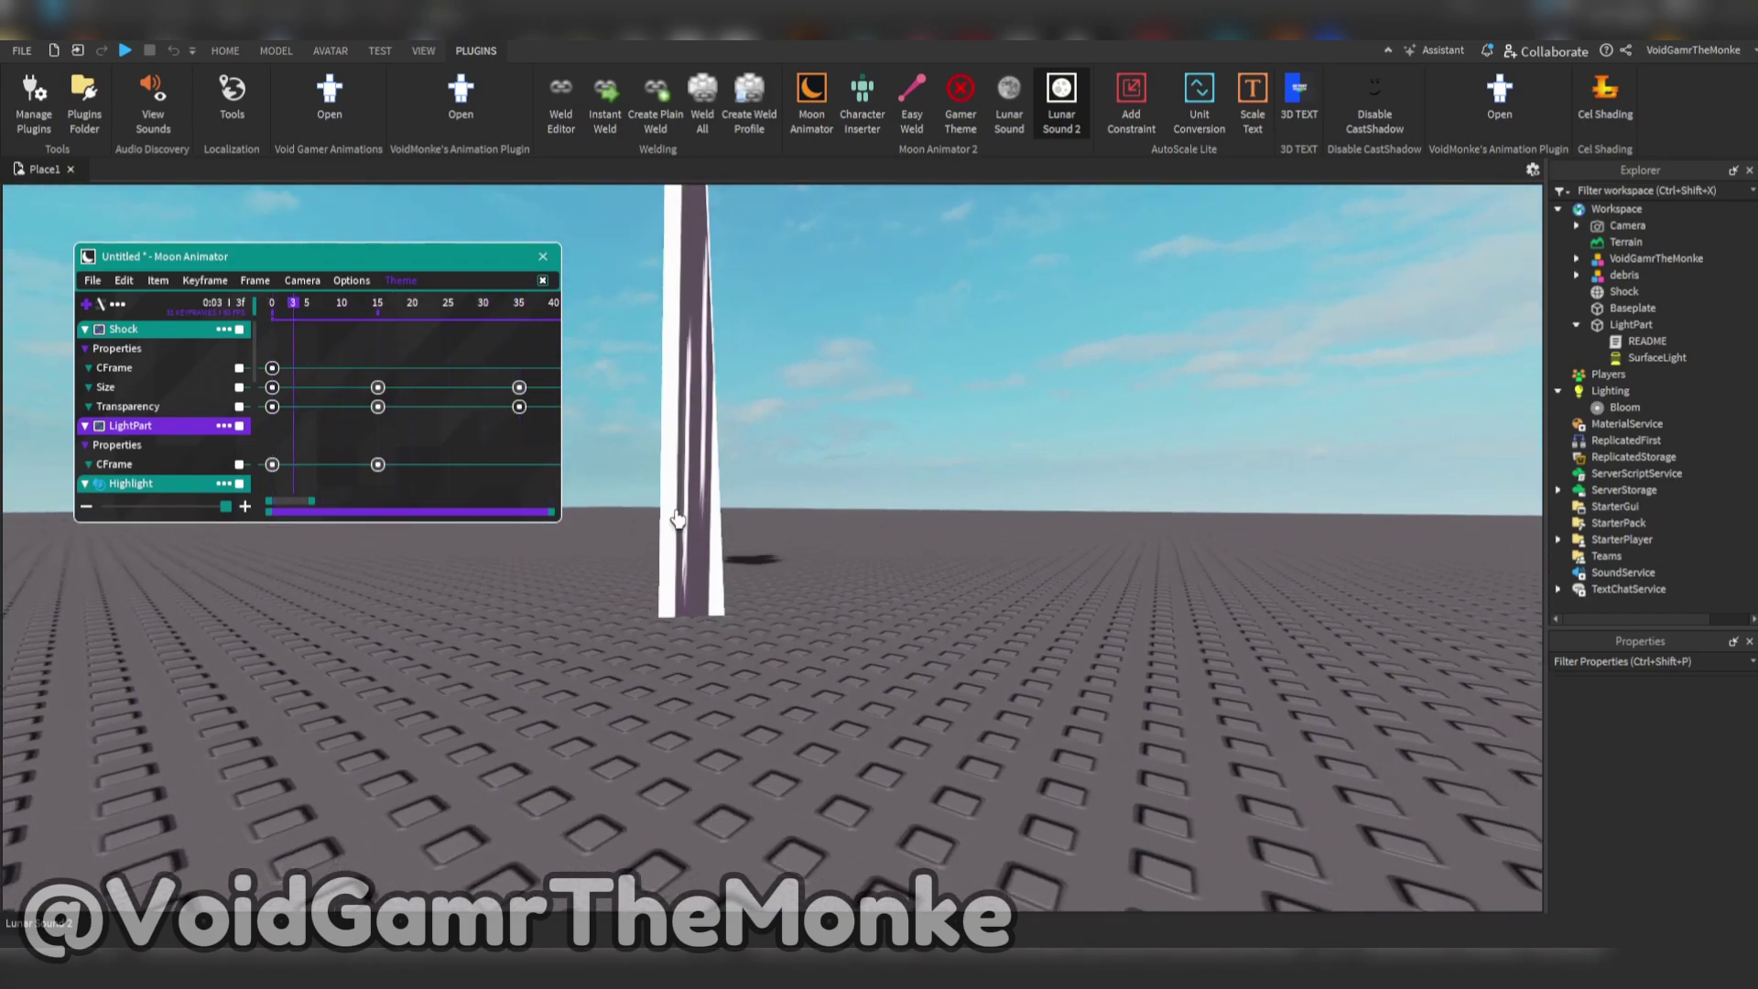
scroll(678, 519, "down", 3)
scroll(678, 519, "up", 8)
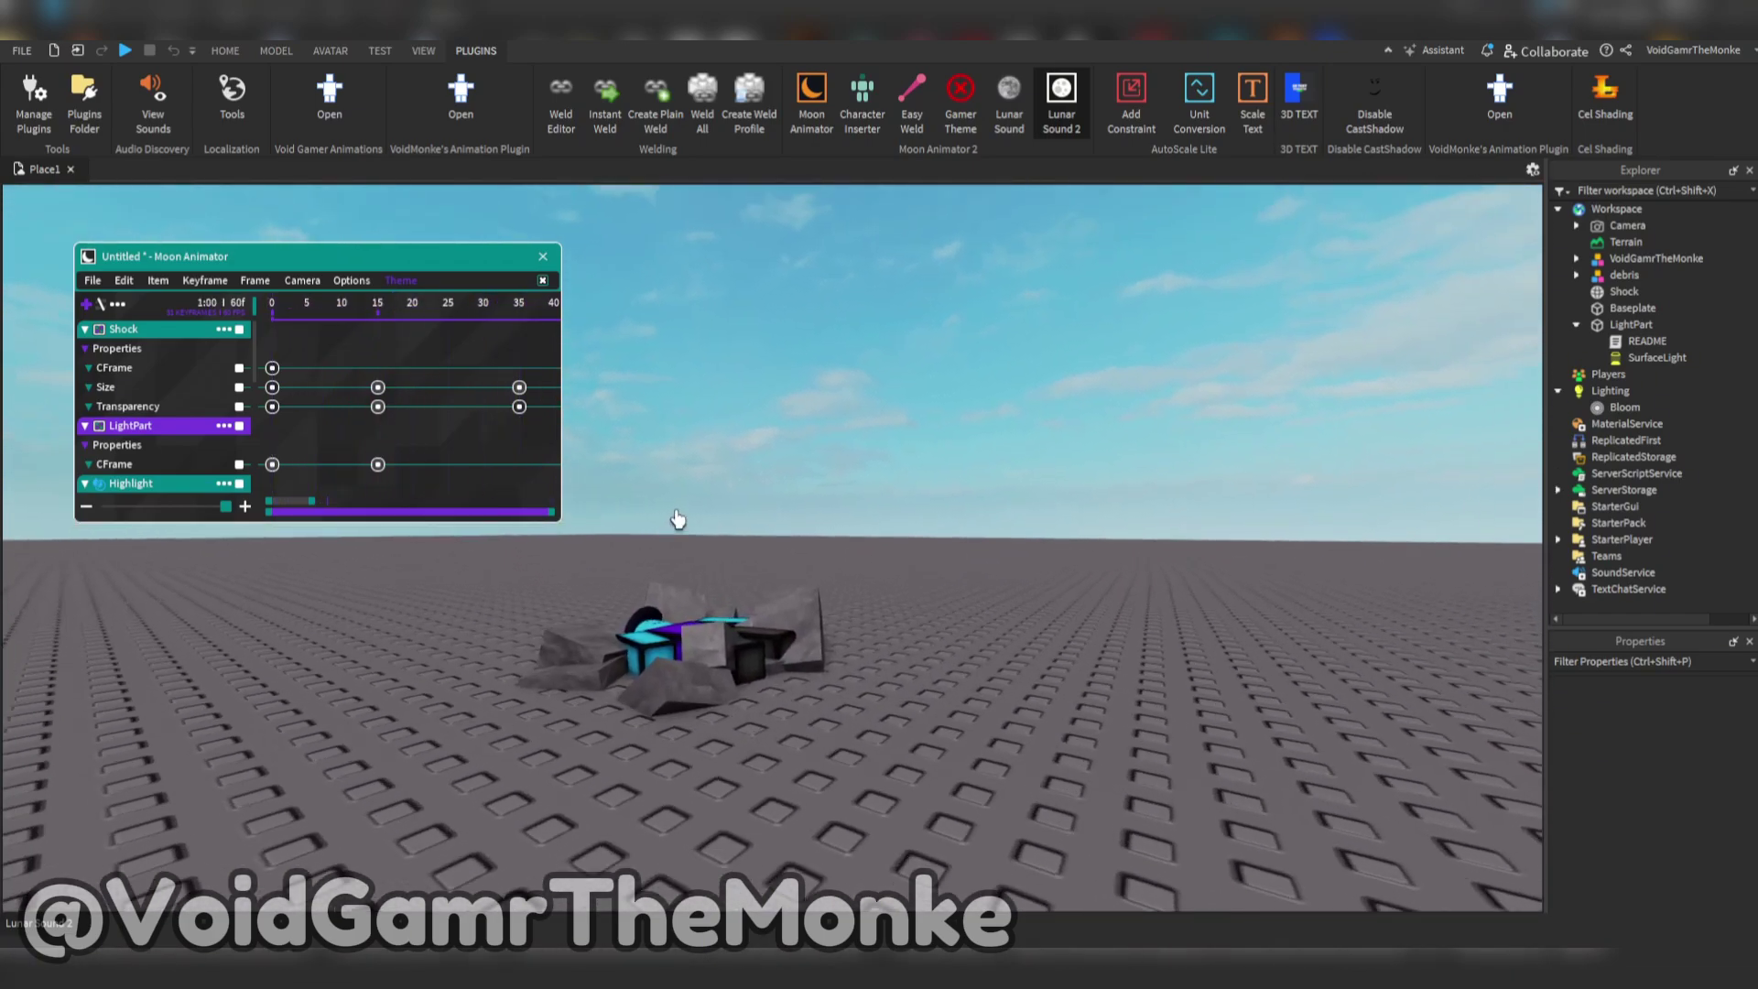
right_click_drag(677, 519, 664, 508)
scroll(673, 503, "down", 6)
scroll(667, 510, "up", 6)
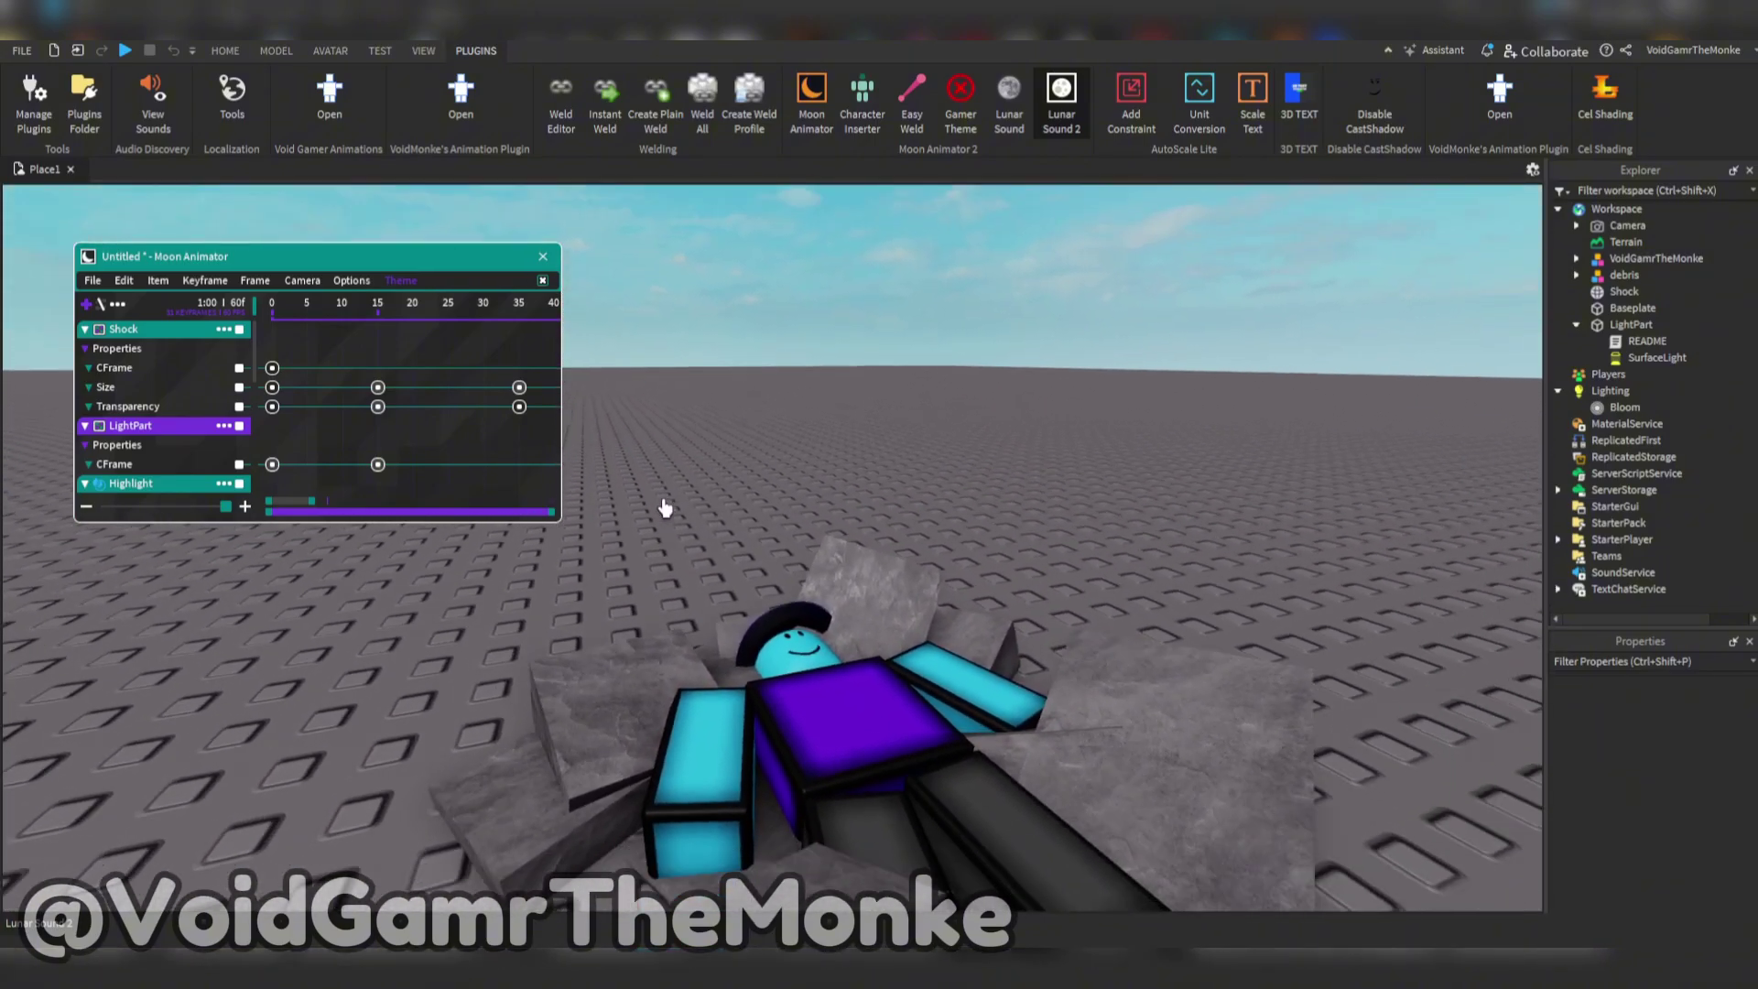
key("s")
scroll(714, 412, "up", 8)
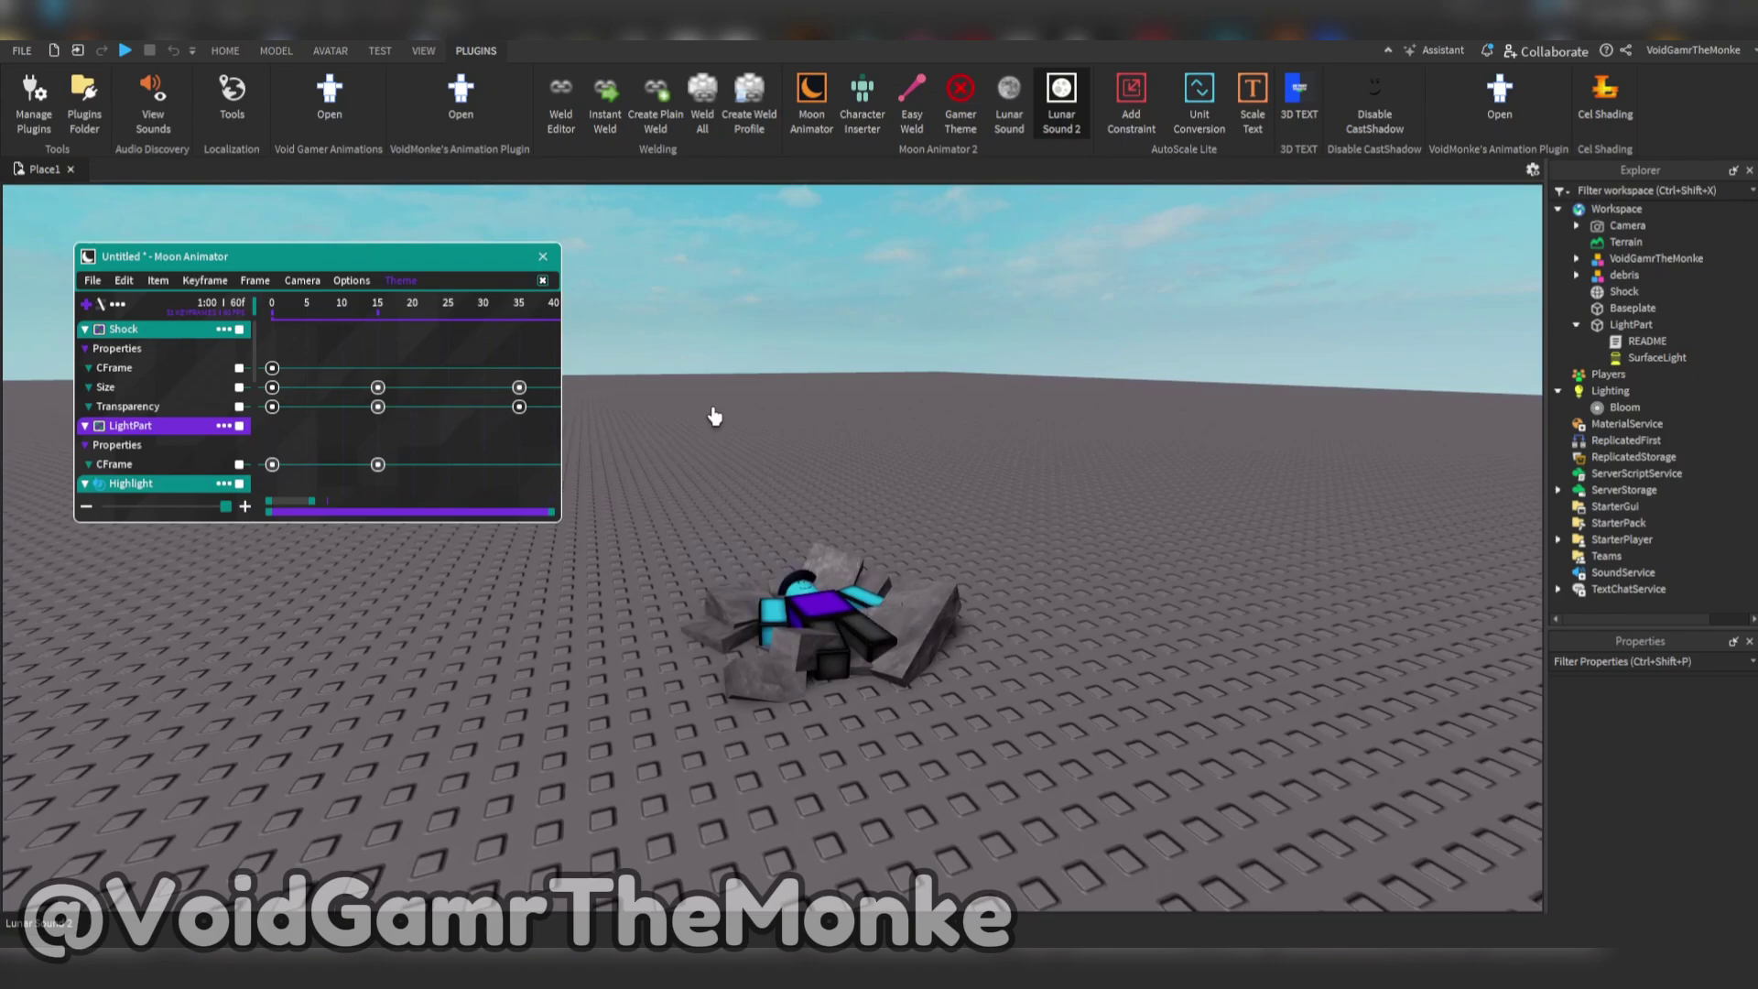
scroll(719, 415, "down", 8)
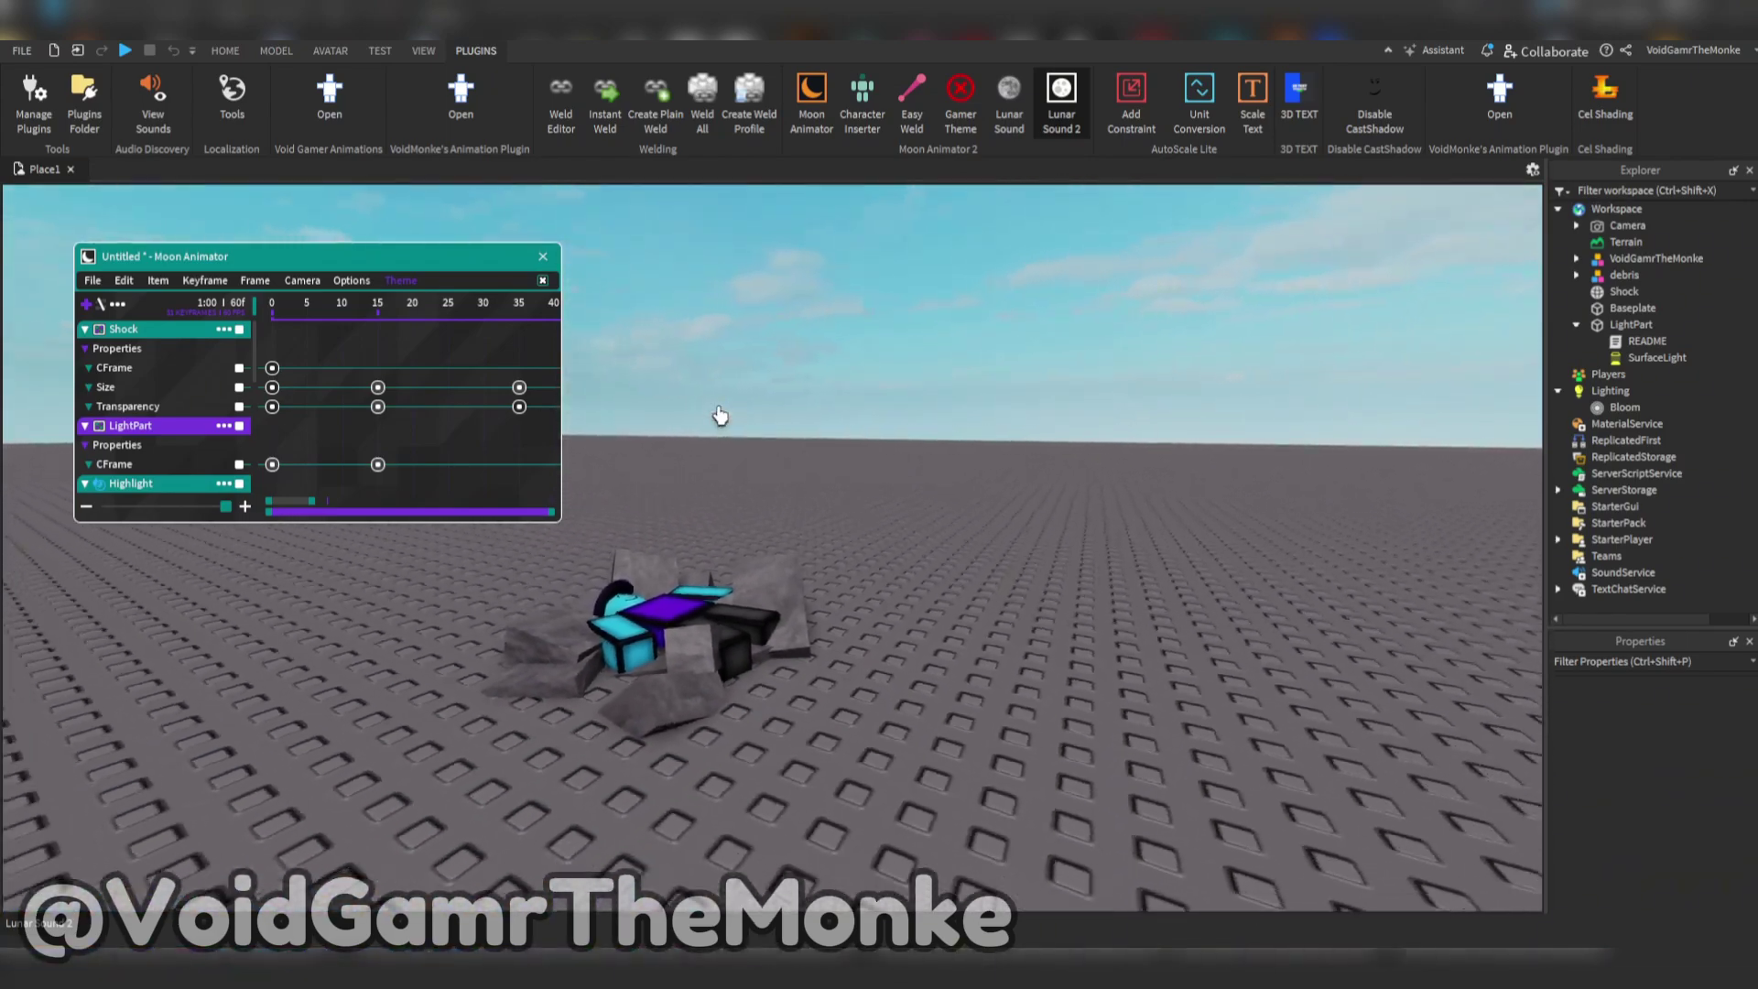
right_click_drag(720, 414, 721, 415)
key("w")
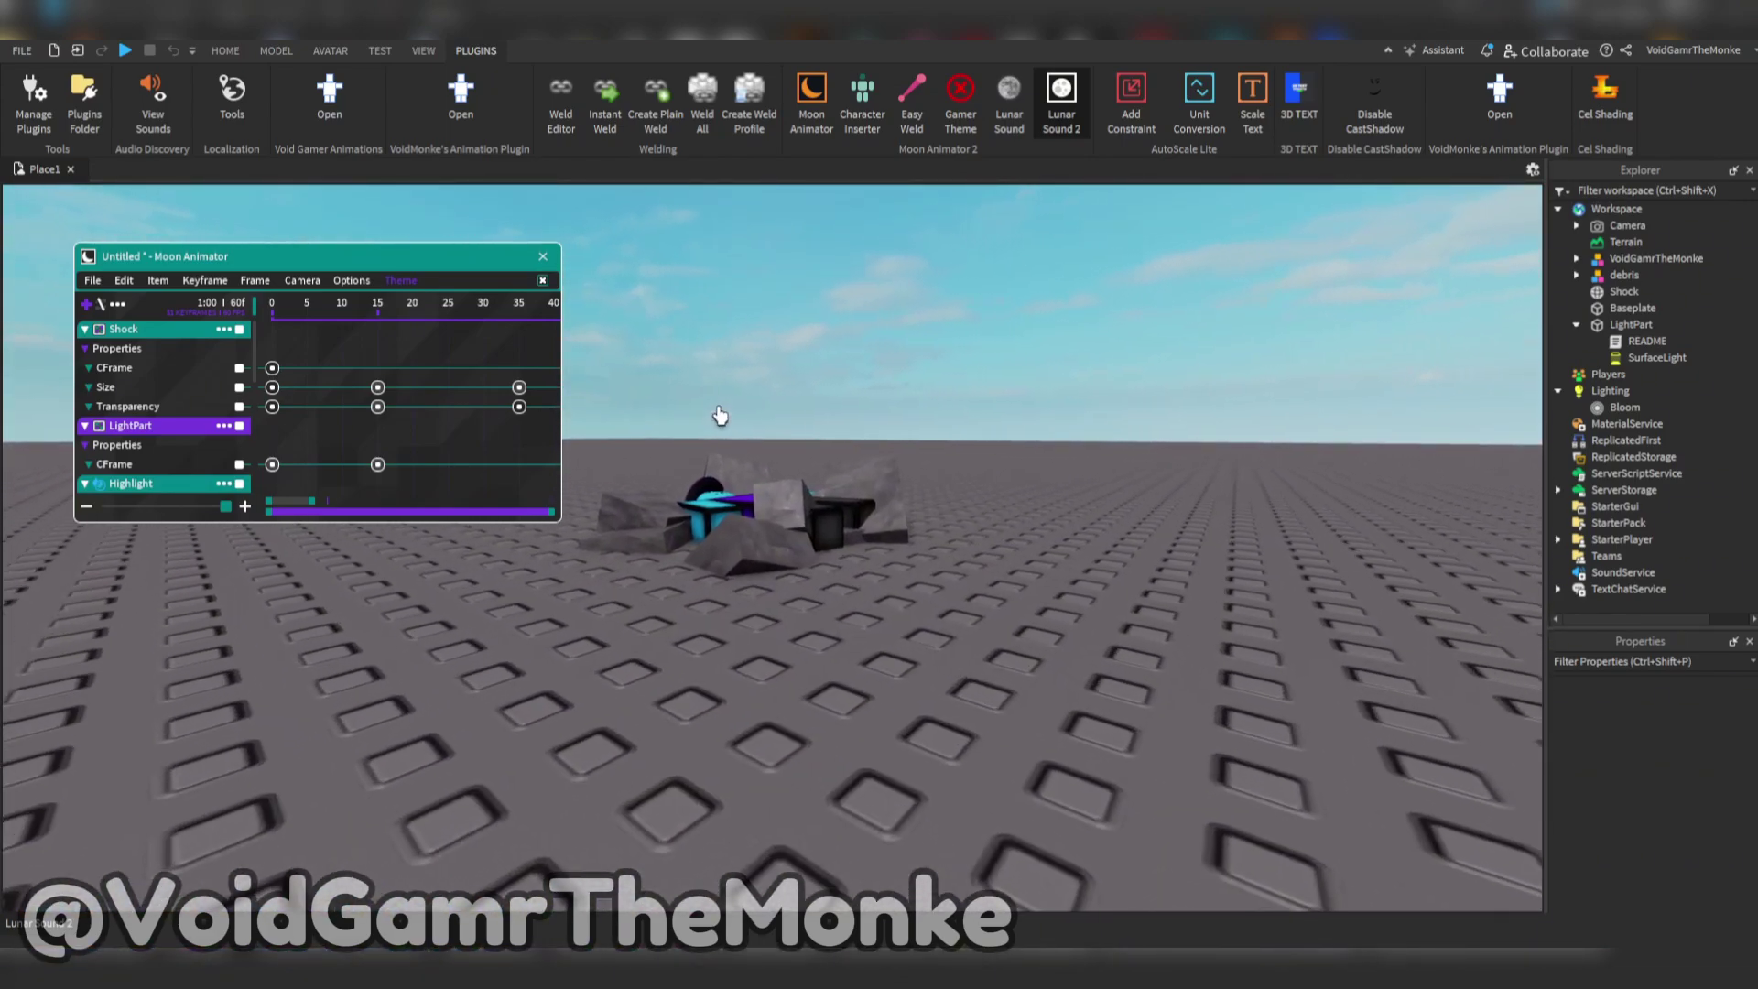